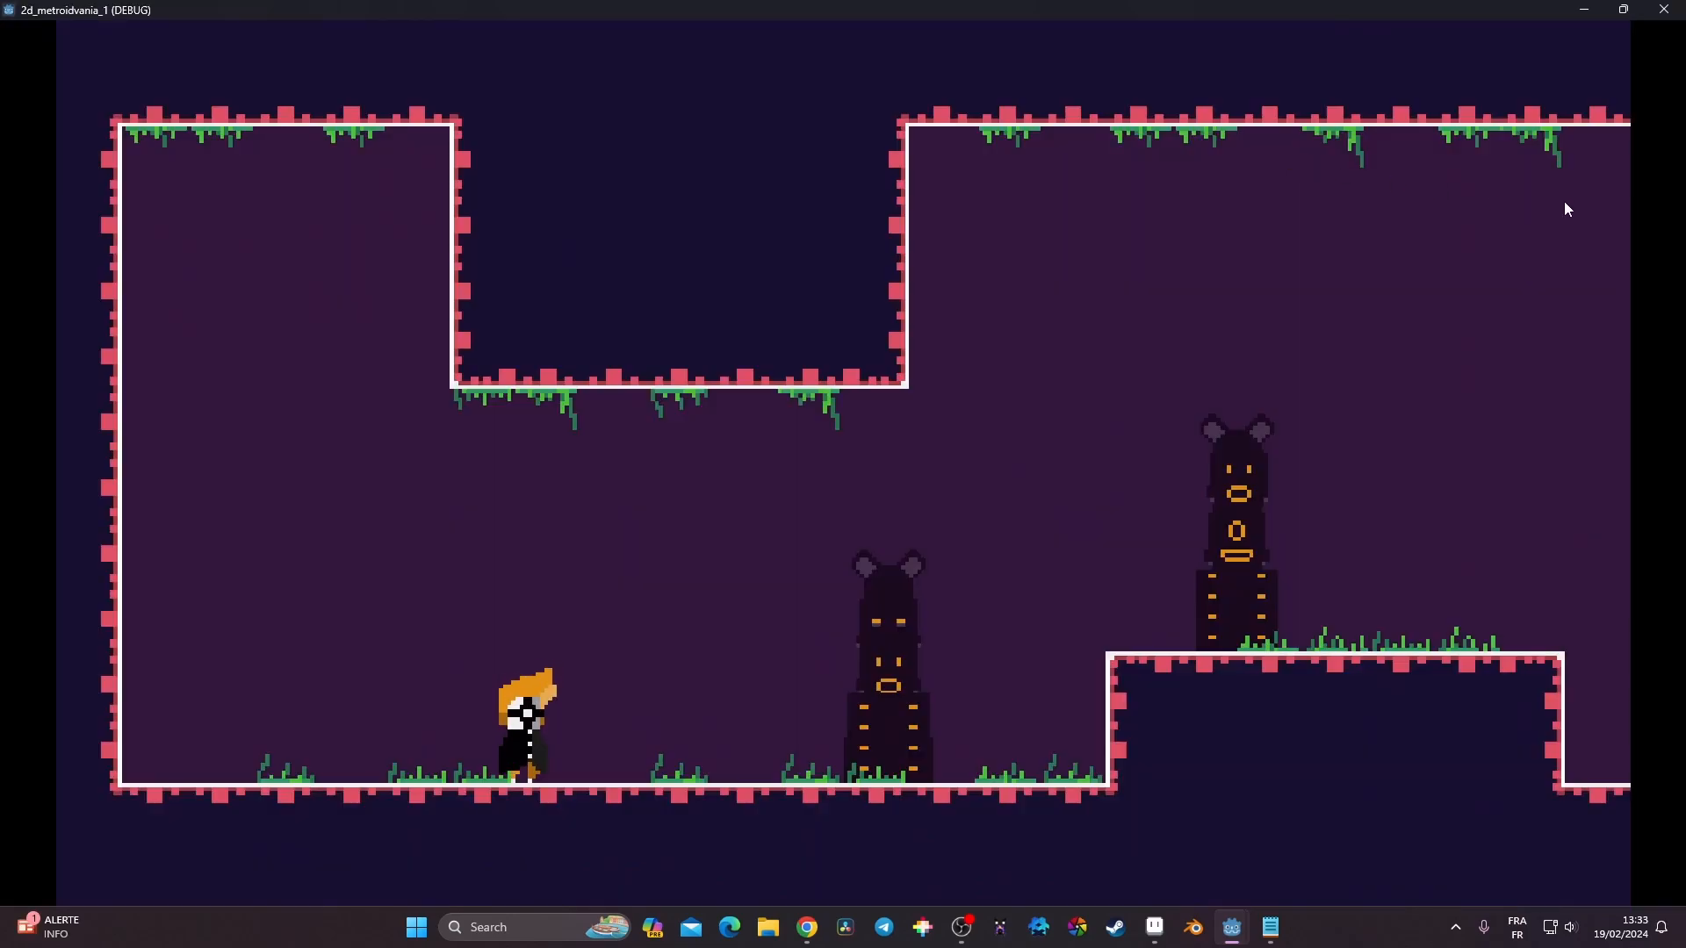
# Playtest the metroidvania level by moving the character left and right and jumping towards the raised platform
pyautogui.press('Left')
pyautogui.press('Right')
pyautogui.press('Right')
pyautogui.press('space')
pyautogui.press('space')
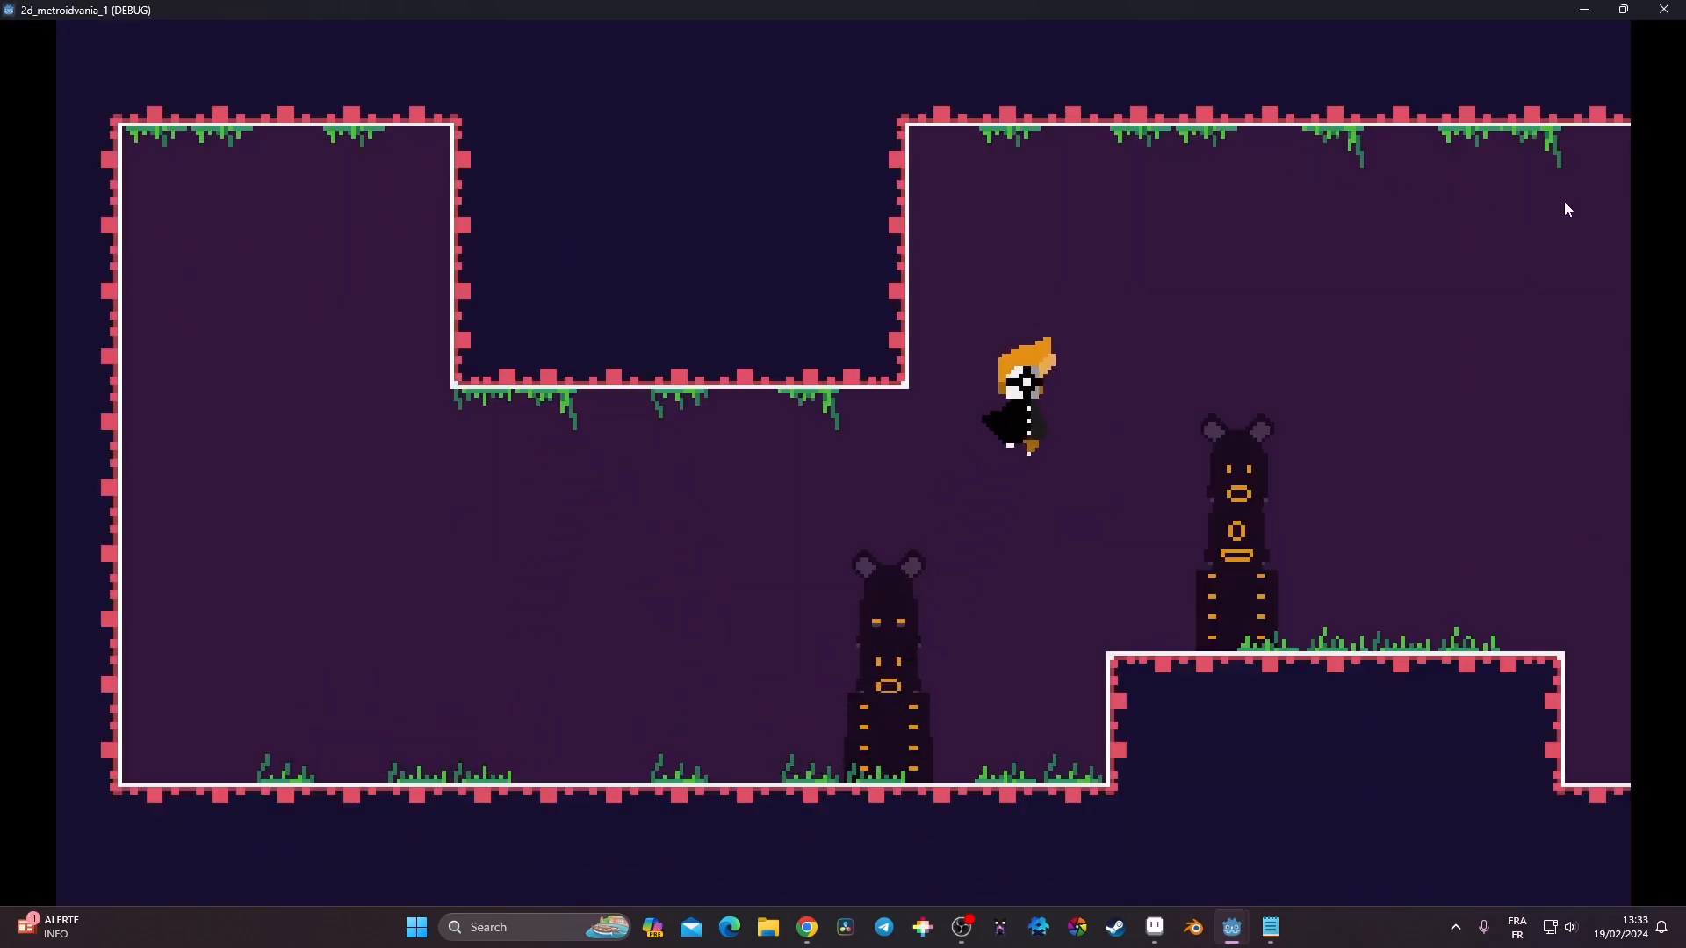
pyautogui.press('Left')
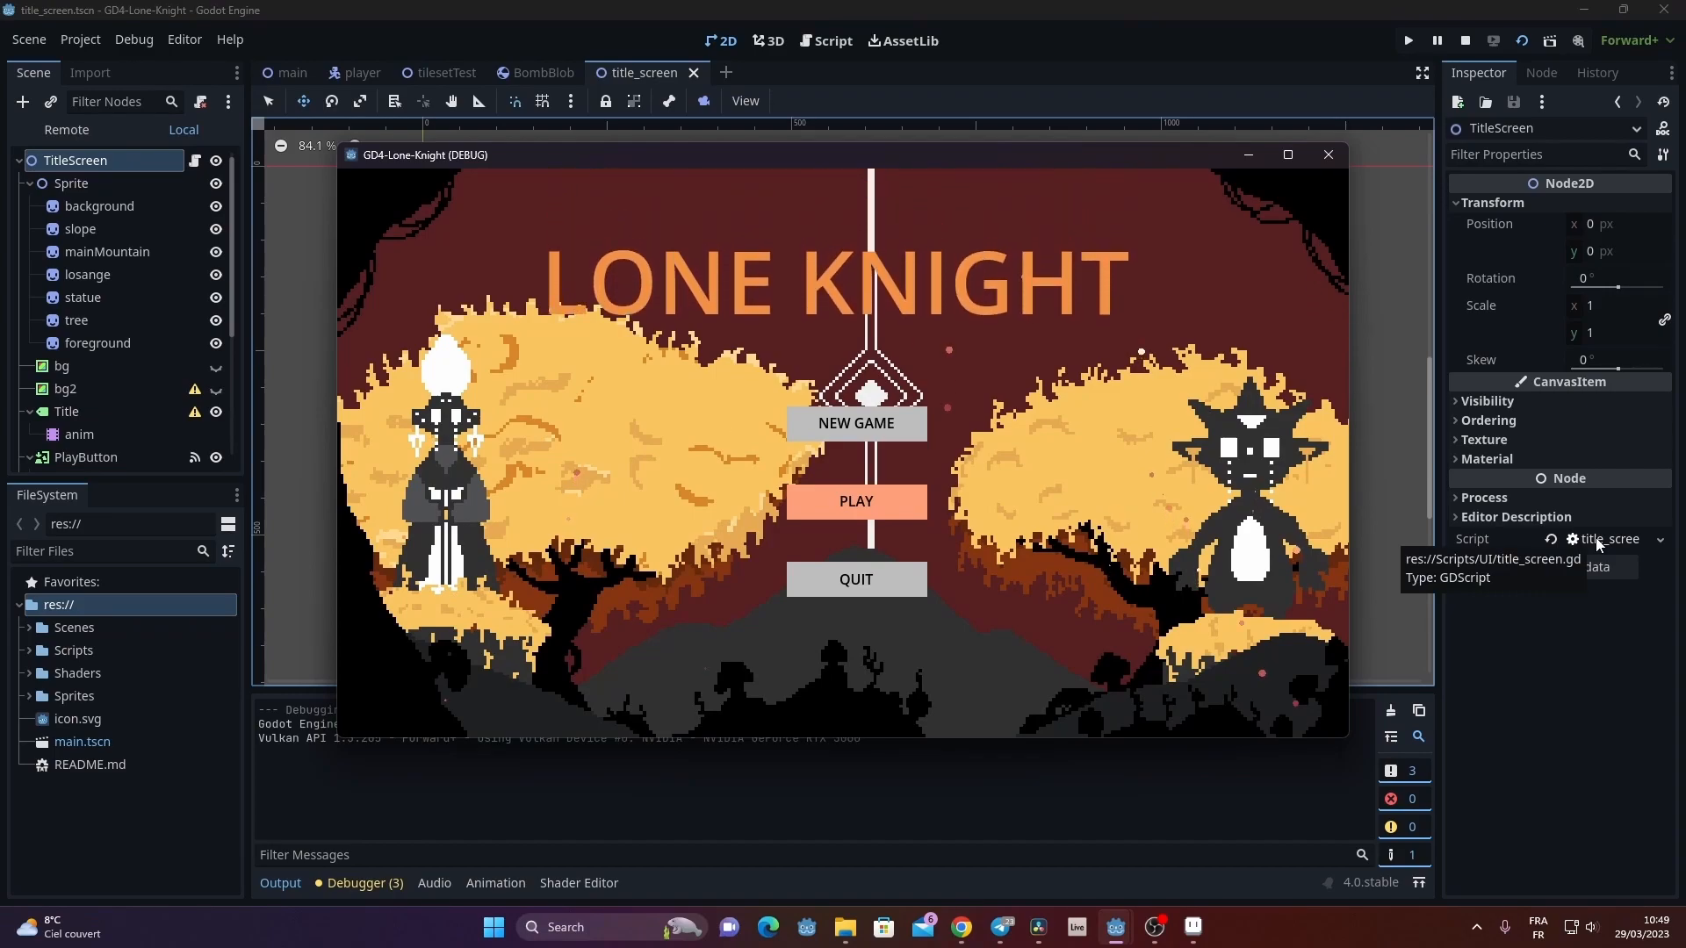
# Start the Lone Knight game from its title screen and run the character rightward through the level
pyautogui.press('Down')
pyautogui.press('Down')
pyautogui.press('Down')
pyautogui.press('Return')
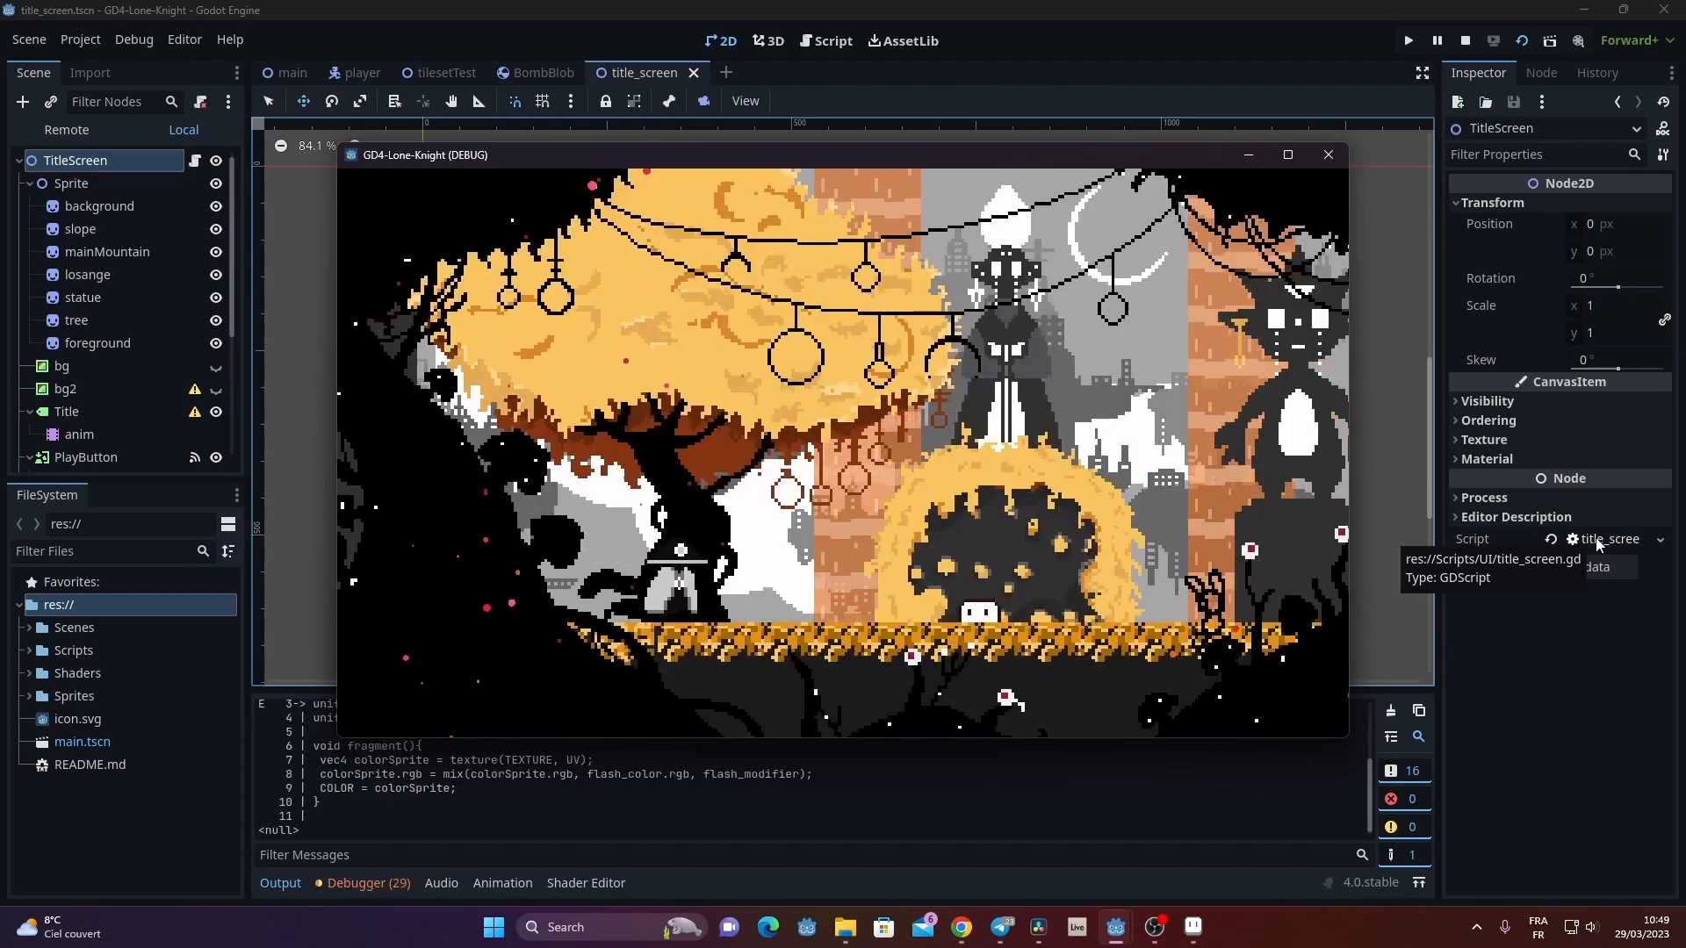
pyautogui.press('Right')
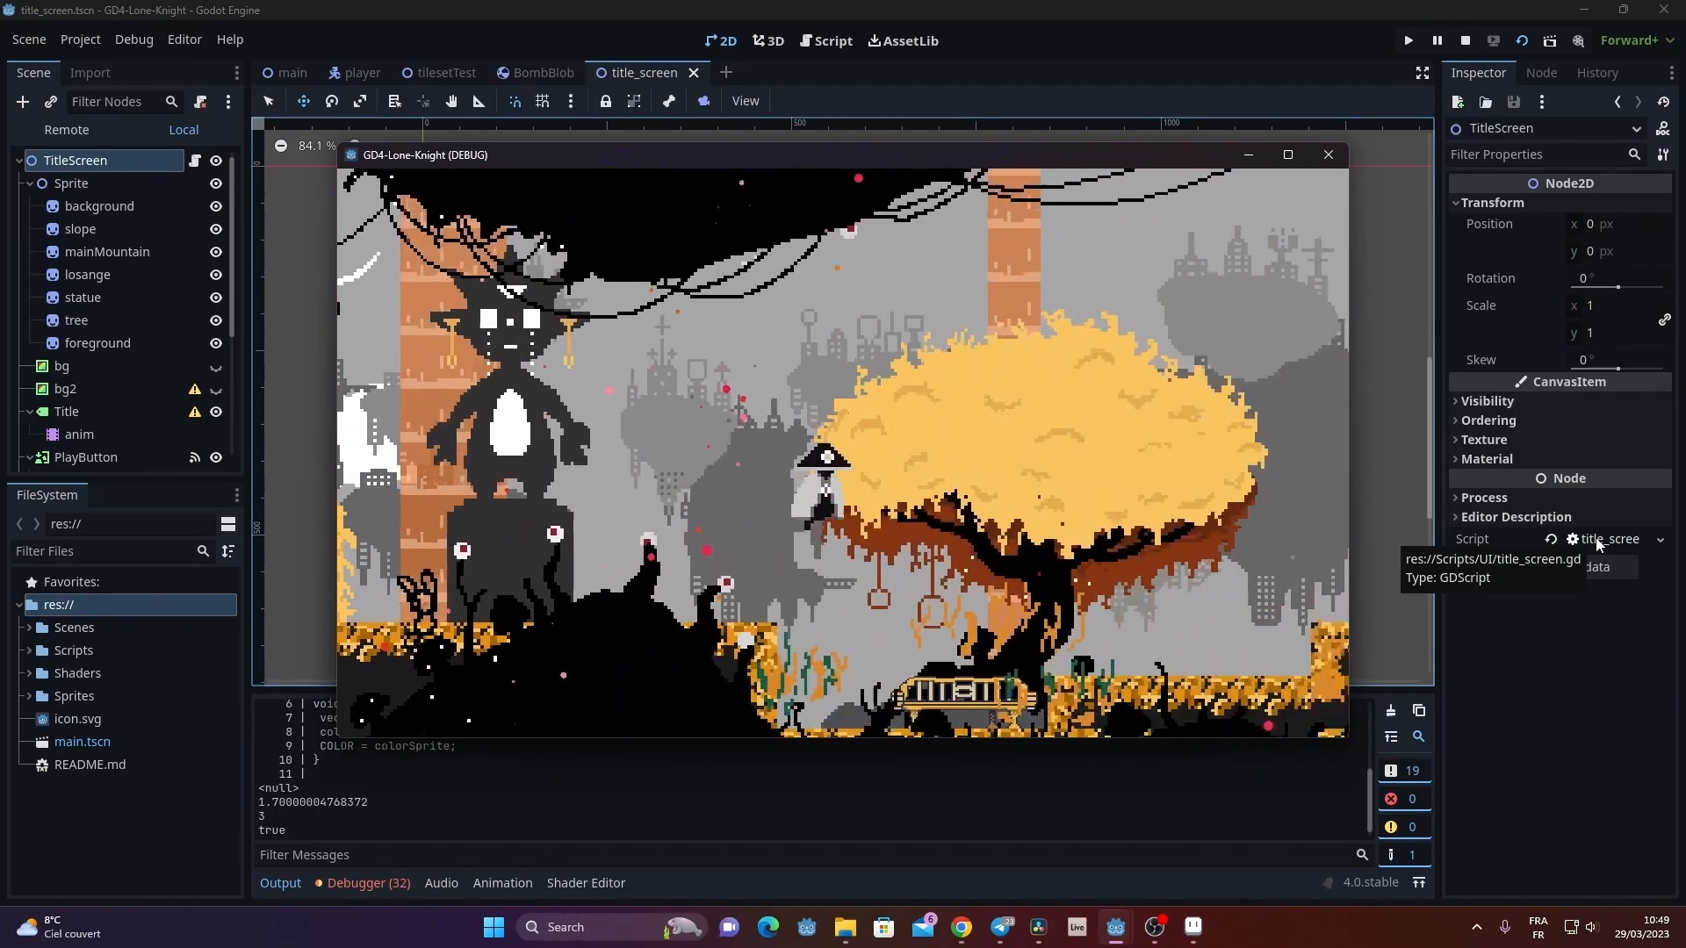
pyautogui.press('Right')
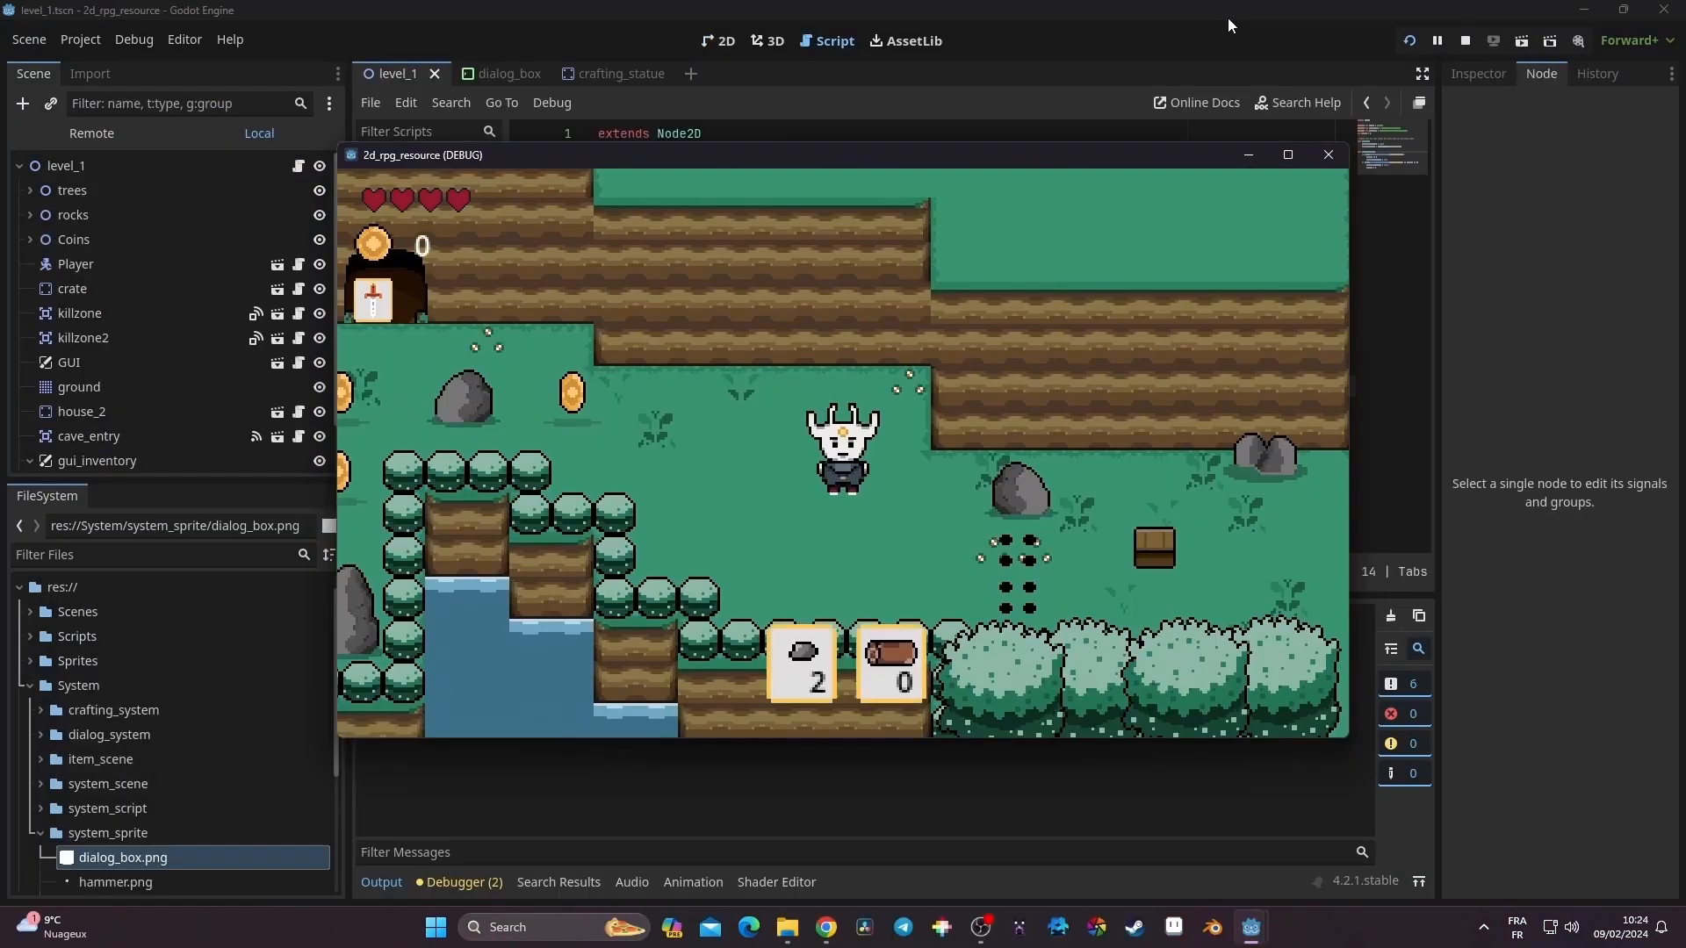
# Walk the RPG character to the crafting statue and accept crafting the hammer
pyautogui.press('Right')
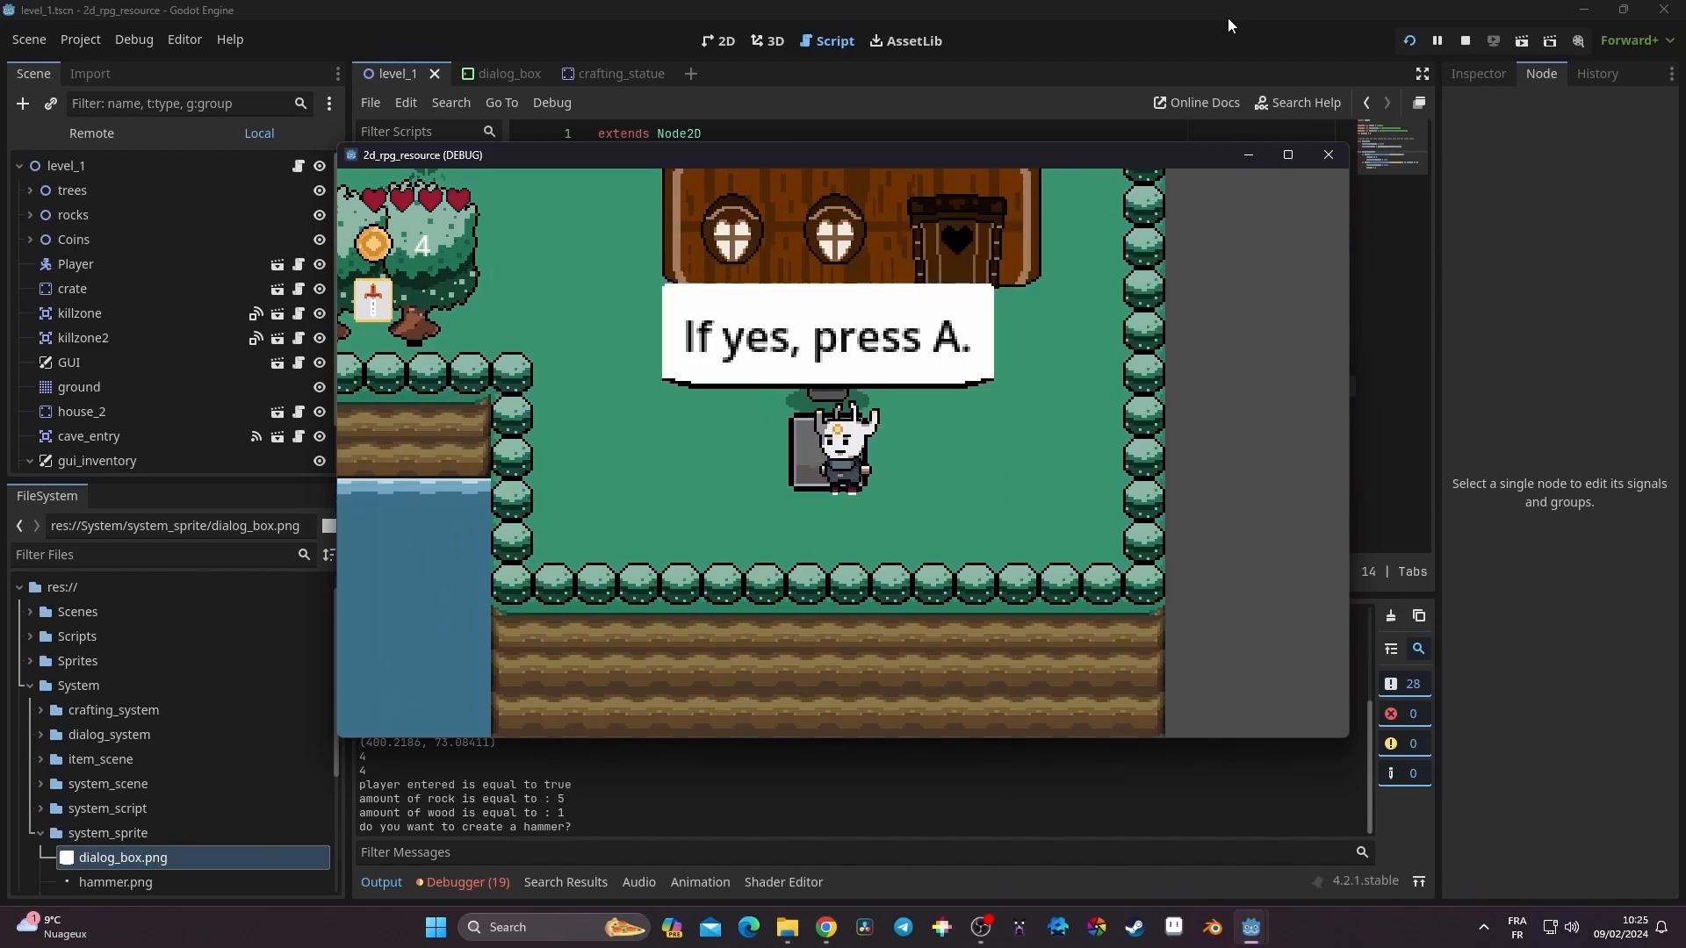
pyautogui.press('a')
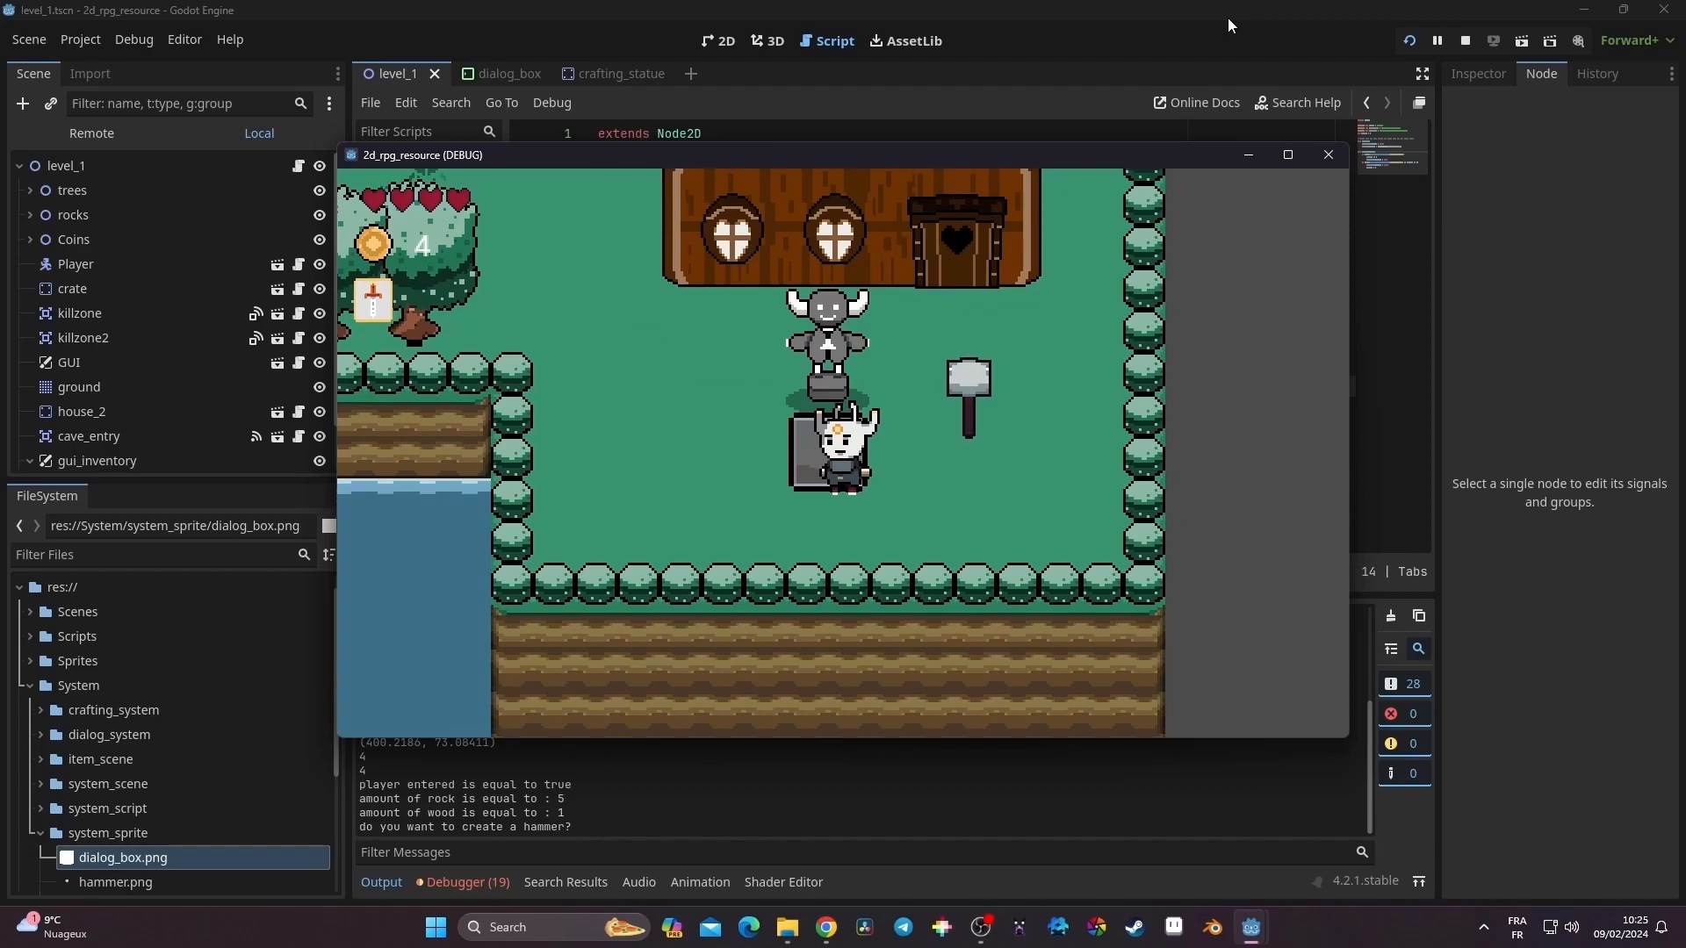
pyautogui.press('Right')
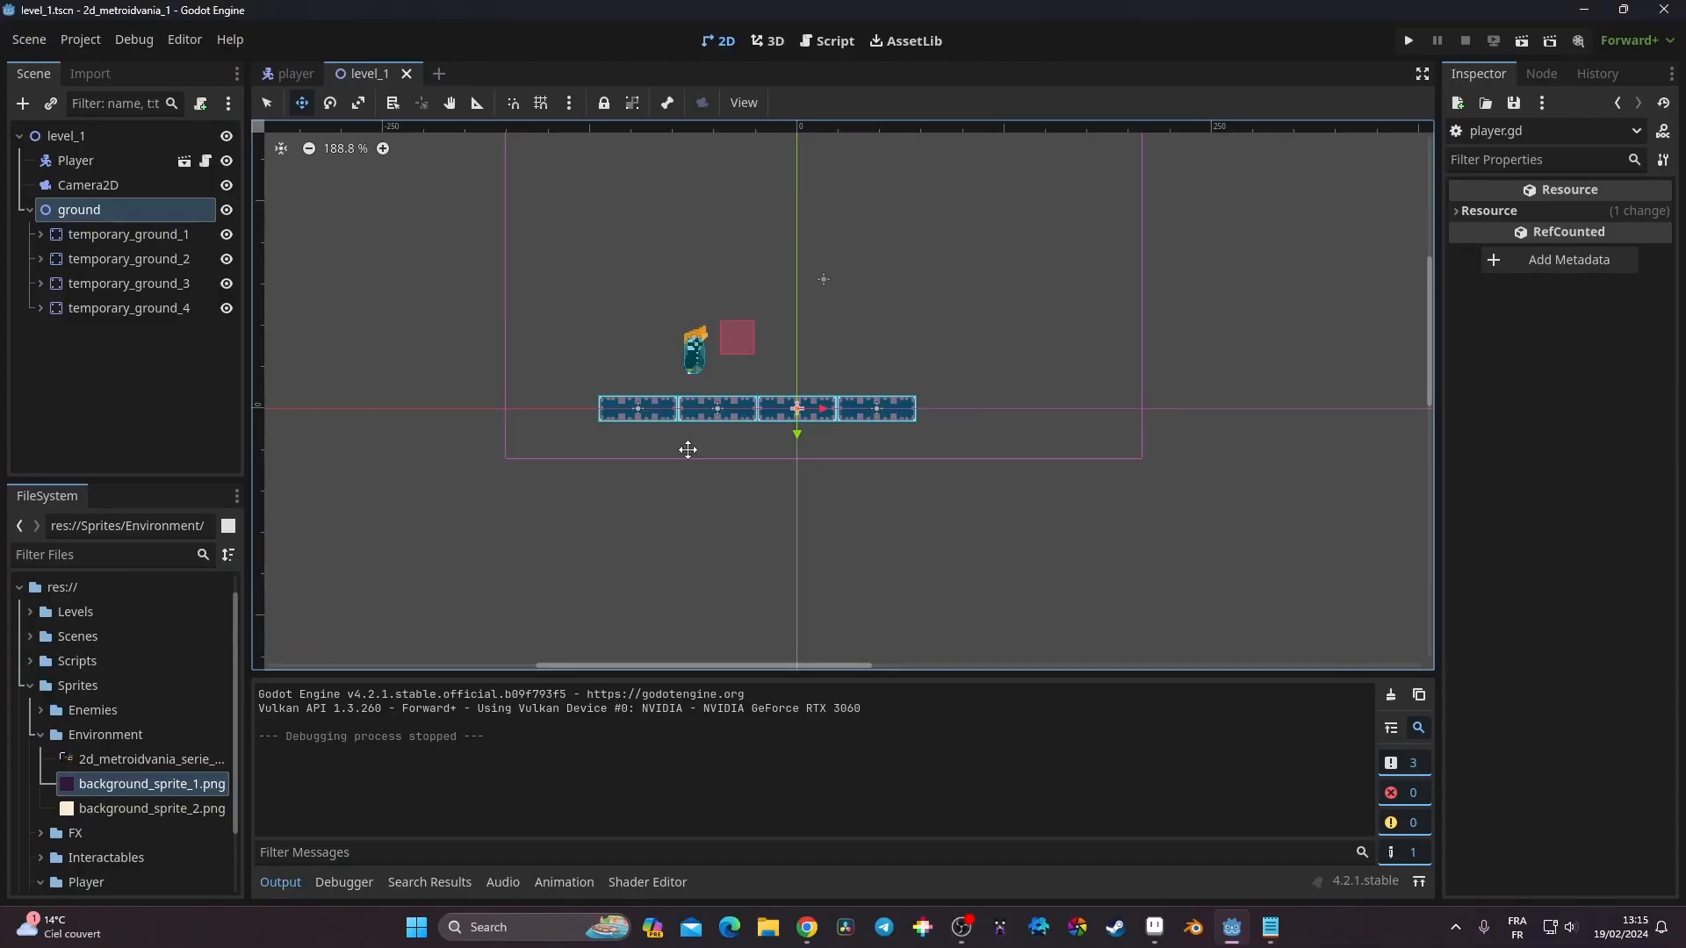
# Add a TileMap node as a child of the level_1 root node
pyautogui.moveTo(716, 388); pyautogui.dragTo(727, 503, button='middle')
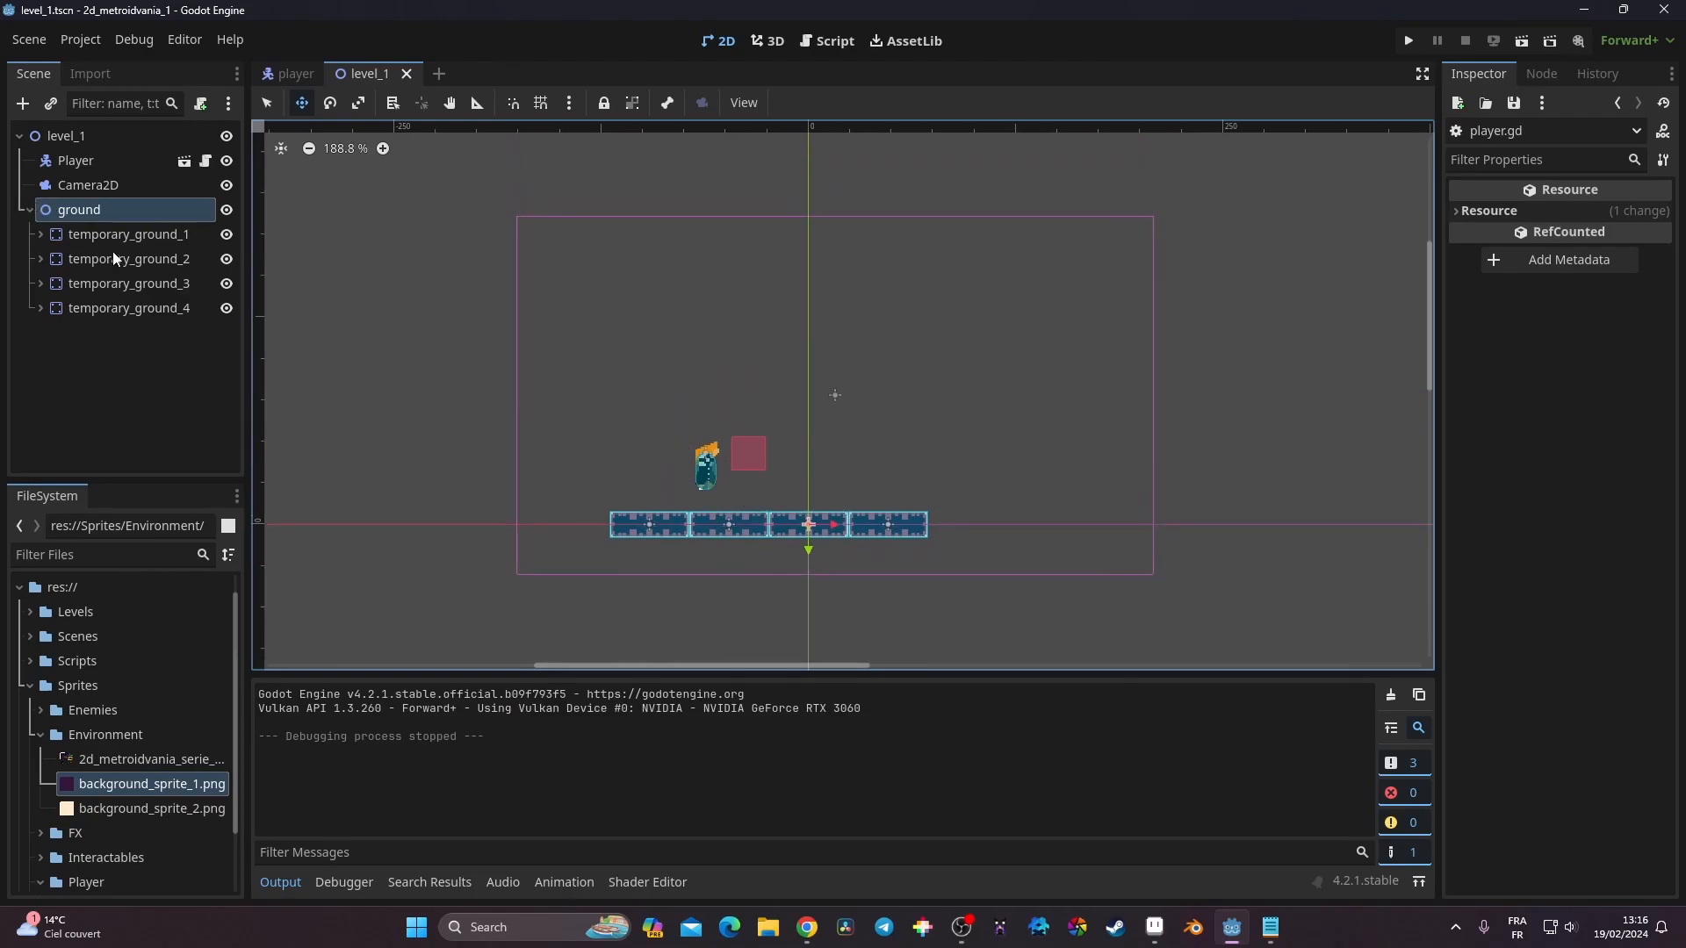
pyautogui.click(82, 139)
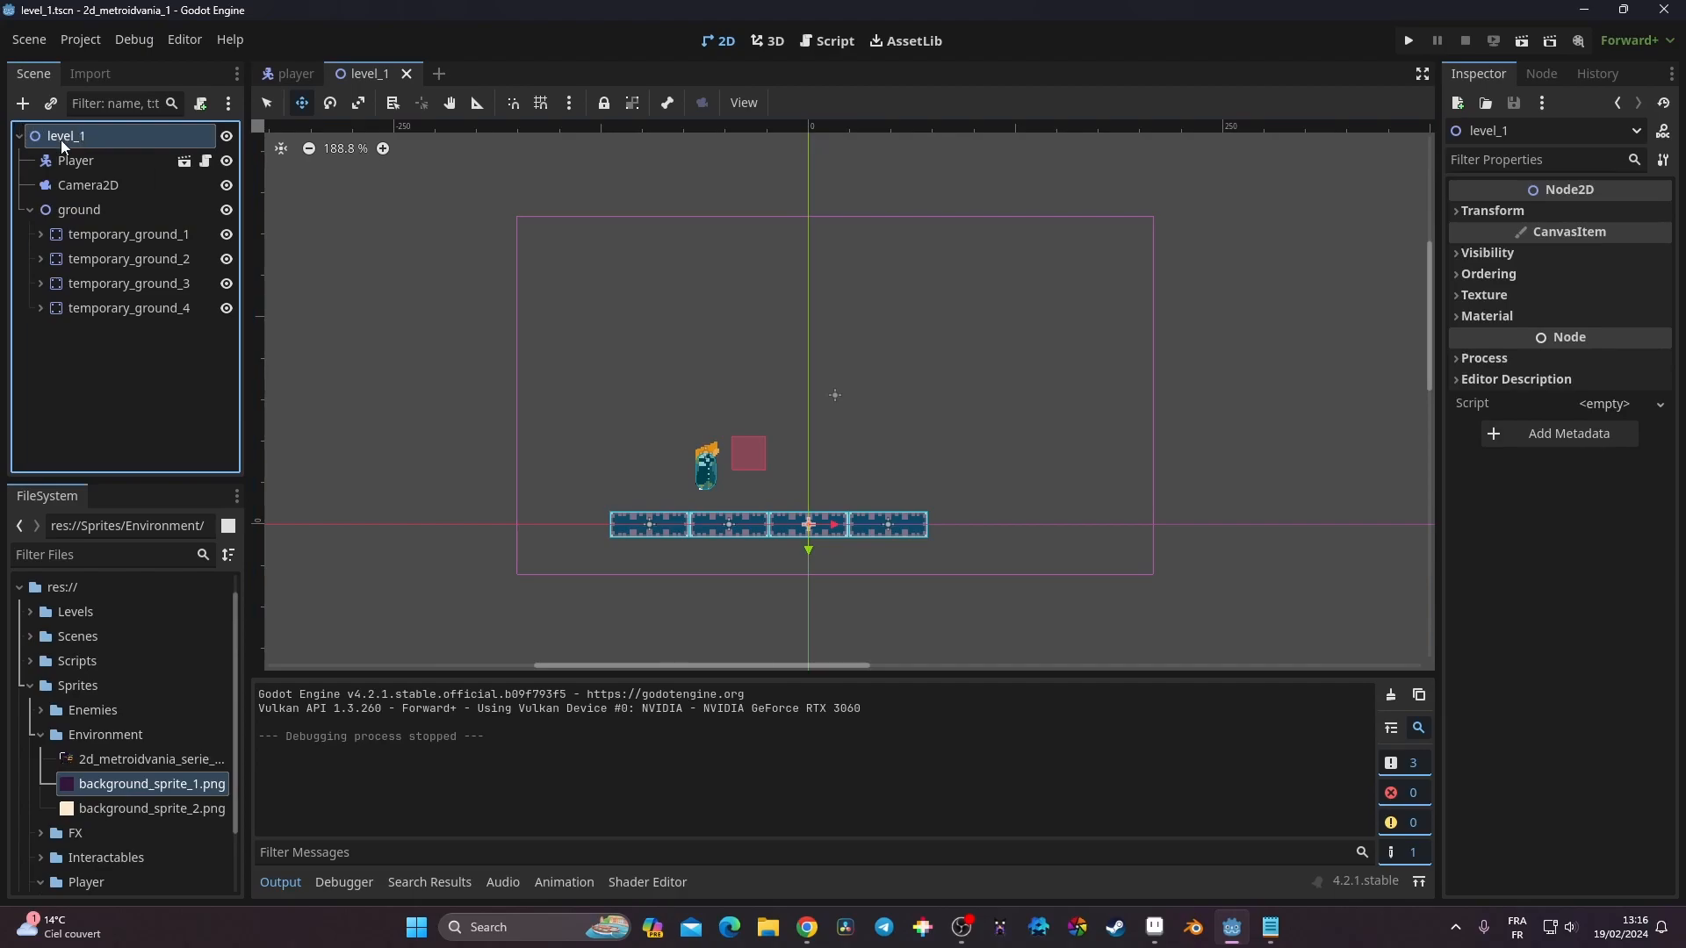
pyautogui.click(23, 104)
pyautogui.write('tilema')
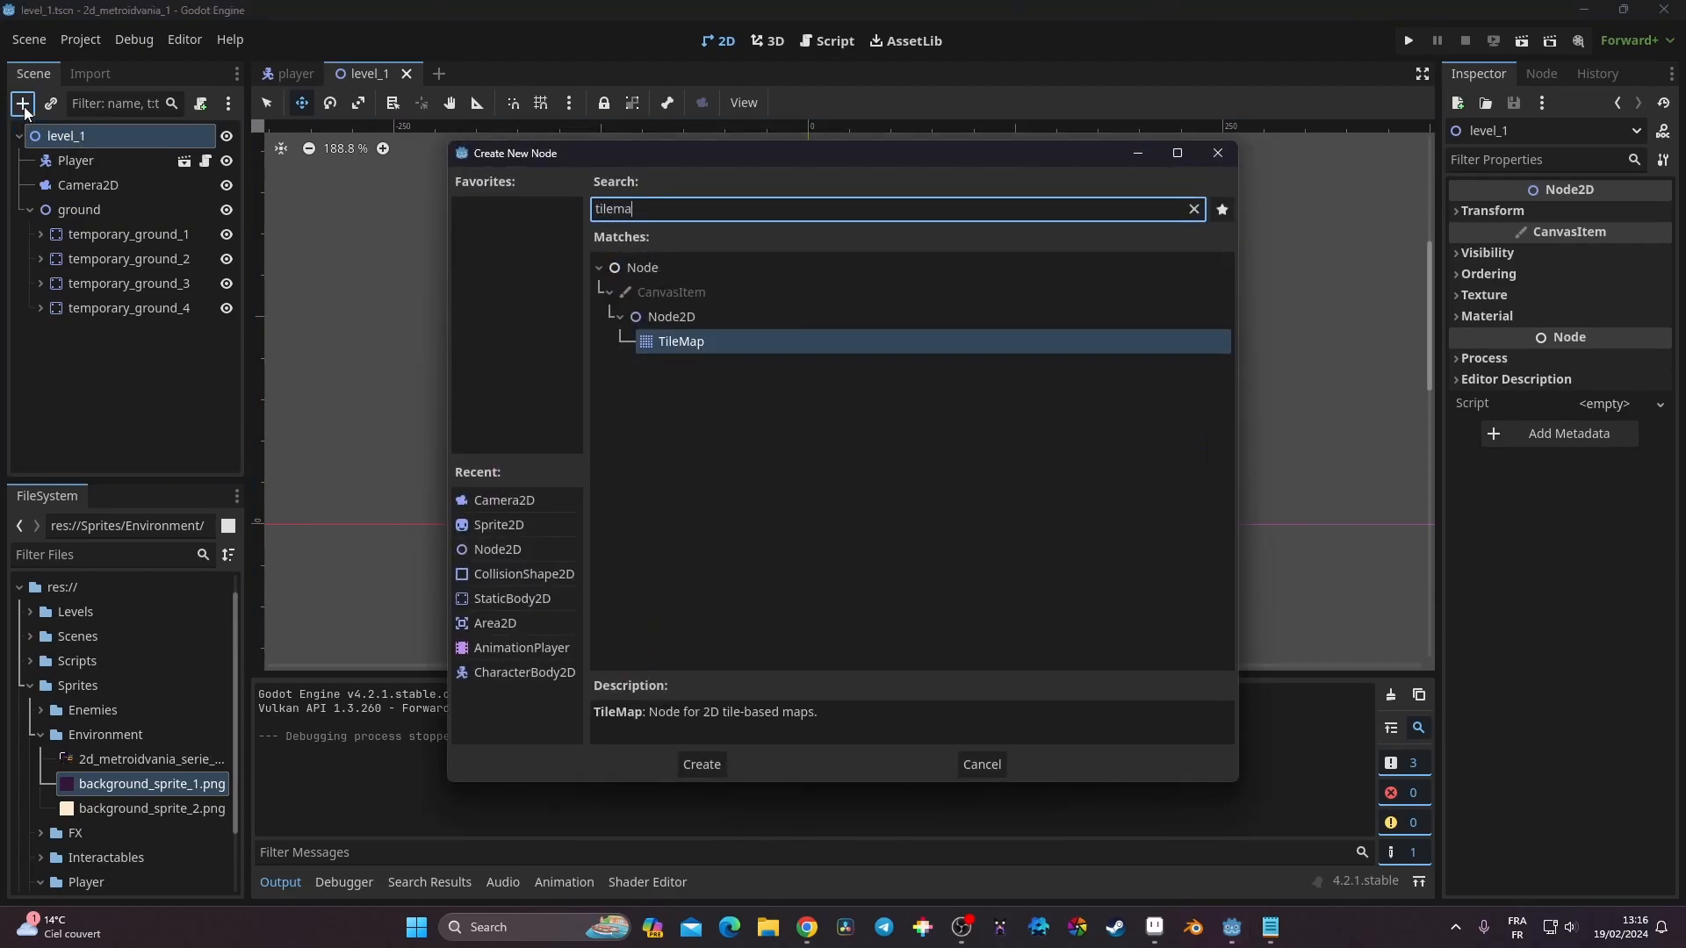
pyautogui.press('Return')
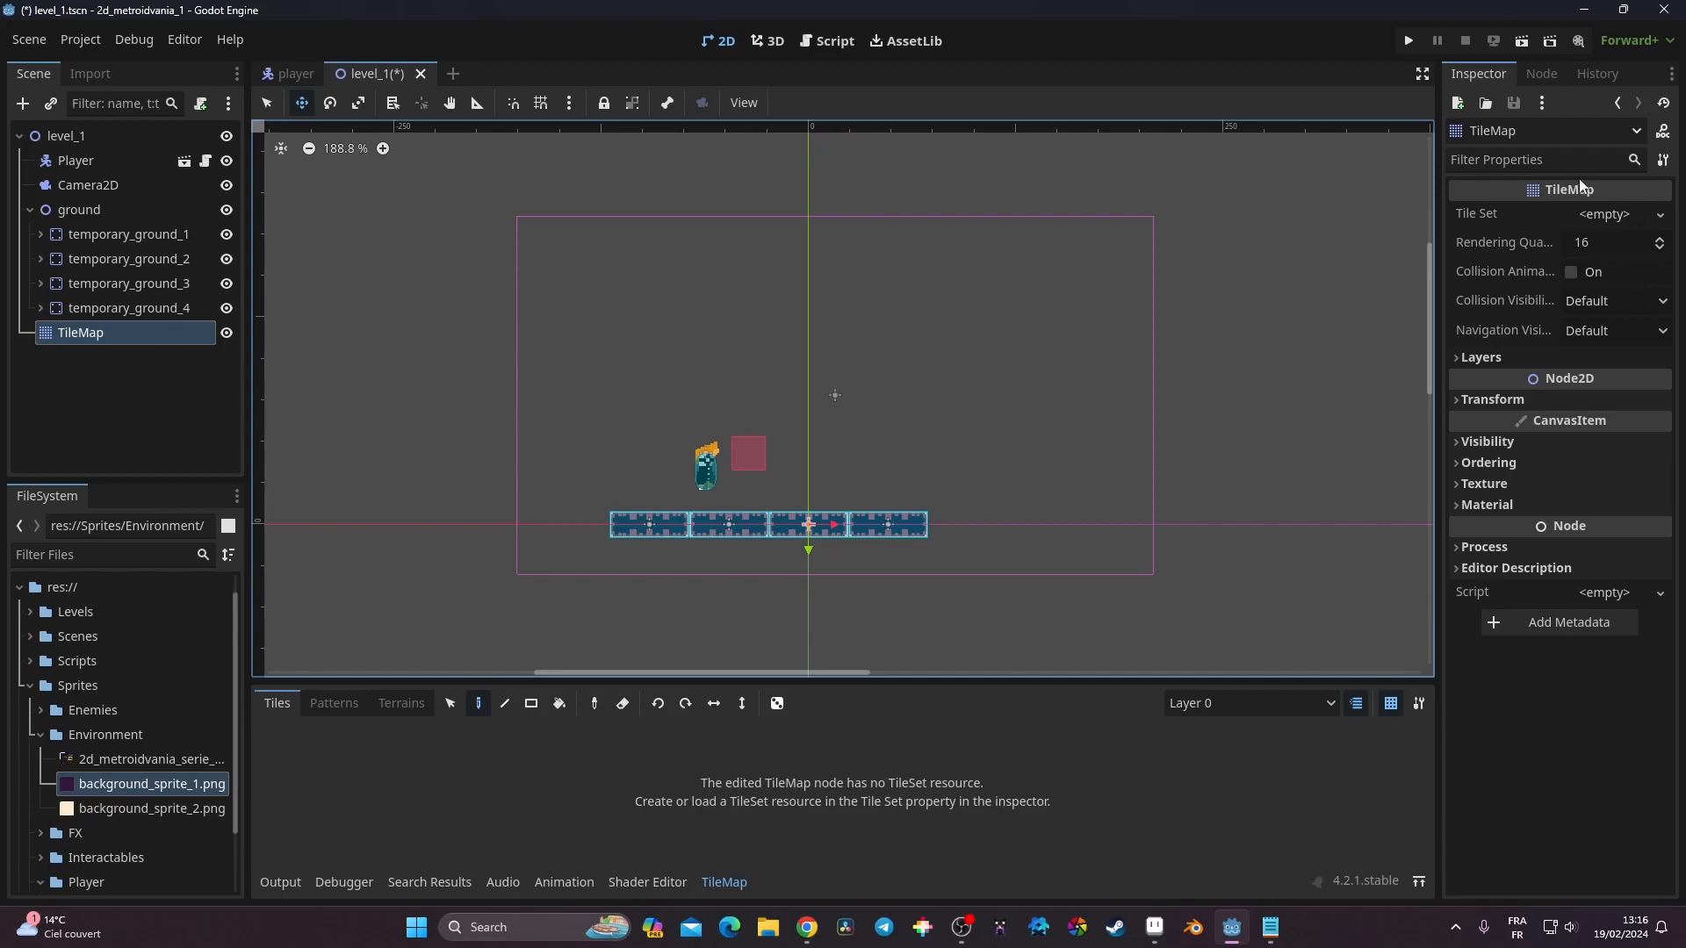
# Assign a new TileSet resource to the TileMap and expand its properties
pyautogui.click(1609, 217)
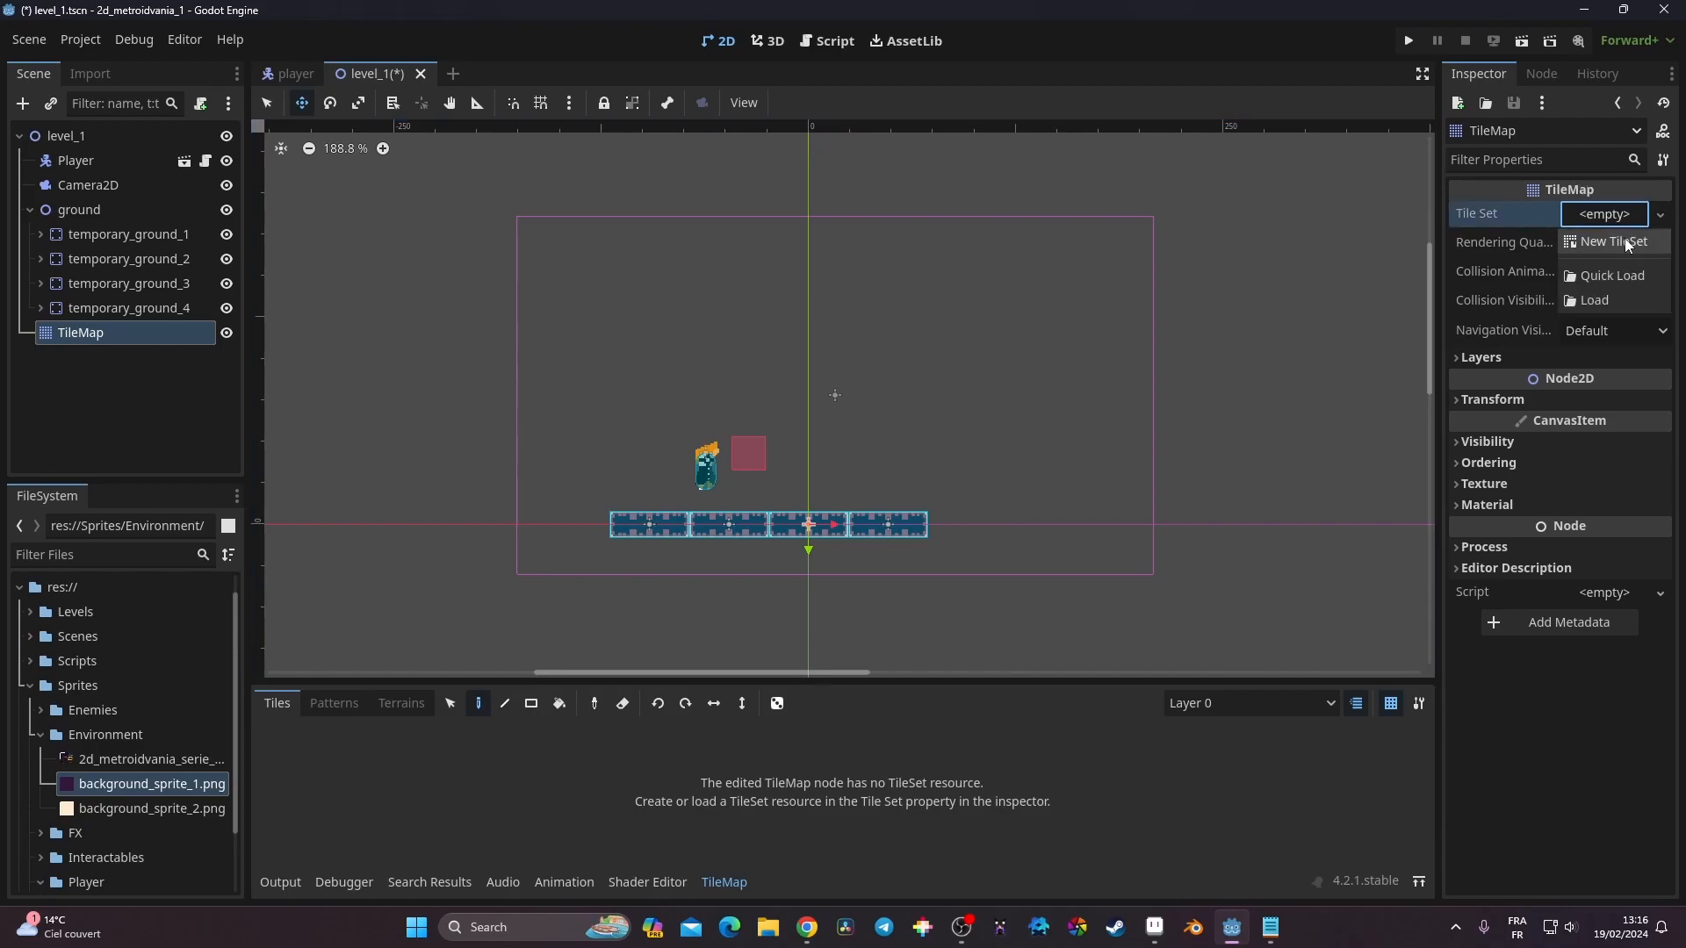
pyautogui.click(1624, 241)
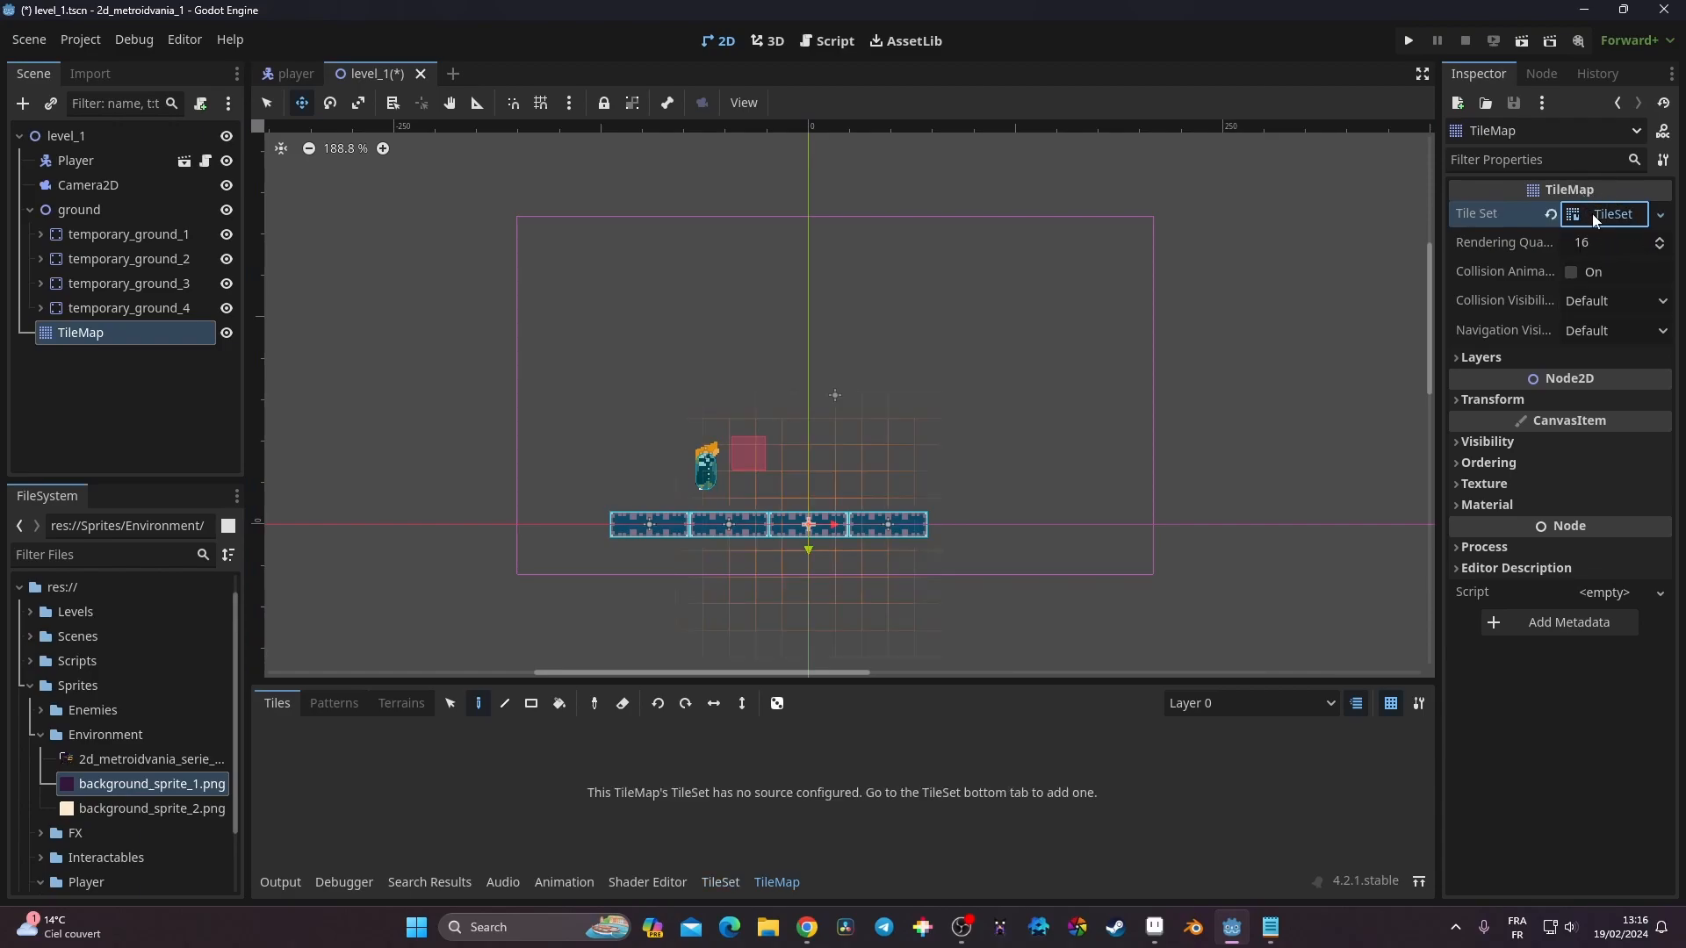
pyautogui.click(1593, 214)
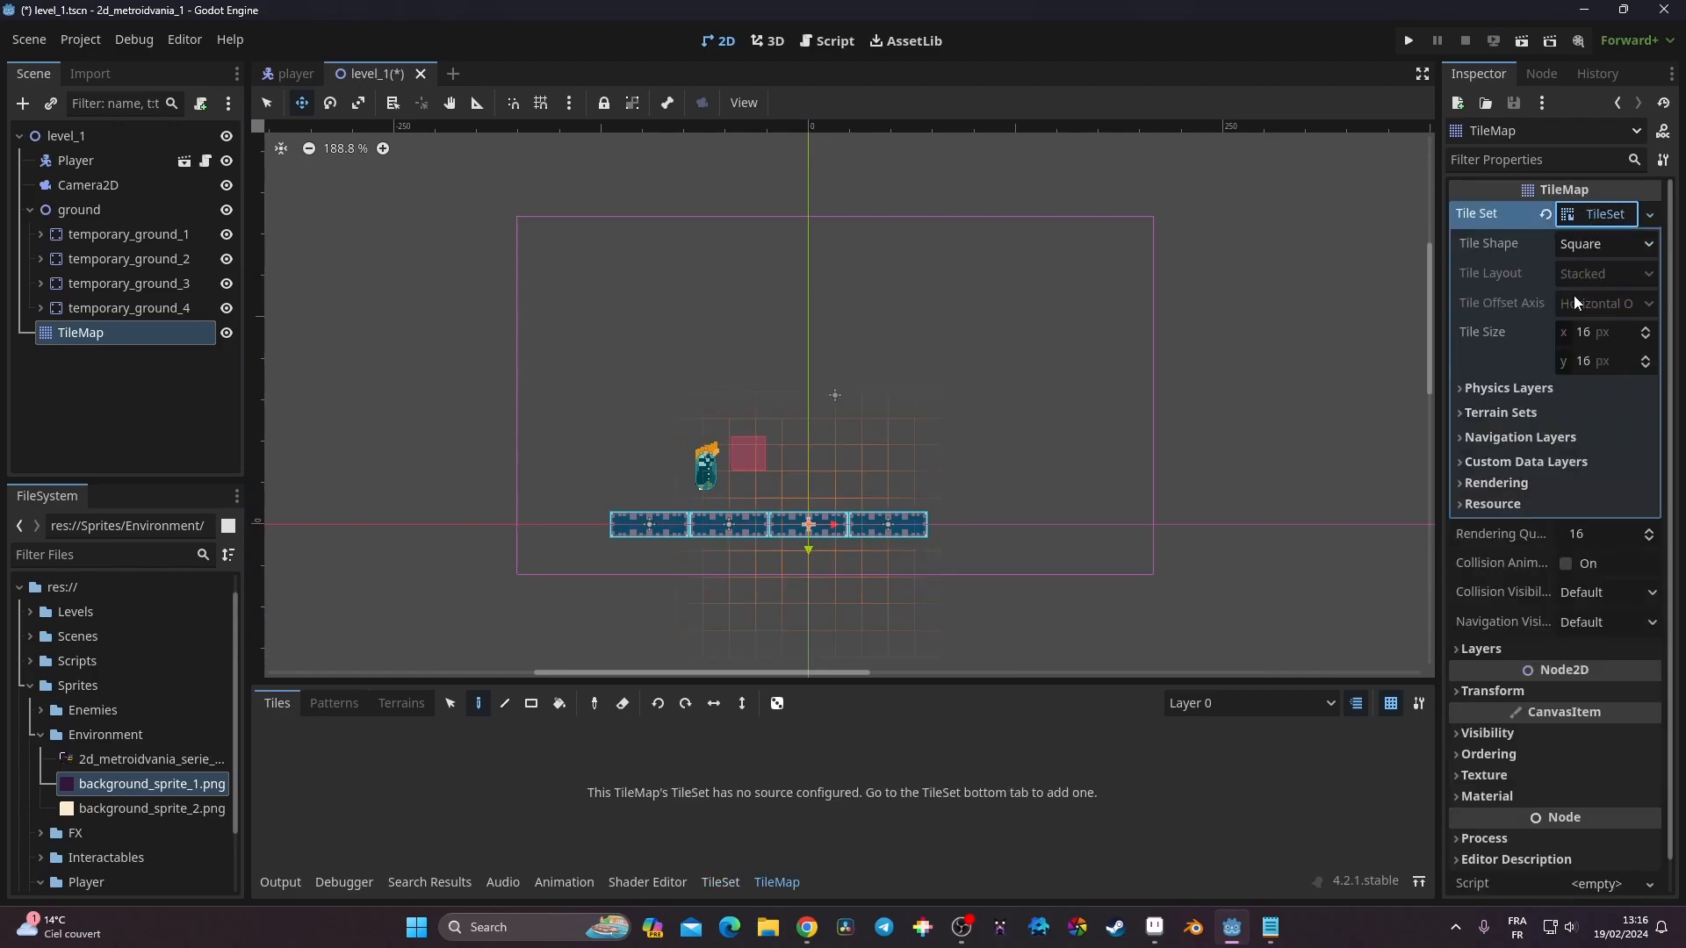
# Add the 2d_metroidvania_serie sprite sheet from the Environment folder as a TileSet atlas source, with its tiles created automatically
pyautogui.click(720, 882)
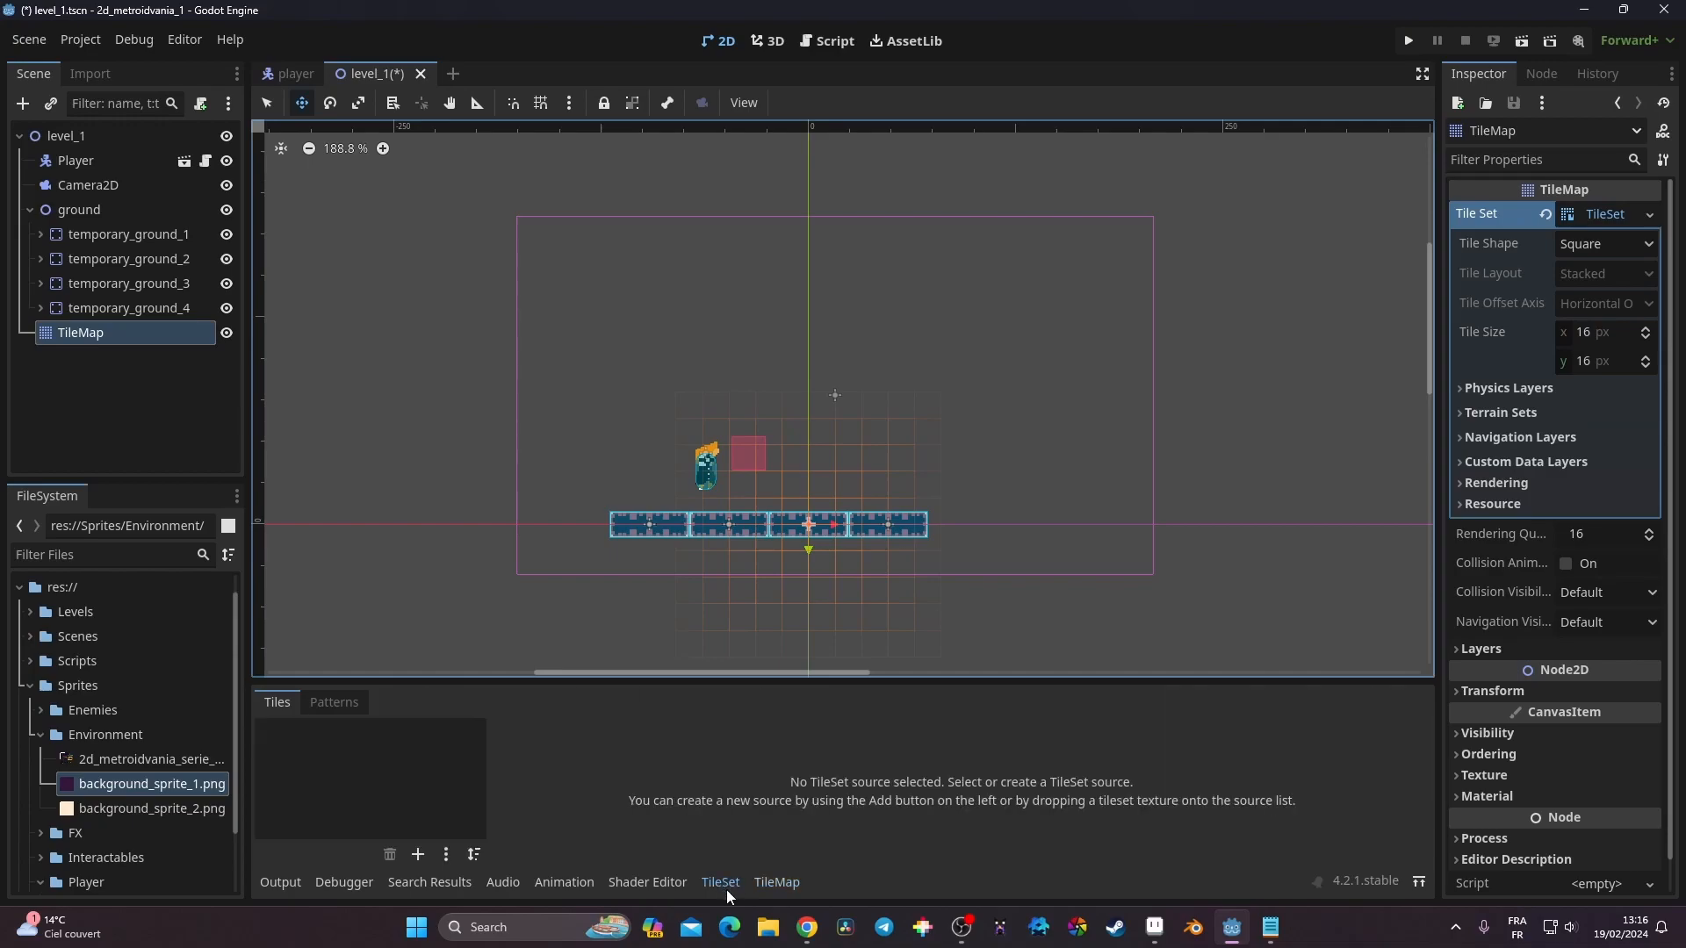
pyautogui.moveTo(842, 678); pyautogui.dragTo(817, 571)
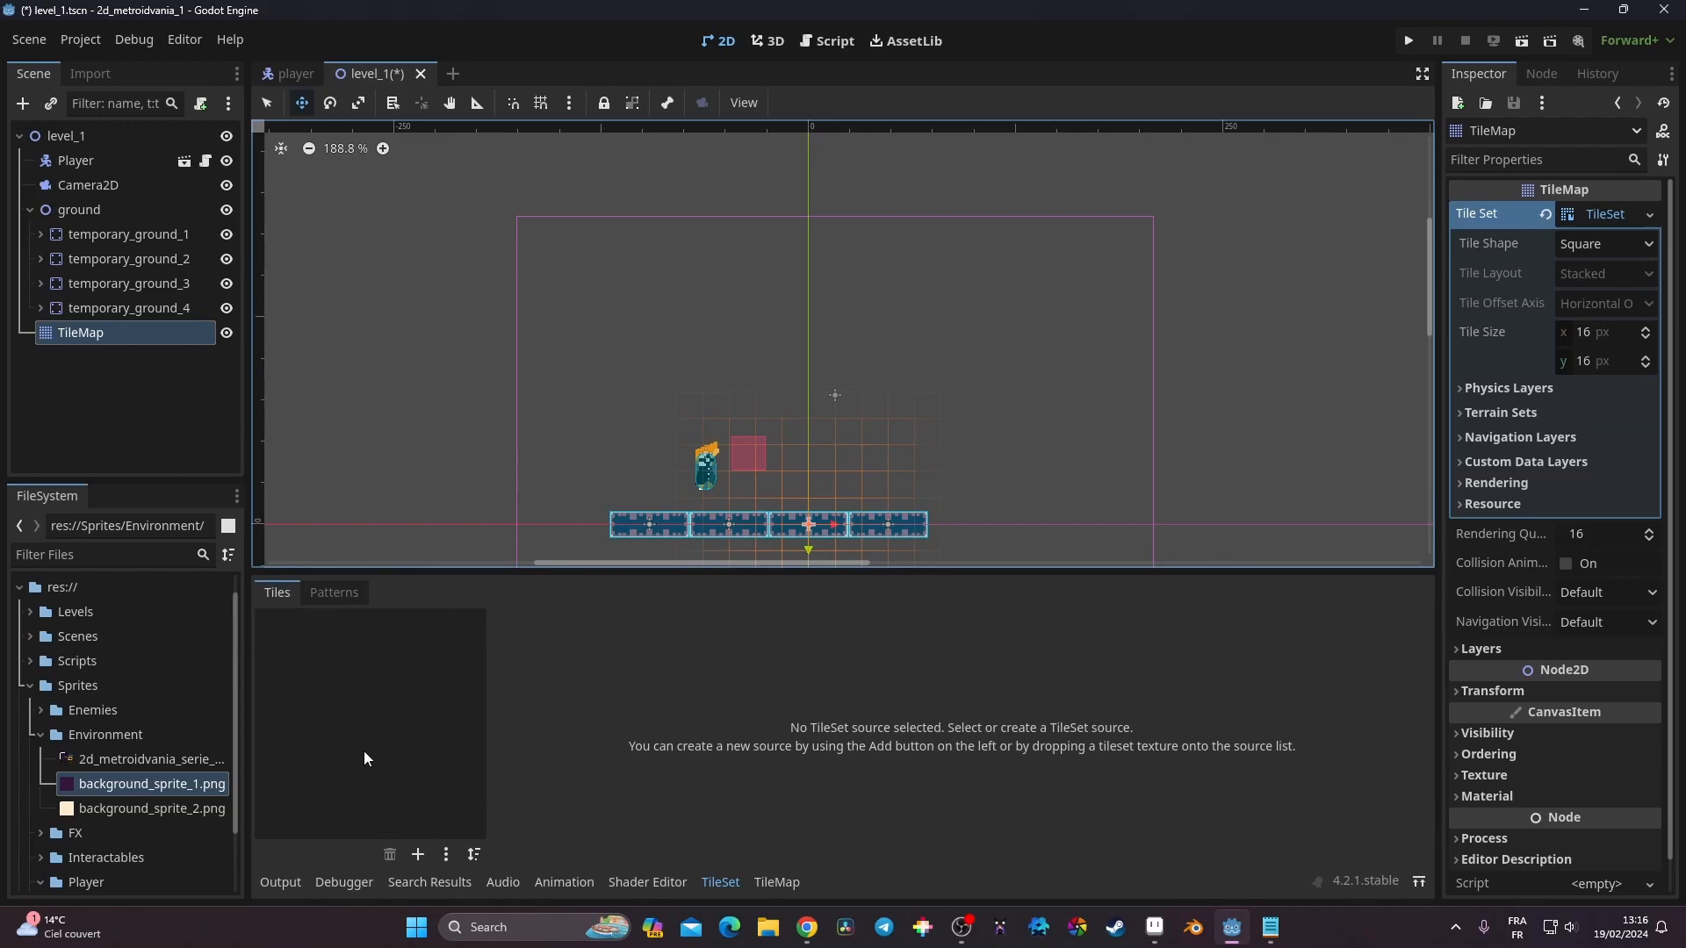
pyautogui.click(30, 688)
pyautogui.click(30, 687)
pyautogui.click(40, 735)
pyautogui.click(40, 735)
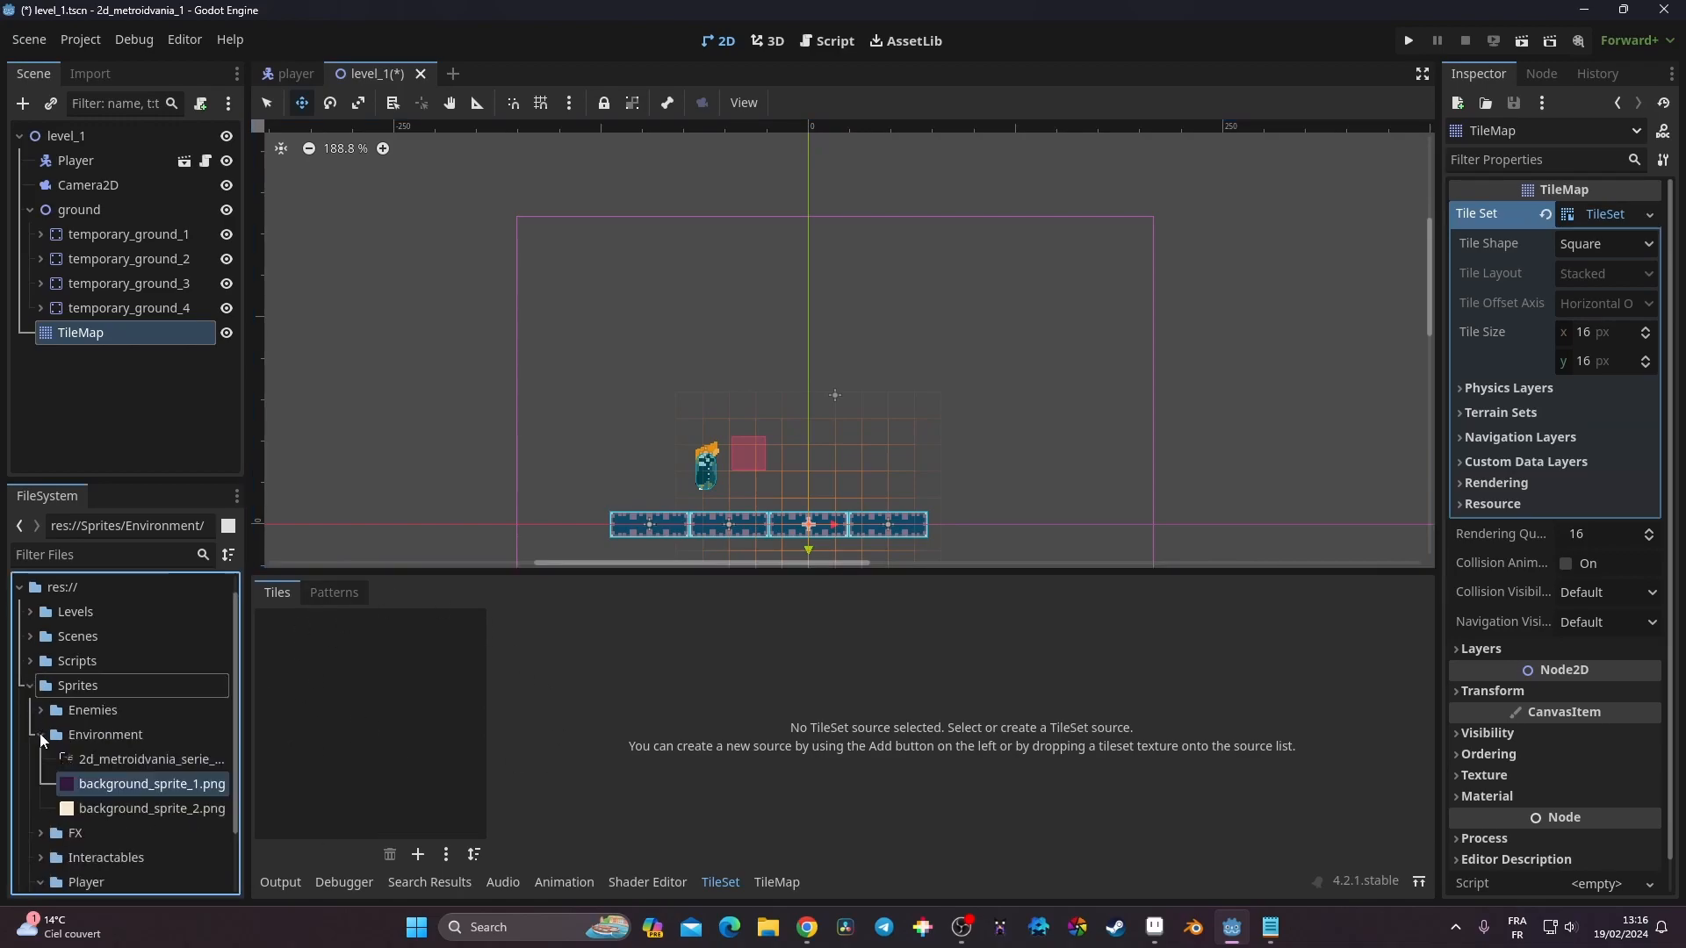
pyautogui.click(104, 768)
pyautogui.moveTo(109, 760); pyautogui.dragTo(357, 677)
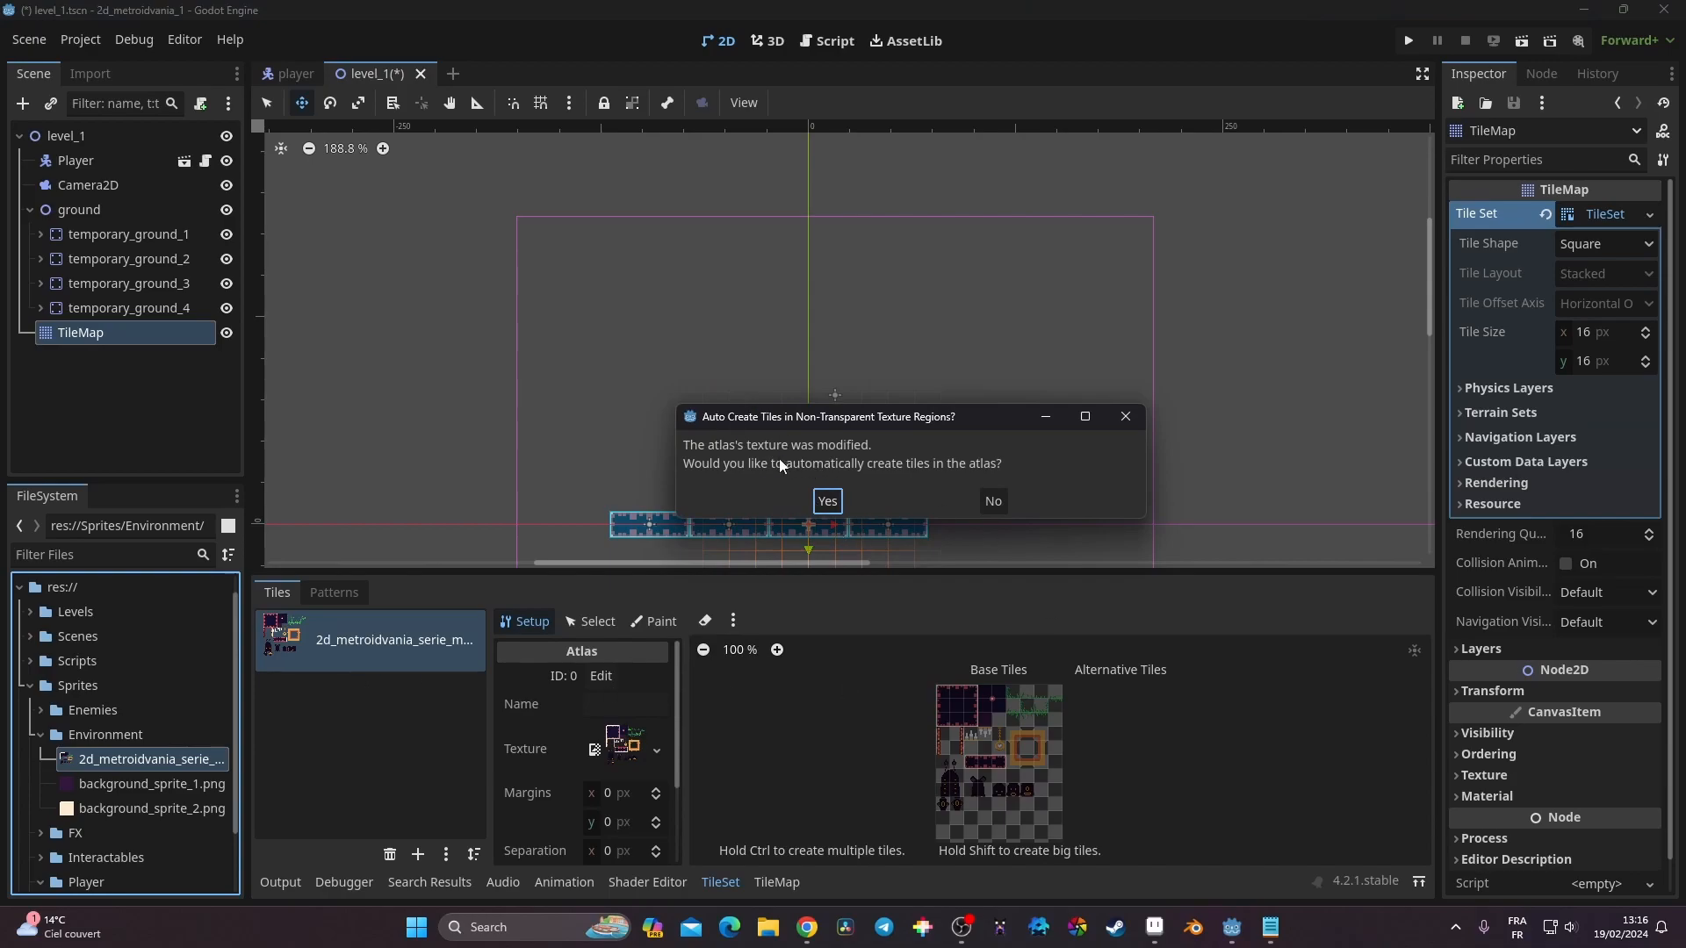
pyautogui.click(827, 502)
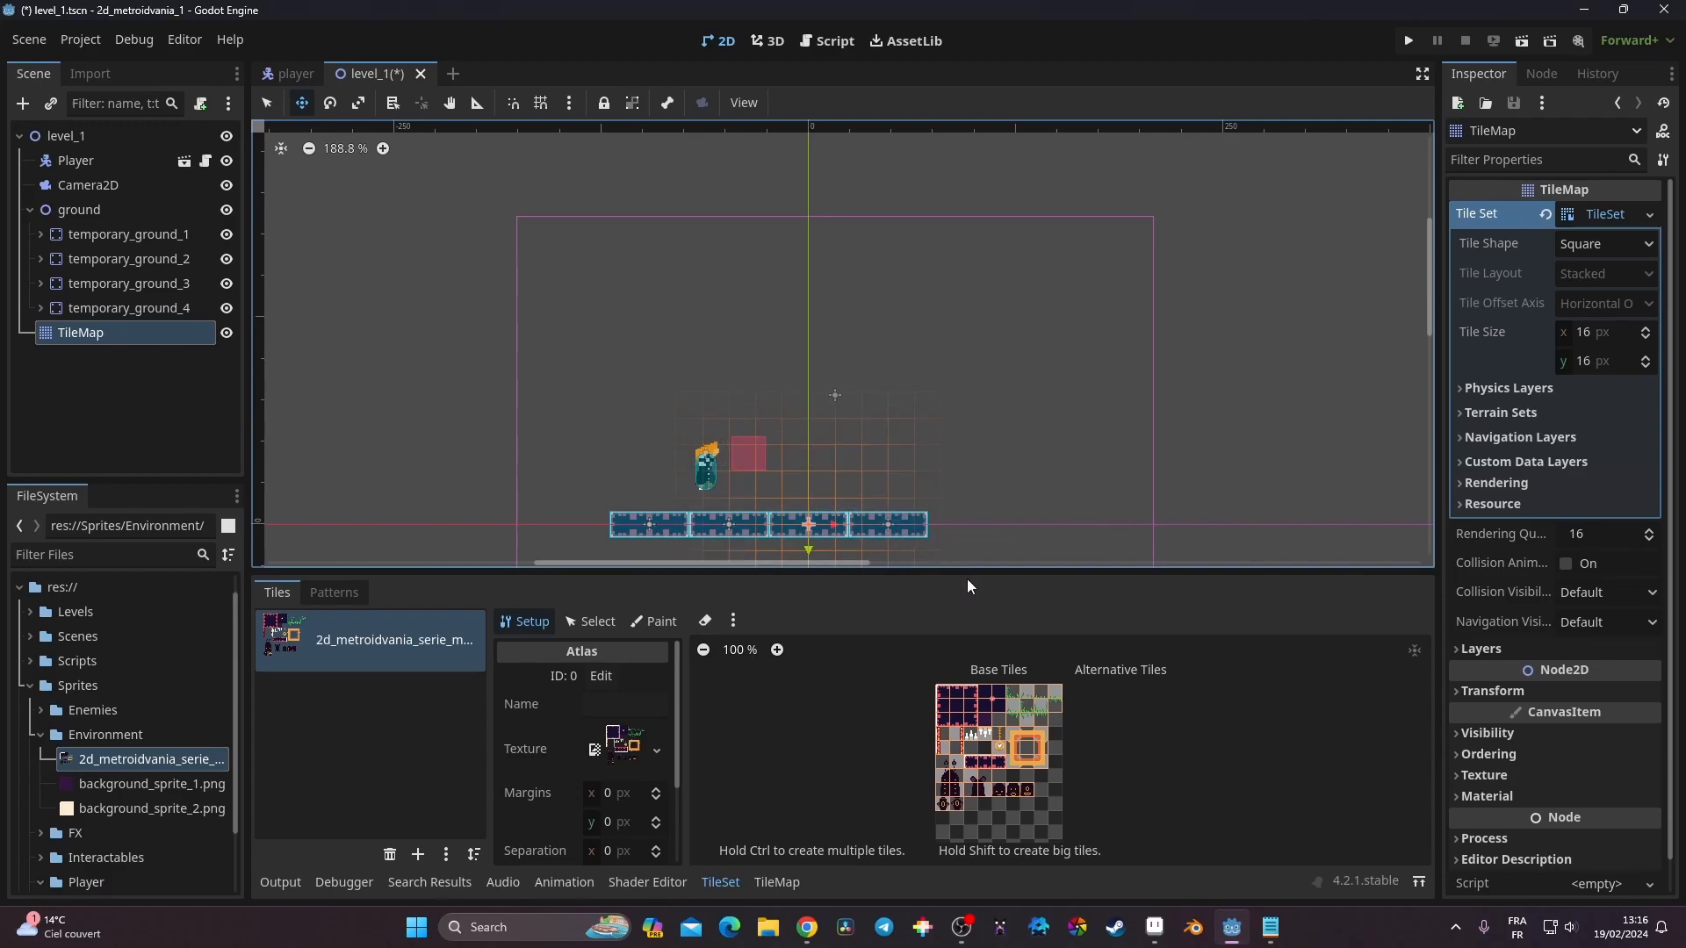
# Enlarge the tile atlas view and check the TileSet's tile size against the atlas's texture region size
pyautogui.moveTo(966, 575); pyautogui.dragTo(961, 460)
pyautogui.scroll(5, 999, 689)
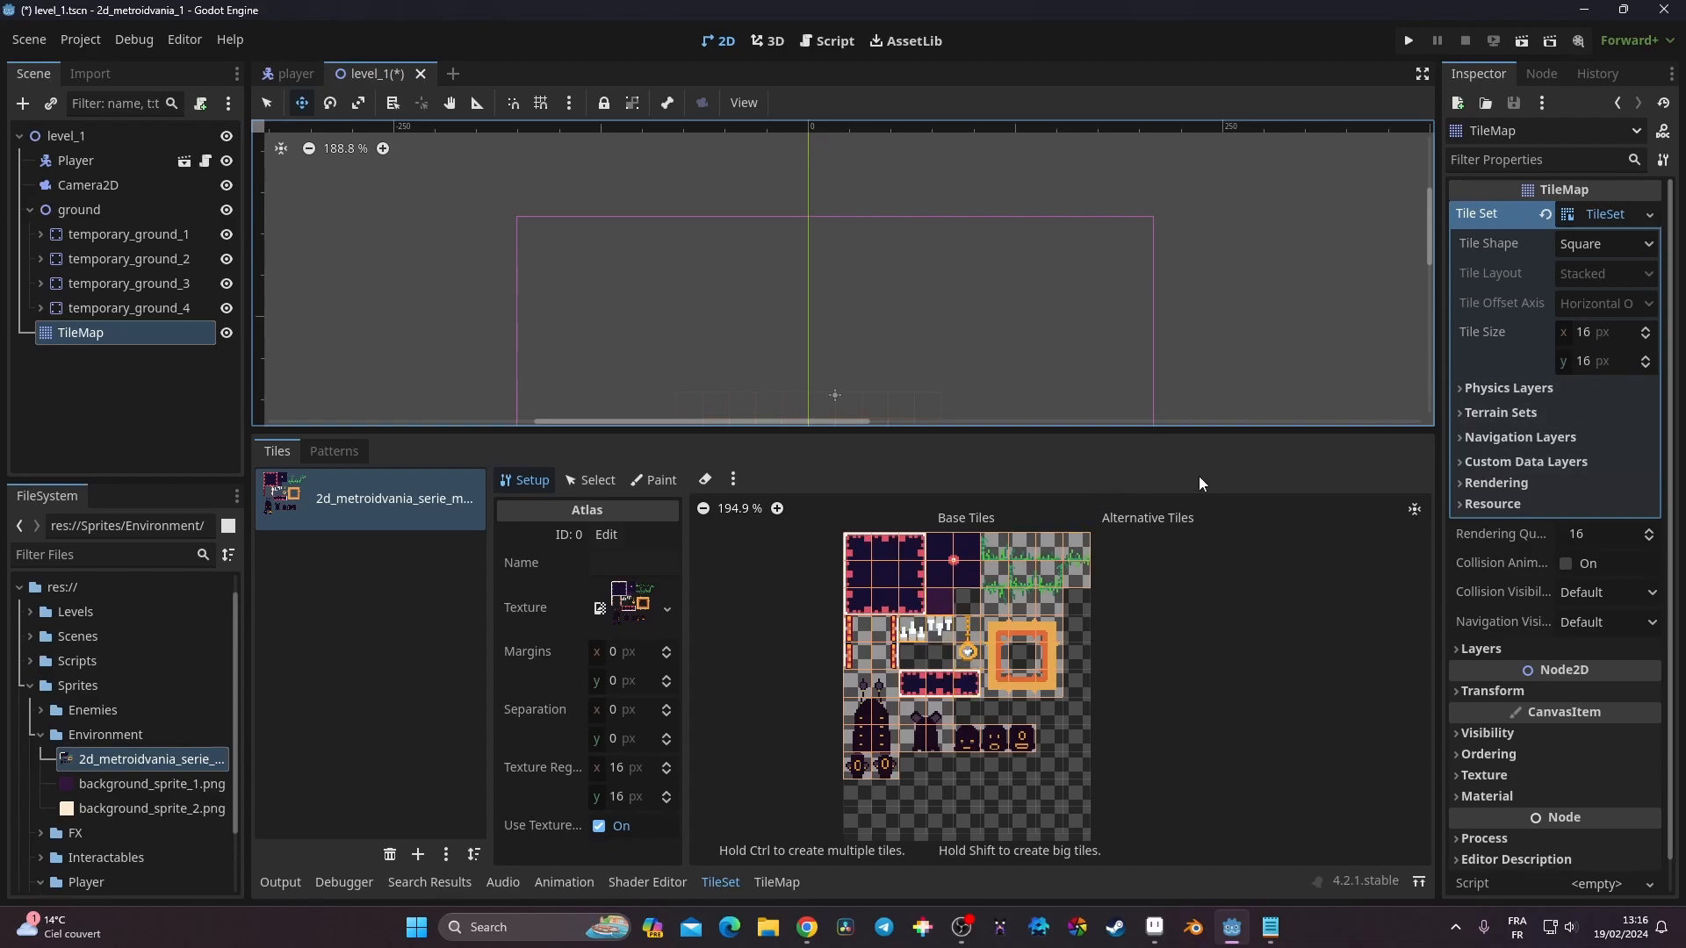
pyautogui.click(1603, 216)
pyautogui.click(1606, 217)
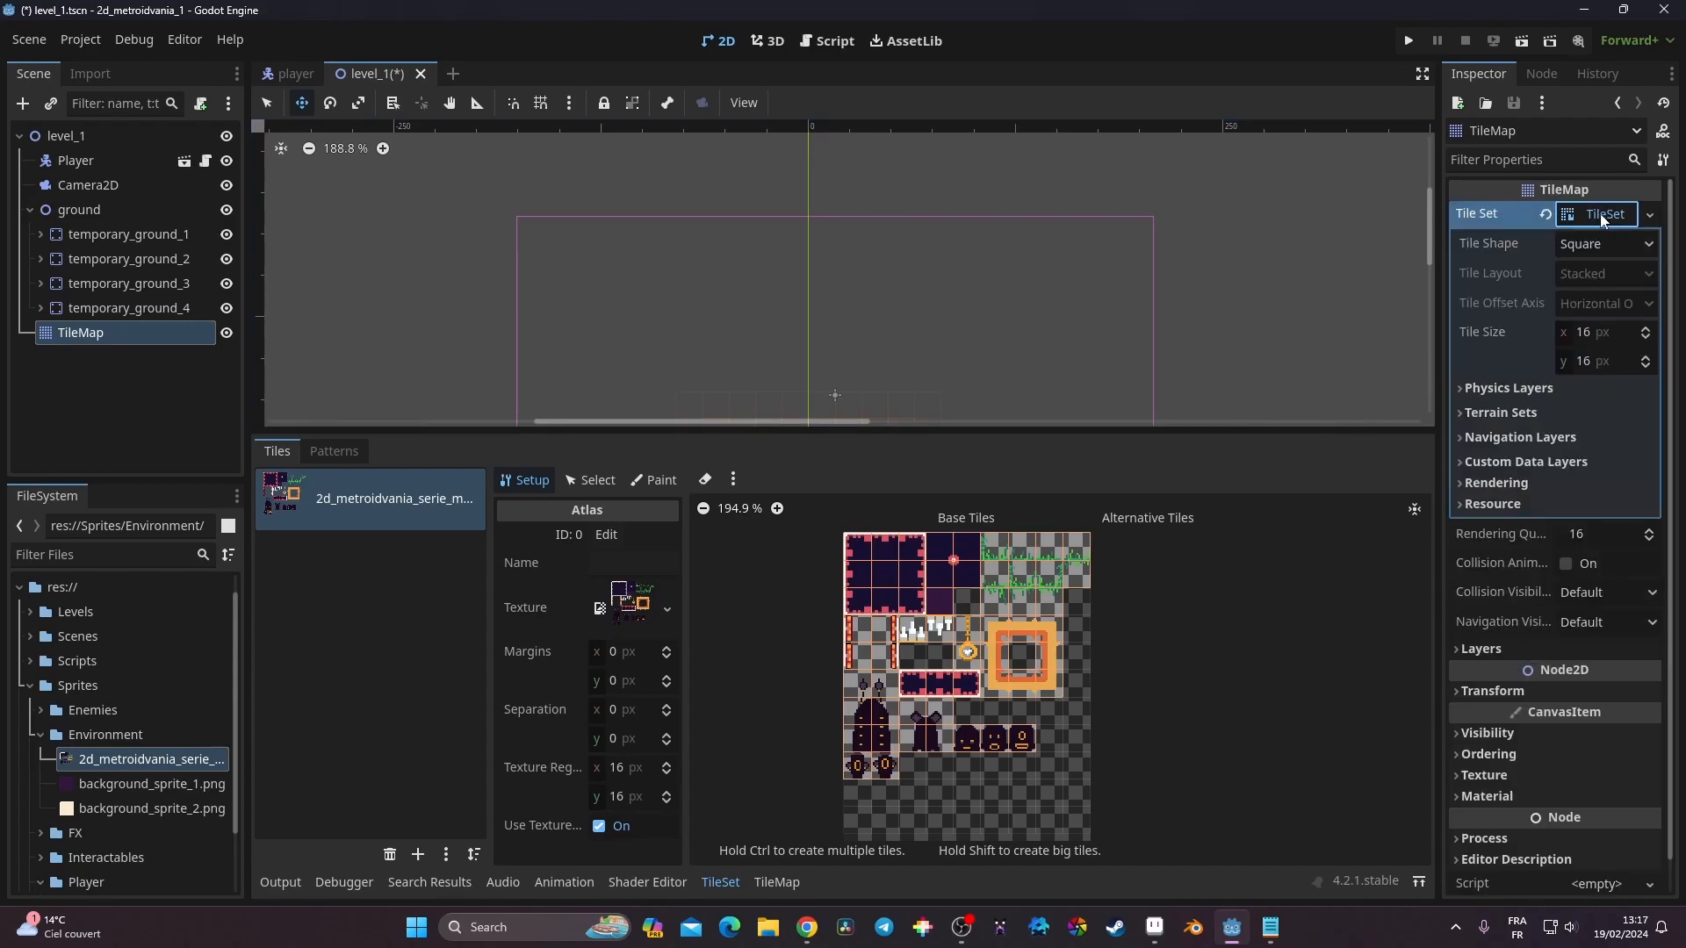
pyautogui.click(1604, 360)
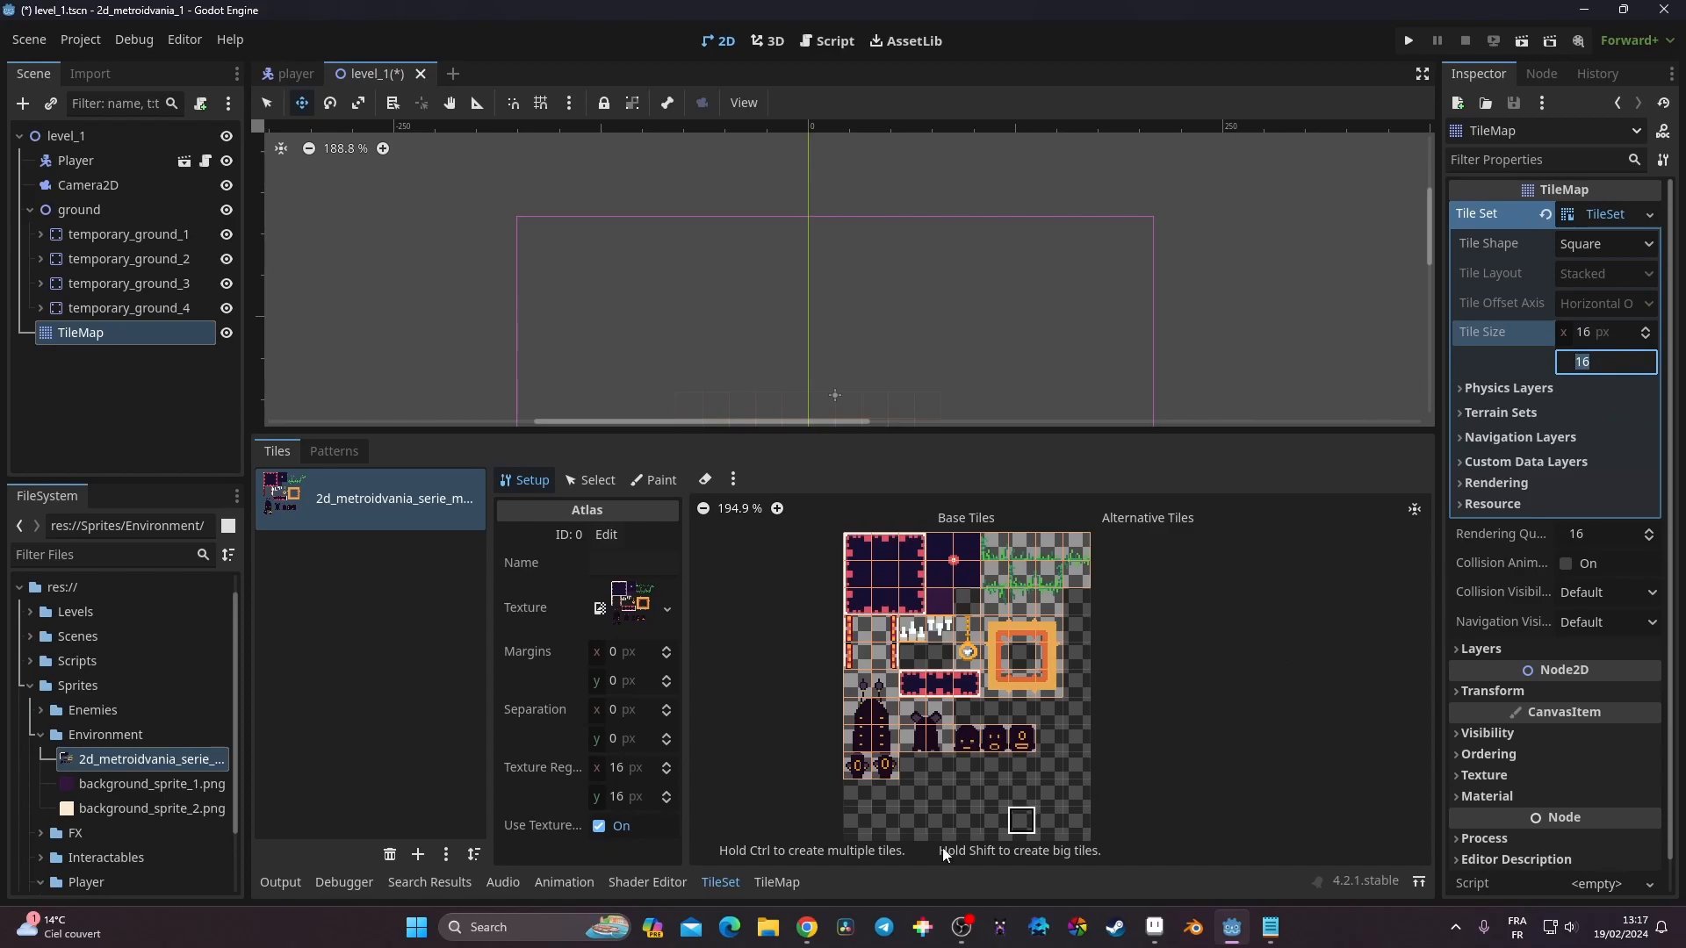
pyautogui.click(628, 771)
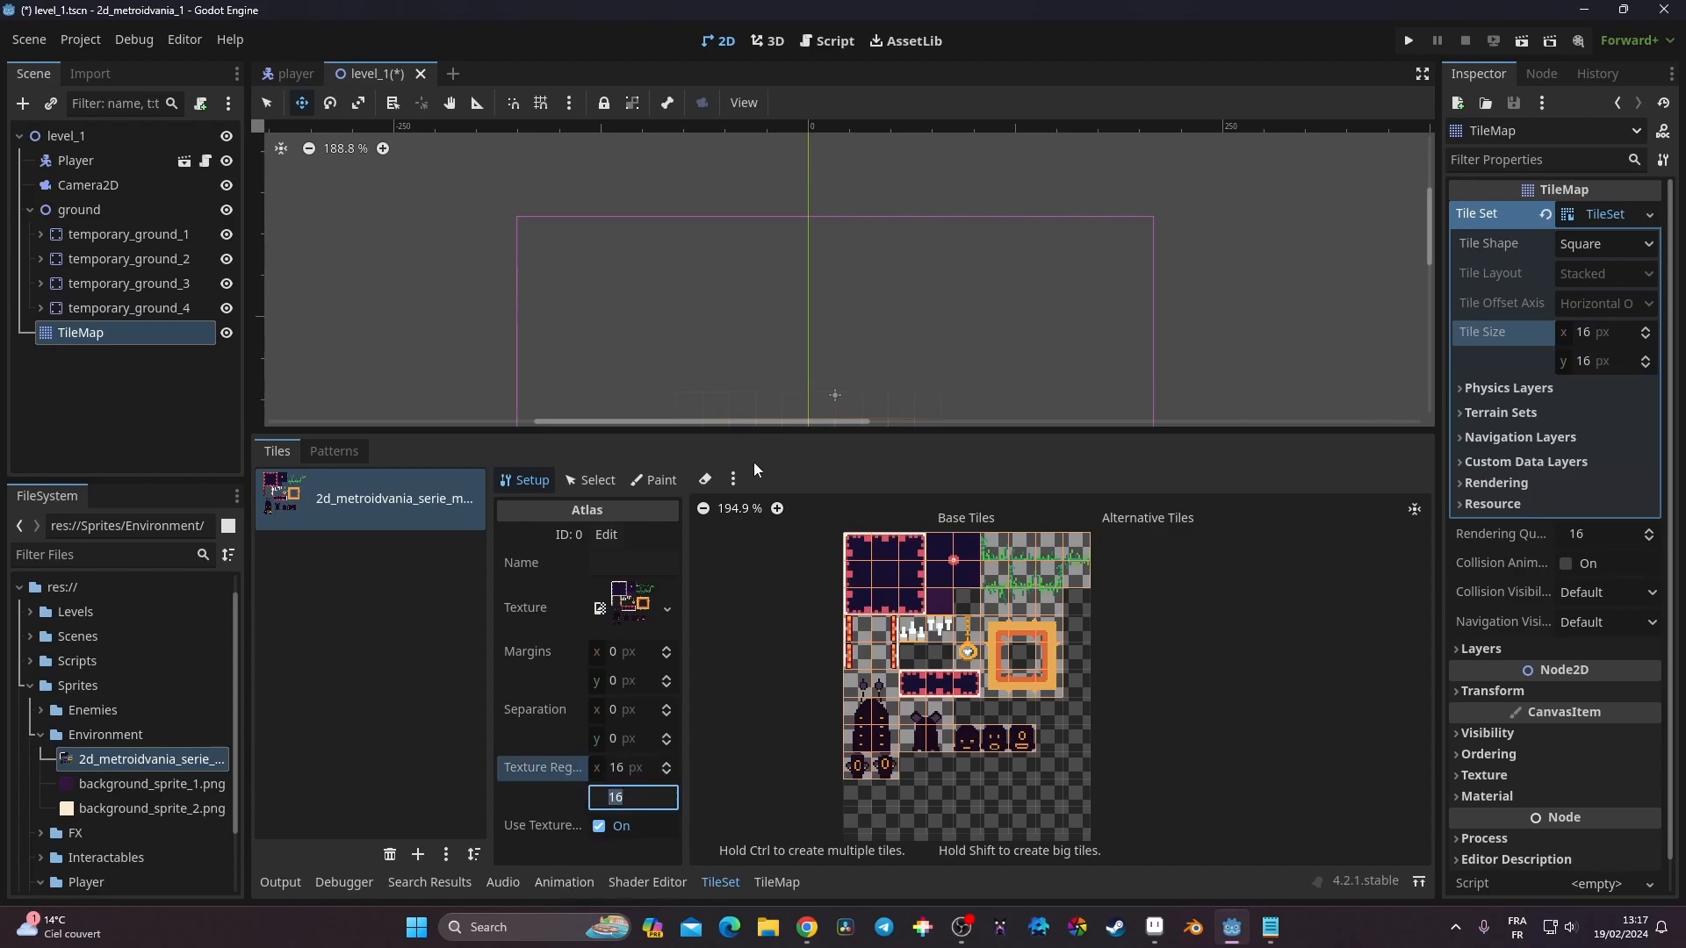
# Add a physics layer to the TileSet and assign it to collision layer 2 instead of layer 1
pyautogui.click(1463, 387)
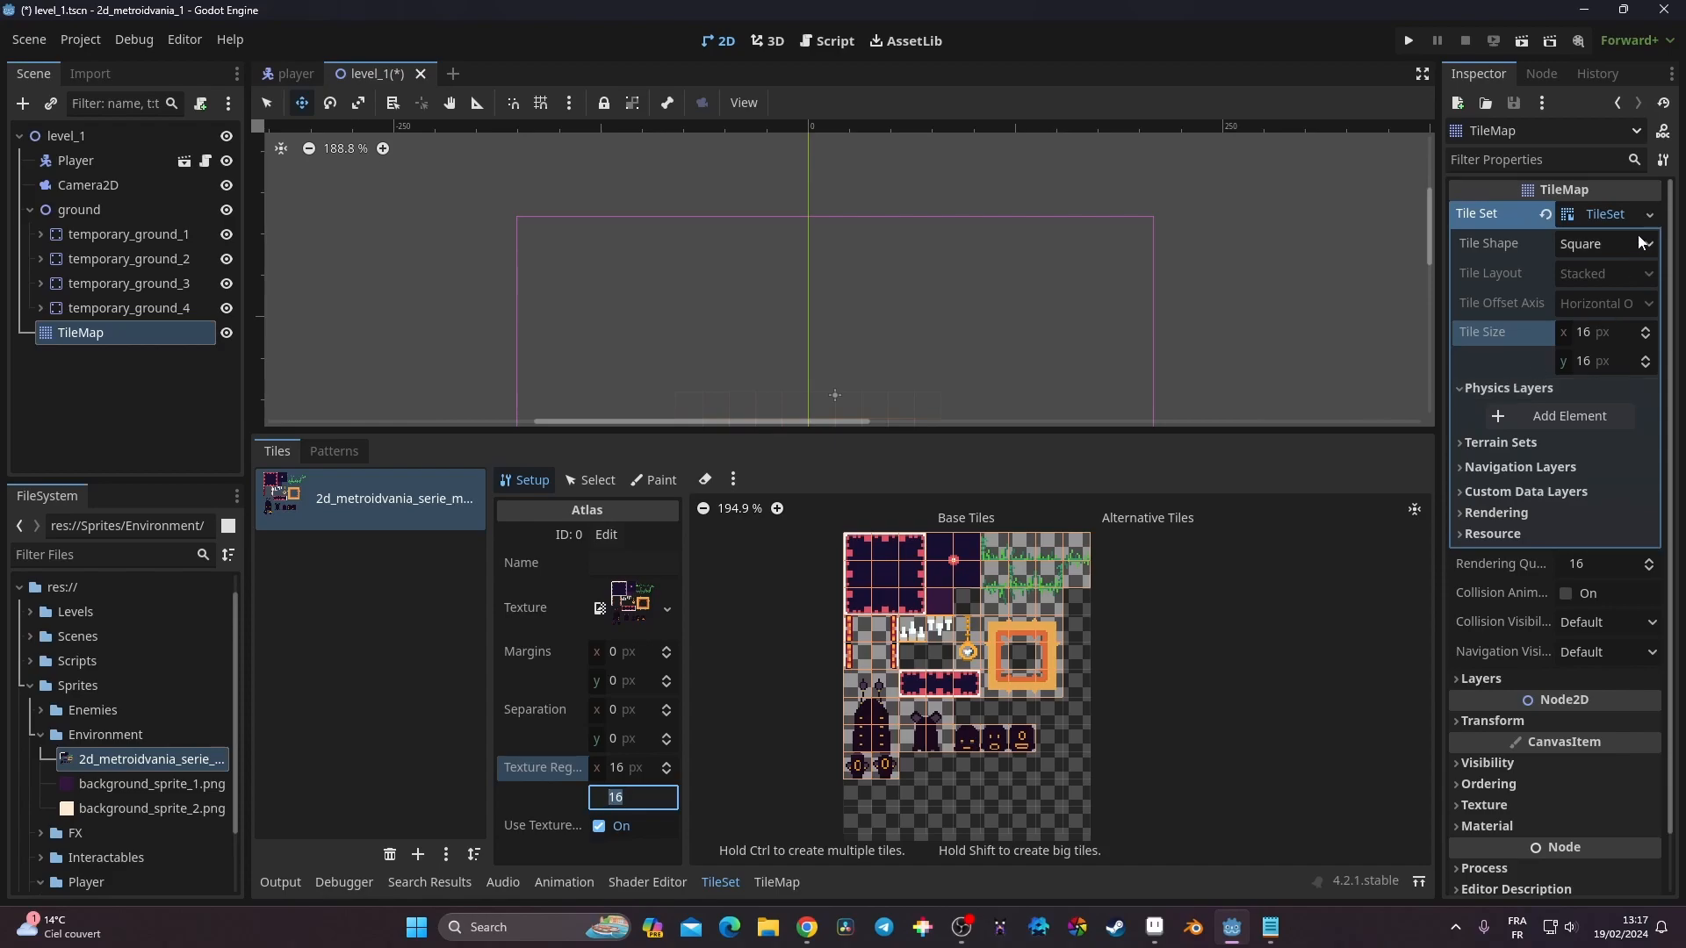
pyautogui.click(1616, 215)
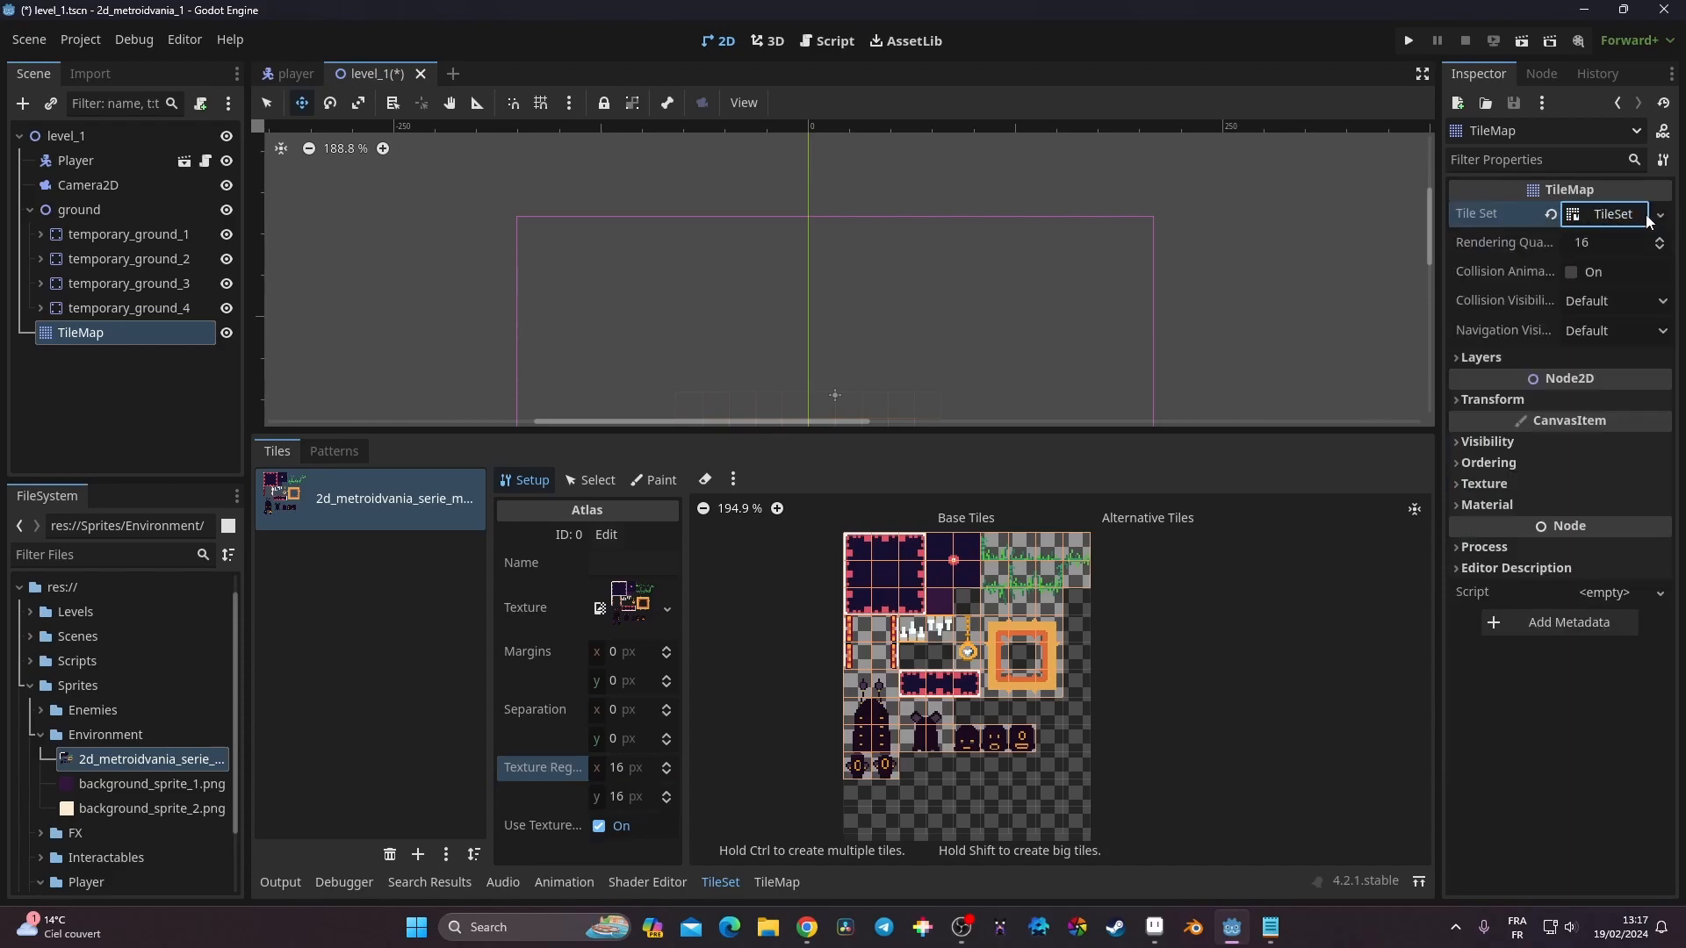
pyautogui.click(1573, 216)
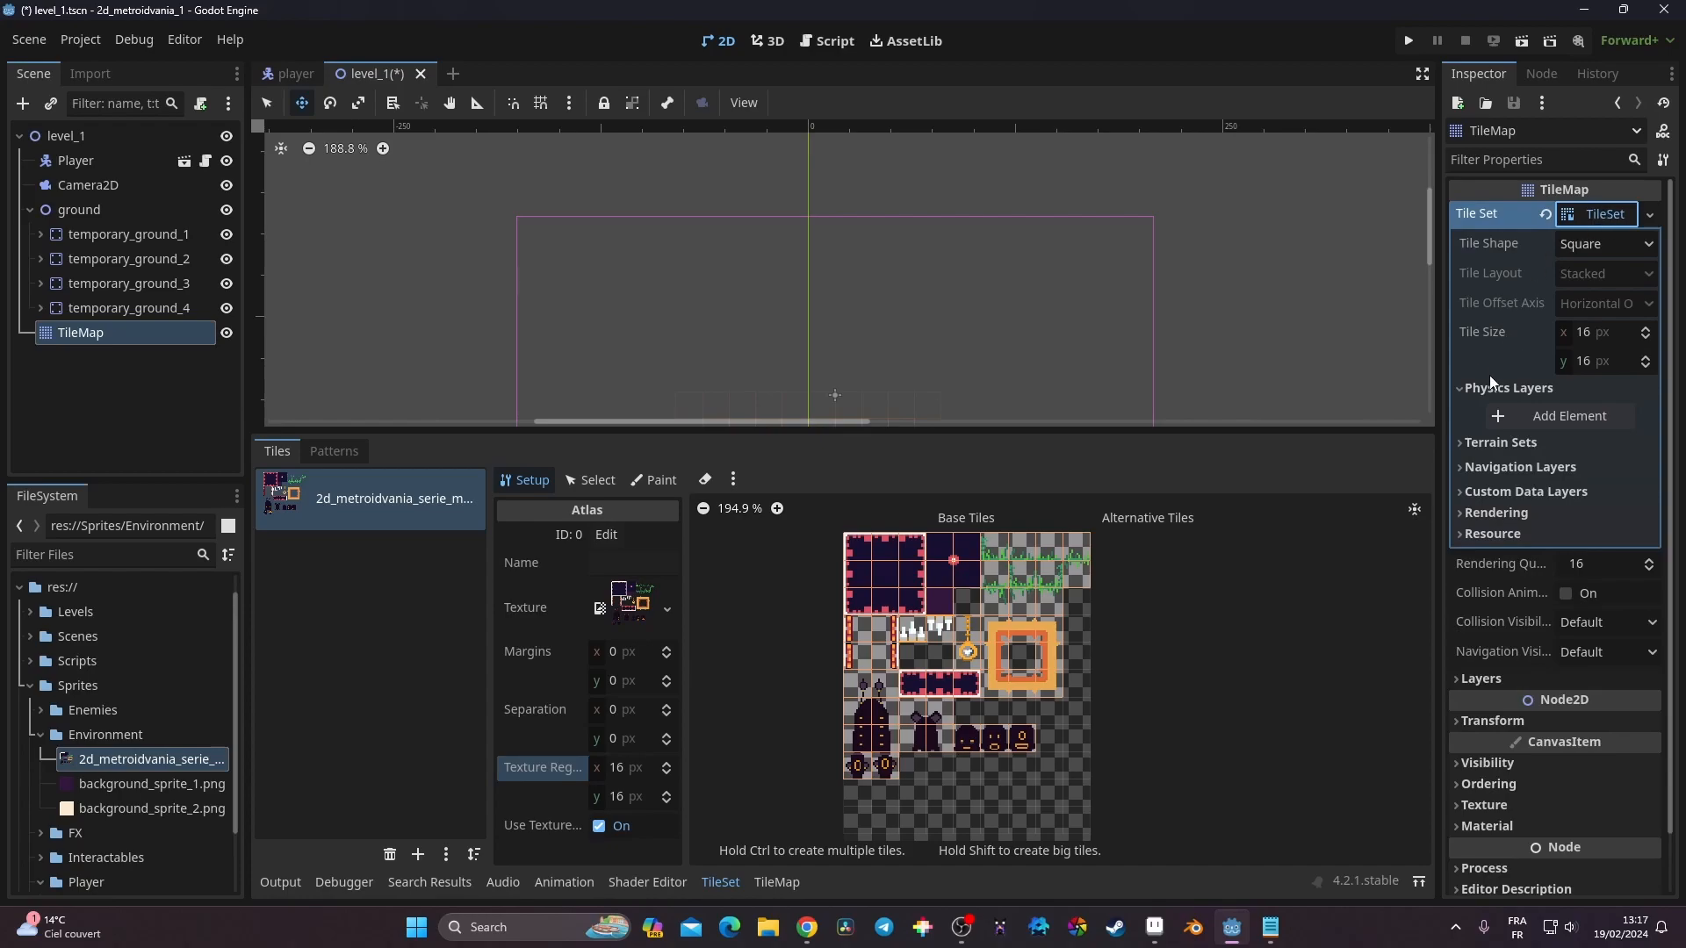
pyautogui.click(1543, 418)
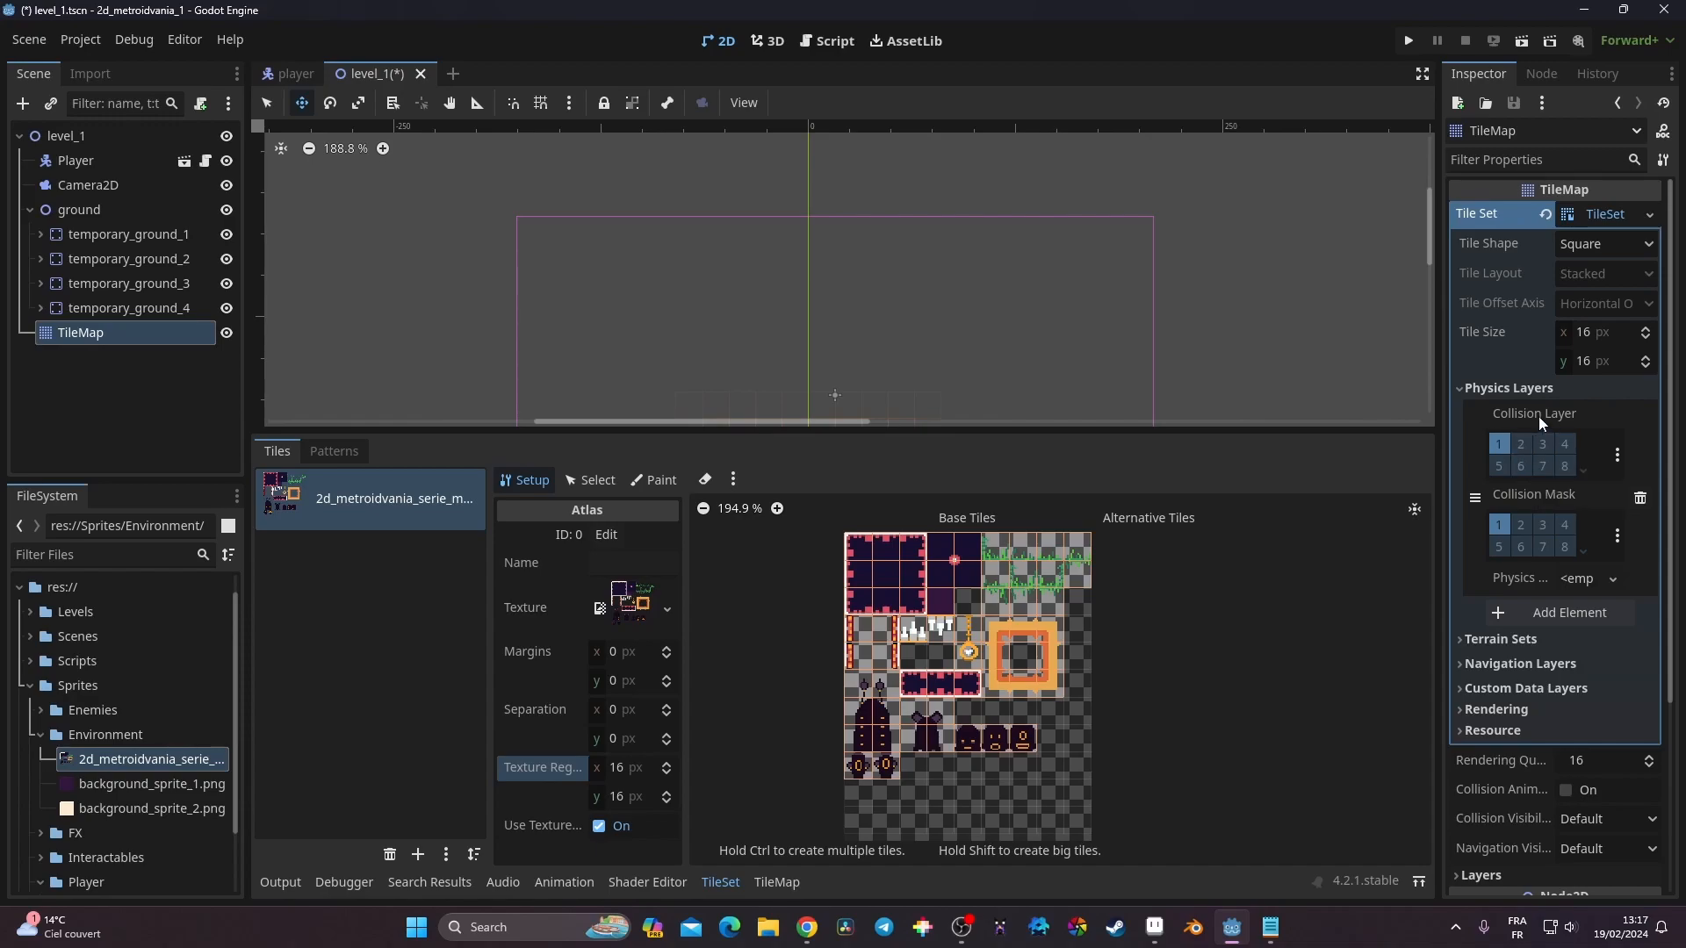
pyautogui.click(1500, 448)
pyautogui.click(1523, 446)
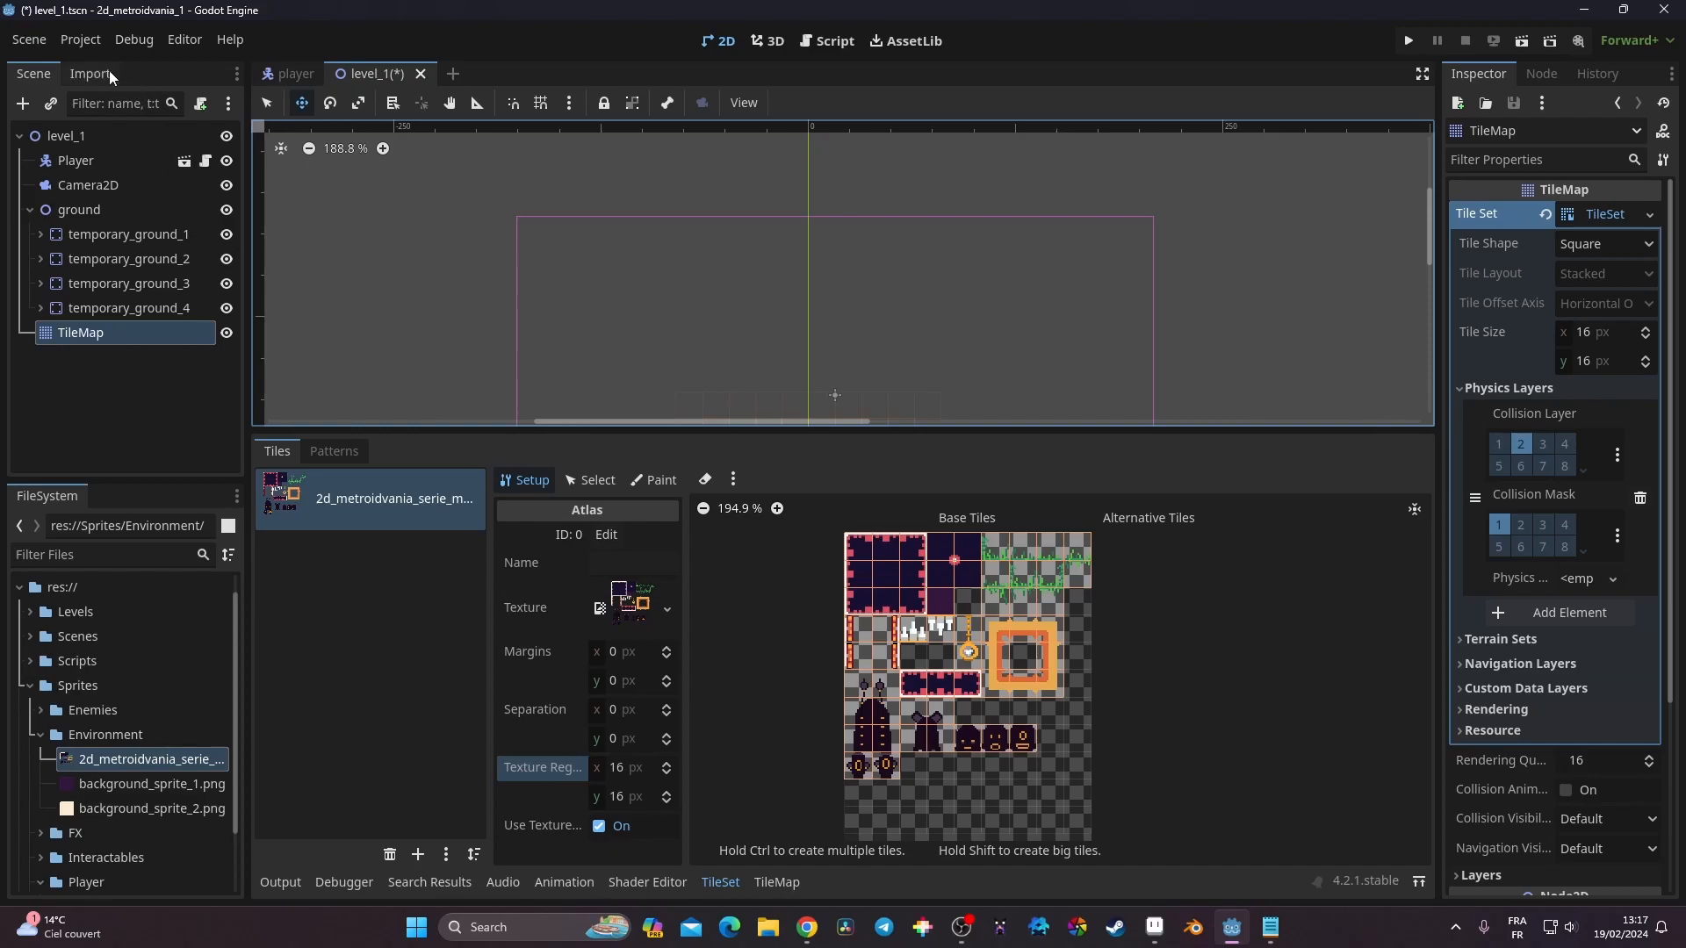
# Name 2D physics layer 1 Player and layer 2 Ground in the project settings
pyautogui.click(81, 41)
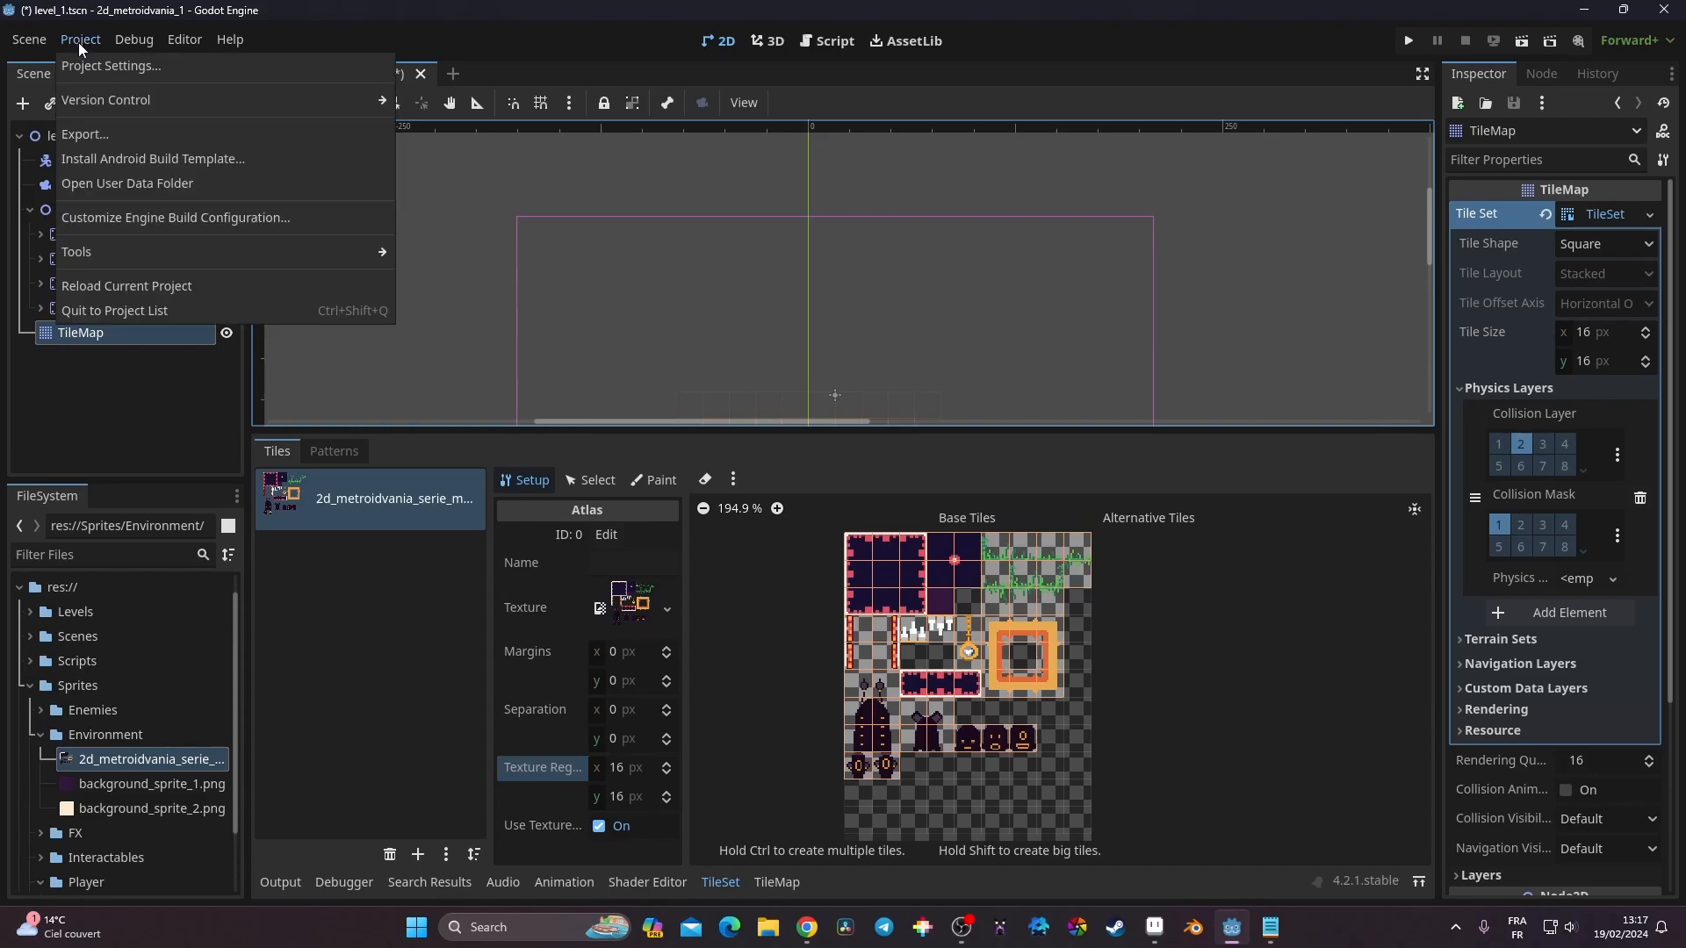
pyautogui.click(130, 66)
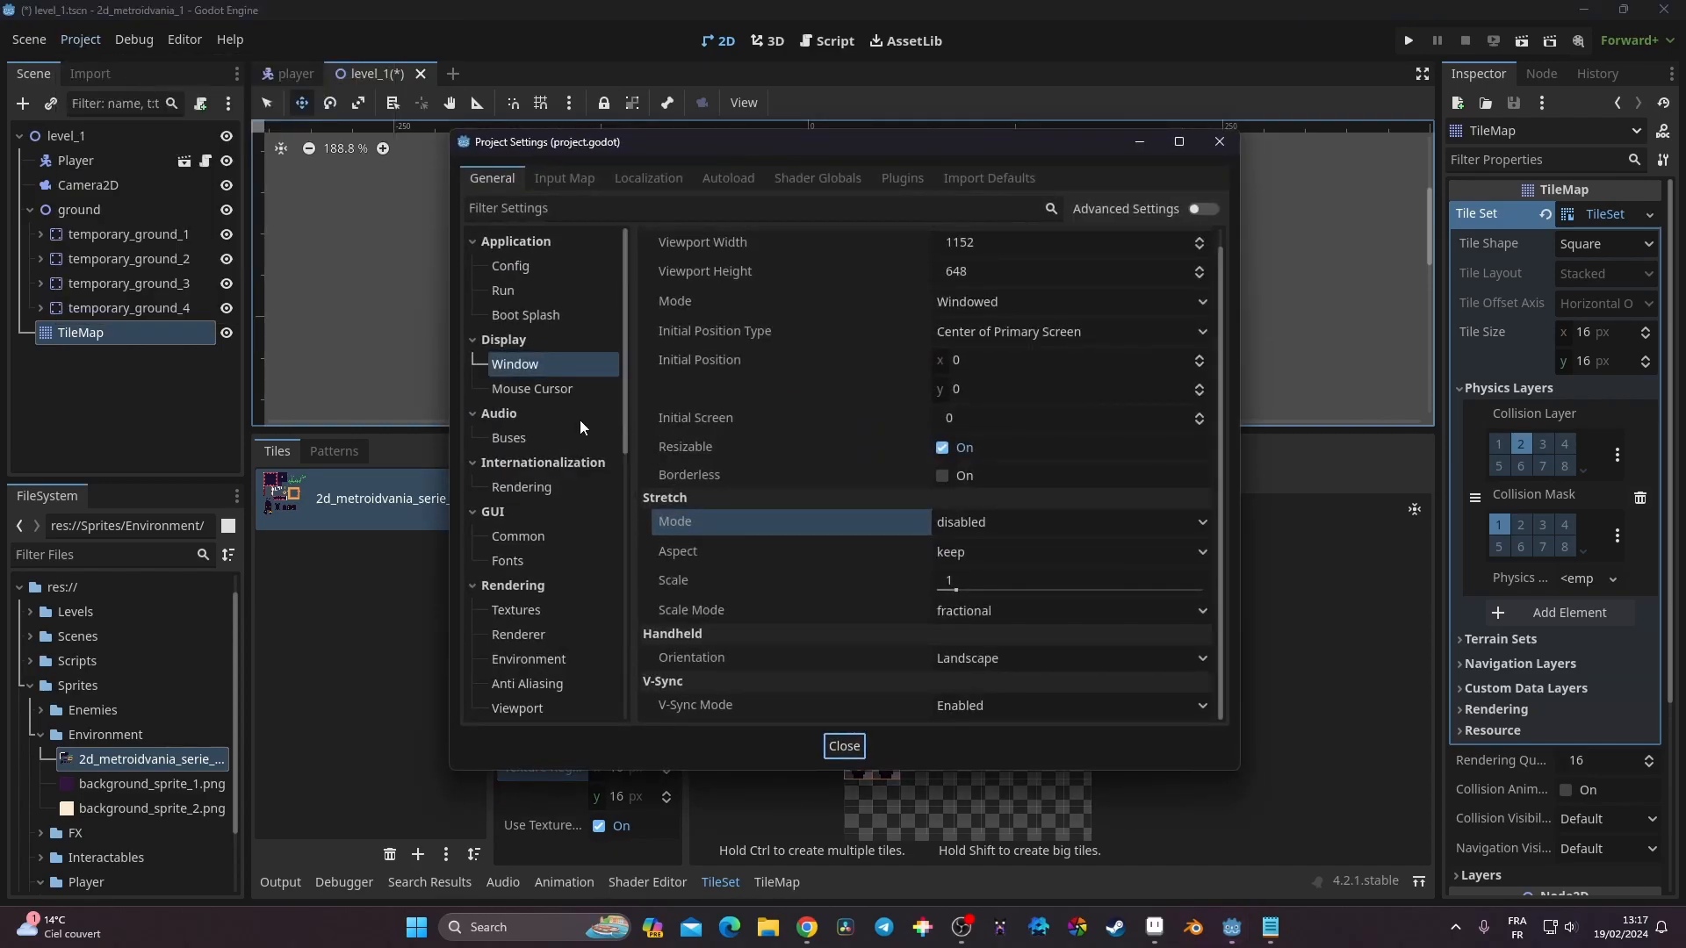
pyautogui.scroll(-10, 580, 420)
pyautogui.scroll(-2, 575, 496)
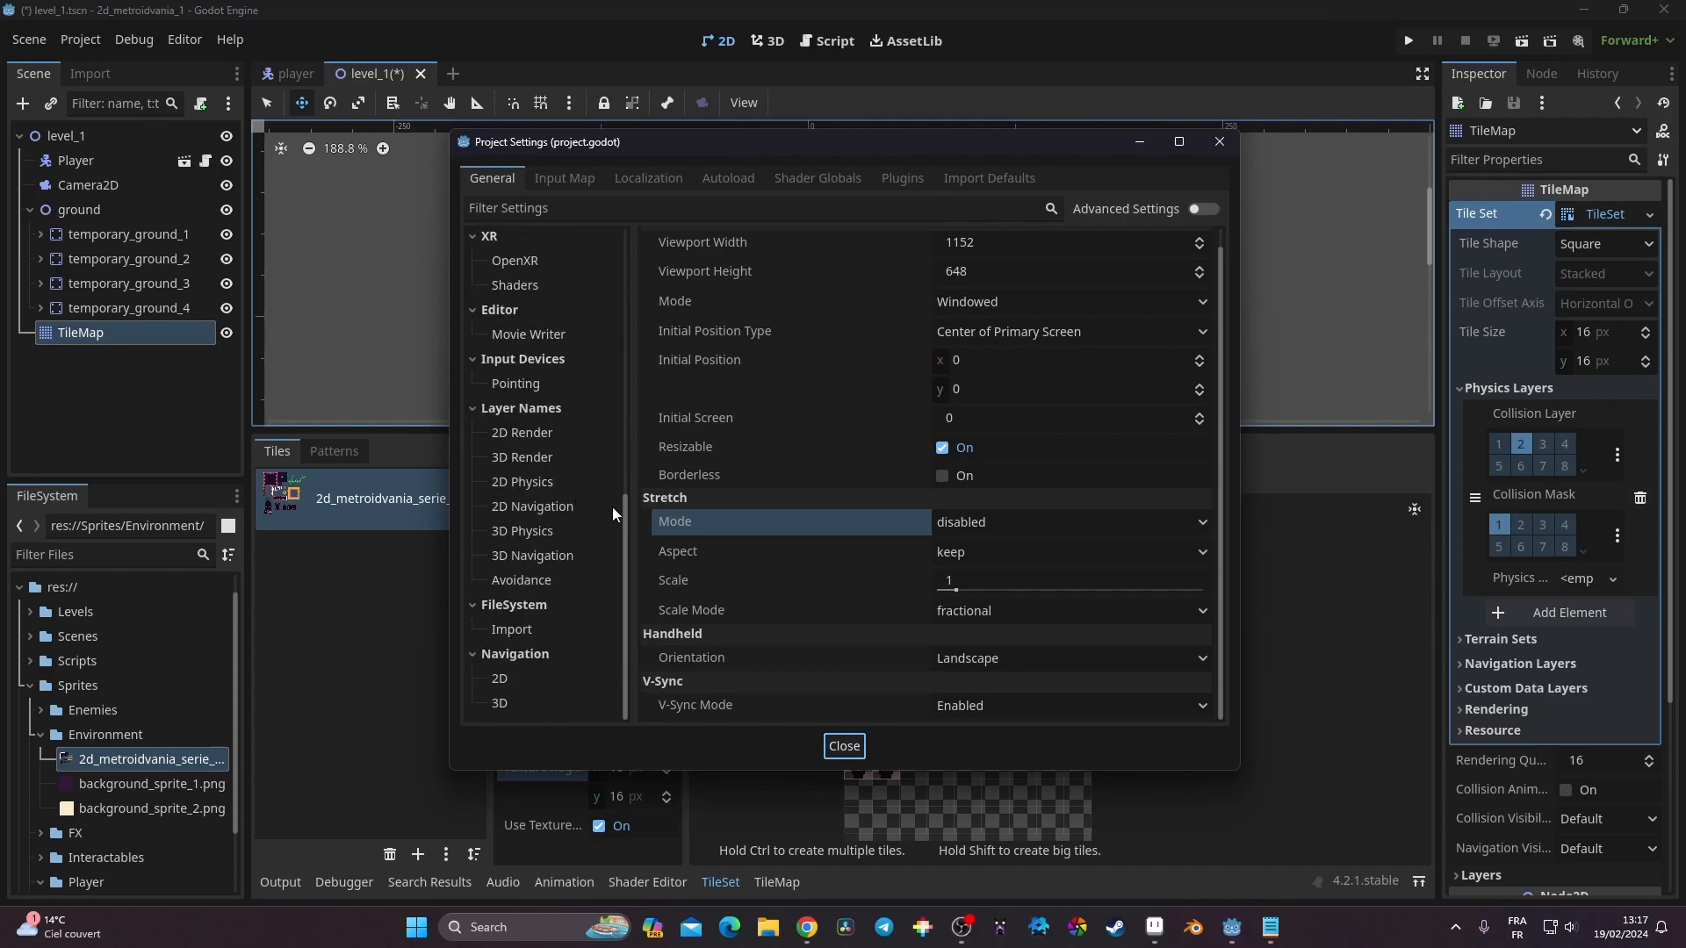
pyautogui.click(541, 411)
pyautogui.click(528, 580)
pyautogui.scroll(-3, 544, 572)
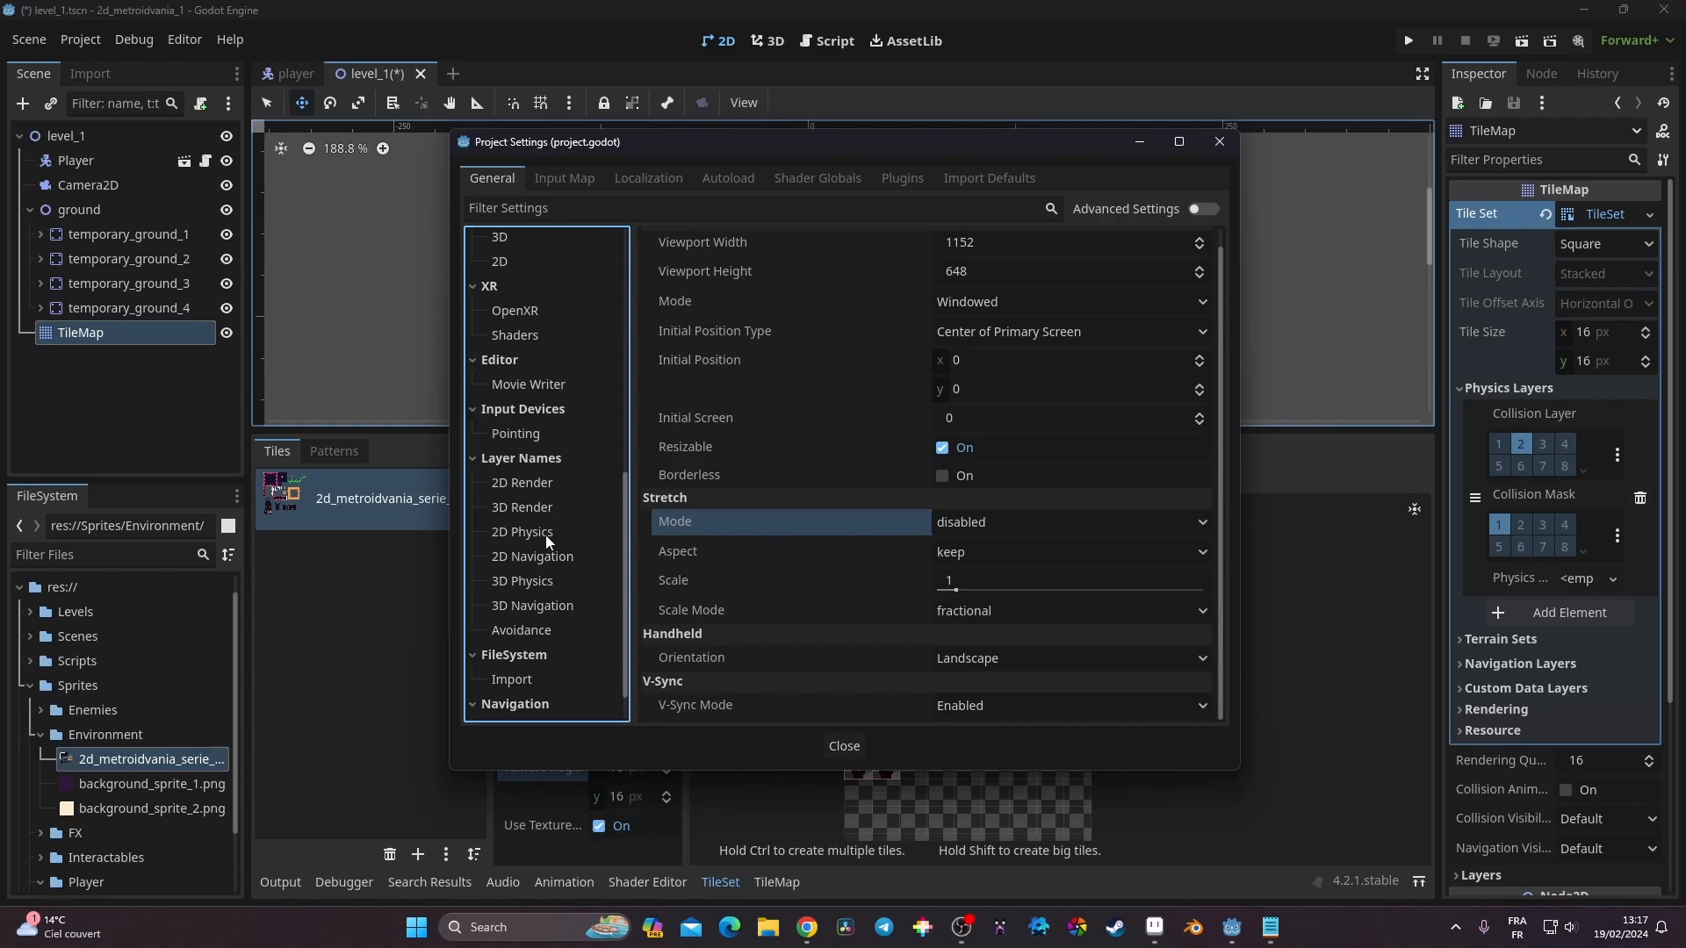
pyautogui.click(546, 535)
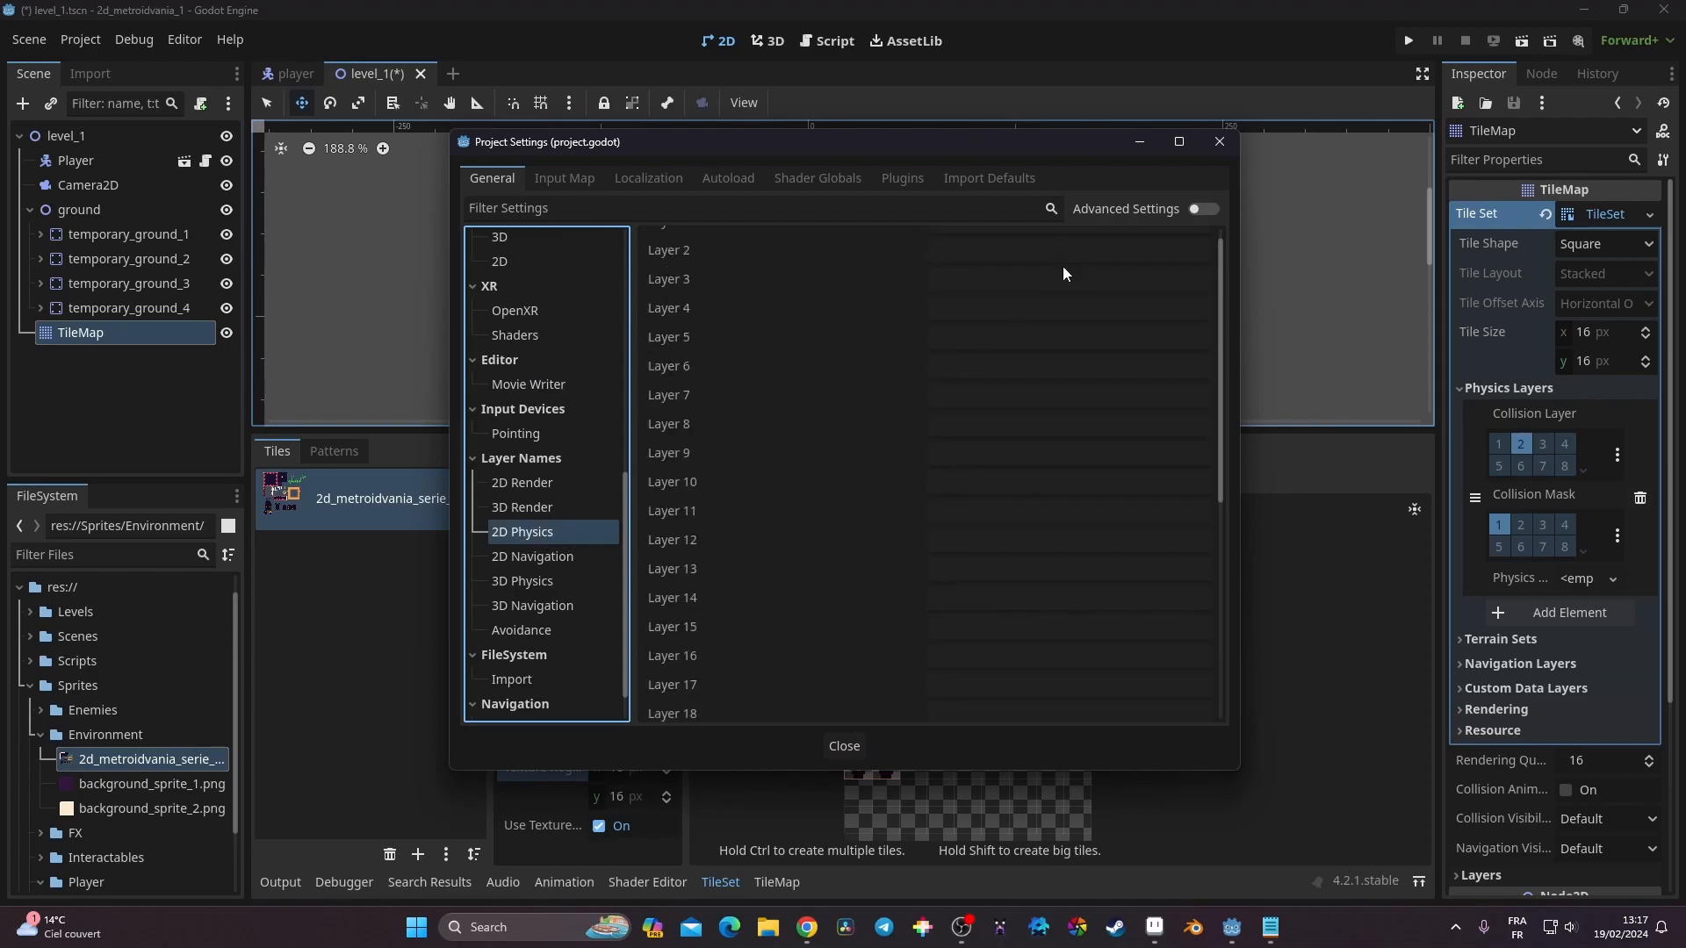
pyautogui.scroll(1, 1063, 333)
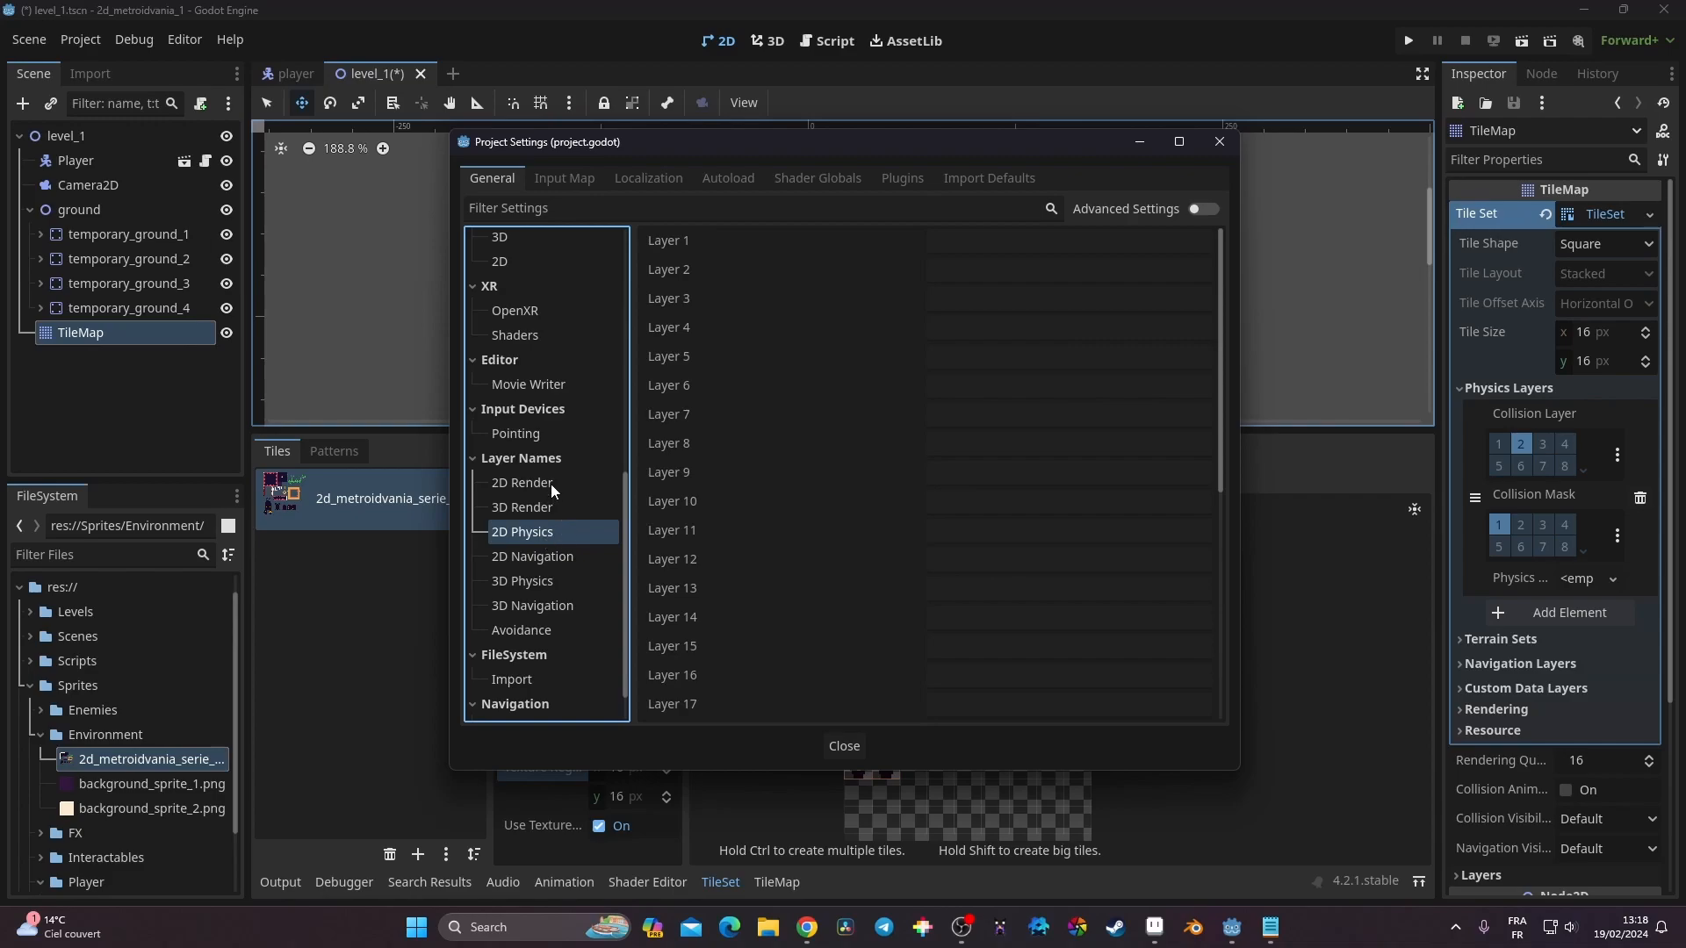
pyautogui.click(987, 243)
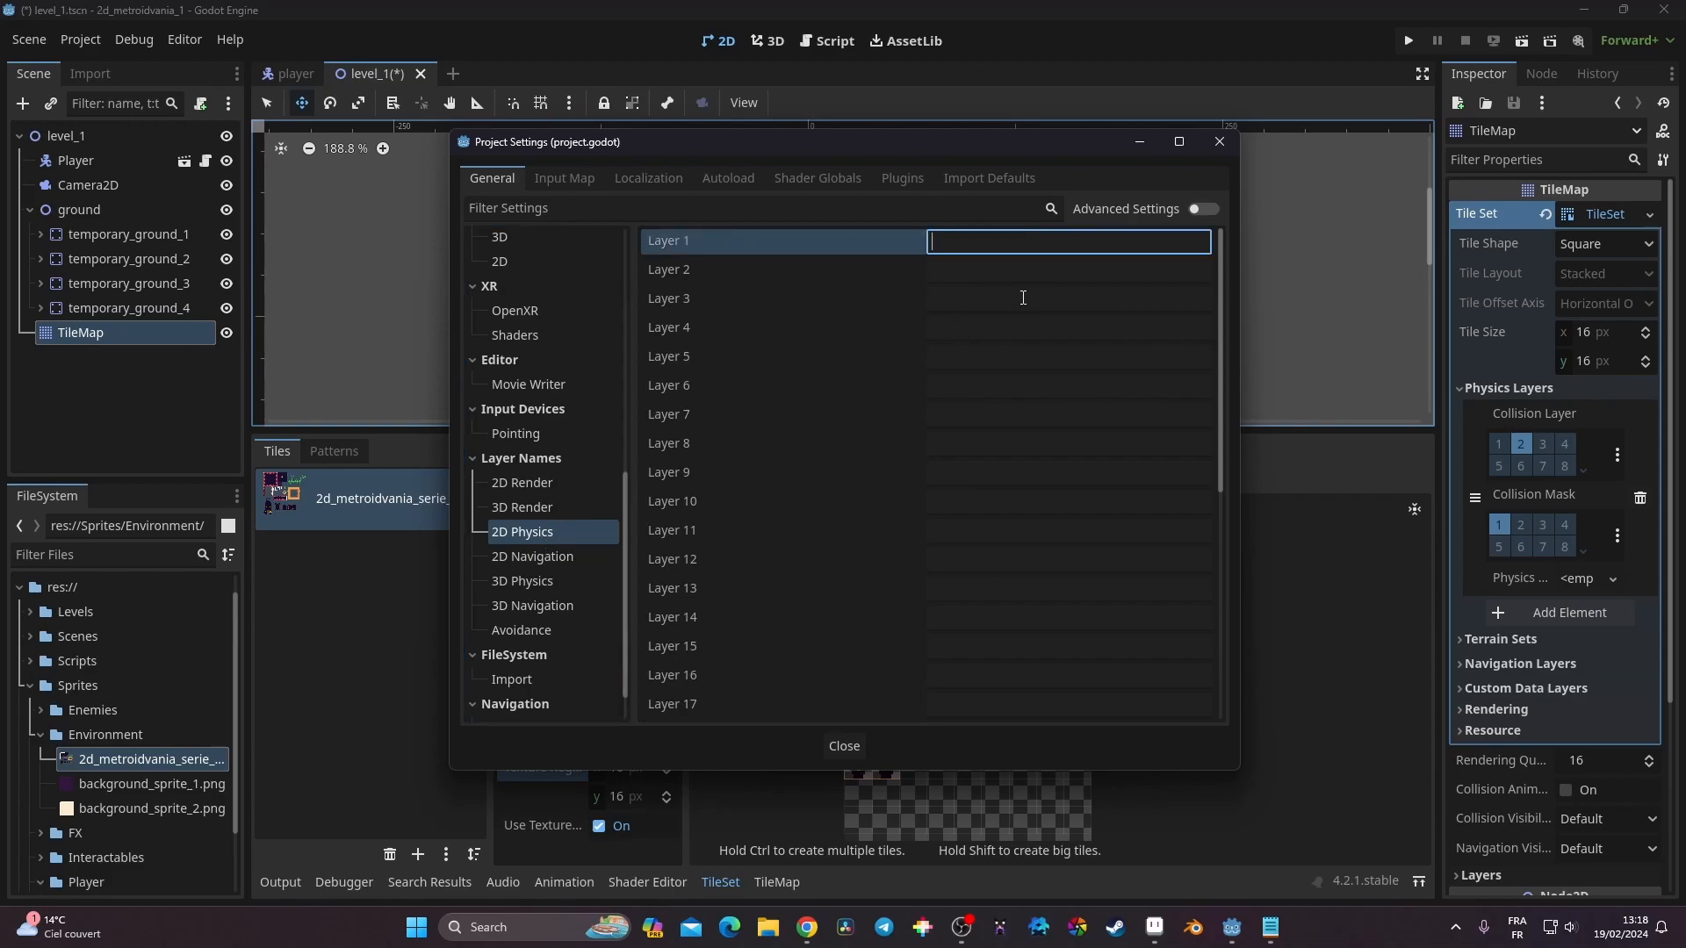
pyautogui.write('Player')
pyautogui.click(988, 270)
pyautogui.write('Ground')
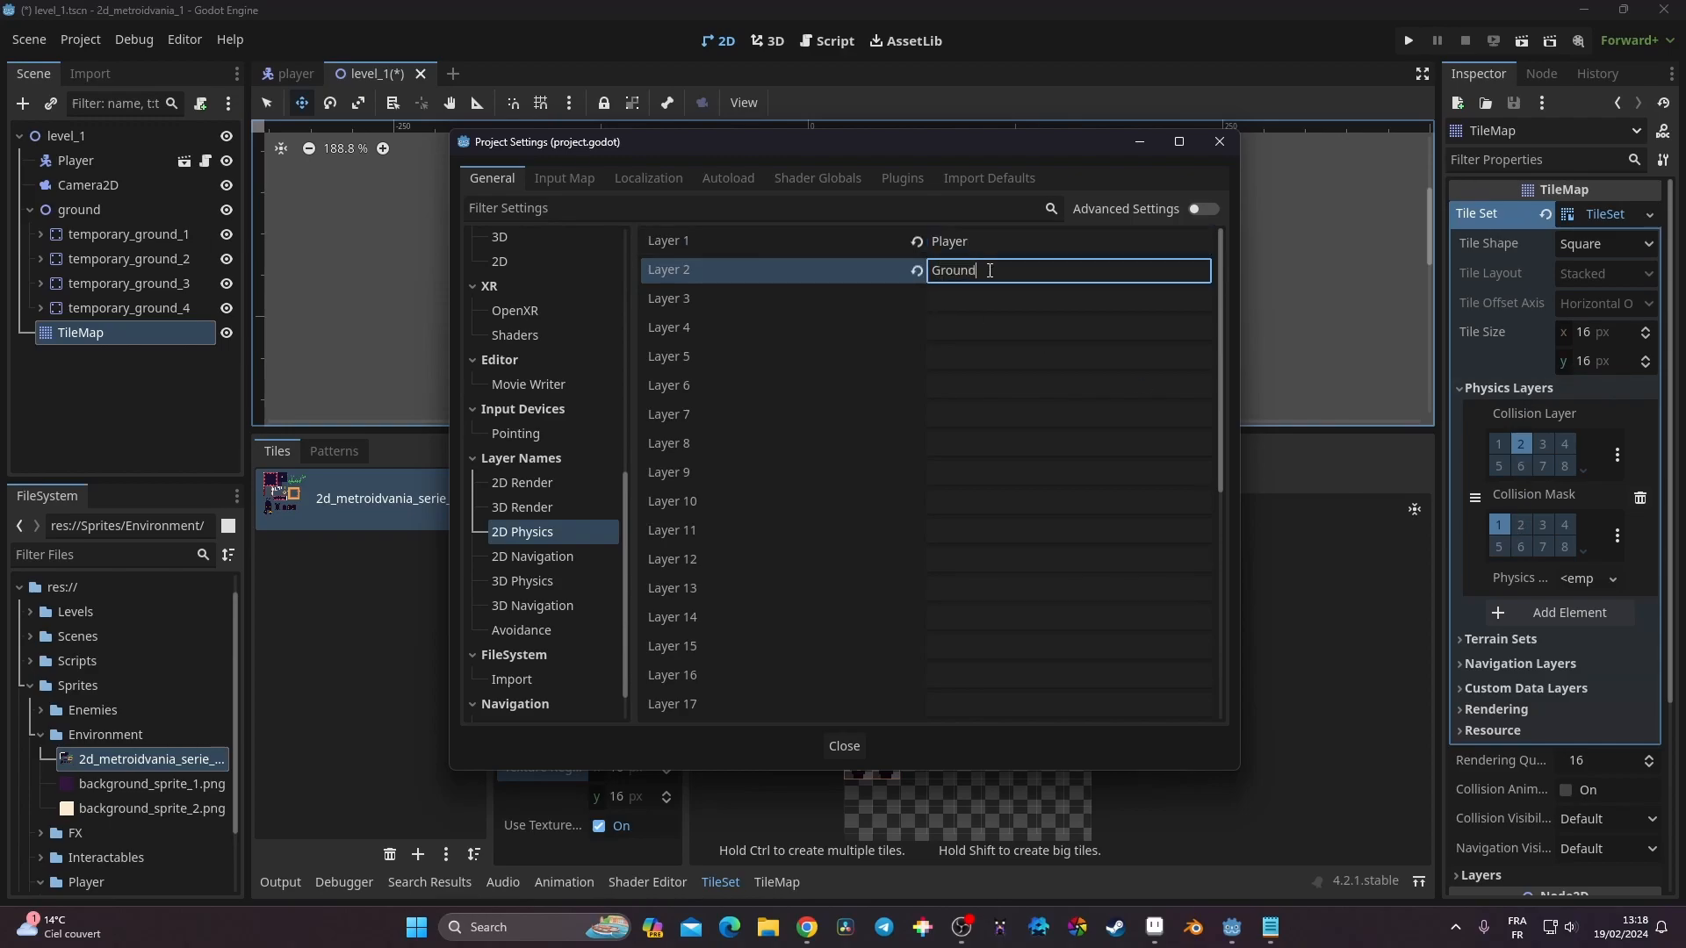
pyautogui.click(840, 748)
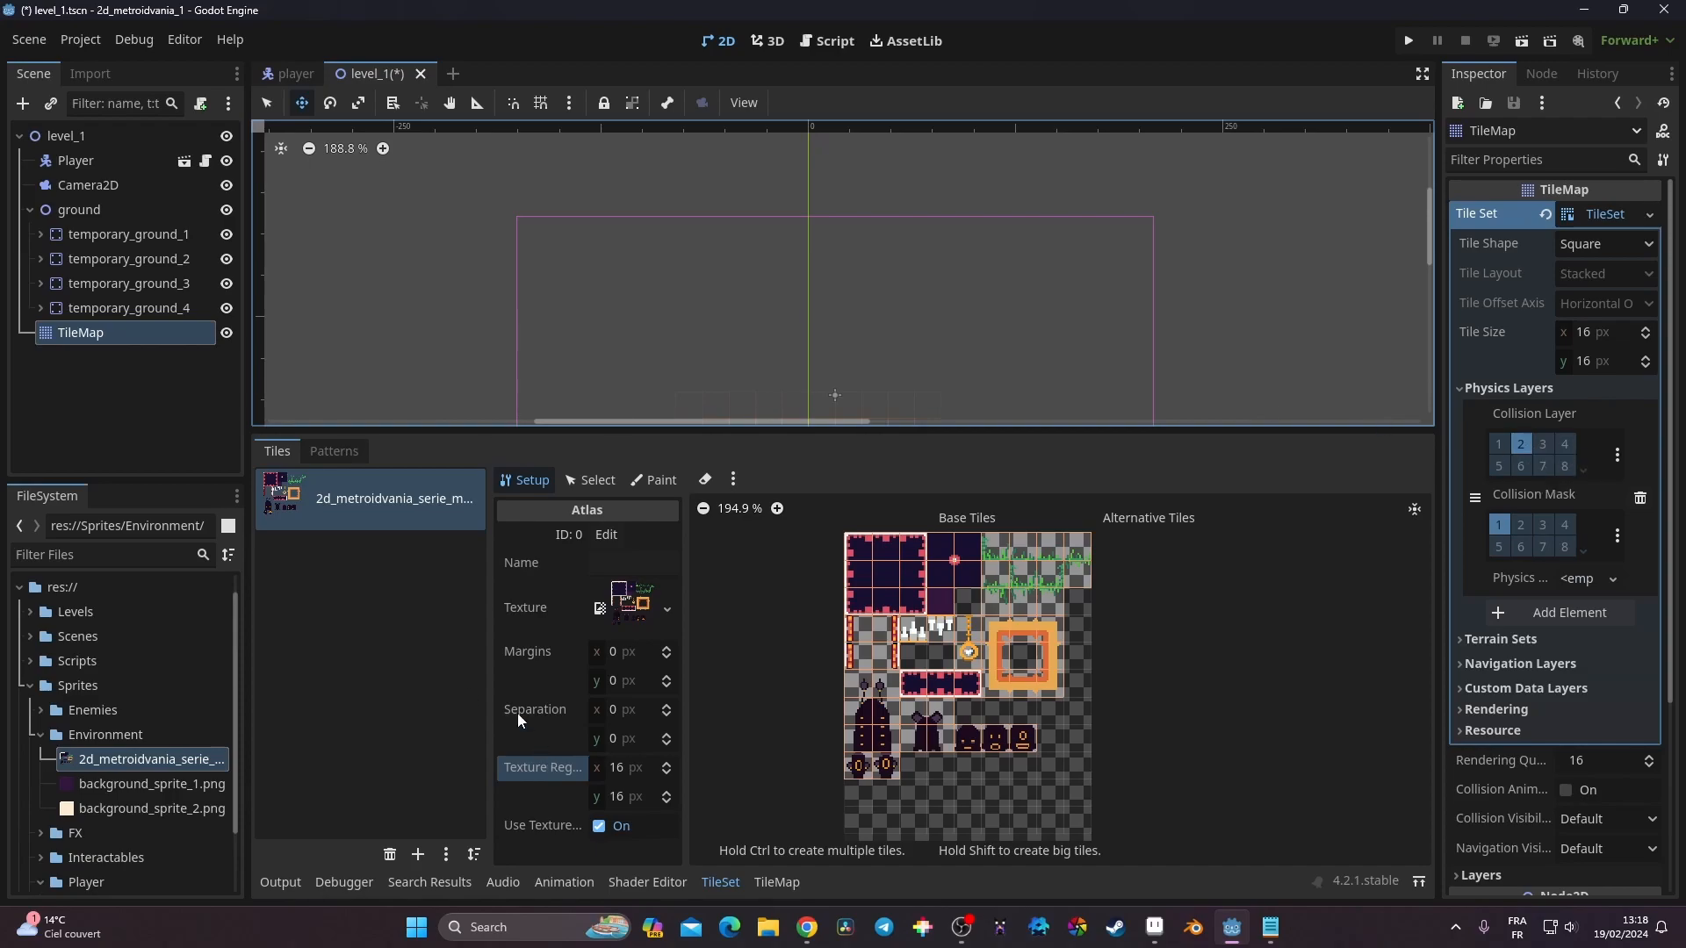
# Set the Player's collision mask to layer 2 (Ground) instead of layer 1
pyautogui.click(87, 162)
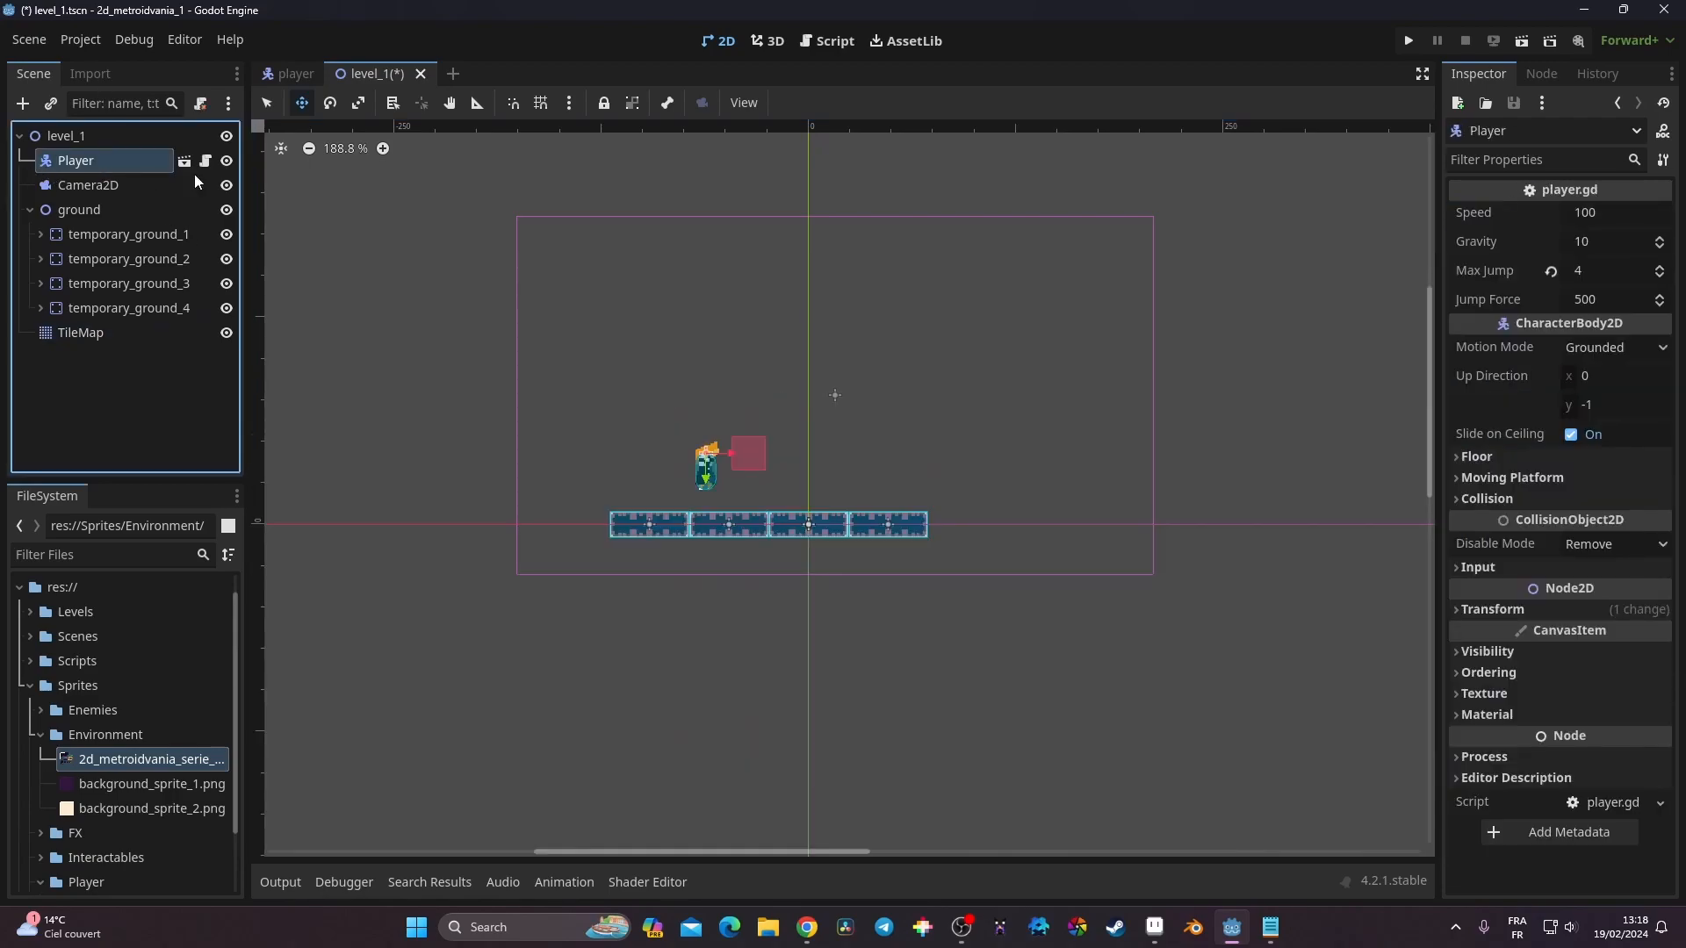
pyautogui.click(1488, 500)
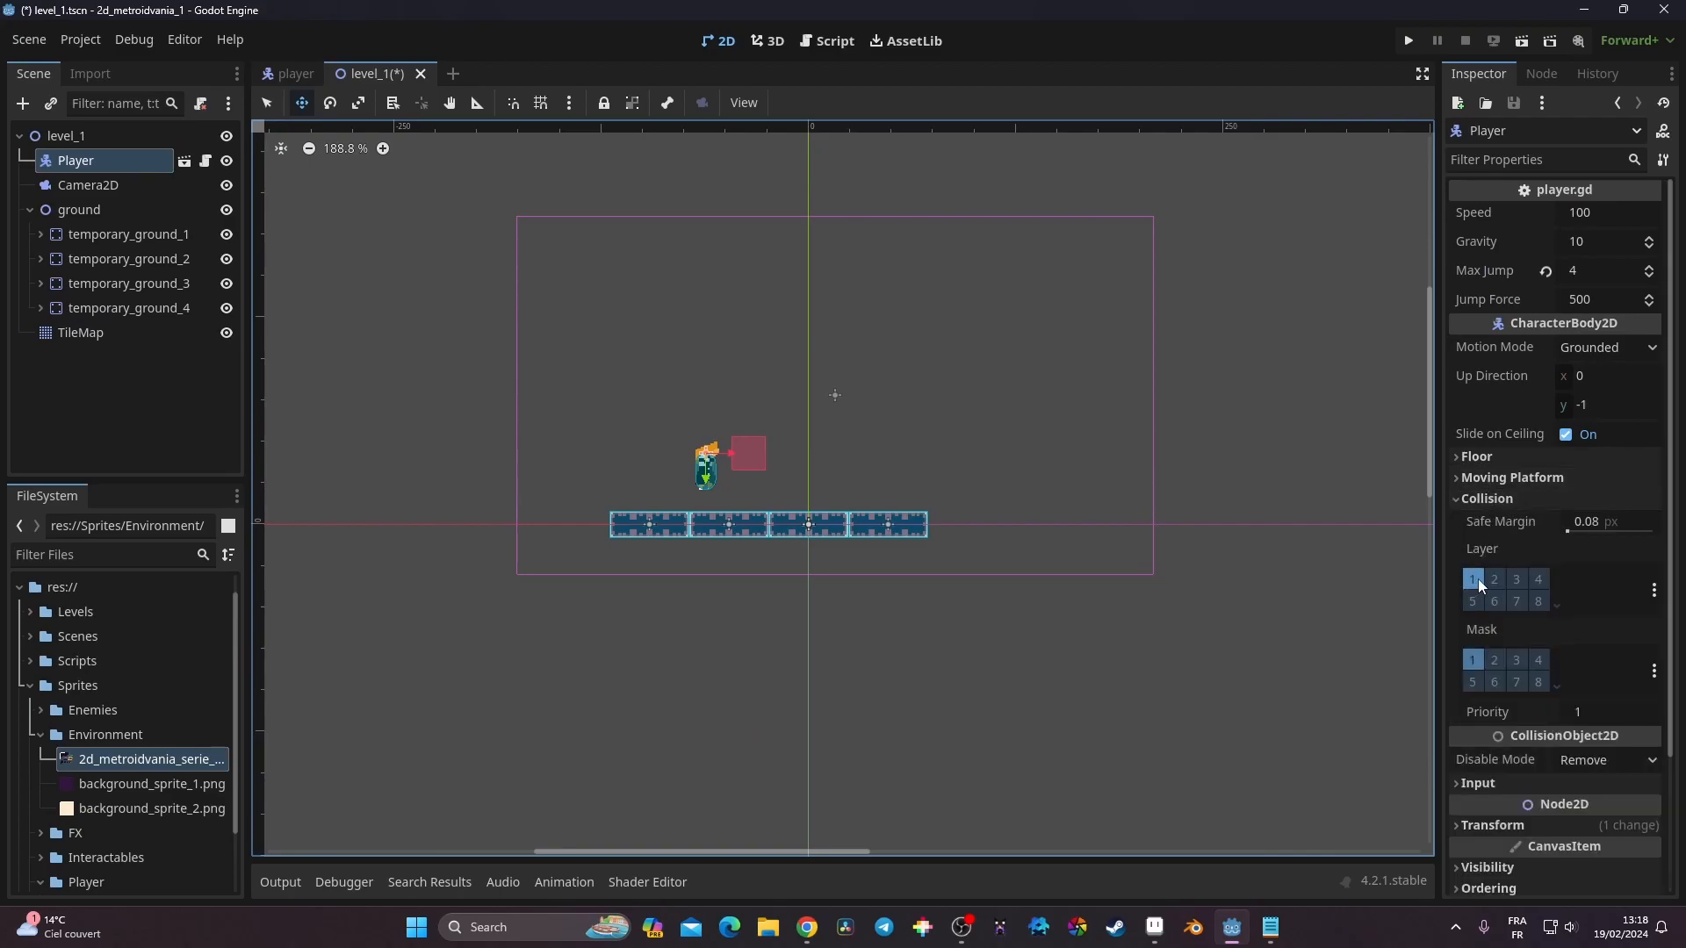
pyautogui.click(1474, 662)
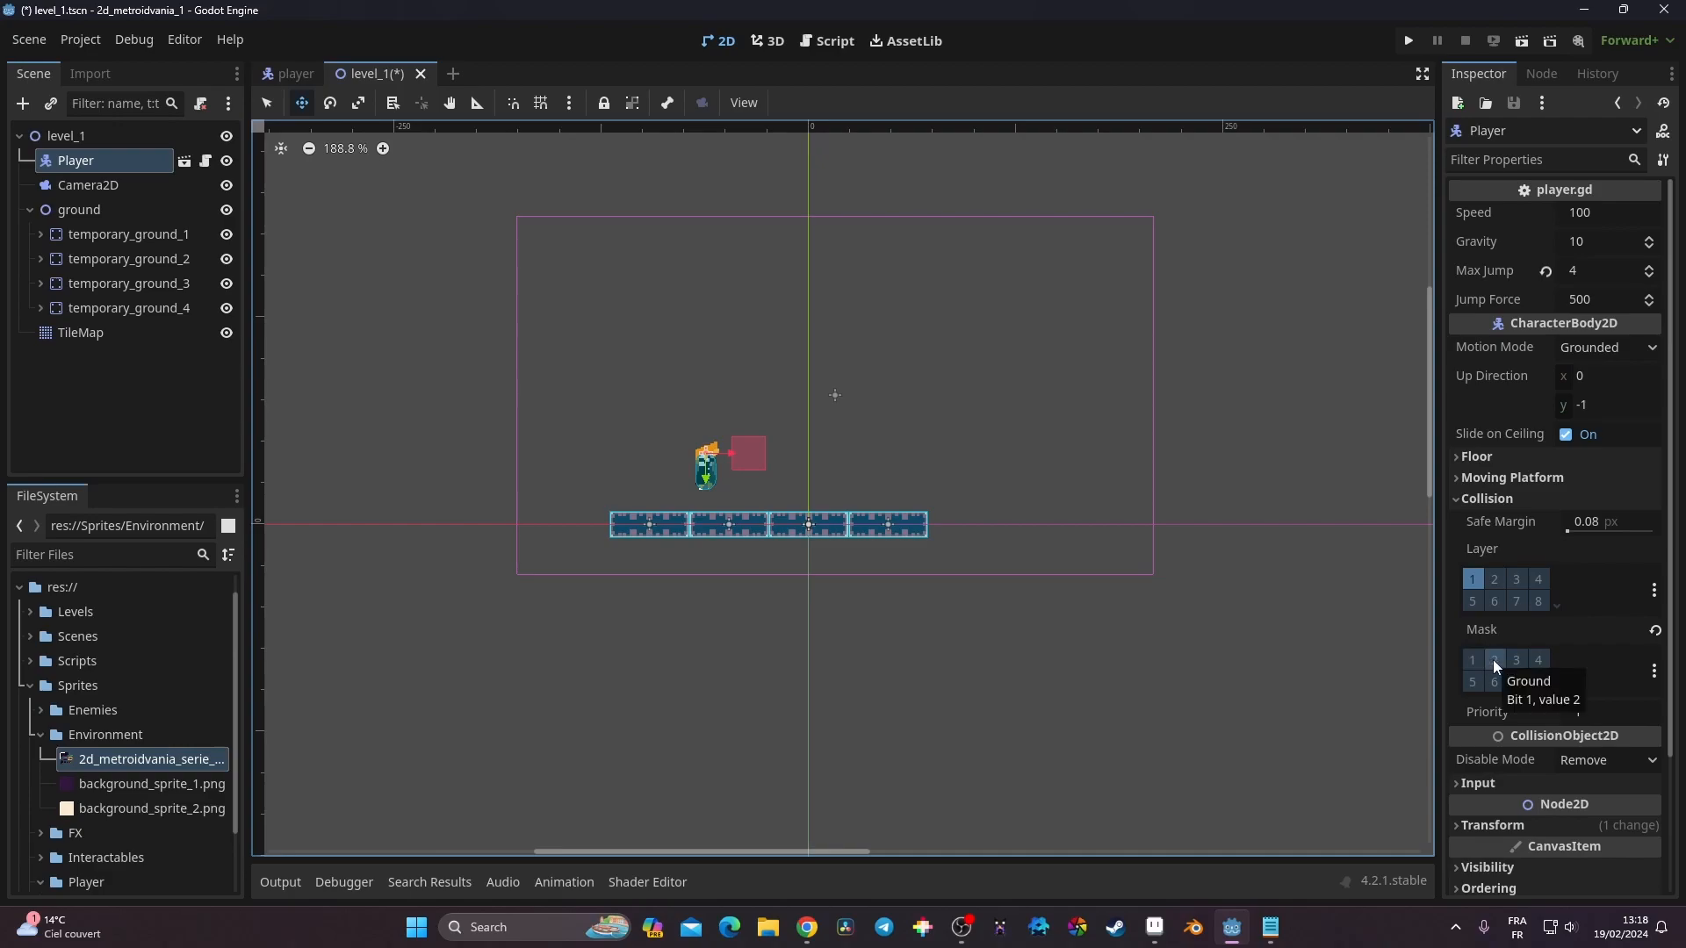
pyautogui.click(1493, 661)
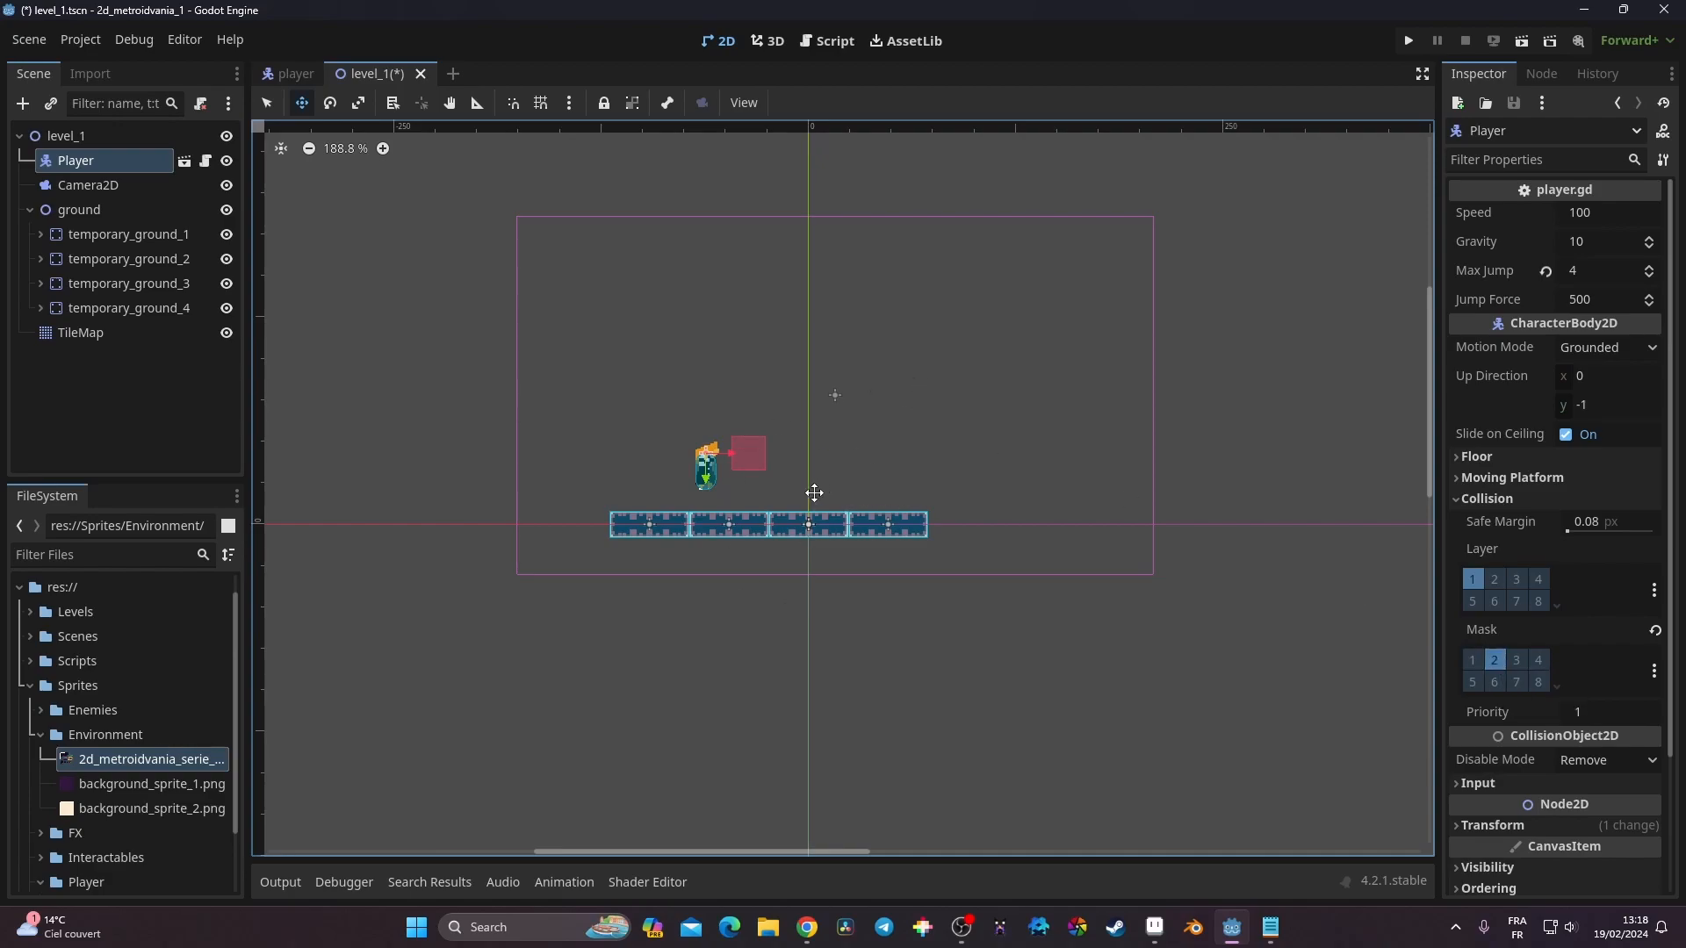
# Paint full-tile Physics Layer 0 collision onto the atlas's 3x3 bordered ground block and the adjacent 2x2 inner-corner tiles
pyautogui.click(118, 333)
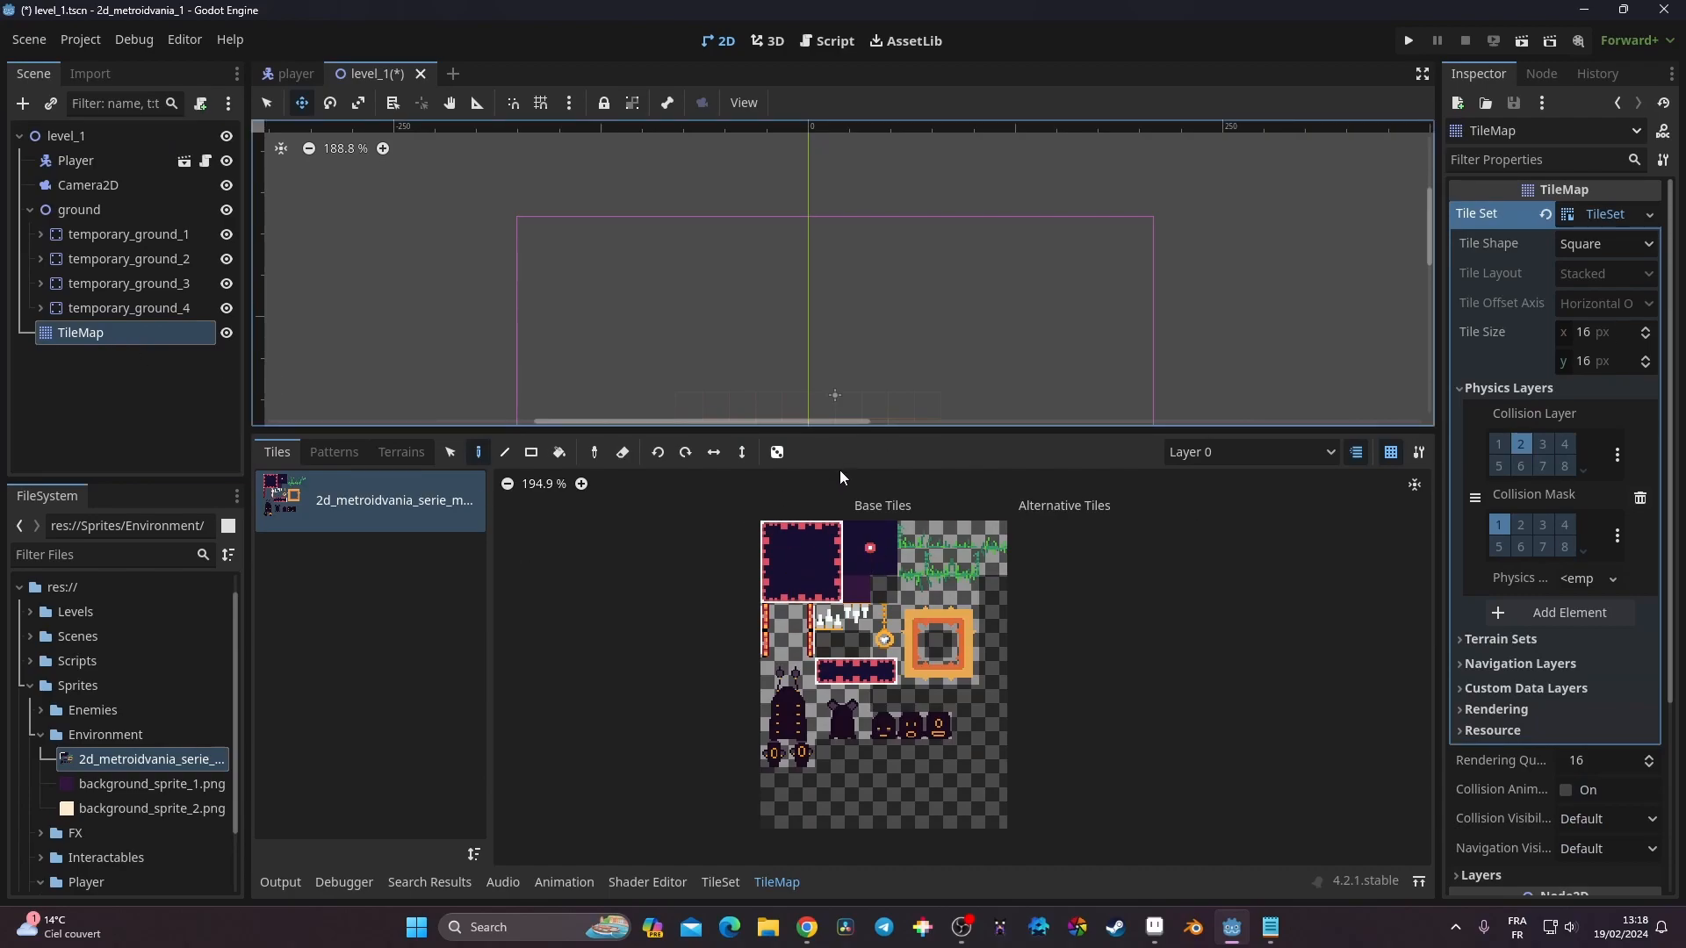
pyautogui.scroll(4, 813, 566)
pyautogui.click(732, 884)
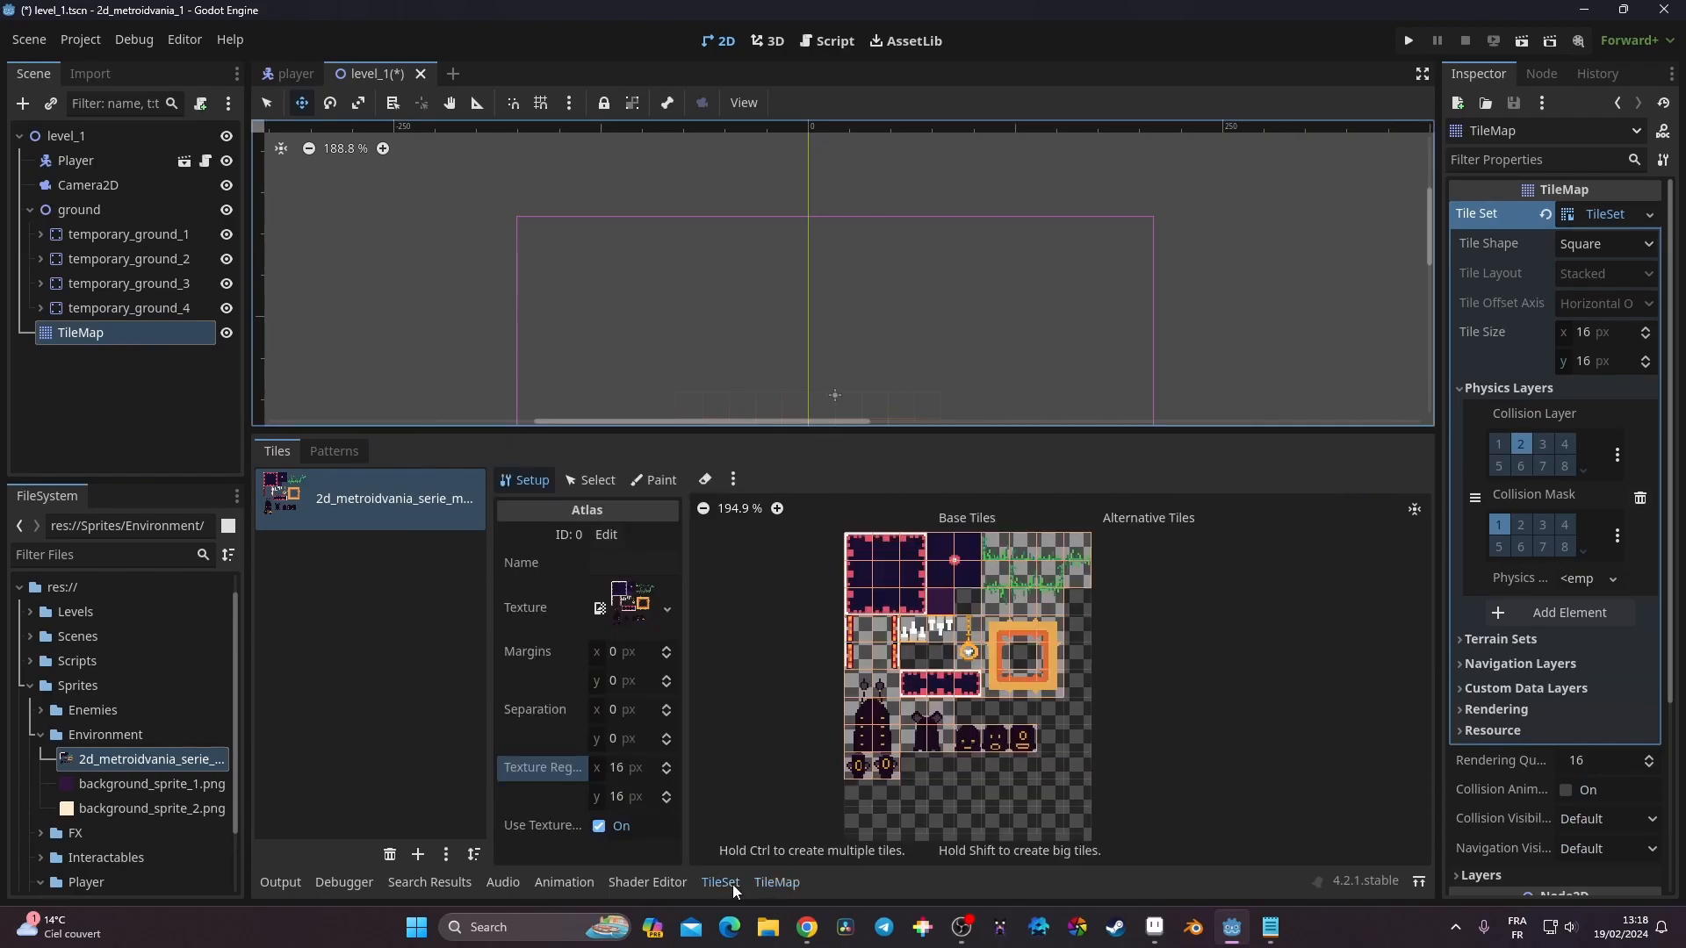
pyautogui.click(655, 481)
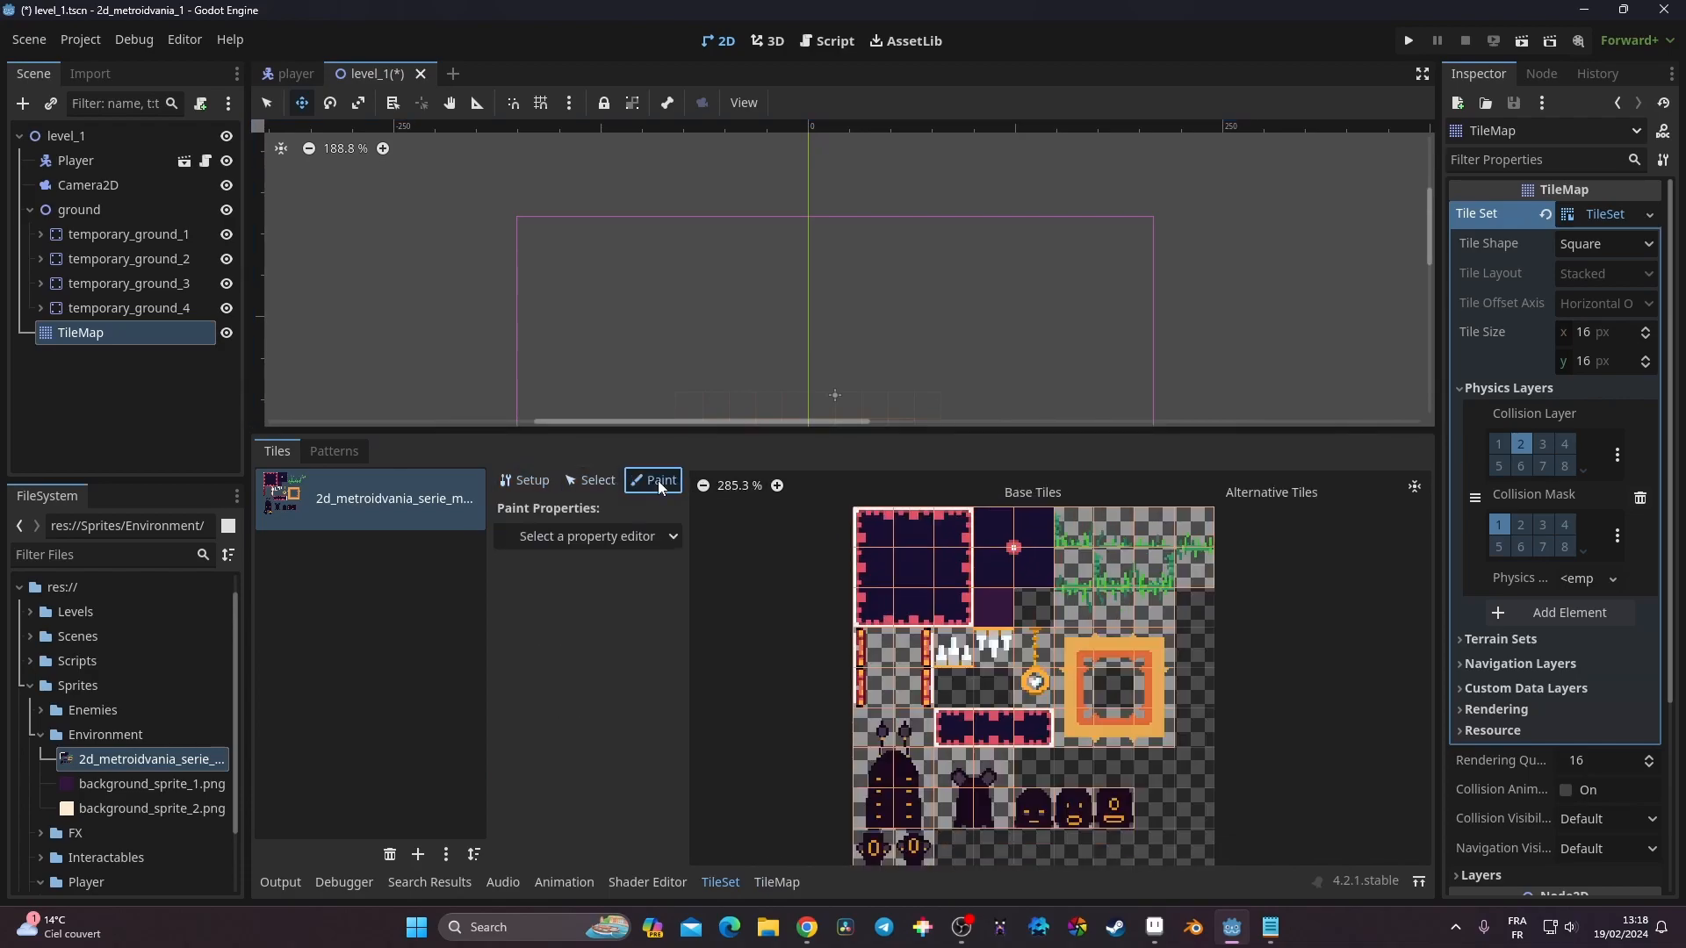
pyautogui.click(603, 536)
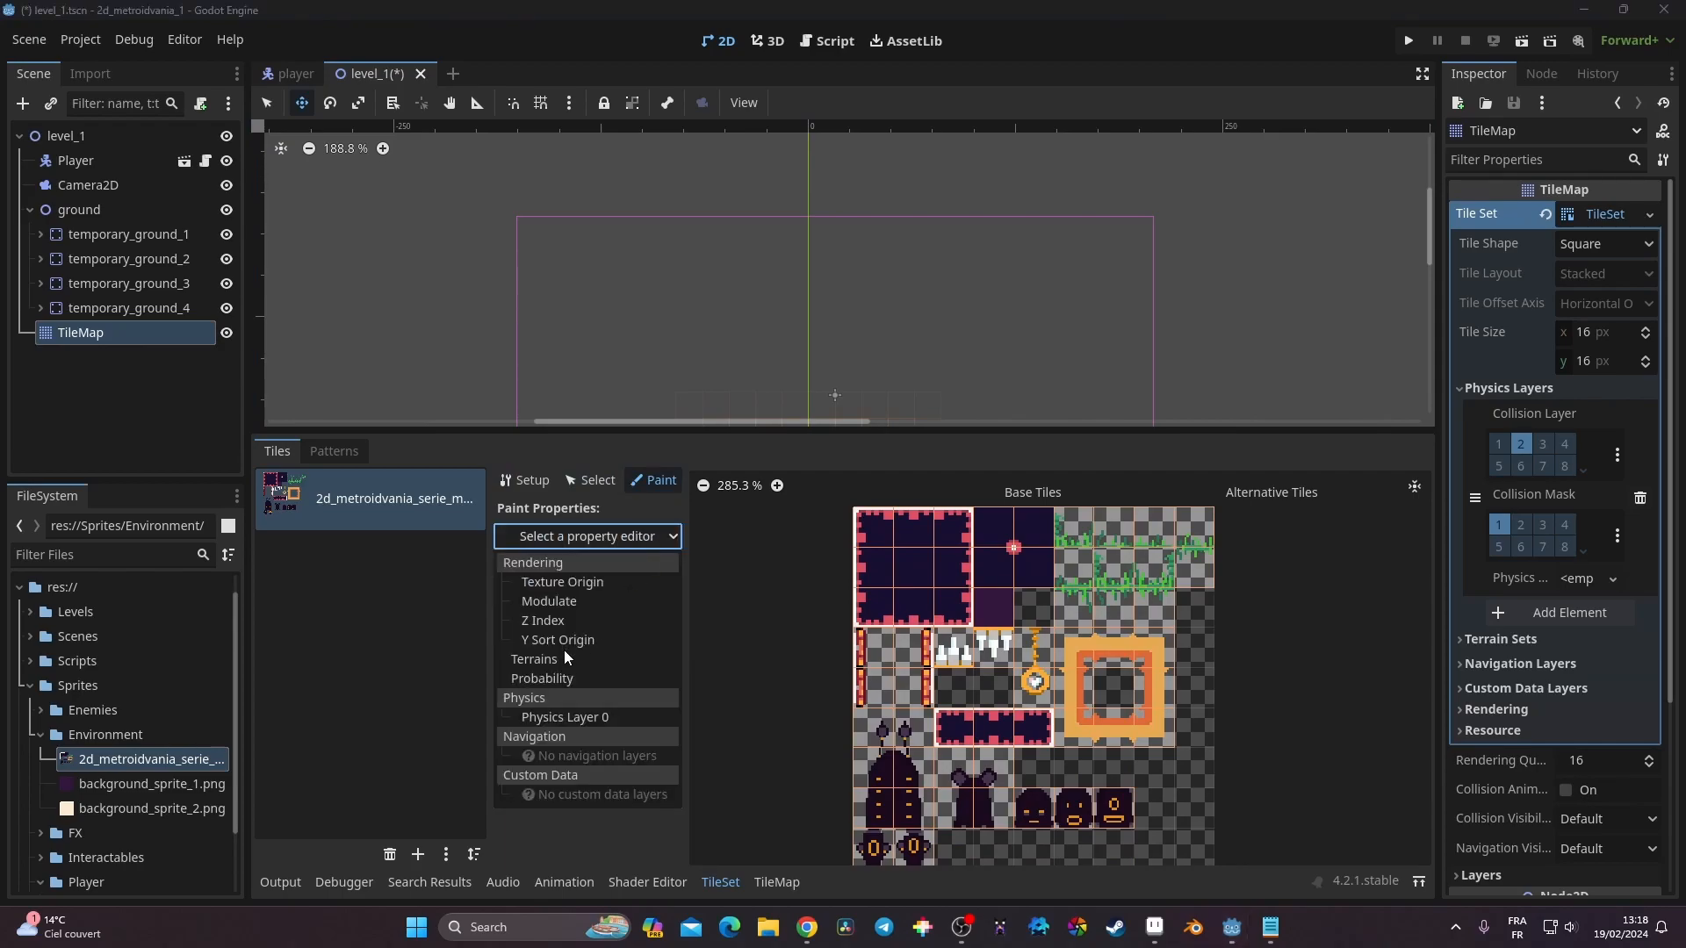
pyautogui.click(578, 718)
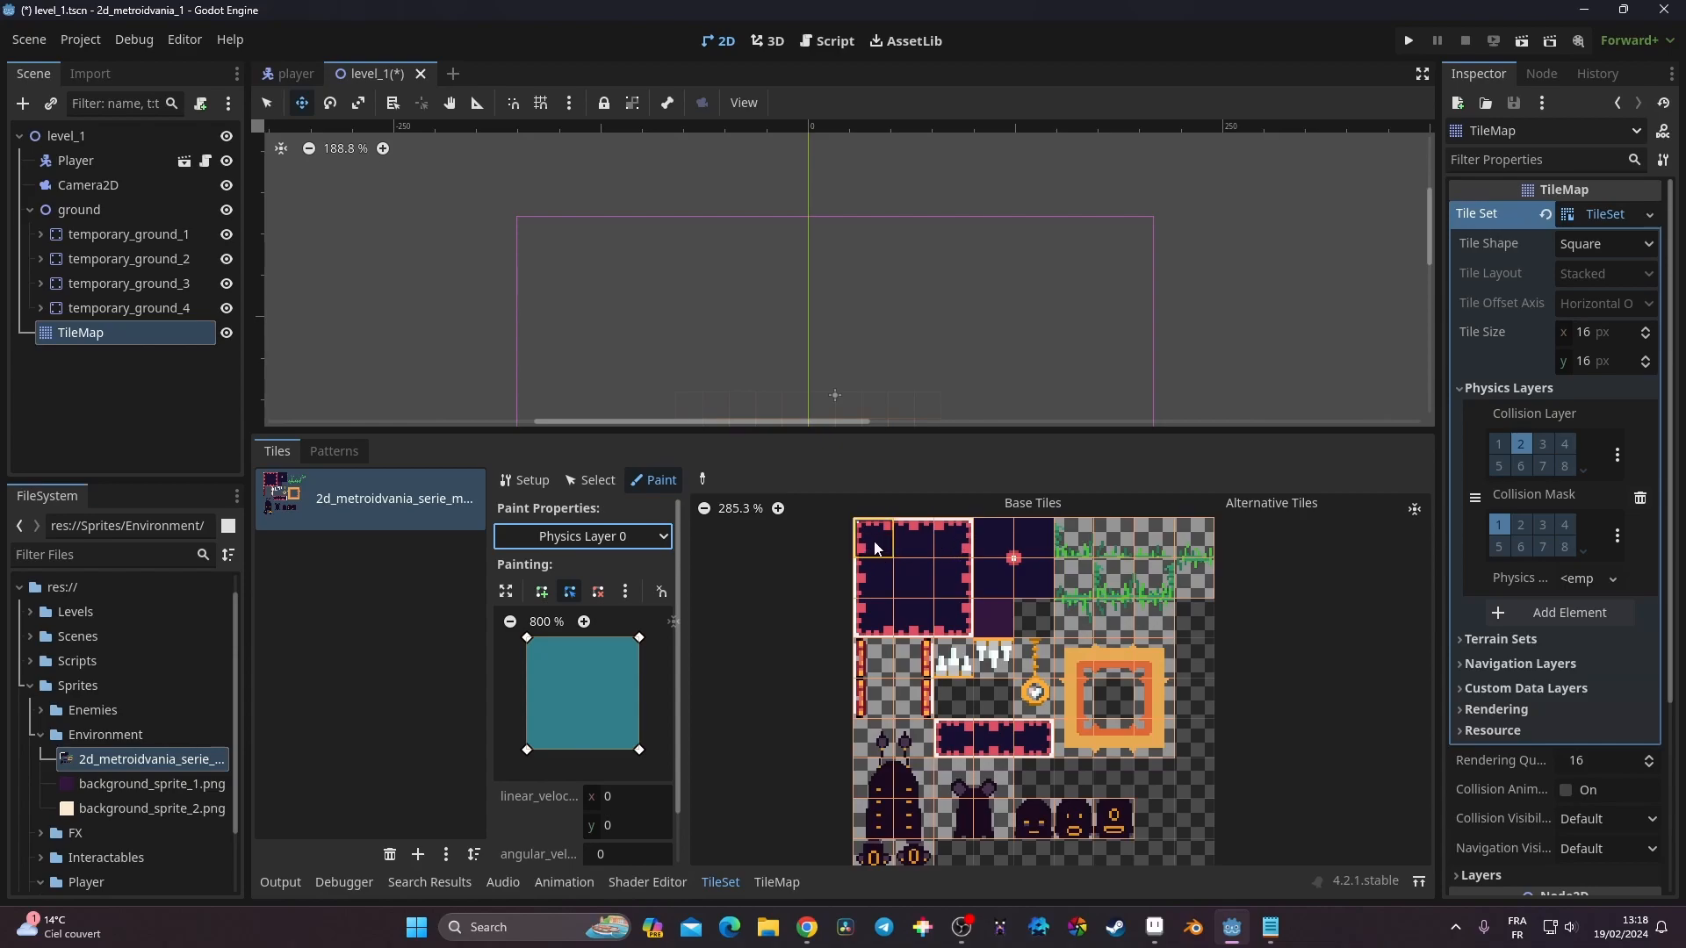
pyautogui.moveTo(878, 530)
pyautogui.mouseDown()
pyautogui.moveTo(956, 536)
pyautogui.moveTo(955, 576)
pyautogui.moveTo(875, 578)
pyautogui.moveTo(873, 604)
pyautogui.moveTo(895, 614)
pyautogui.moveTo(998, 576)
pyautogui.moveTo(990, 550)
pyautogui.mouseUp()
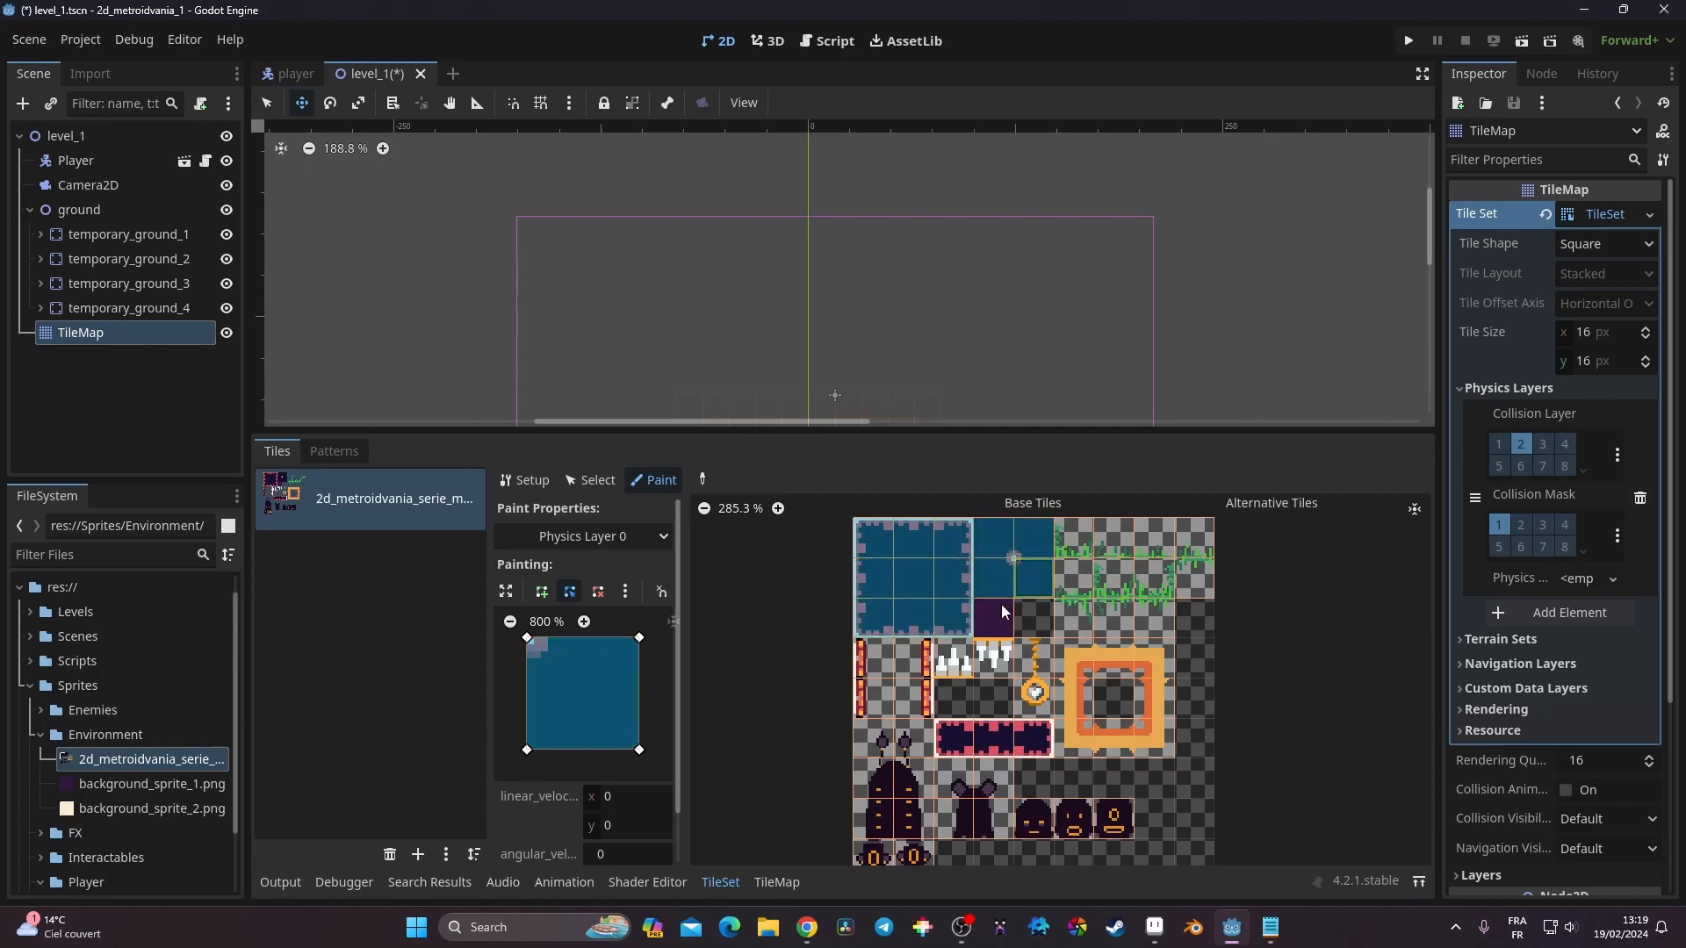
pyautogui.scroll(-5, 1012, 601)
pyautogui.scroll(4, 1008, 599)
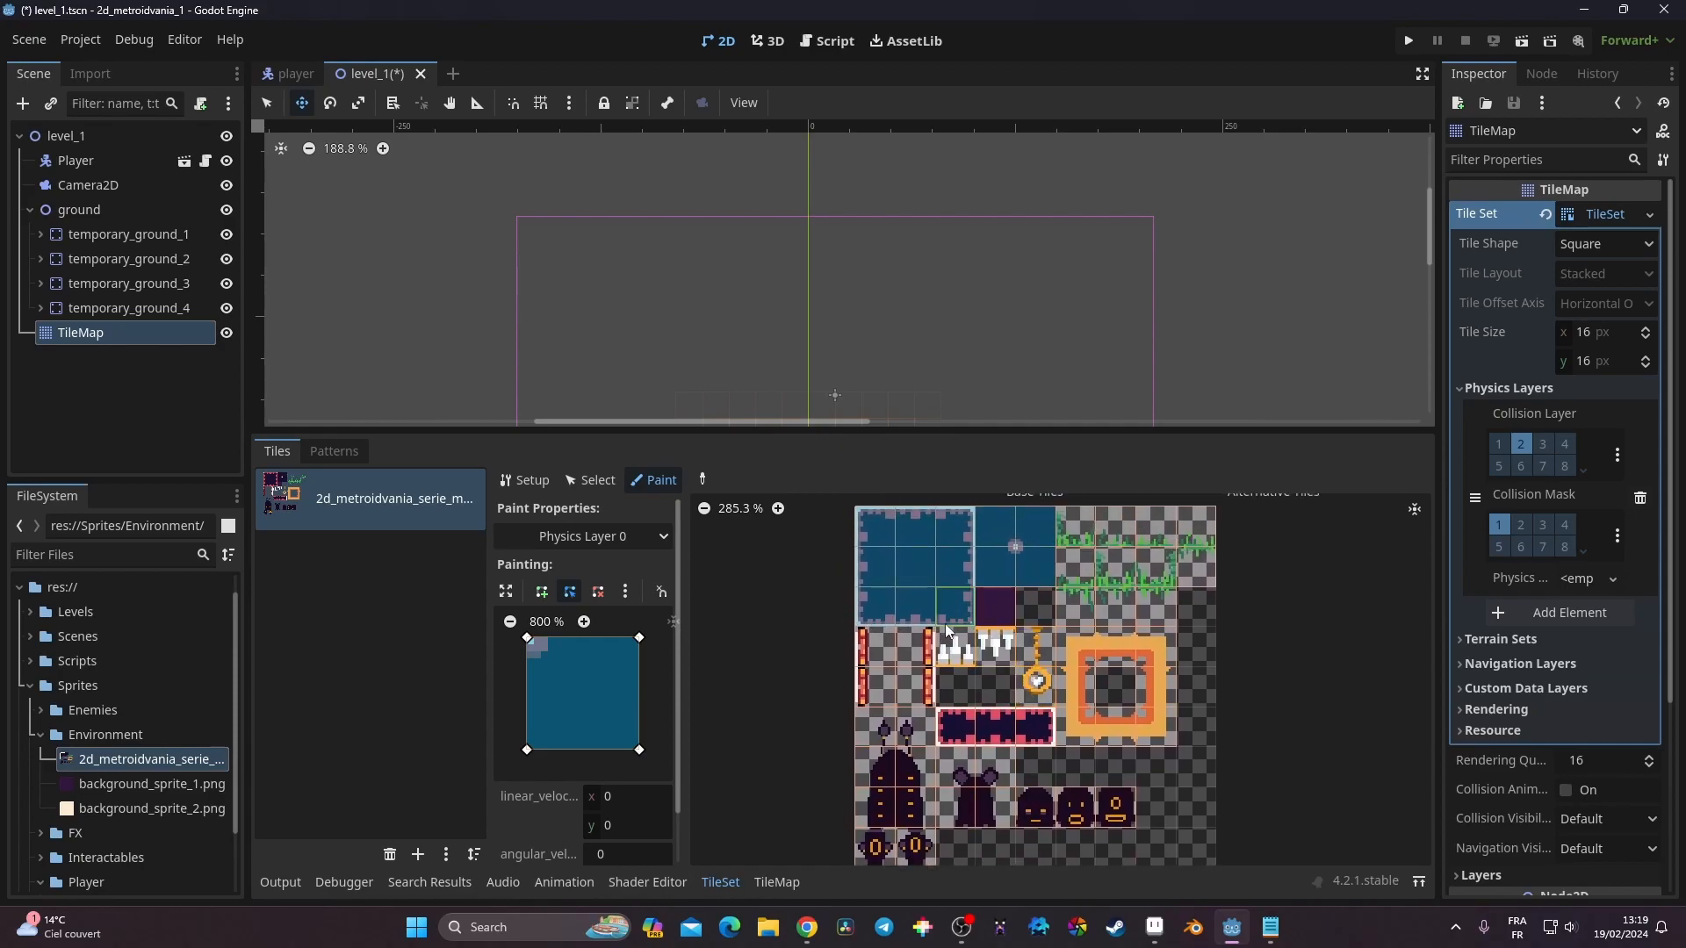
pyautogui.scroll(4, 949, 626)
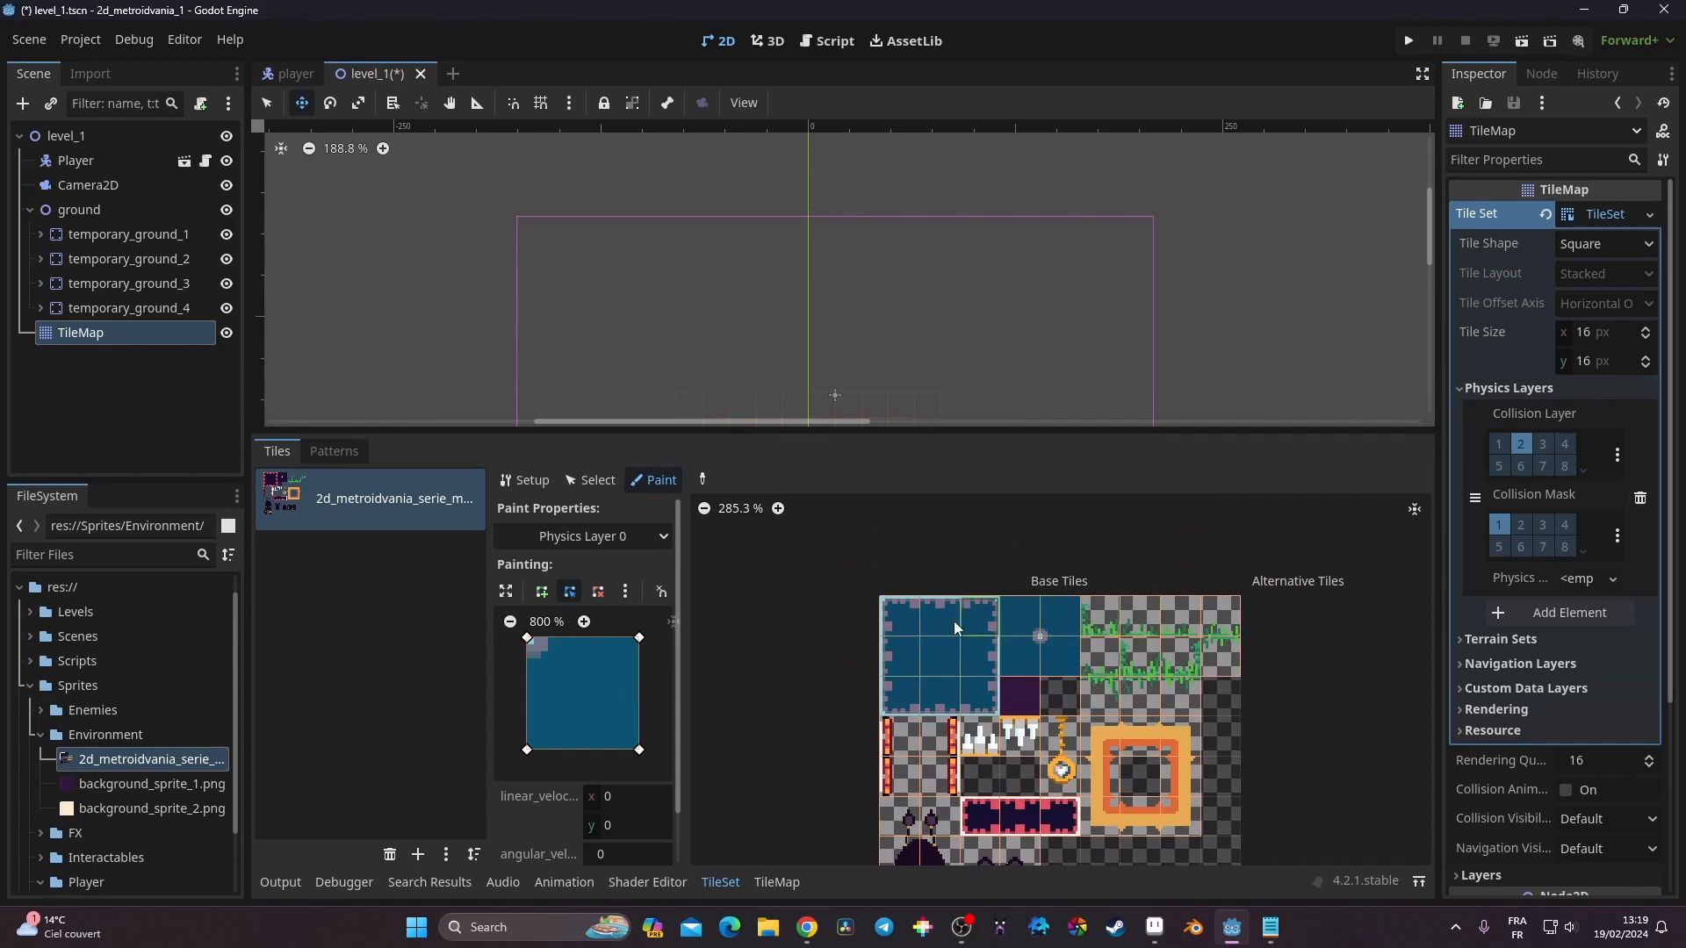
# Add a terrain set to the TileSet with one terrain named Ground, coloured magenta (bc36a7)
pyautogui.click(1469, 642)
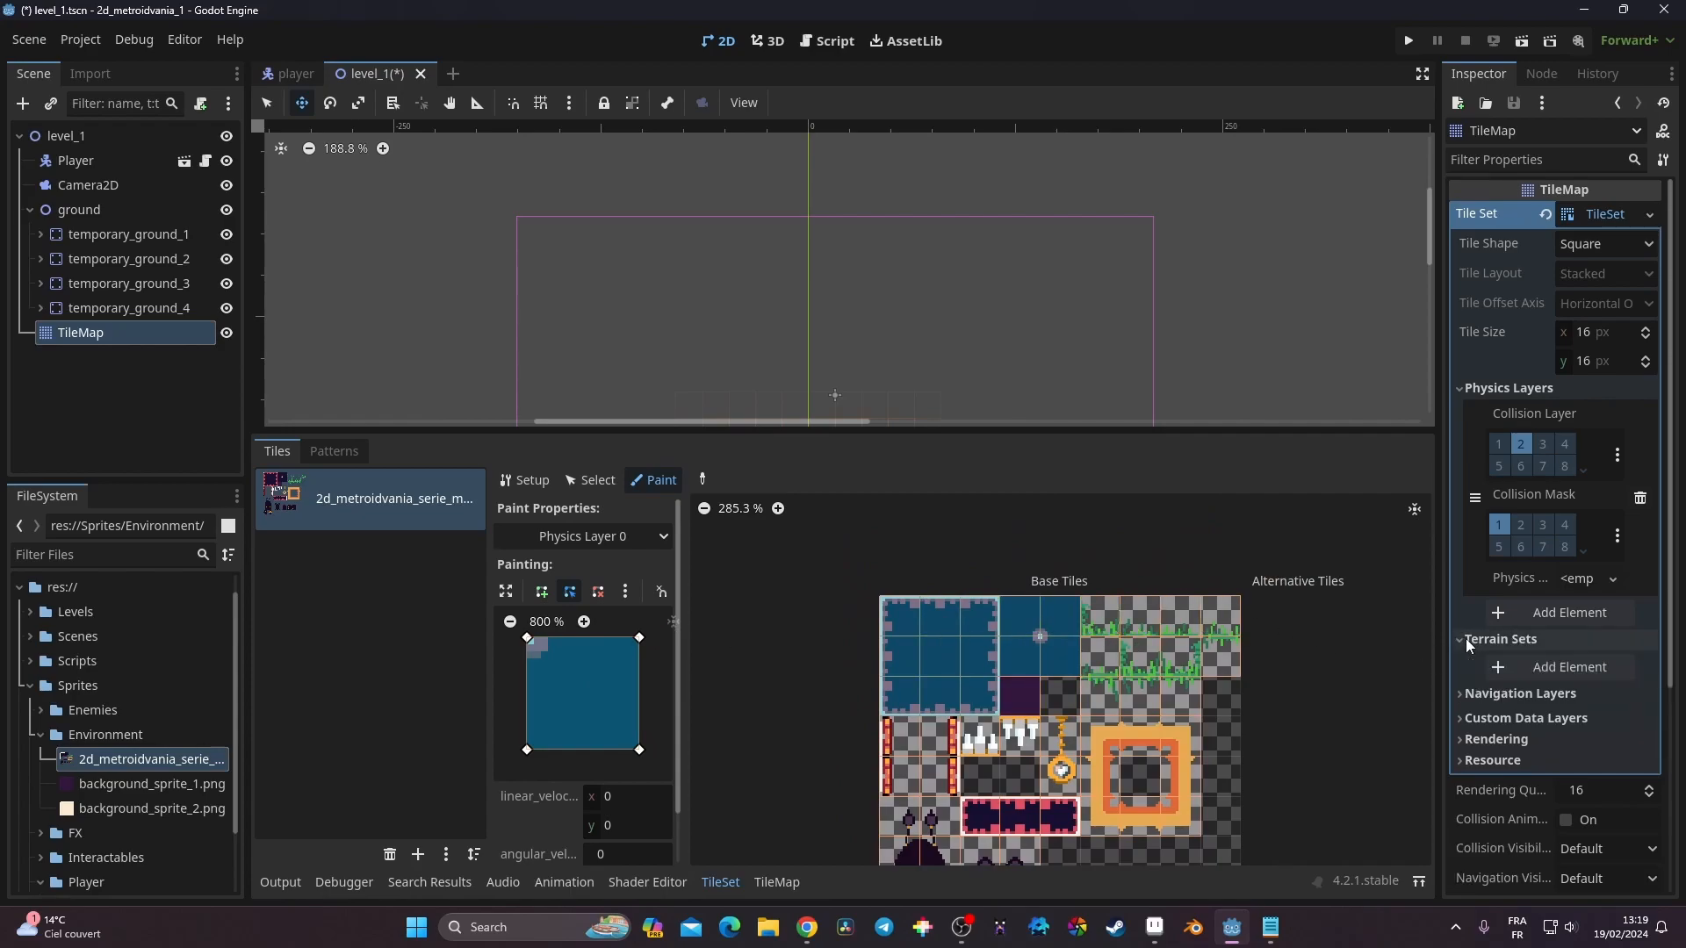
pyautogui.click(1510, 665)
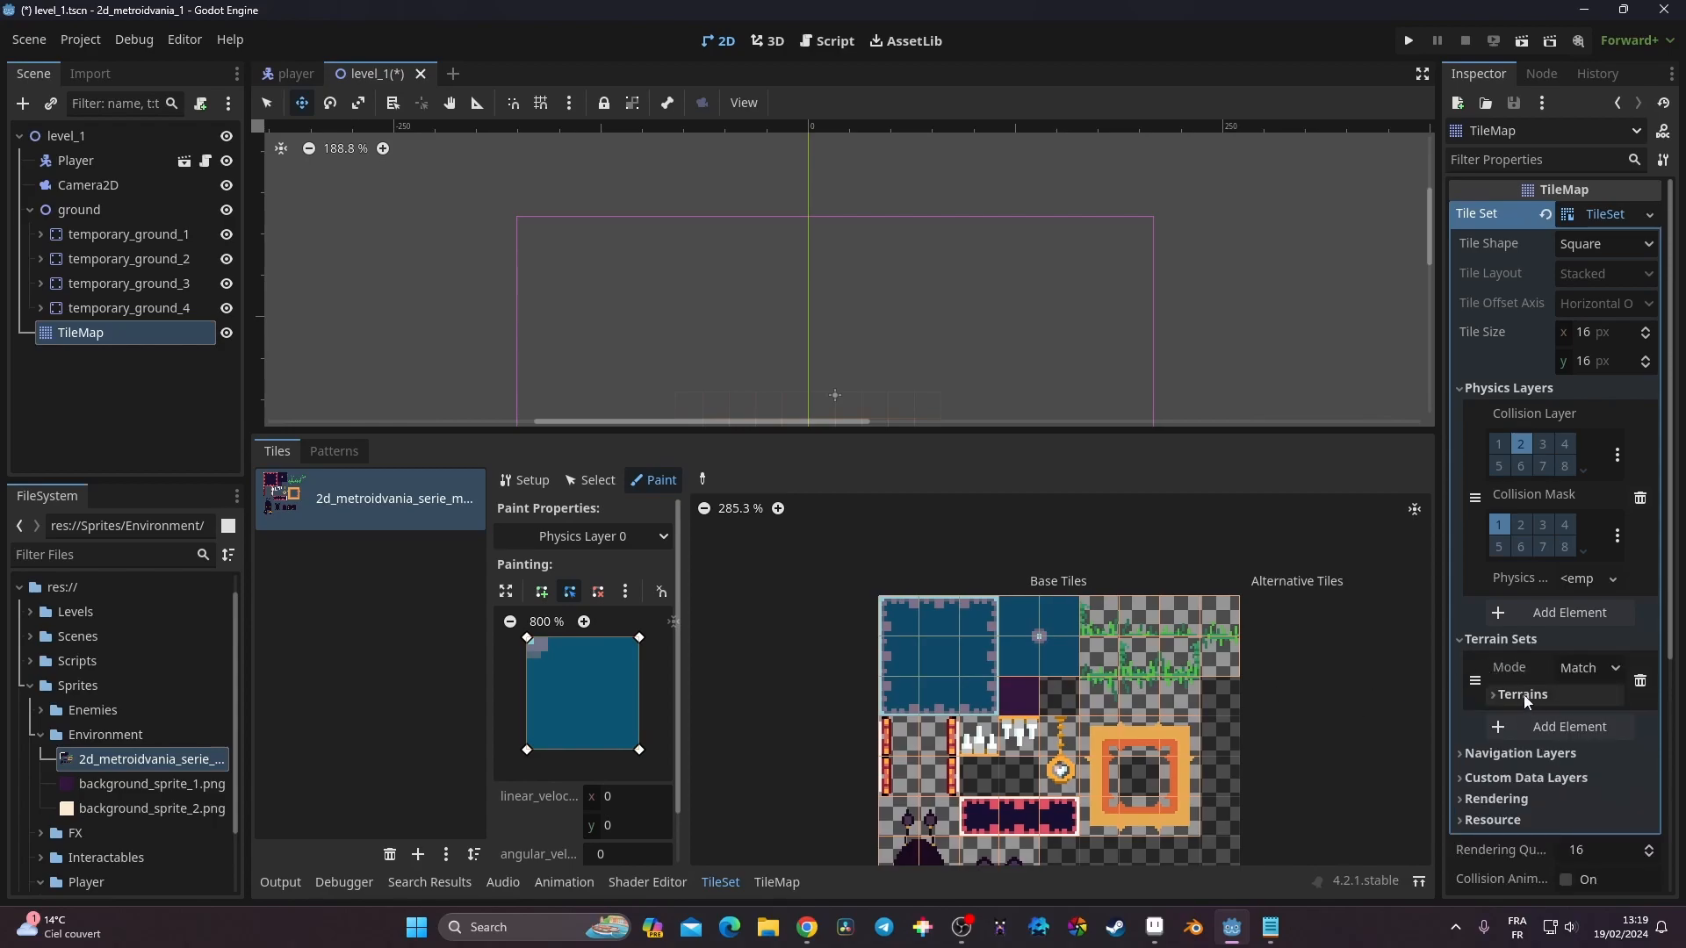
pyautogui.click(1519, 693)
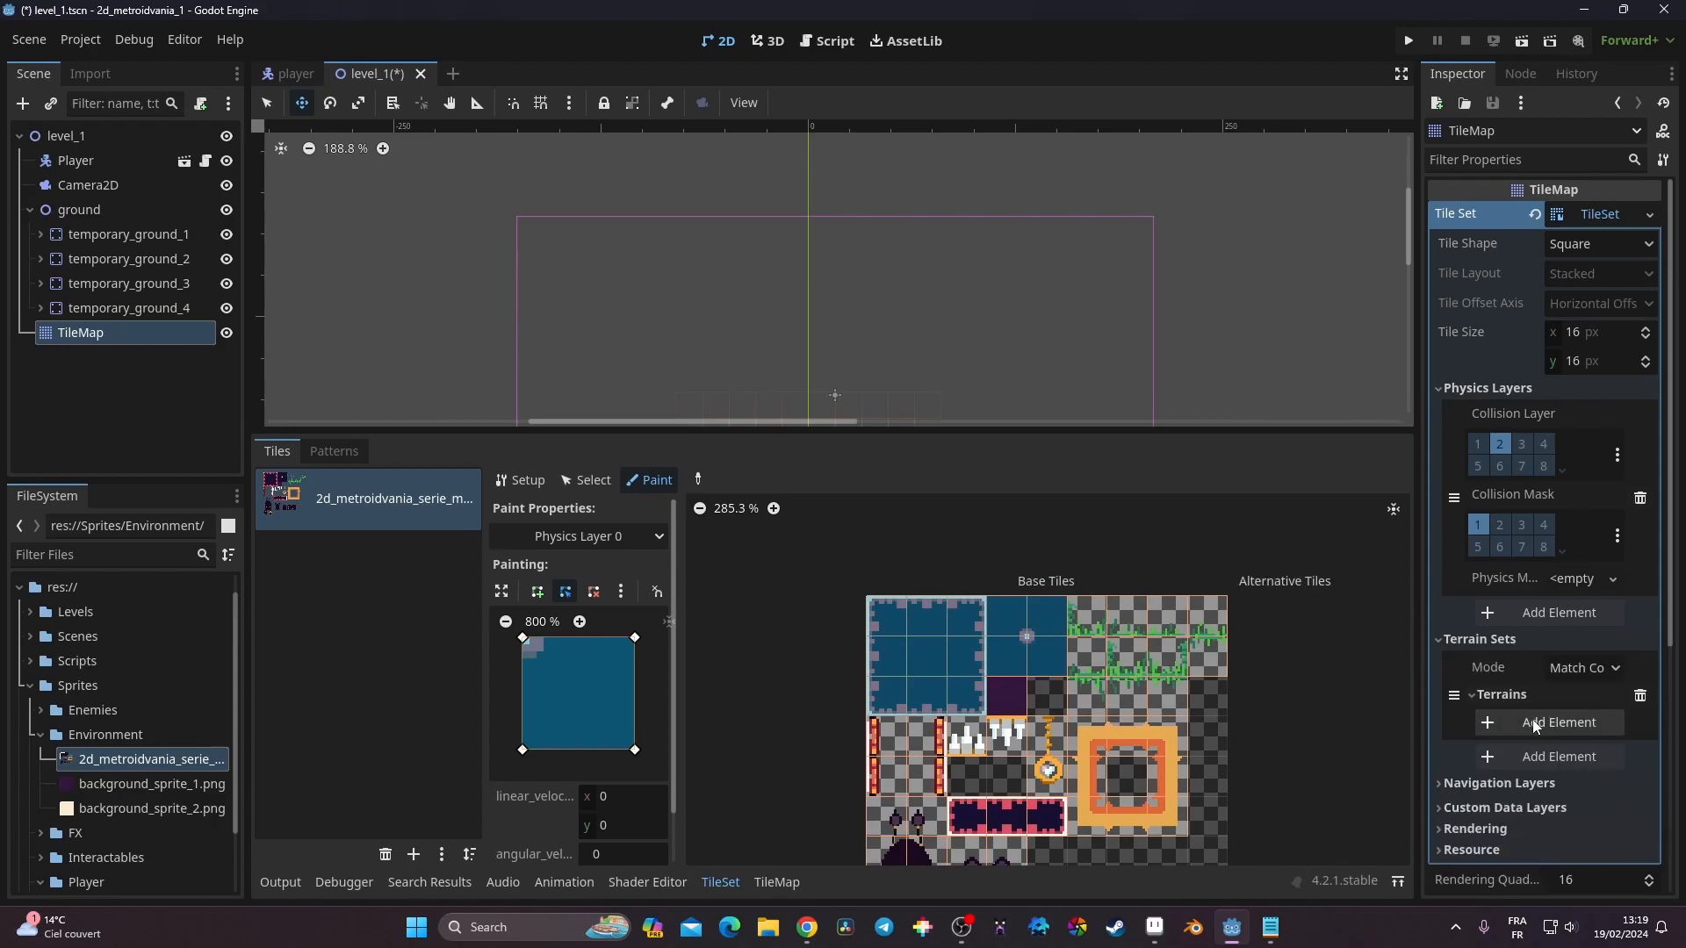
pyautogui.click(1531, 719)
pyautogui.click(1568, 718)
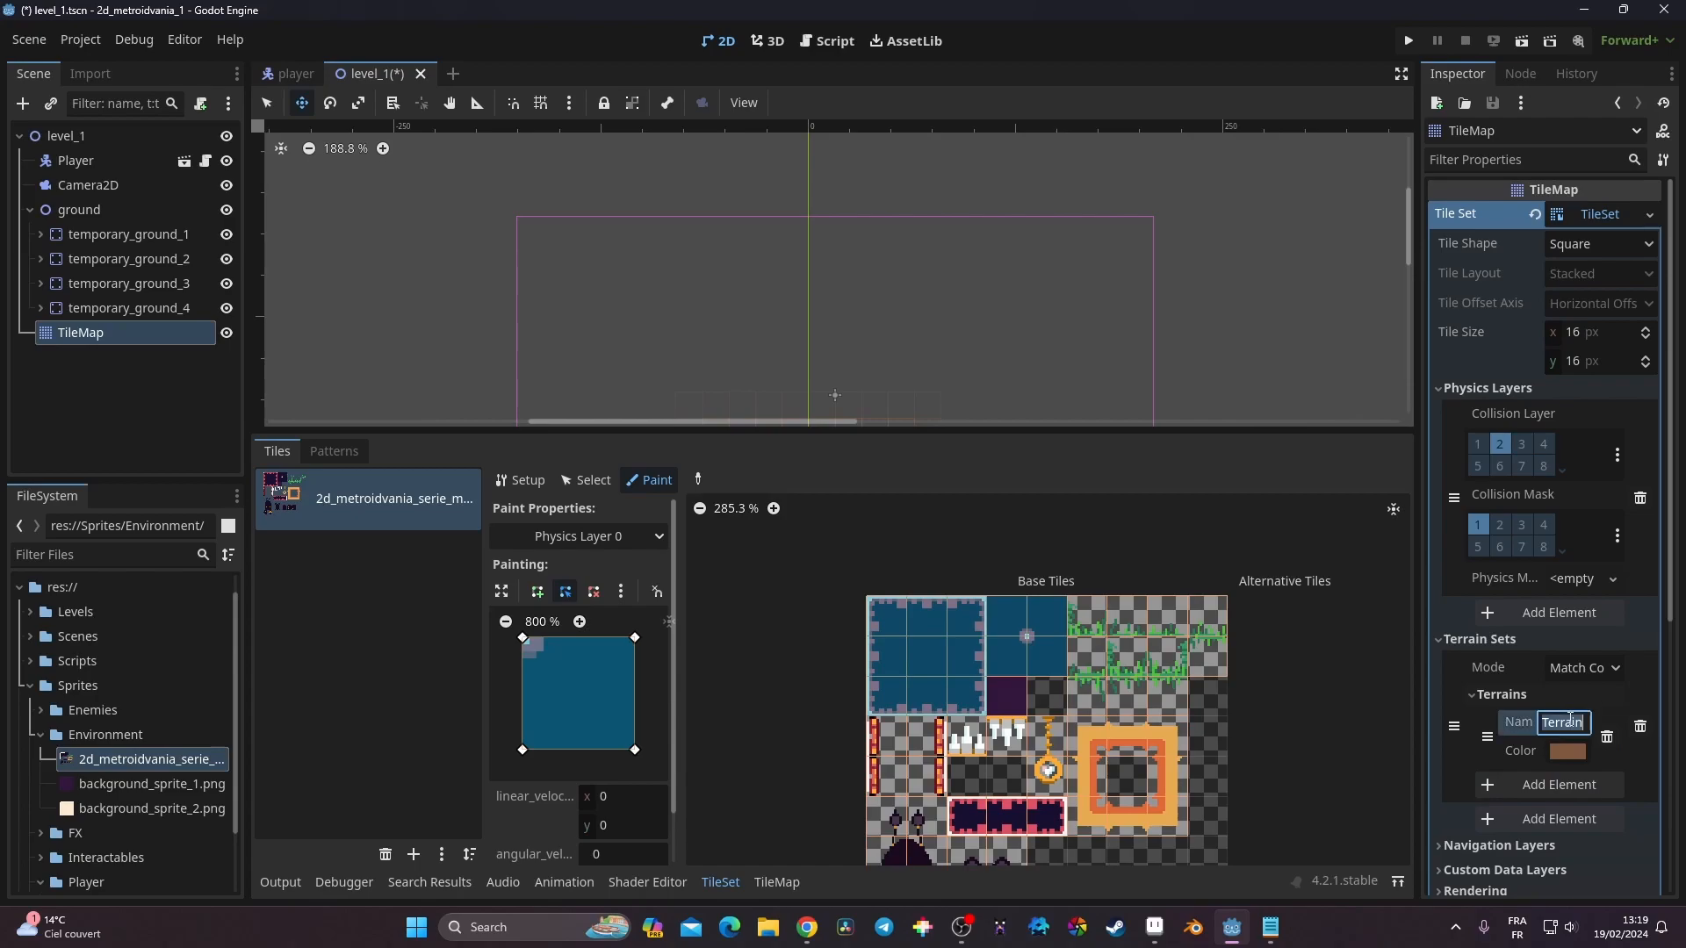
pyautogui.write('ground')
pyautogui.click(1568, 752)
pyautogui.moveTo(1630, 358)
pyautogui.mouseDown()
pyautogui.moveTo(1638, 312)
pyautogui.moveTo(1613, 311)
pyautogui.moveTo(1658, 352)
pyautogui.mouseUp()
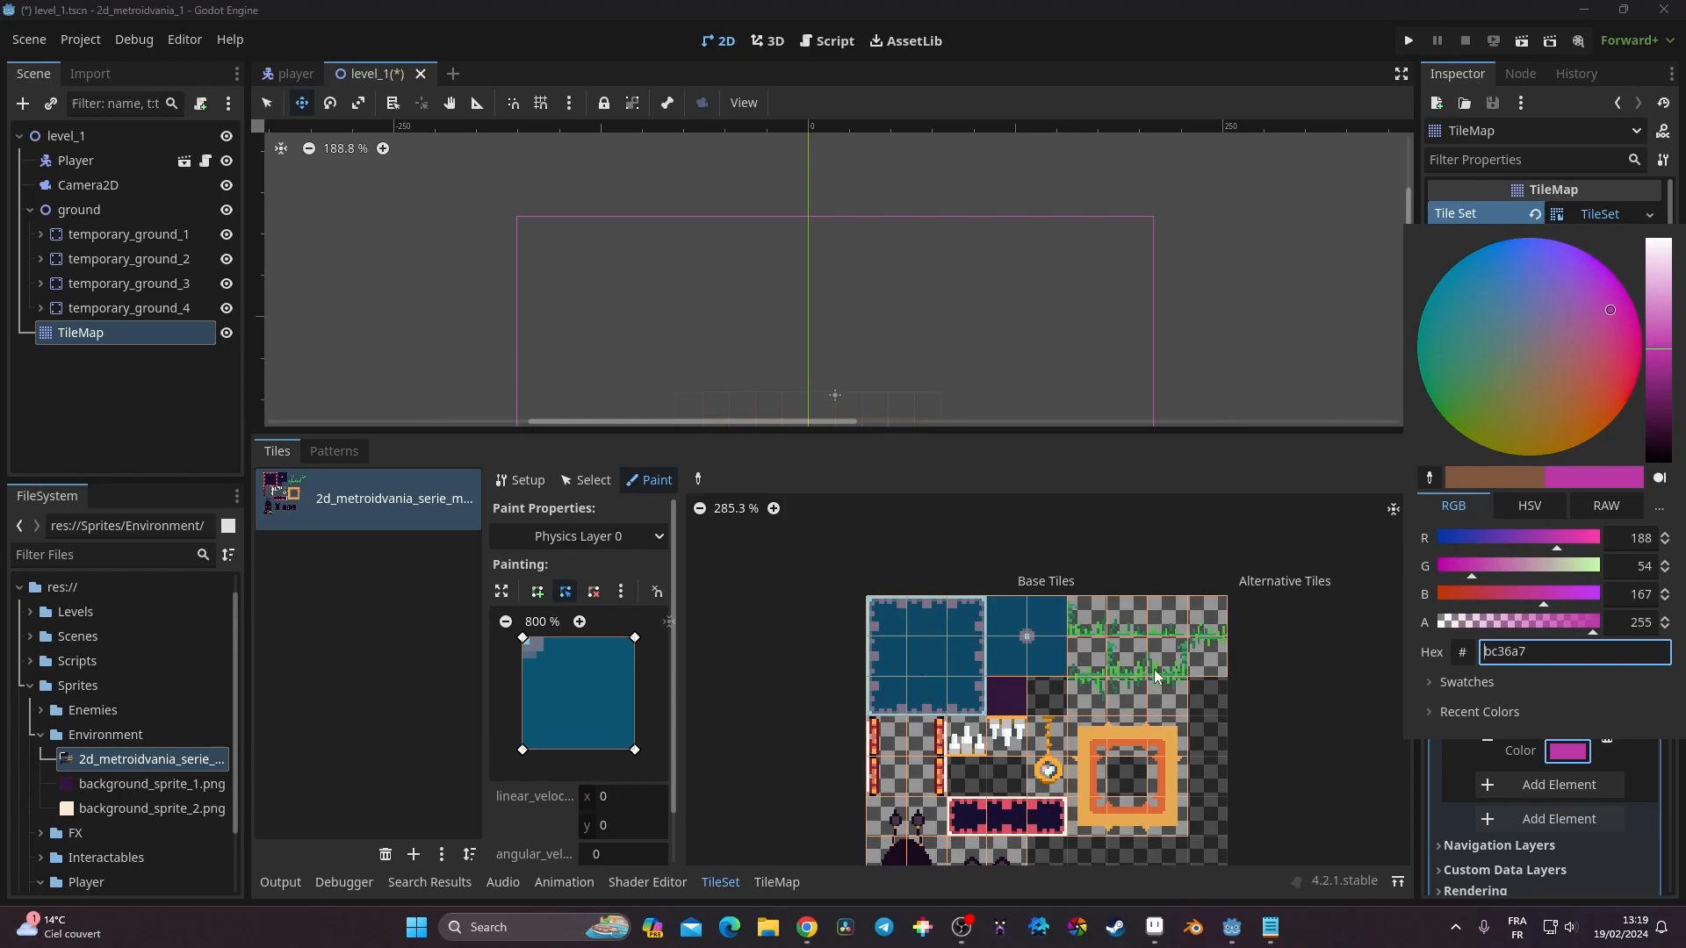
pyautogui.click(1330, 444)
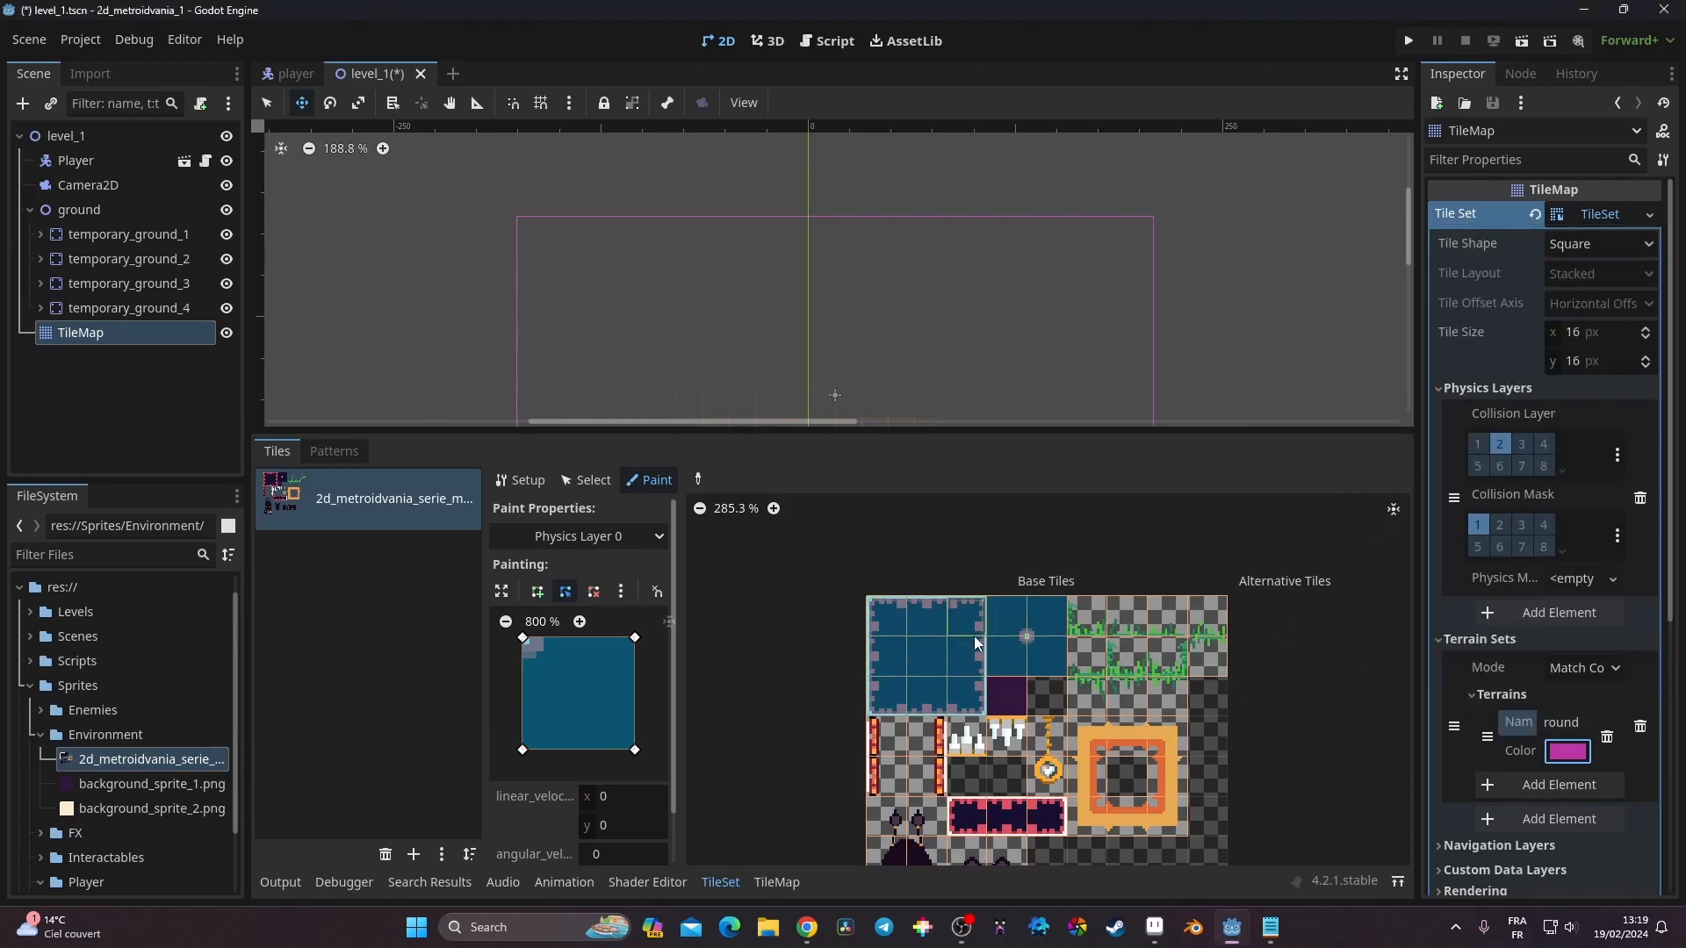
# Set the tile paint property to Terrains, using Terrain Set 0 and the Ground terrain
pyautogui.moveTo(752, 242); pyautogui.dragTo(767, 146, button='middle')
pyautogui.scroll(-1, 768, 202)
pyautogui.moveTo(830, 371); pyautogui.dragTo(858, 289, button='middle')
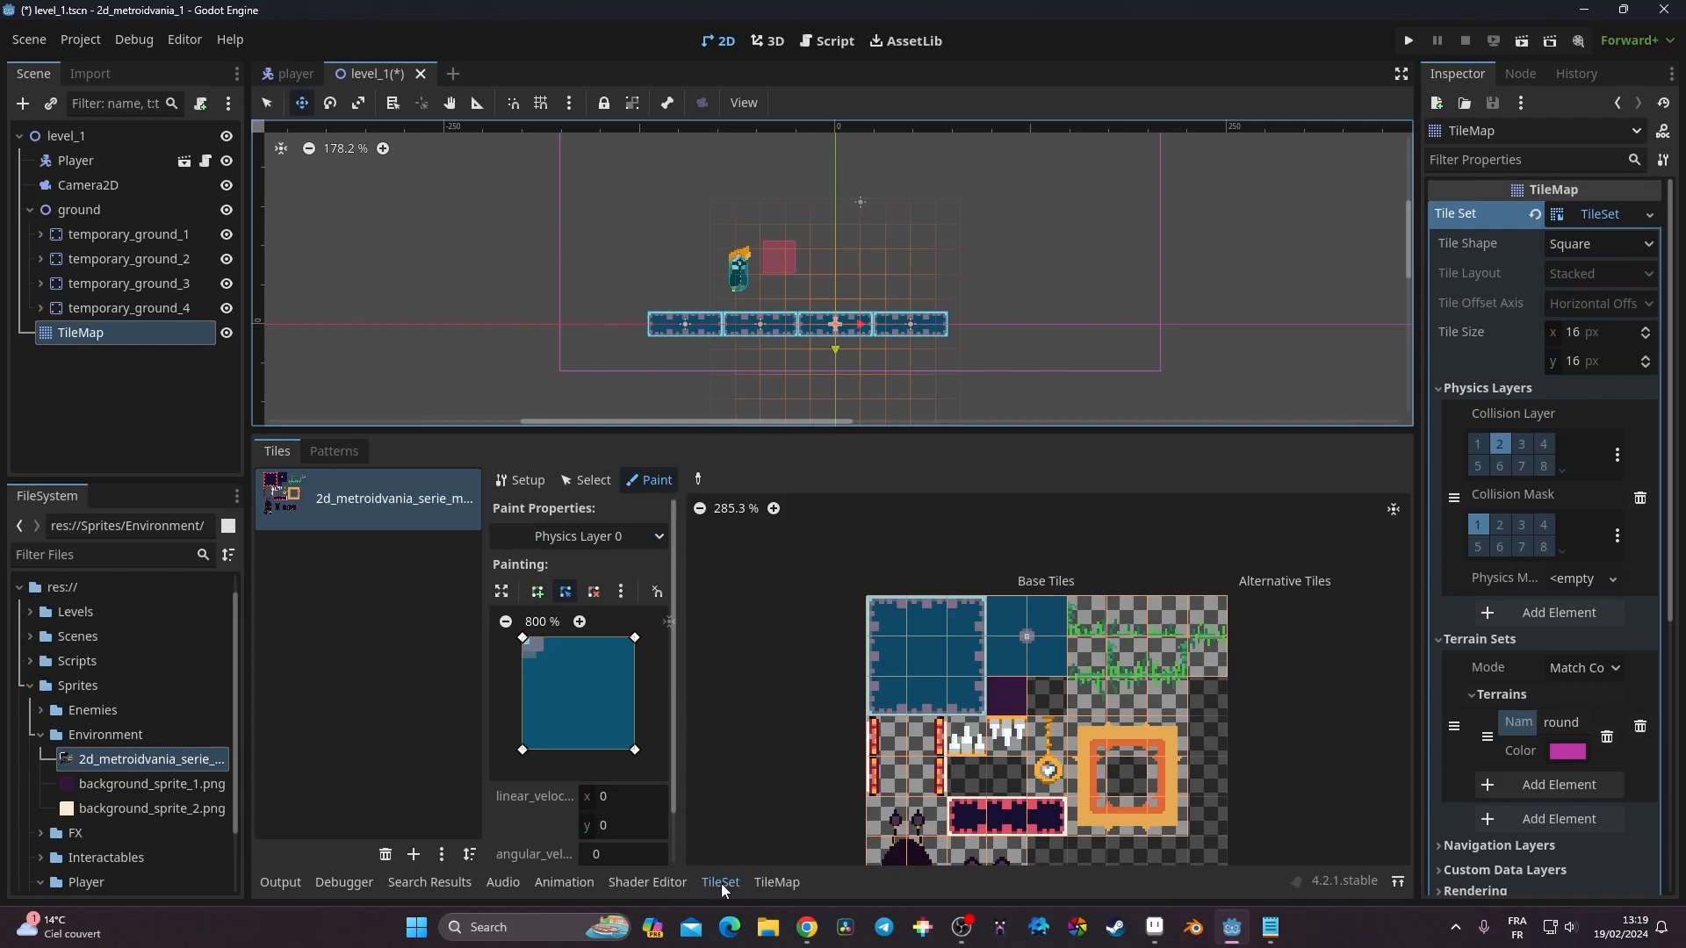
pyautogui.click(588, 547)
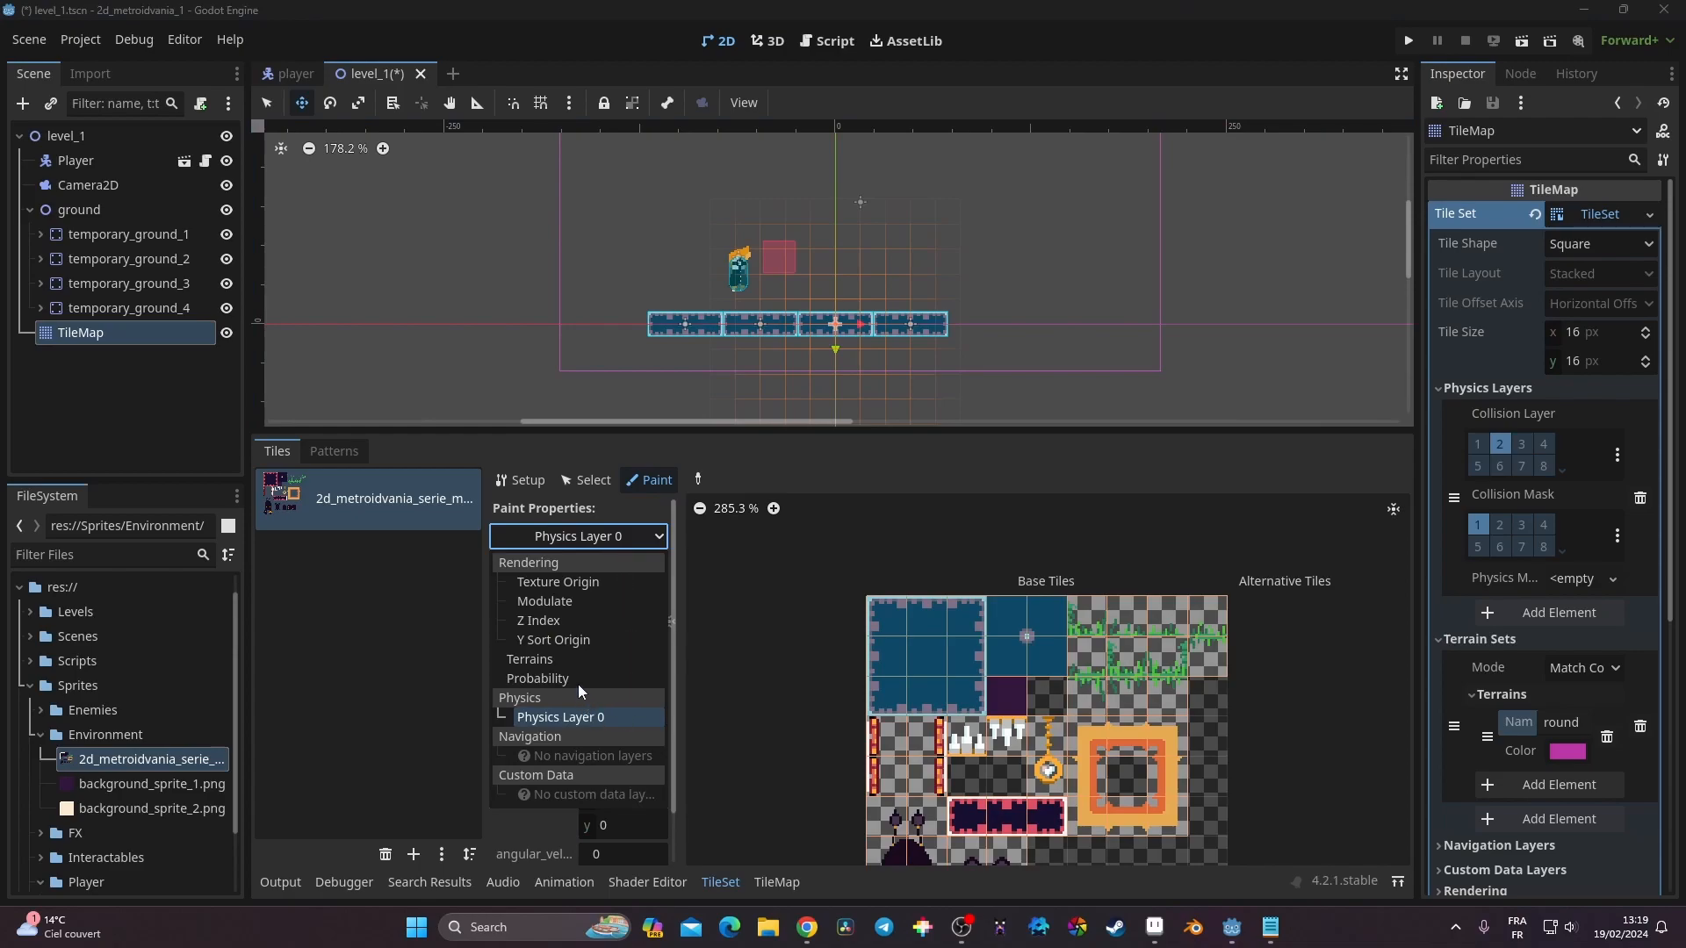
pyautogui.click(533, 660)
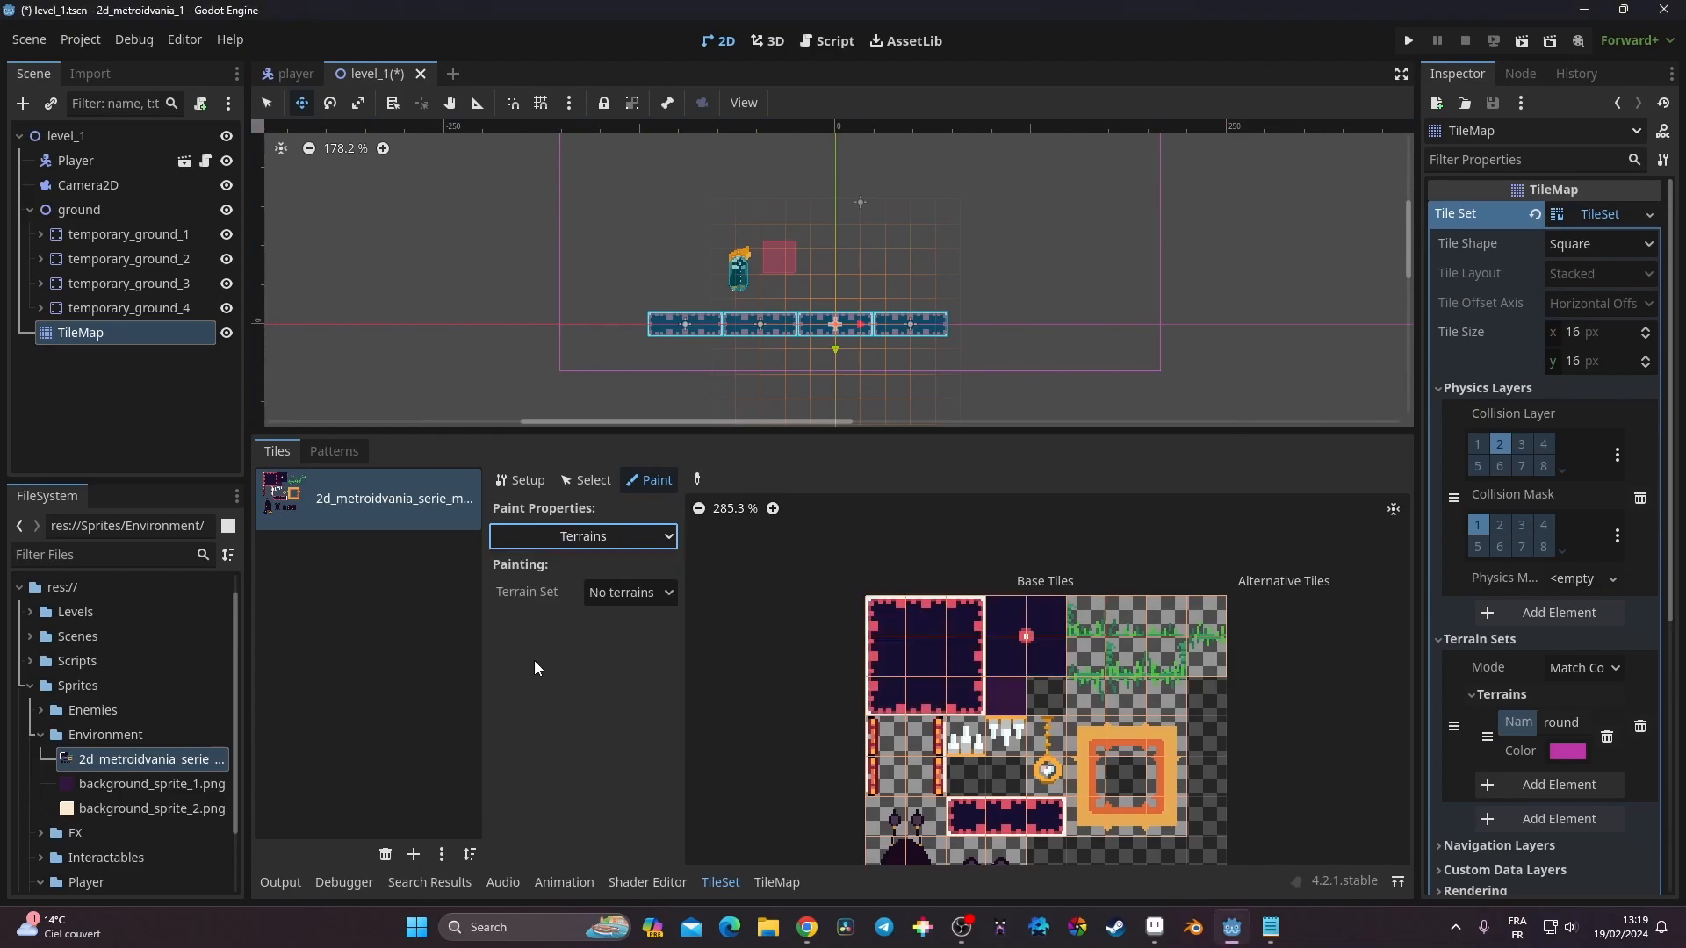
pyautogui.click(640, 592)
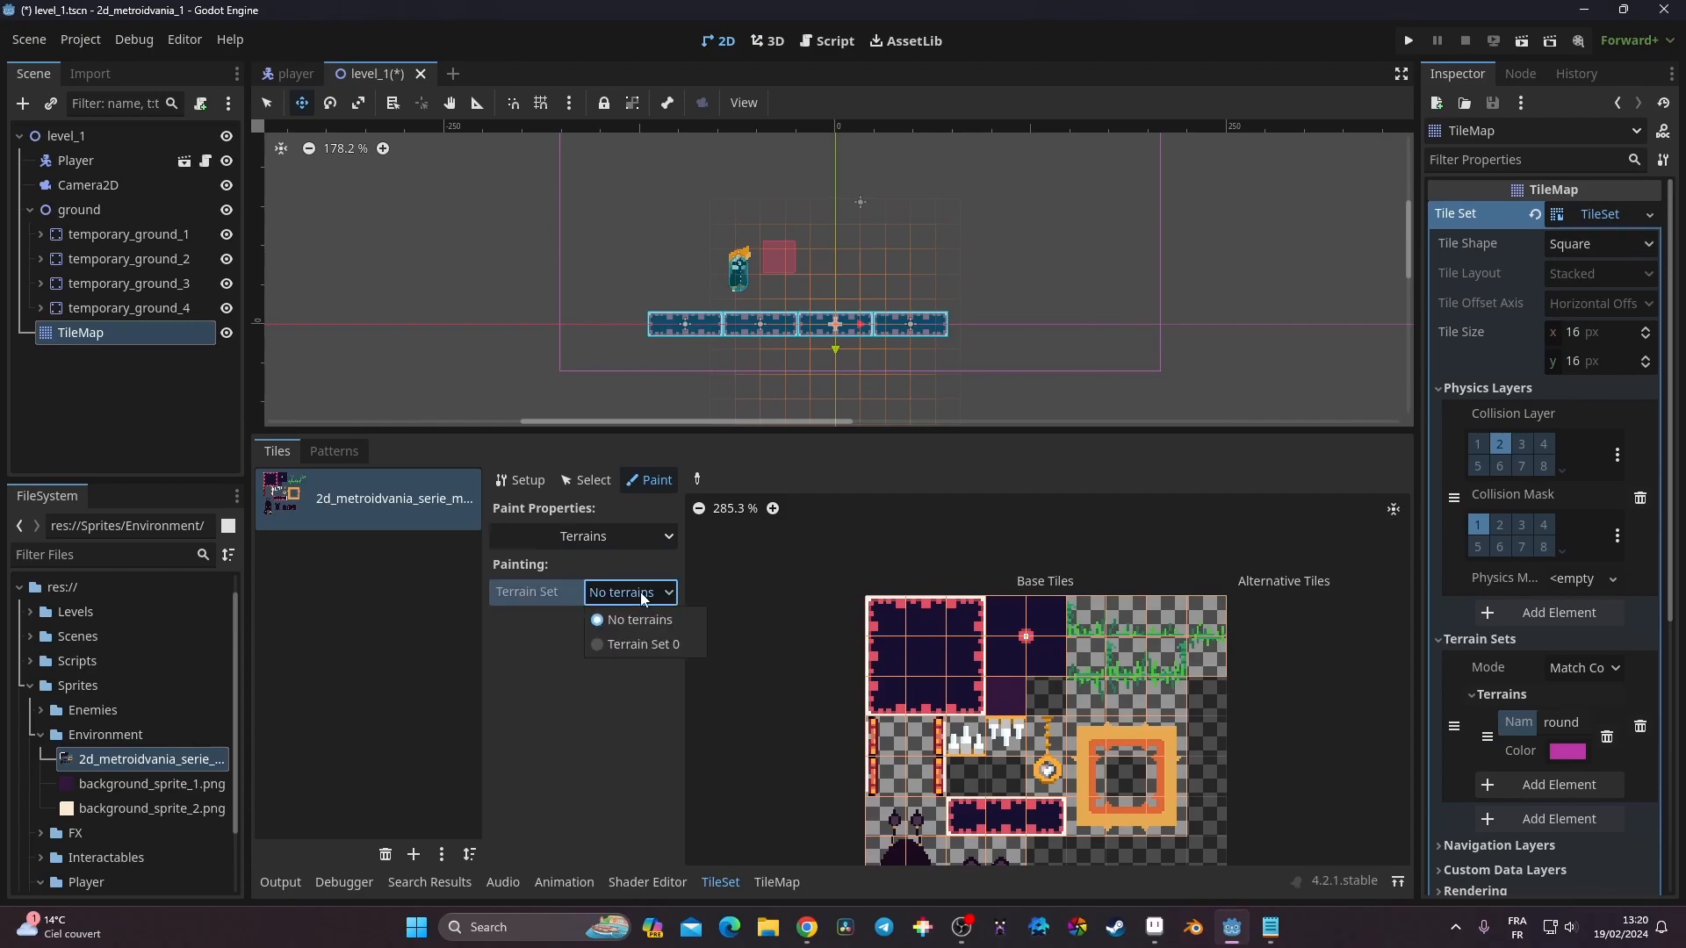
pyautogui.click(612, 646)
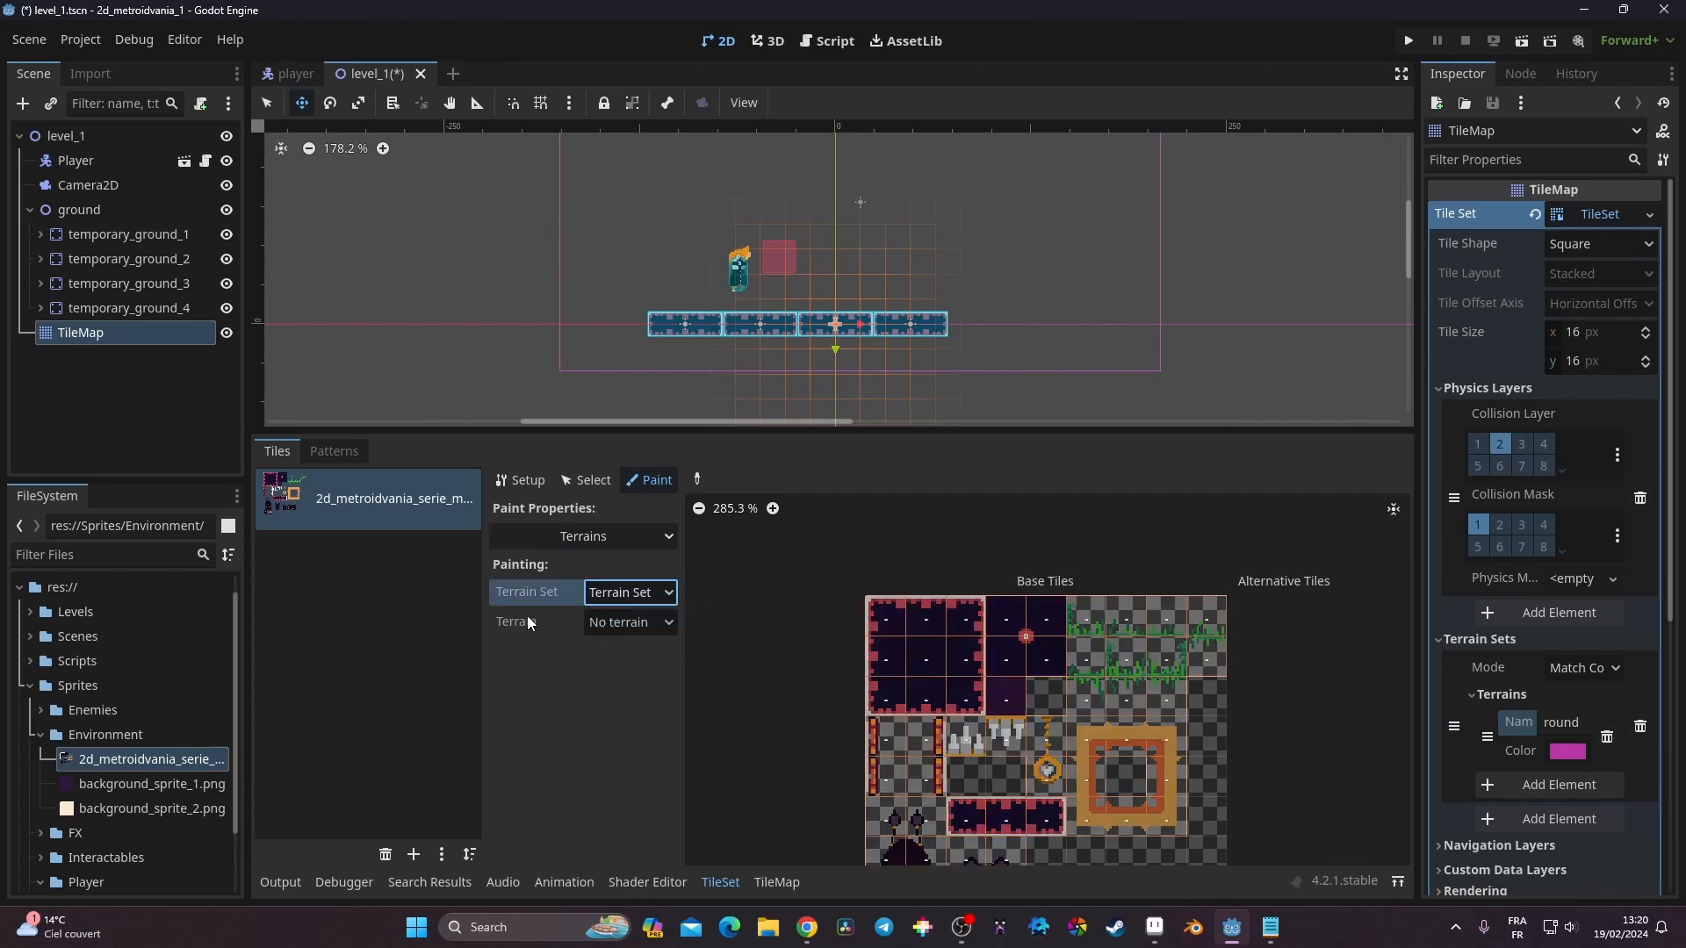
pyautogui.click(623, 624)
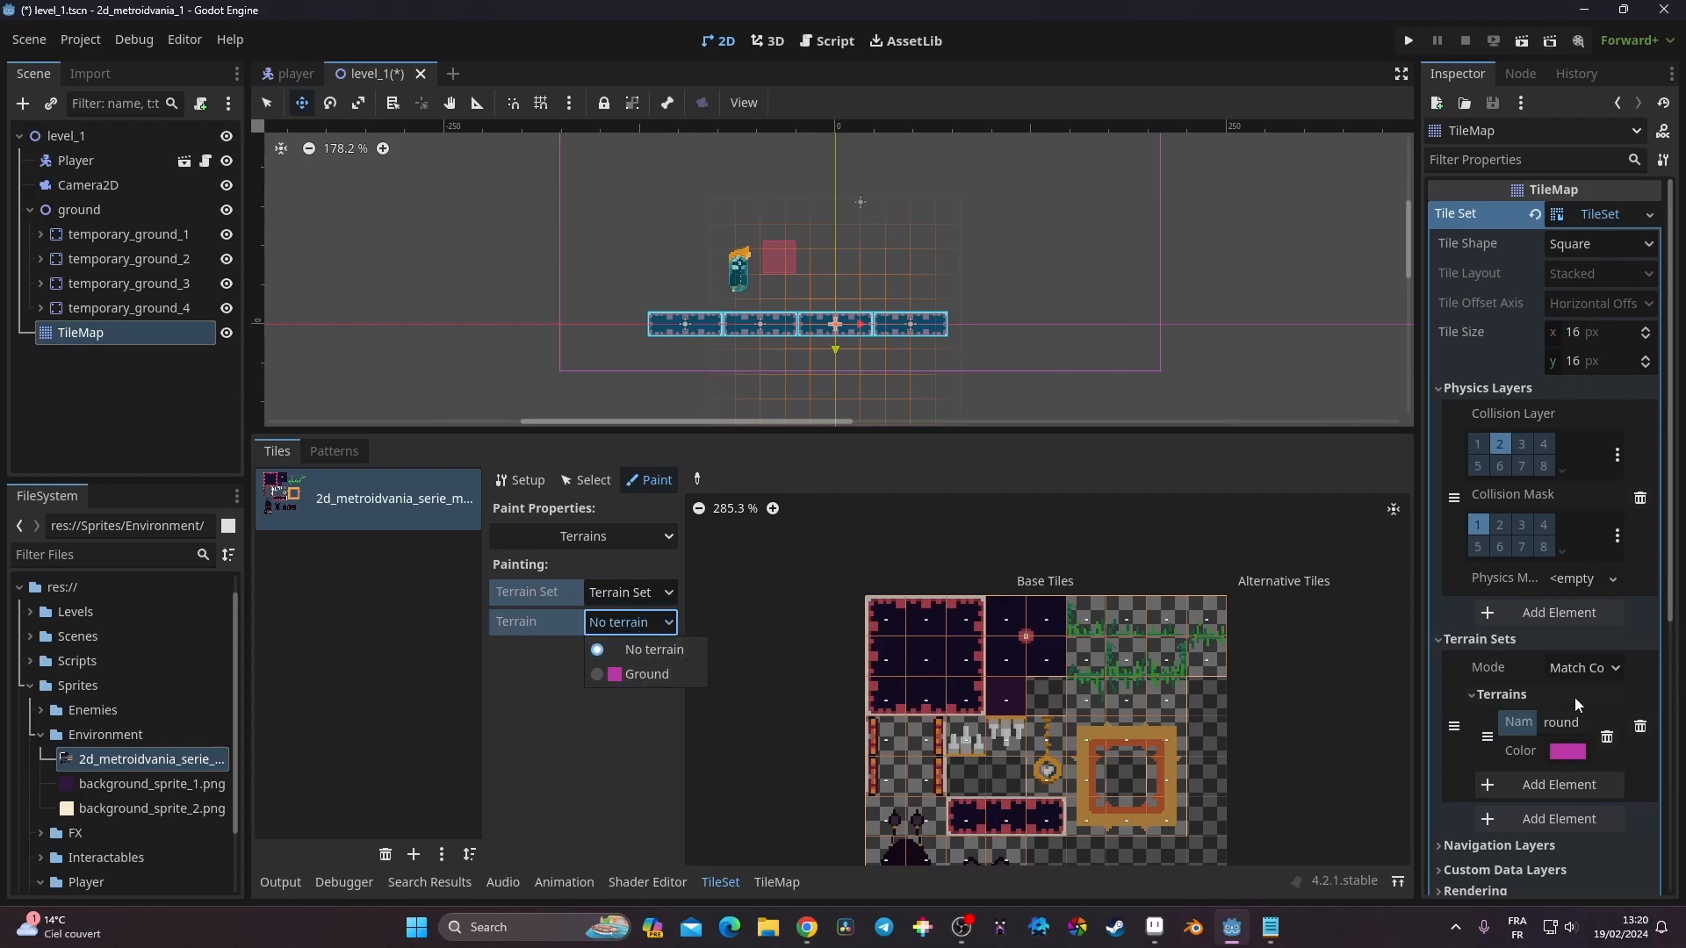
pyautogui.click(662, 673)
pyautogui.scroll(2, 941, 650)
pyautogui.scroll(2, 941, 650)
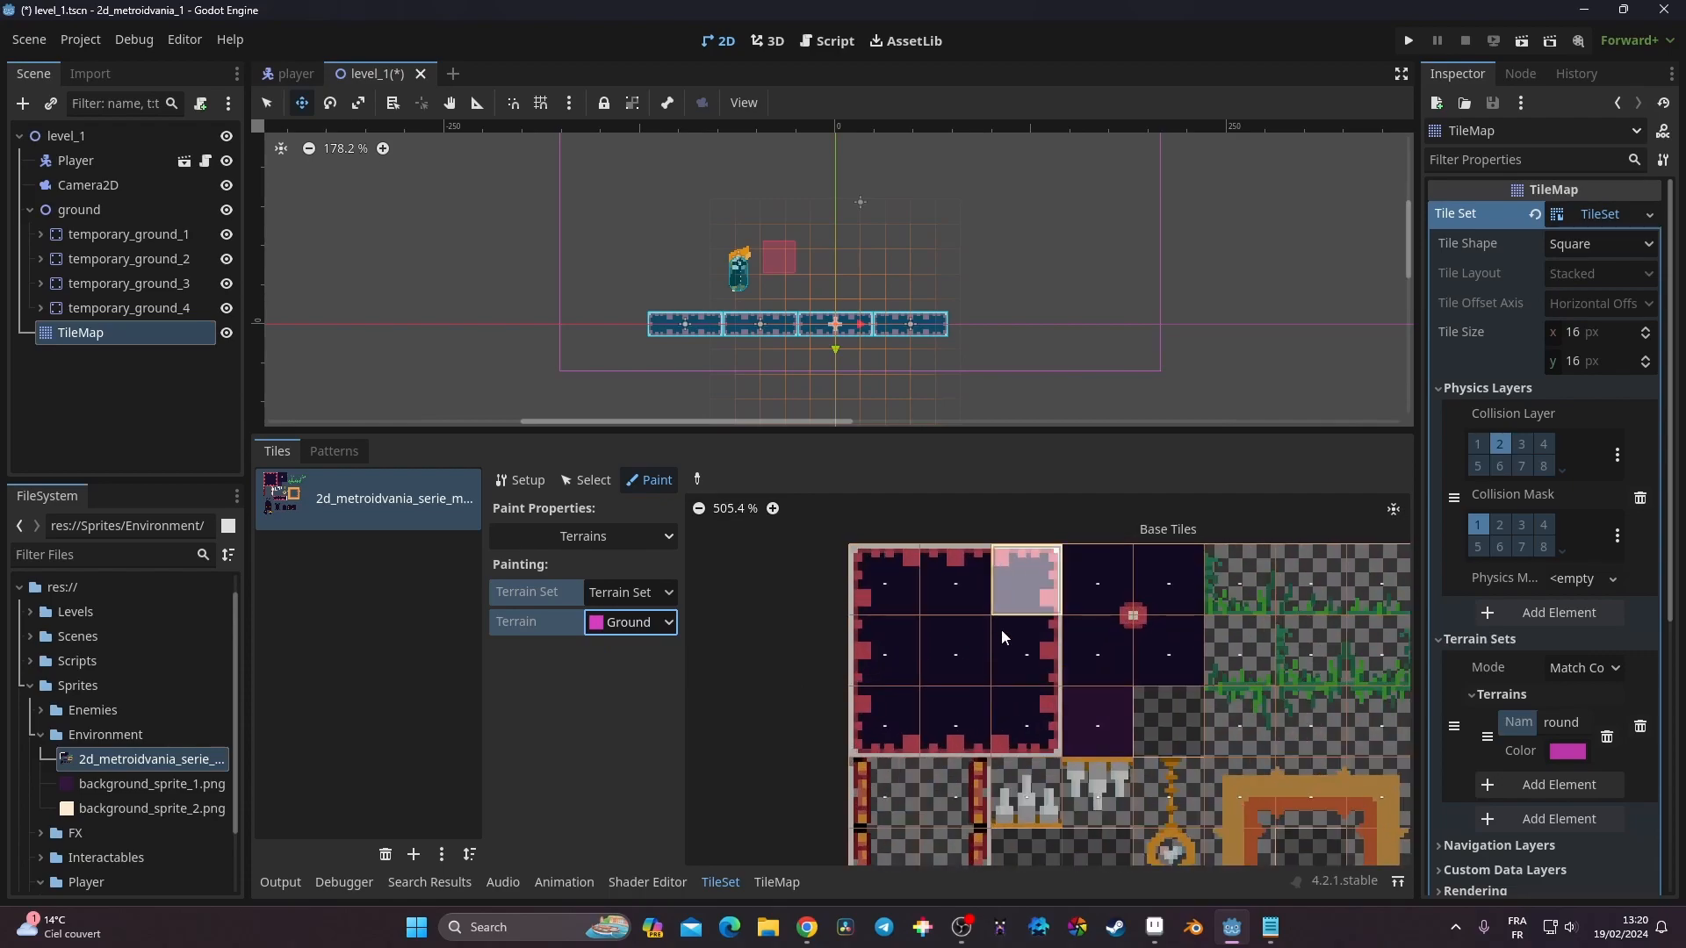
pyautogui.scroll(-3, 854, 691)
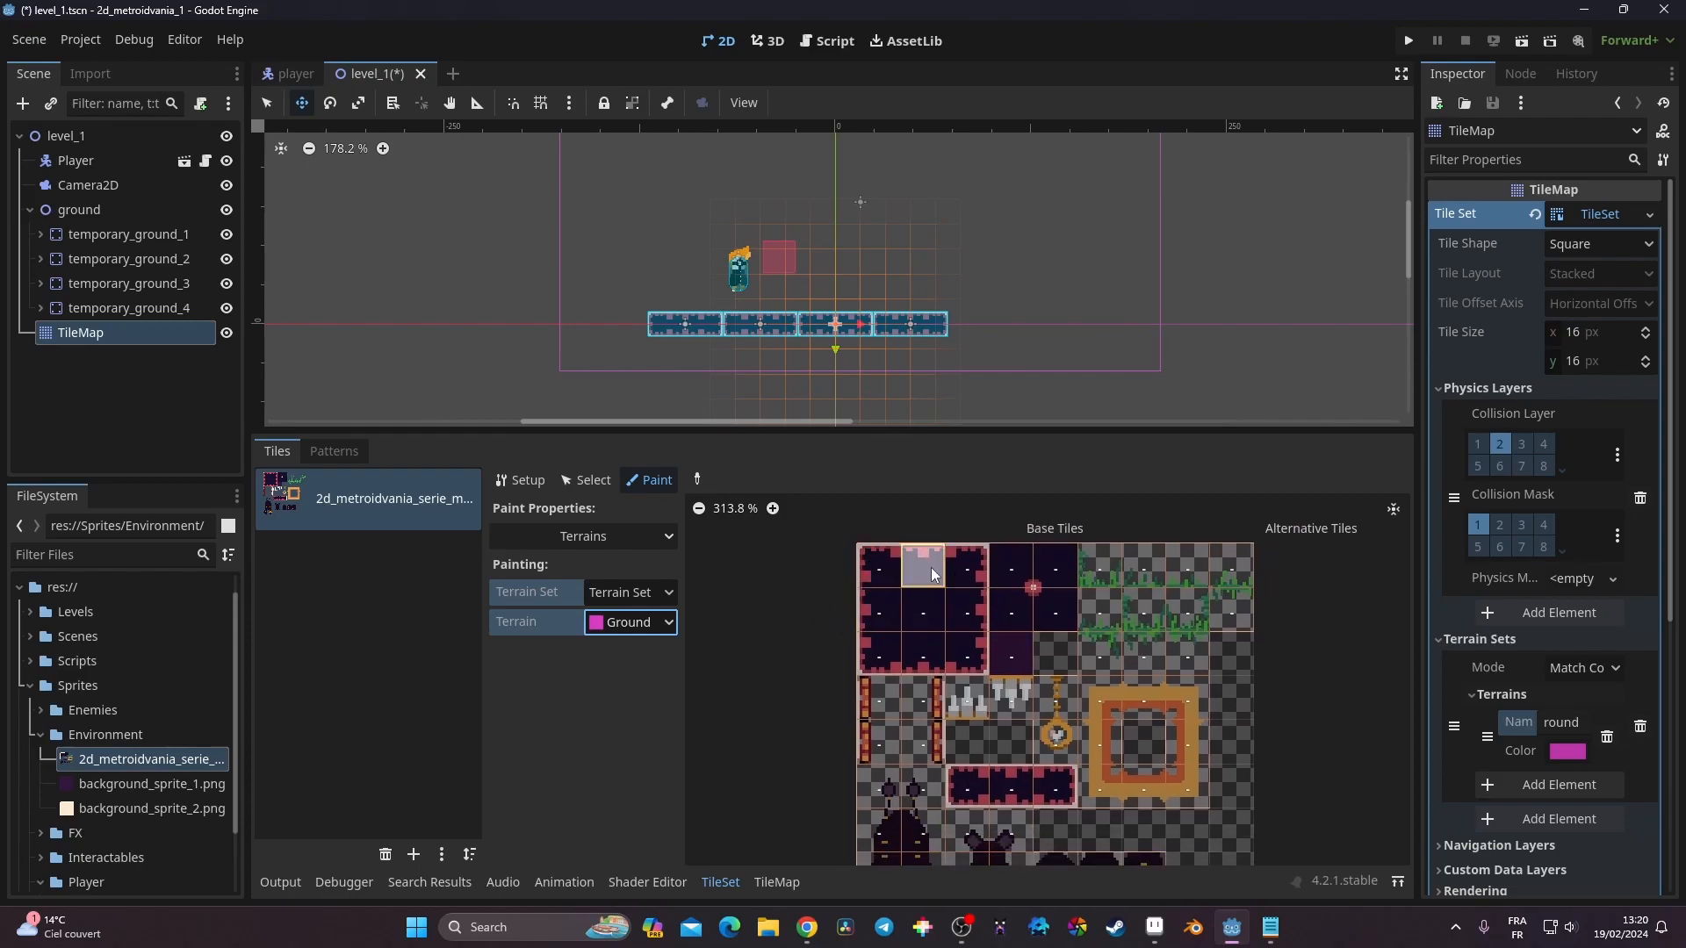
# Assign the Ground terrain to all tiles of the atlas's 3x3 bordered block and the adjacent 2x2 inner-corner tiles
pyautogui.scroll(3, 957, 602)
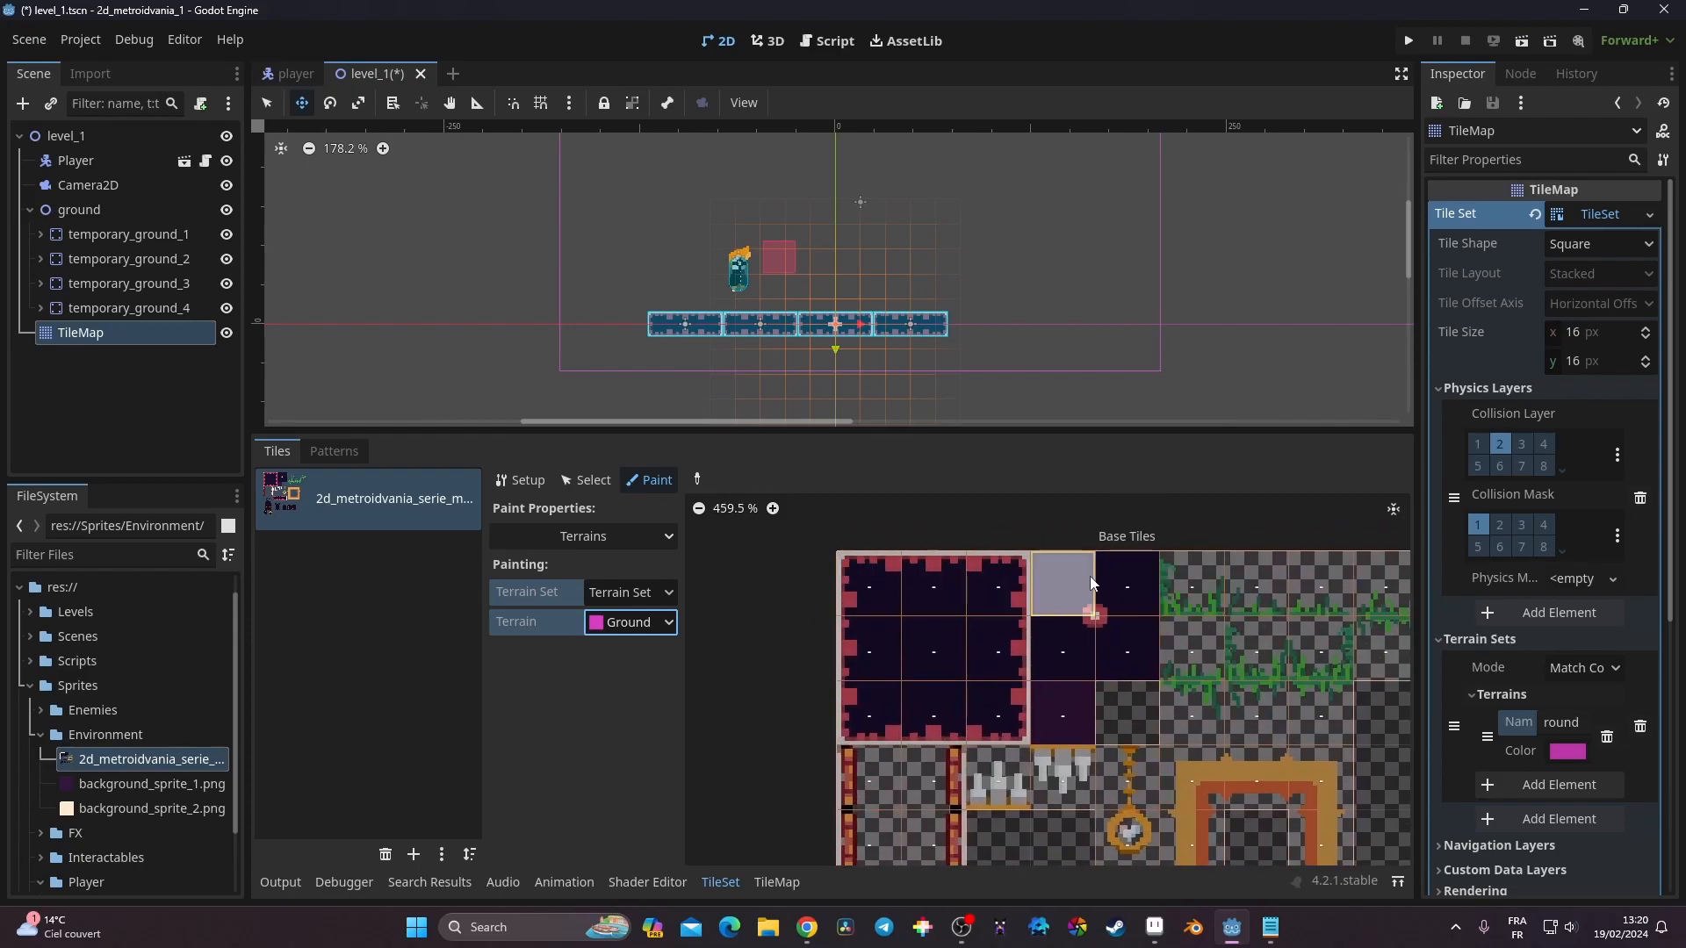
pyautogui.moveTo(845, 587); pyautogui.dragTo(1110, 588)
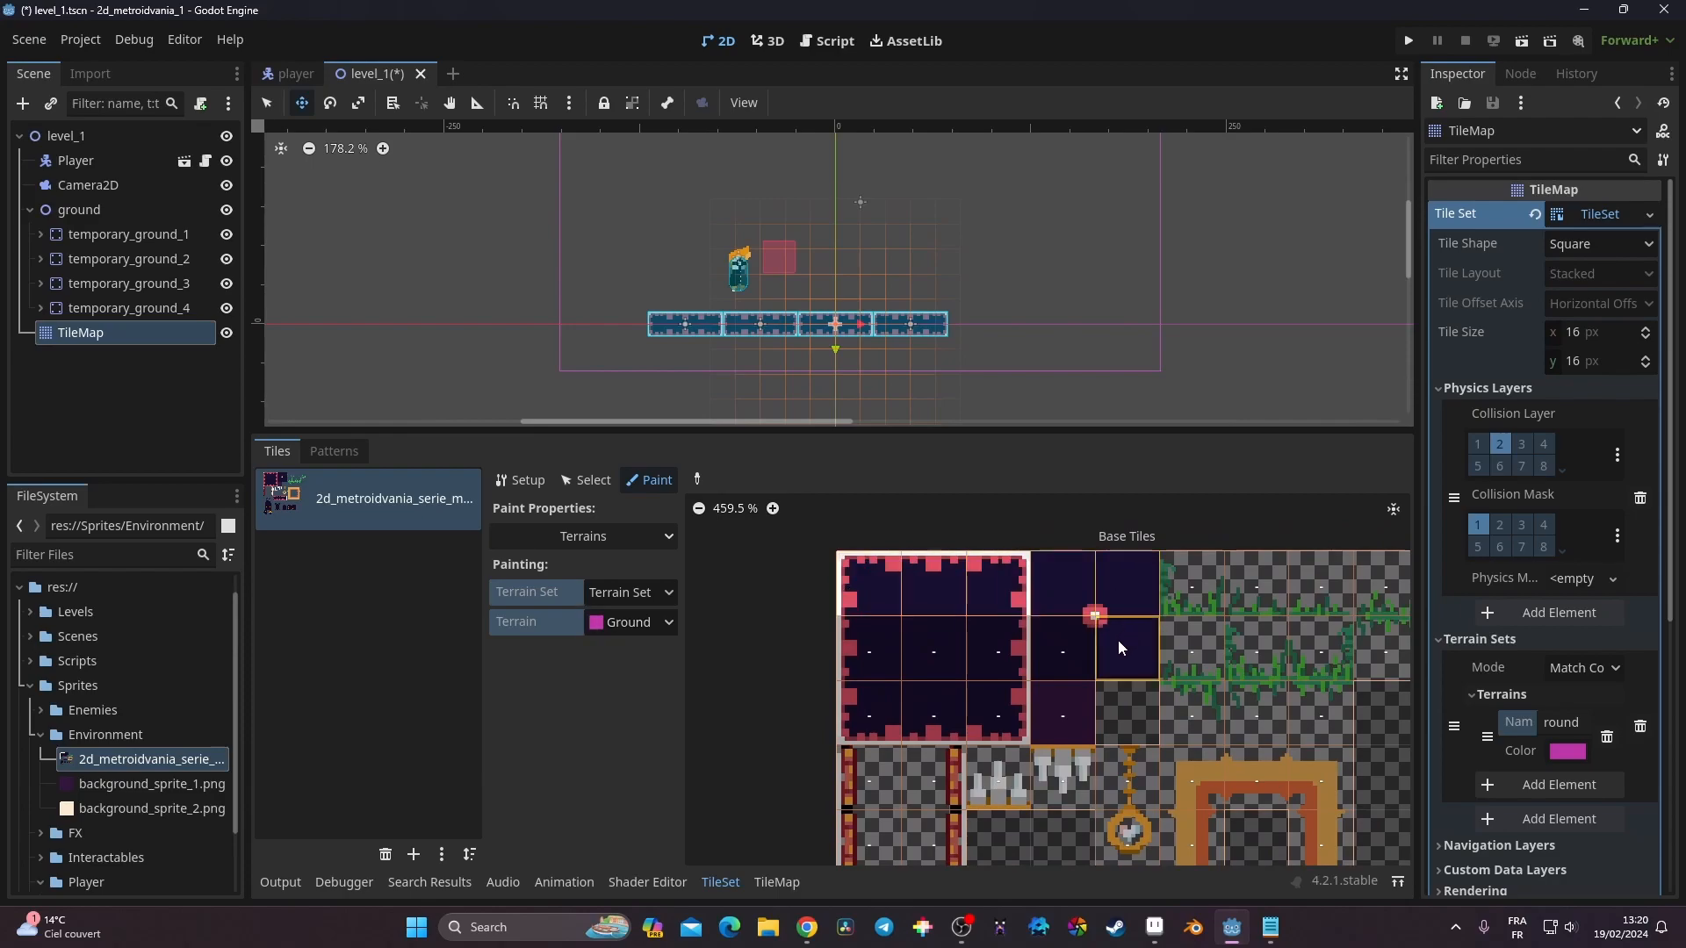
pyautogui.moveTo(904, 644)
pyautogui.mouseDown()
pyautogui.moveTo(923, 698)
pyautogui.moveTo(994, 697)
pyautogui.mouseUp()
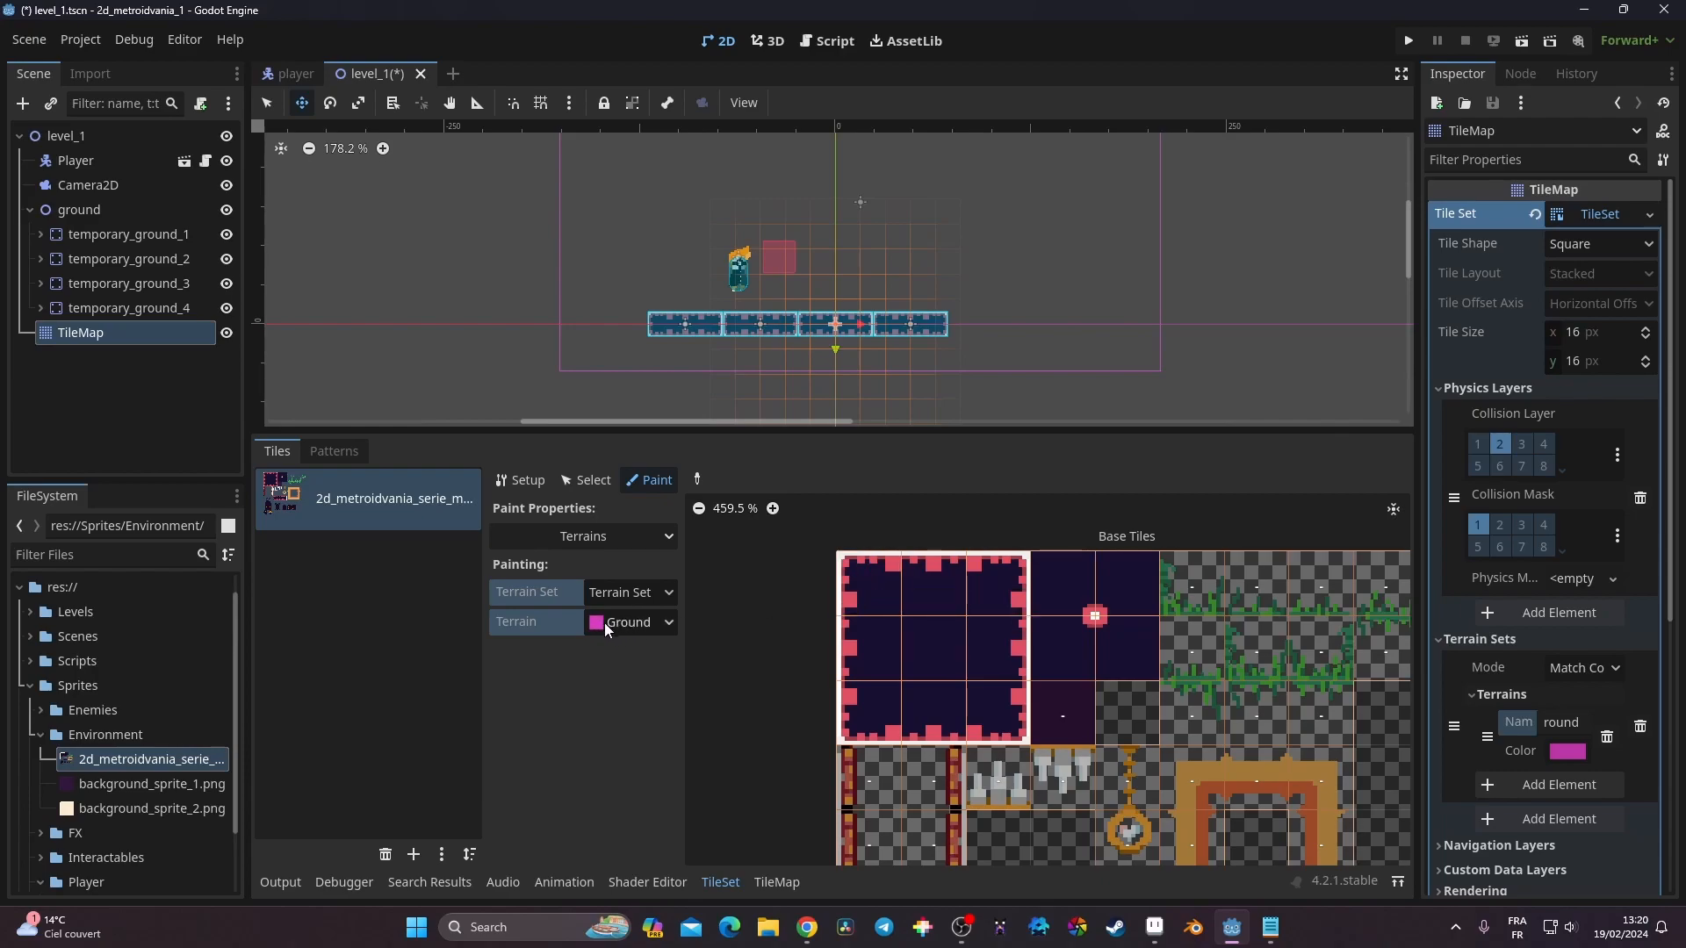
# Paint Ground peering bits on the 3x3 block except its outer border, and on the 2x2 tiles except around their shared centre corner
pyautogui.moveTo(876, 588)
pyautogui.mouseDown()
pyautogui.moveTo(999, 593)
pyautogui.moveTo(994, 625)
pyautogui.mouseUp()
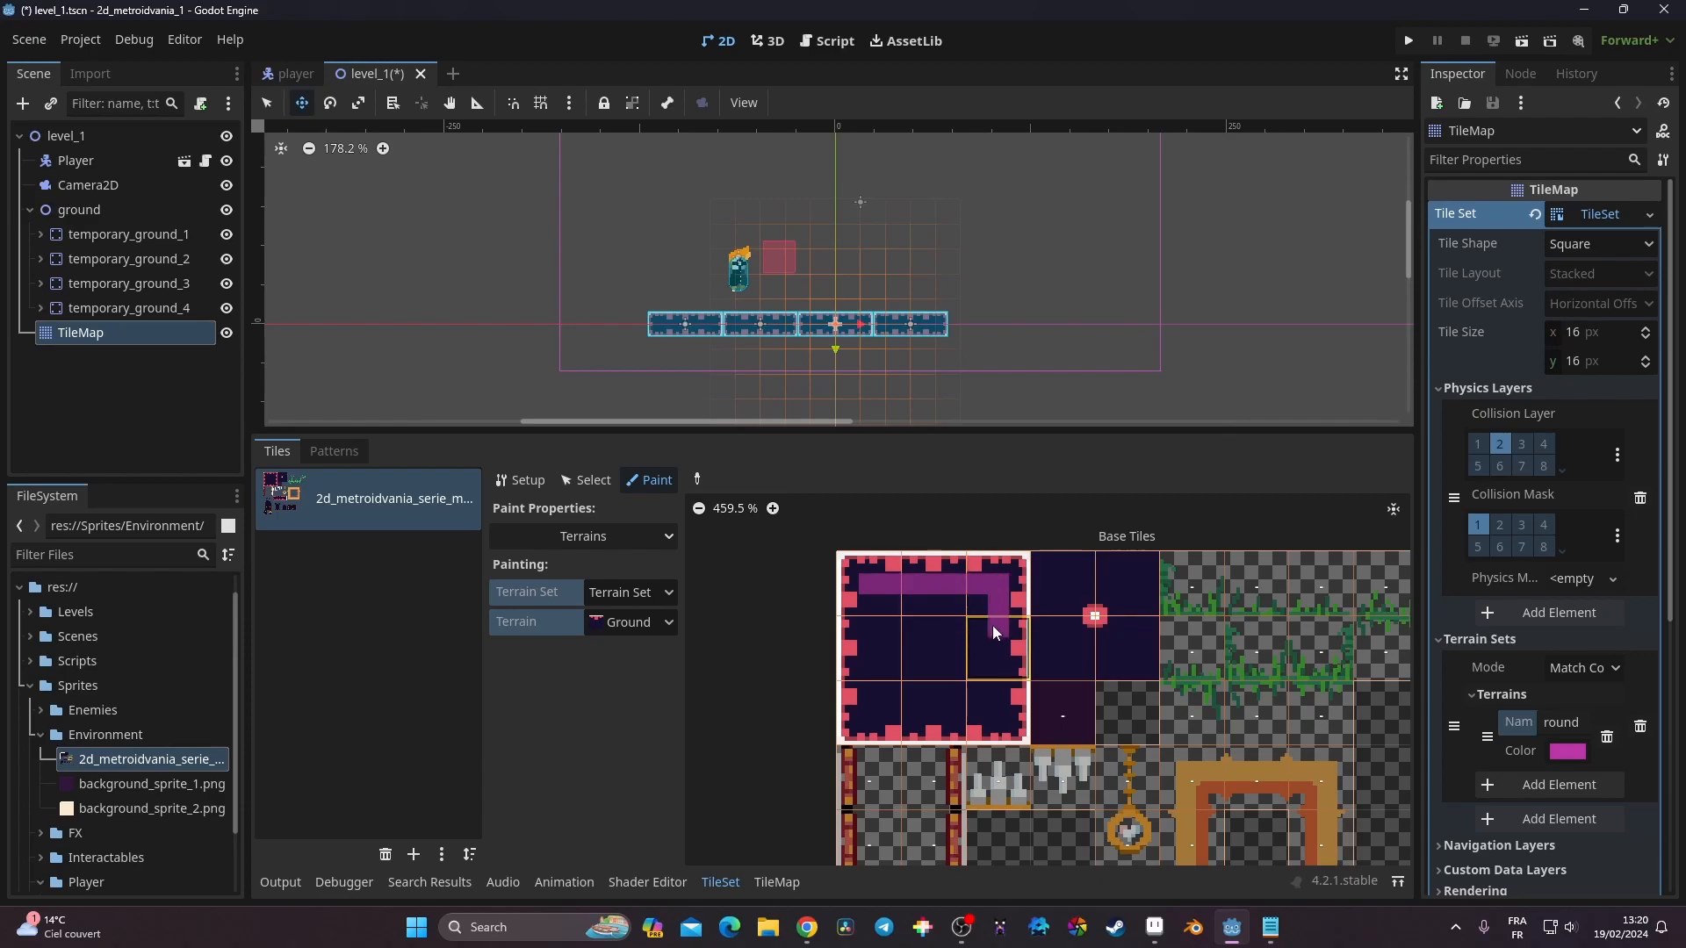
pyautogui.moveTo(994, 709)
pyautogui.mouseDown()
pyautogui.moveTo(873, 712)
pyautogui.moveTo(861, 631)
pyautogui.moveTo(985, 610)
pyautogui.moveTo(968, 688)
pyautogui.moveTo(893, 692)
pyautogui.moveTo(889, 634)
pyautogui.moveTo(973, 629)
pyautogui.moveTo(961, 657)
pyautogui.mouseUp()
pyautogui.click(913, 645)
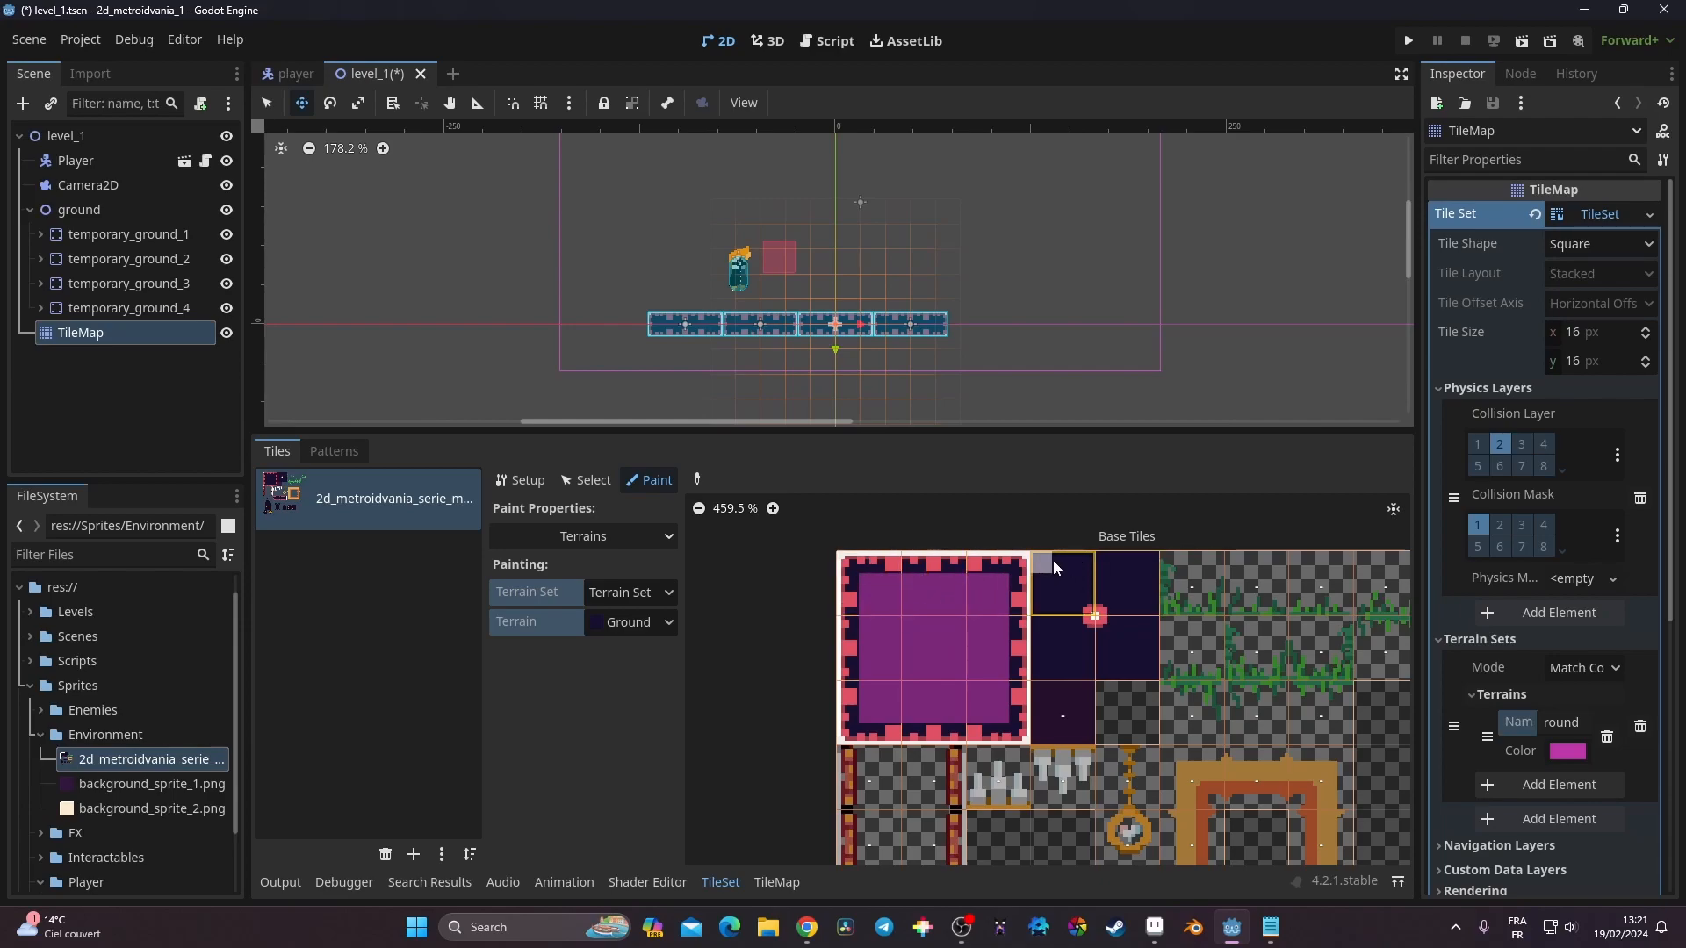
pyautogui.moveTo(1045, 661); pyautogui.dragTo(1045, 606)
pyautogui.moveTo(1060, 669)
pyautogui.mouseDown()
pyautogui.moveTo(1105, 672)
pyautogui.moveTo(1137, 606)
pyautogui.moveTo(1072, 562)
pyautogui.moveTo(1061, 600)
pyautogui.moveTo(1131, 631)
pyautogui.mouseUp()
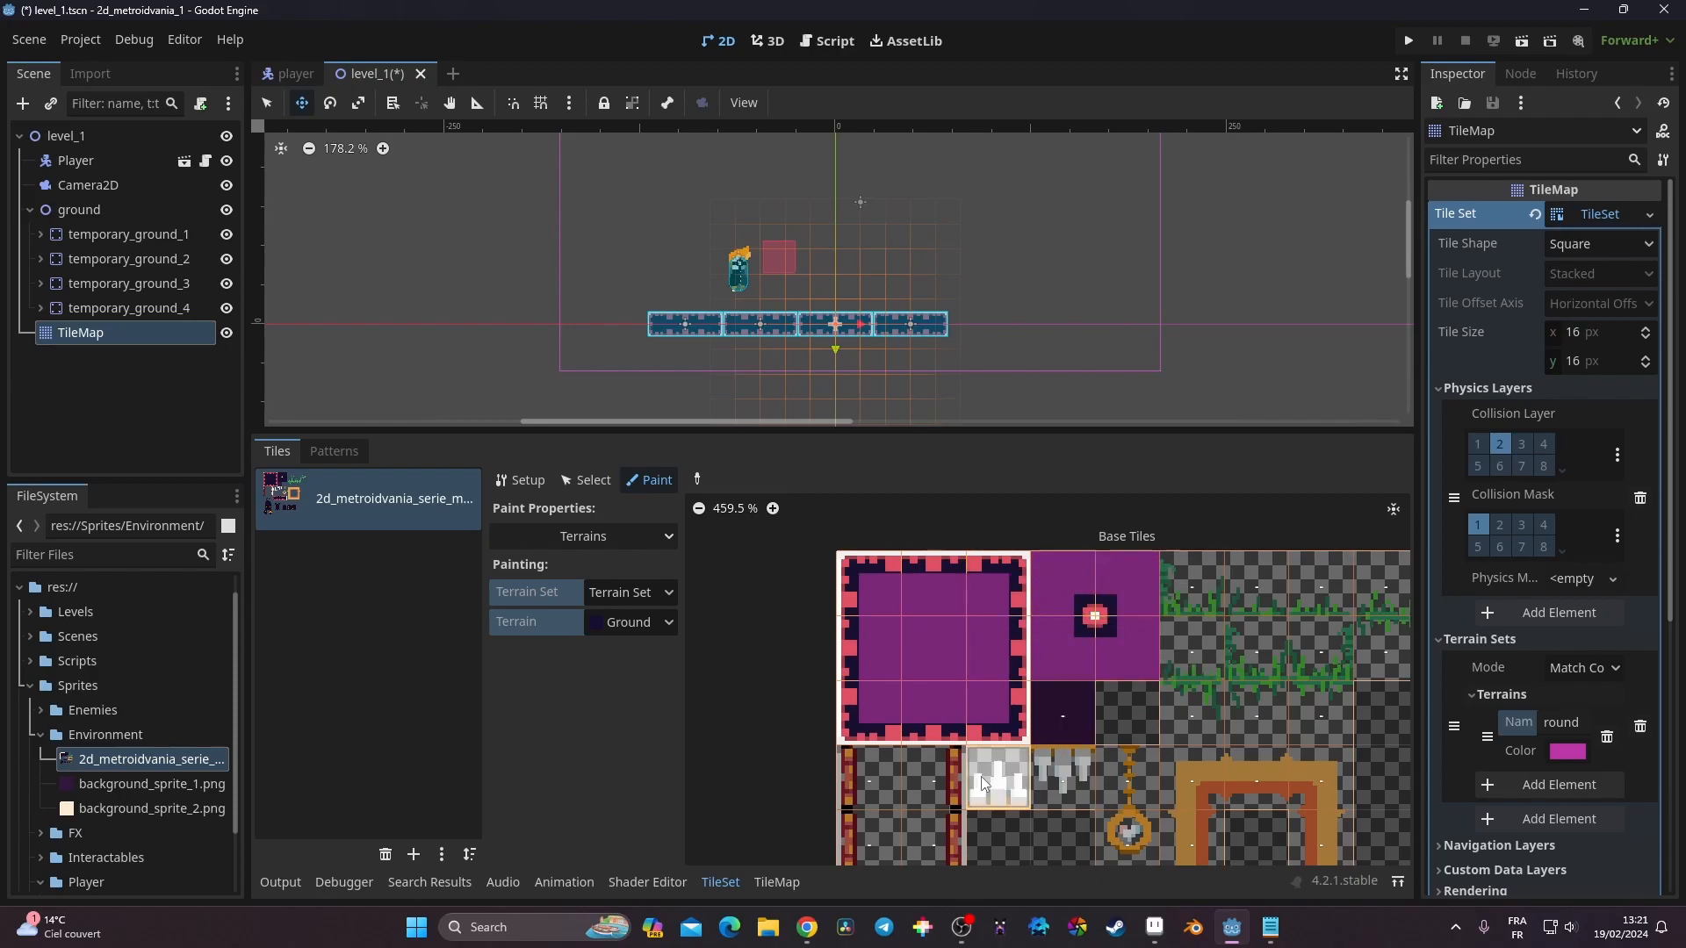
# Switch from TileSet editing to TileMap terrain painting and select the Ground terrain of Terrain Set 0
pyautogui.click(779, 884)
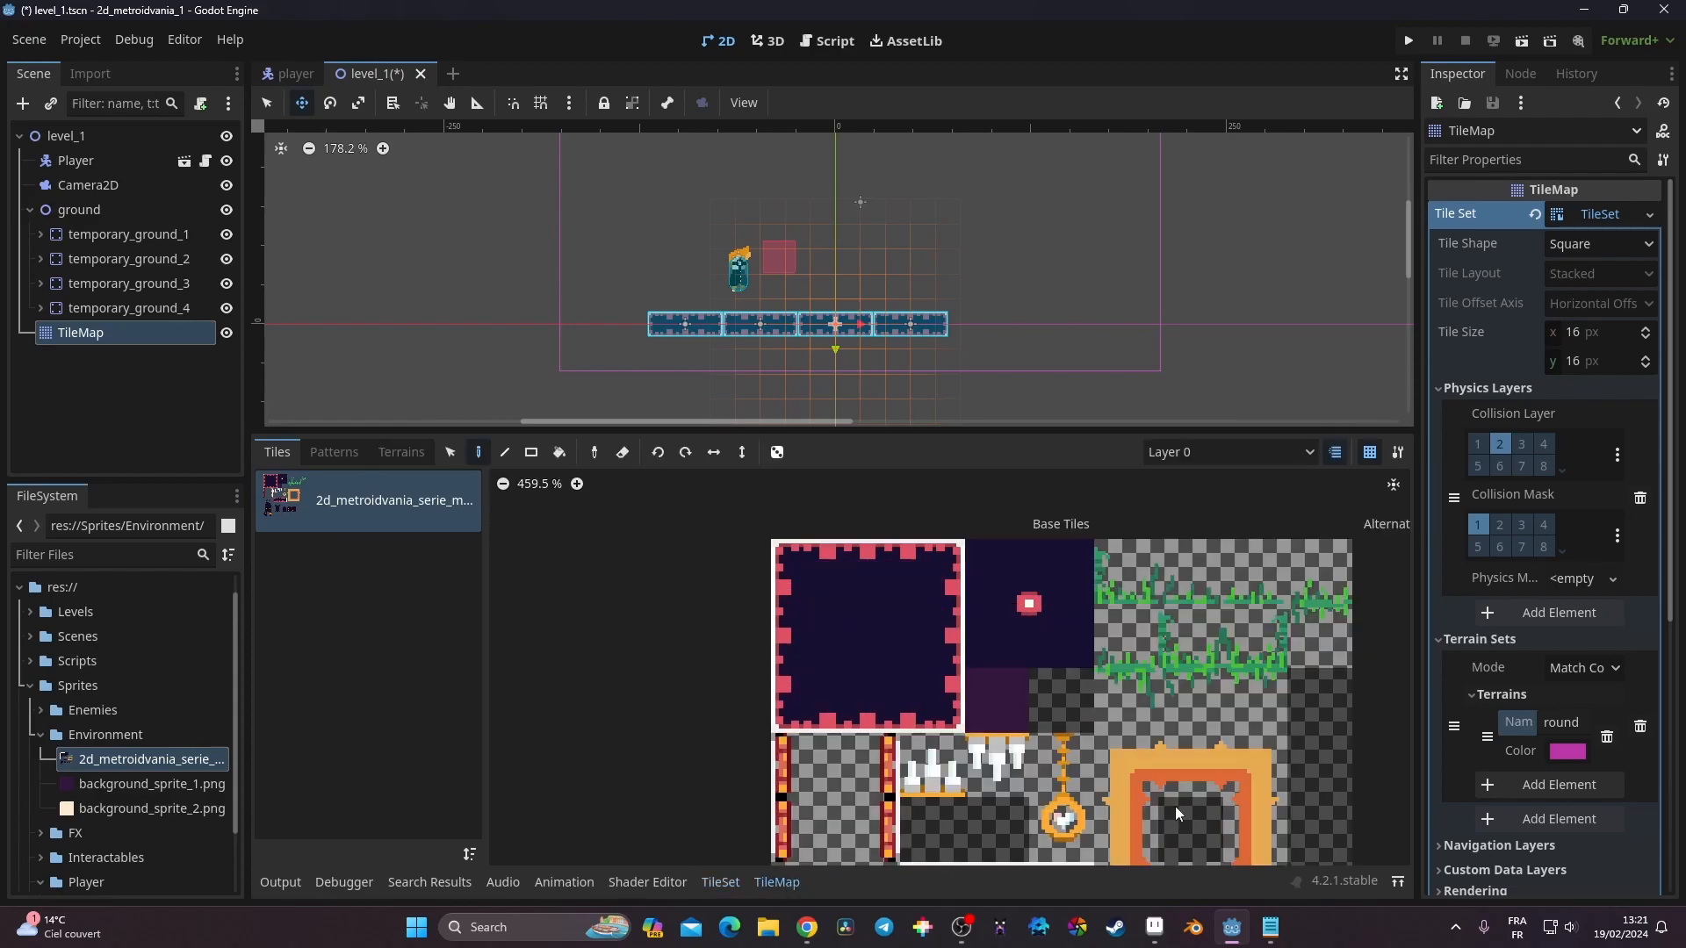
pyautogui.click(400, 452)
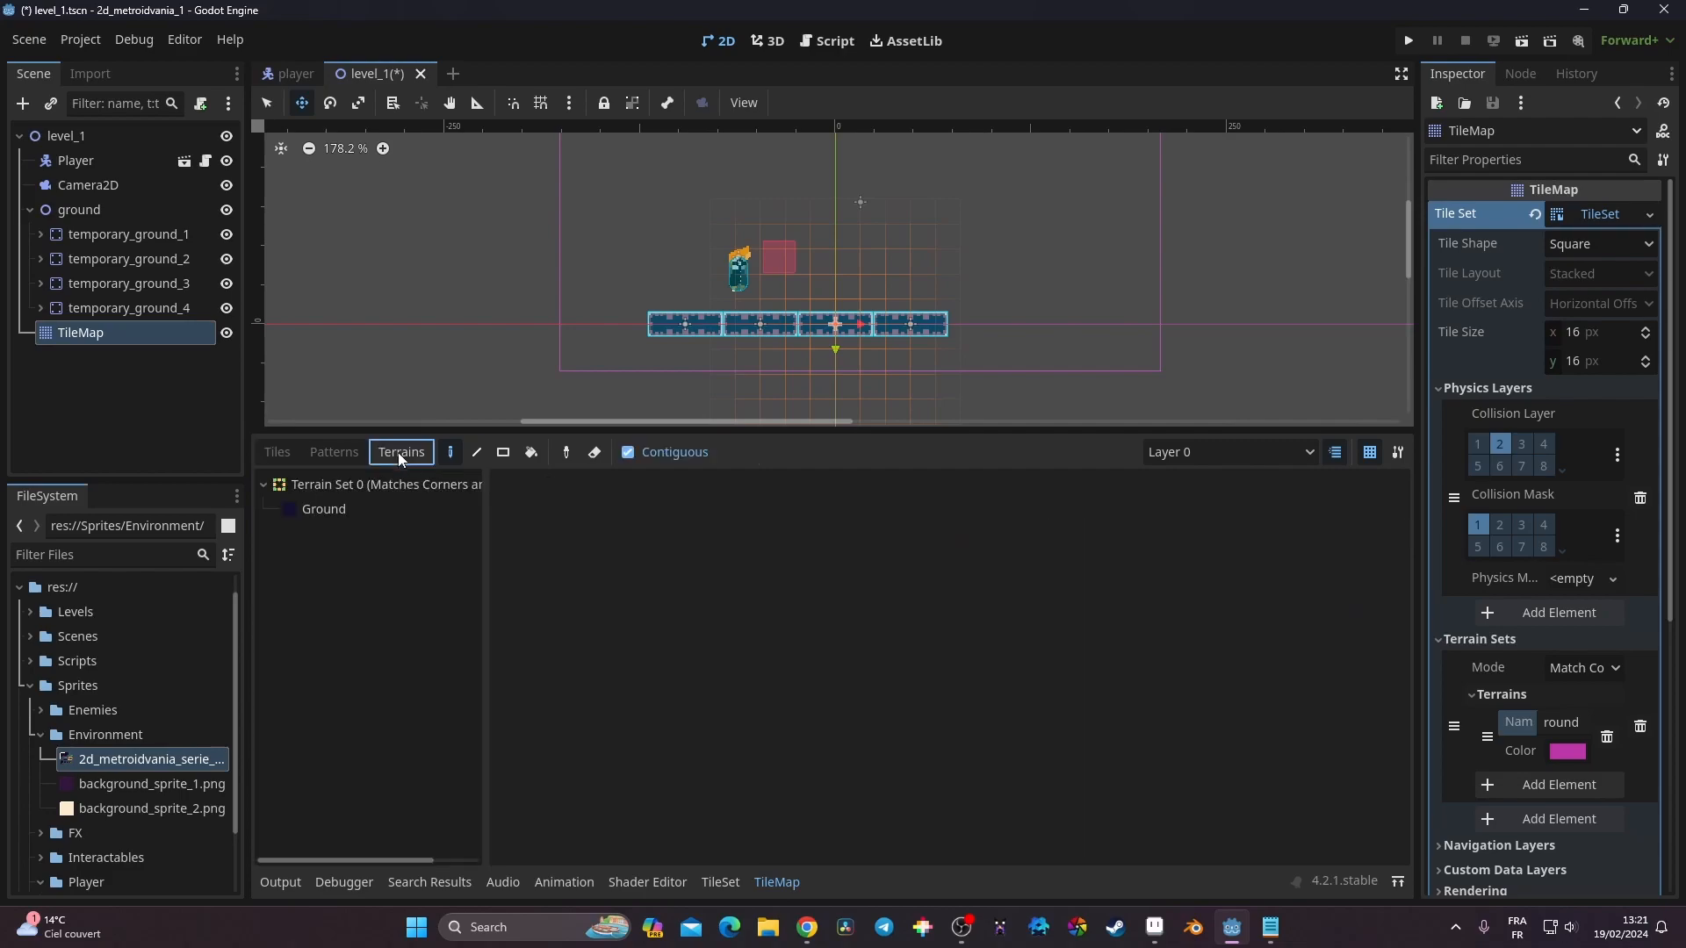
pyautogui.click(328, 508)
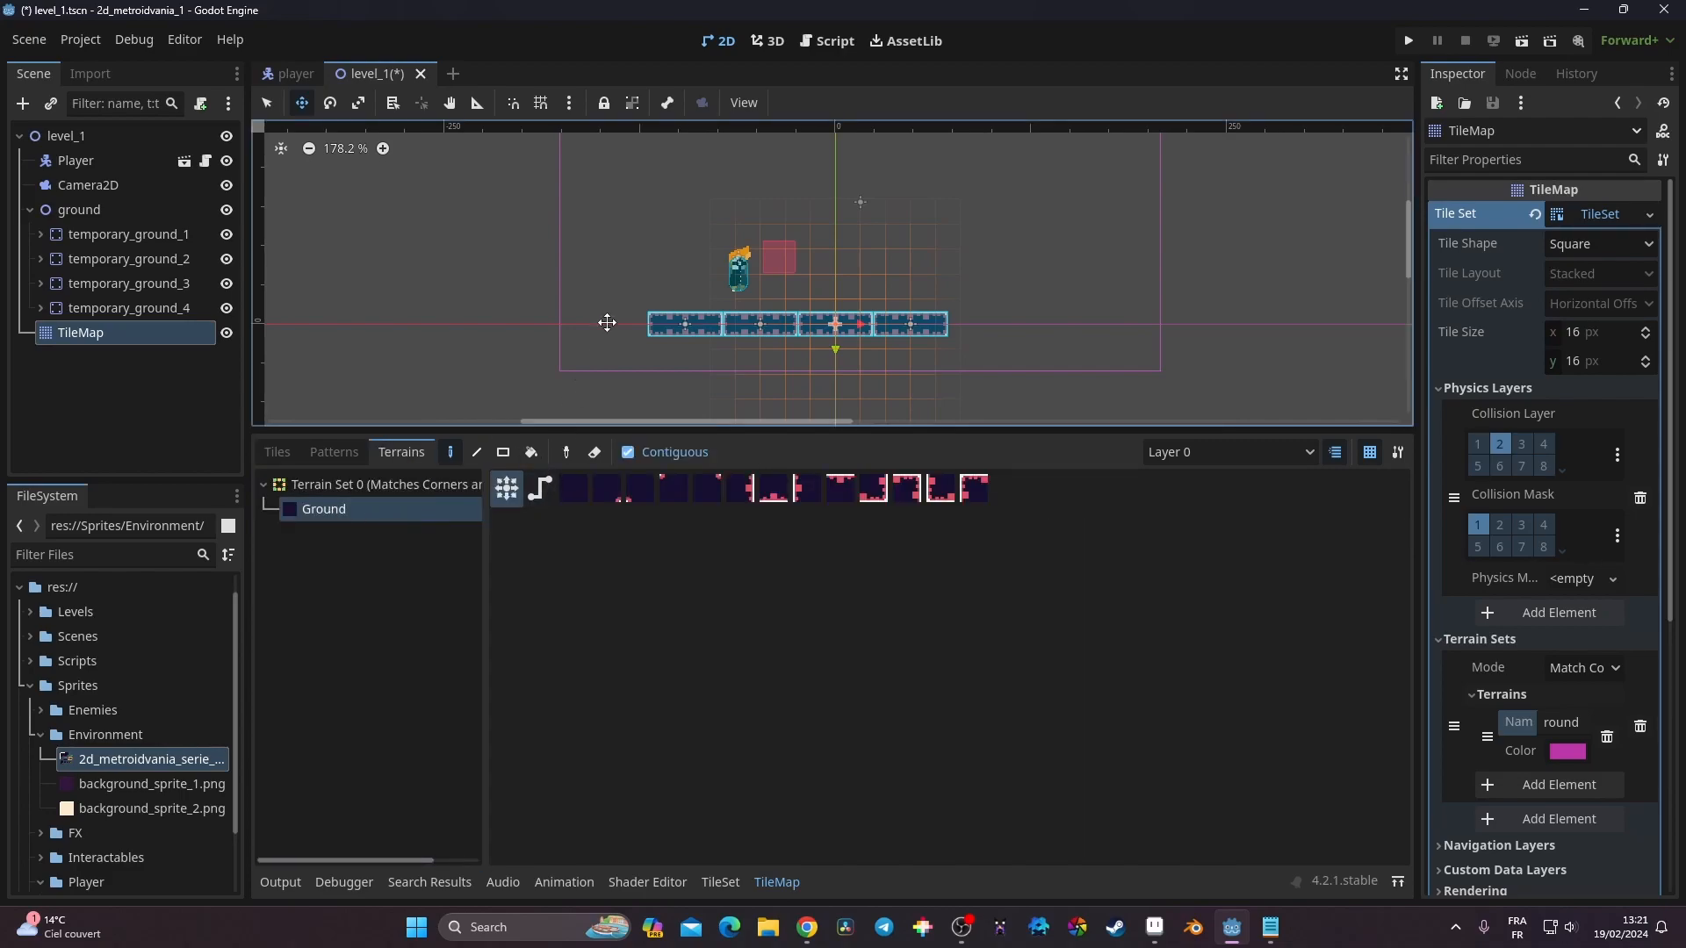
pyautogui.scroll(-1, 587, 403)
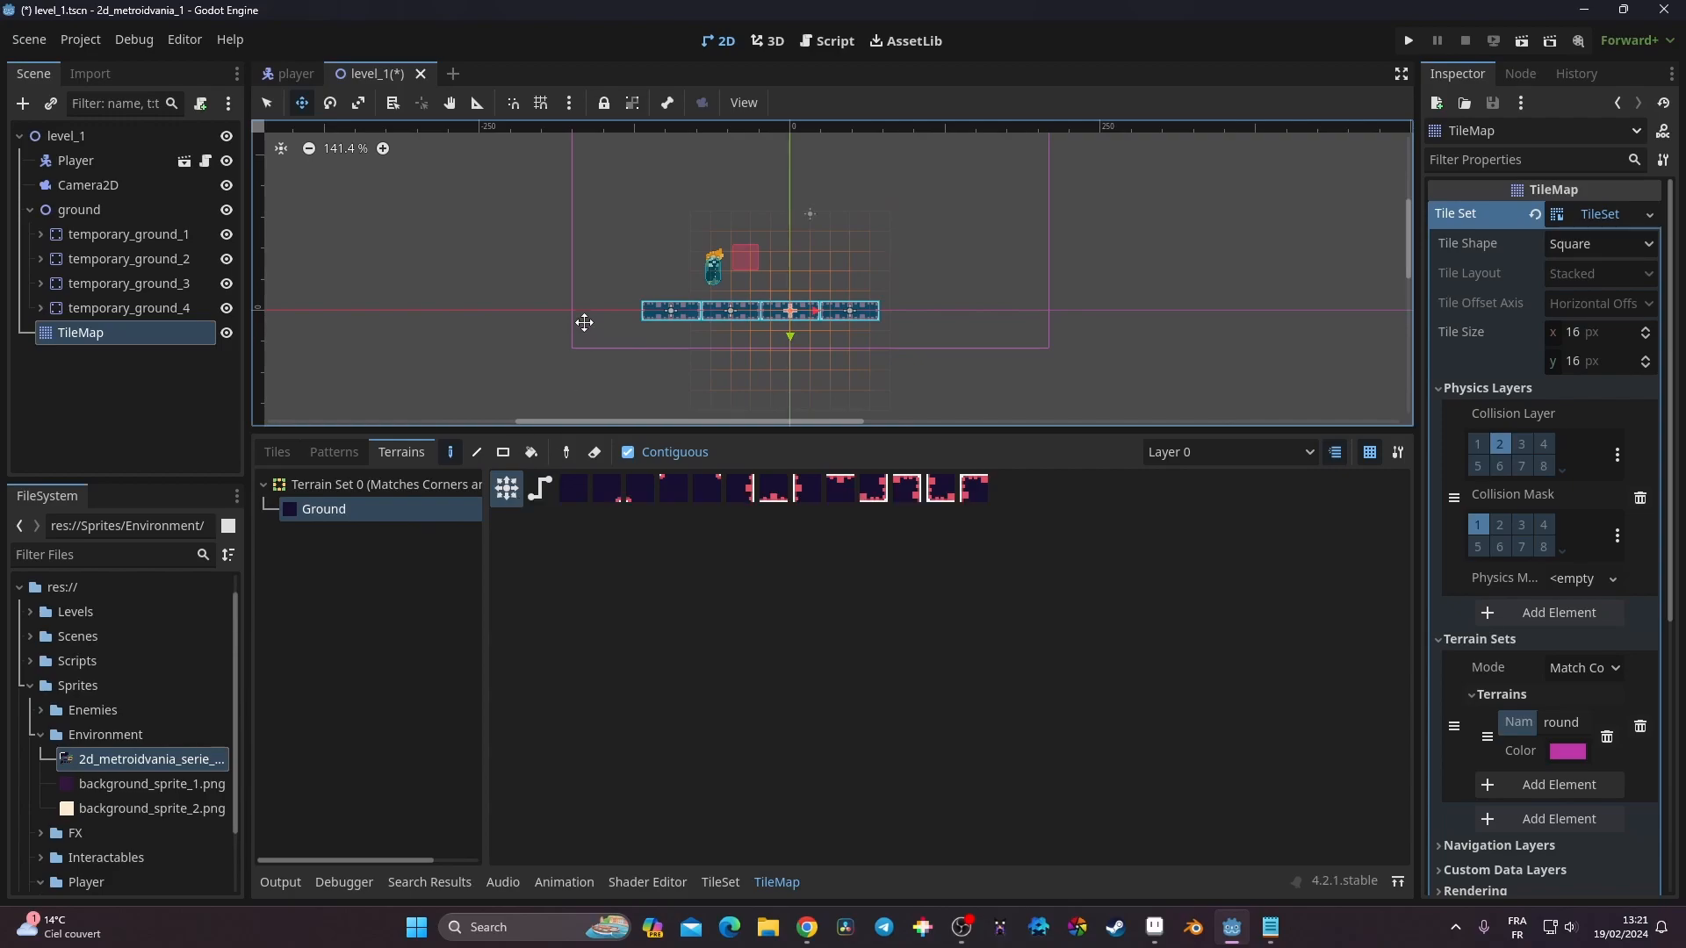
# Delete the ground node together with its four temporary_ground children from the level_1 scene
pyautogui.click(77, 215)
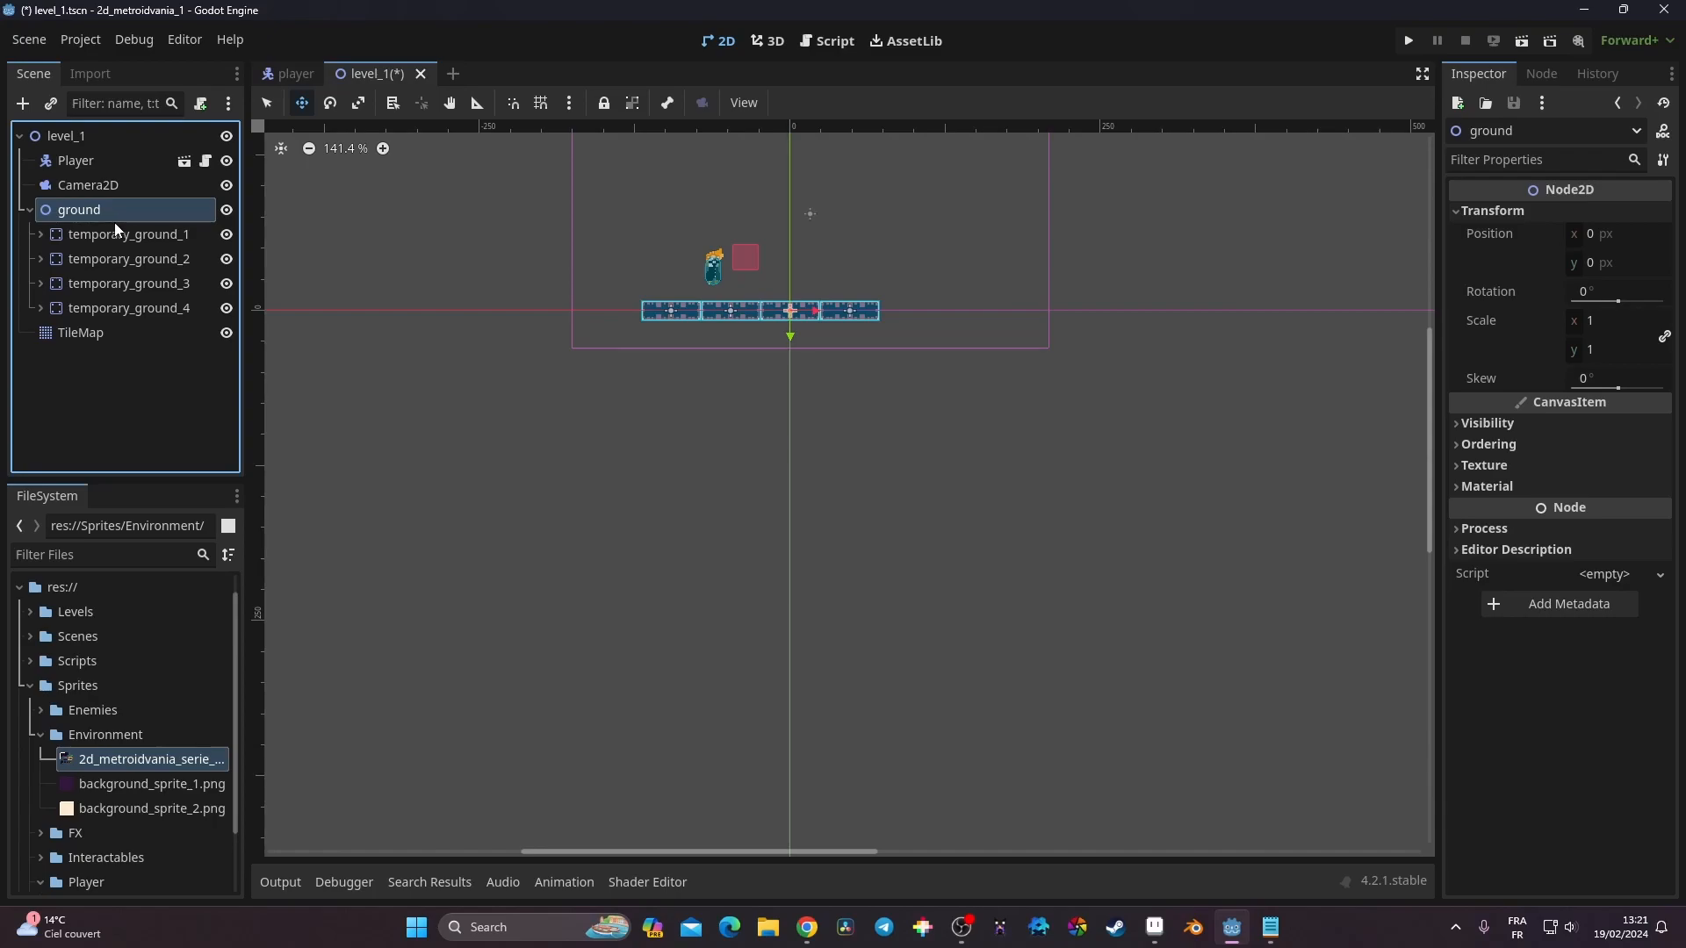
pyautogui.press('Delete')
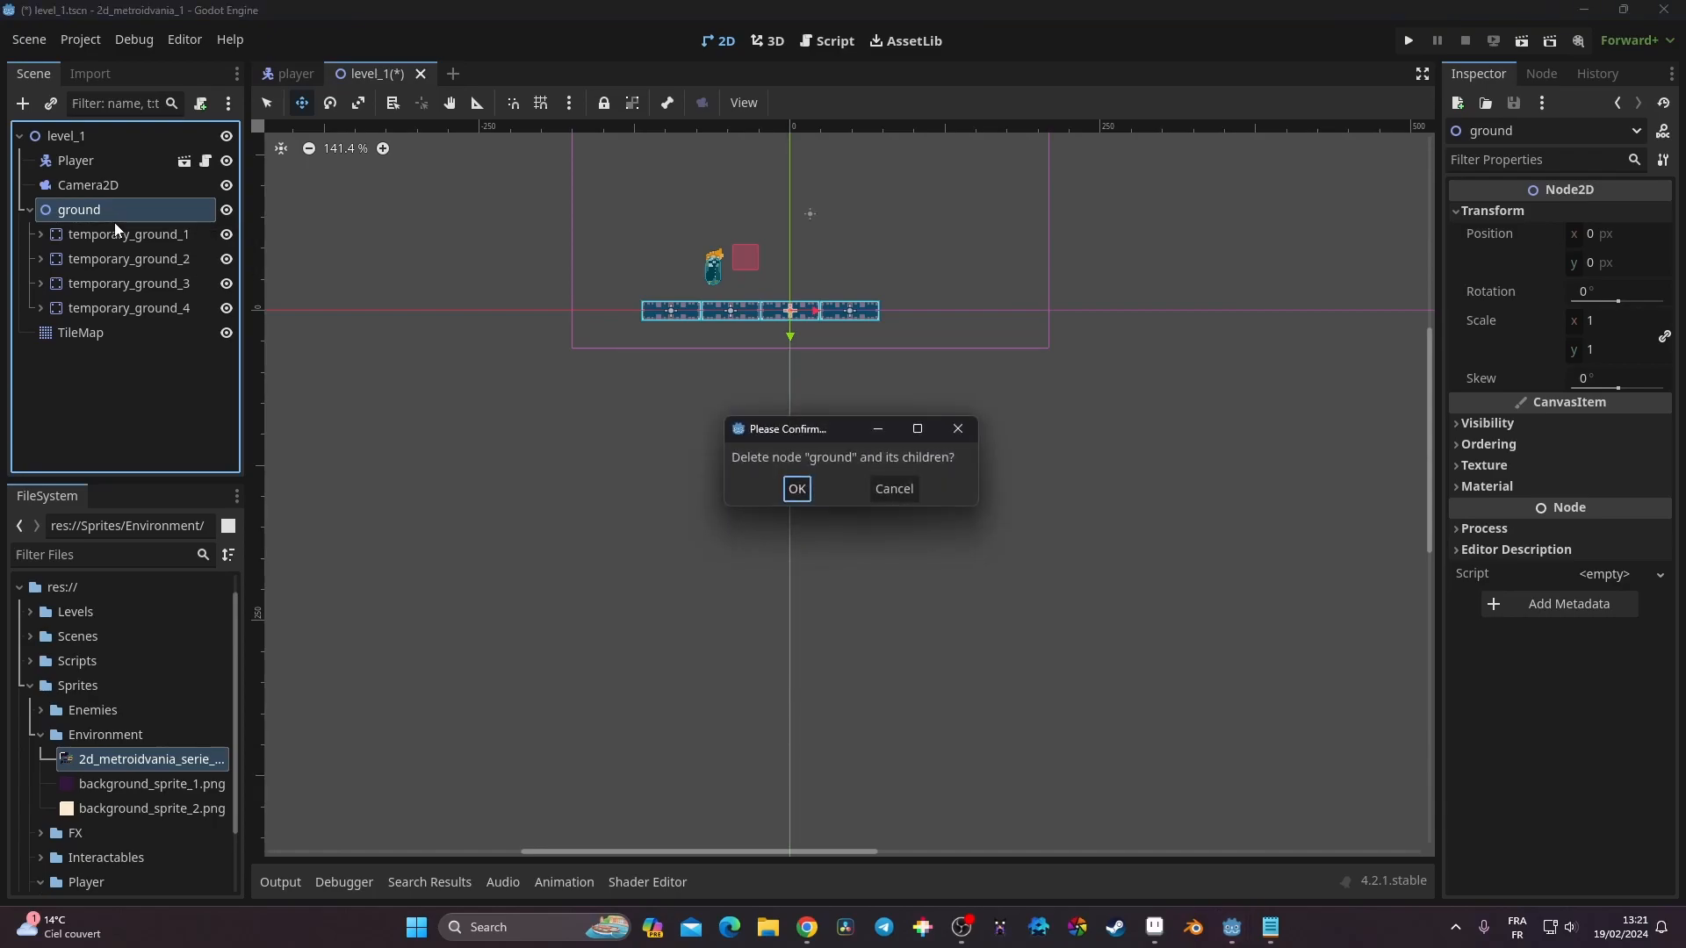
pyautogui.press('Return')
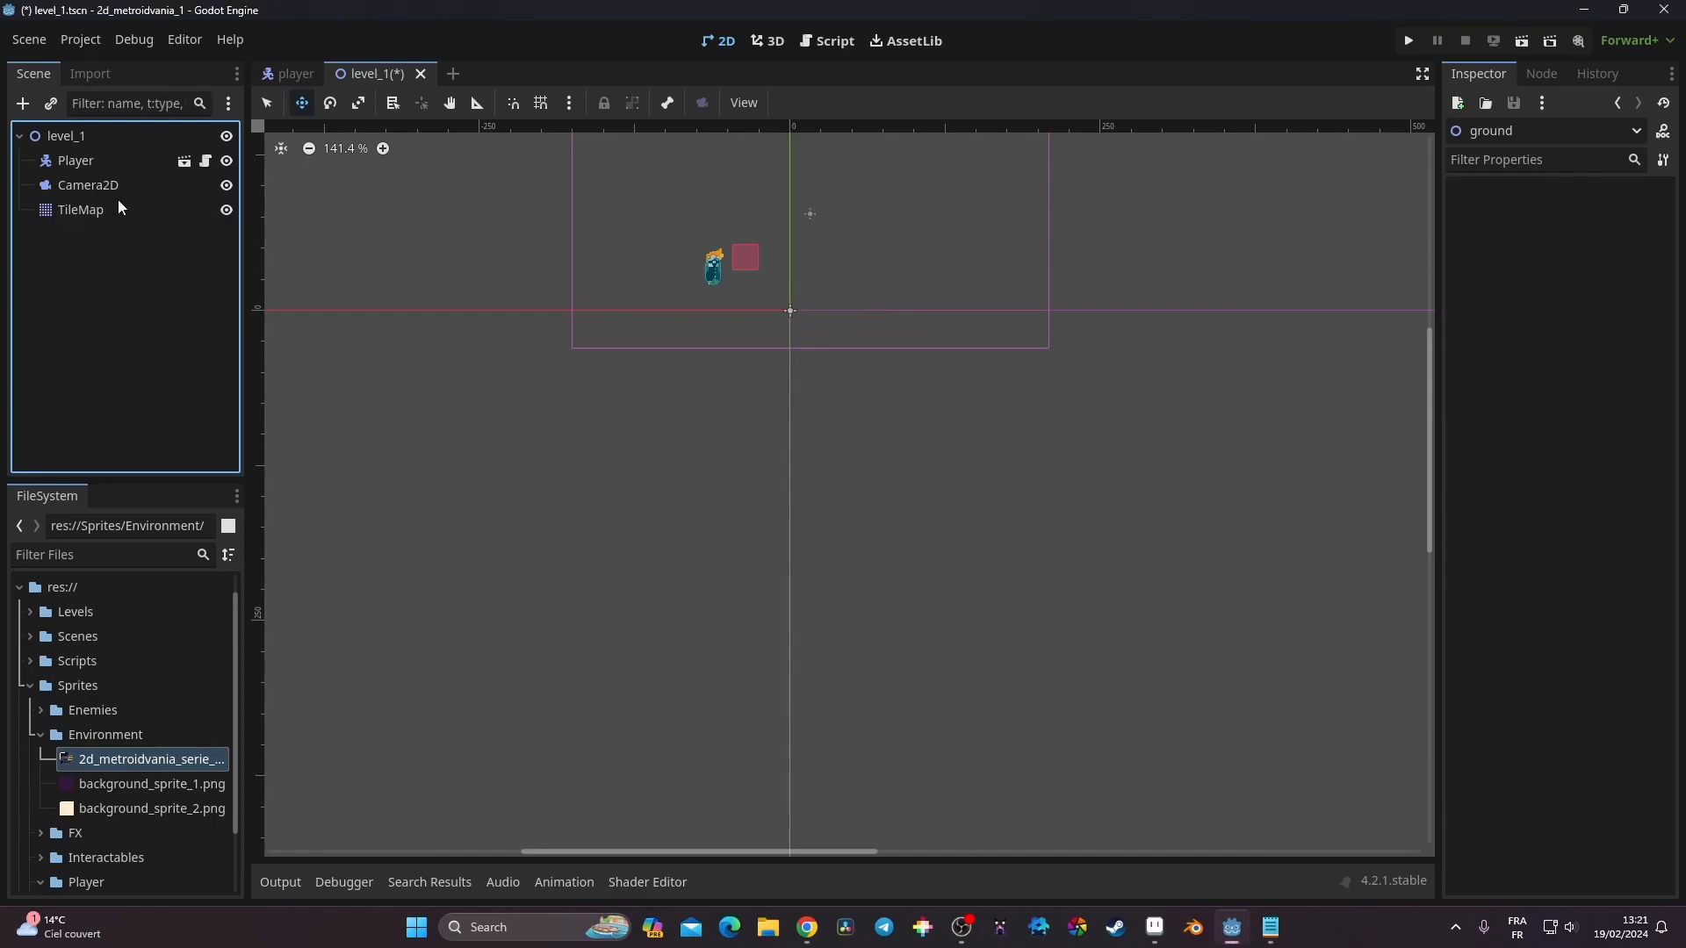
# Fill a rectangular Ground terrain floor about 27 tiles wide beneath the player on the TileMap
pyautogui.click(97, 210)
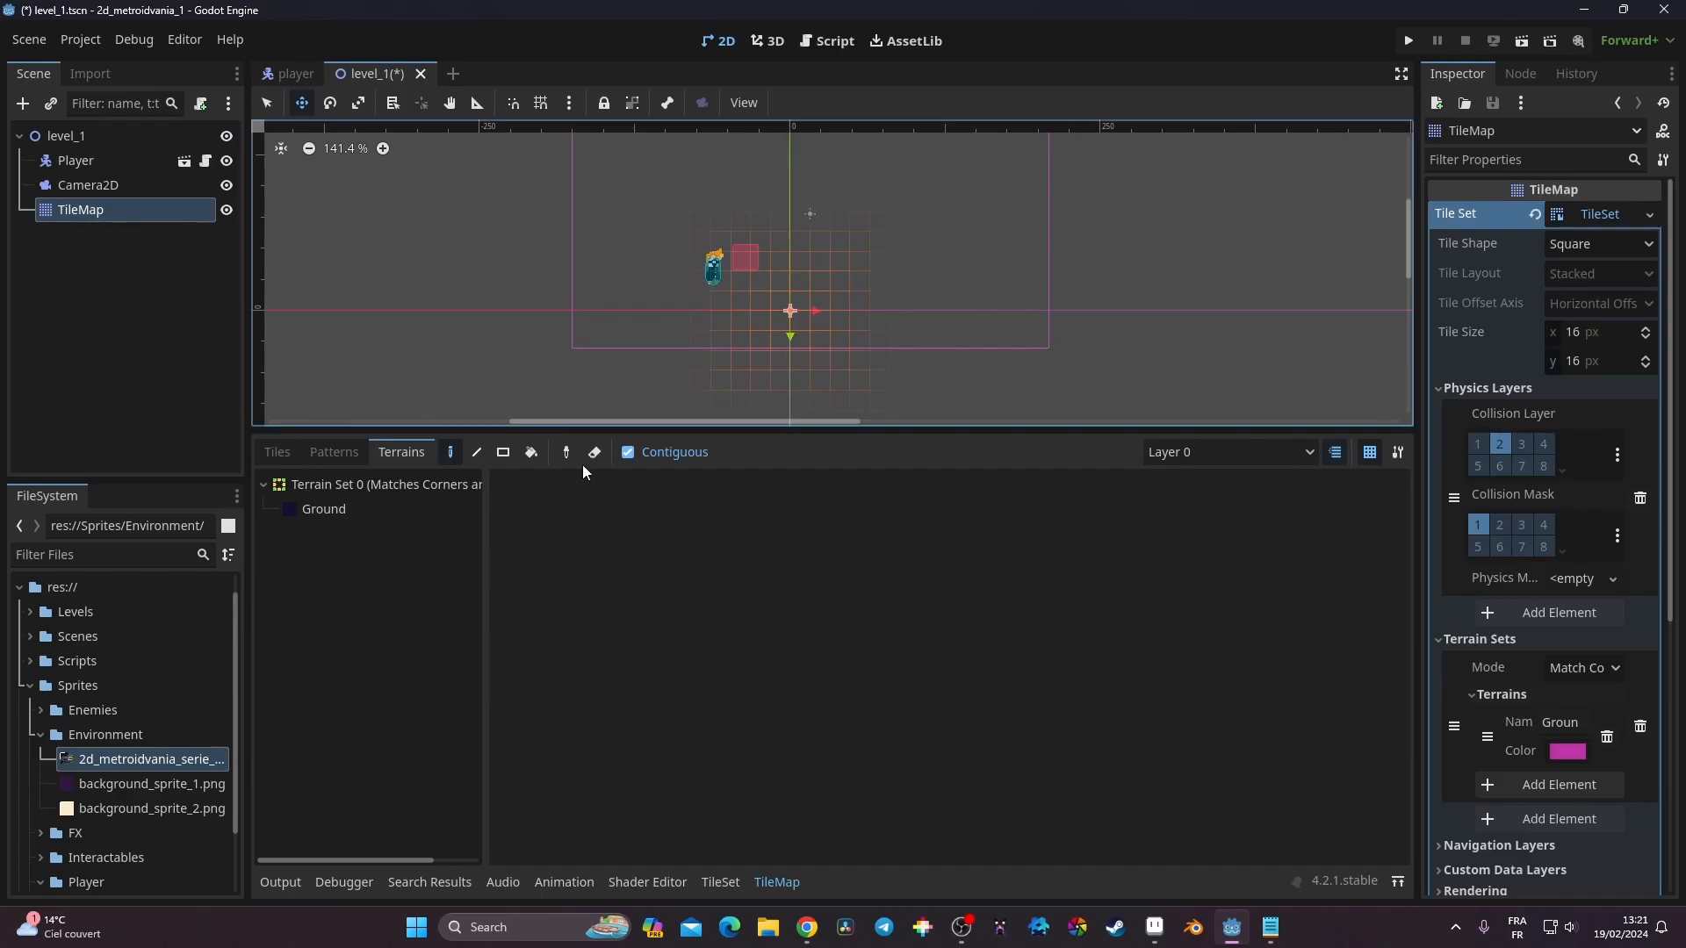
pyautogui.click(503, 453)
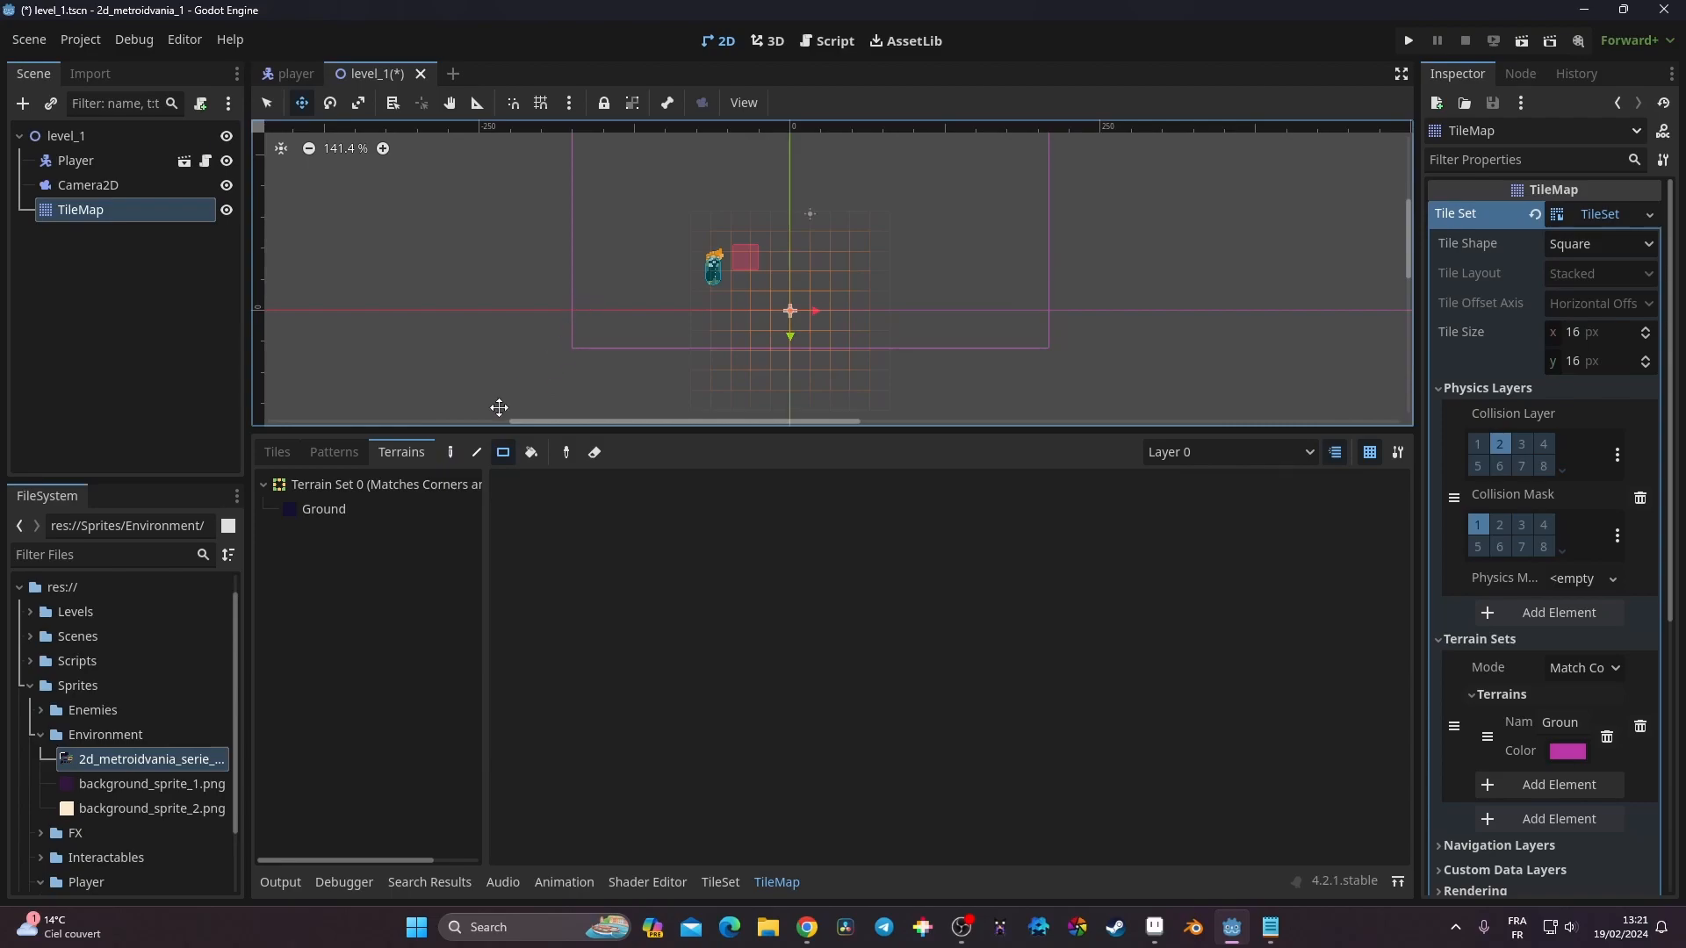
pyautogui.click(303, 510)
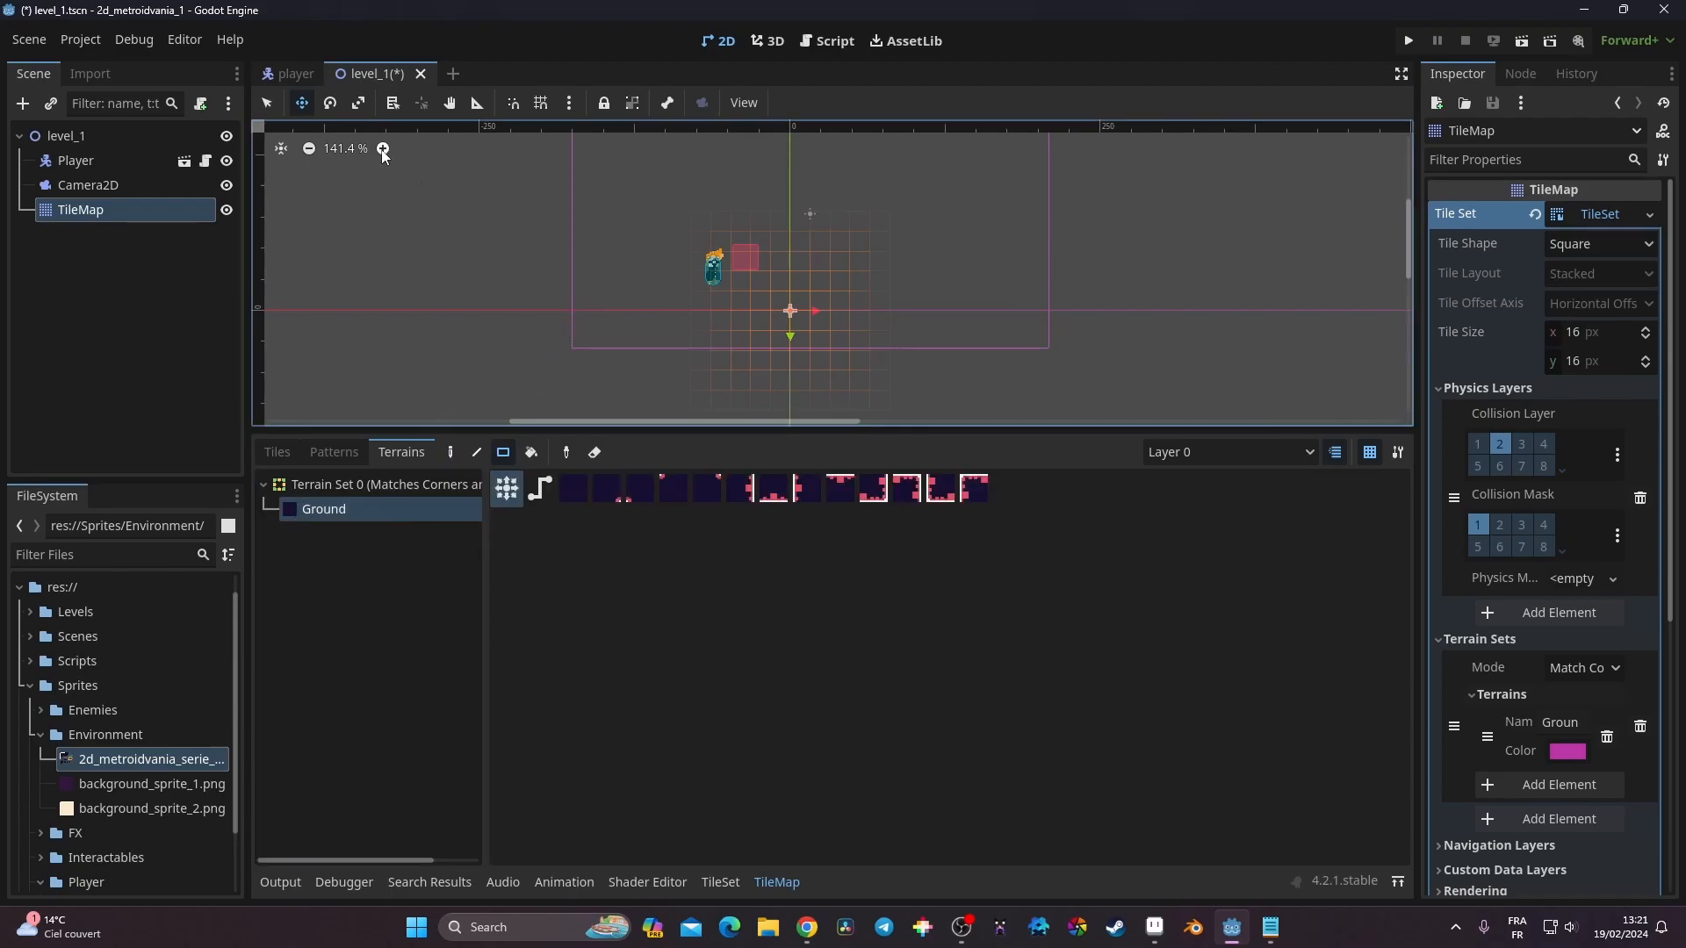
pyautogui.click(267, 104)
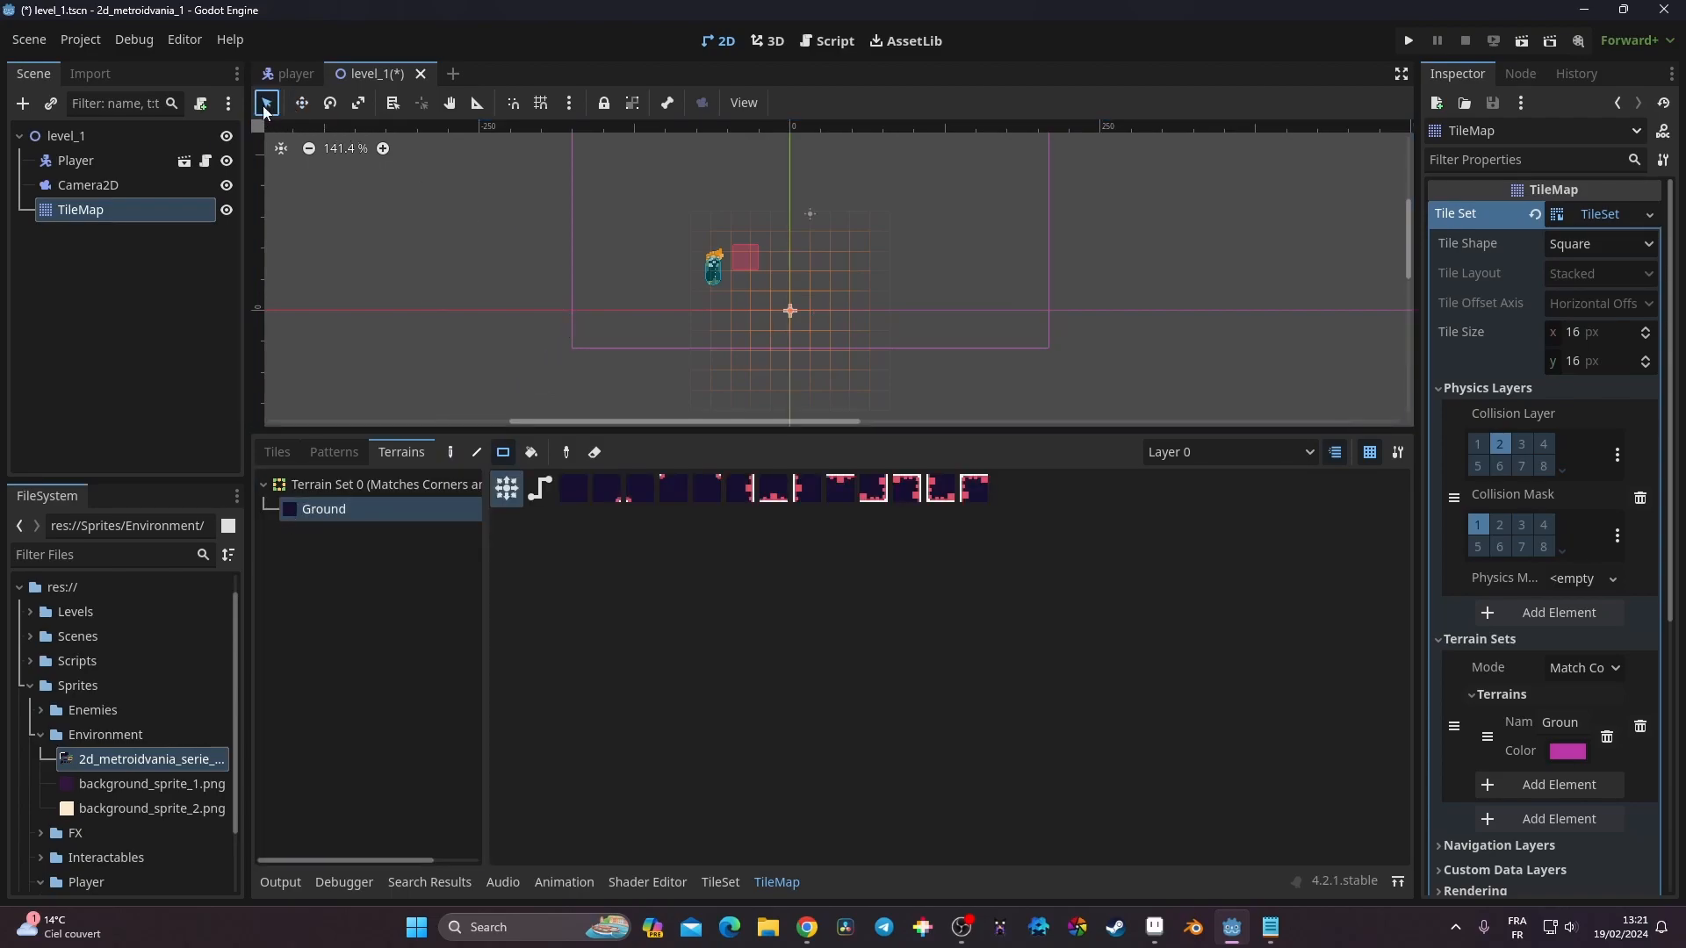
pyautogui.moveTo(555, 298); pyautogui.dragTo(1069, 380)
pyautogui.scroll(1, 776, 253)
pyautogui.scroll(1, 714, 279)
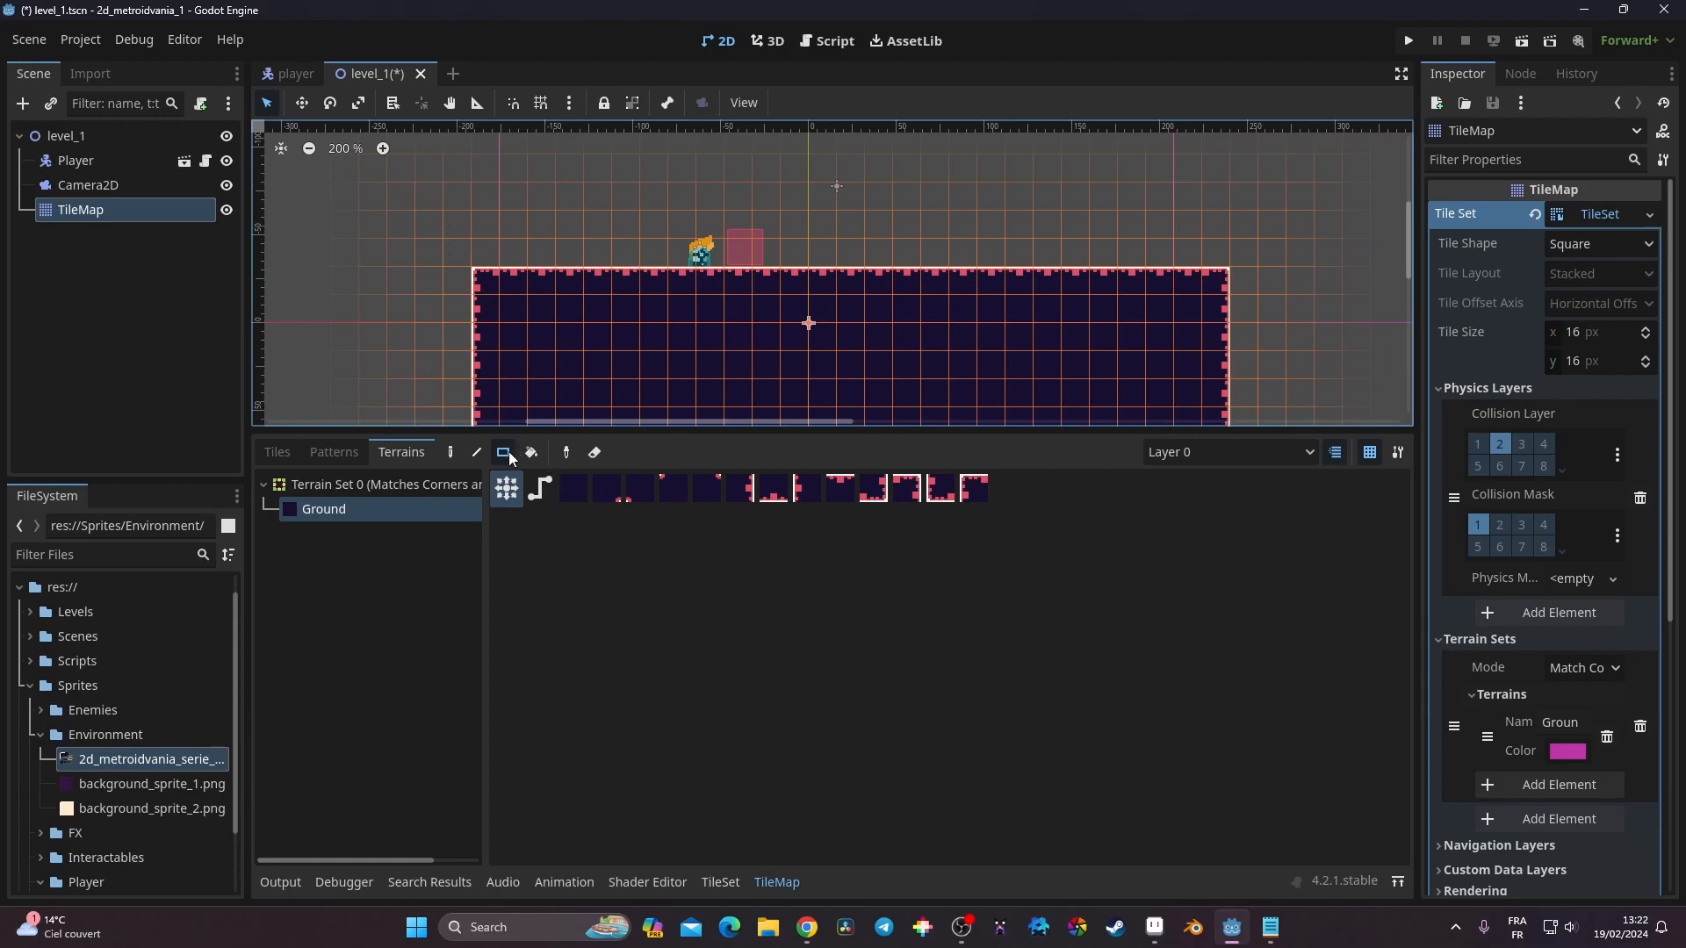
# Erase the top two tile rows of the floor block so its surface lies on the origin's horizontal axis
pyautogui.moveTo(428, 224); pyautogui.dragTo(556, 245, button='right')
pyautogui.moveTo(1134, 300); pyautogui.dragTo(1262, 299, button='right')
pyautogui.scroll(-4, 639, 237)
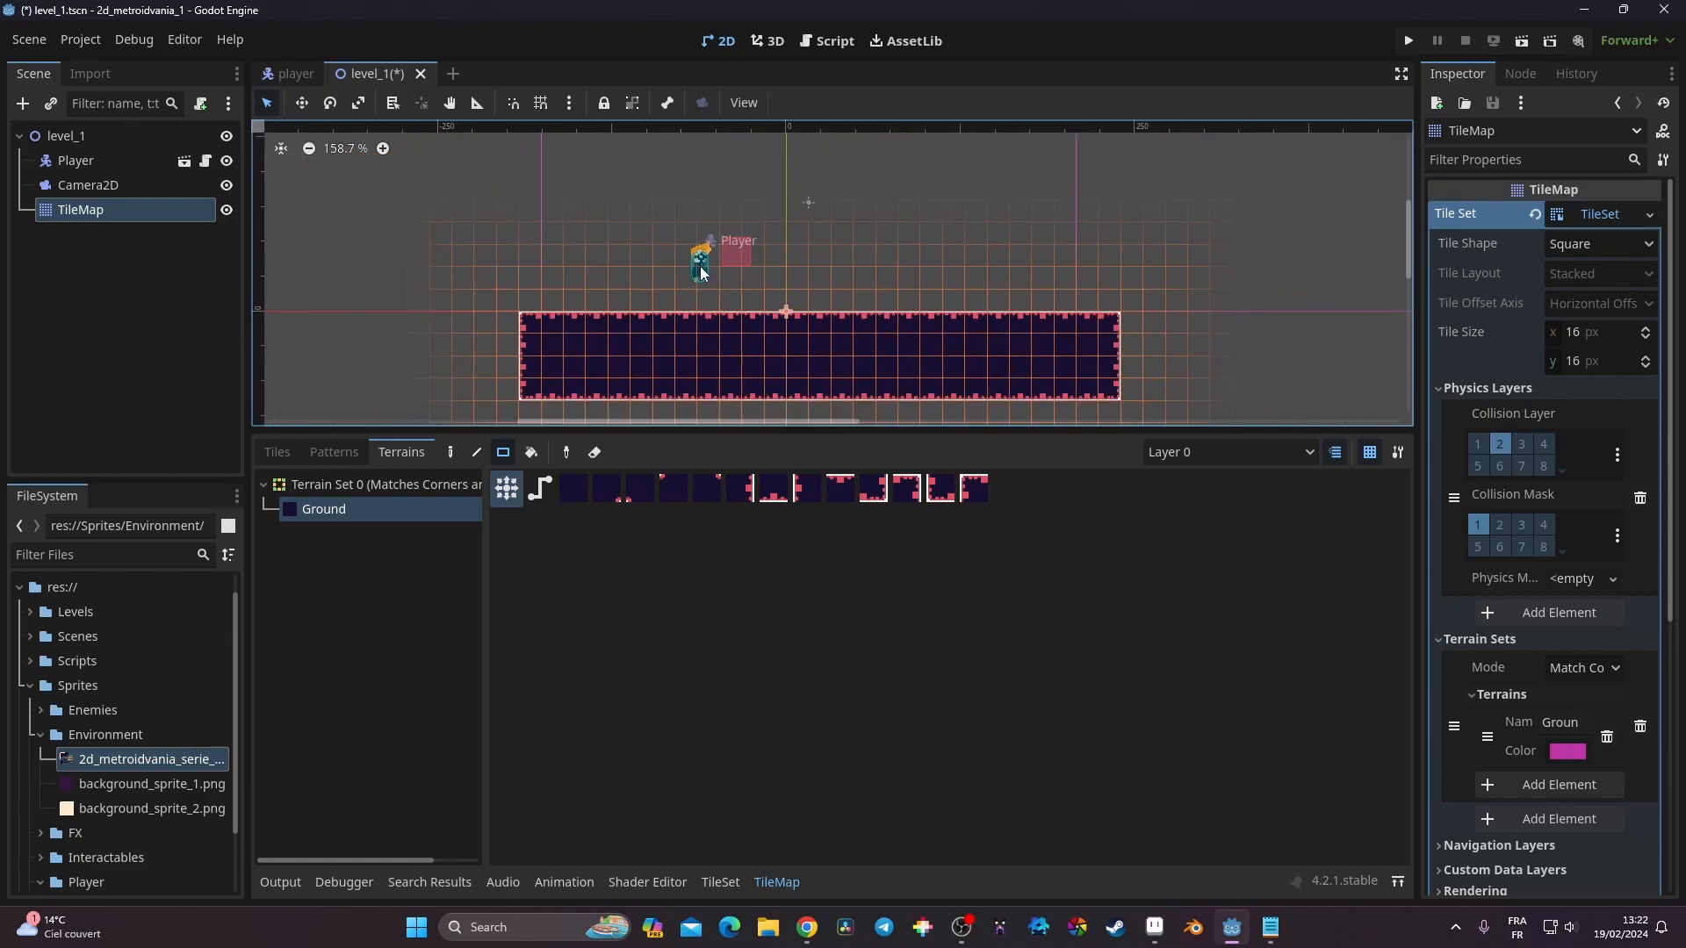
# Paint a freehand Ground terrain wall up from the floor's left end and a thin ceiling across the room
pyautogui.click(460, 456)
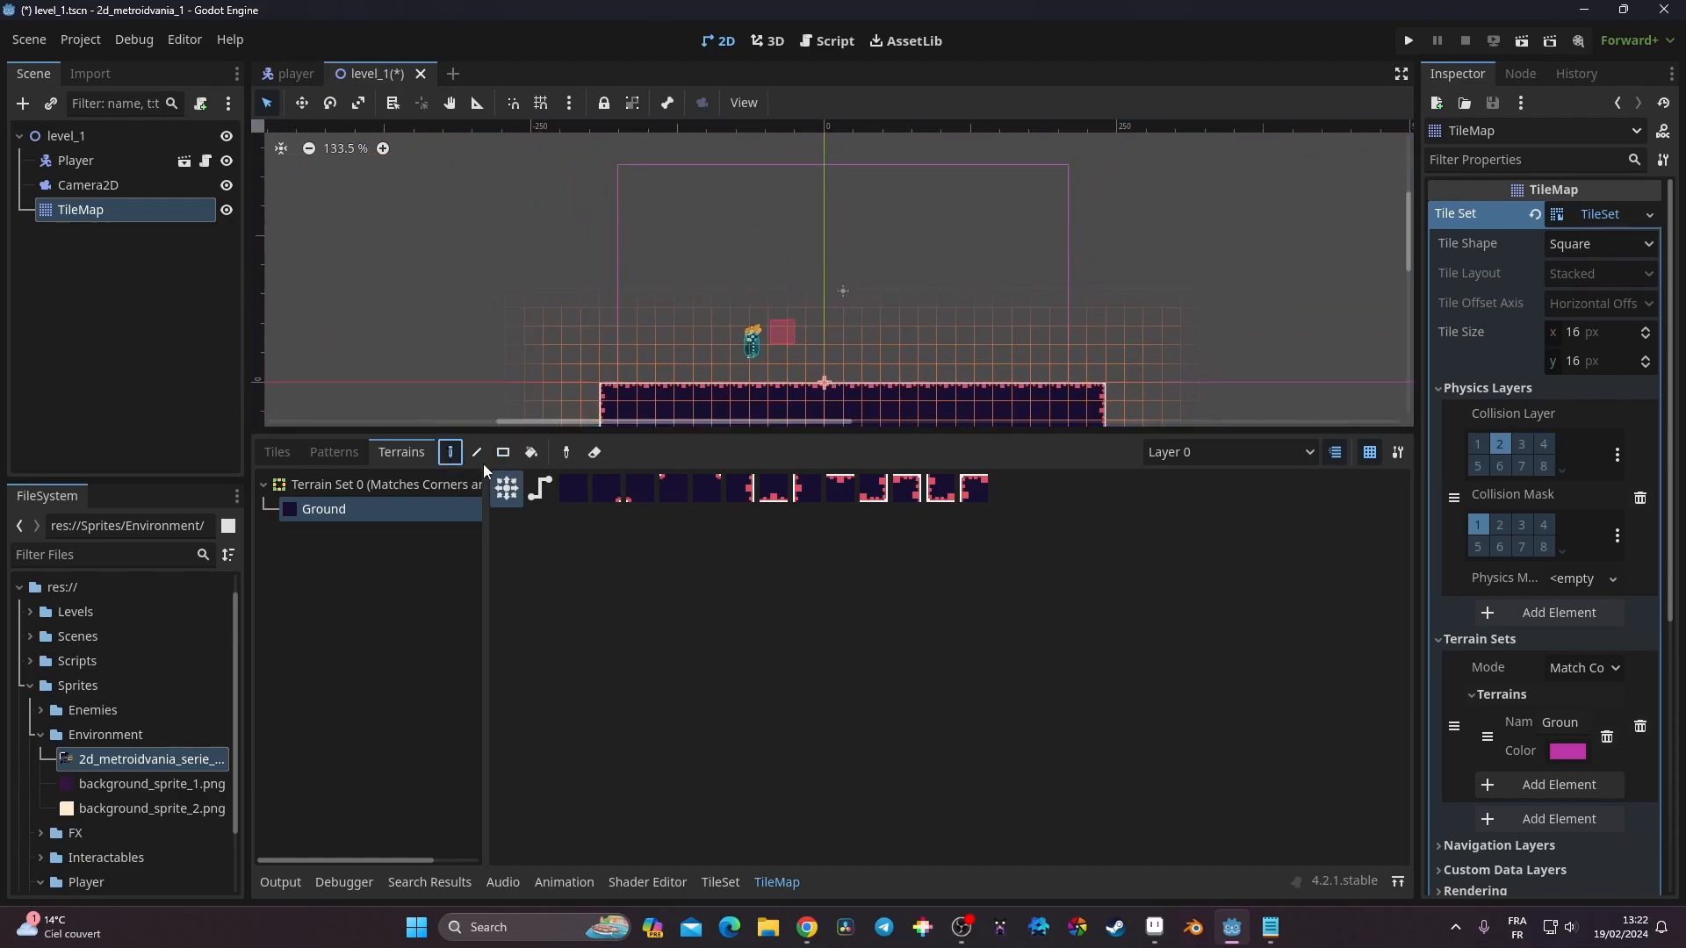
pyautogui.moveTo(613, 377); pyautogui.dragTo(612, 262)
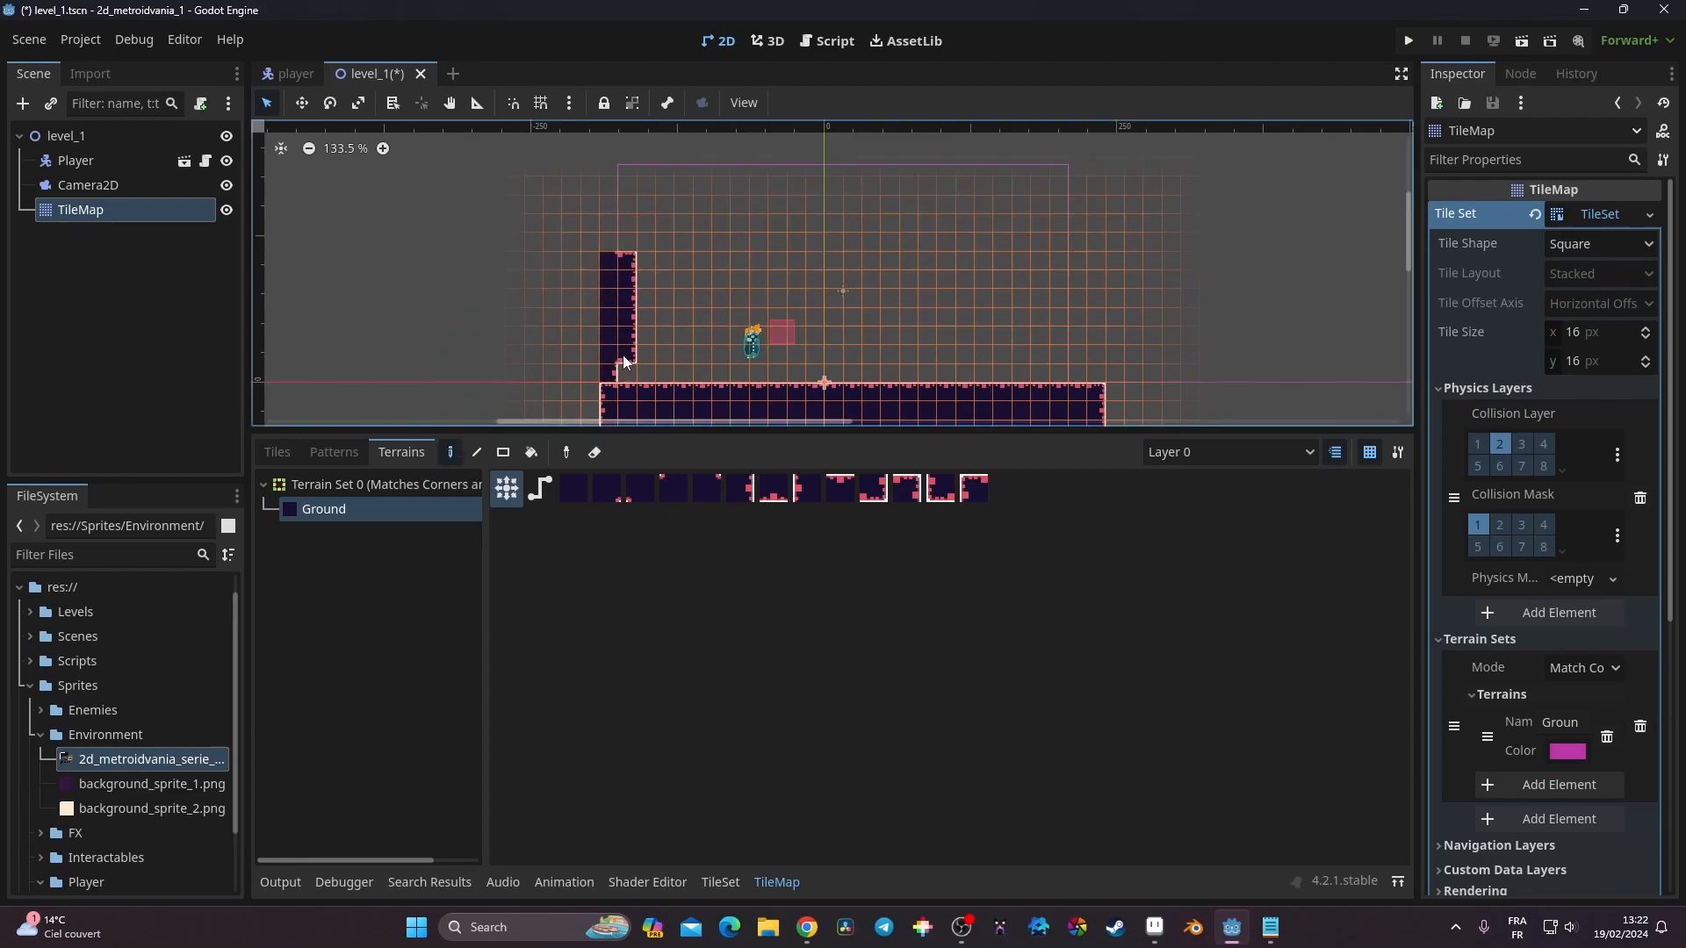
pyautogui.moveTo(618, 257)
pyautogui.mouseDown()
pyautogui.moveTo(616, 163)
pyautogui.moveTo(1087, 152)
pyautogui.mouseUp()
# Fill Ground terrain rectangles over the left wall and the ceiling to make them solid, straight and thicker
pyautogui.click(503, 452)
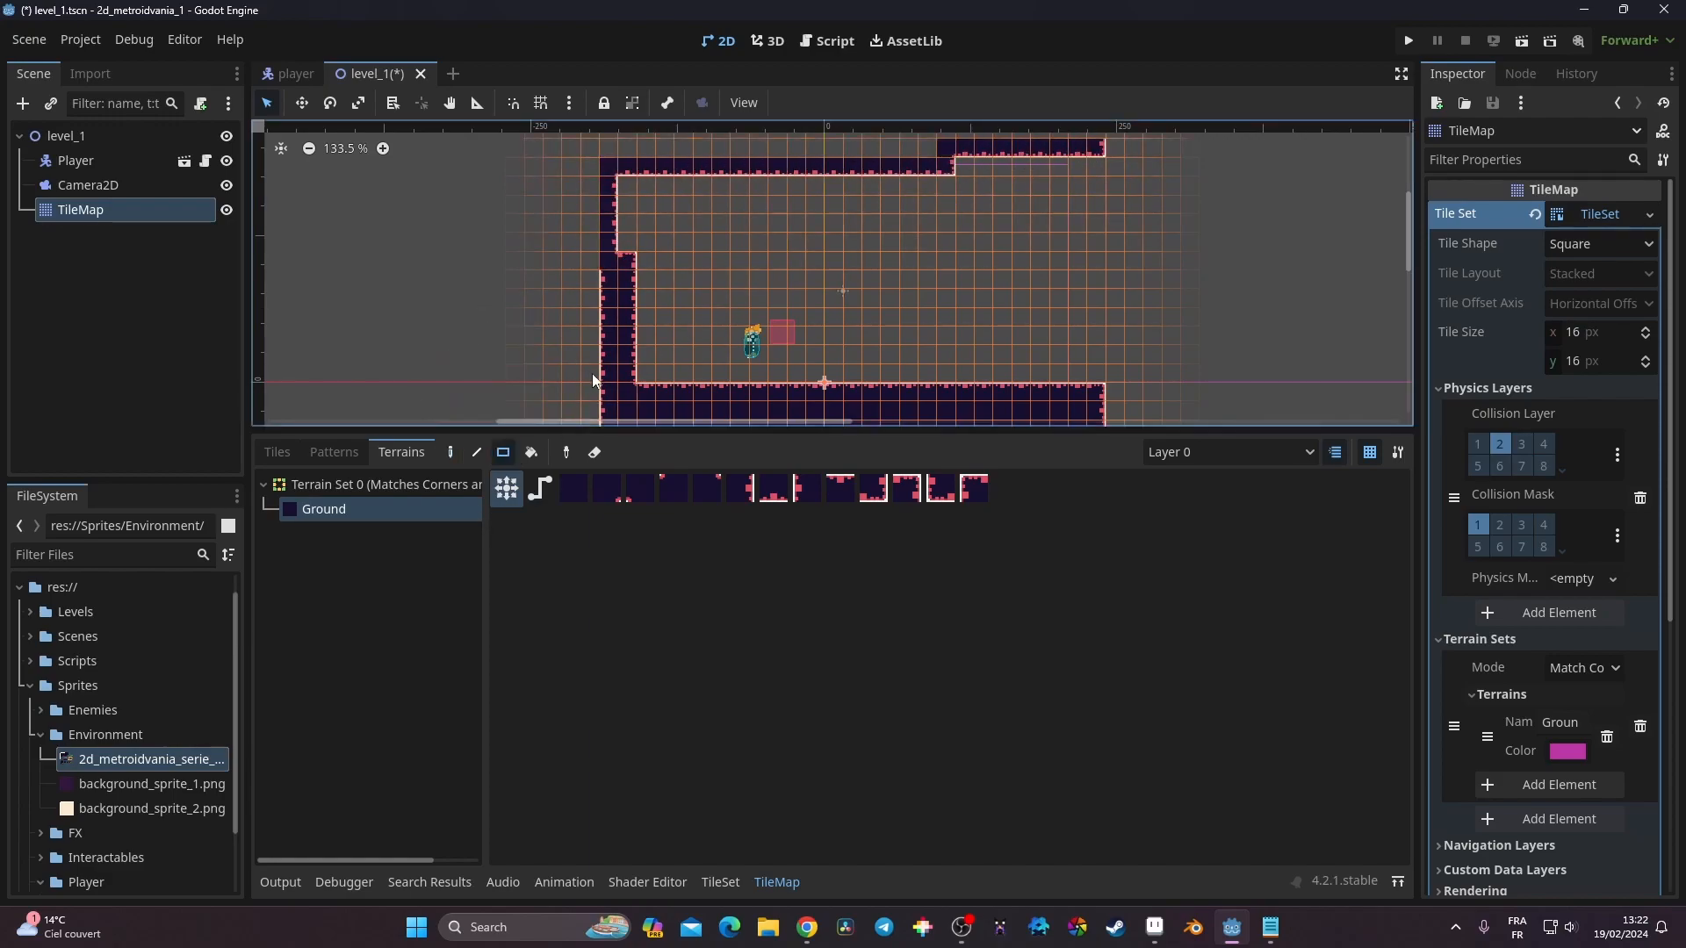
pyautogui.moveTo(634, 372); pyautogui.dragTo(615, 150)
pyautogui.scroll(2, 668, 228)
pyautogui.moveTo(604, 217); pyautogui.dragTo(1133, 268)
pyautogui.moveTo(1061, 327); pyautogui.dragTo(1072, 230, button='middle')
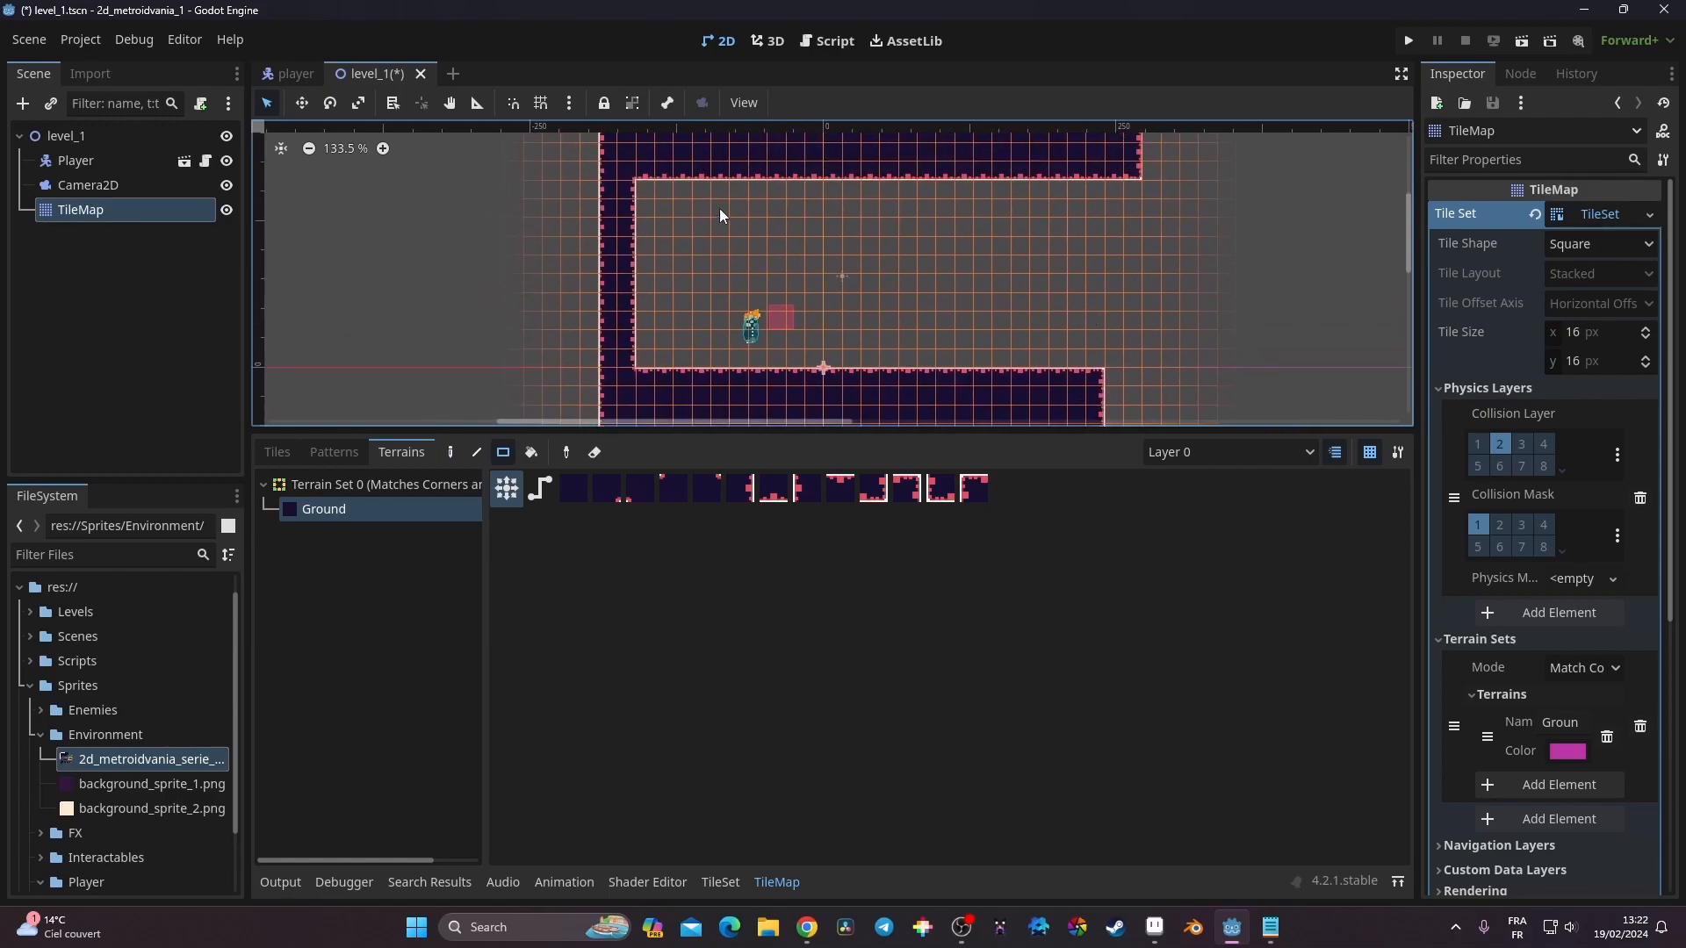
# Fill Ground terrain rectangles for a hanging ceiling block, a raised floor block, and upper and lower right wall pieces with a gap between them
pyautogui.moveTo(773, 213); pyautogui.dragTo(850, 251)
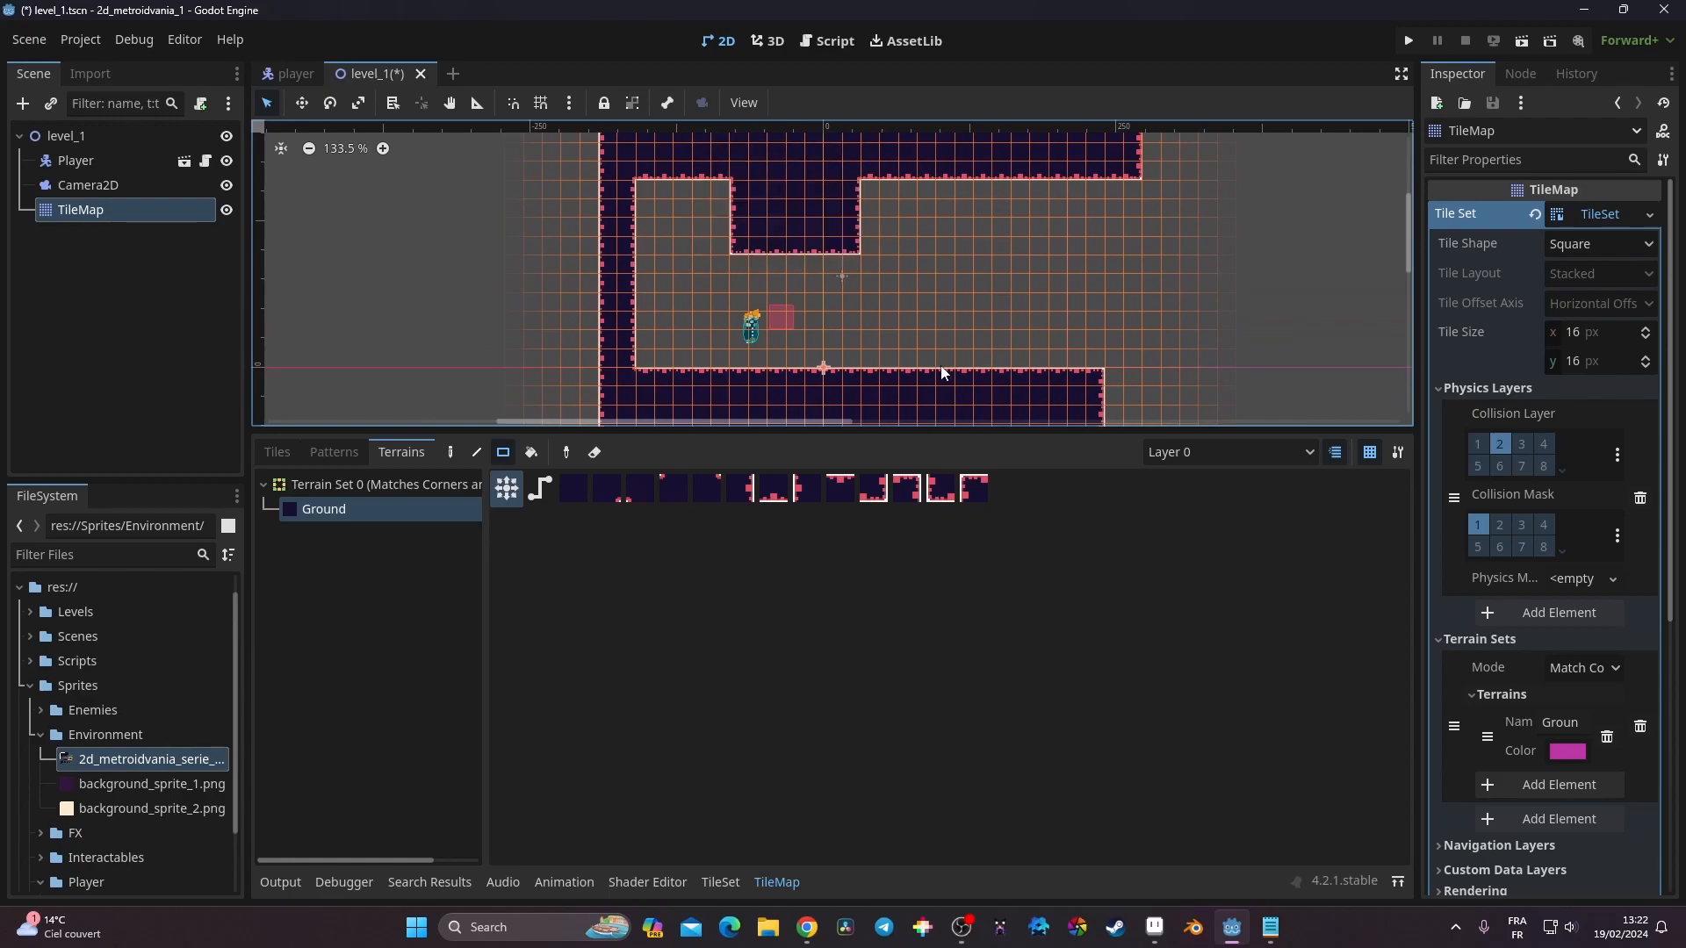
pyautogui.moveTo(1041, 340); pyautogui.dragTo(1042, 342)
pyautogui.moveTo(1072, 146); pyautogui.dragTo(1132, 250)
pyautogui.moveTo(1110, 394); pyautogui.dragTo(1091, 281, button='middle')
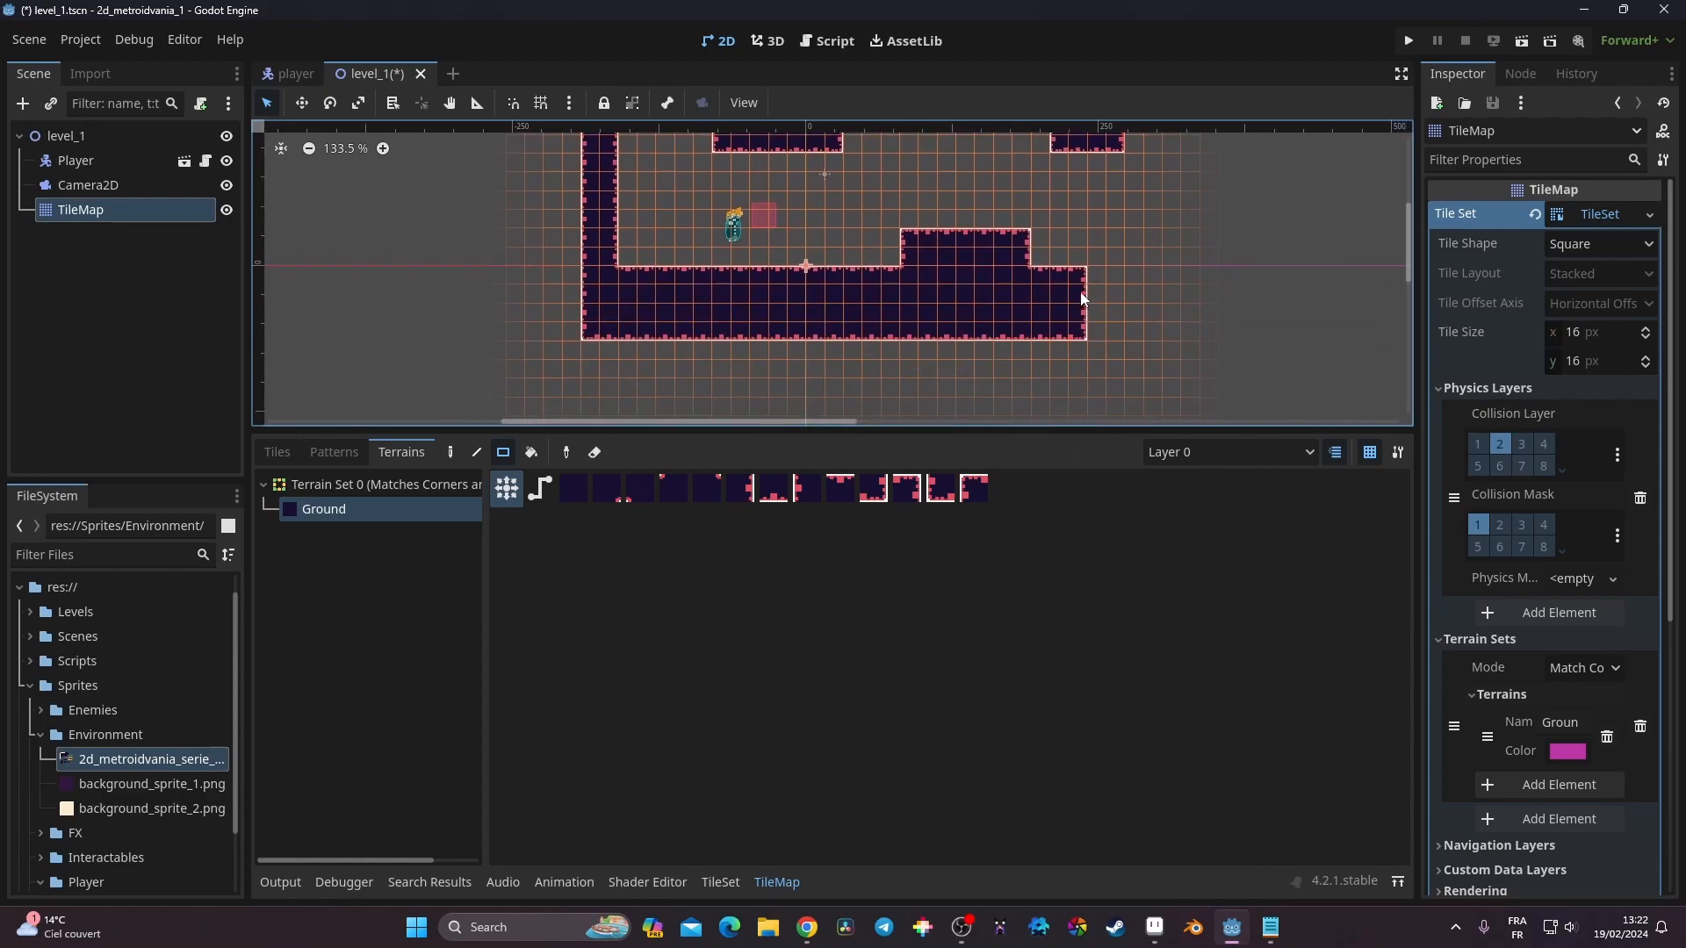
pyautogui.moveTo(1121, 323); pyautogui.dragTo(1123, 323)
pyautogui.moveTo(774, 239); pyautogui.dragTo(881, 353, button='middle')
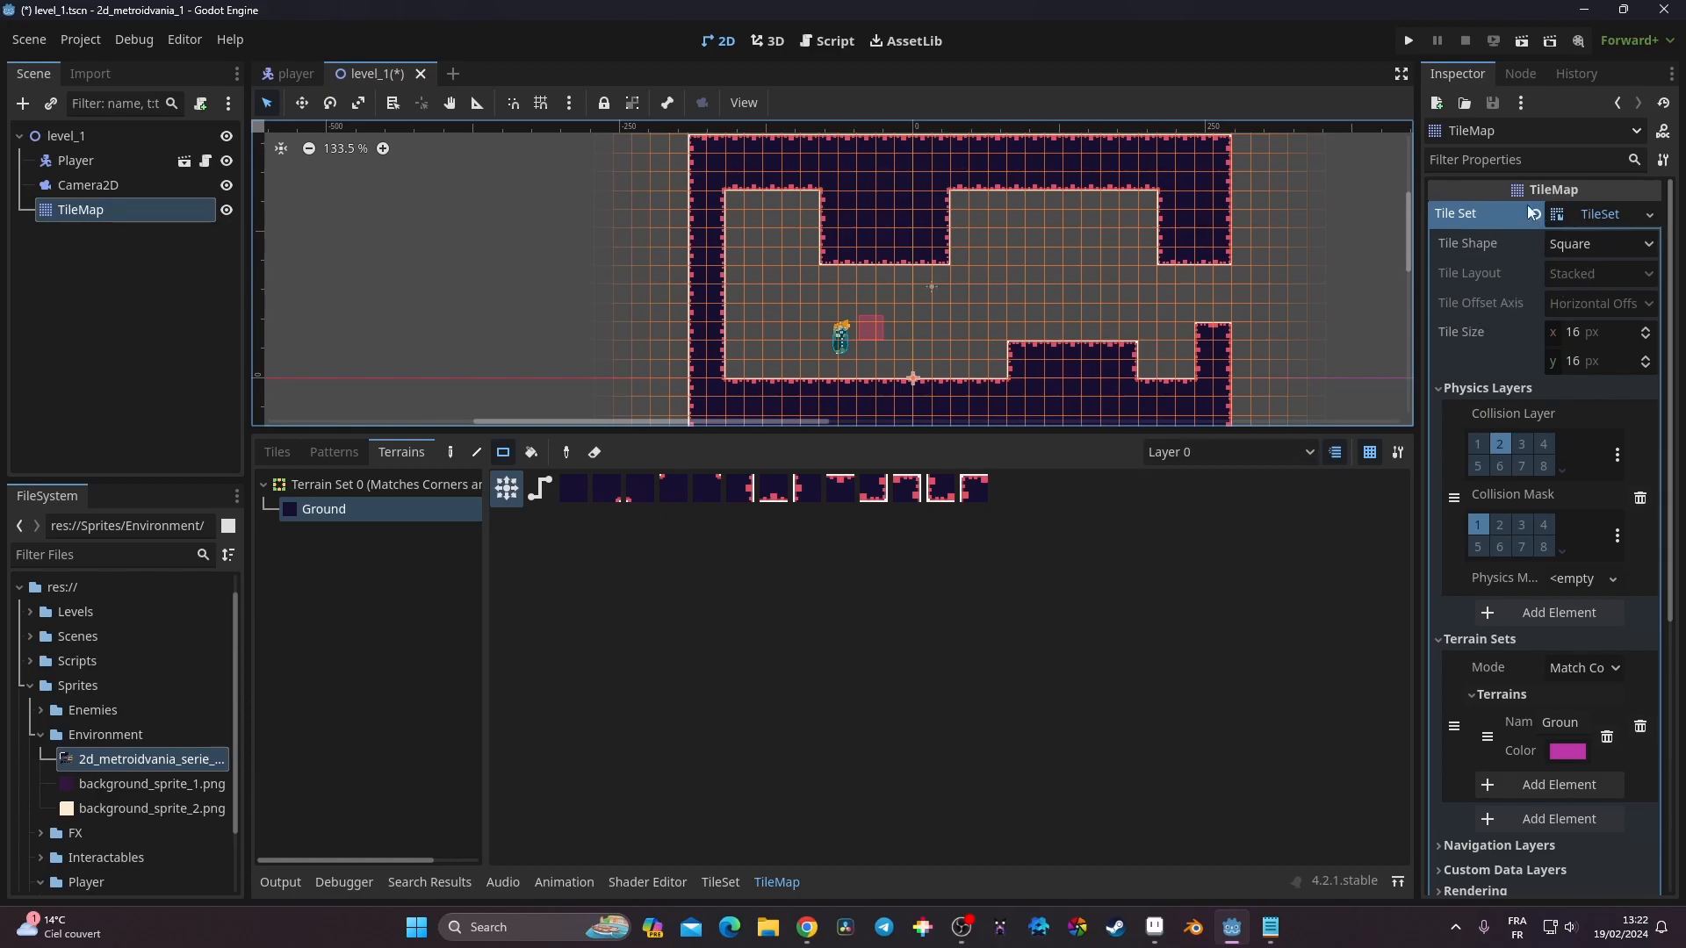
# Name the TileMap's first layer Ground
pyautogui.click(1605, 218)
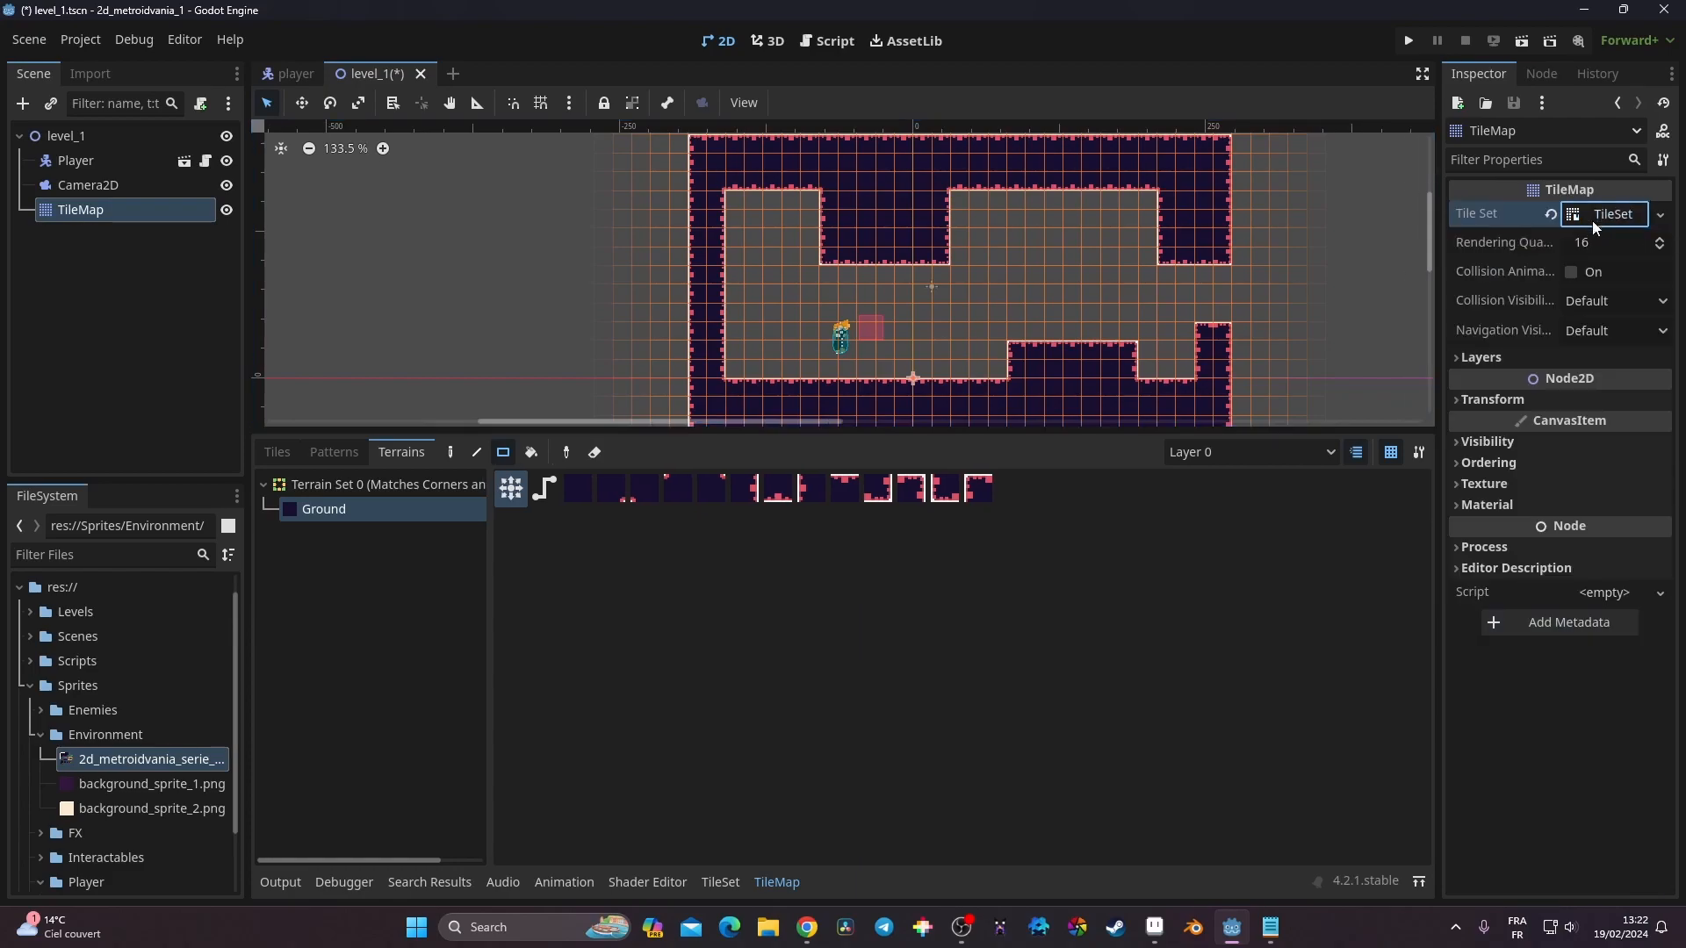
pyautogui.click(1477, 360)
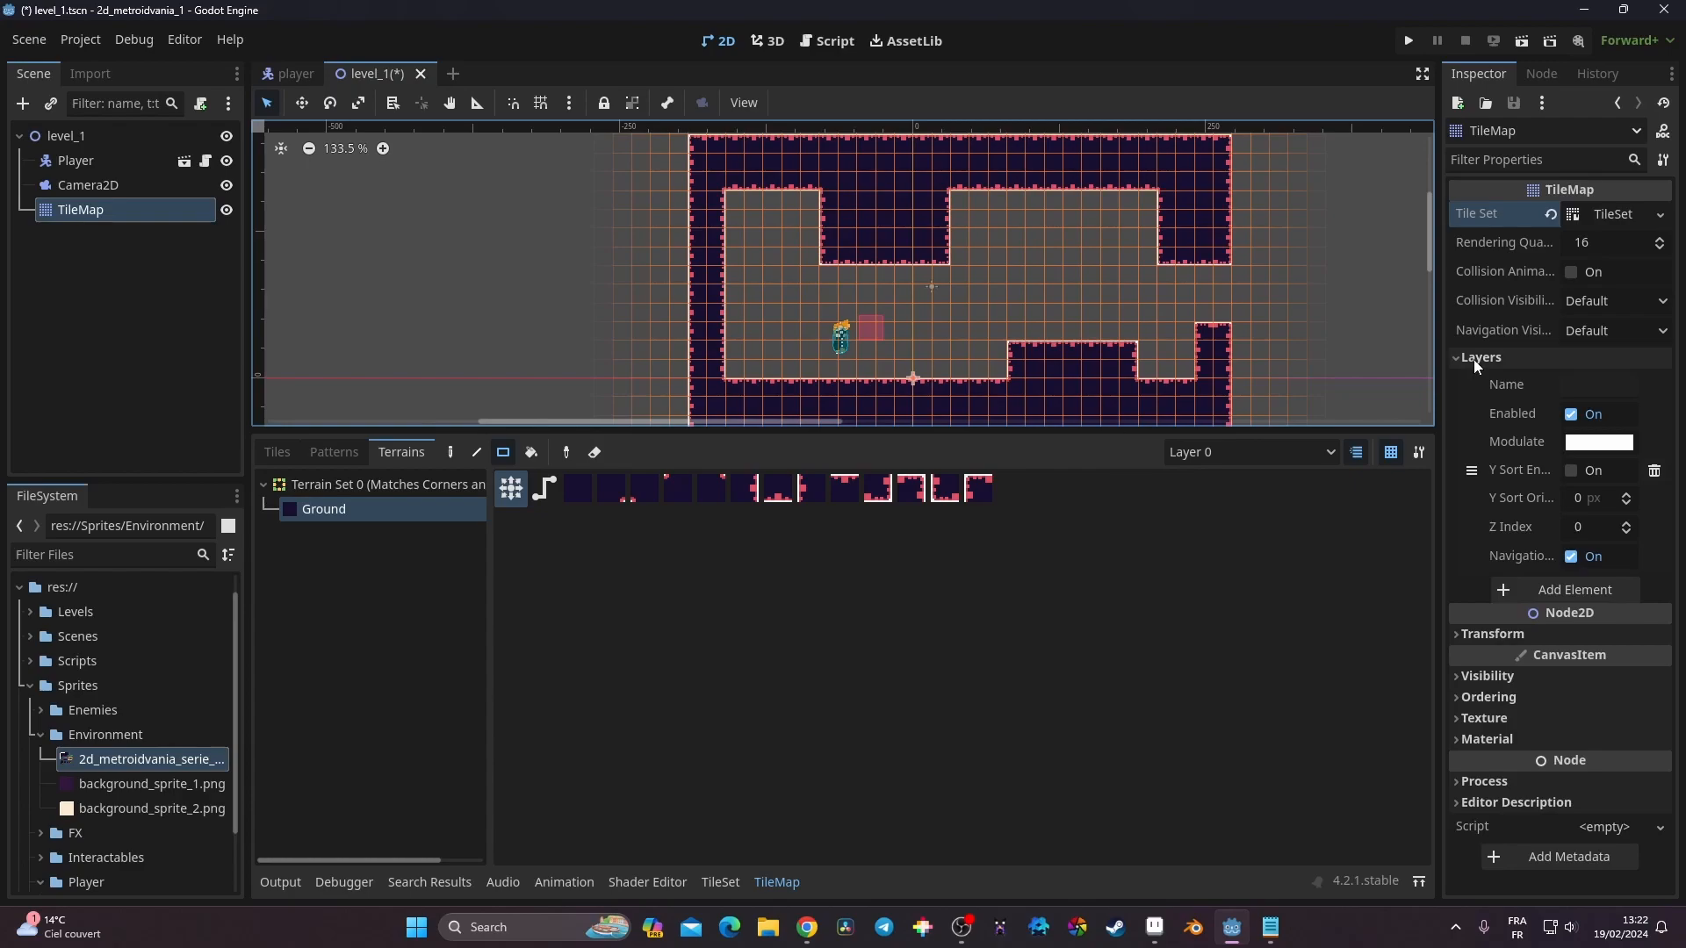
pyautogui.click(1581, 387)
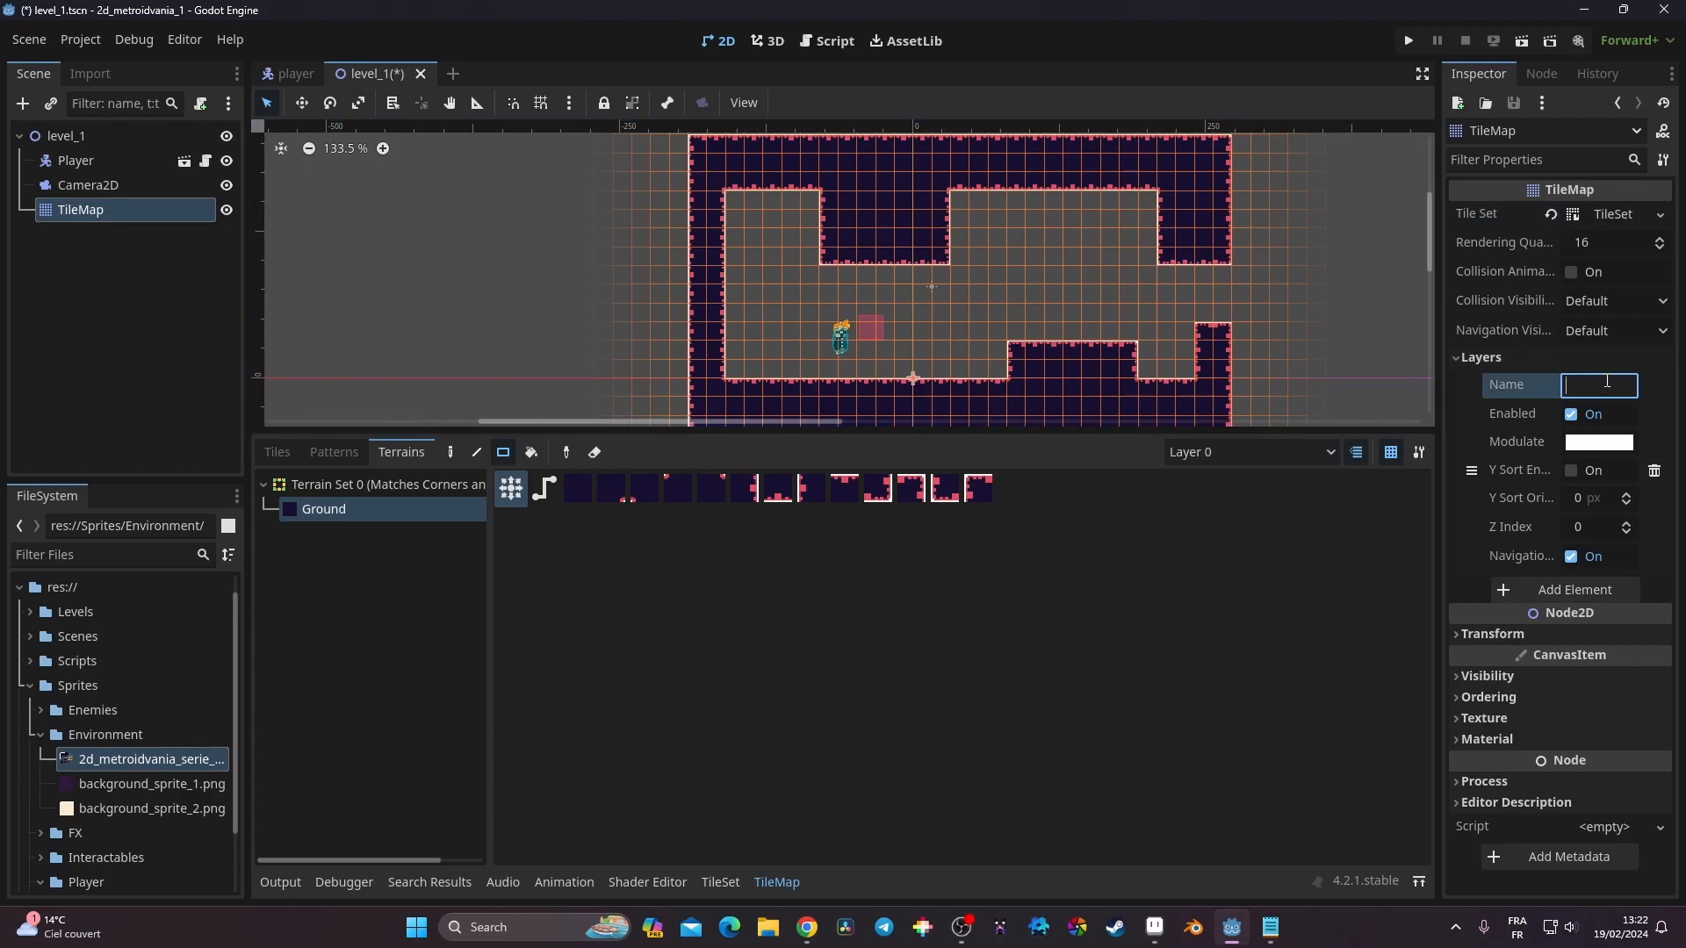
pyautogui.write('Ground')
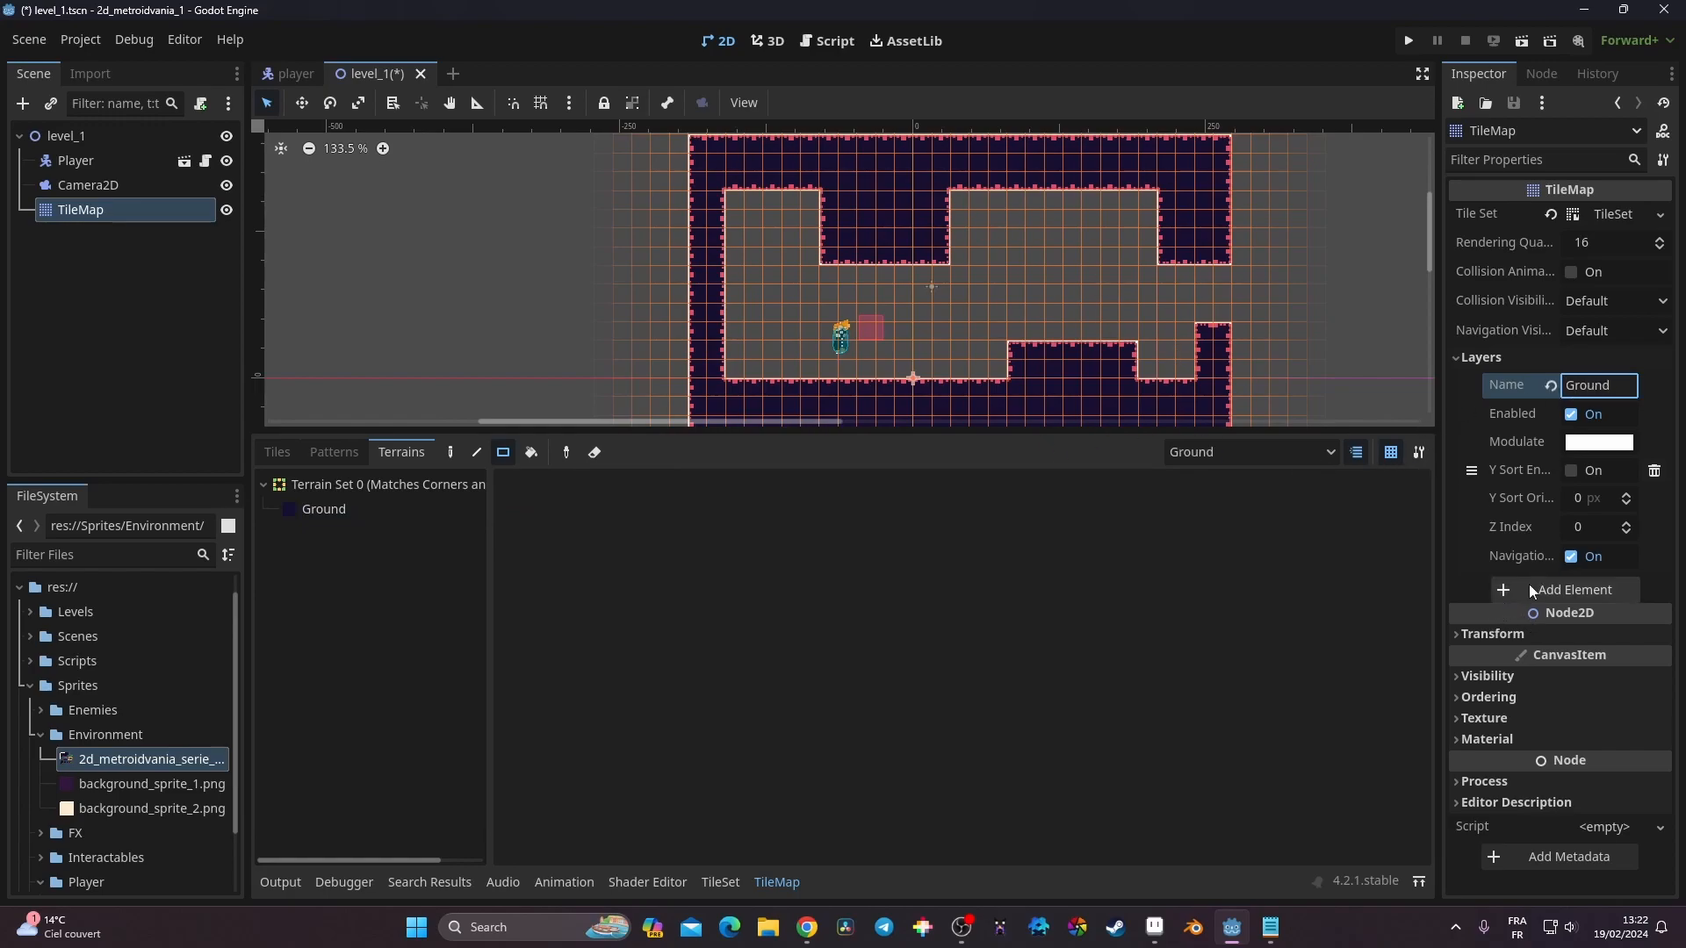
# Add a second TileMap layer named Background
pyautogui.click(1515, 588)
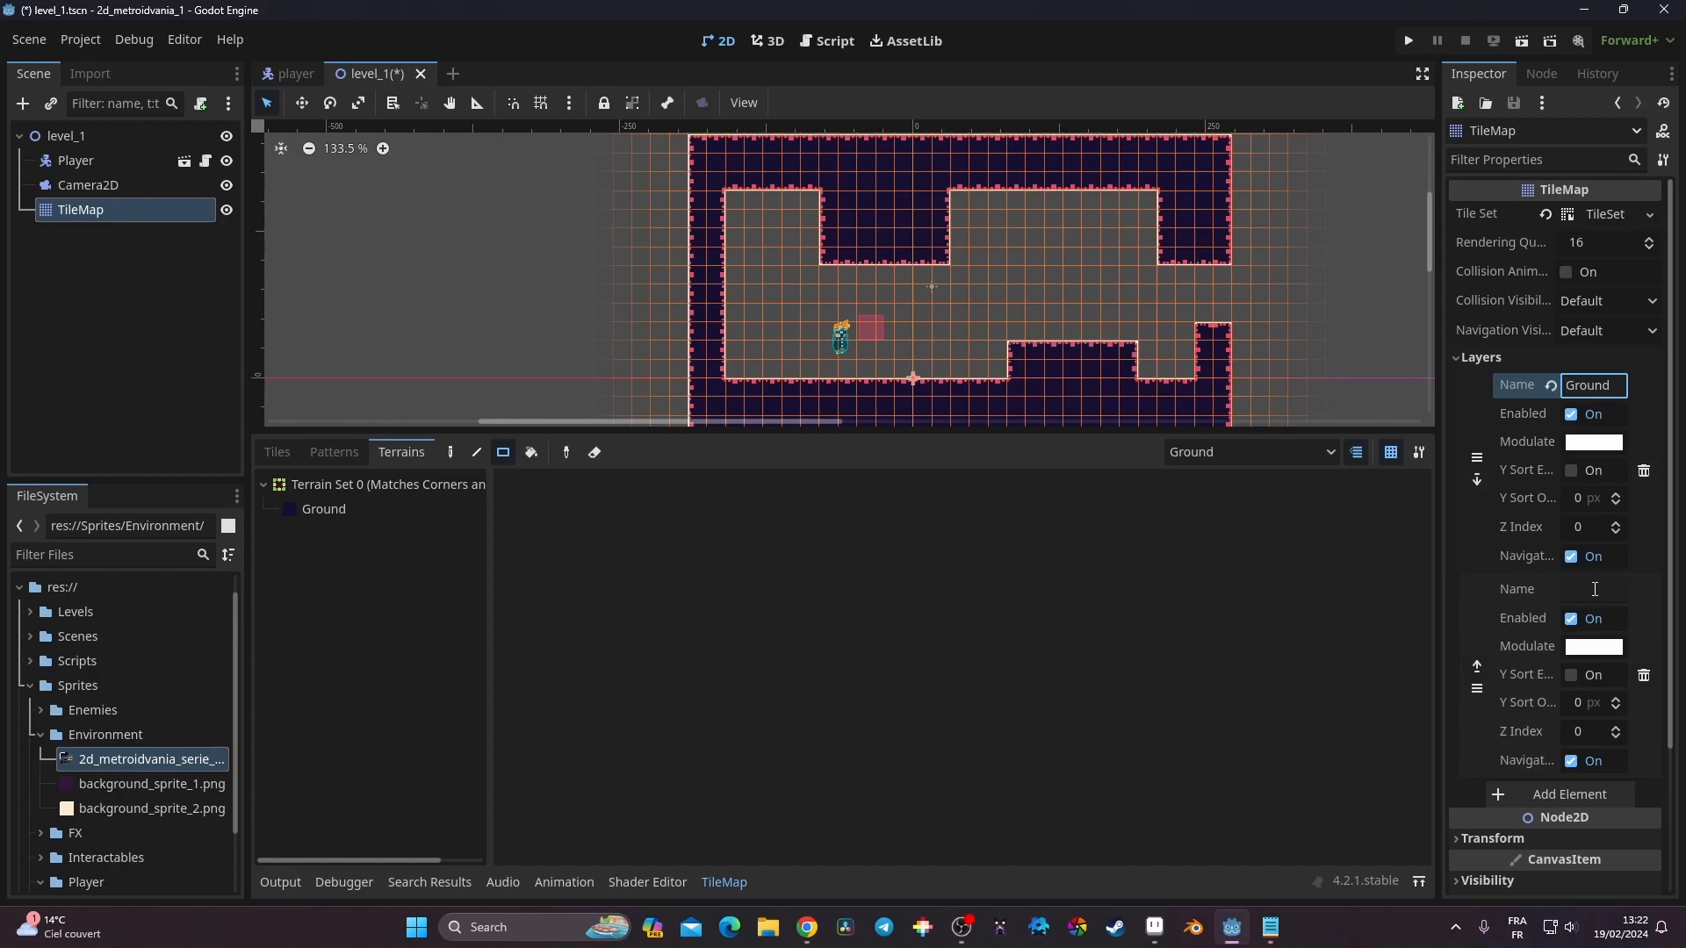
pyautogui.click(1563, 589)
pyautogui.write('Background')
pyautogui.press('Return')
# Add a third TileMap layer named statue
pyautogui.click(1580, 793)
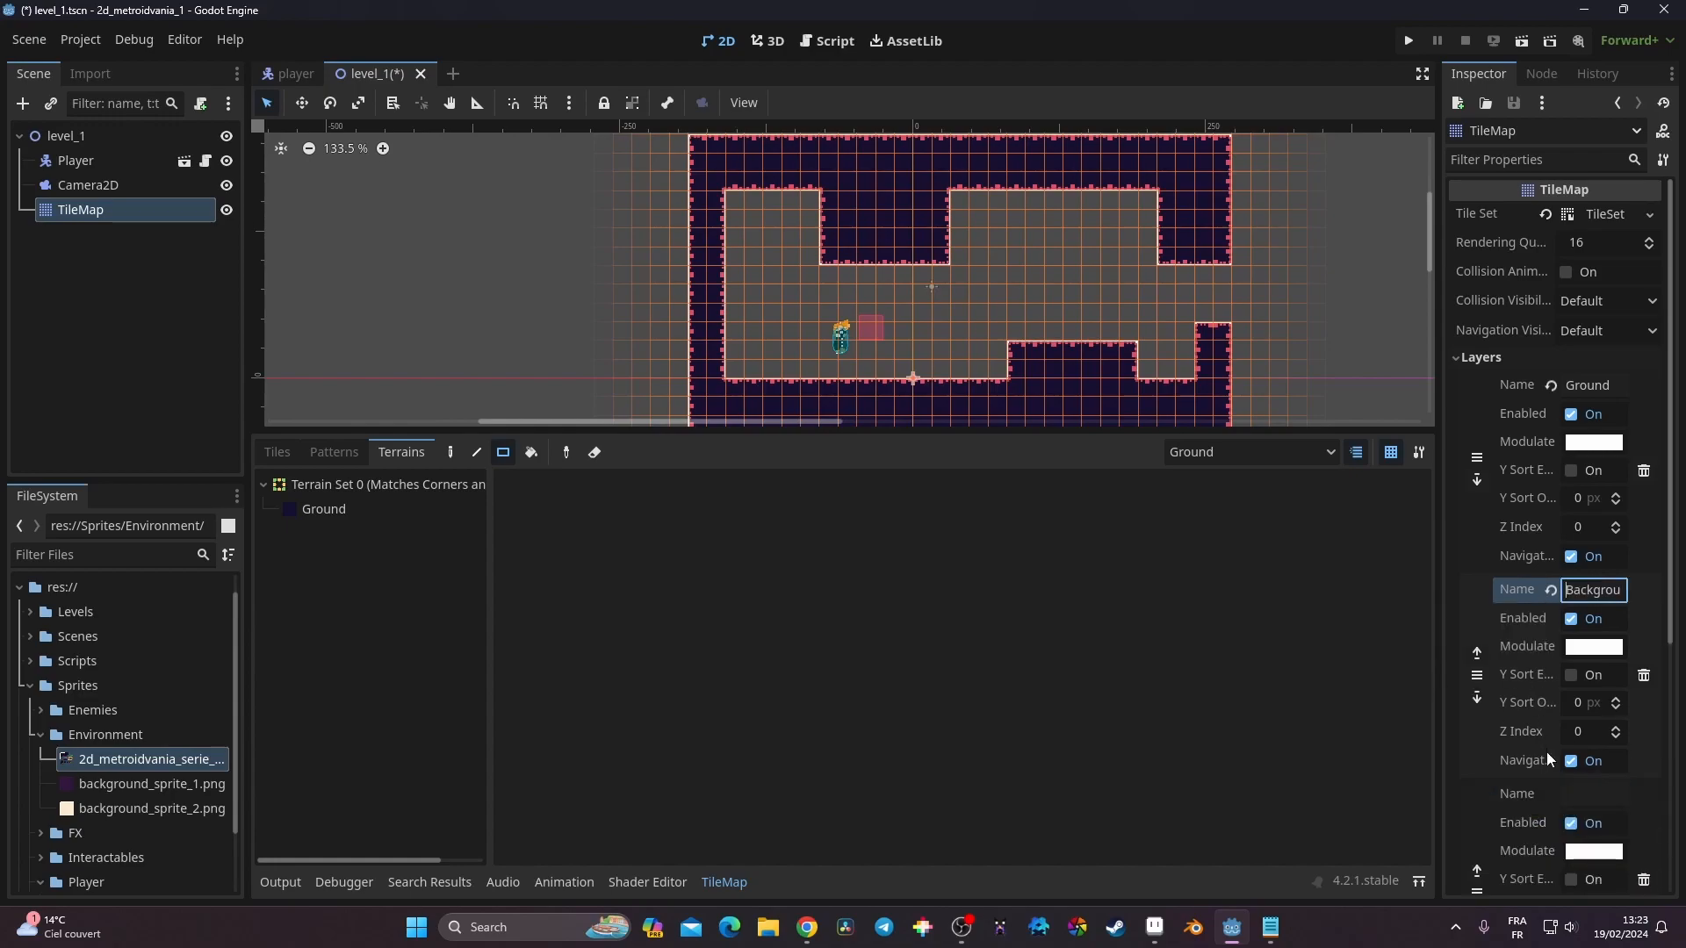
pyautogui.scroll(-3, 1545, 748)
pyautogui.click(1595, 619)
pyautogui.write('statue')
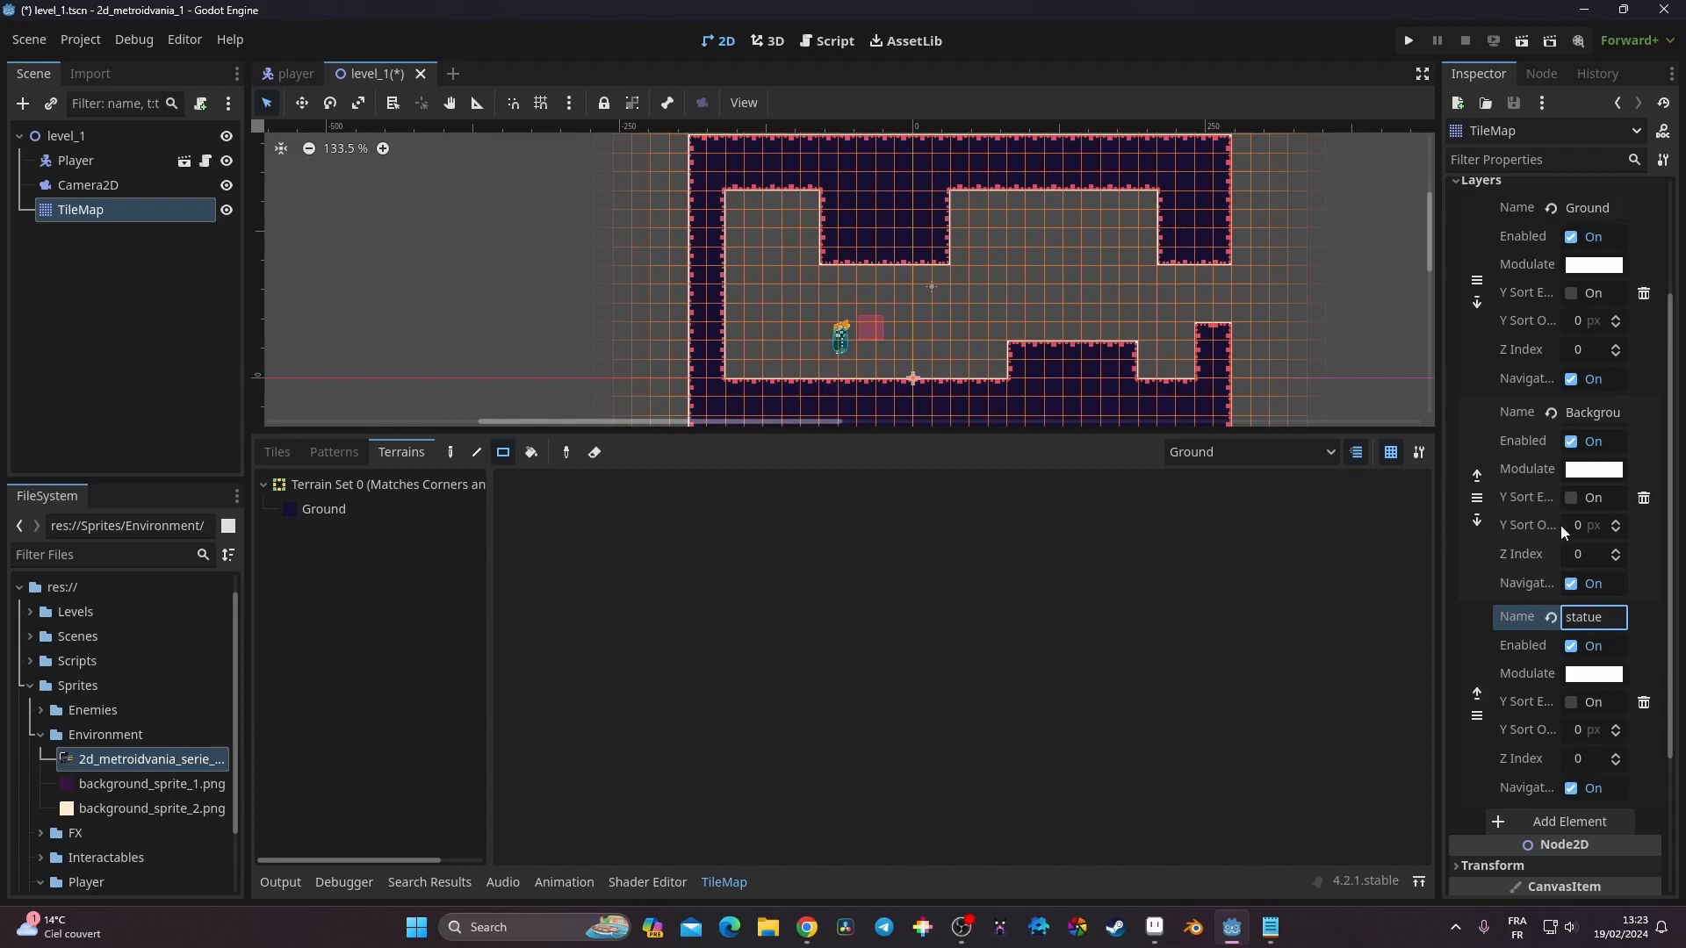
# Make Background the TileMap layer to paint on and bring up the individual tiles for painting
pyautogui.click(1270, 453)
pyautogui.click(1237, 507)
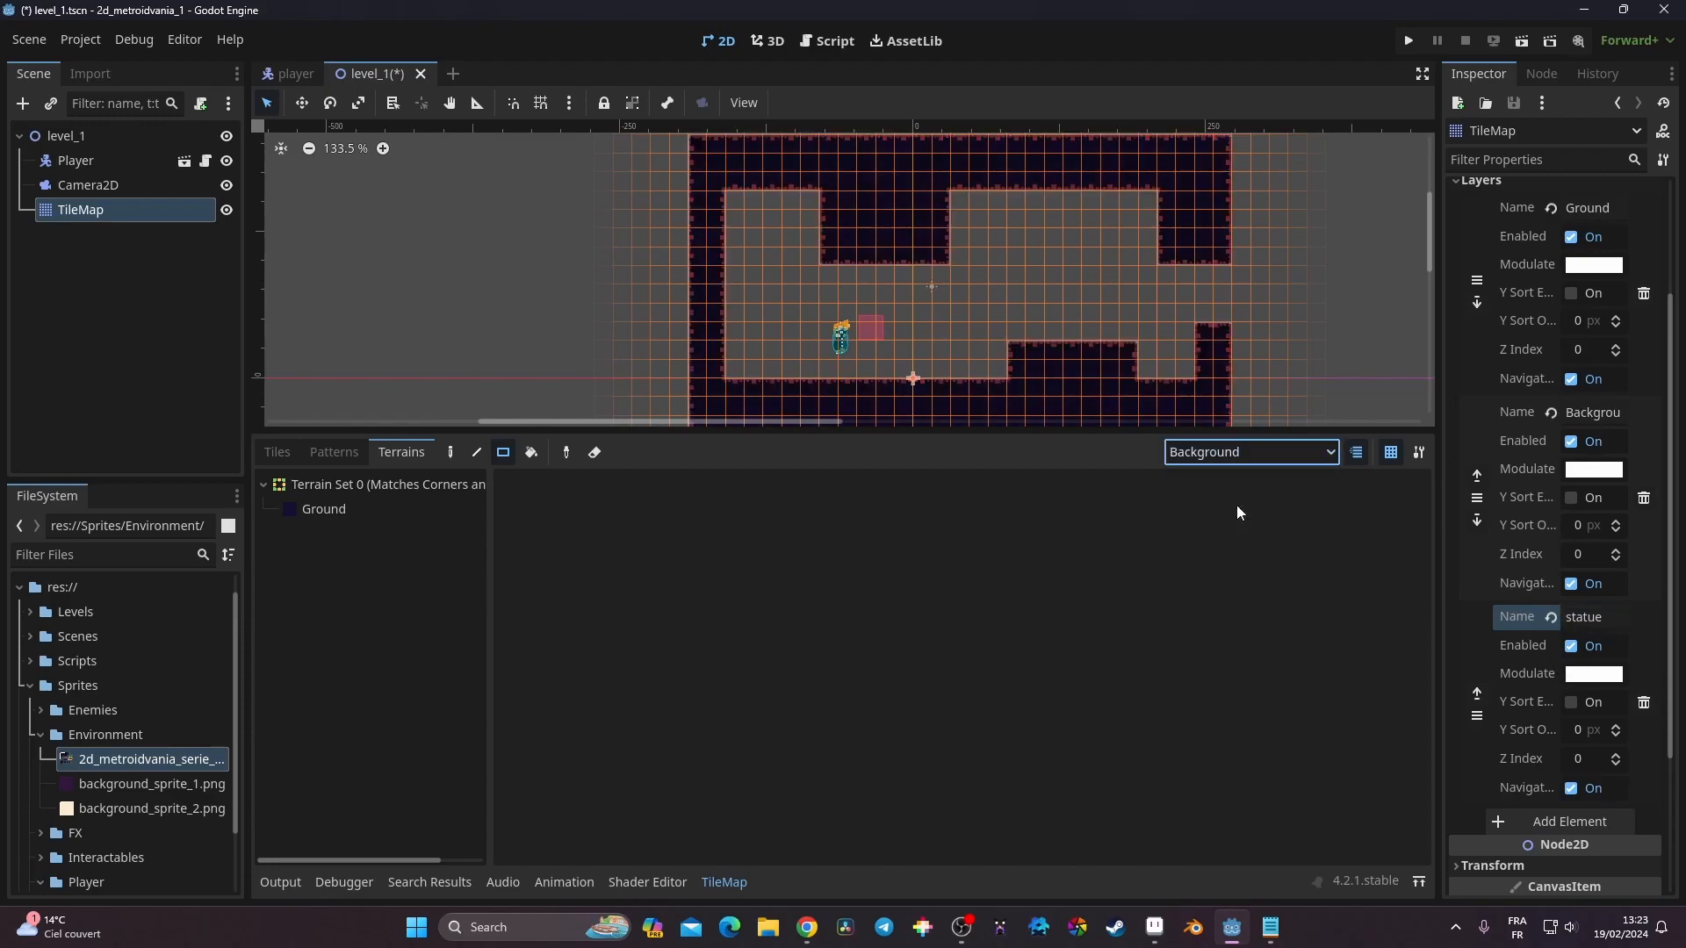
pyautogui.click(290, 451)
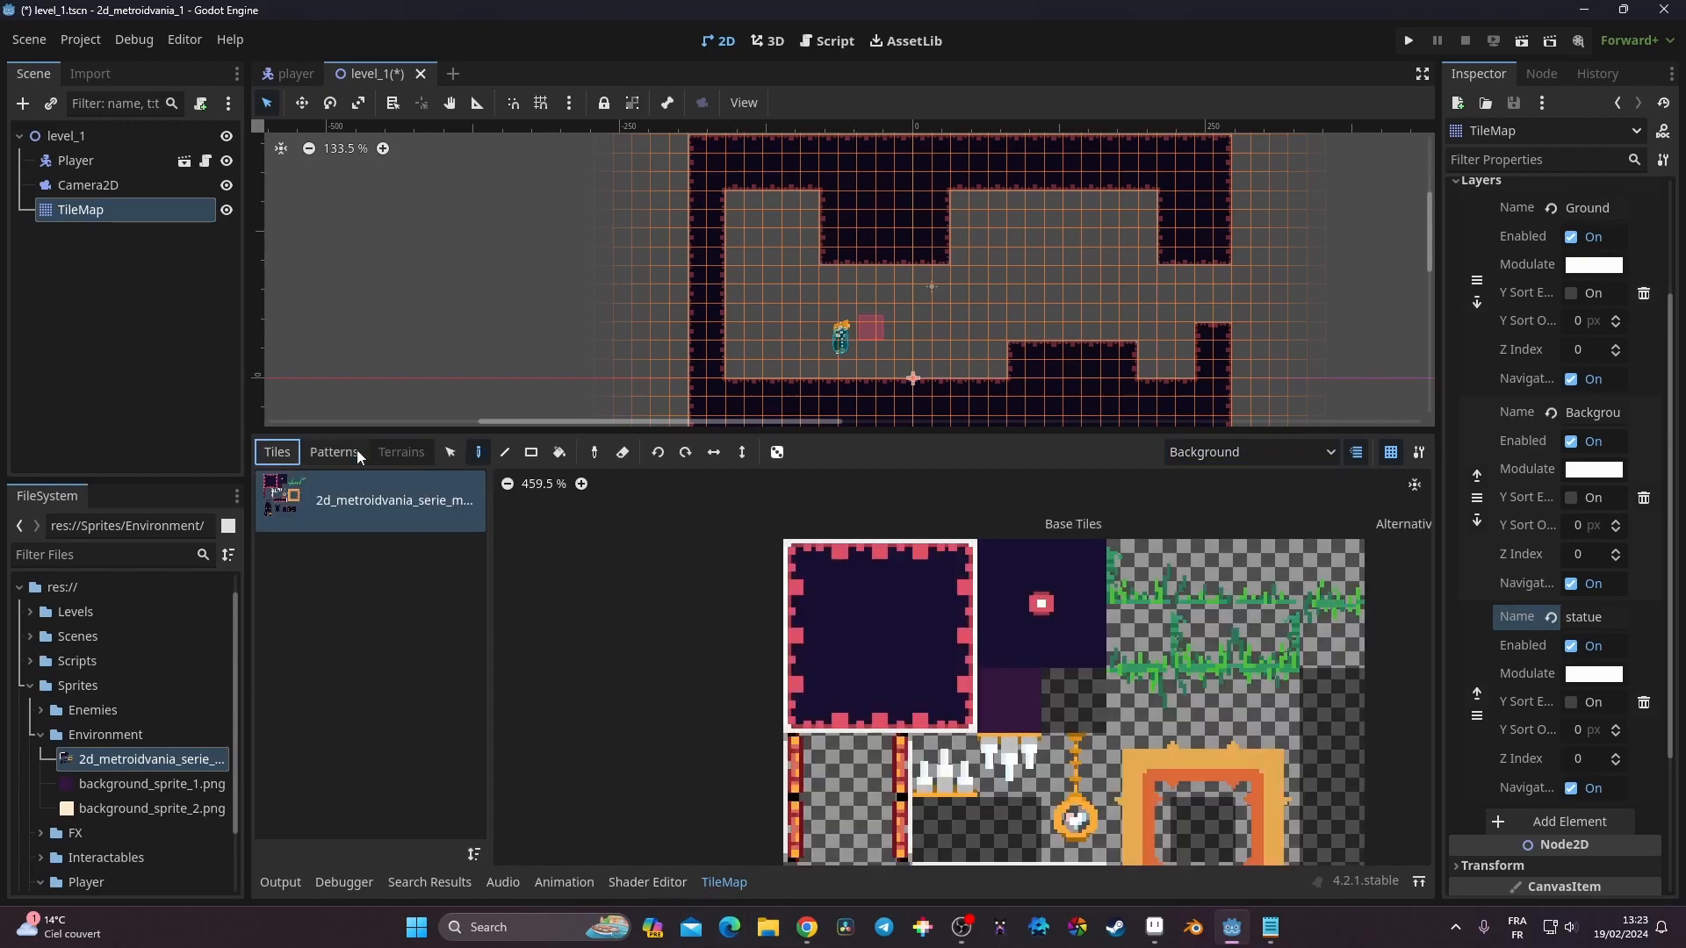
pyautogui.scroll(2, 1659, 386)
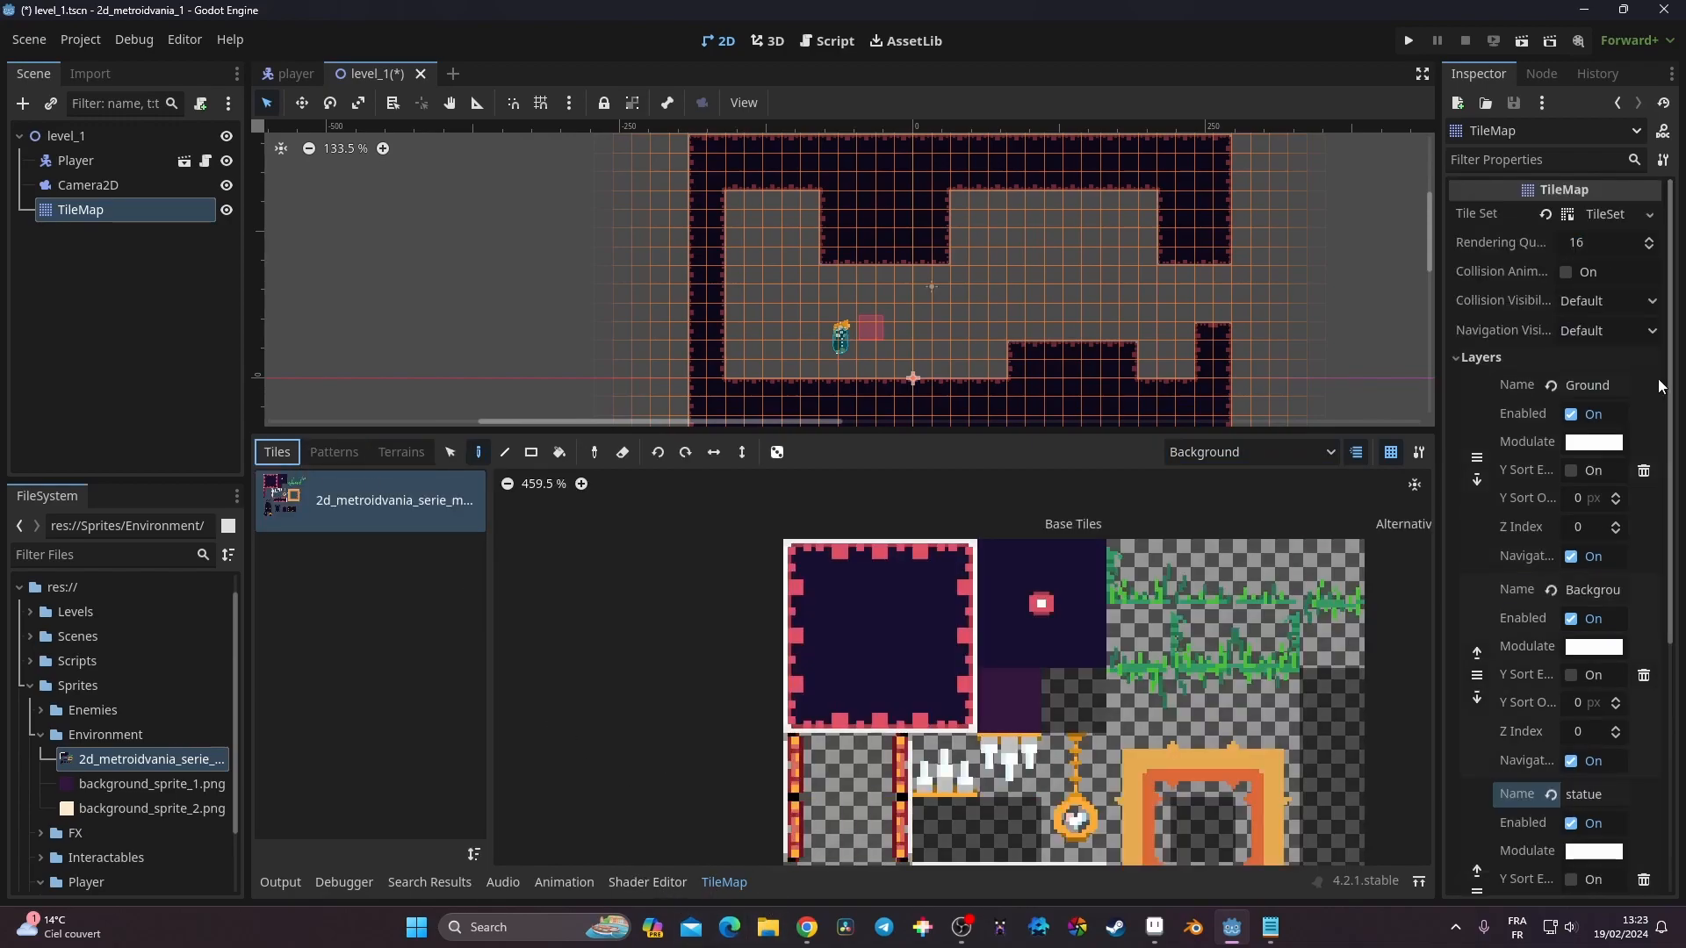
pyautogui.click(1606, 215)
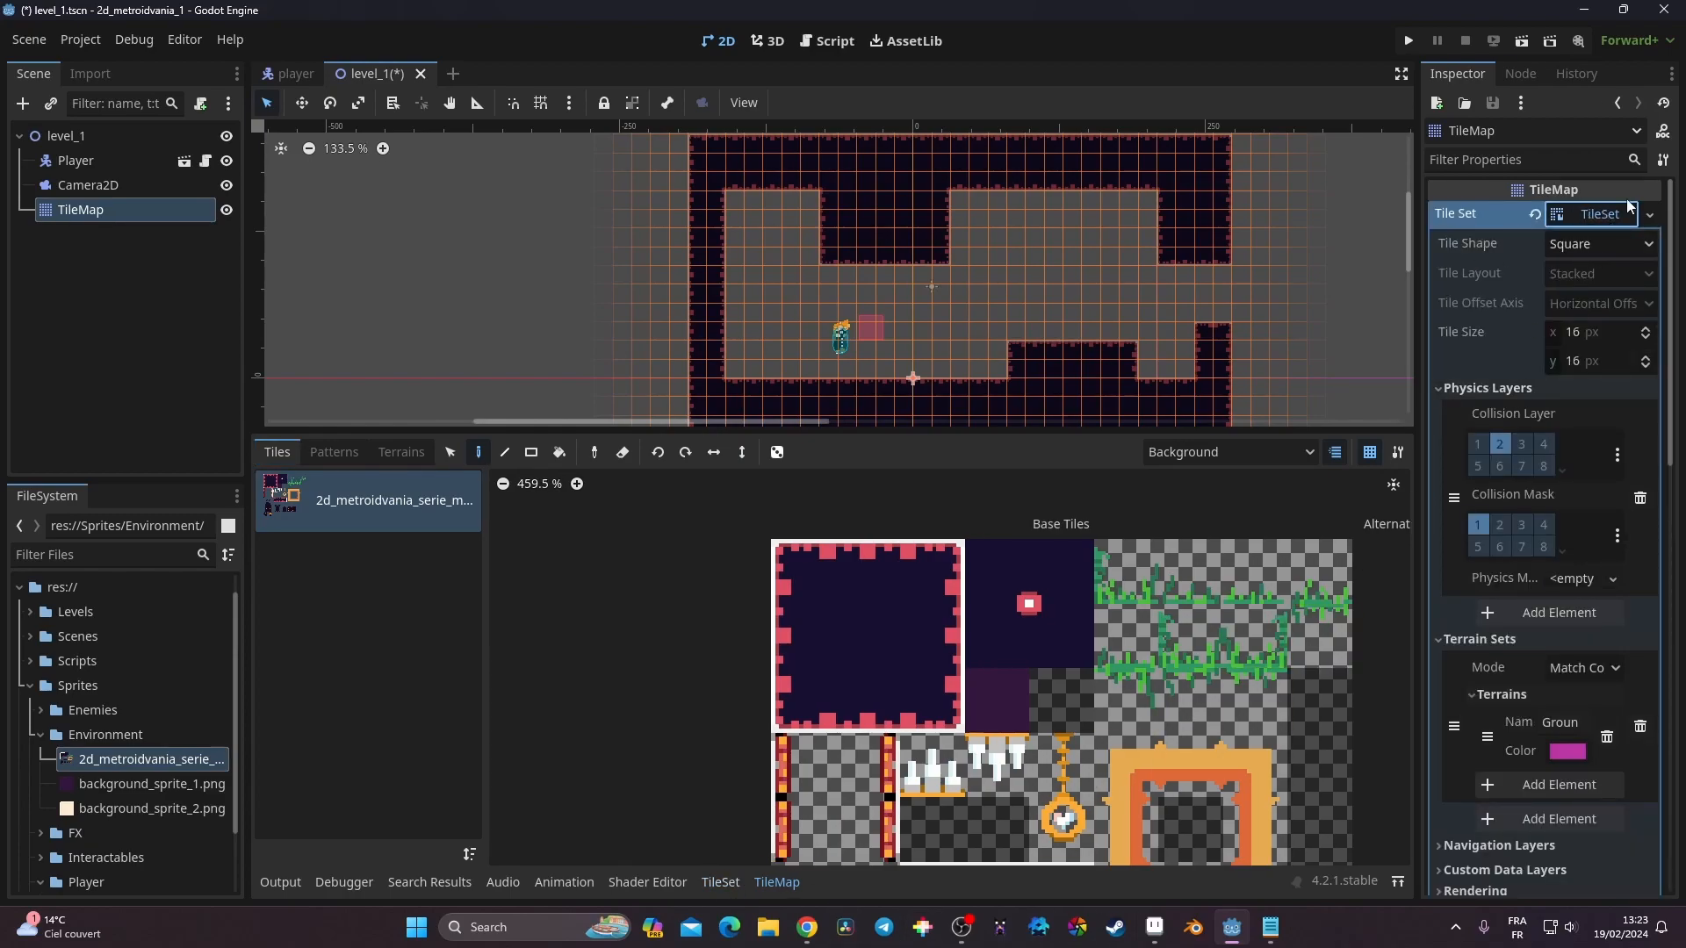
pyautogui.click(720, 882)
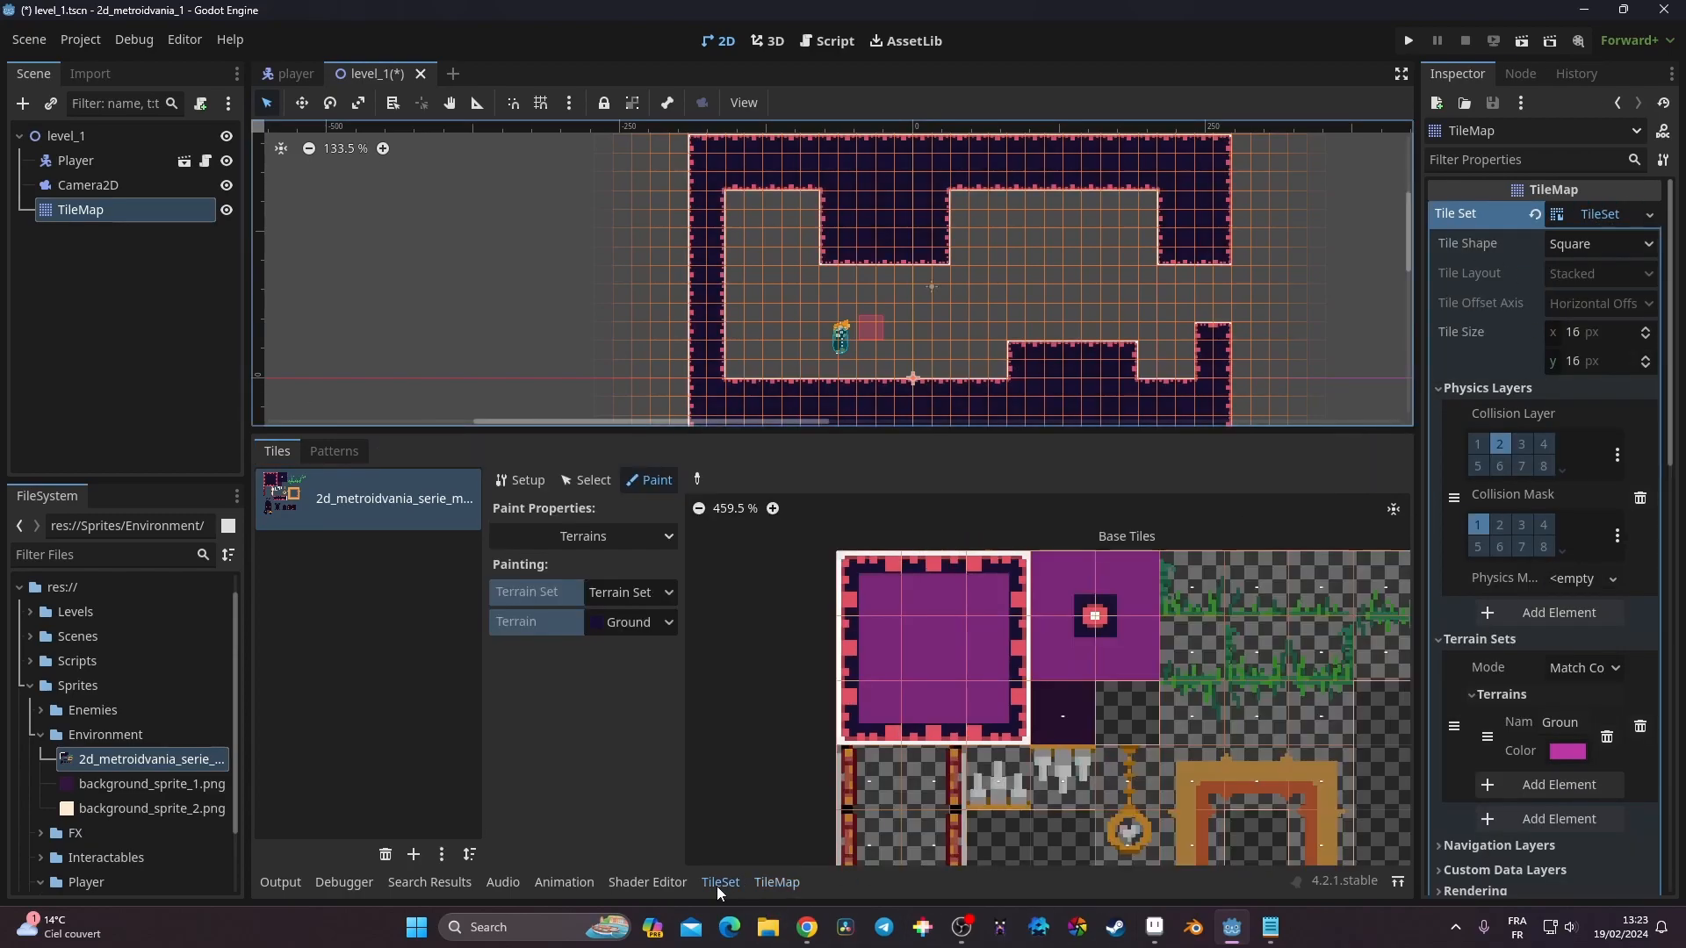
pyautogui.scroll(-3, 982, 692)
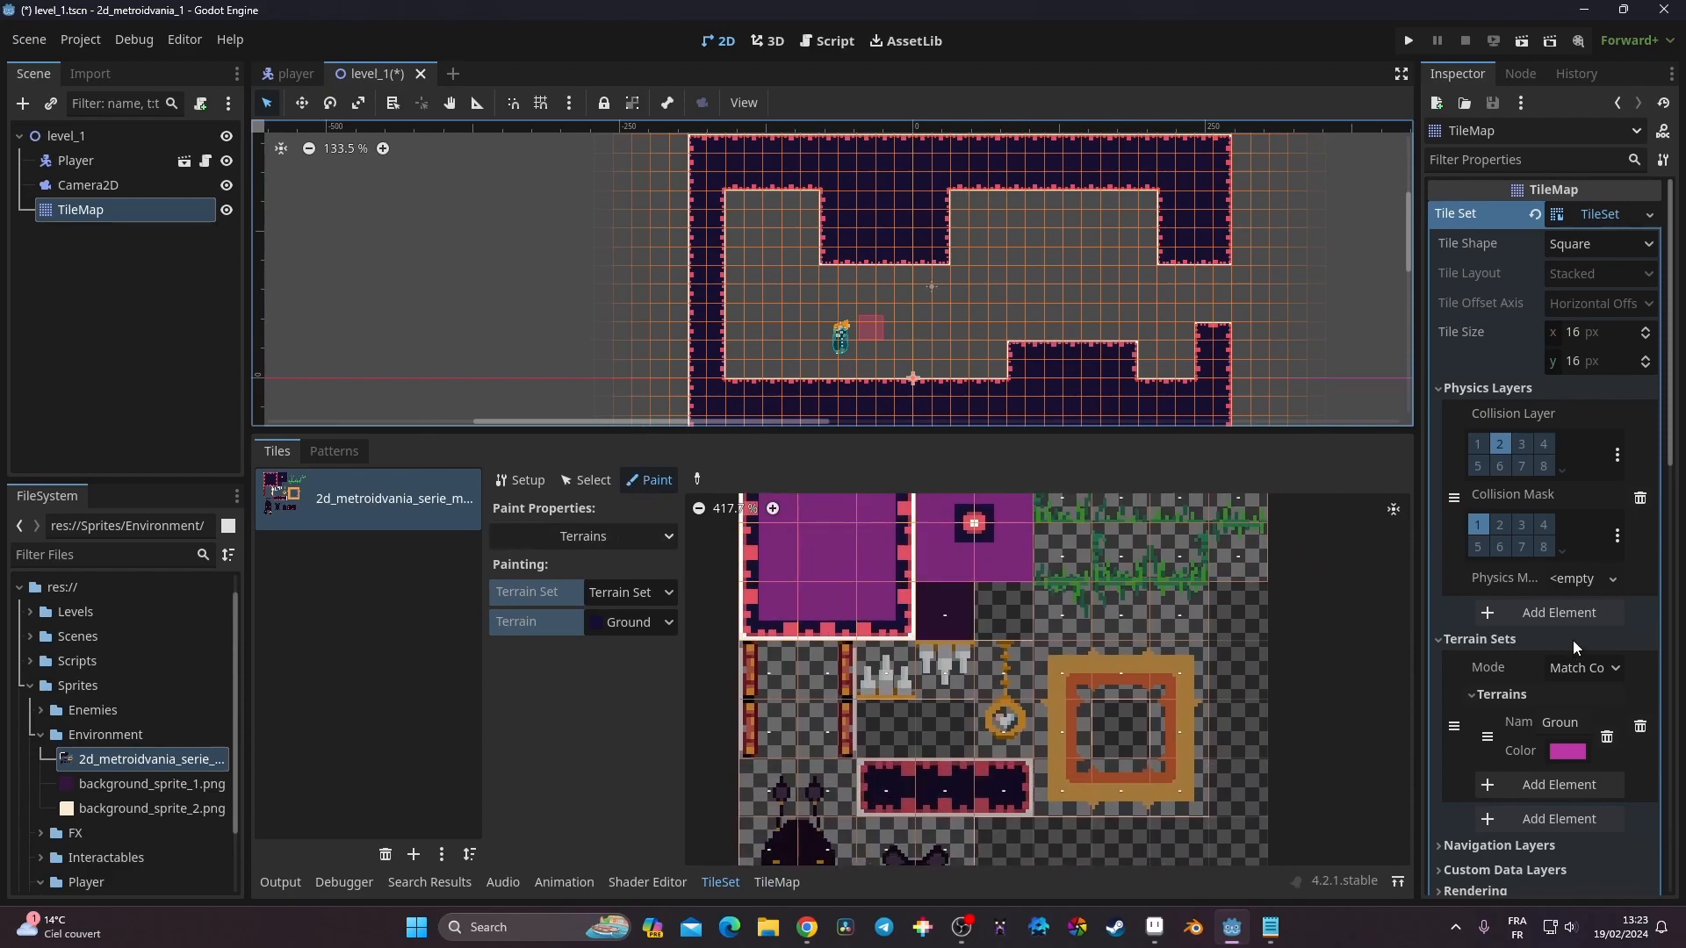
pyautogui.click(630, 536)
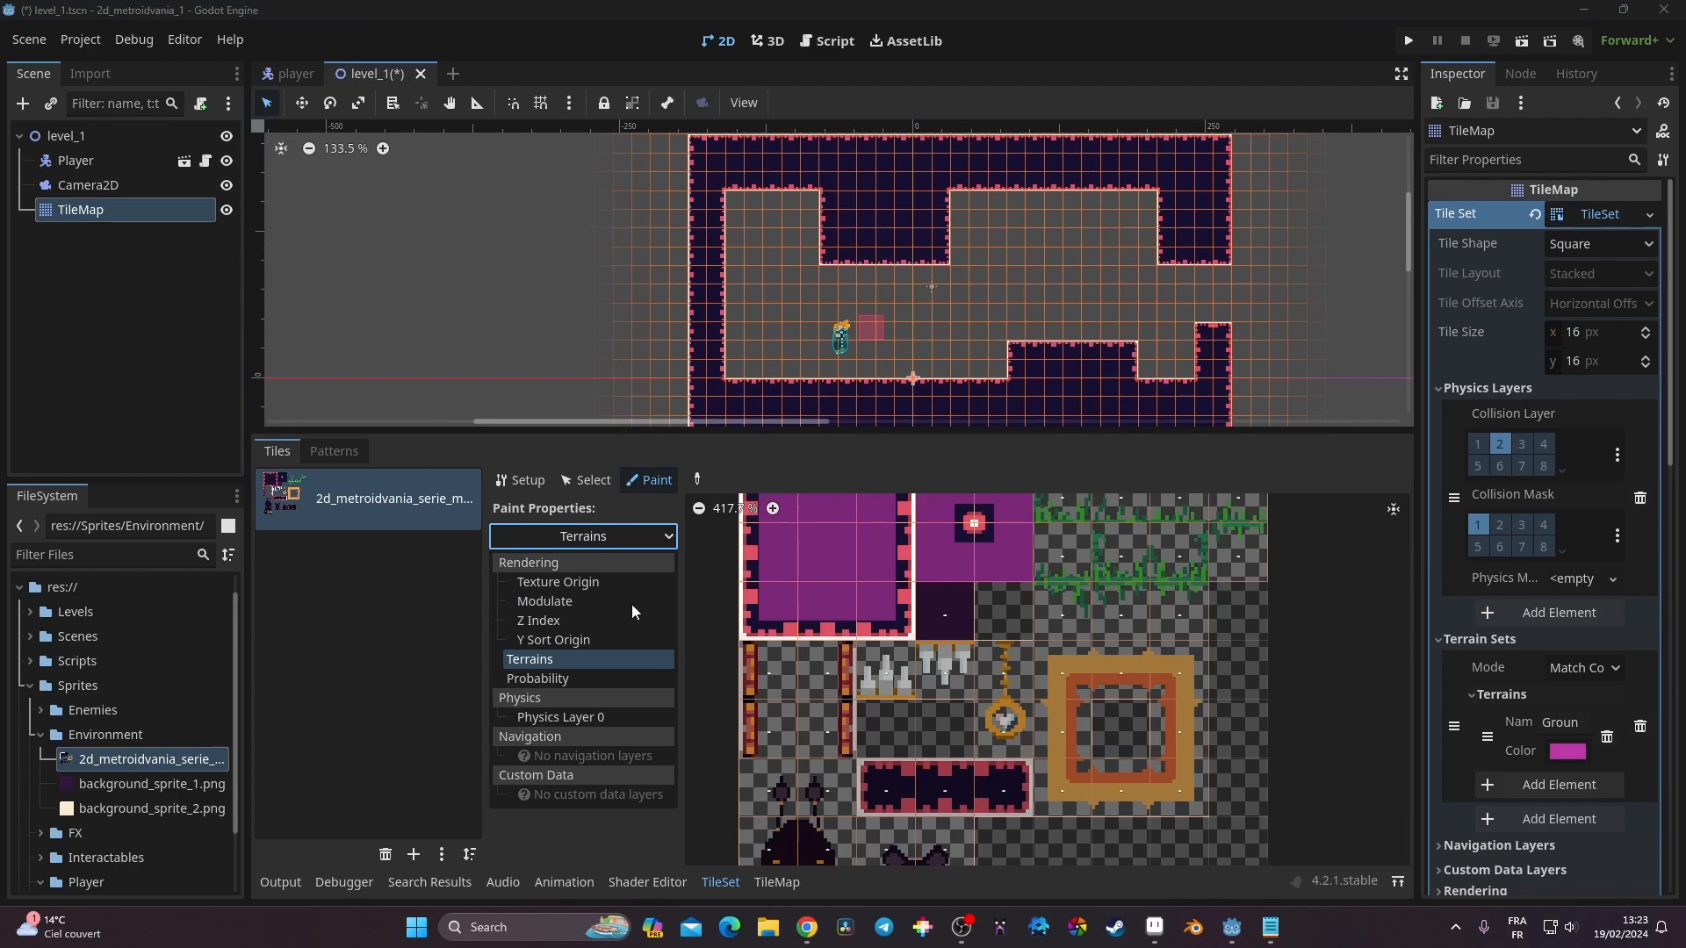
pyautogui.click(773, 883)
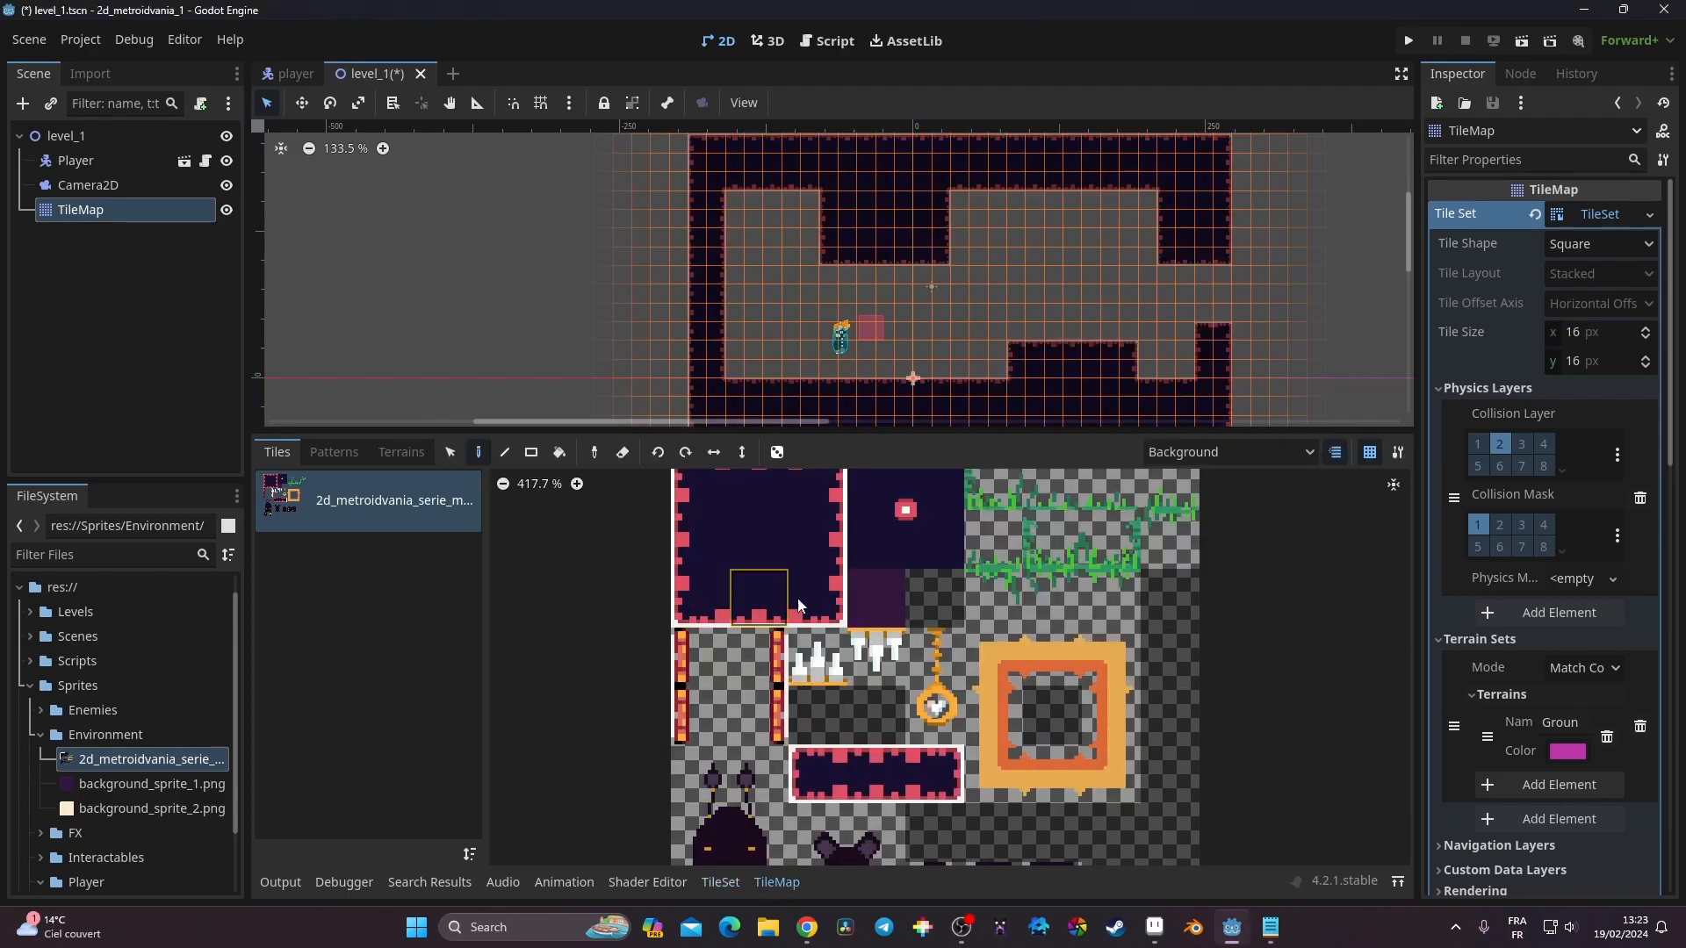
# Fill a Background rectangle covering the whole room and slightly beyond its outer walls with the plain dark purple tile
pyautogui.click(877, 597)
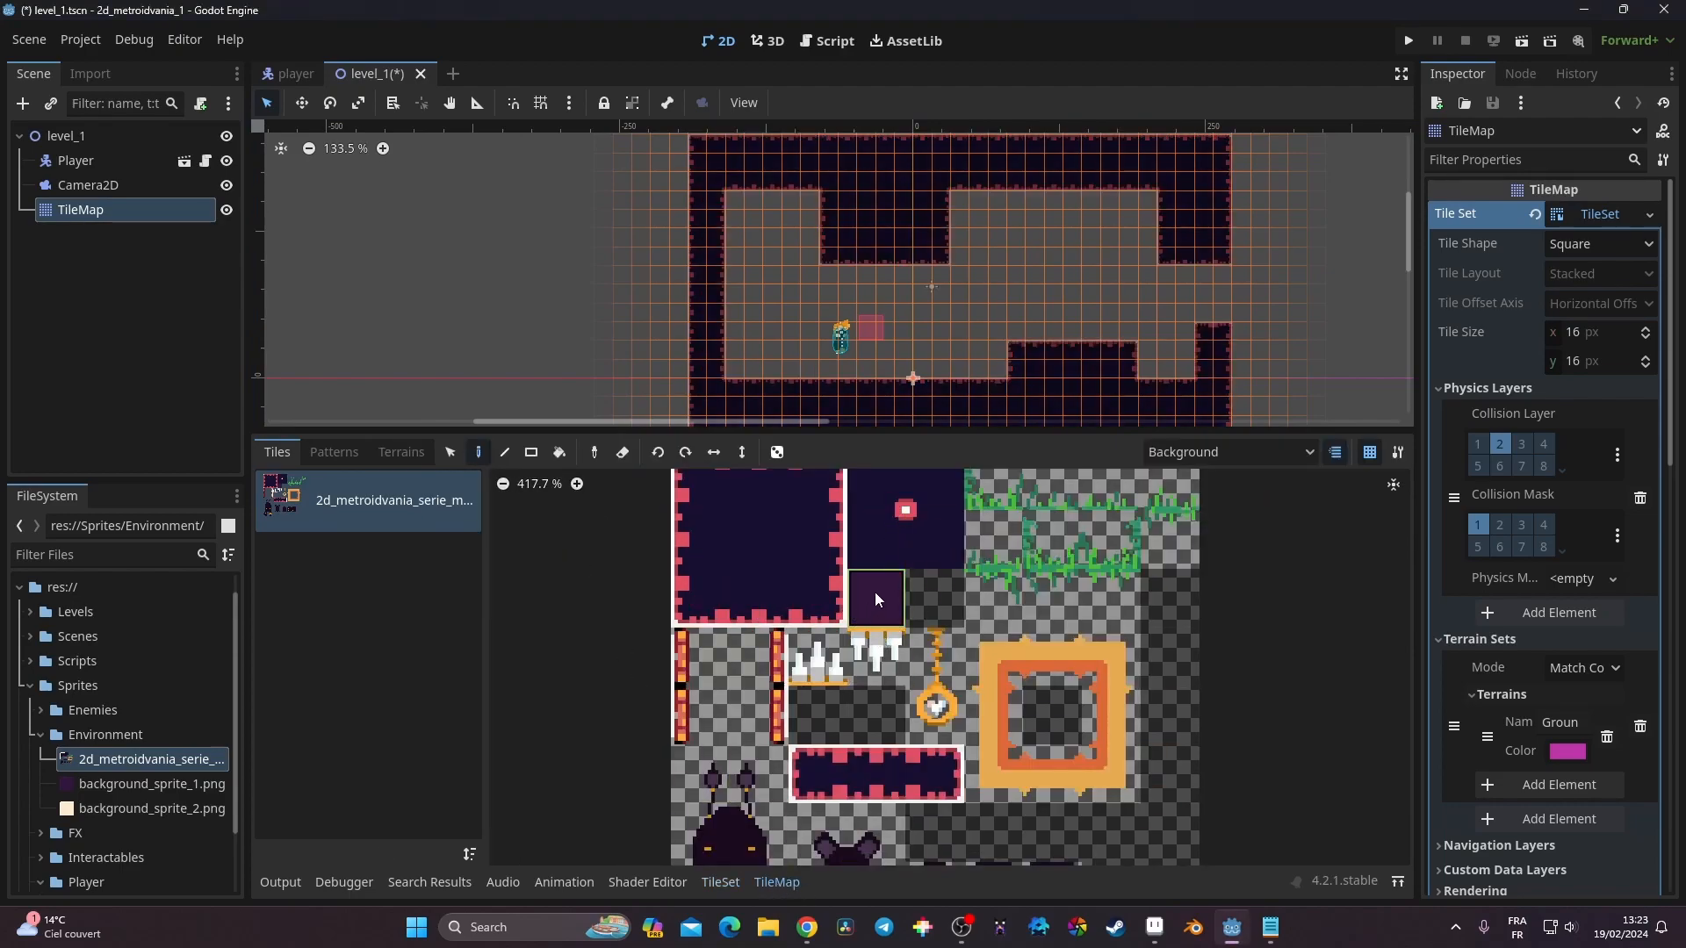
pyautogui.click(530, 456)
pyautogui.scroll(-2, 1045, 269)
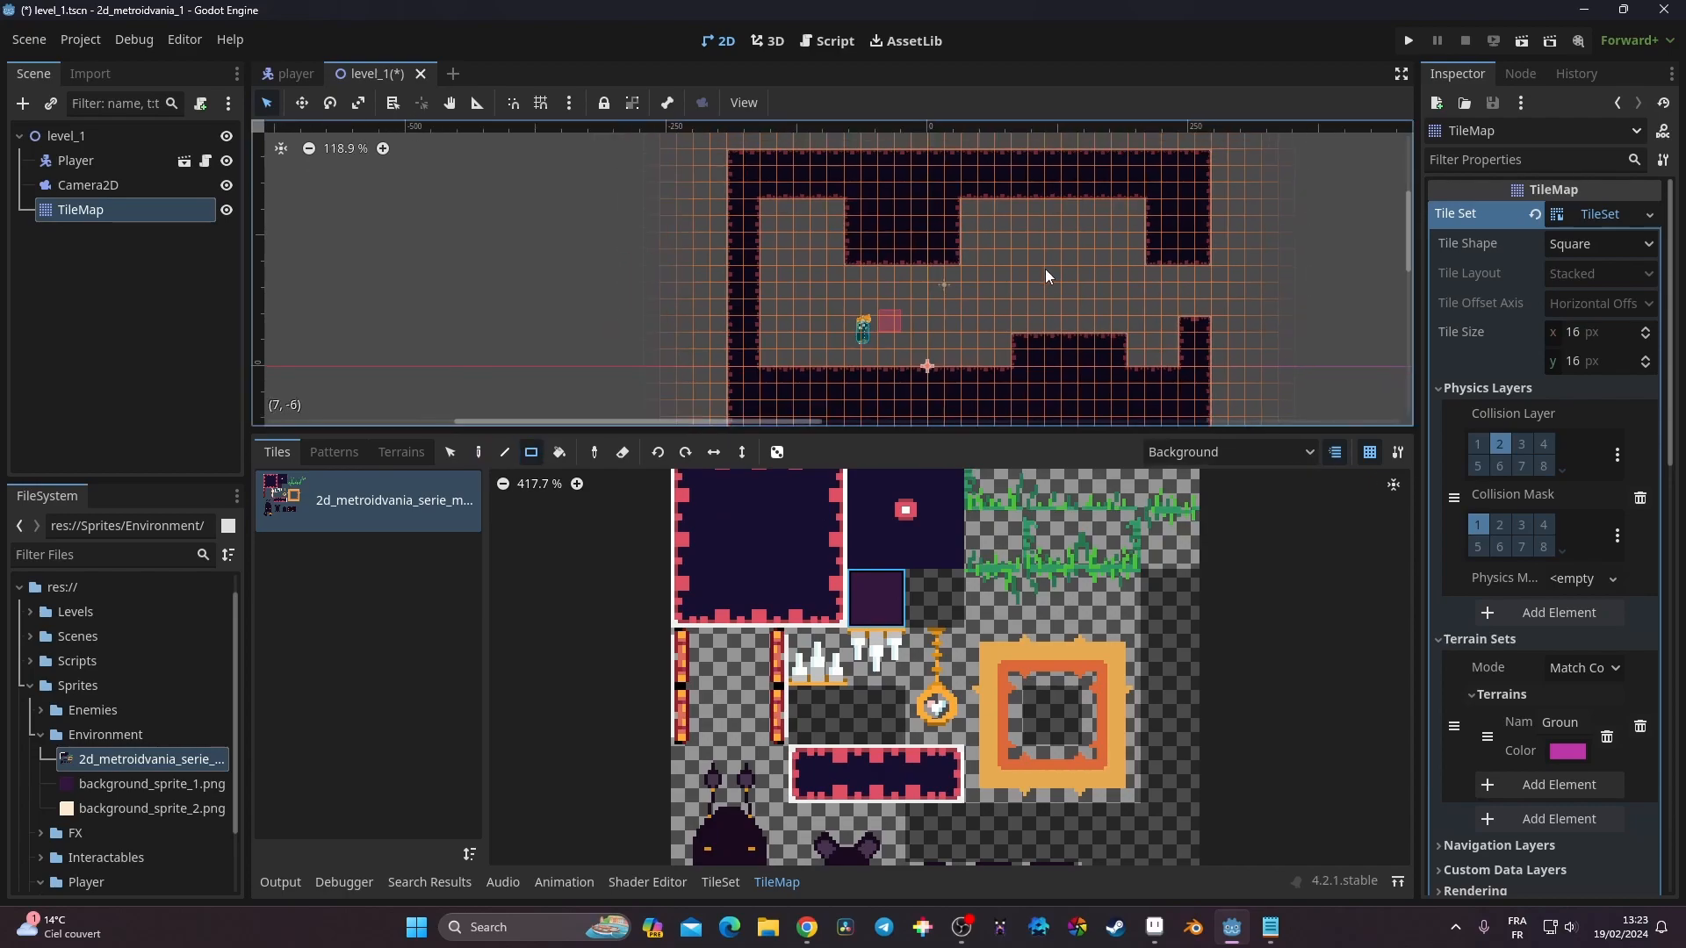
pyautogui.scroll(-1, 1075, 342)
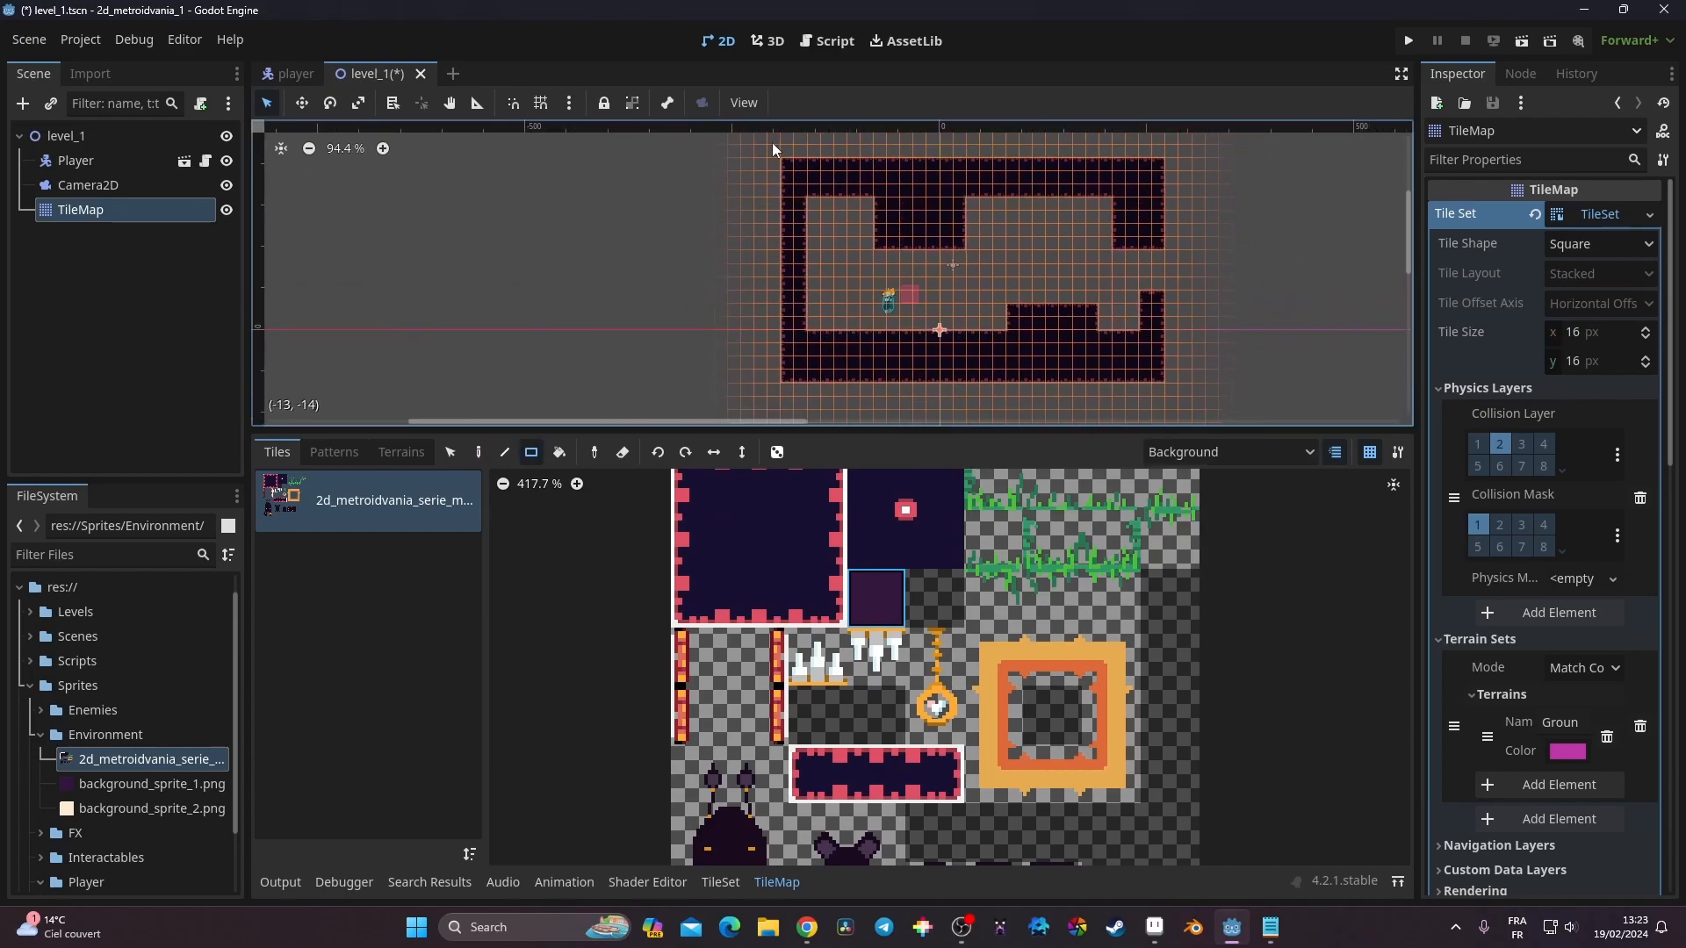
pyautogui.moveTo(736, 136)
pyautogui.mouseDown()
pyautogui.moveTo(1101, 357)
pyautogui.moveTo(1188, 403)
pyautogui.moveTo(1210, 392)
pyautogui.mouseUp()
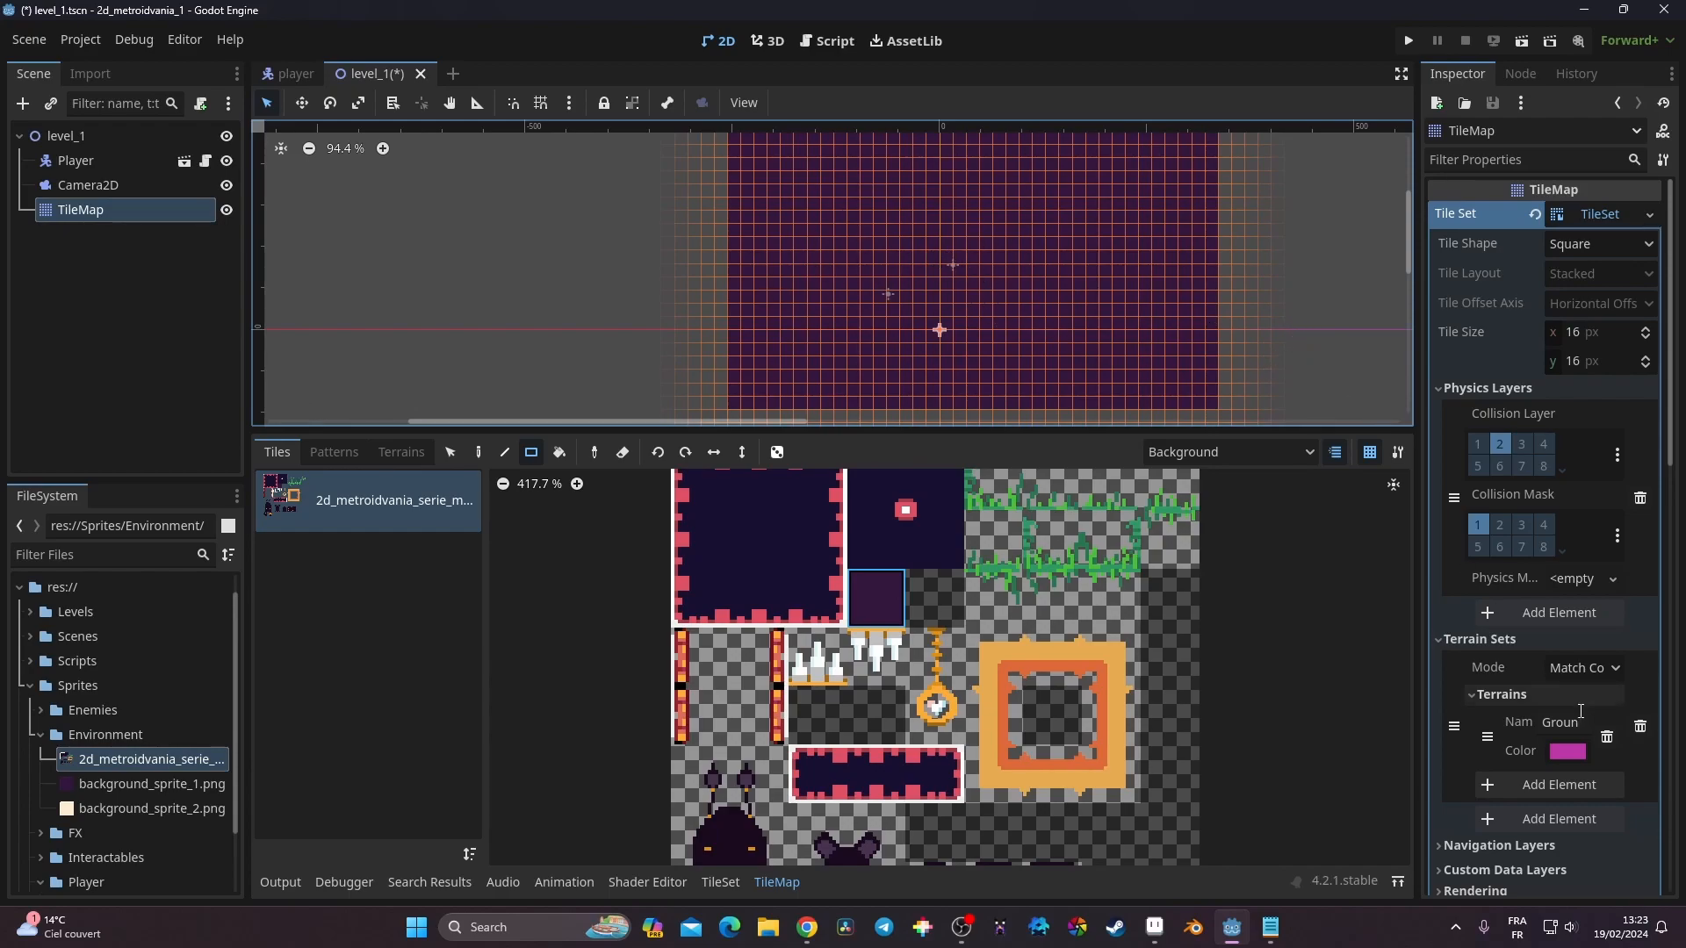
# Set the TileMap node's Z Index to -4 in its ordering properties
pyautogui.scroll(-3, 1579, 702)
pyautogui.scroll(-4, 1507, 640)
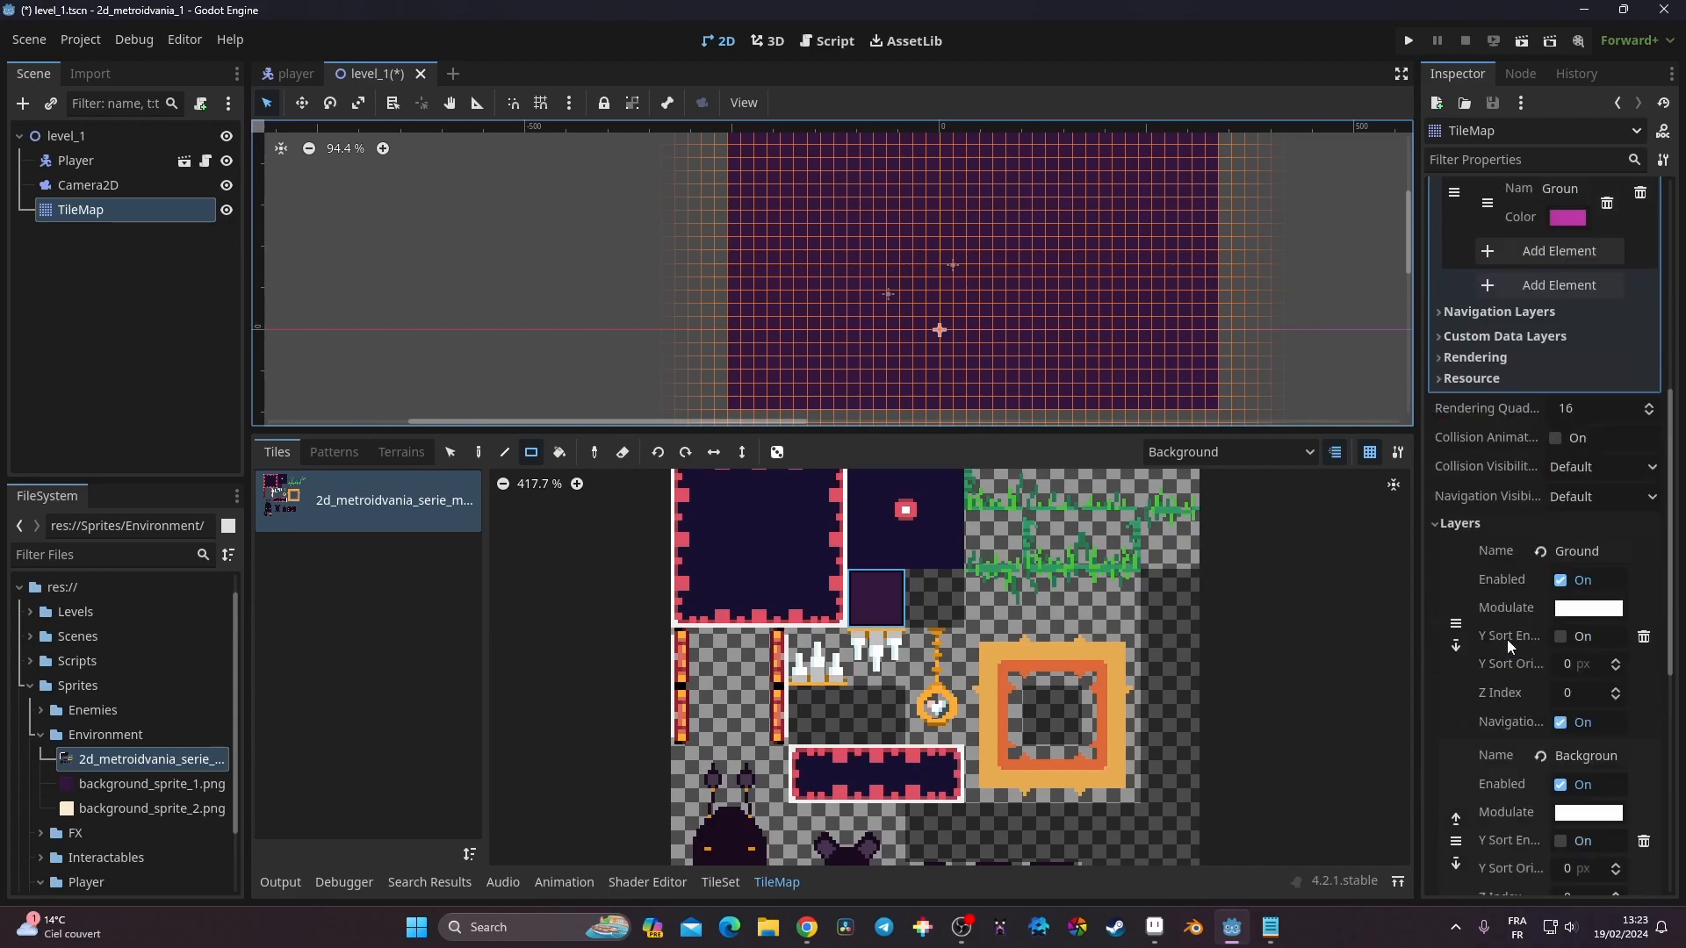
pyautogui.scroll(-5, 1536, 701)
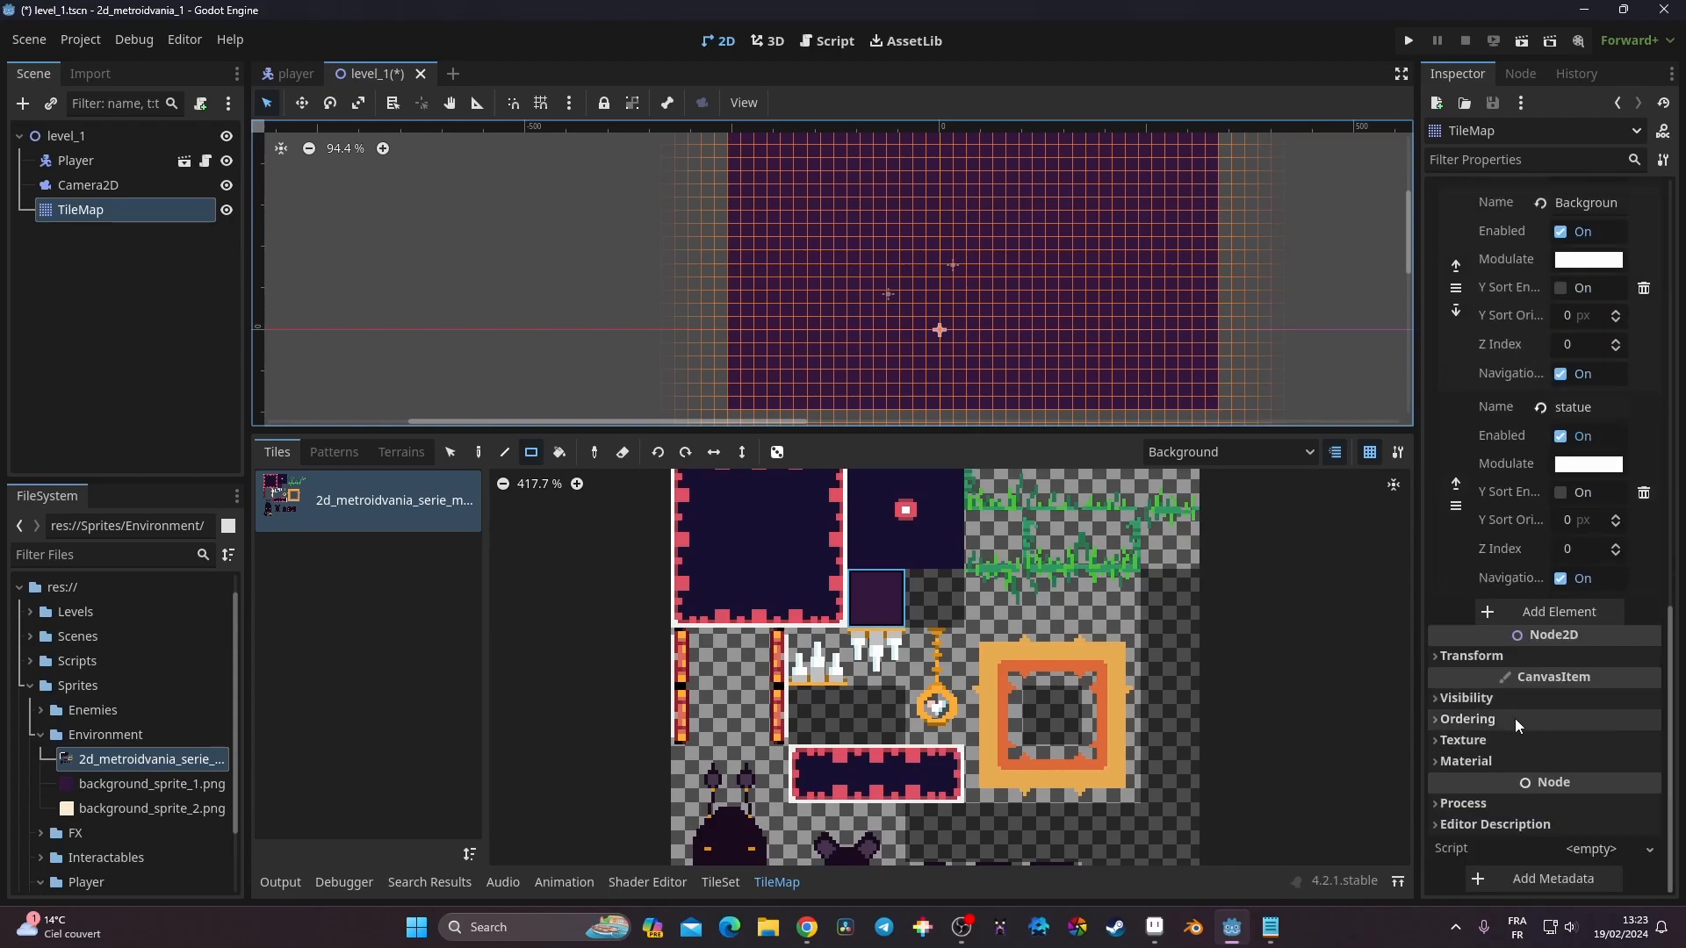
pyautogui.scroll(8, 1515, 650)
pyautogui.scroll(5, 1516, 655)
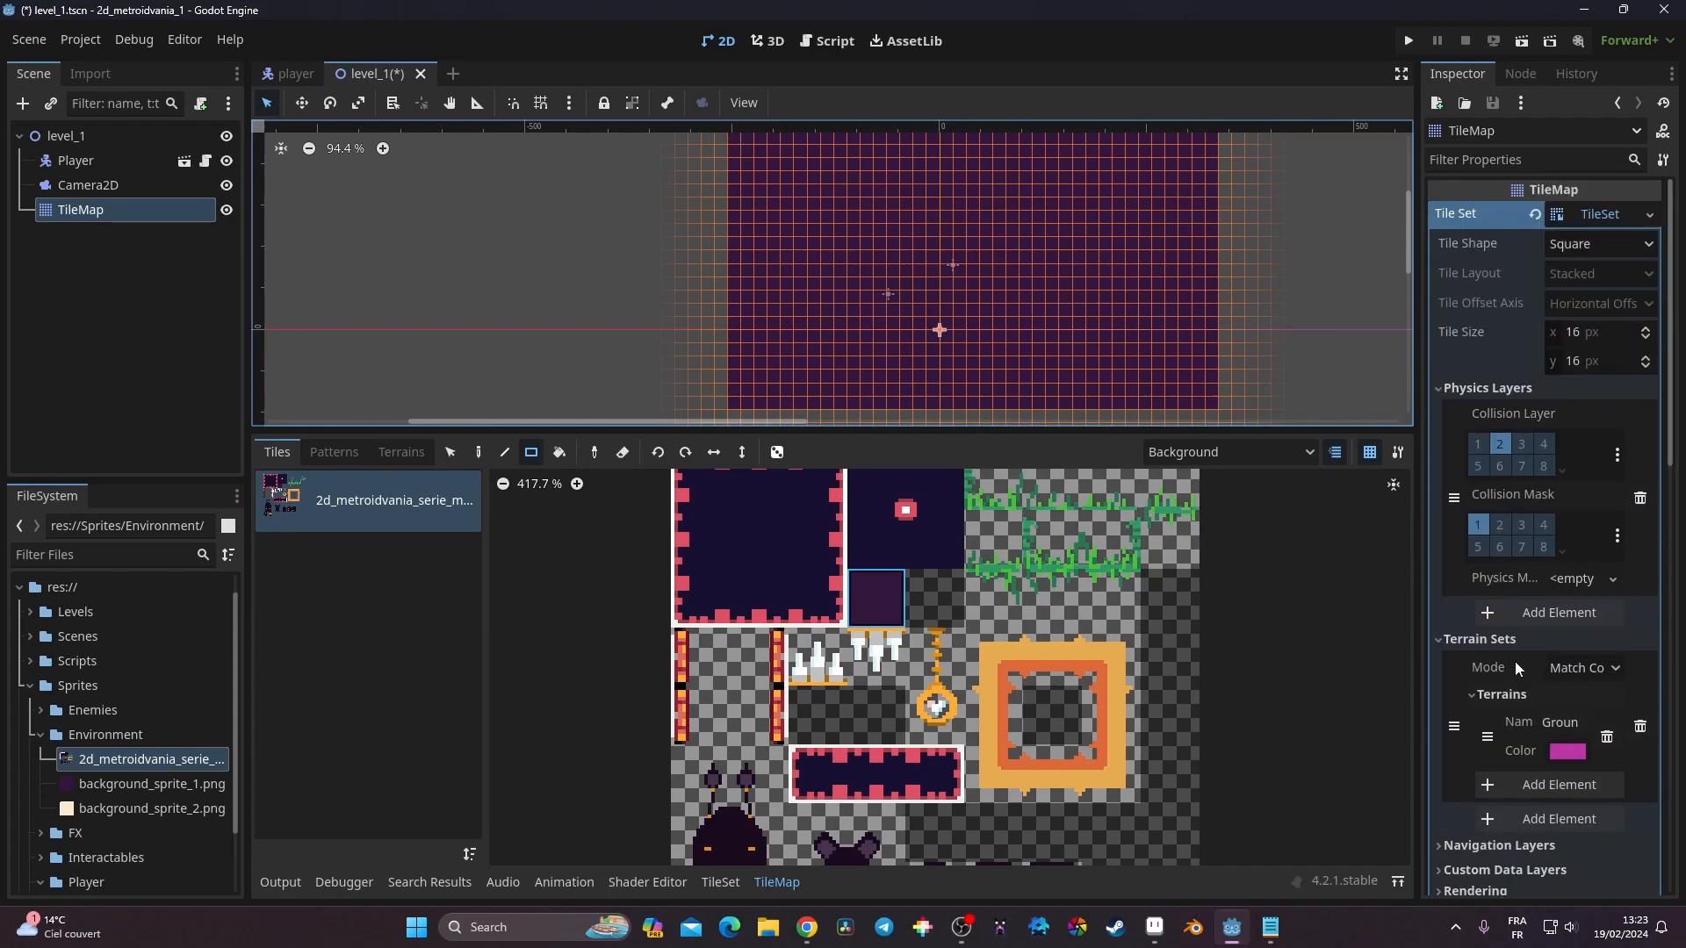
pyautogui.click(1606, 215)
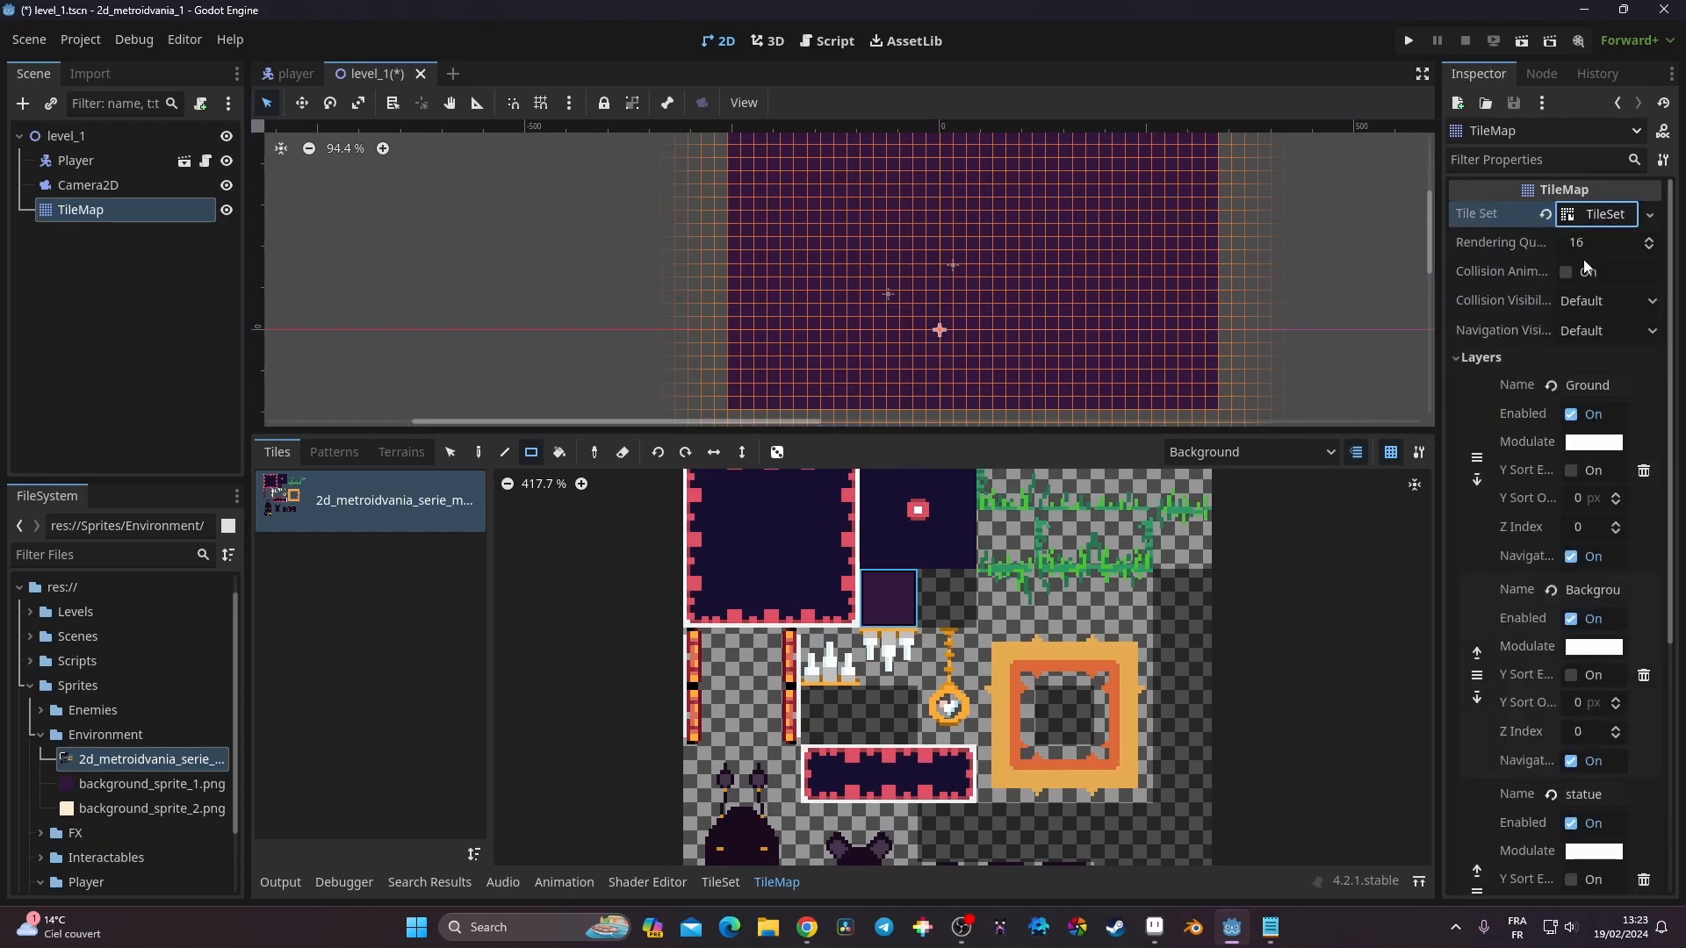
pyautogui.click(1460, 358)
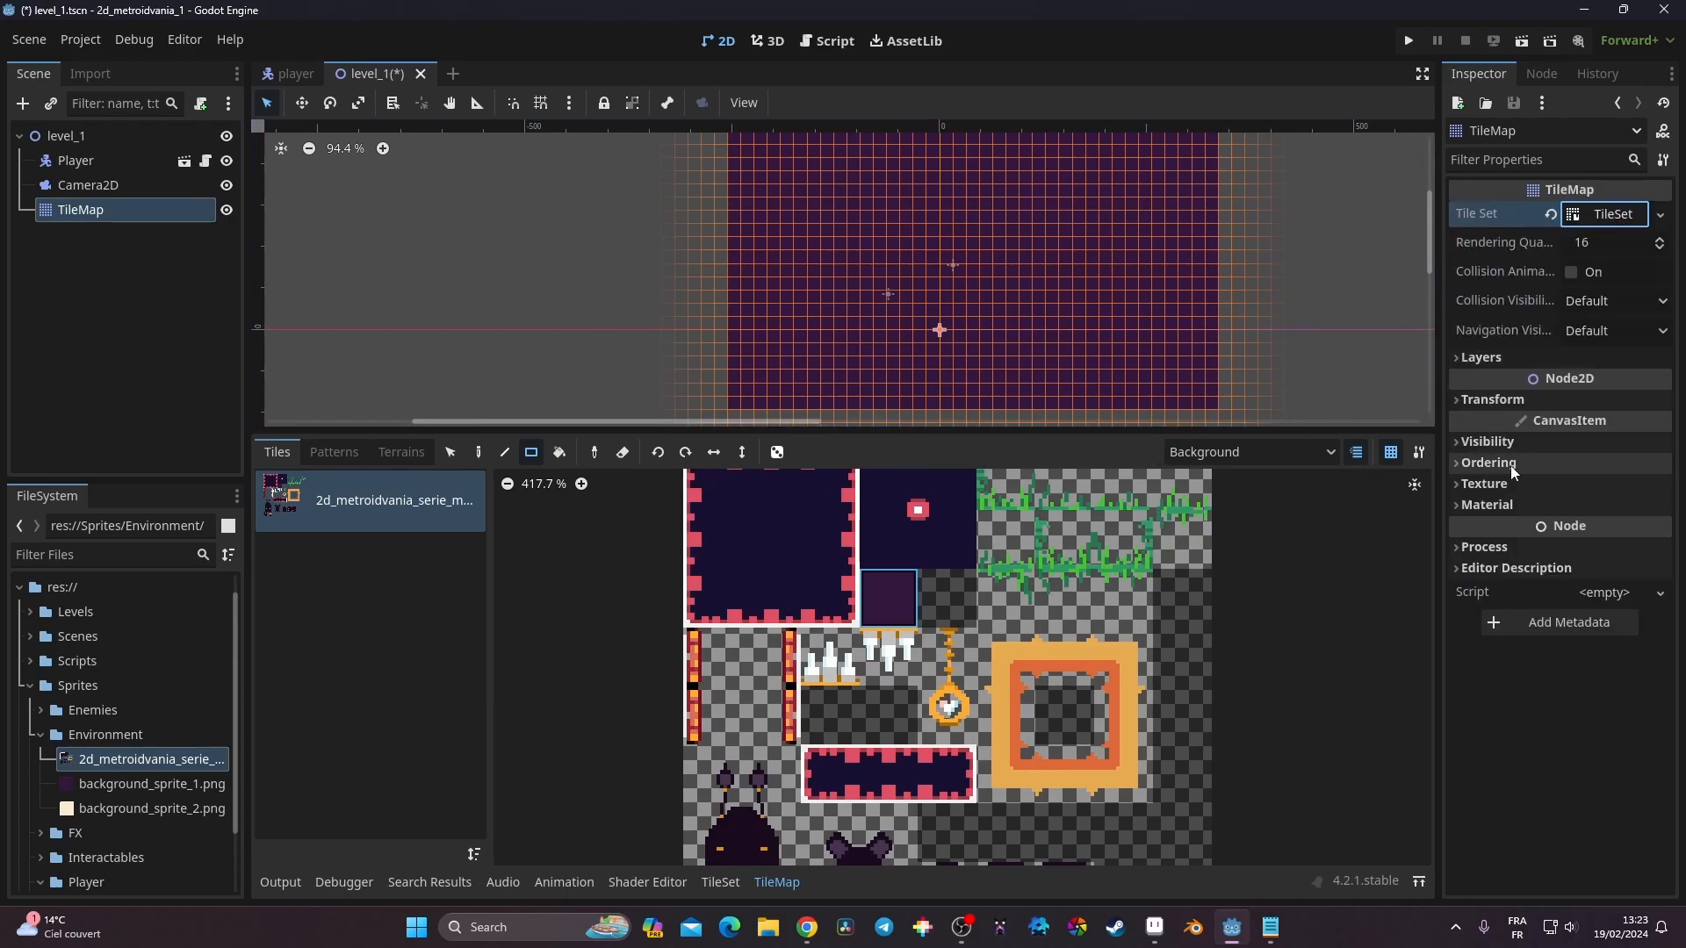
pyautogui.click(1488, 466)
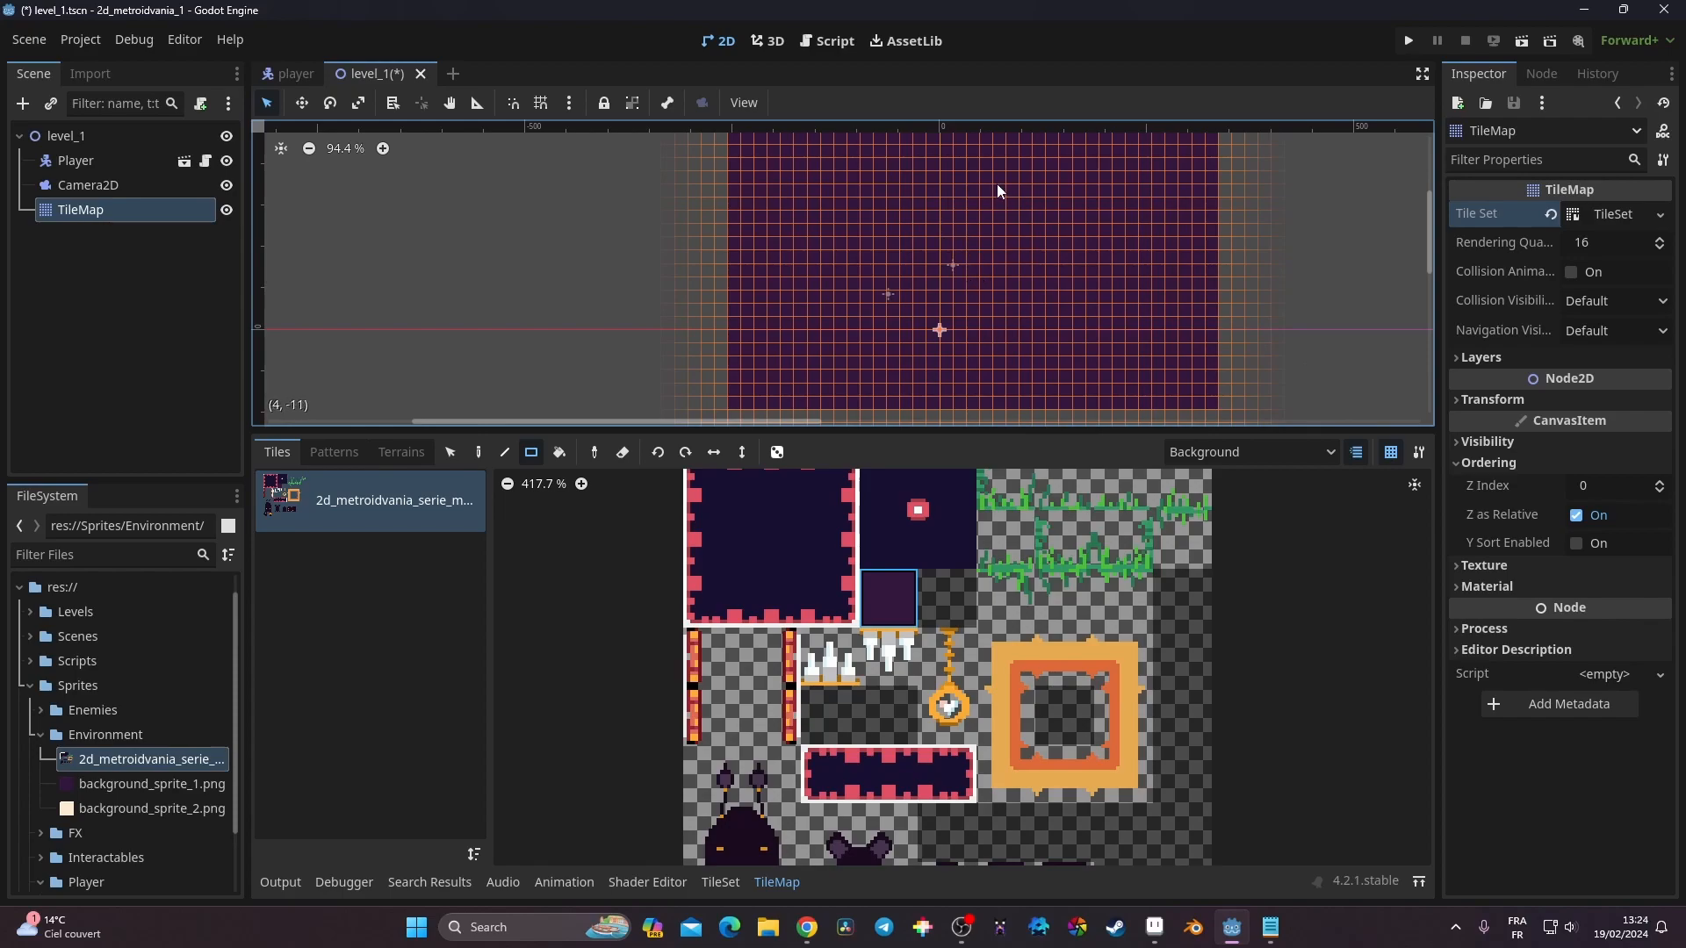
pyautogui.click(1660, 493)
pyautogui.click(1660, 493)
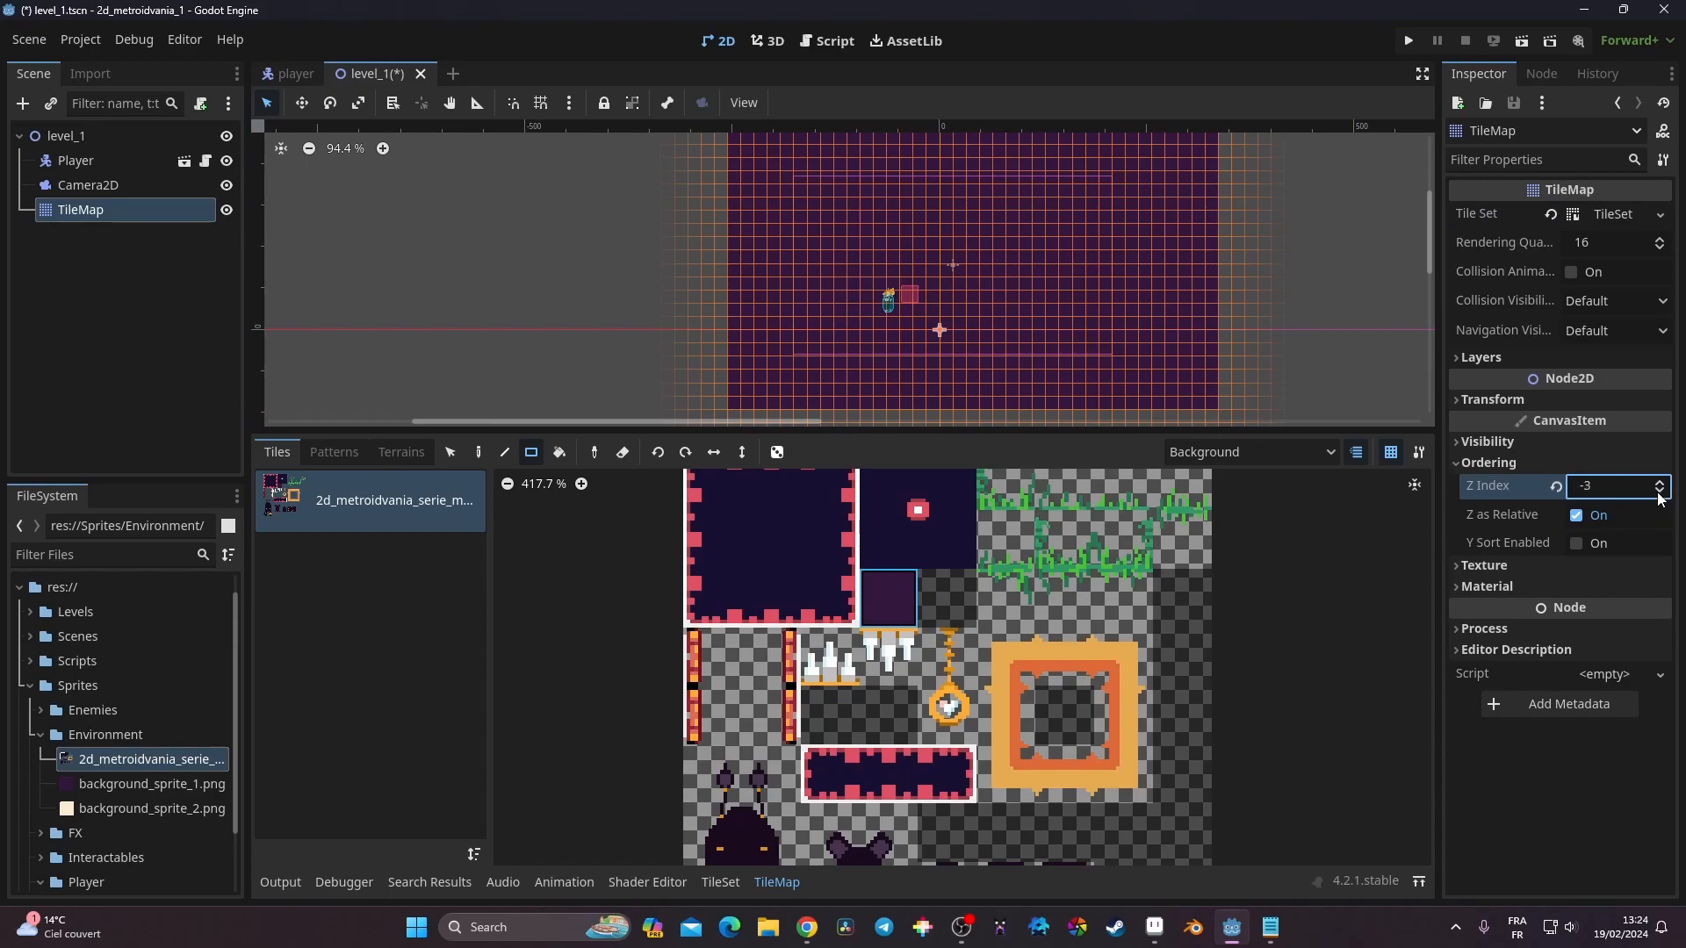
pyautogui.scroll(5, 859, 298)
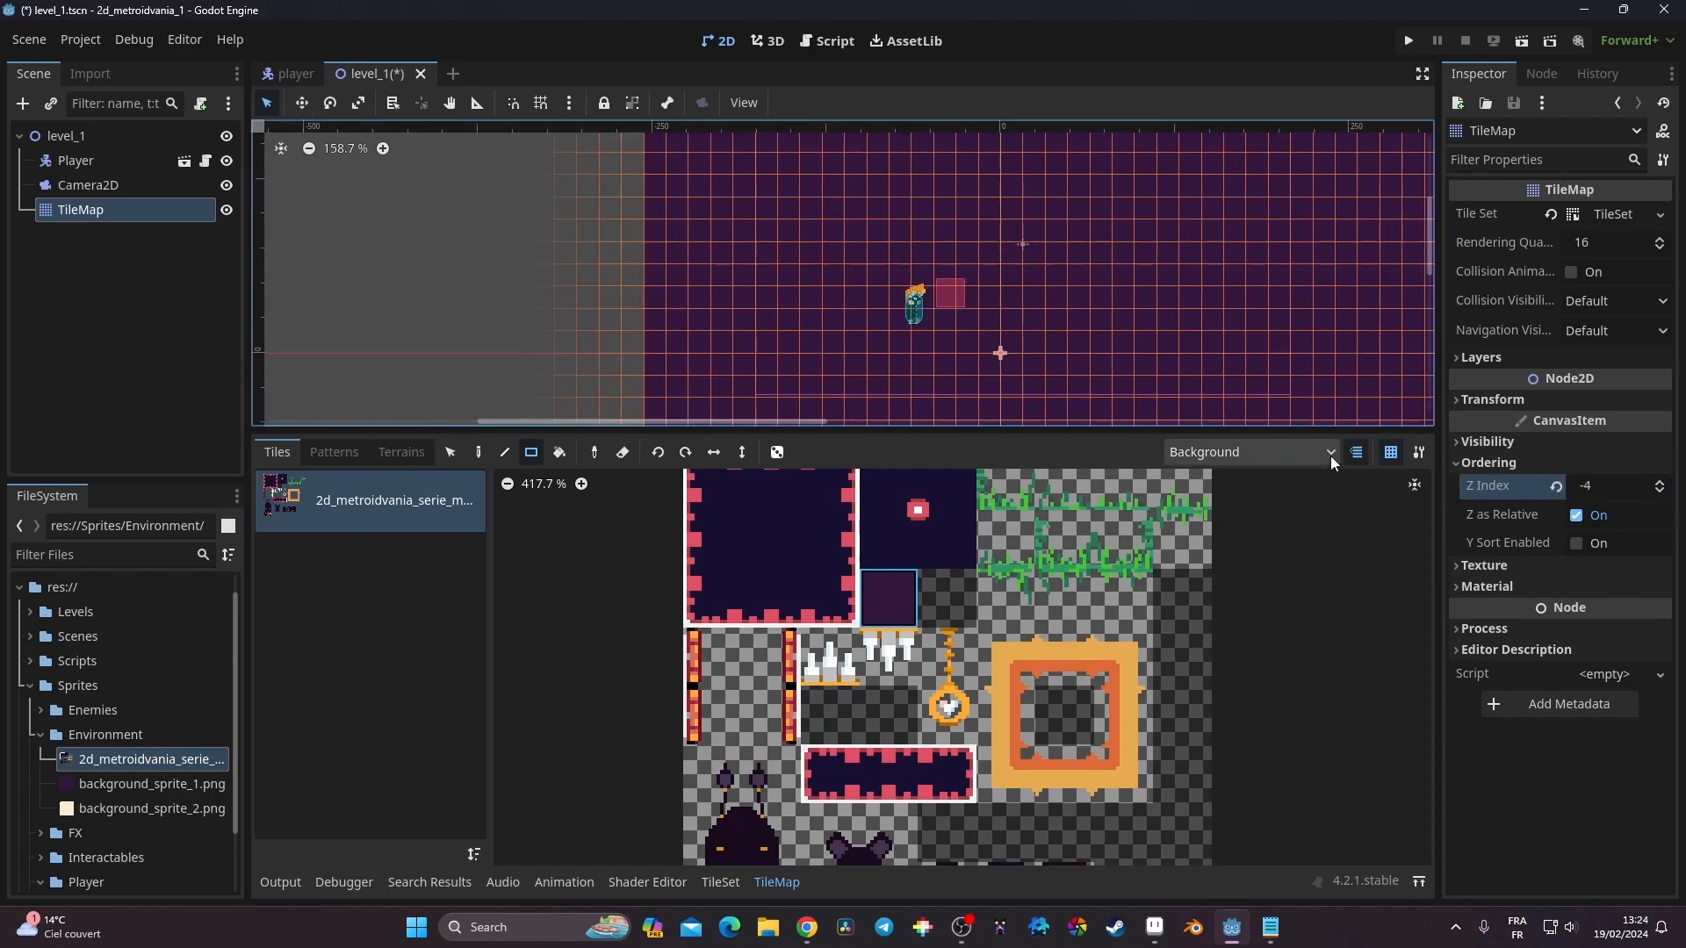
# Make Ground the active TileMap layer and set the TileMap node's Z Index back to 0
pyautogui.click(1267, 448)
pyautogui.click(1268, 488)
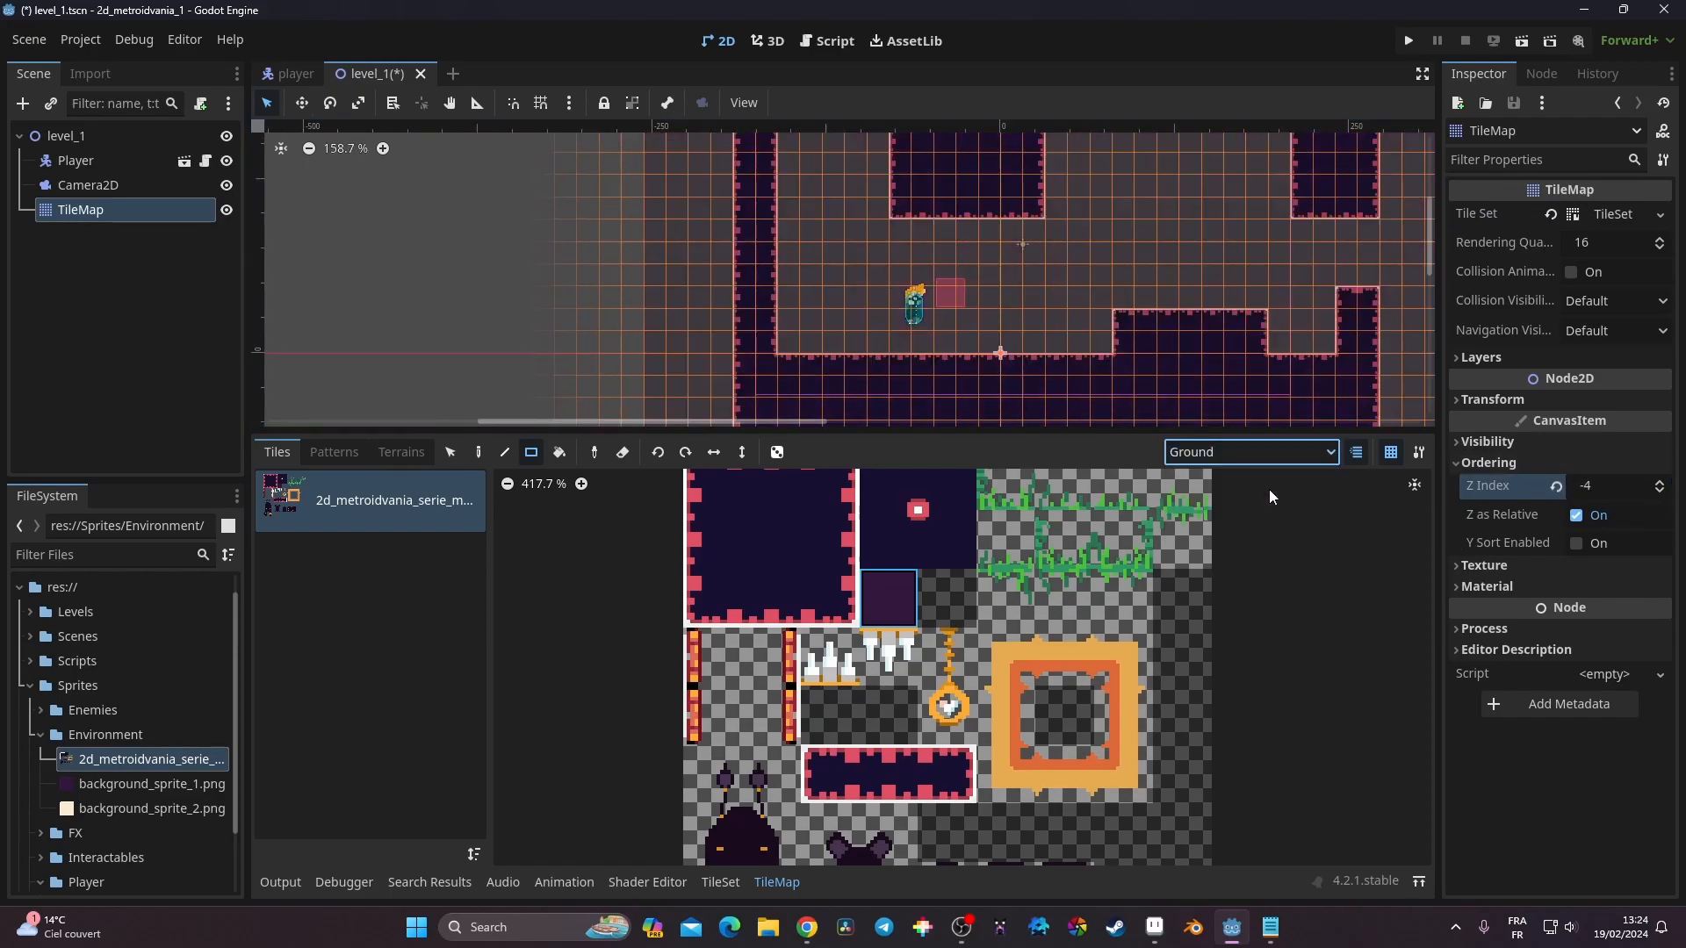
pyautogui.click(1659, 486)
pyautogui.click(1659, 485)
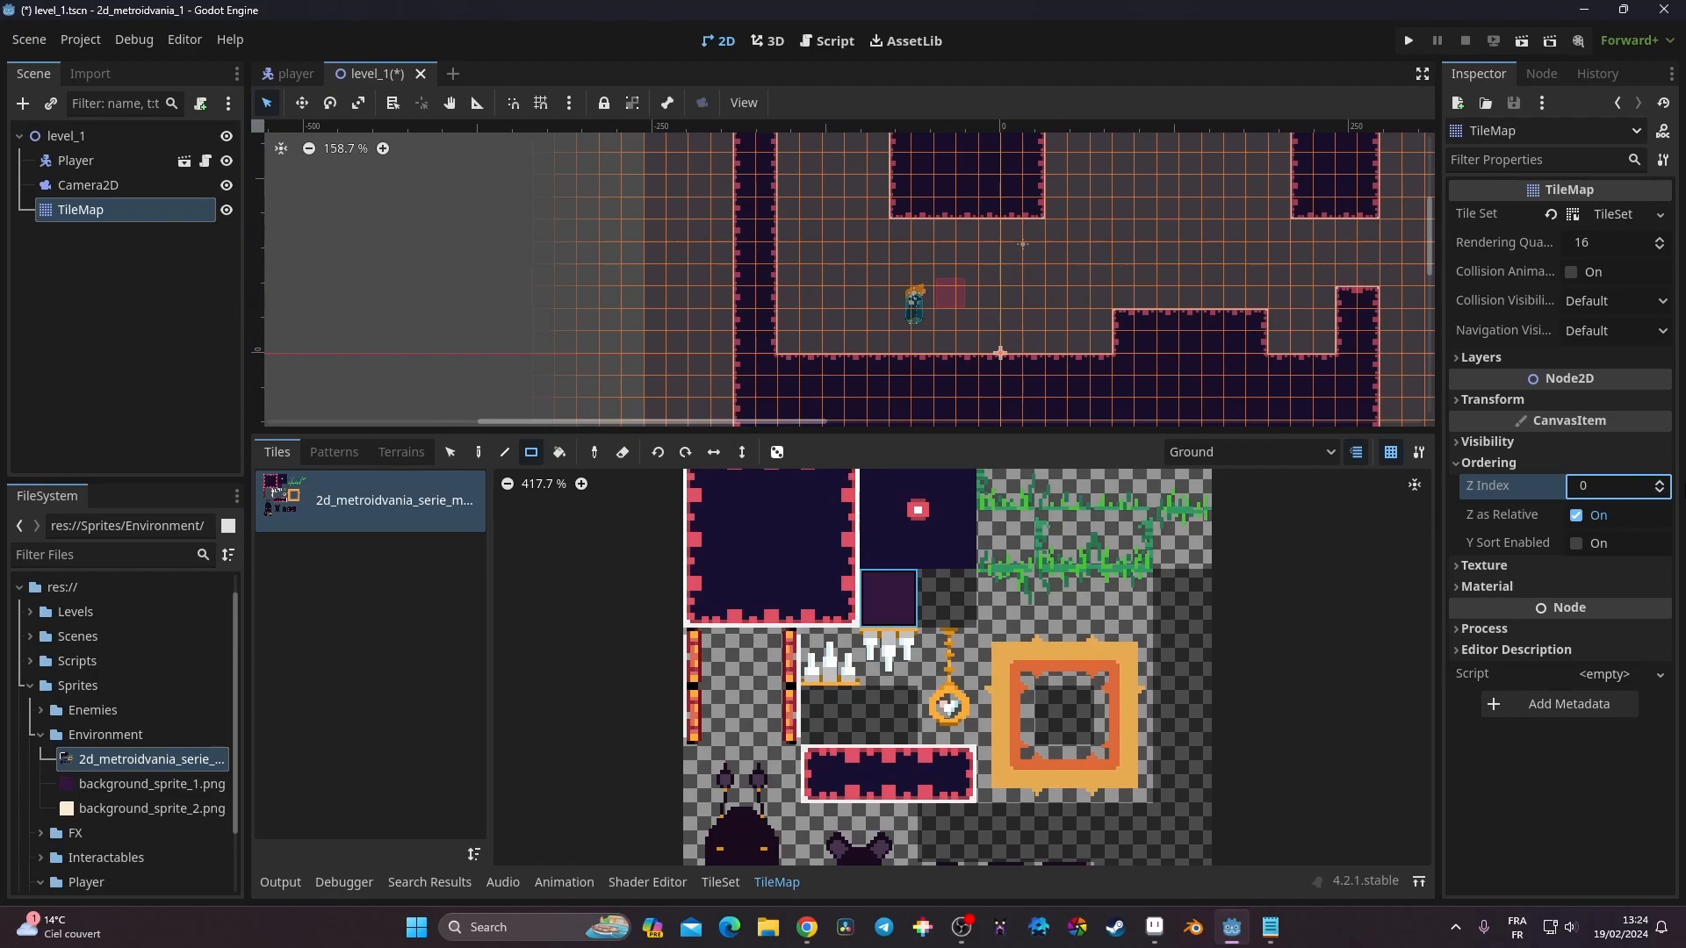
# Try a Z Index of -1 on the whole TileMap node
pyautogui.click(1659, 491)
pyautogui.click(56, 219)
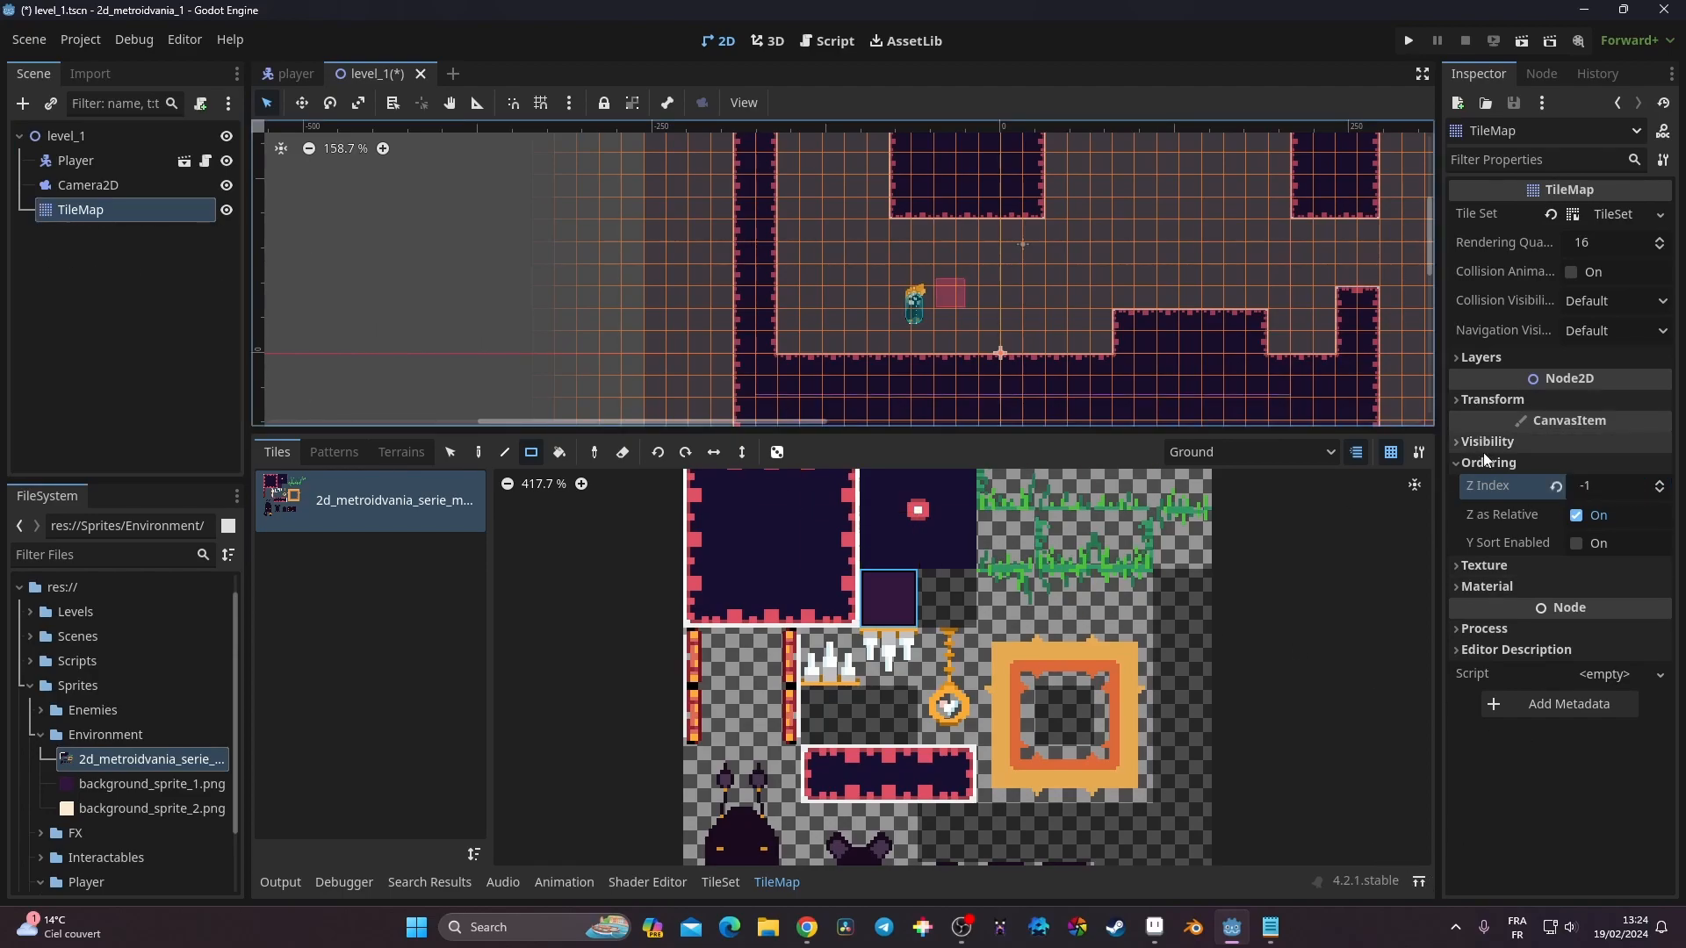
pyautogui.click(1520, 358)
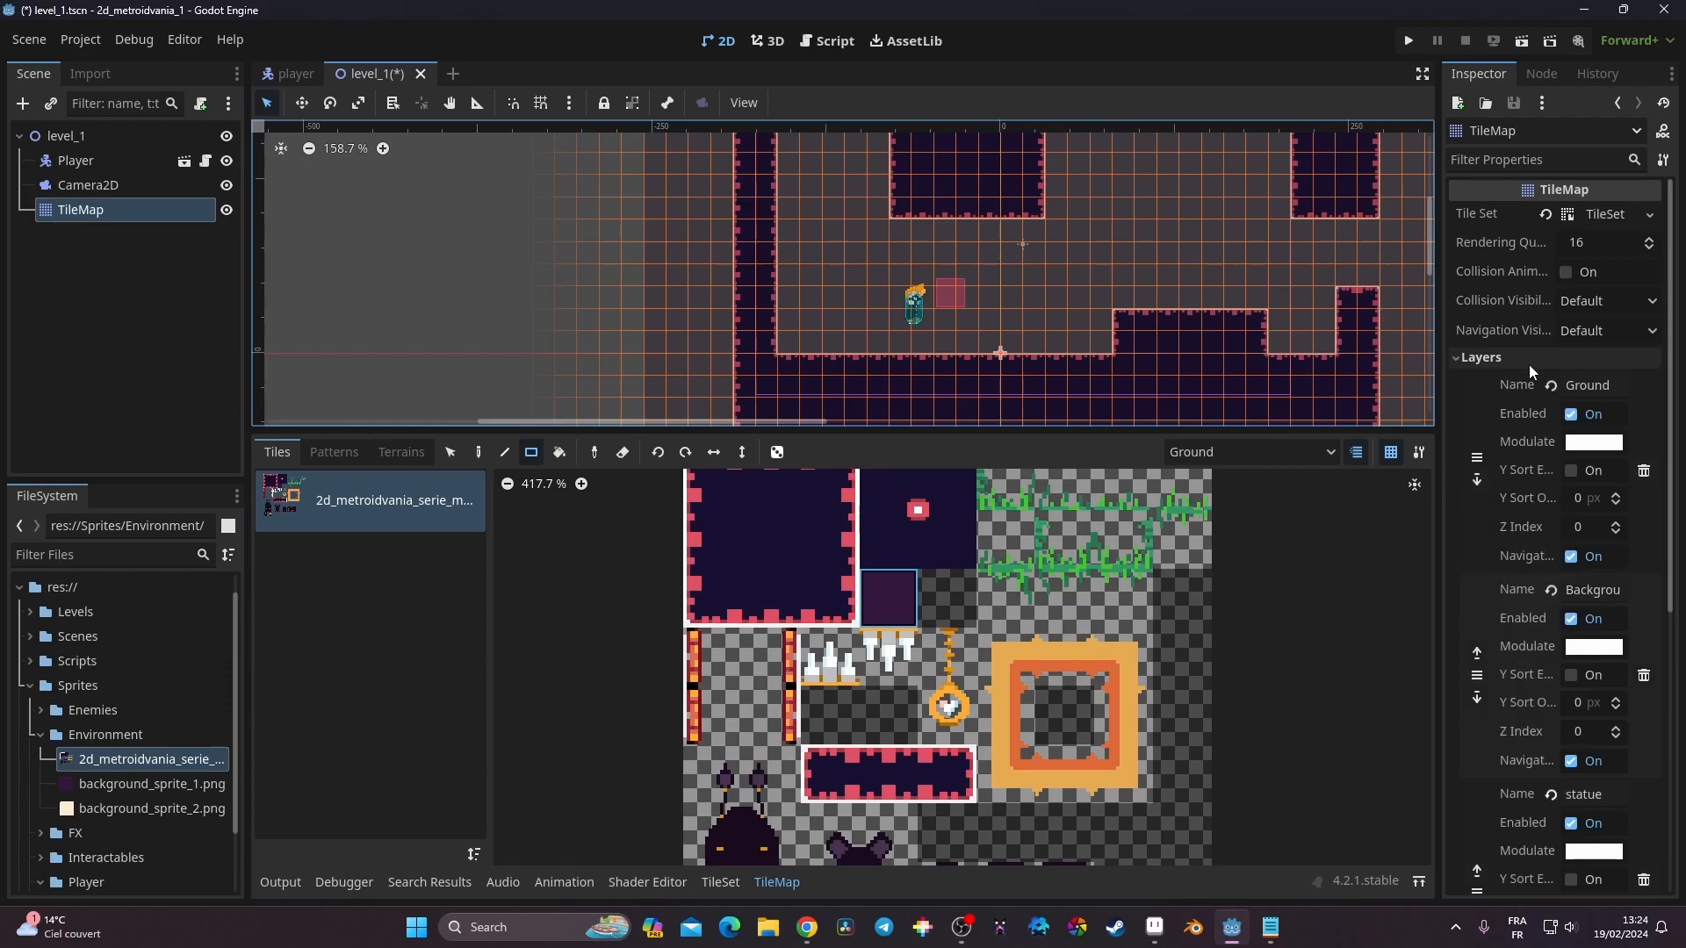
pyautogui.click(1483, 358)
pyautogui.click(1660, 481)
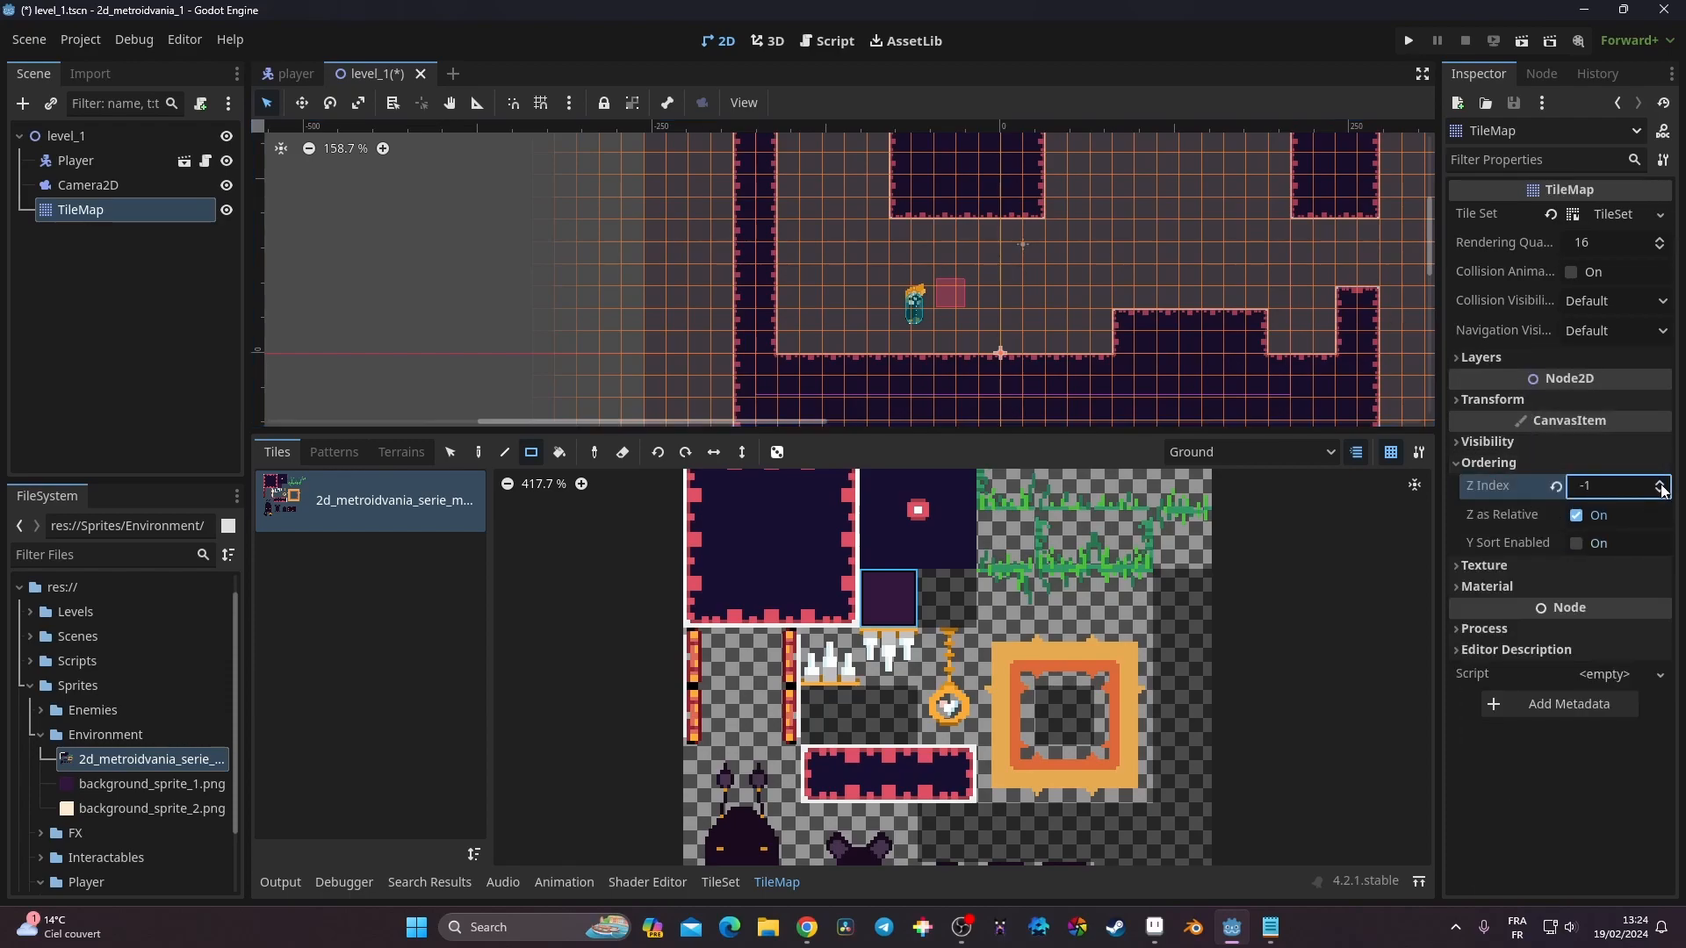
# Set the Z Index of the TileMap's Background layer to -3
pyautogui.click(1497, 355)
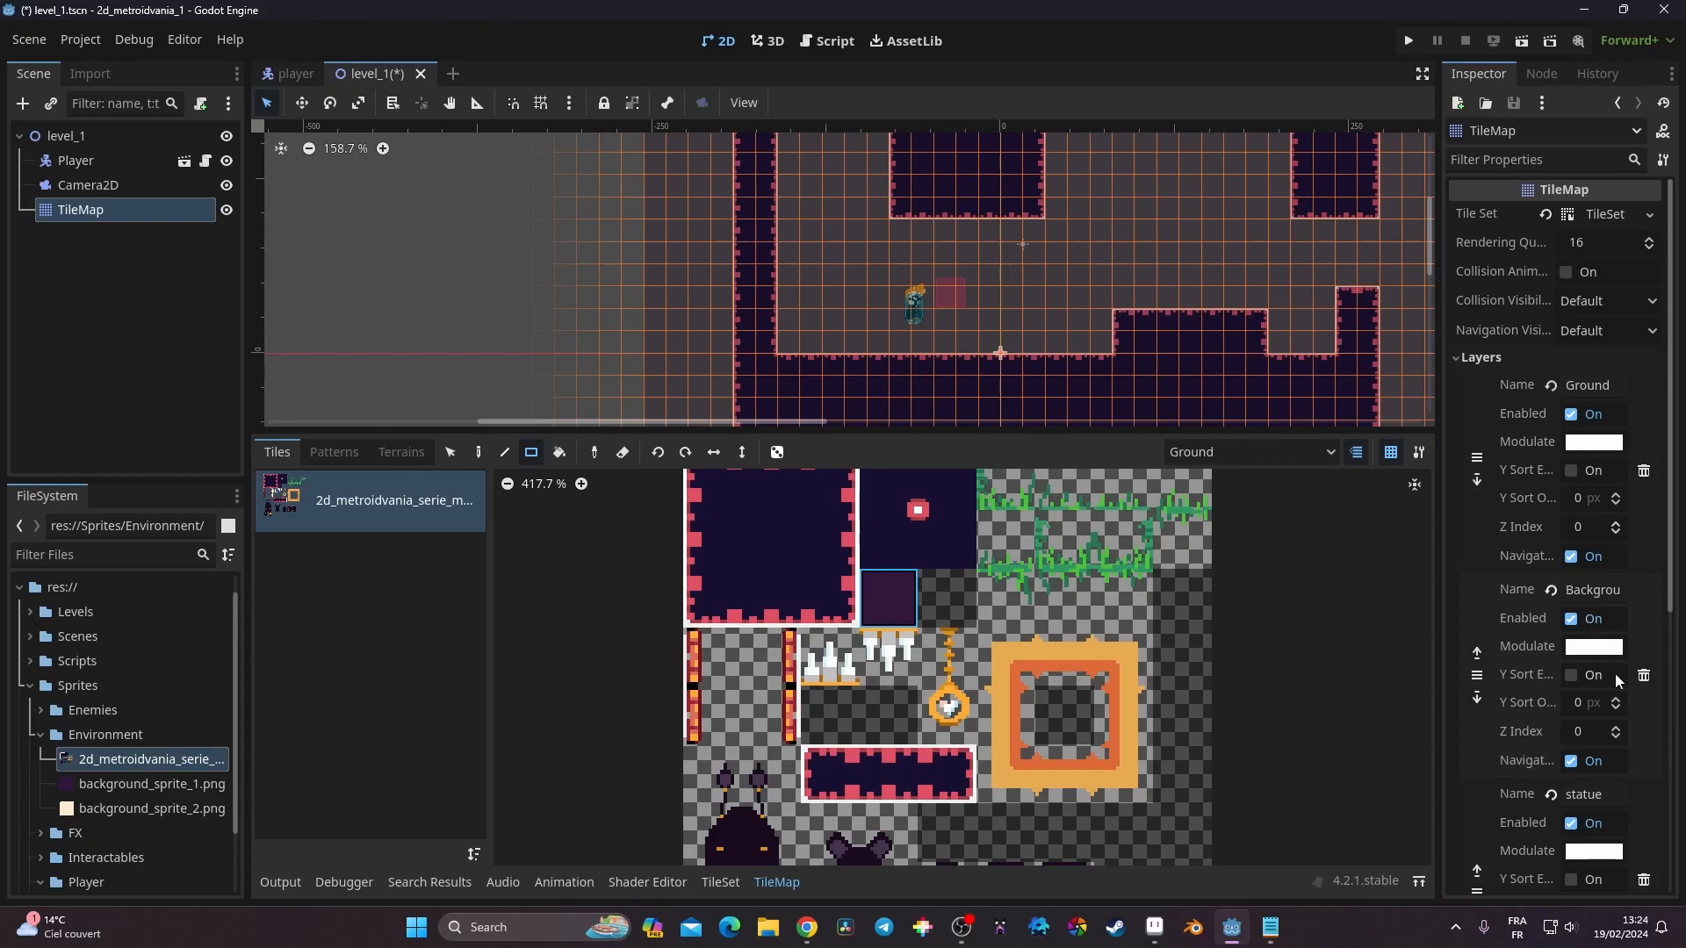
pyautogui.doubleClick(1615, 739)
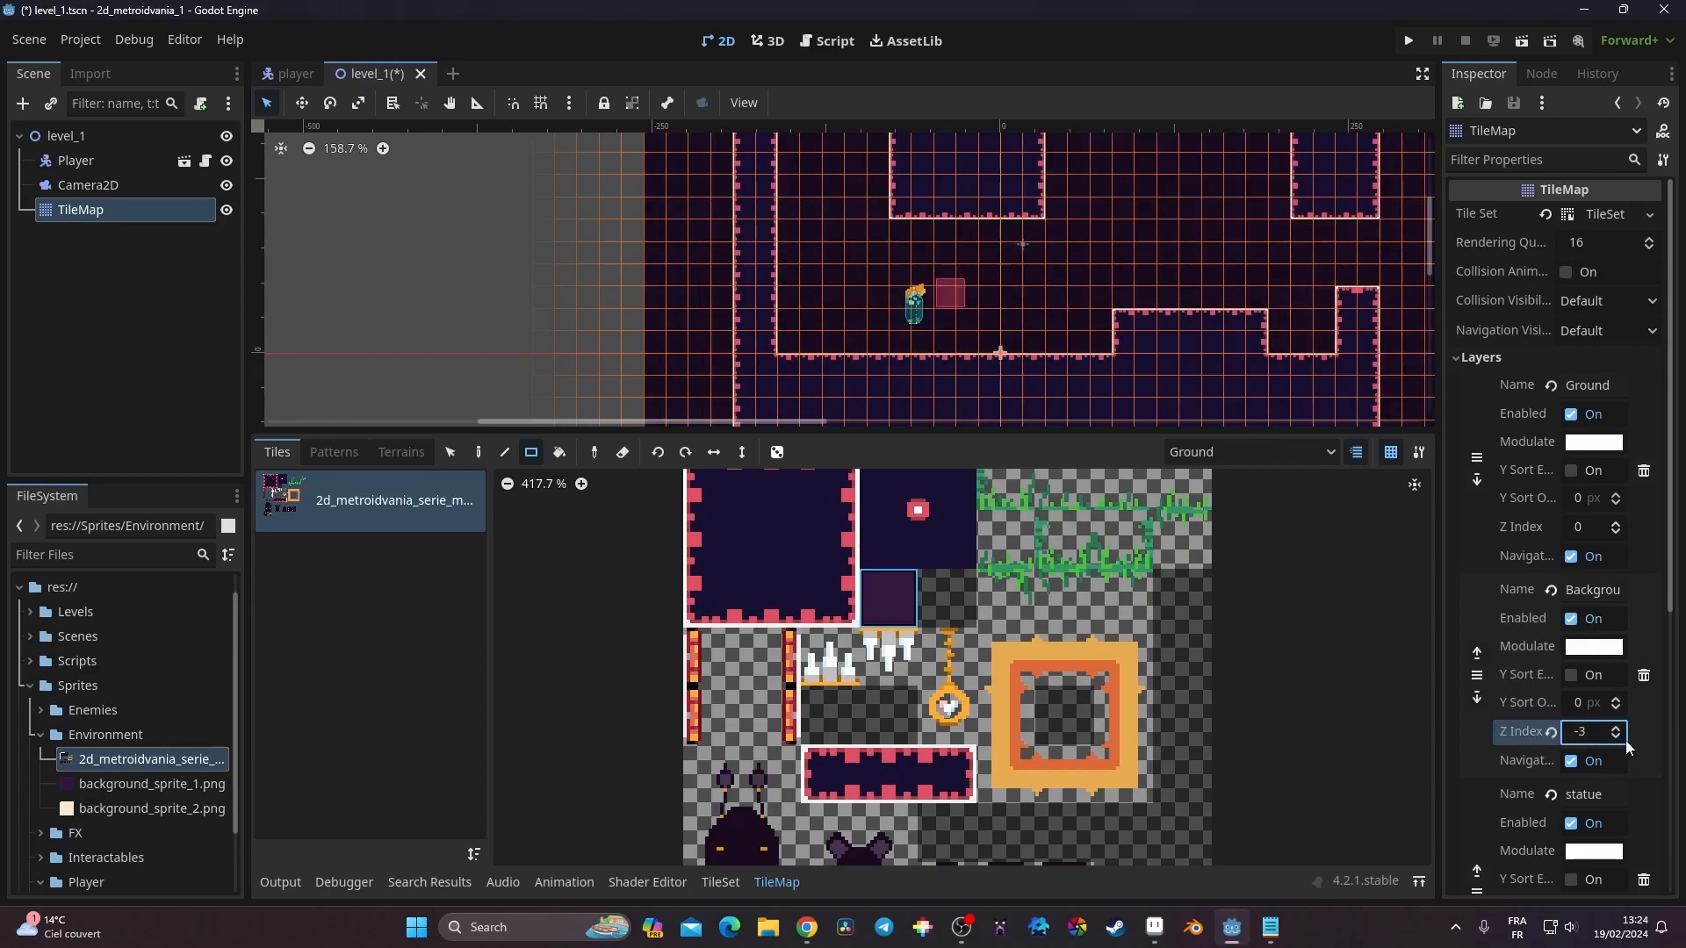
pyautogui.click(1615, 740)
pyautogui.scroll(-3, 1589, 662)
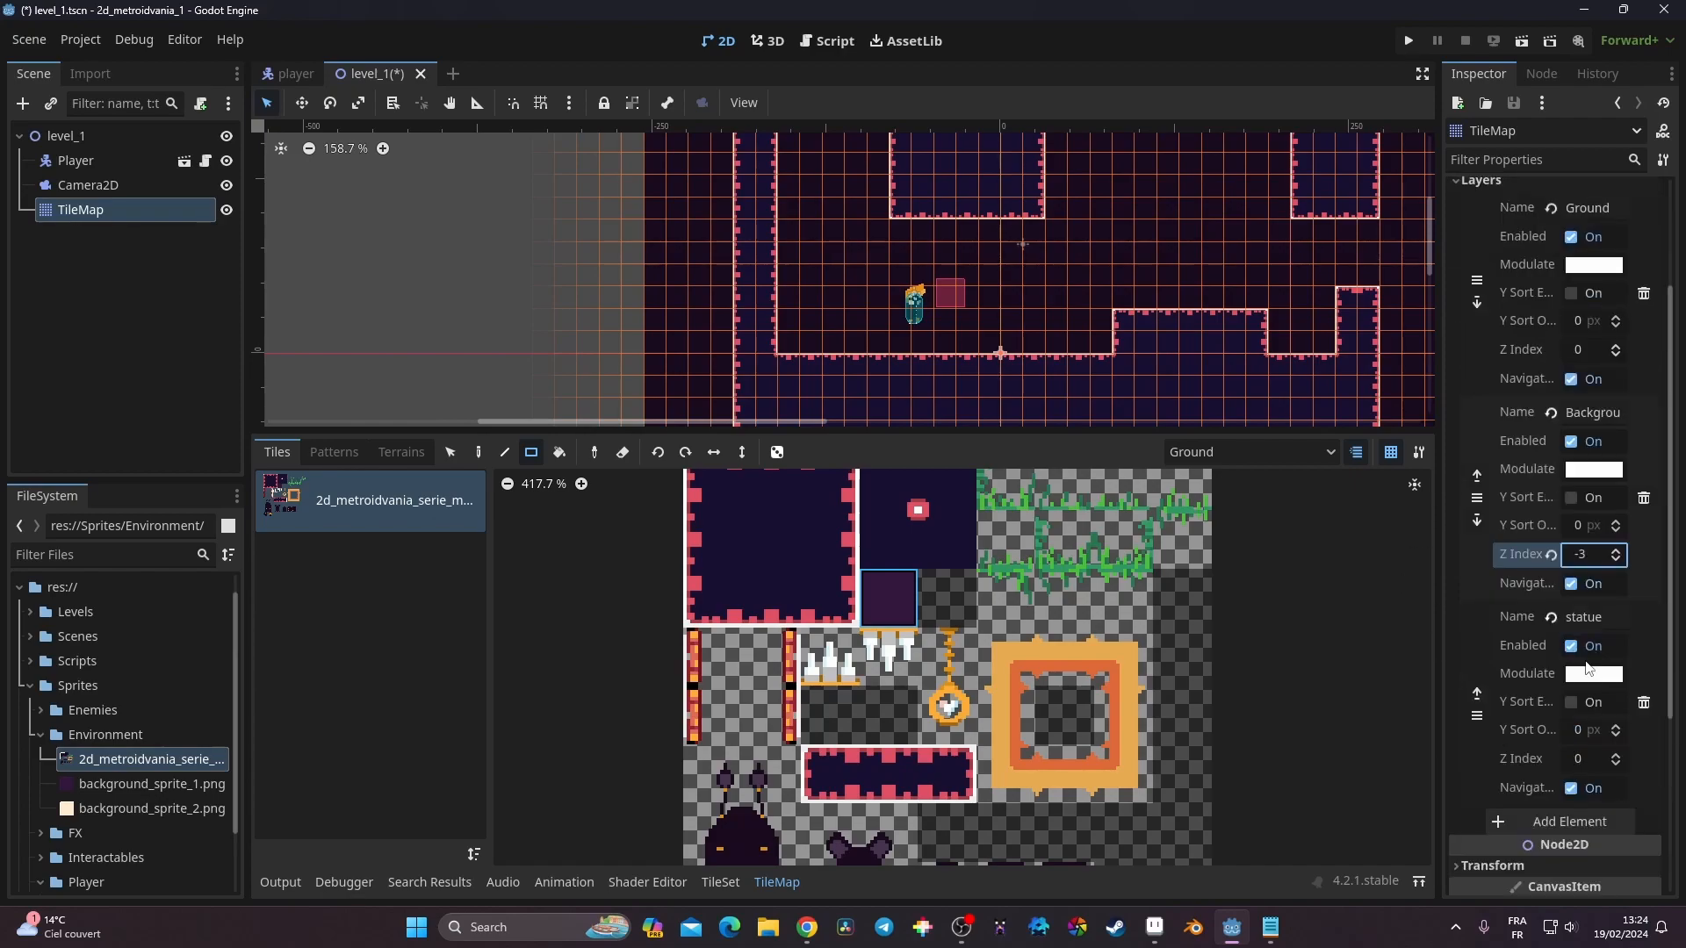
# Run the project, walk and jump the player around the room to check tile collisions and layer order, and close the game
pyautogui.click(1409, 41)
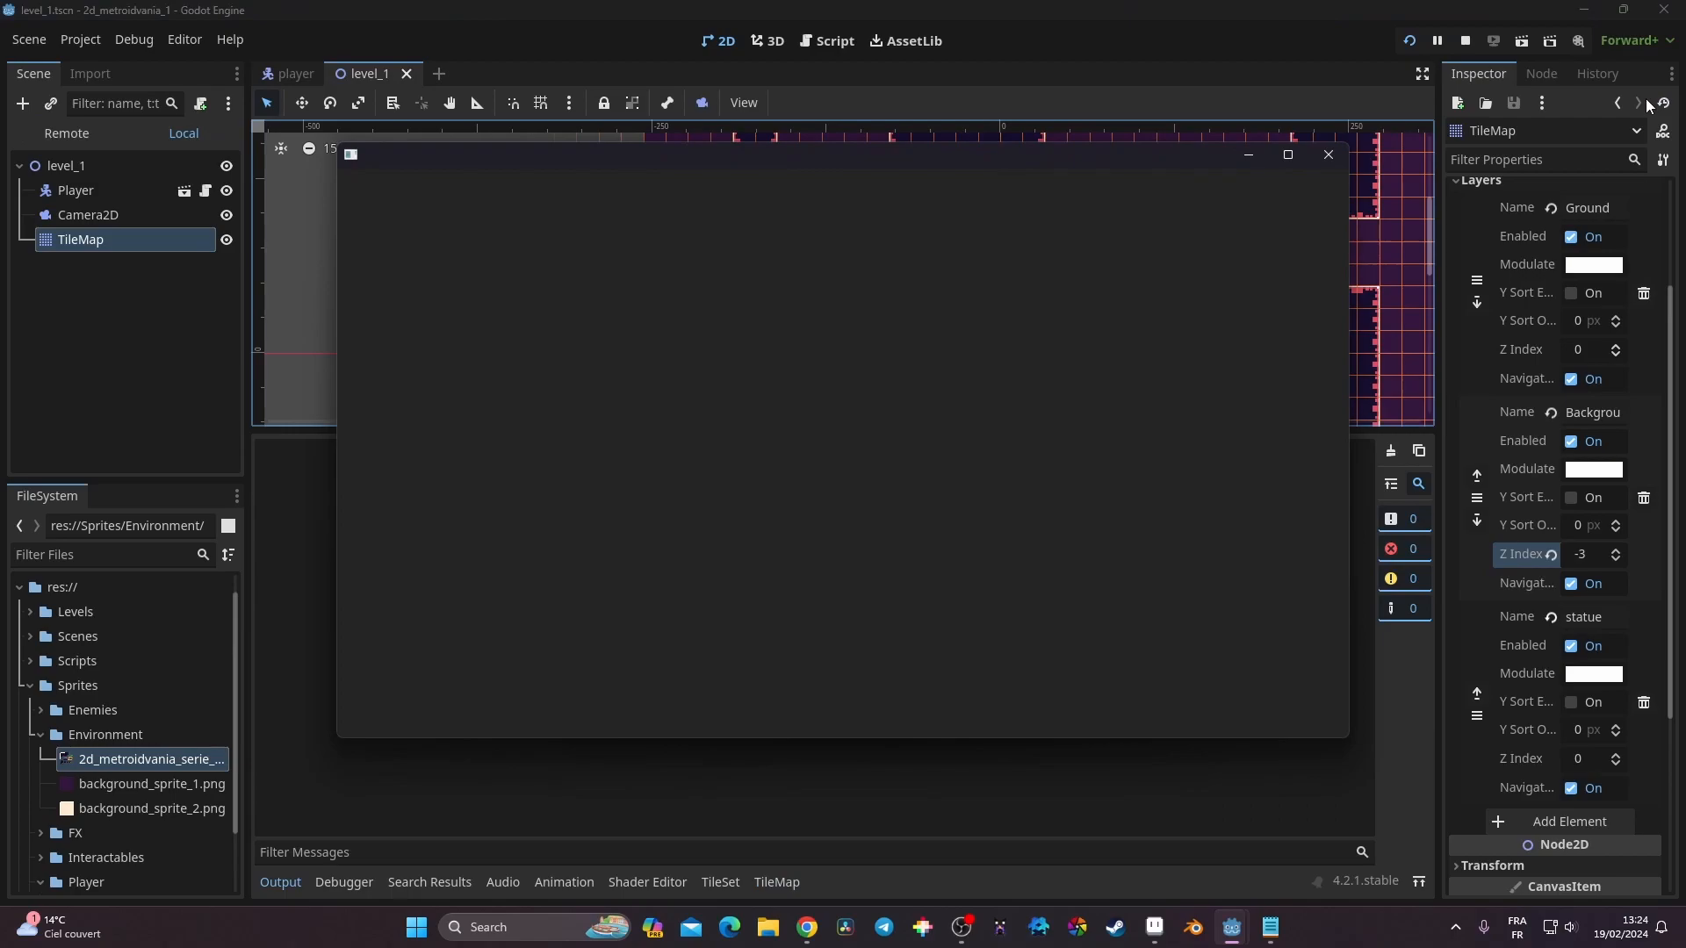
pyautogui.press('Left')
pyautogui.press('Right')
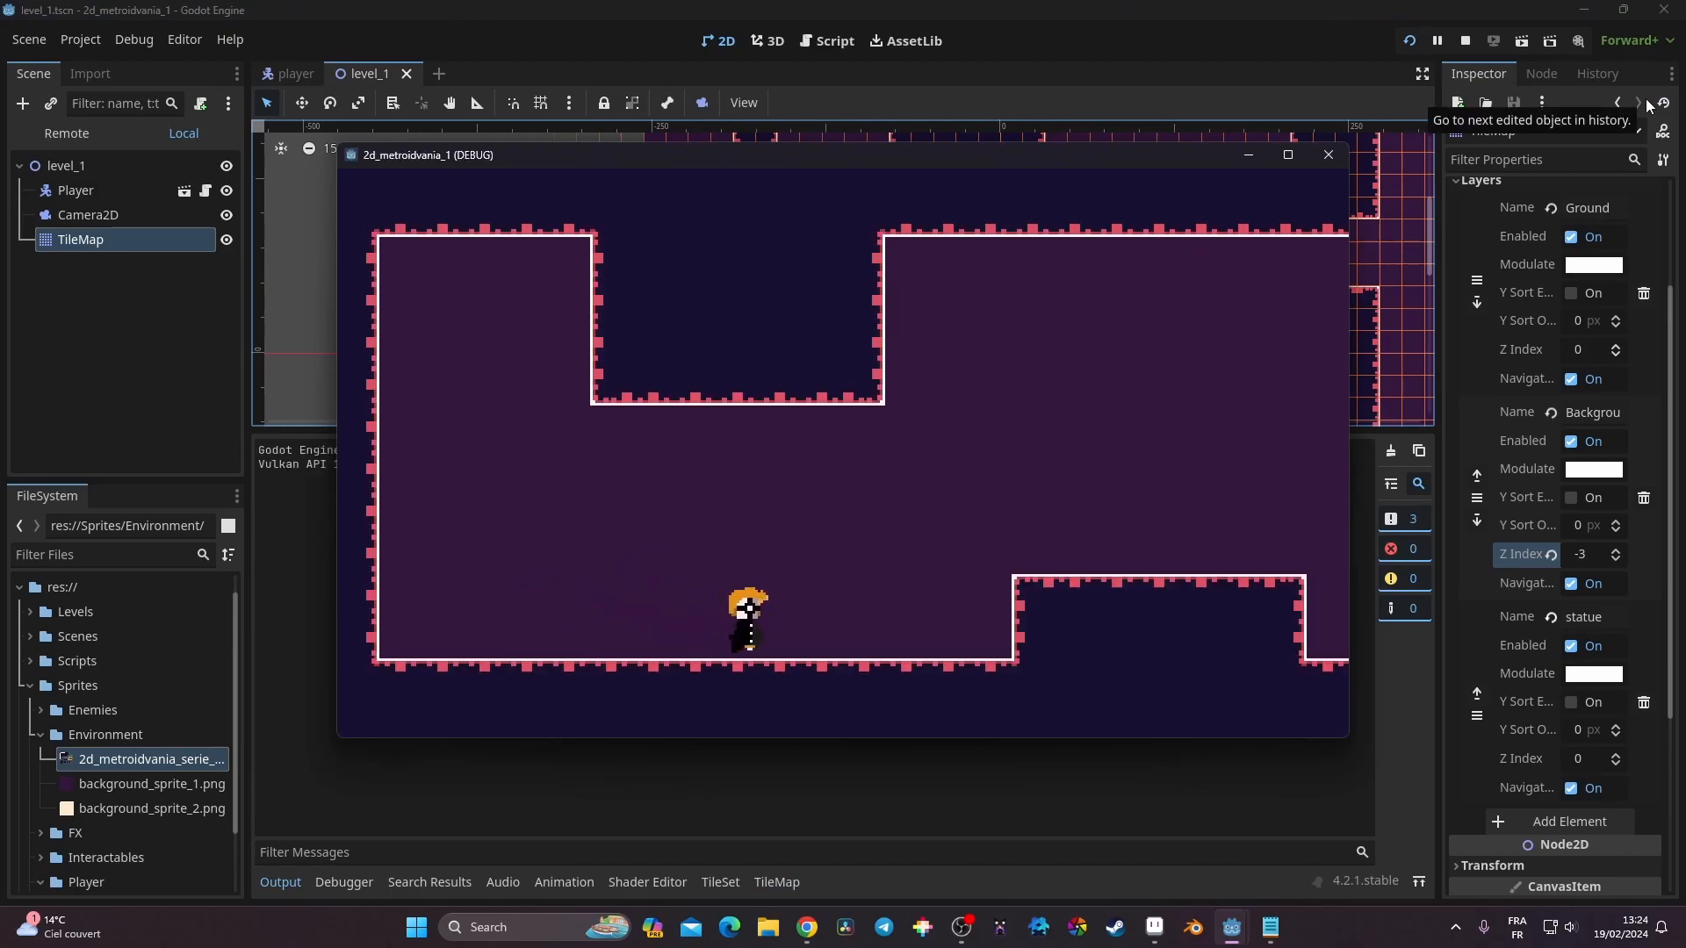
pyautogui.press('space')
pyautogui.press('Left')
pyautogui.press('space')
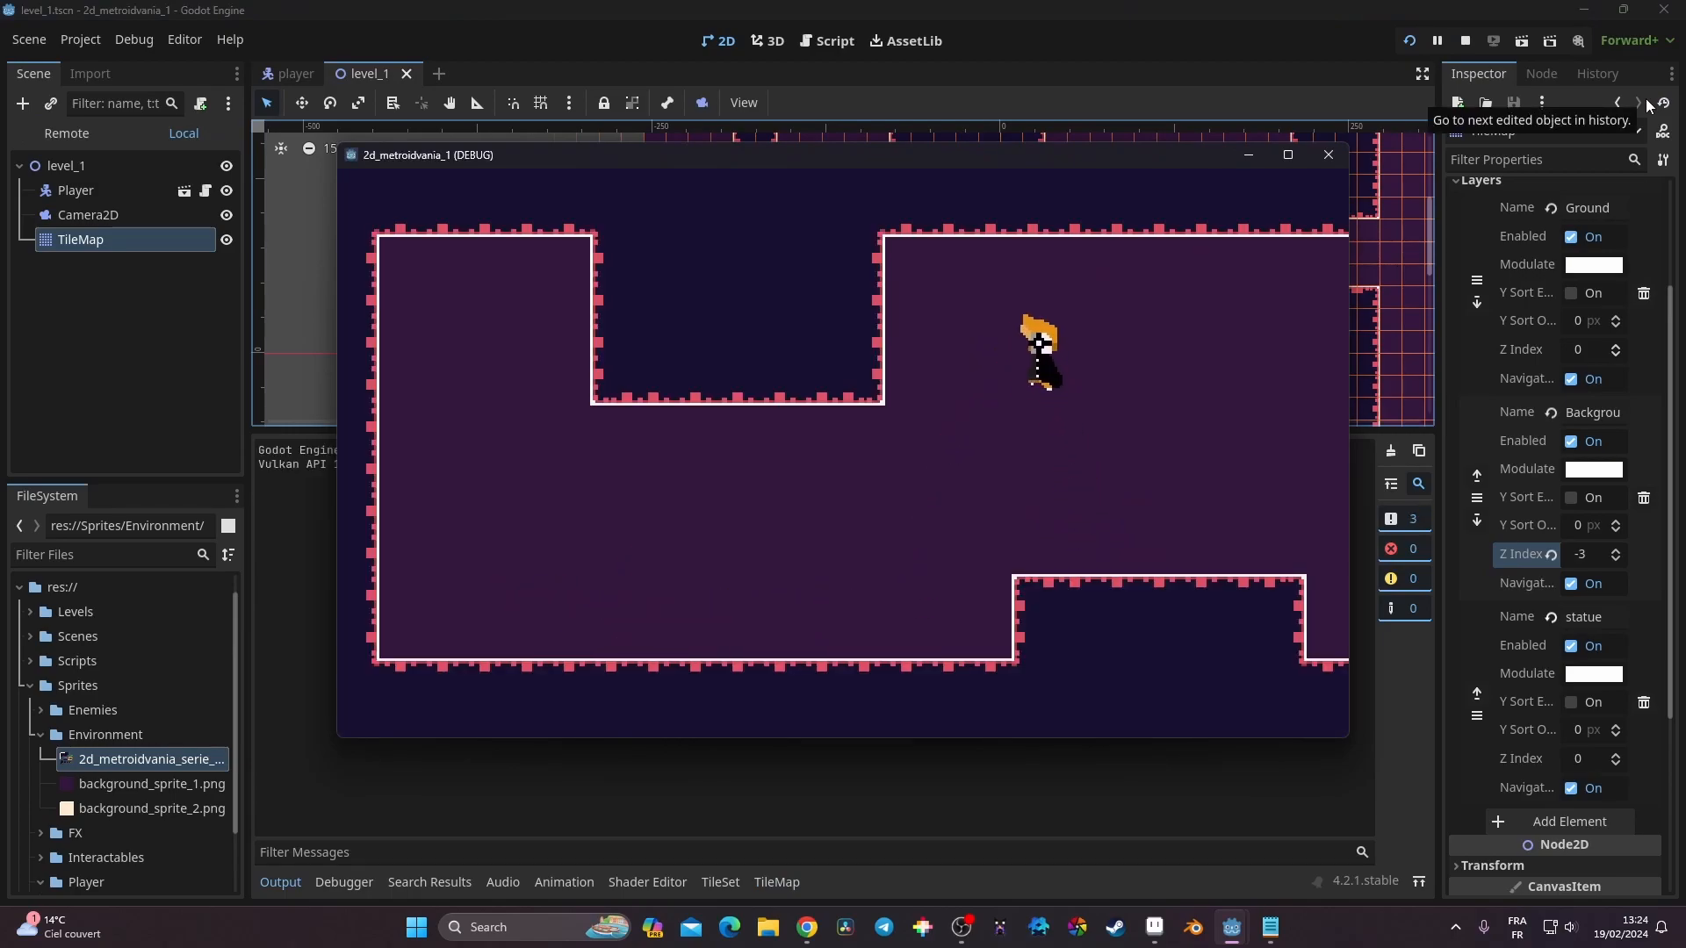
pyautogui.press('Left')
pyautogui.press('space')
pyautogui.press('Right')
pyautogui.press('space')
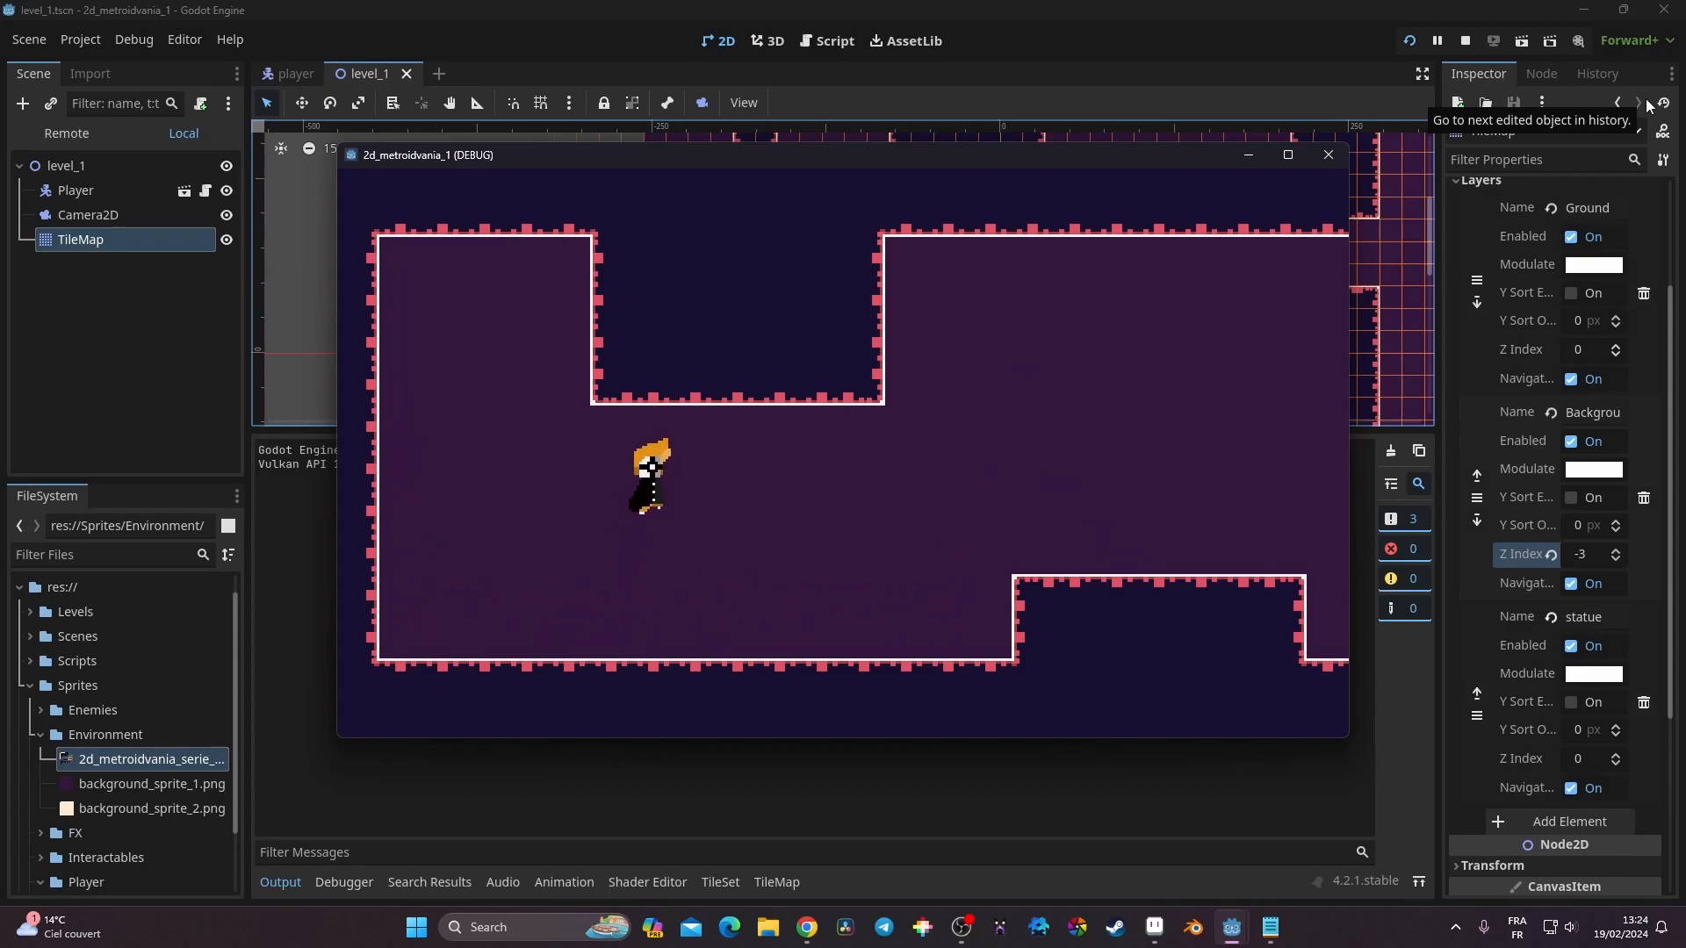
pyautogui.press('Right')
pyautogui.press('space')
pyautogui.press('Left')
pyautogui.press('space')
pyautogui.press('space')
pyautogui.press('Right')
pyautogui.press('space')
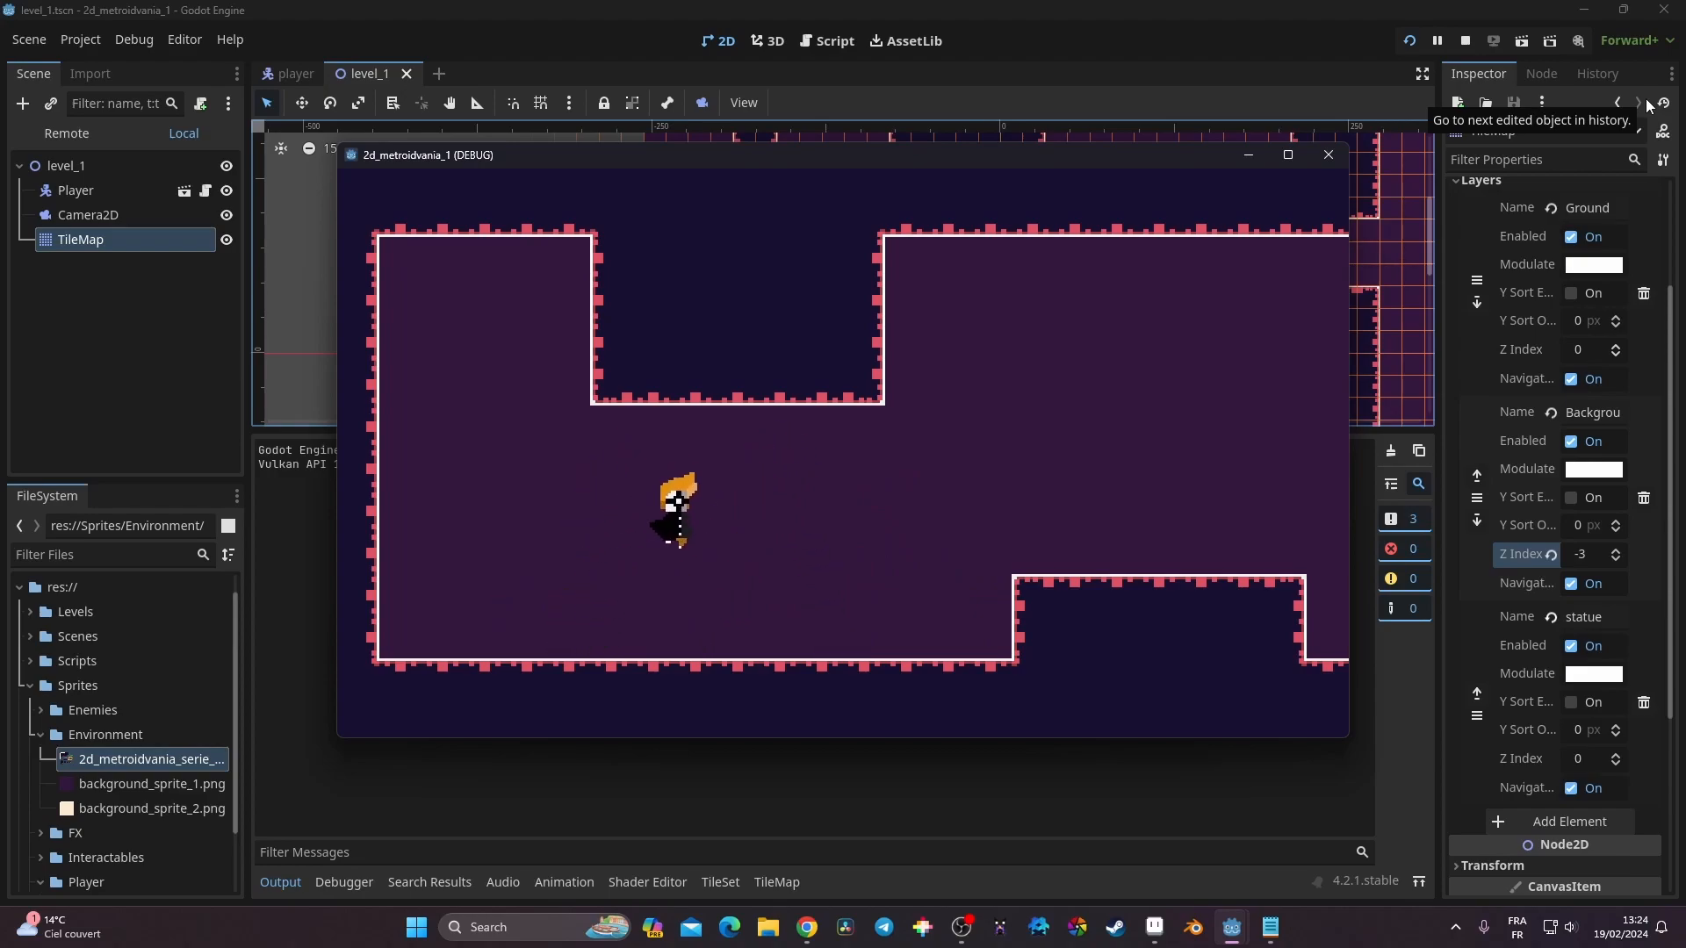
pyautogui.click(1325, 163)
pyautogui.scroll(-2, 1110, 369)
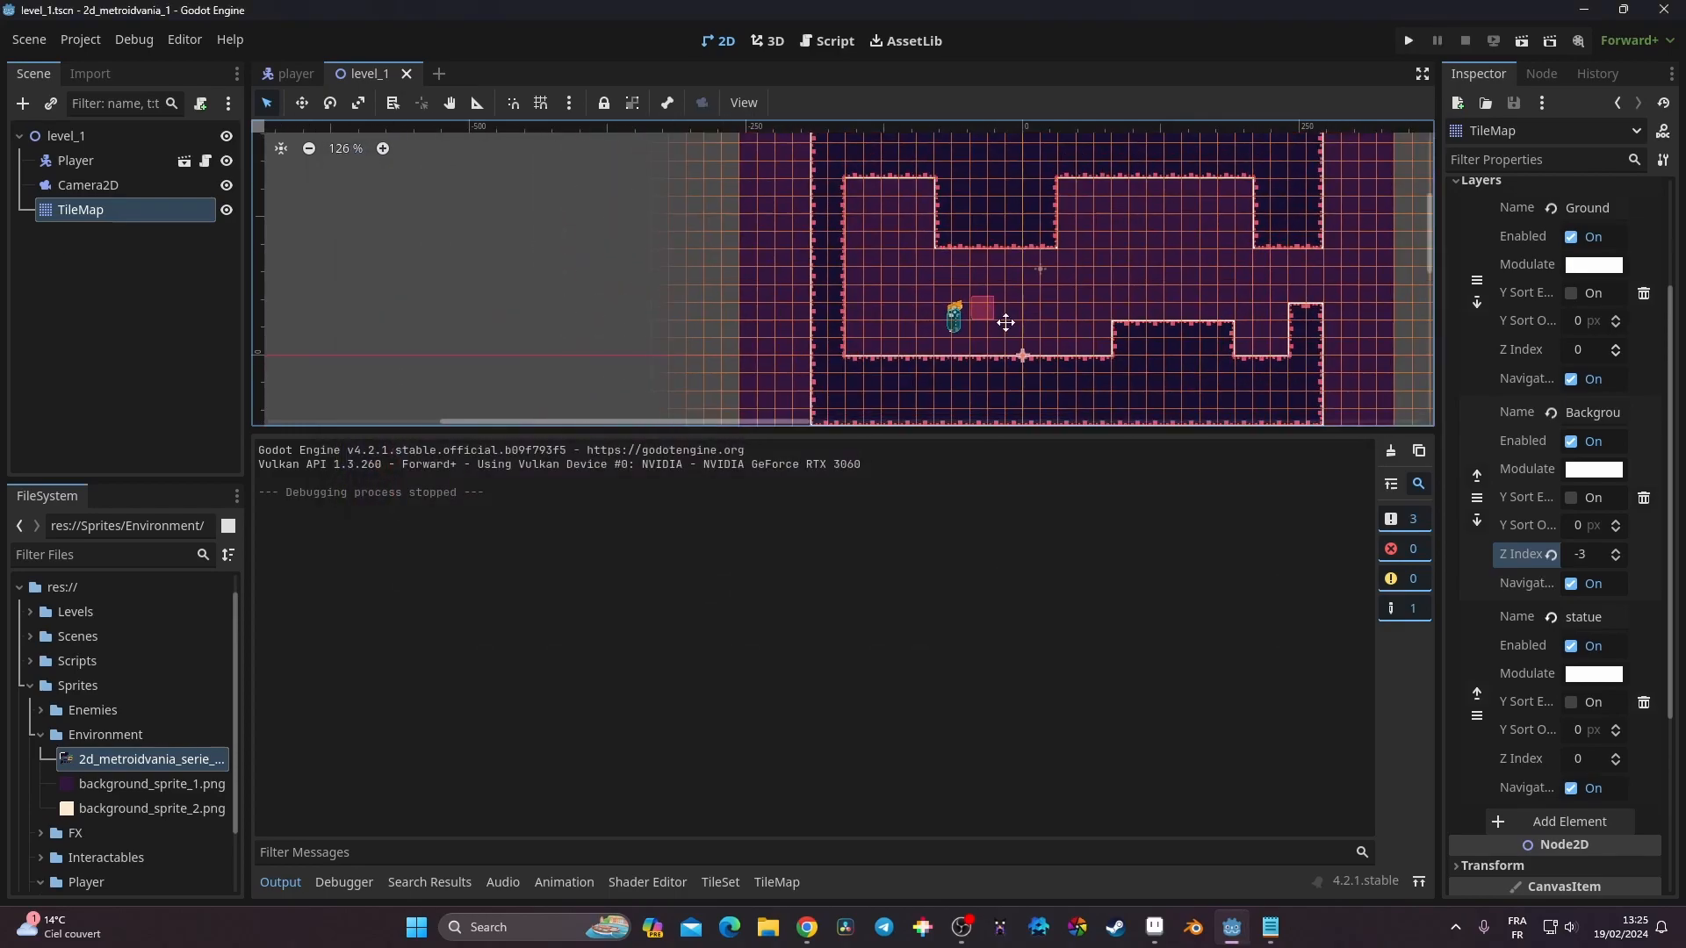
pyautogui.keyDown('shift'); pyautogui.hscroll(2, 1019, 320); pyautogui.keyUp('shift')
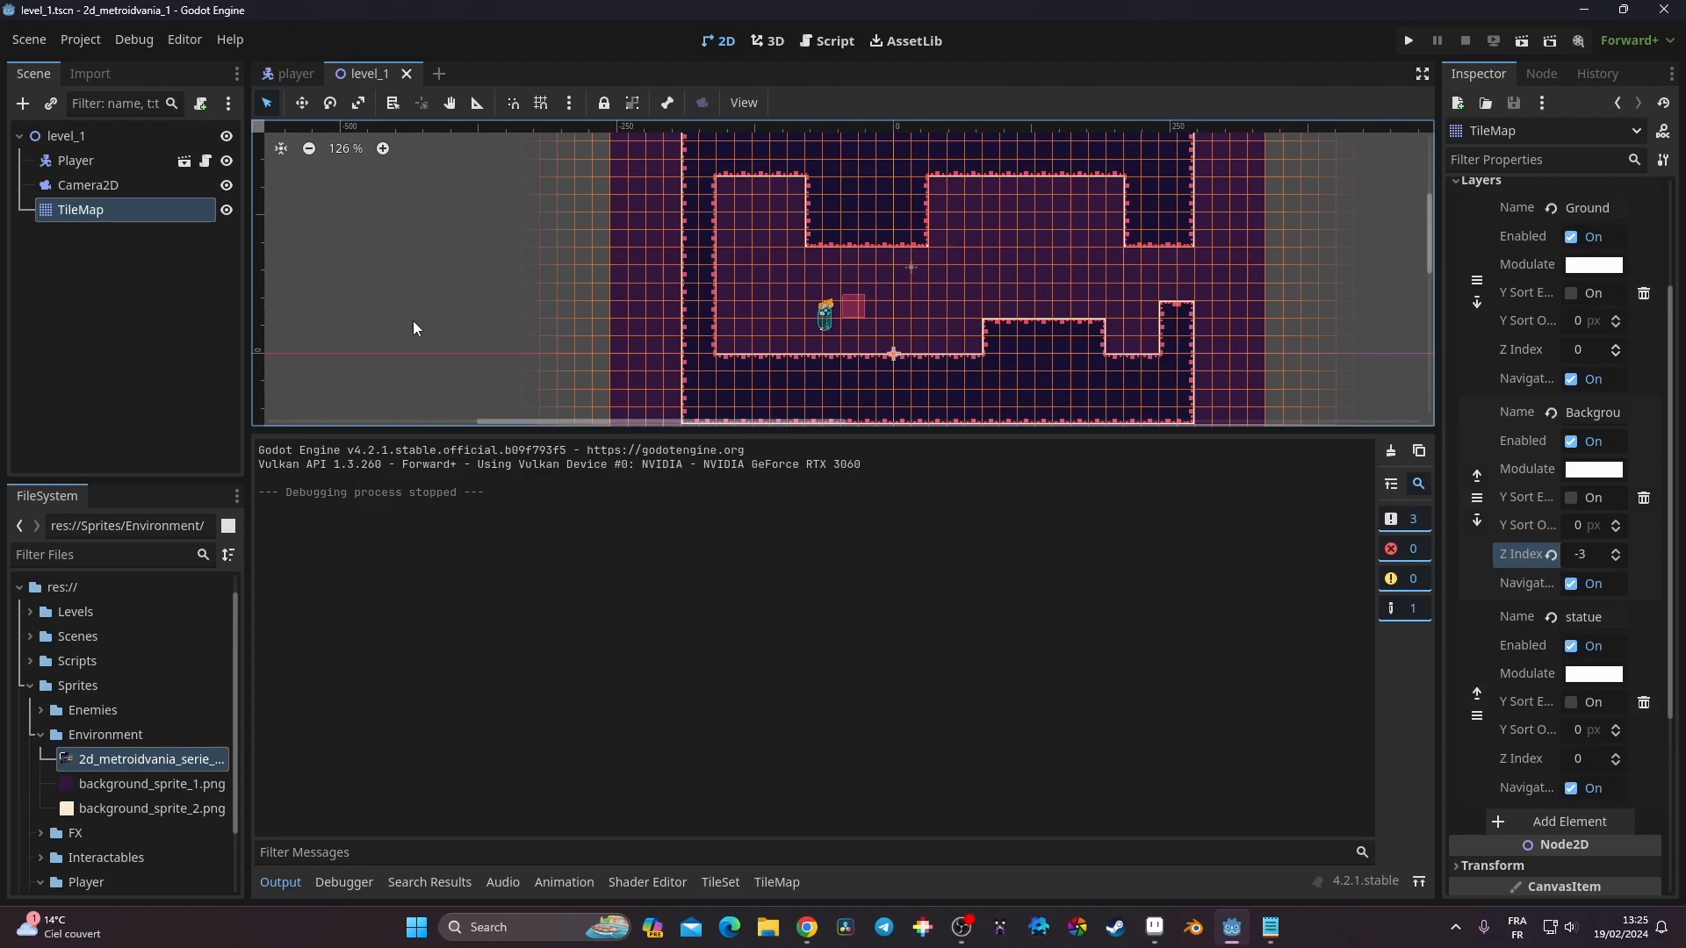
# Add a Node2D as a child of level_1 and name it statue_1
pyautogui.click(784, 883)
pyautogui.scroll(-3, 856, 702)
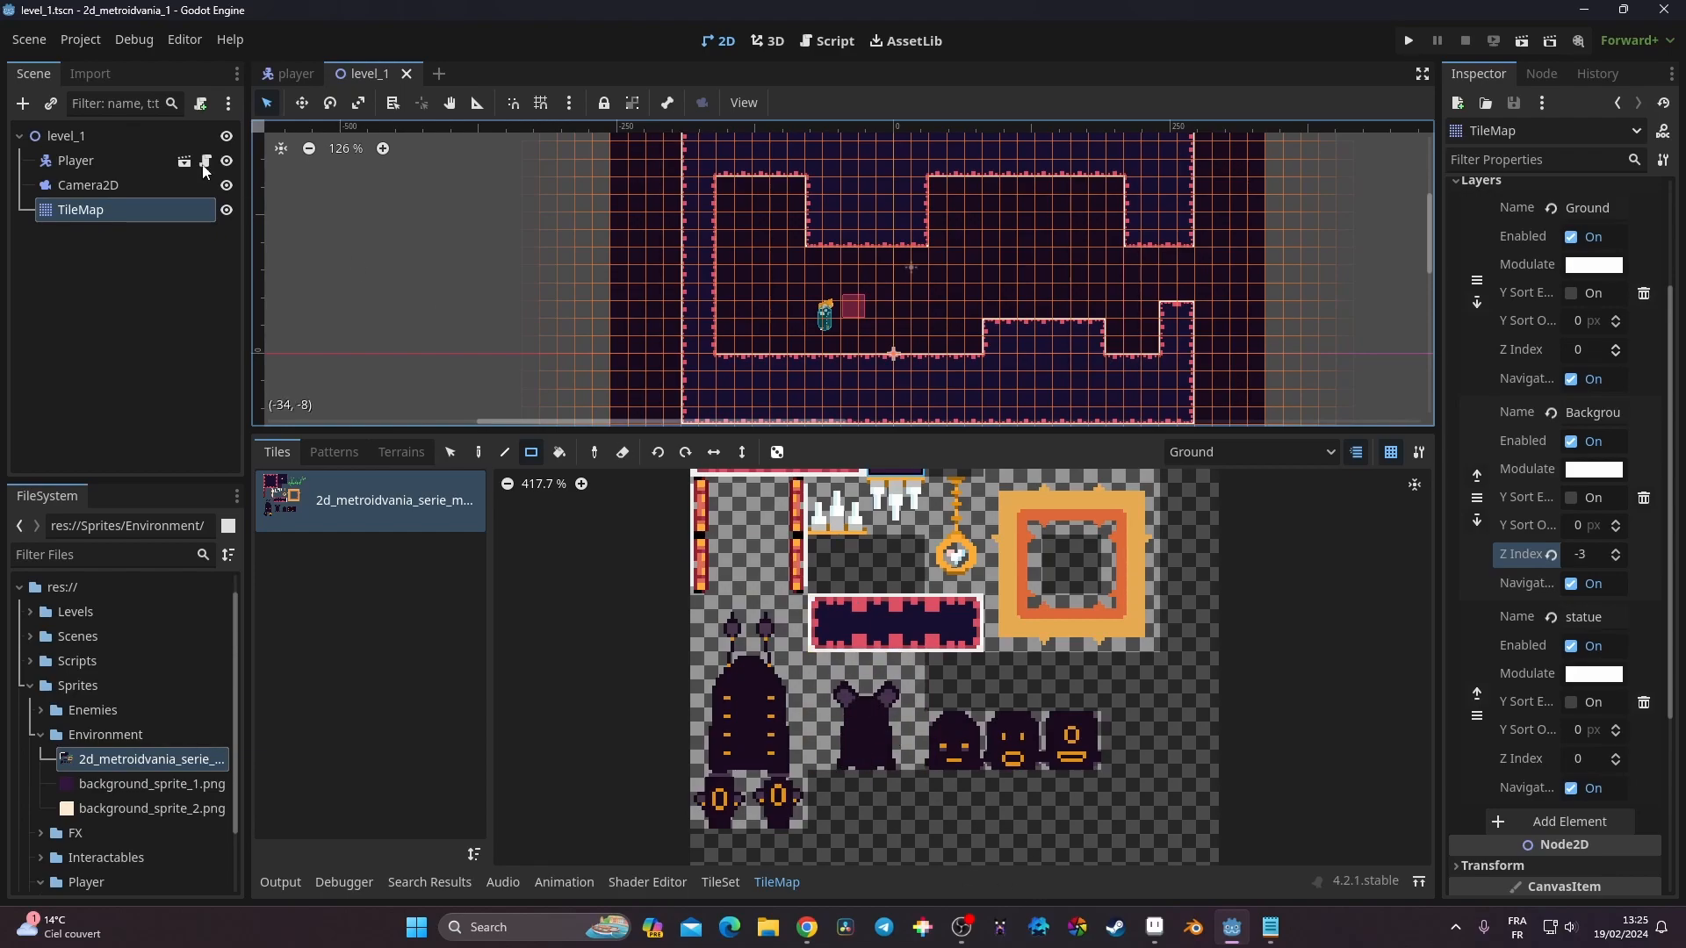
pyautogui.click(69, 138)
pyautogui.click(23, 104)
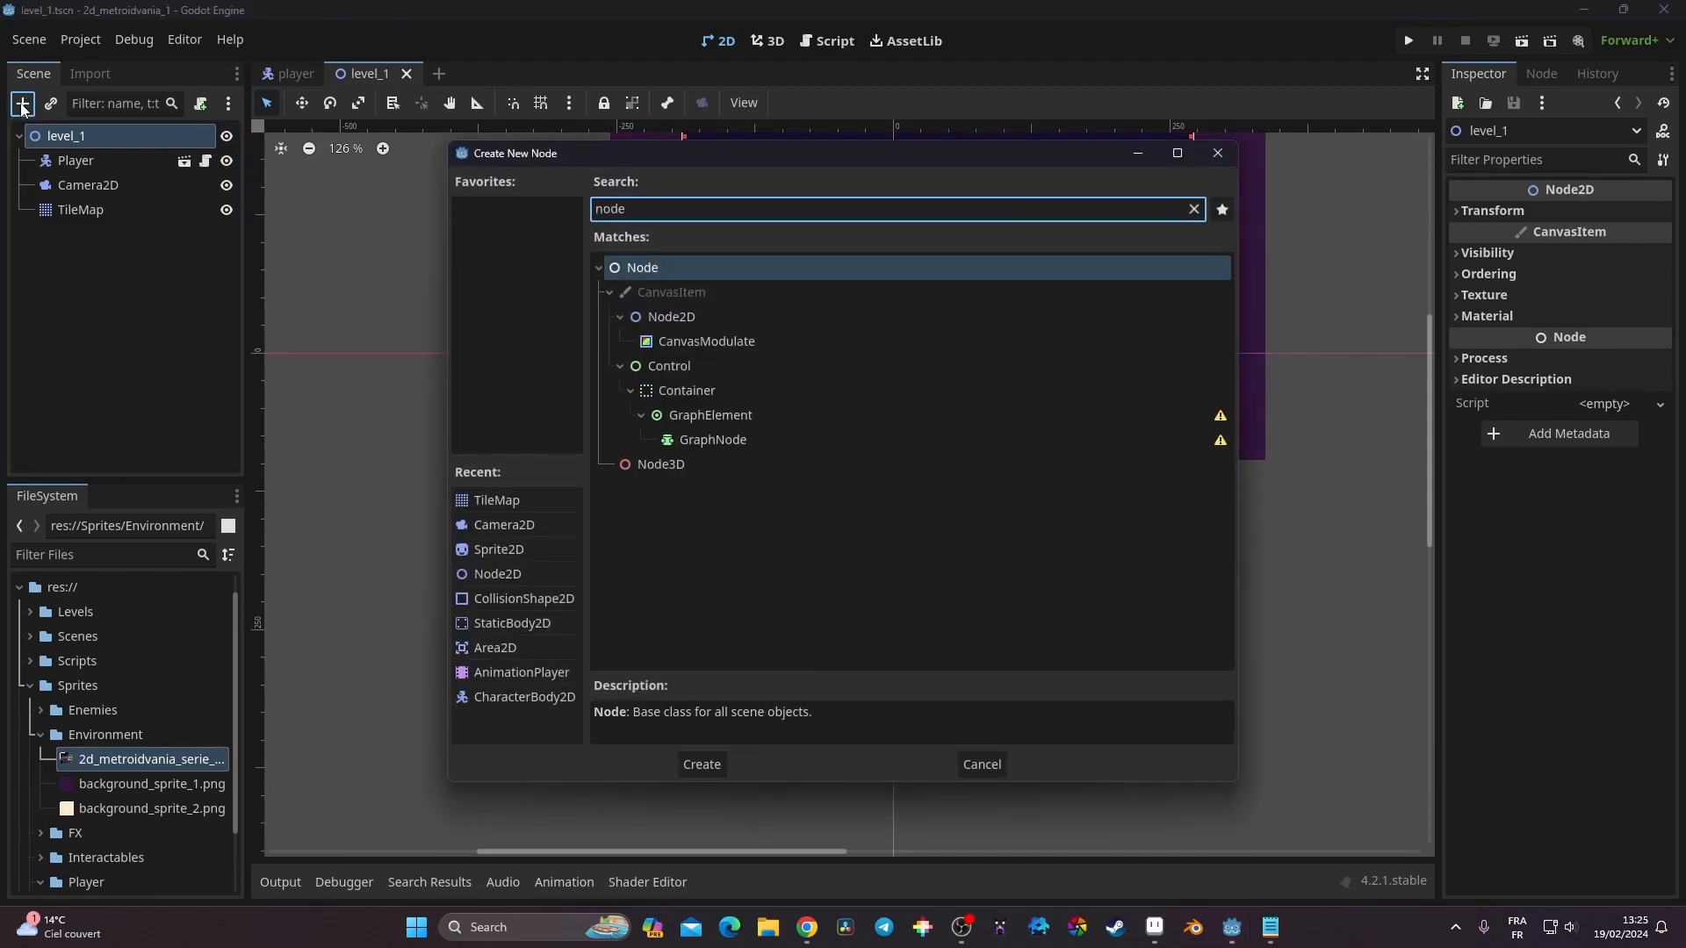
pyautogui.press('Down')
pyautogui.press('Down')
pyautogui.press('Return')
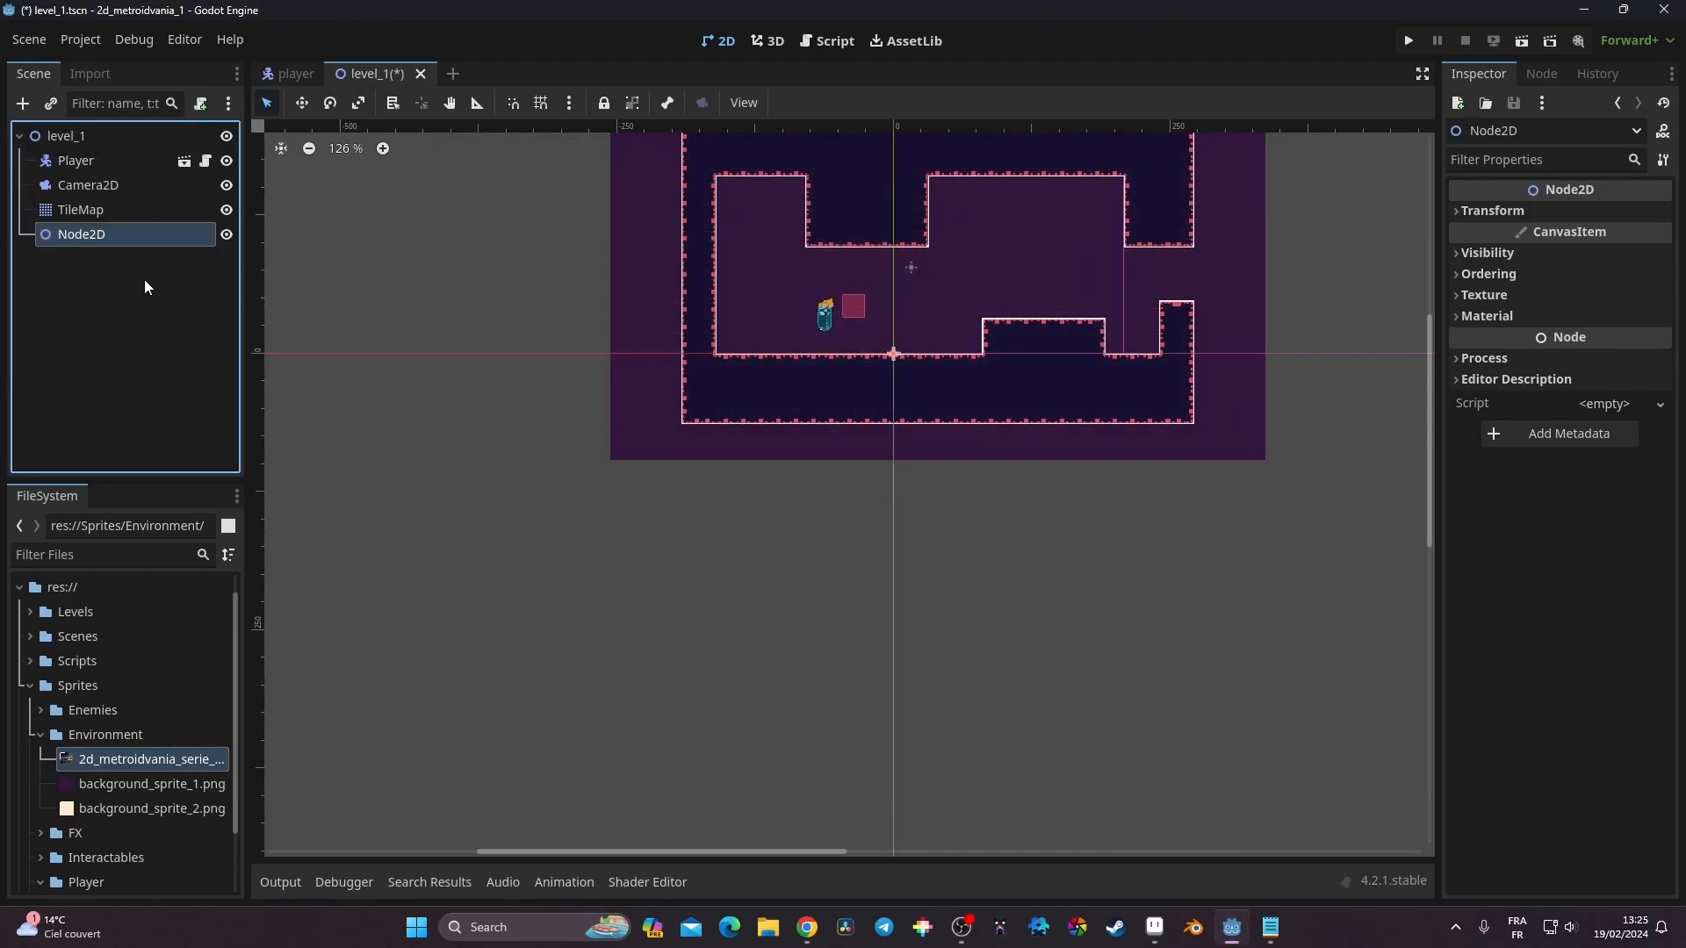
pyautogui.doubleClick(96, 235)
pyautogui.write('statue_1')
pyautogui.press('Return')
# Add a Sprite2D under statue_1 and assign the 2d_metroidvania_serie environment sprite sheet as its texture
pyautogui.click(23, 104)
pyautogui.write('sprite')
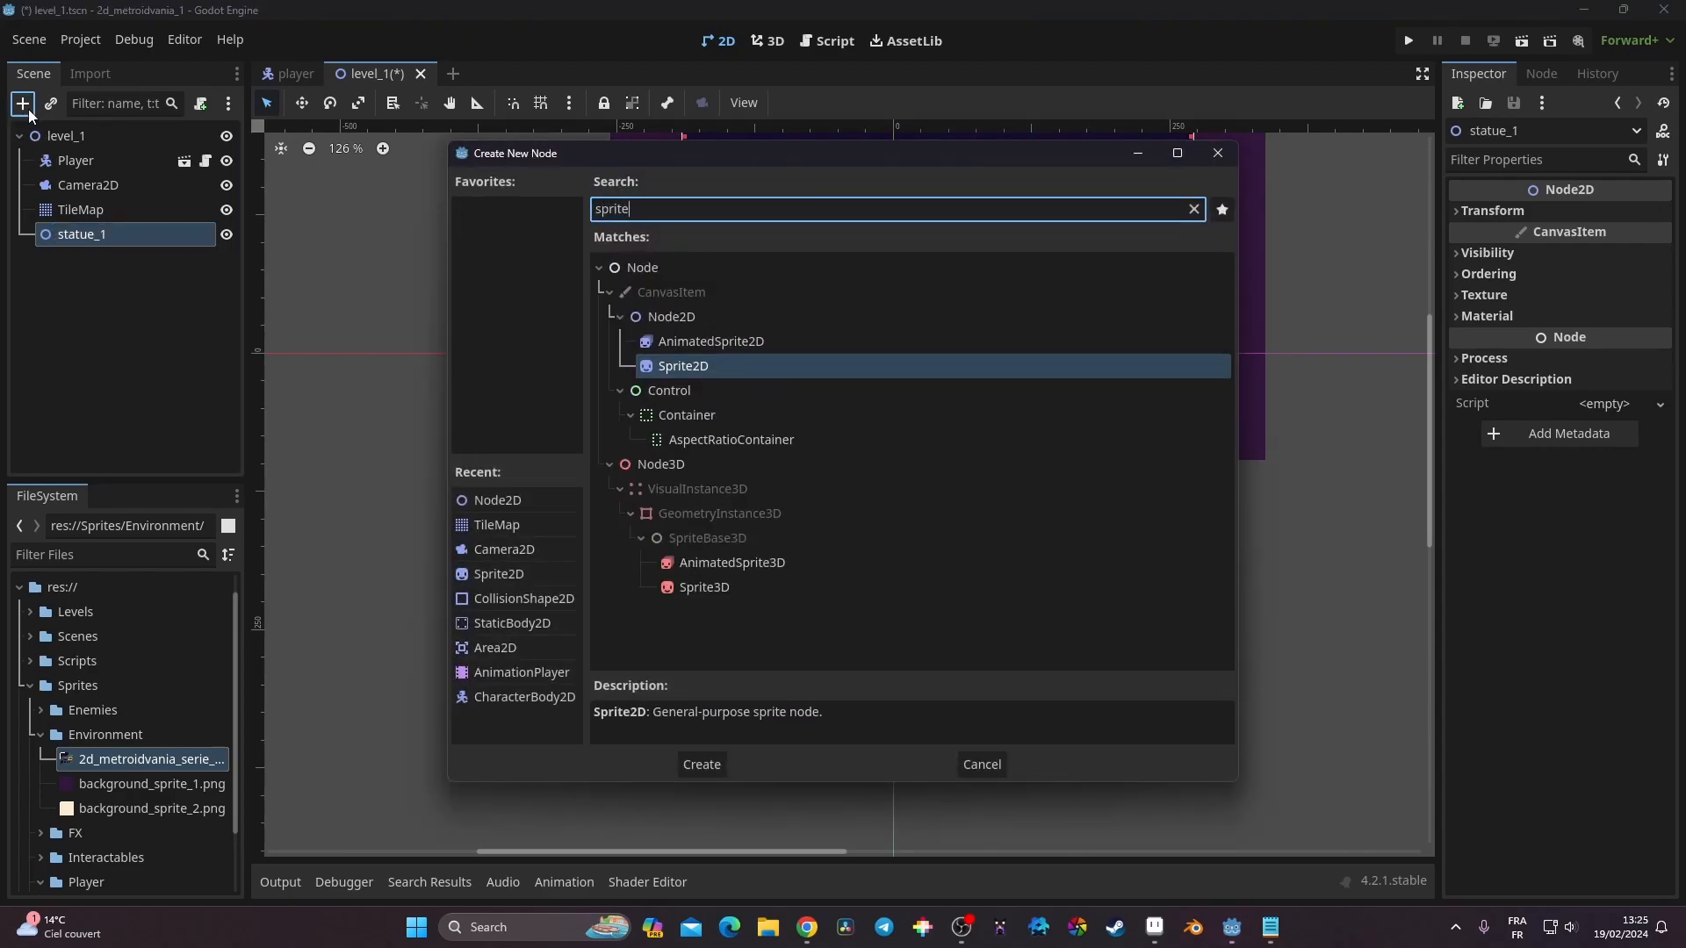
pyautogui.press('Return')
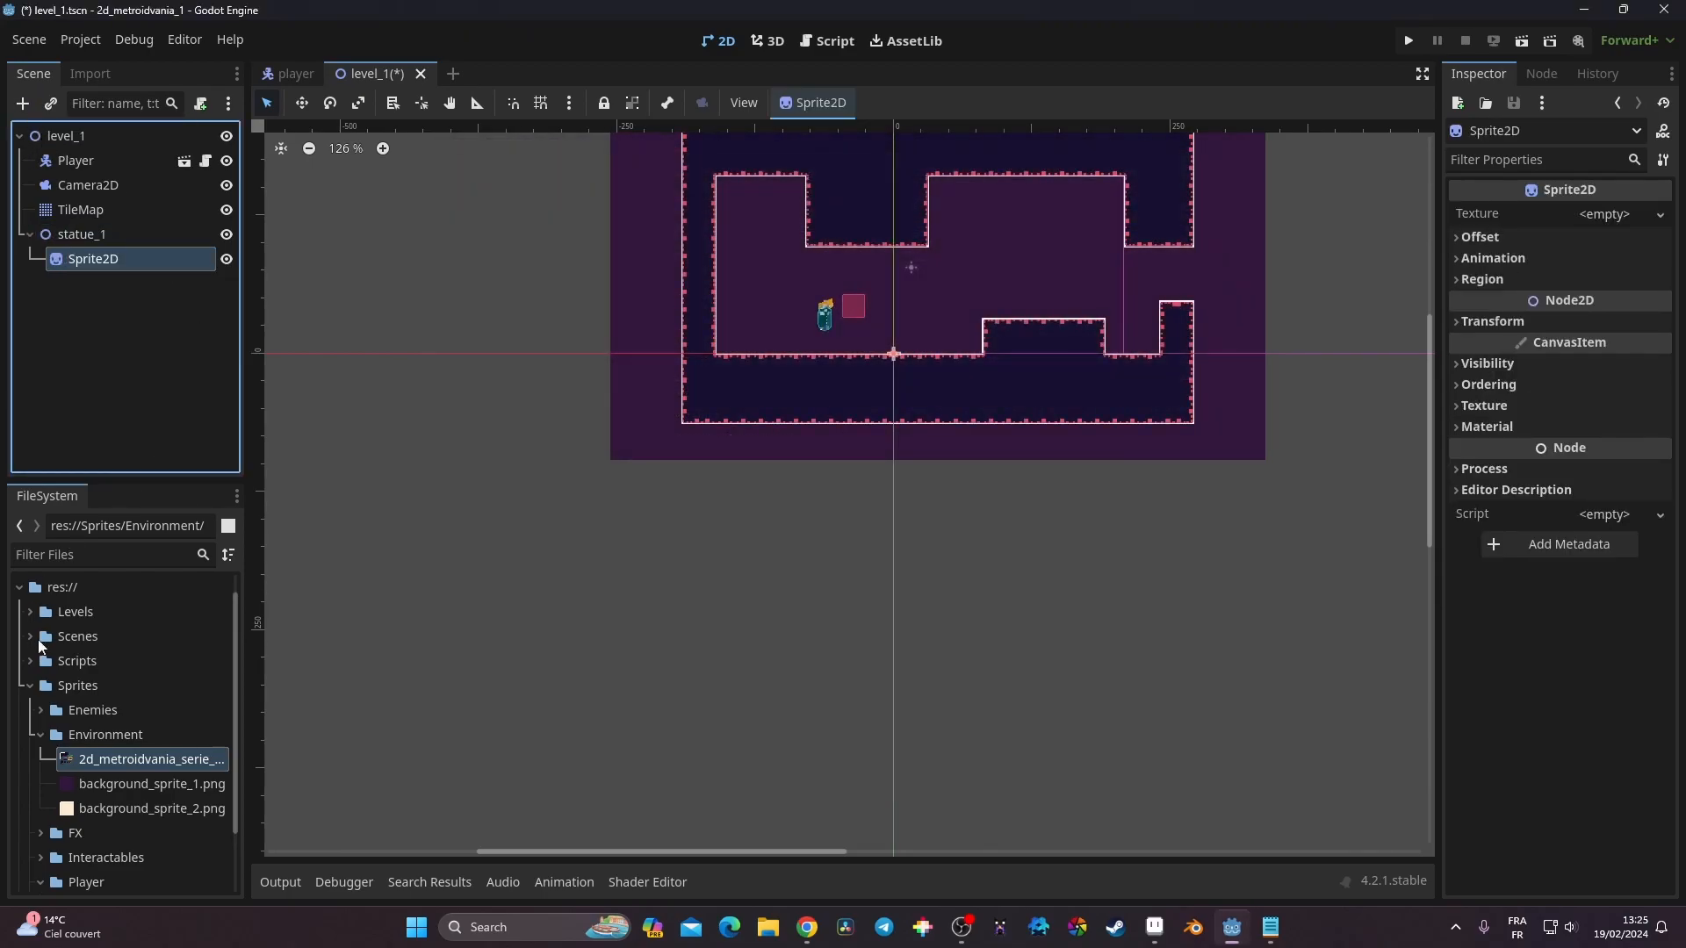
pyautogui.moveTo(91, 762); pyautogui.dragTo(1625, 223)
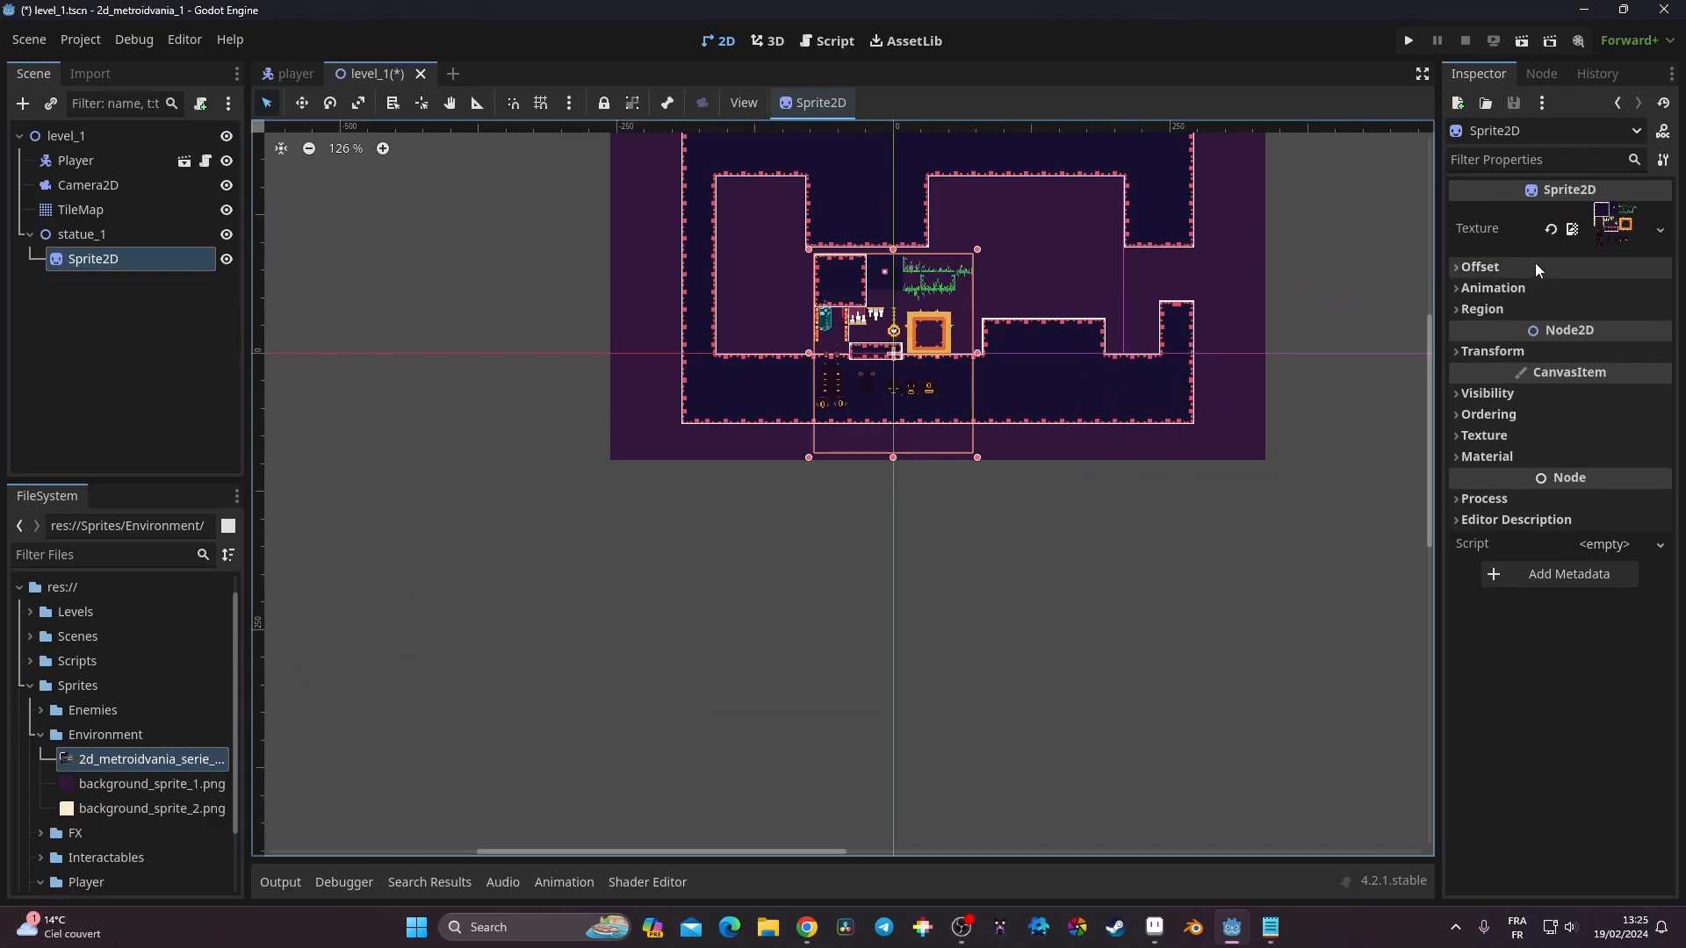
pyautogui.click(1623, 226)
pyautogui.click(1623, 226)
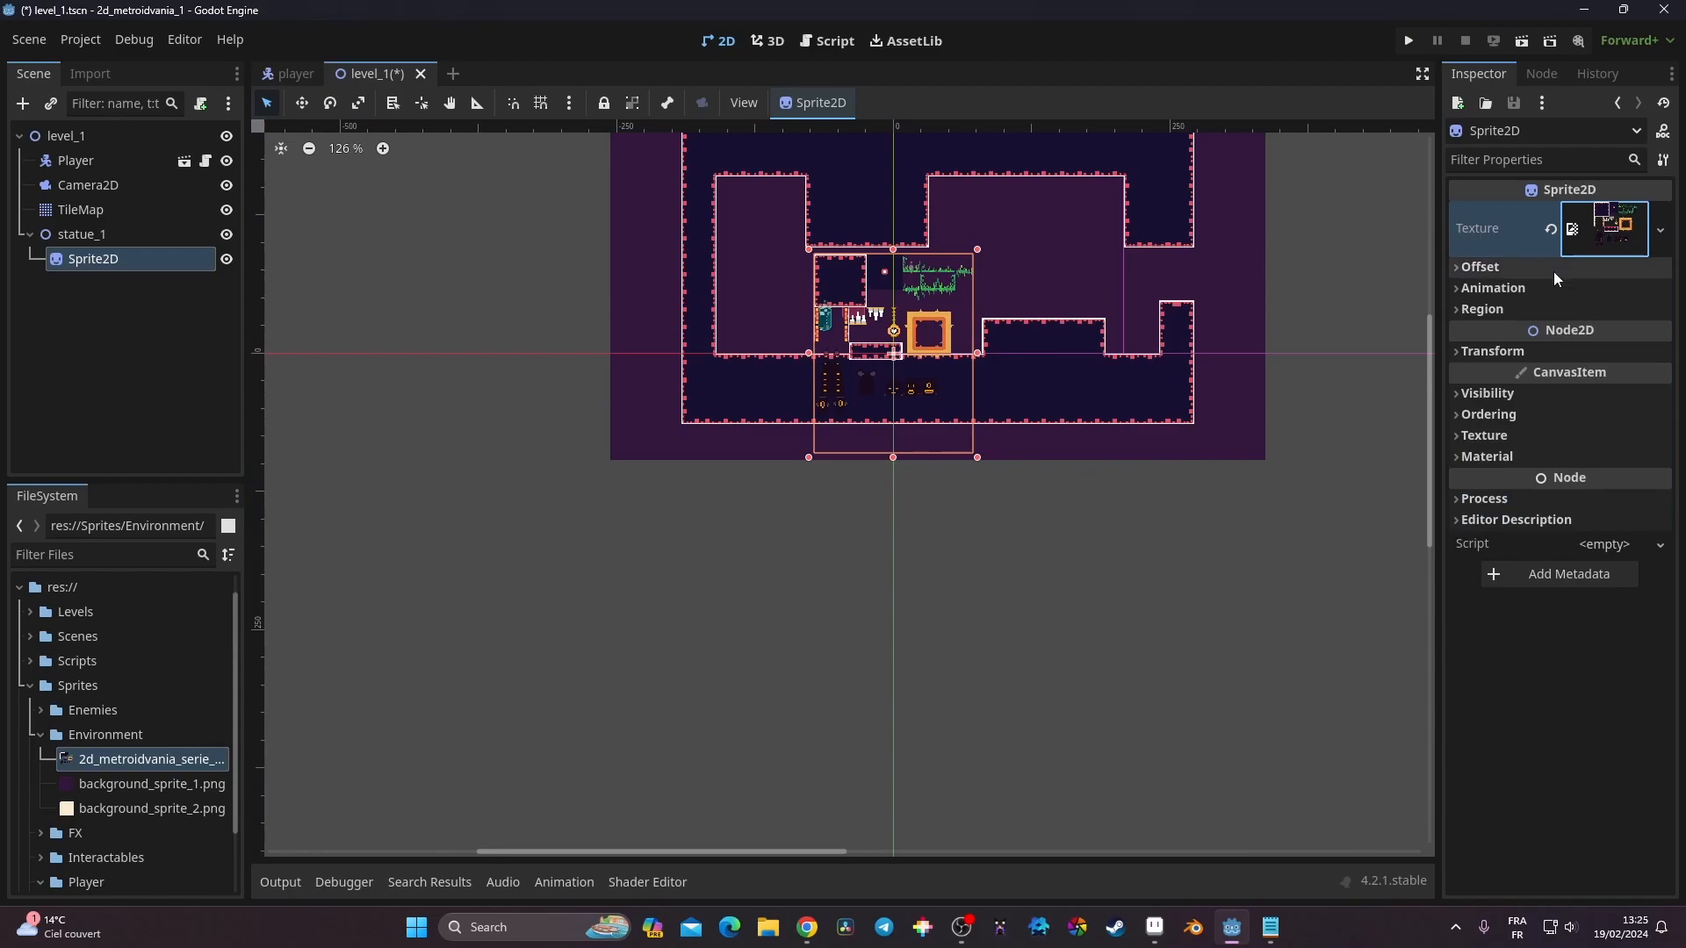
# Enable the sprite's region and crop it to the first statue face at x 64, y 110, w 16, h 22
pyautogui.click(1527, 311)
pyautogui.click(1578, 332)
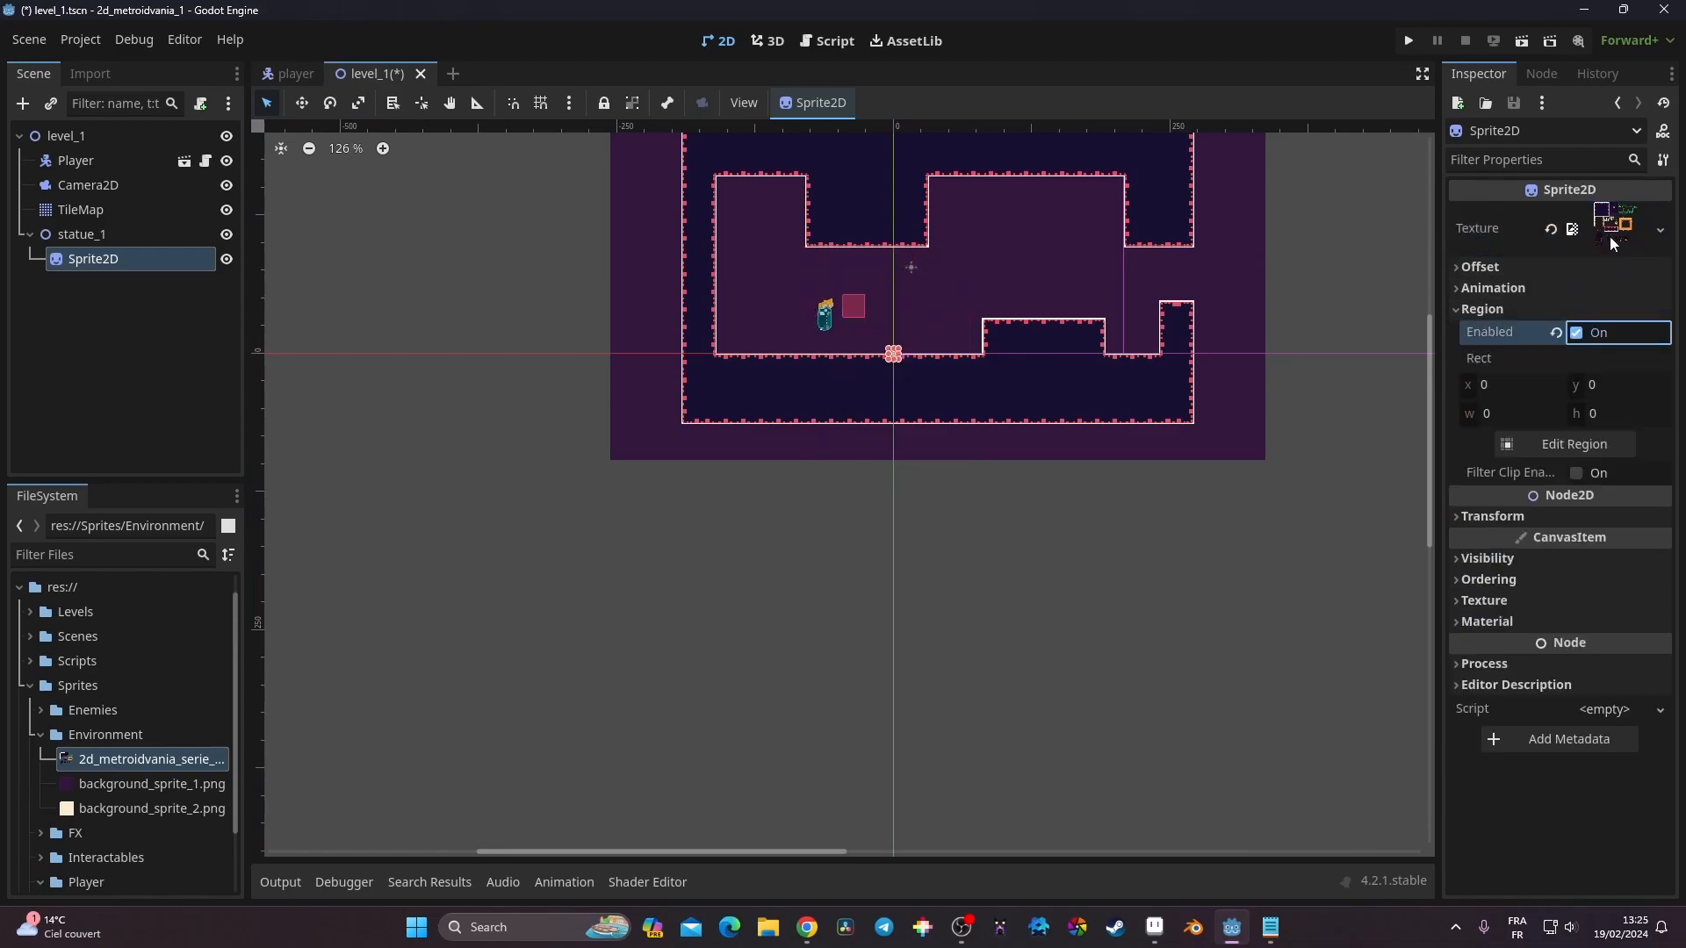
pyautogui.click(1581, 444)
pyautogui.scroll(4, 799, 422)
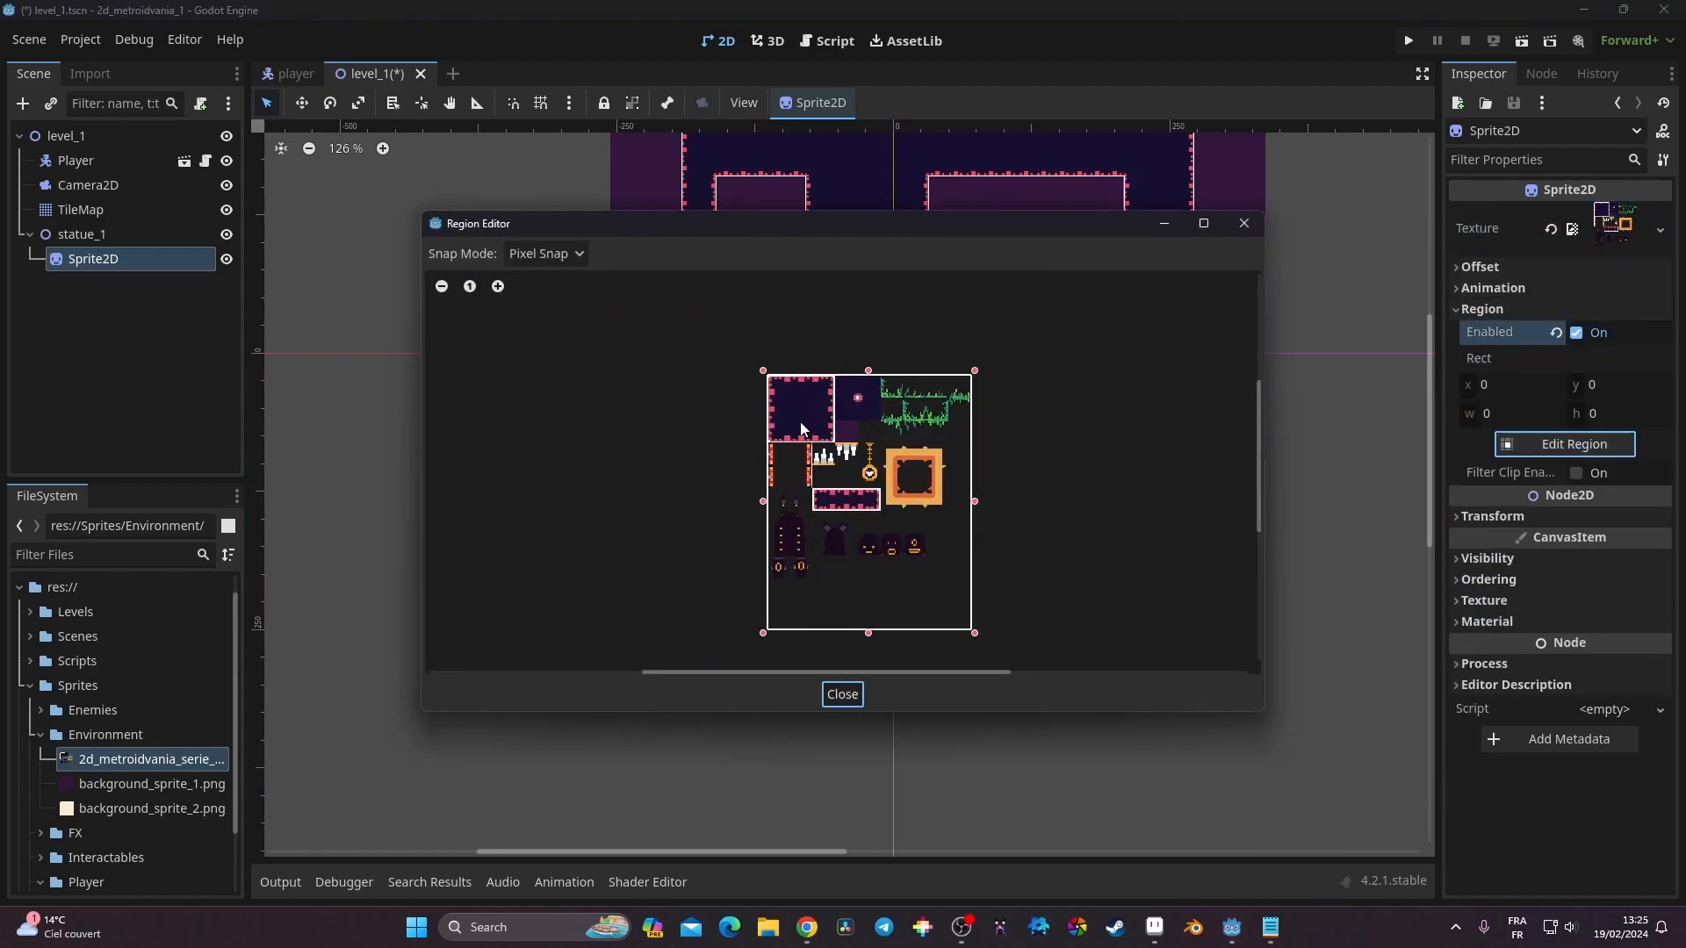
pyautogui.moveTo(945, 597); pyautogui.dragTo(906, 430, button='middle')
pyautogui.scroll(5, 859, 488)
pyautogui.scroll(4, 859, 487)
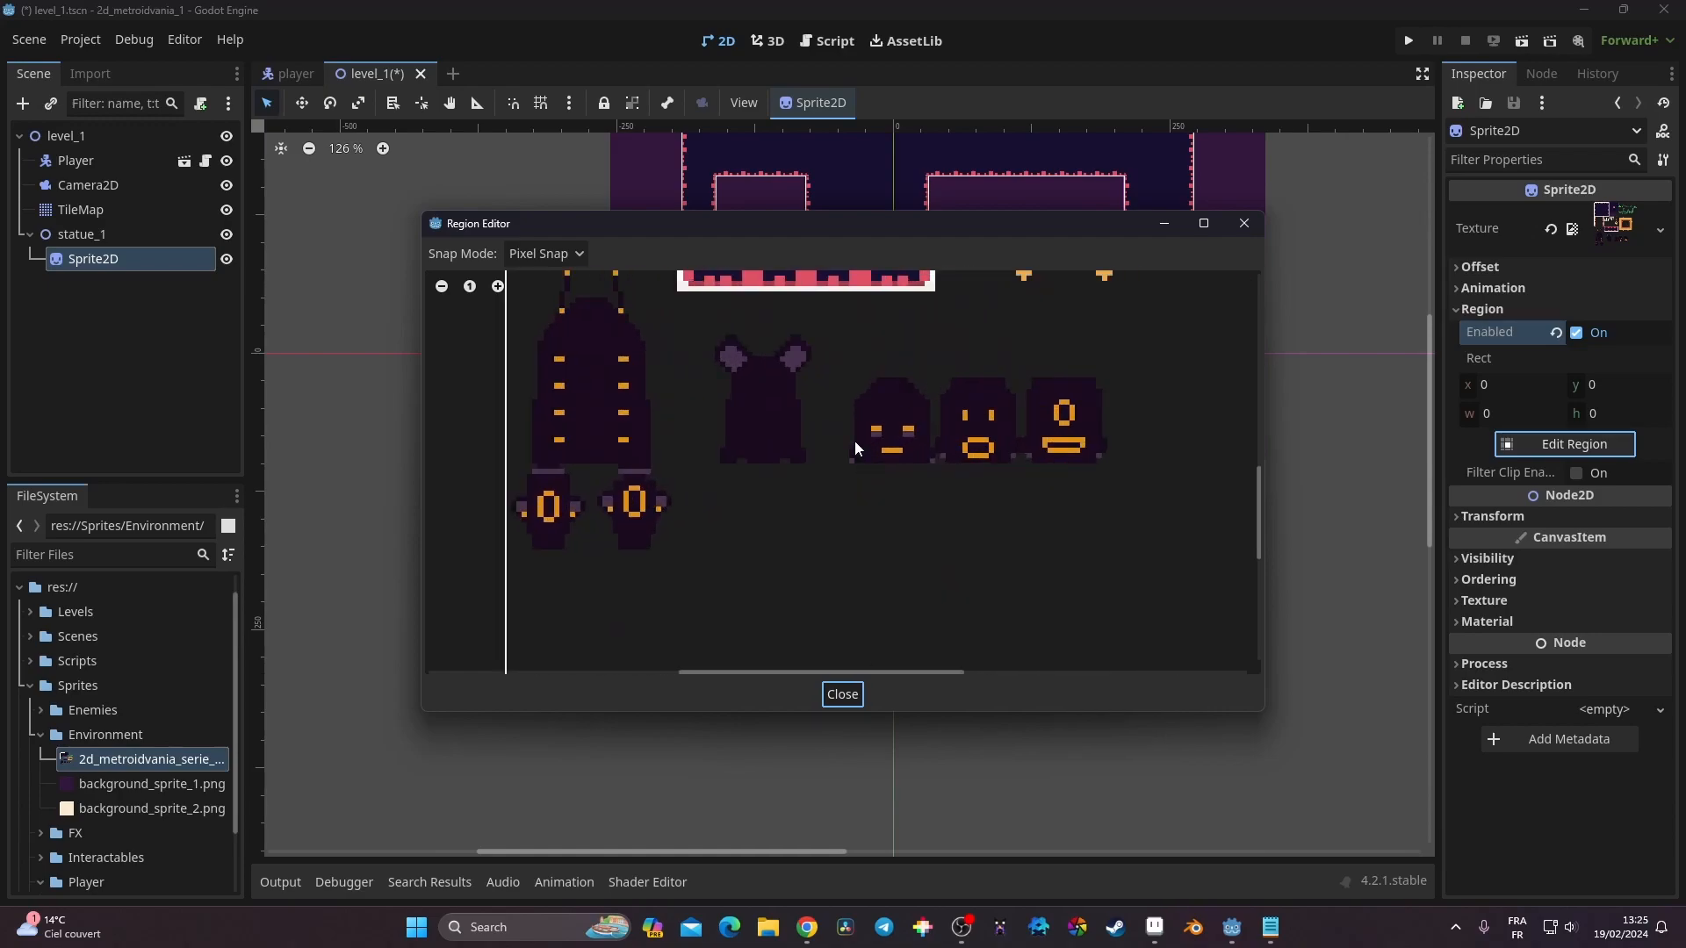
pyautogui.scroll(2, 855, 442)
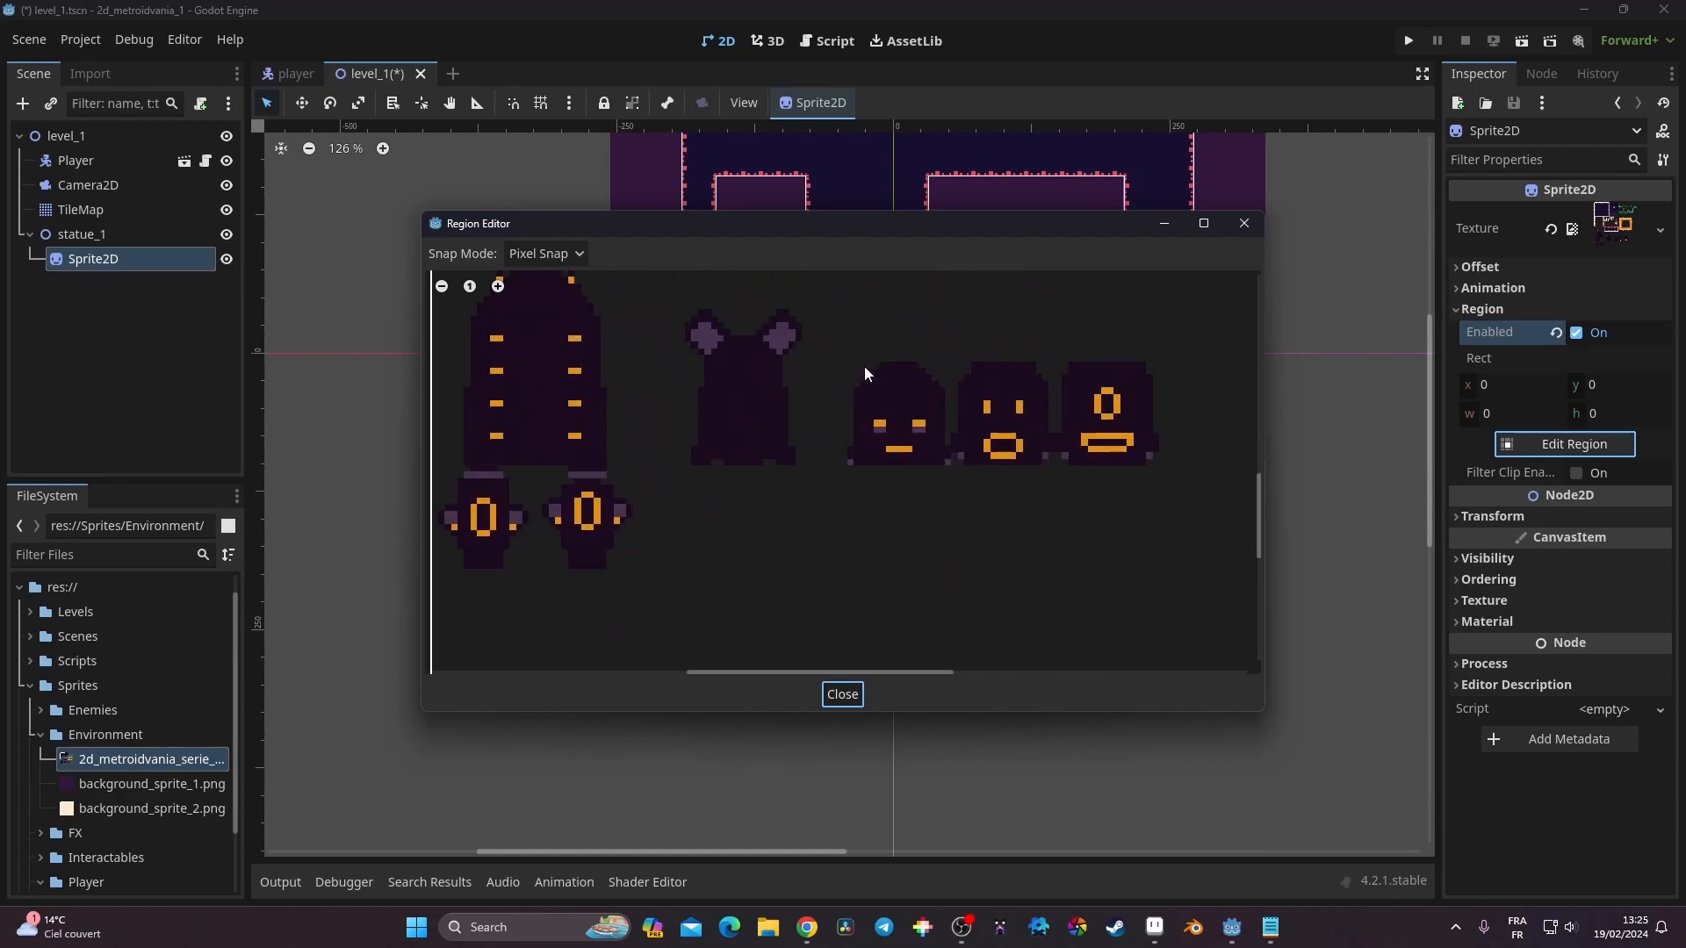
pyautogui.moveTo(848, 348); pyautogui.dragTo(955, 498)
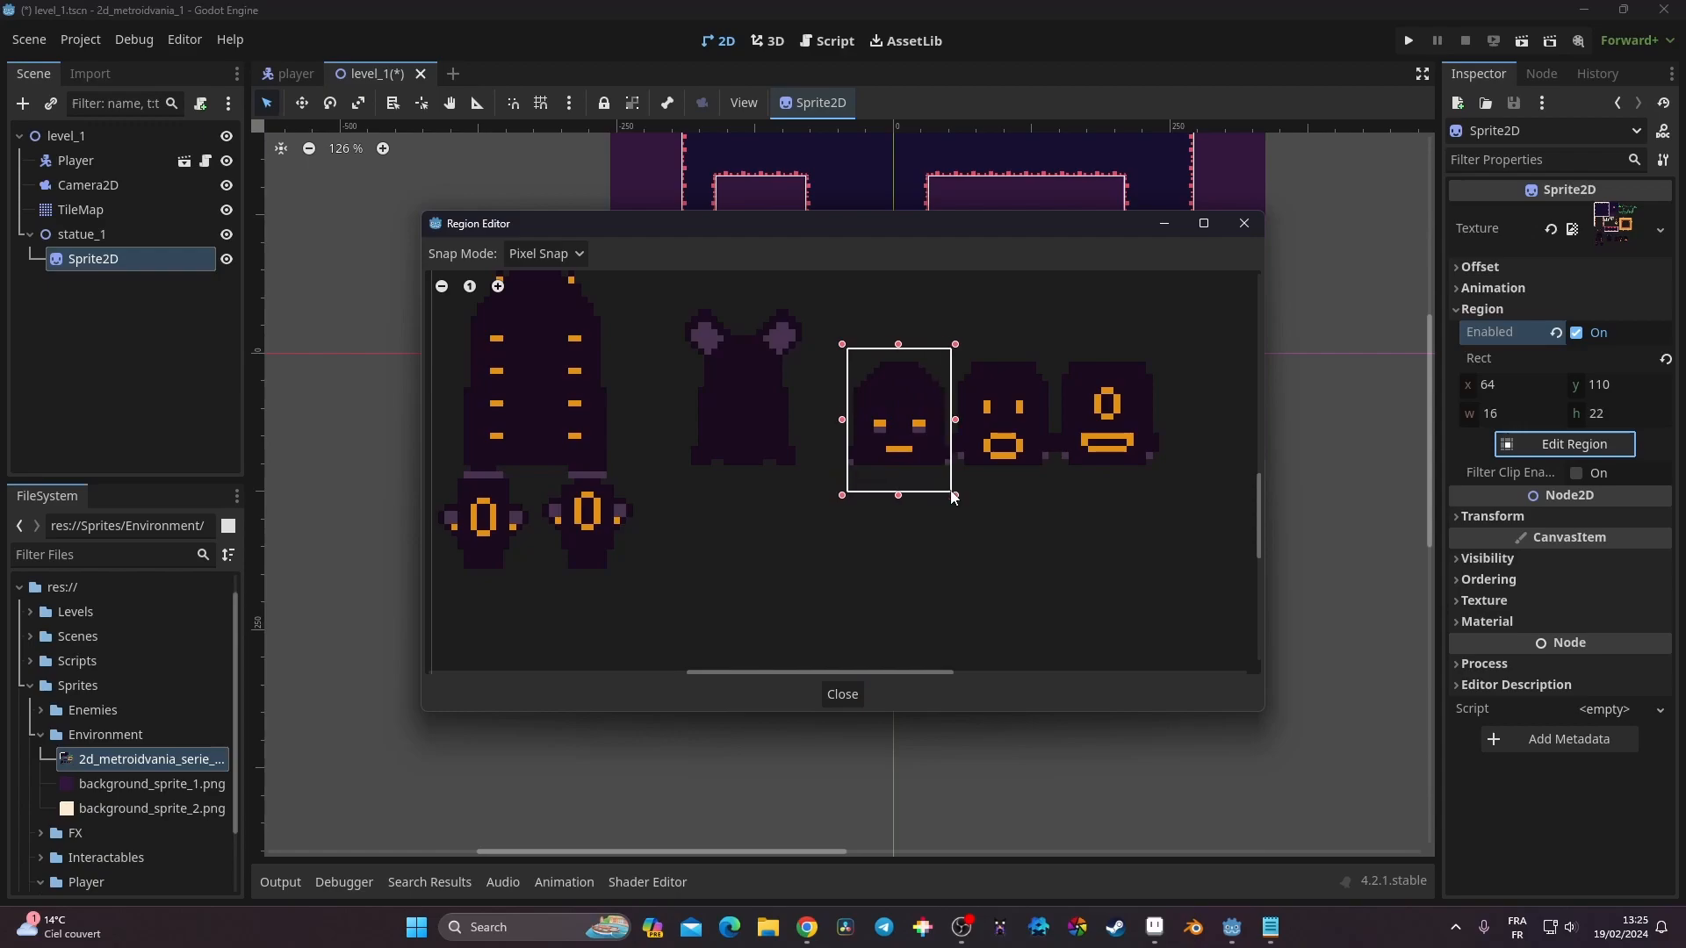
pyautogui.click(843, 695)
# Rename the Sprite2D under statue_1 as head_1
pyautogui.scroll(6, 889, 341)
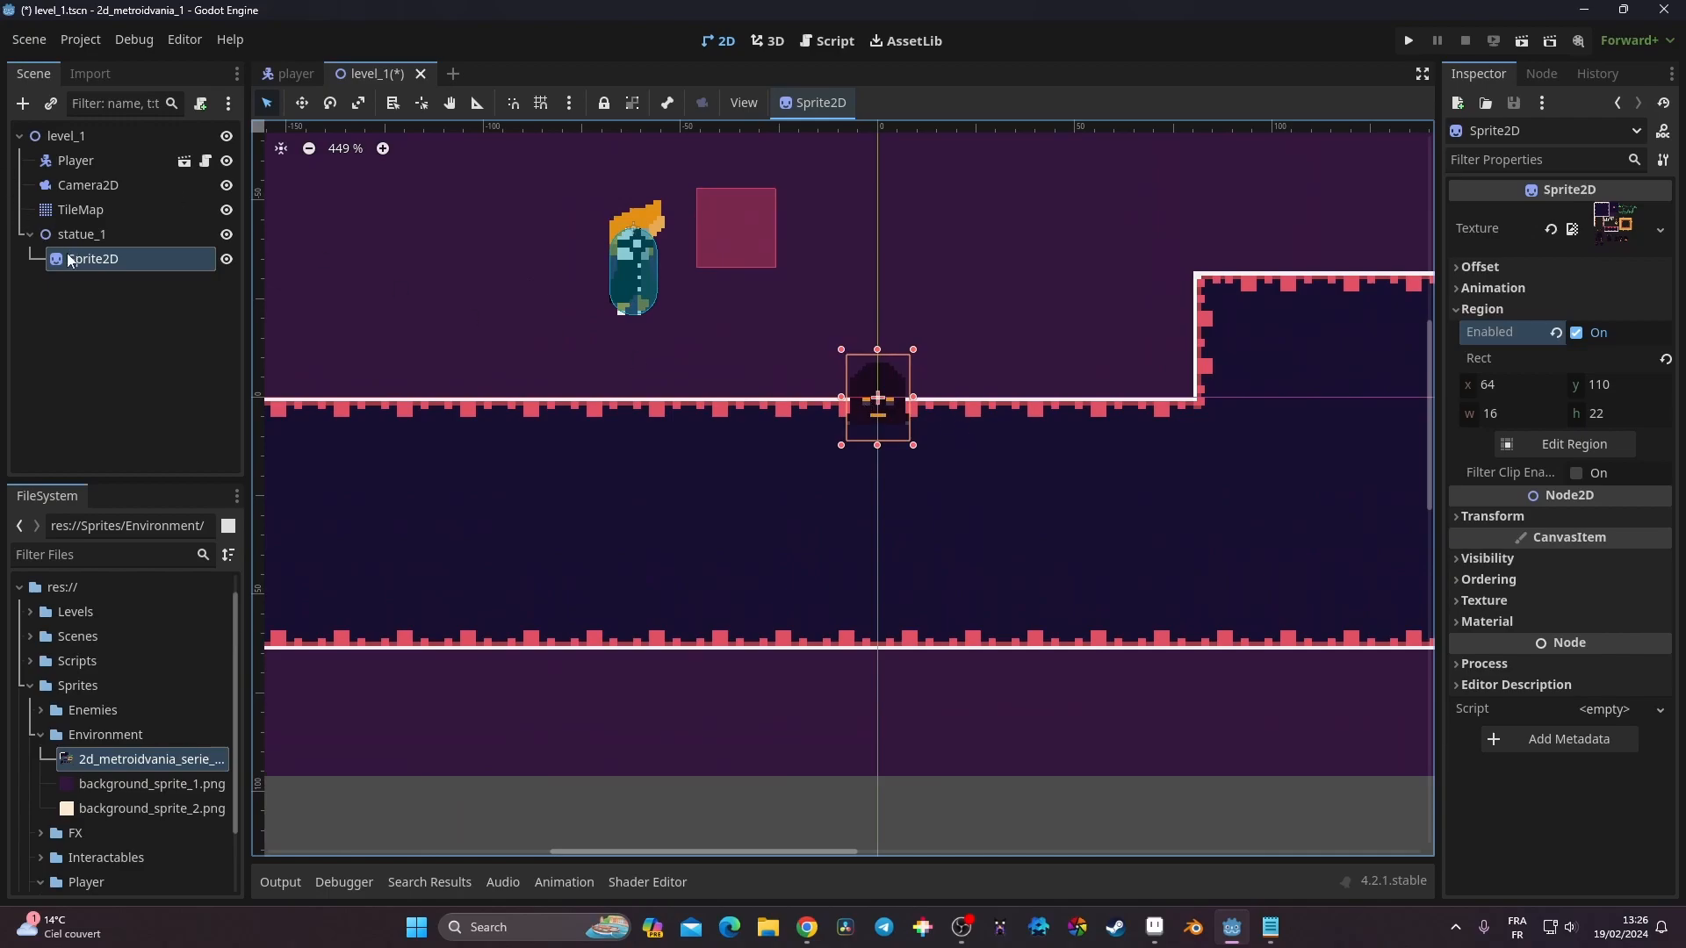
pyautogui.click(132, 264)
pyautogui.doubleClick(129, 264)
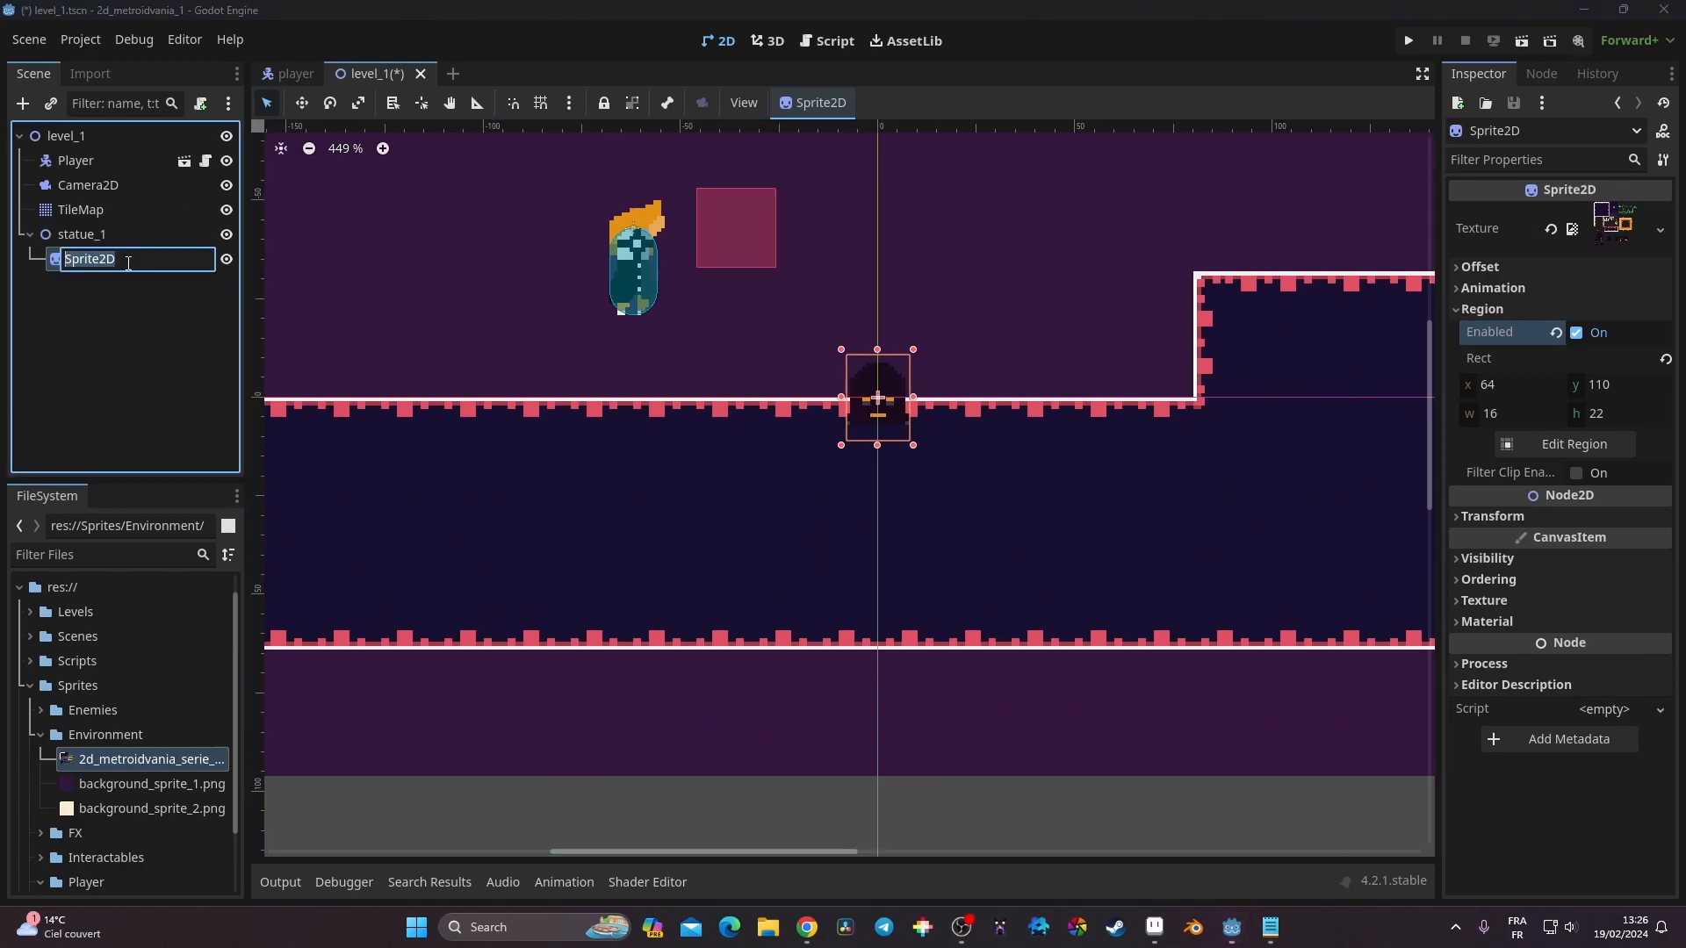
pyautogui.write('head_1')
pyautogui.press('Return')
# Duplicate head_1 and set the copy's region to the second statue face at x 80, y 111, w 16, h 17
pyautogui.hotkey('ctrl', 'd')
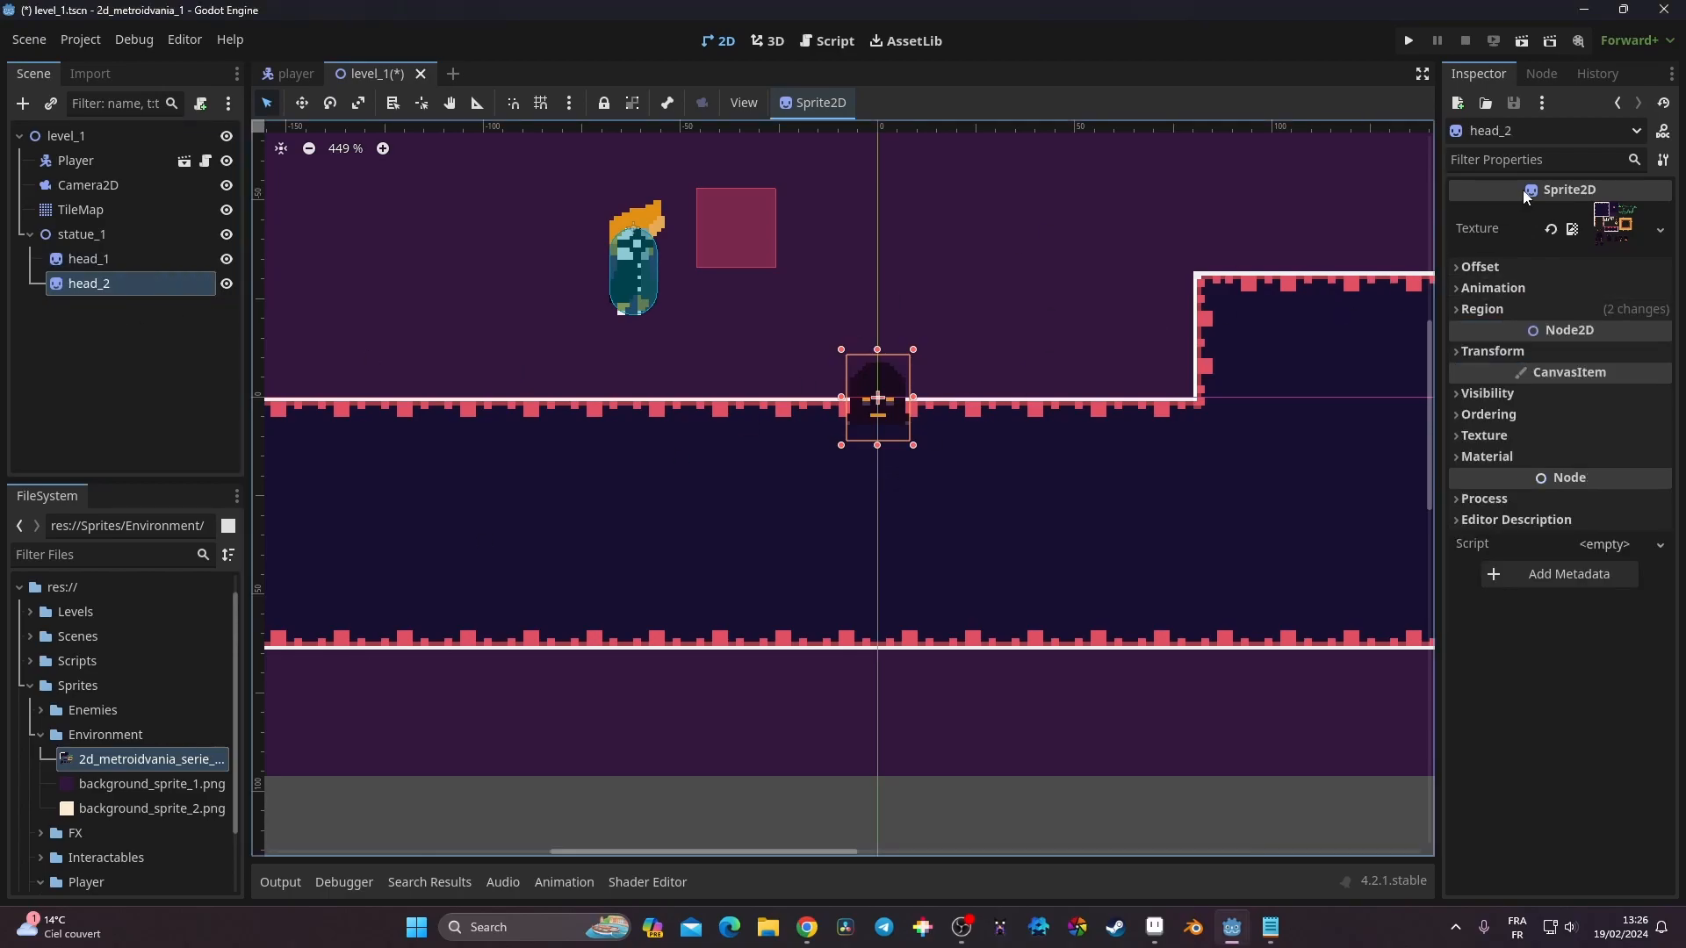
pyautogui.click(1536, 310)
pyautogui.click(1567, 443)
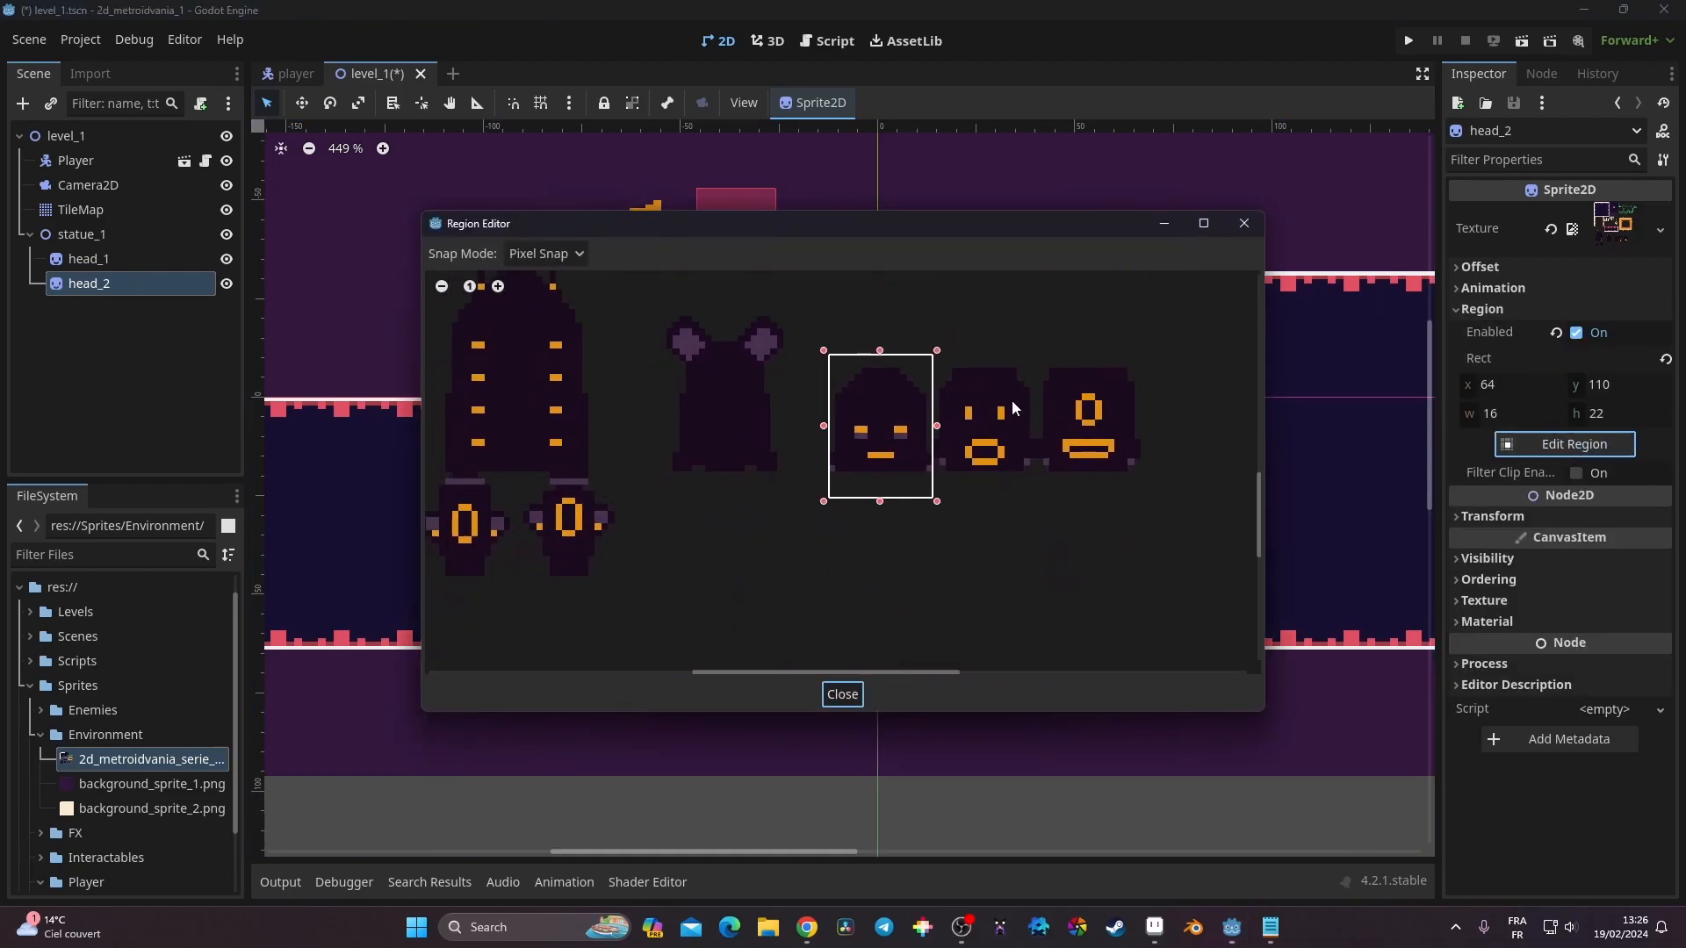
pyautogui.moveTo(1034, 473); pyautogui.dragTo(929, 360)
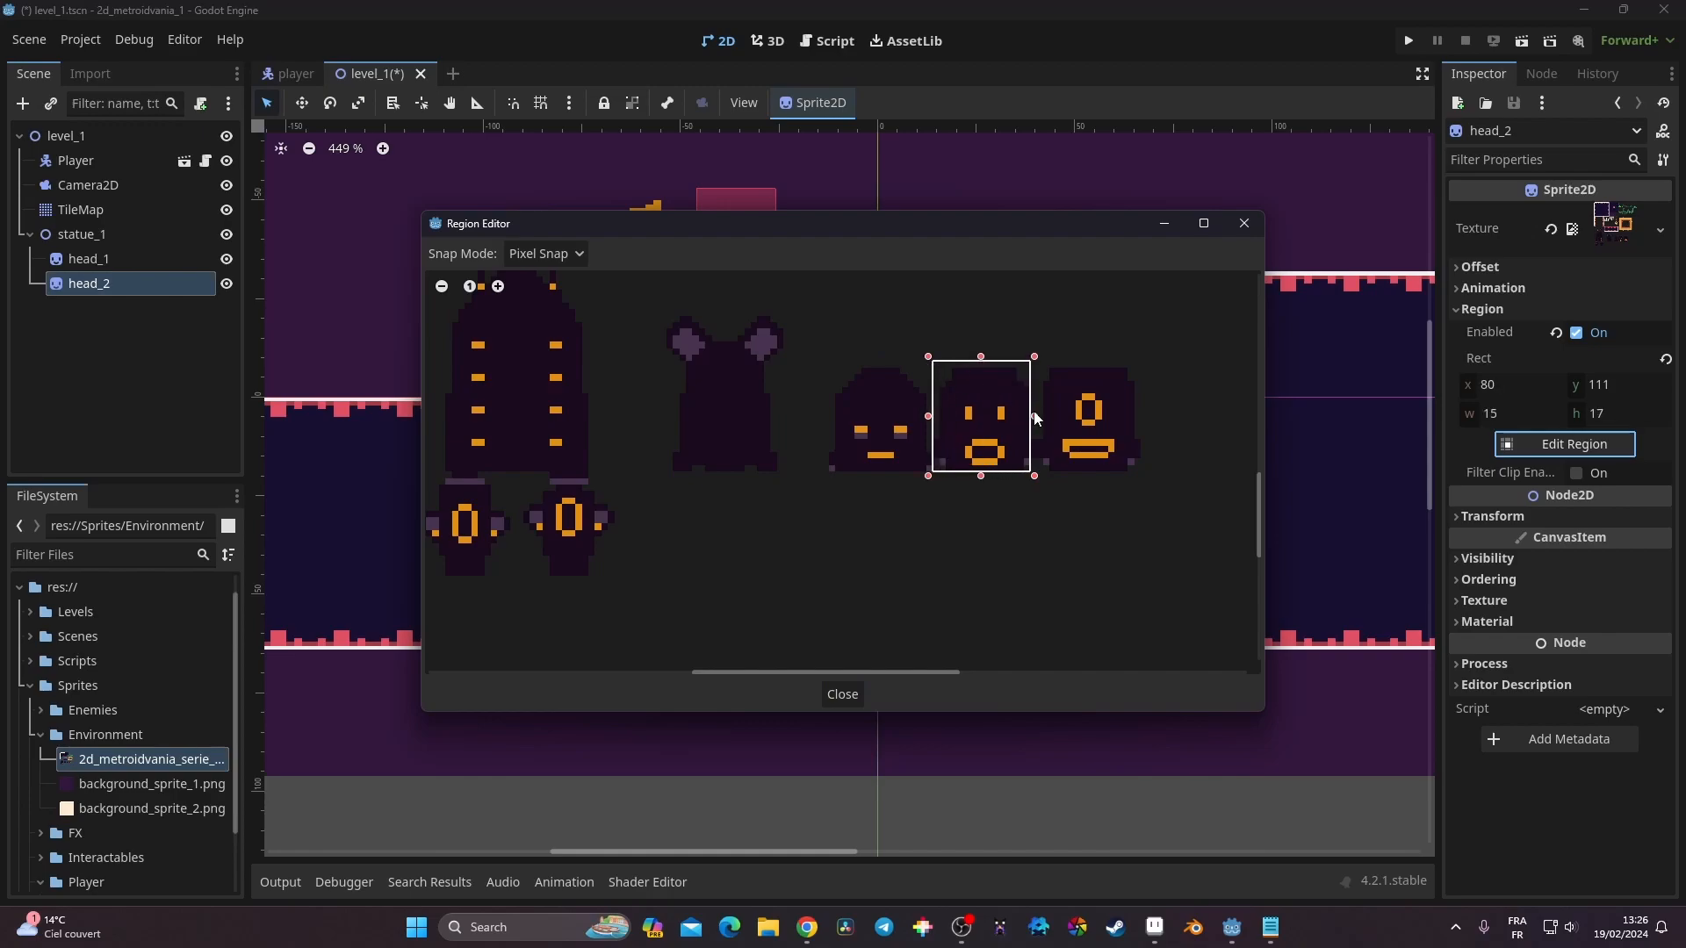
pyautogui.moveTo(1036, 419); pyautogui.dragTo(1043, 419)
pyautogui.click(840, 694)
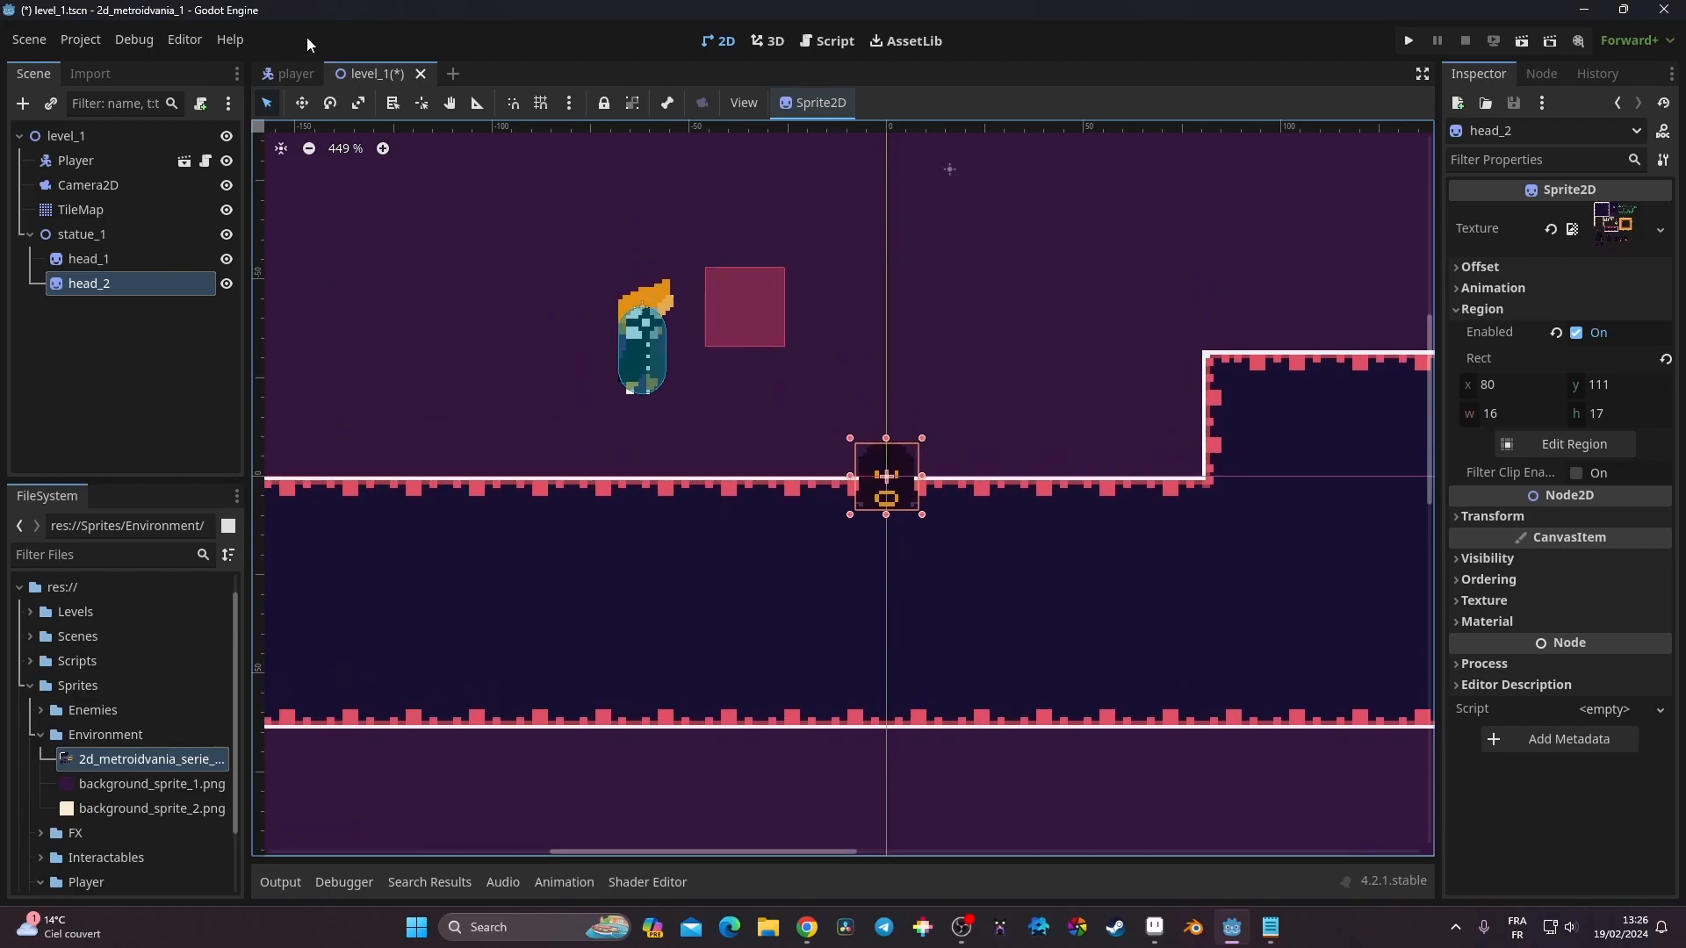
# Move head_2 straight down so it sits centred beneath the head_1 face
pyautogui.press('w')
pyautogui.moveTo(897, 505)
pyautogui.mouseDown()
pyautogui.moveTo(888, 565)
pyautogui.moveTo(887, 501)
pyautogui.mouseUp()
pyautogui.scroll(2, 882, 508)
pyautogui.scroll(8, 882, 508)
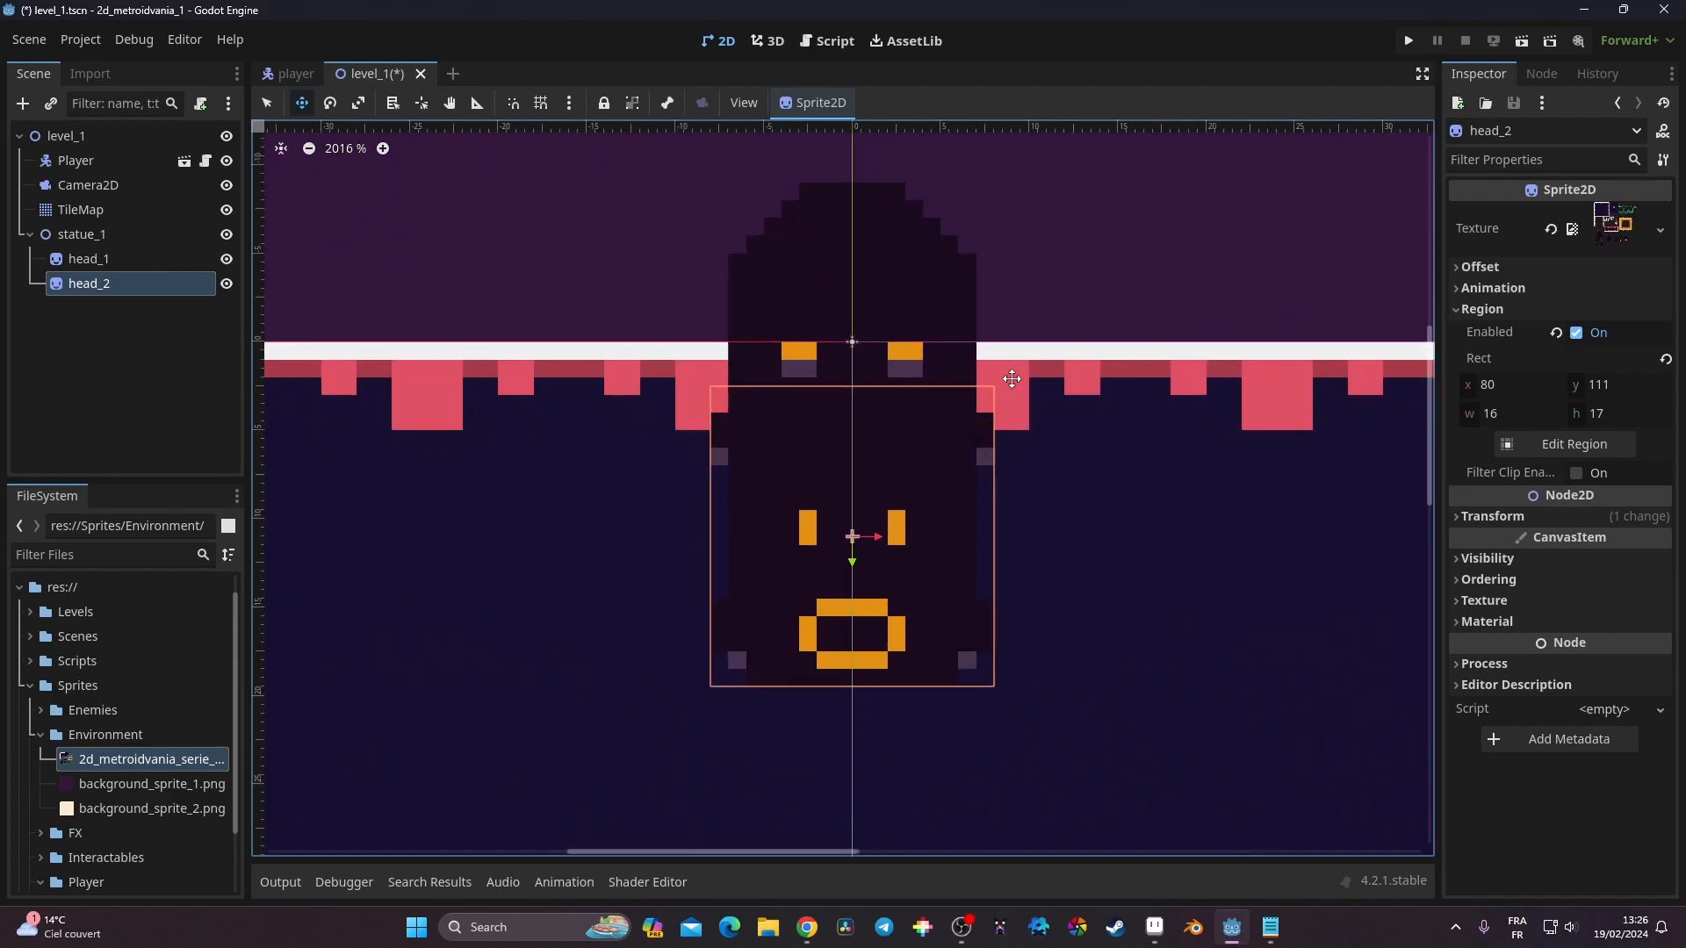
pyautogui.scroll(-5, 1012, 383)
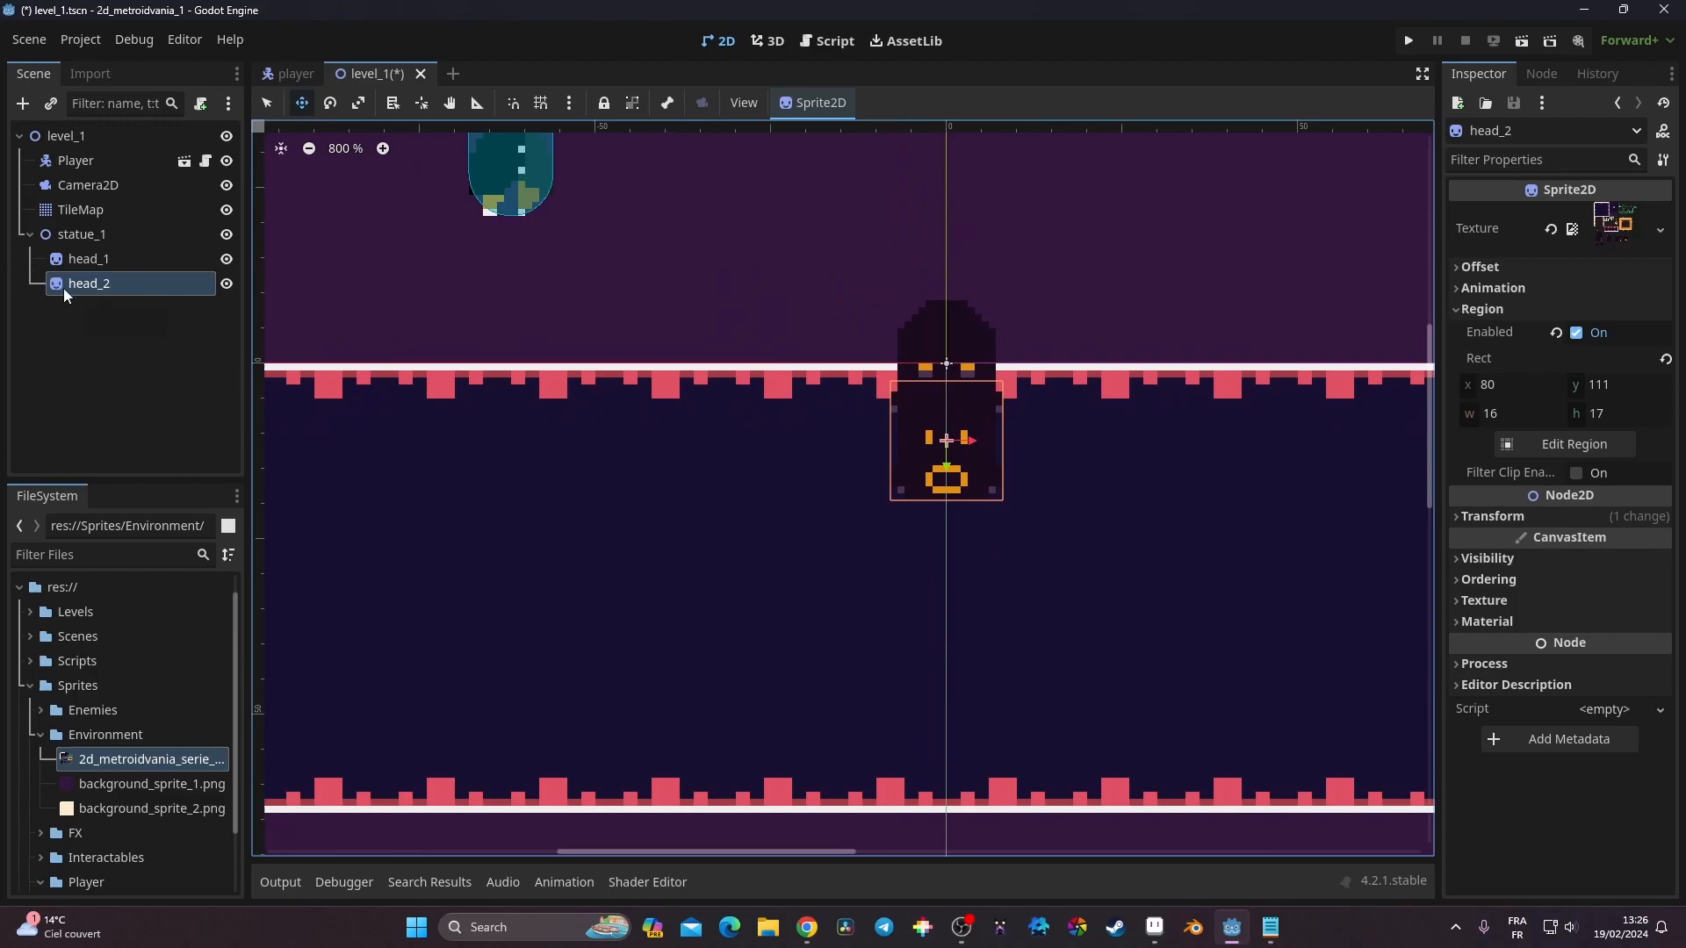
# Add a copy of head_2 showing the eared head at x 37, y 102, w 22, h 14, and place it on top of head_1
pyautogui.hotkey('ctrl', 'd')
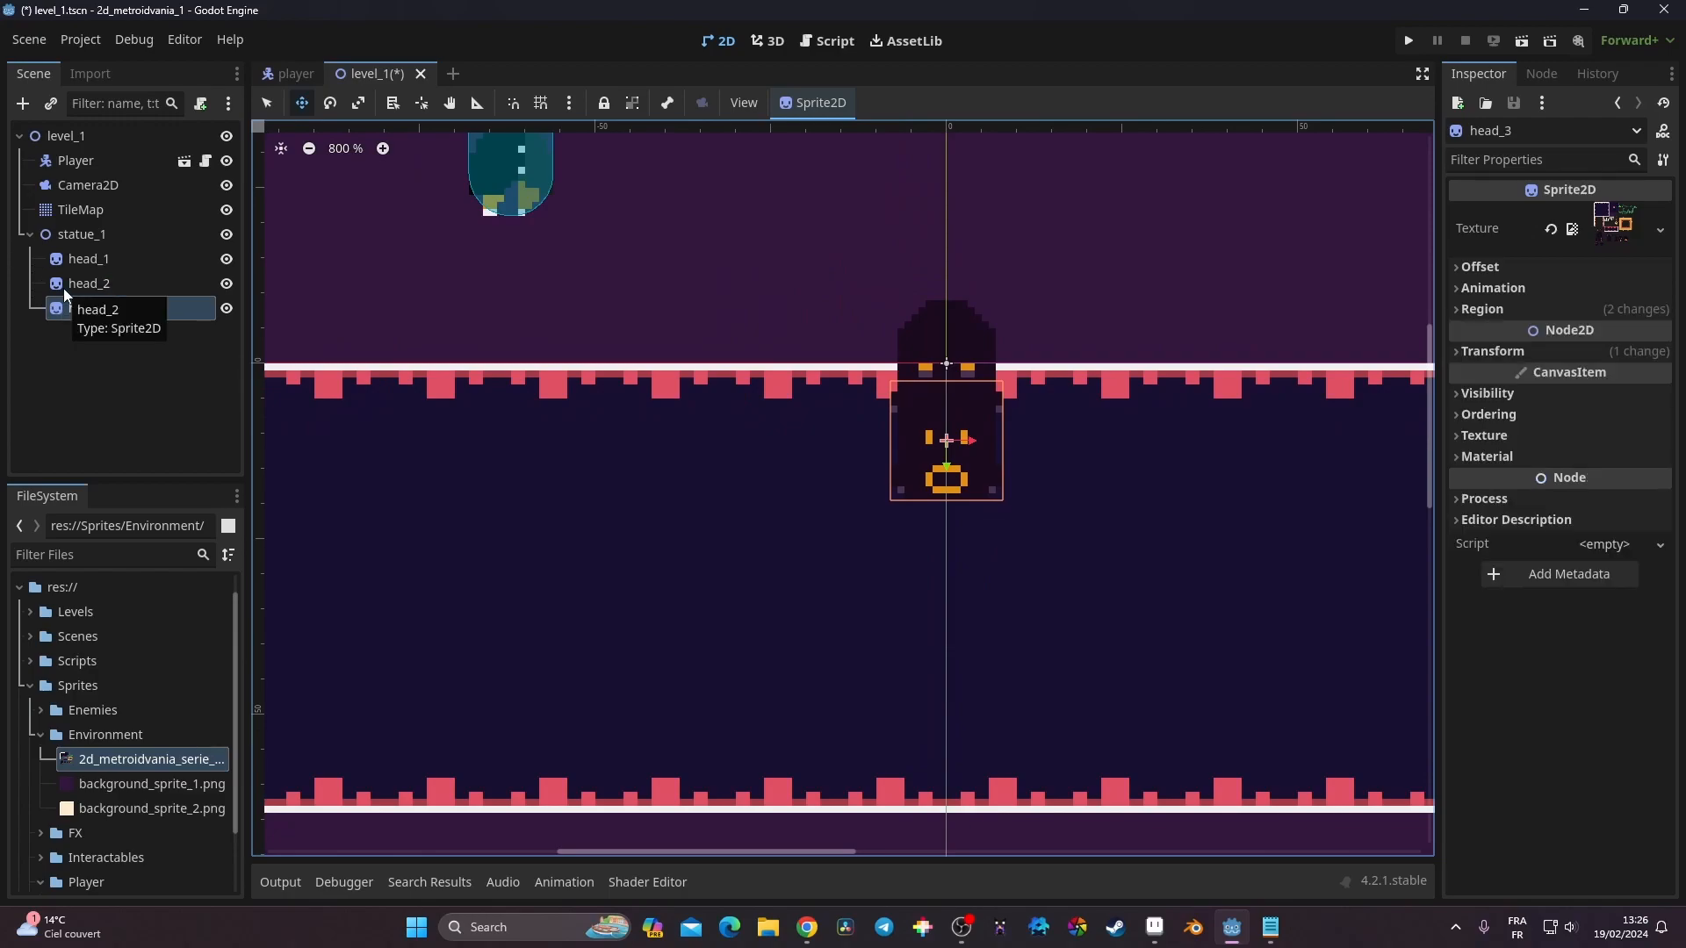
pyautogui.click(1493, 309)
pyautogui.click(1565, 446)
pyautogui.scroll(-4, 847, 444)
pyautogui.hscroll(-3, 981, 287)
pyautogui.moveTo(782, 345); pyautogui.dragTo(934, 444)
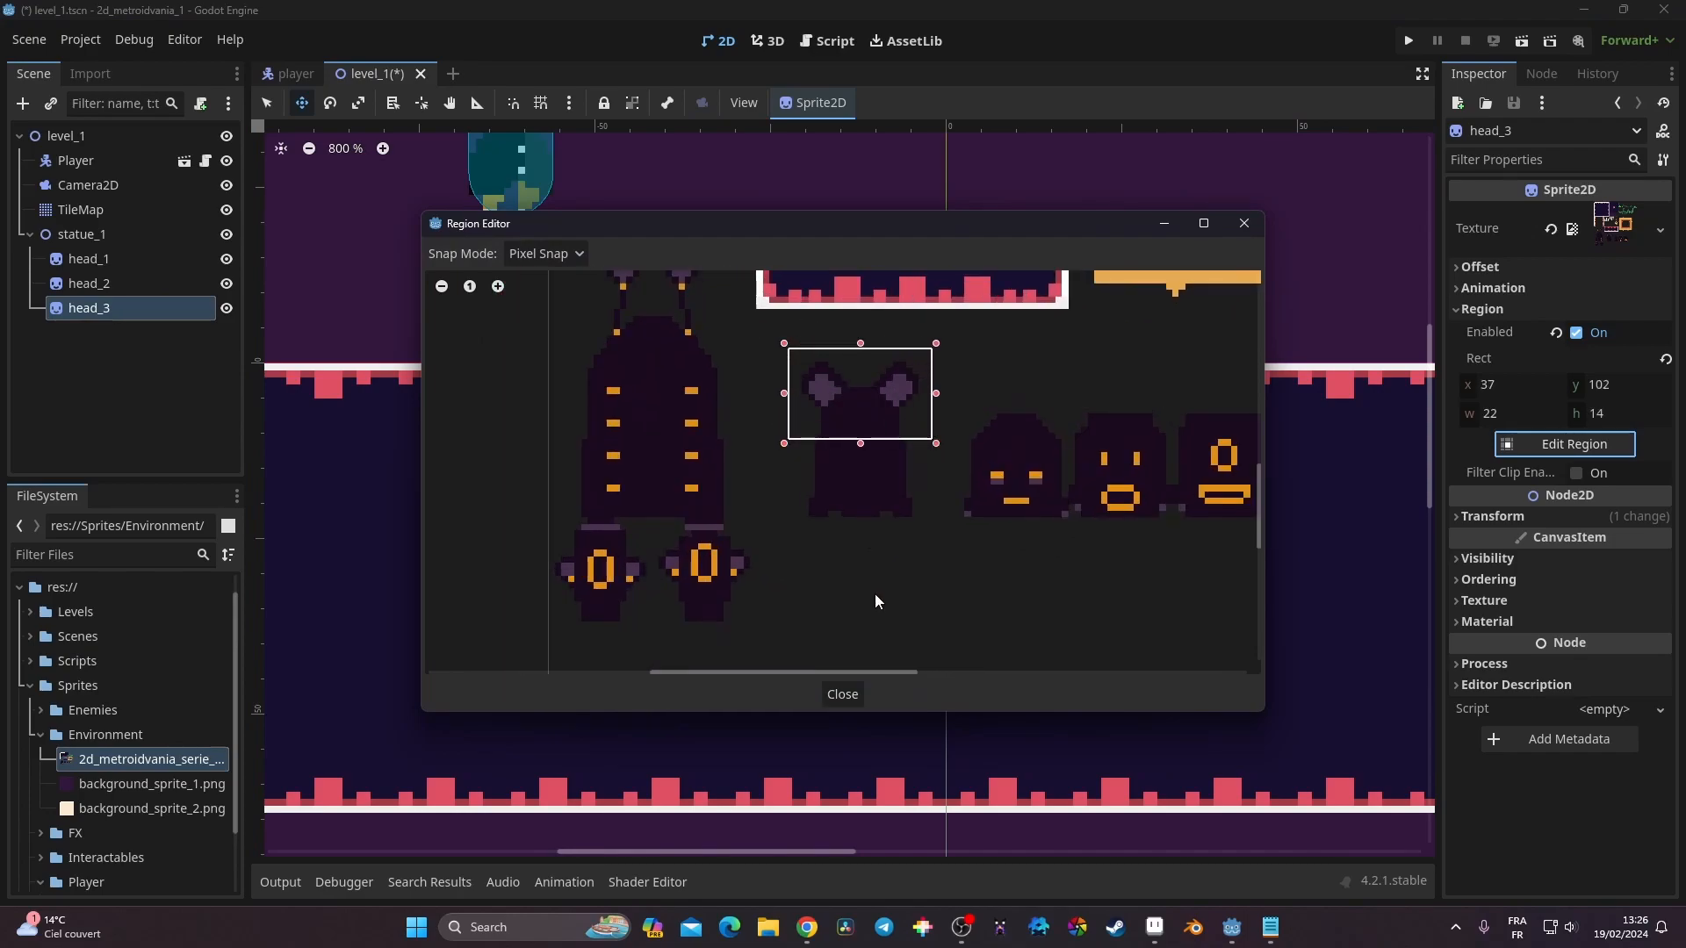
pyautogui.click(843, 695)
pyautogui.scroll(1, 959, 459)
pyautogui.moveTo(978, 520); pyautogui.dragTo(978, 317)
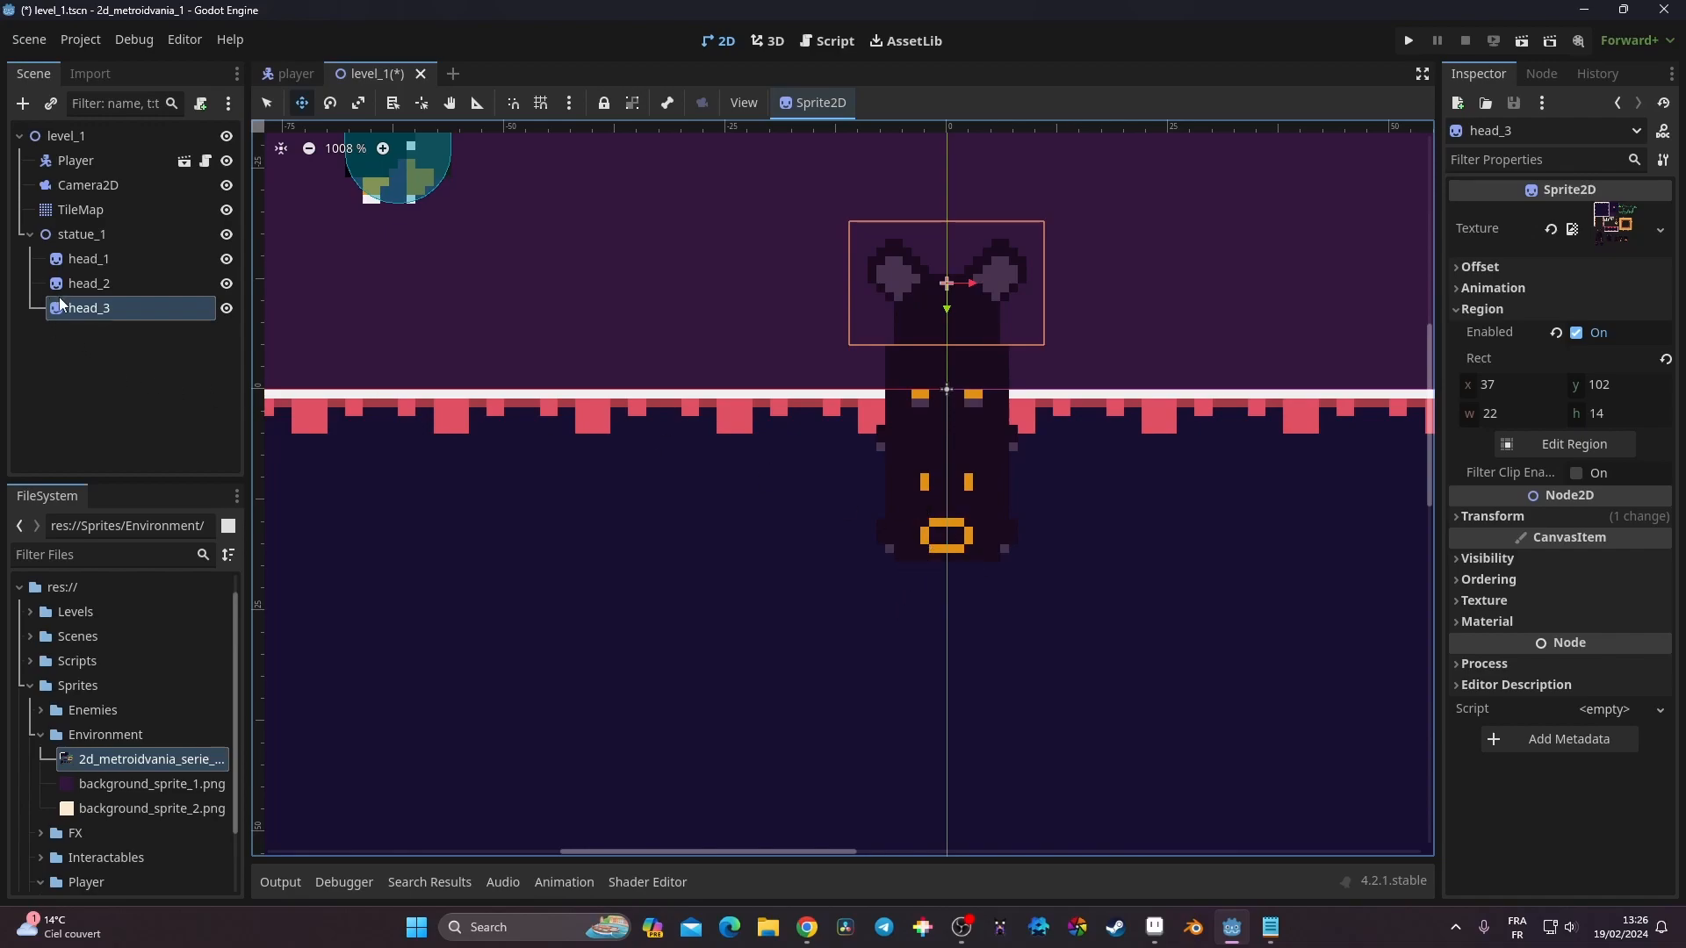
# Add a copy of head_3 showing the body piece at x 2, y 105, w 26, h 22, and place it beneath head_2
pyautogui.hotkey('ctrl', 'd')
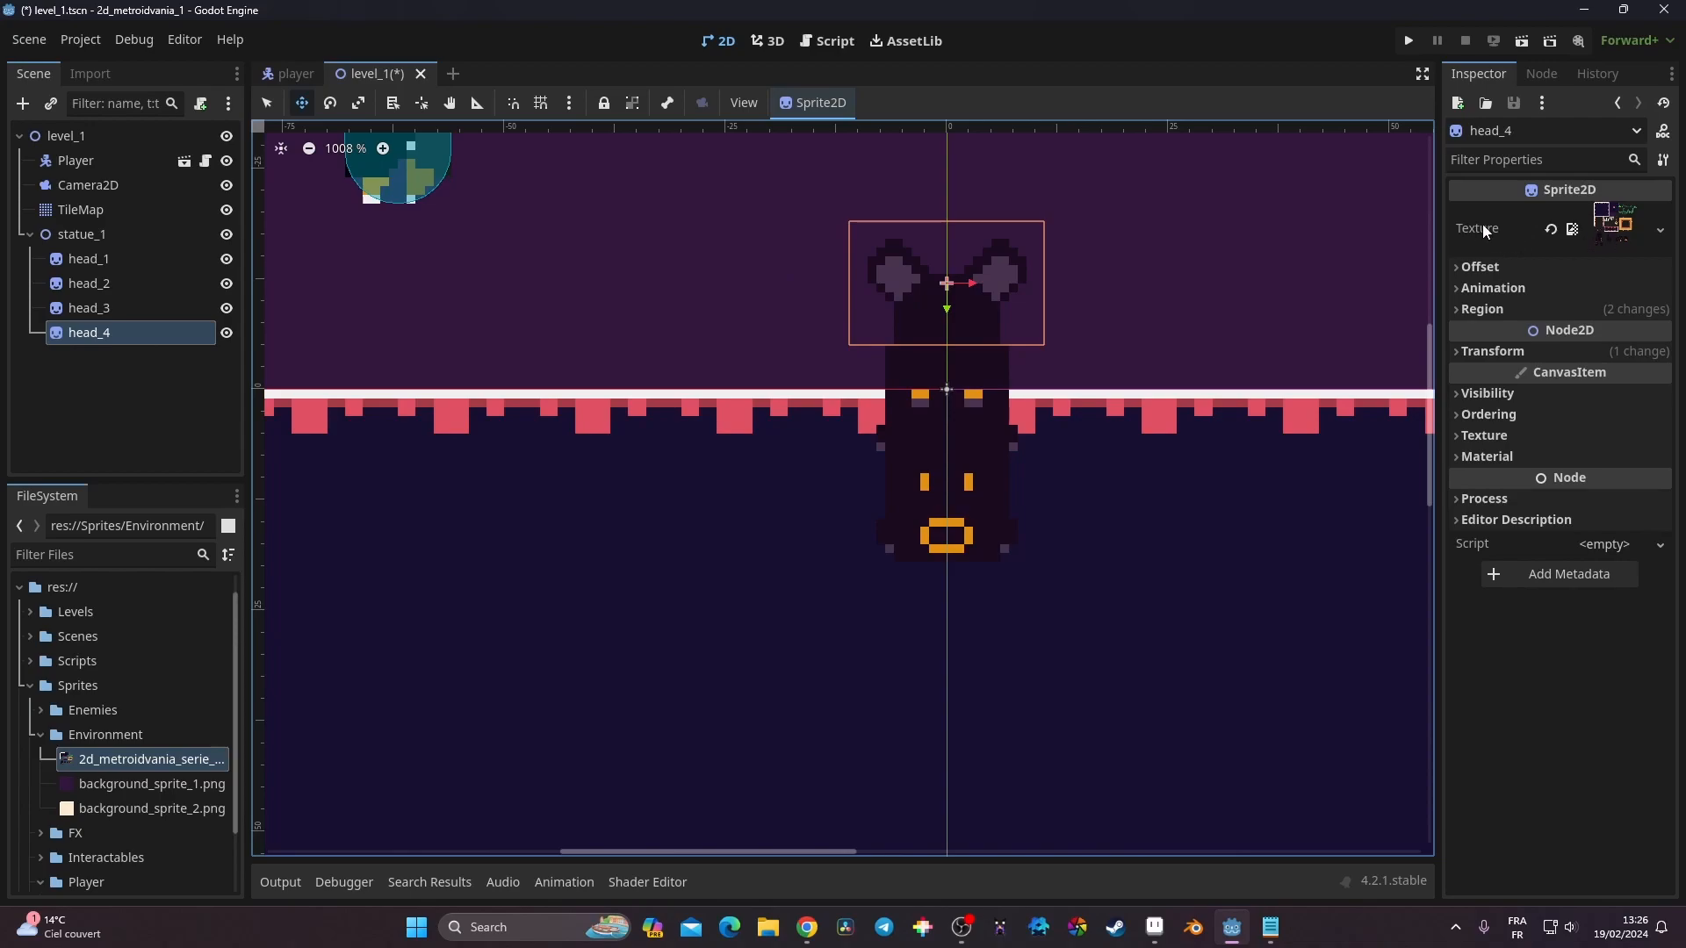
pyautogui.click(1520, 304)
pyautogui.click(1551, 443)
pyautogui.moveTo(905, 593); pyautogui.dragTo(1033, 415, button='middle')
pyautogui.moveTo(685, 536); pyautogui.dragTo(515, 395)
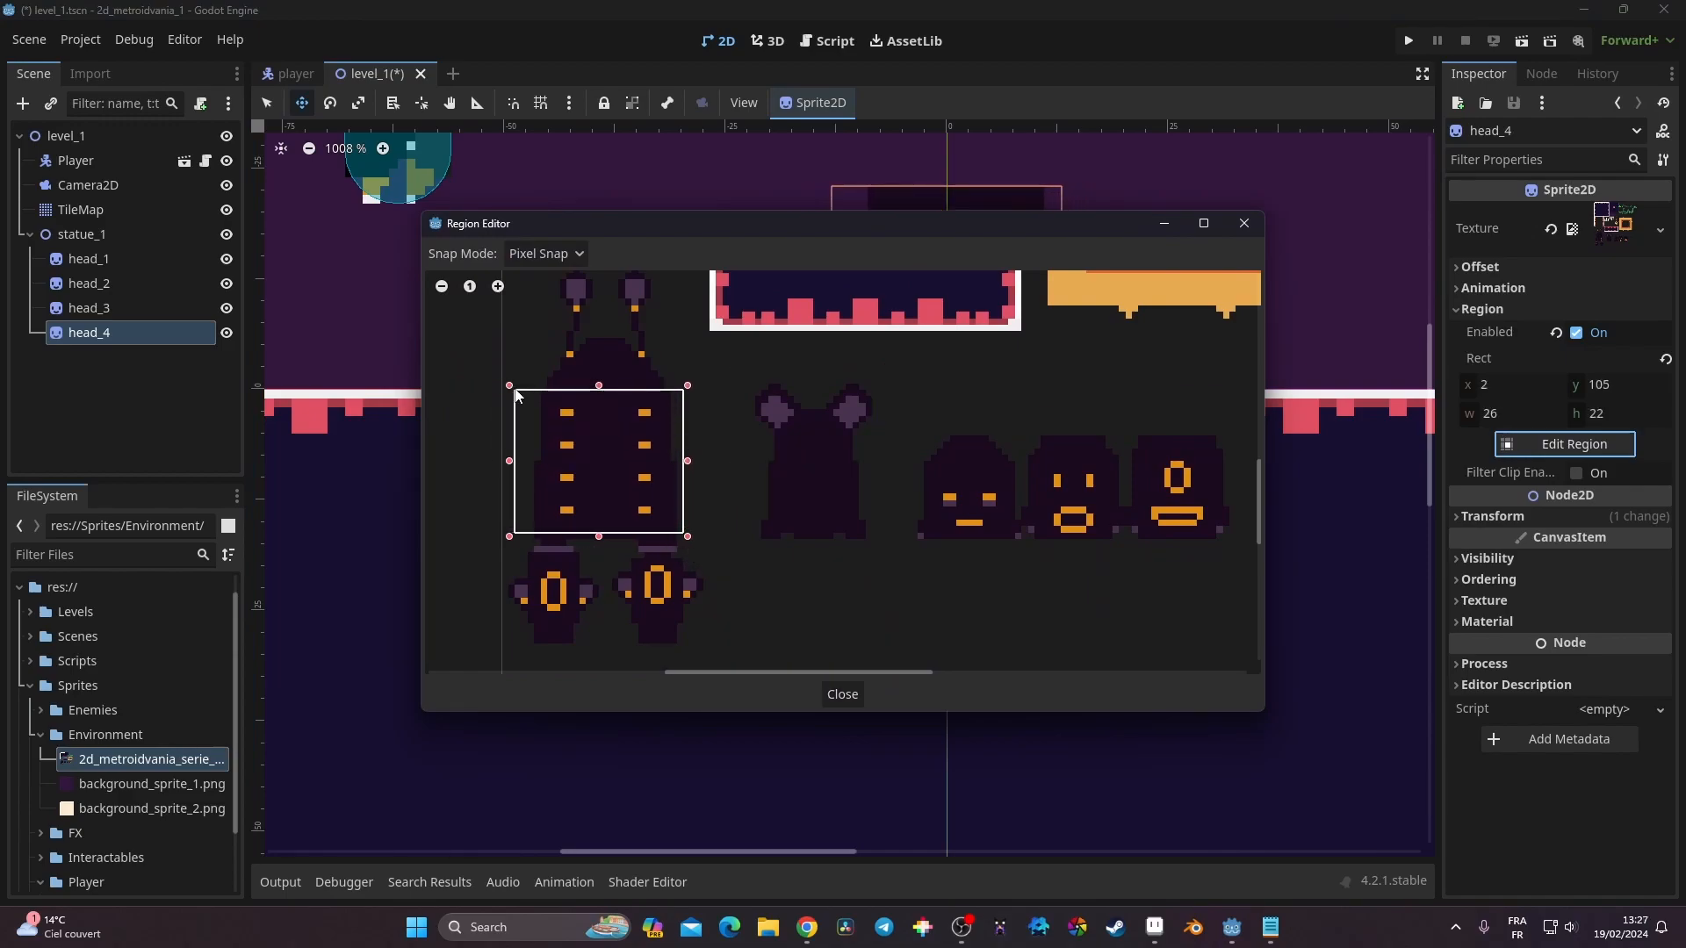
pyautogui.click(842, 694)
pyautogui.moveTo(980, 271); pyautogui.dragTo(966, 641)
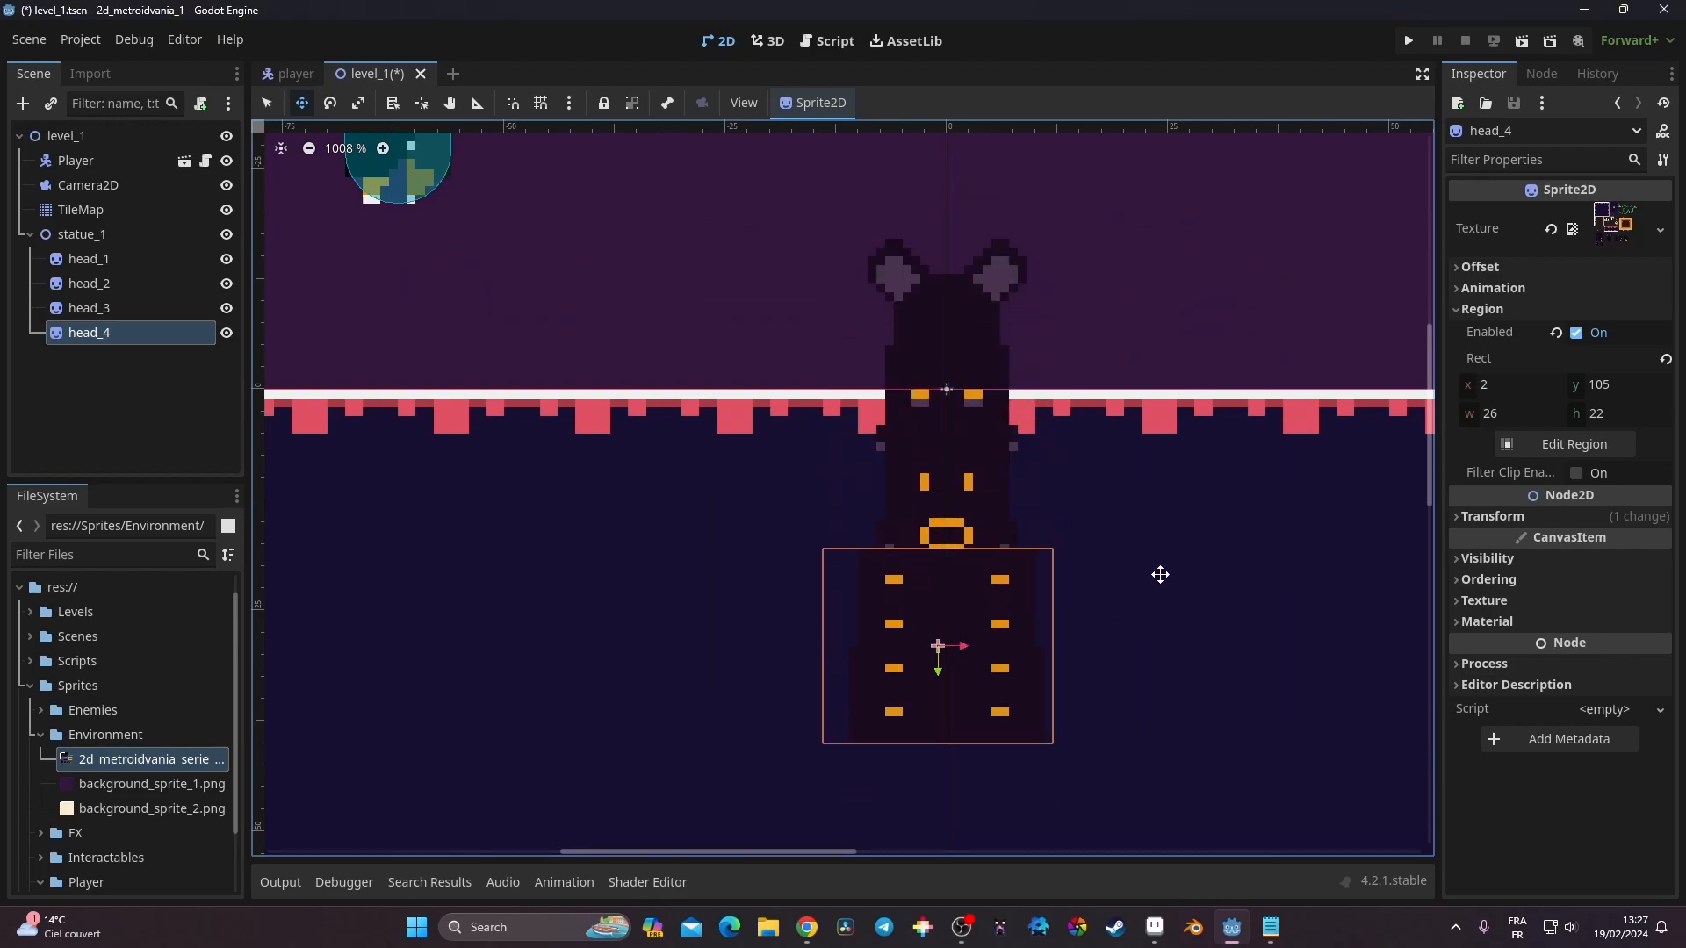
# Collapse statue_1 and move the whole statue up and right so it stands on the room's floor
pyautogui.scroll(-1, 1091, 514)
pyautogui.scroll(-1, 1090, 515)
pyautogui.click(30, 235)
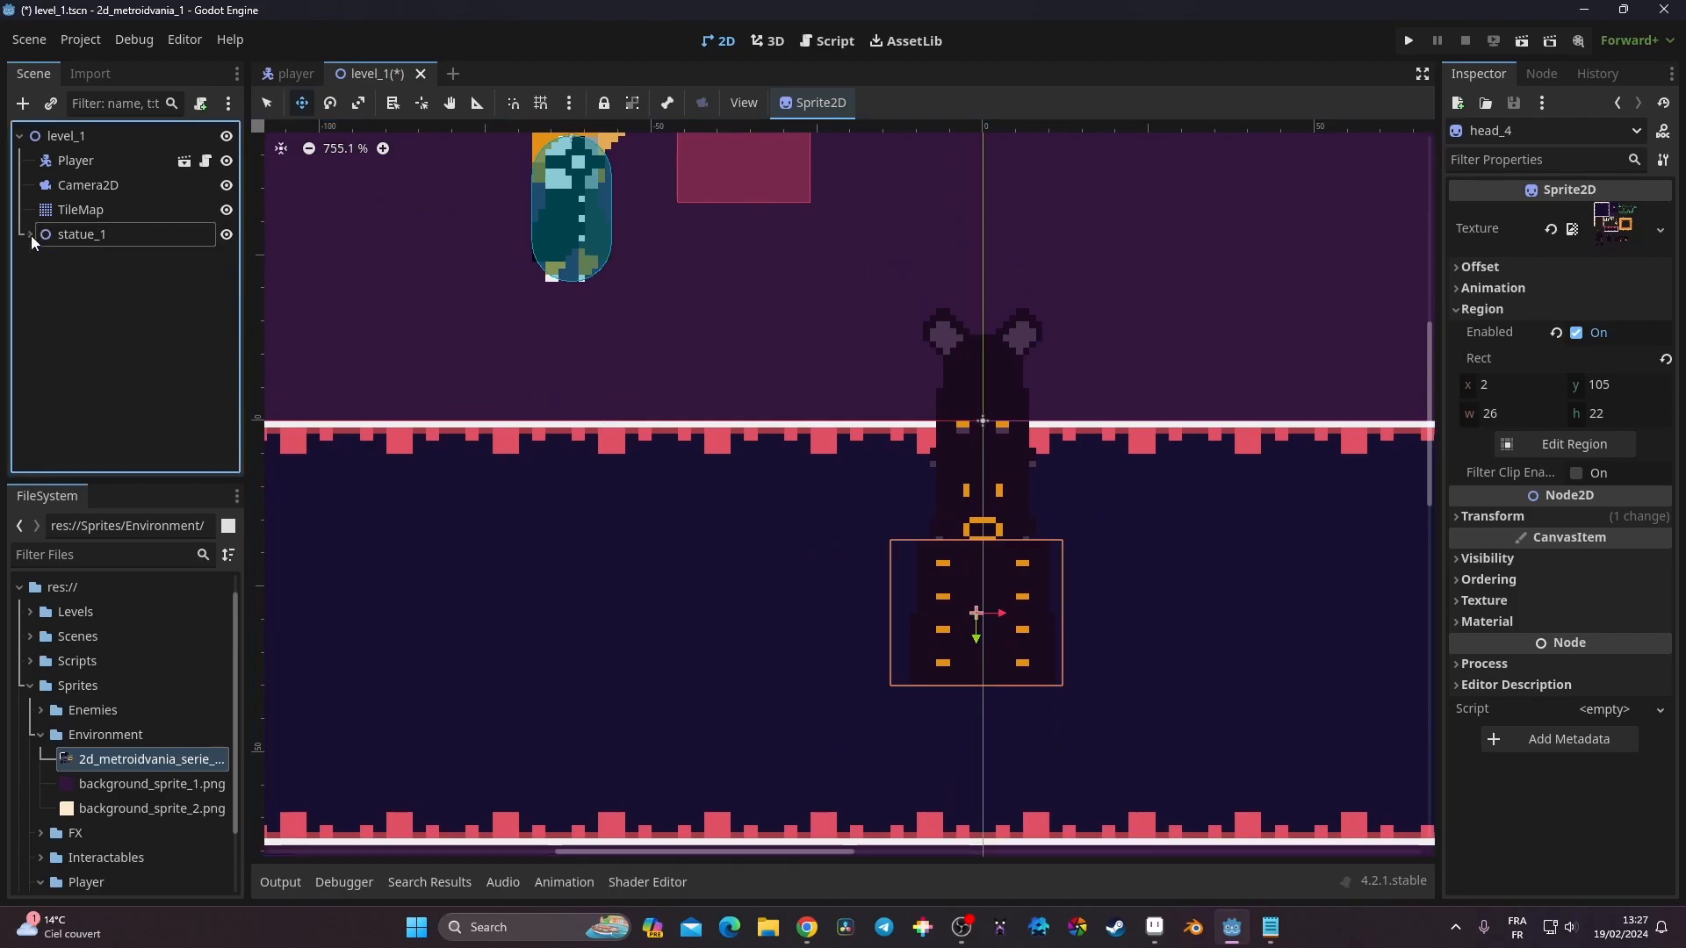
pyautogui.click(93, 234)
pyautogui.scroll(-4, 888, 547)
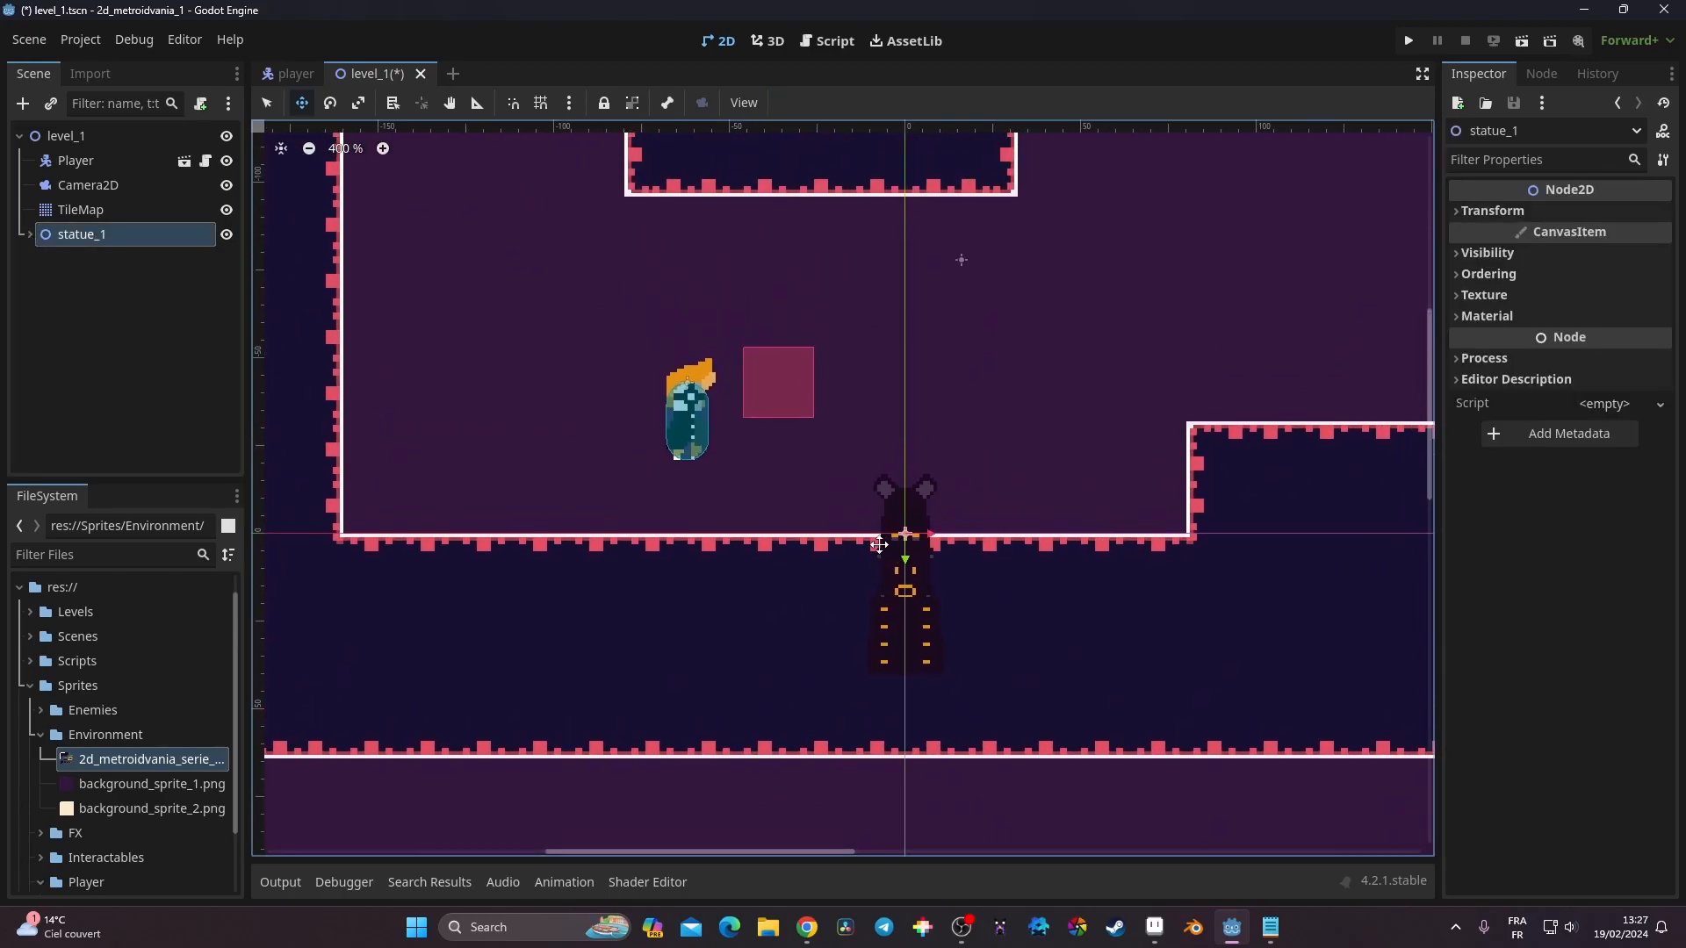
pyautogui.moveTo(893, 495); pyautogui.dragTo(988, 355)
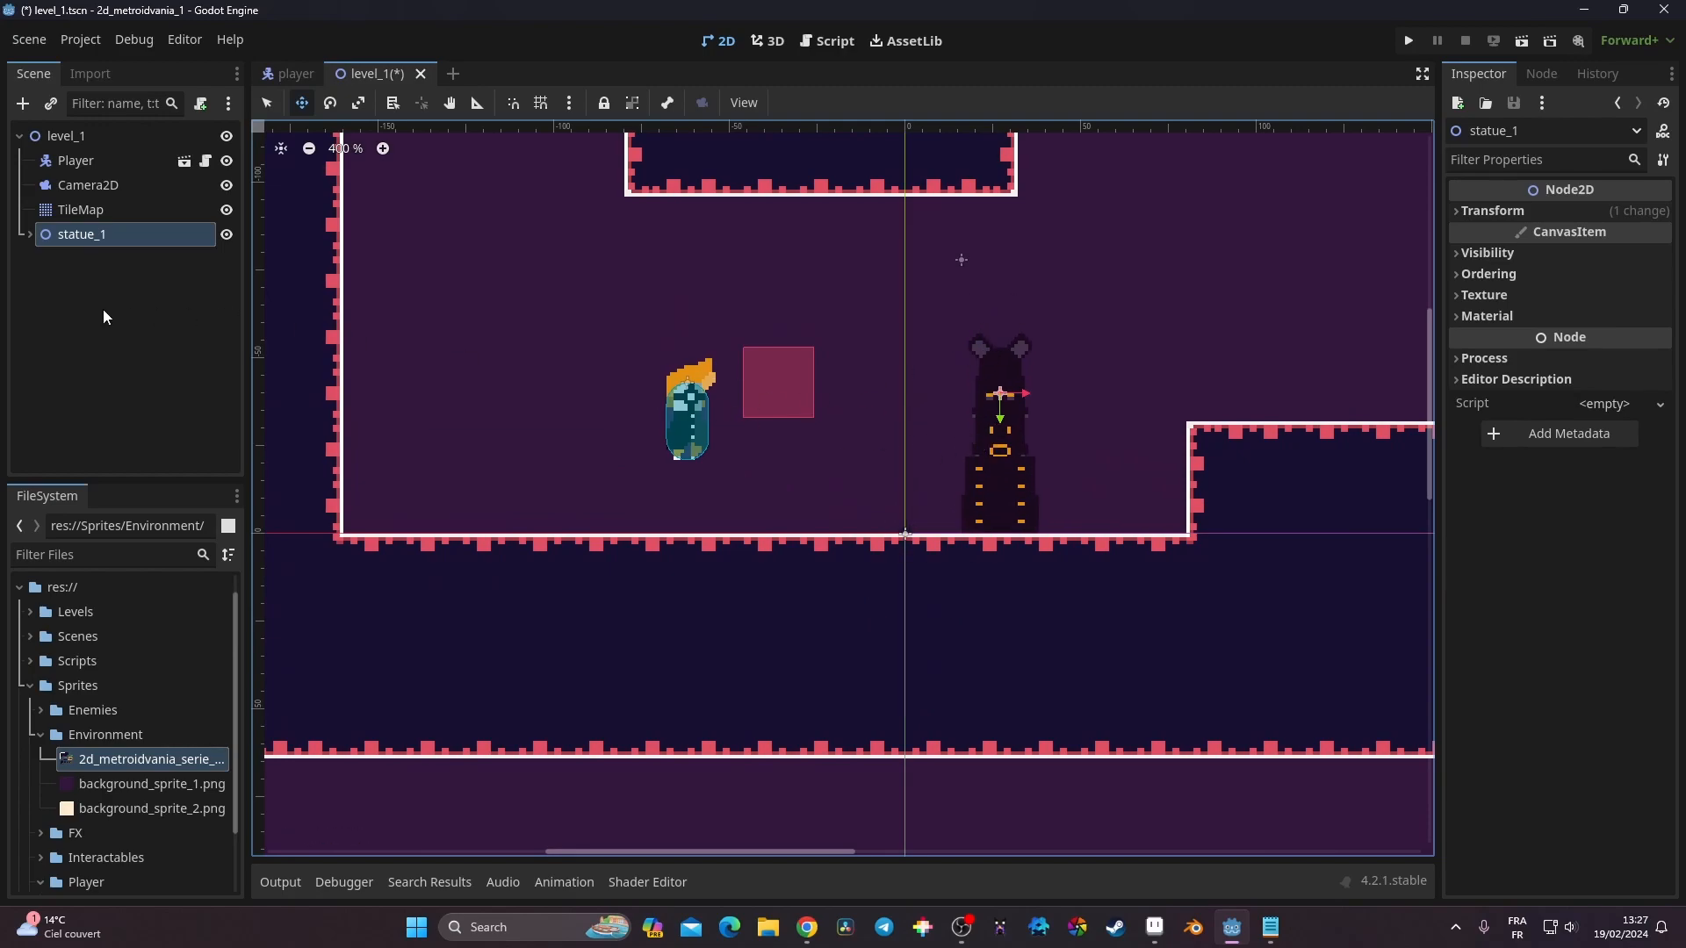
# Save the statue_1 branch as the scene statue_1.tscn in a new Statue folder inside a new Environment folder under Scenes
pyautogui.rightClick(69, 237)
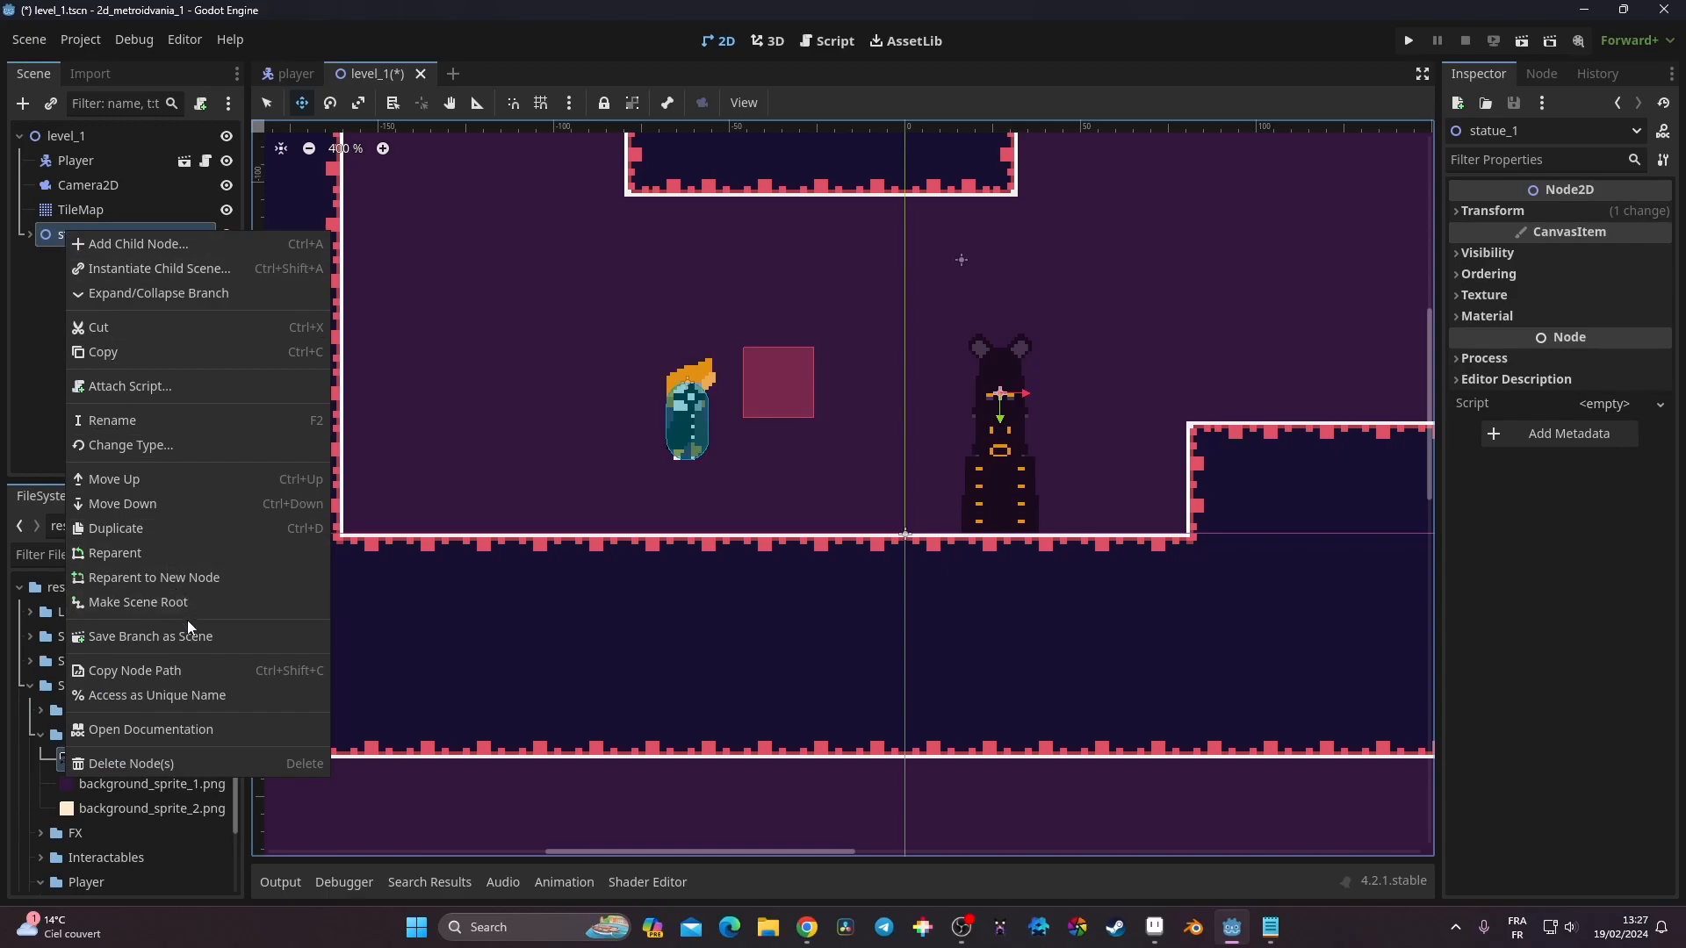
pyautogui.click(132, 636)
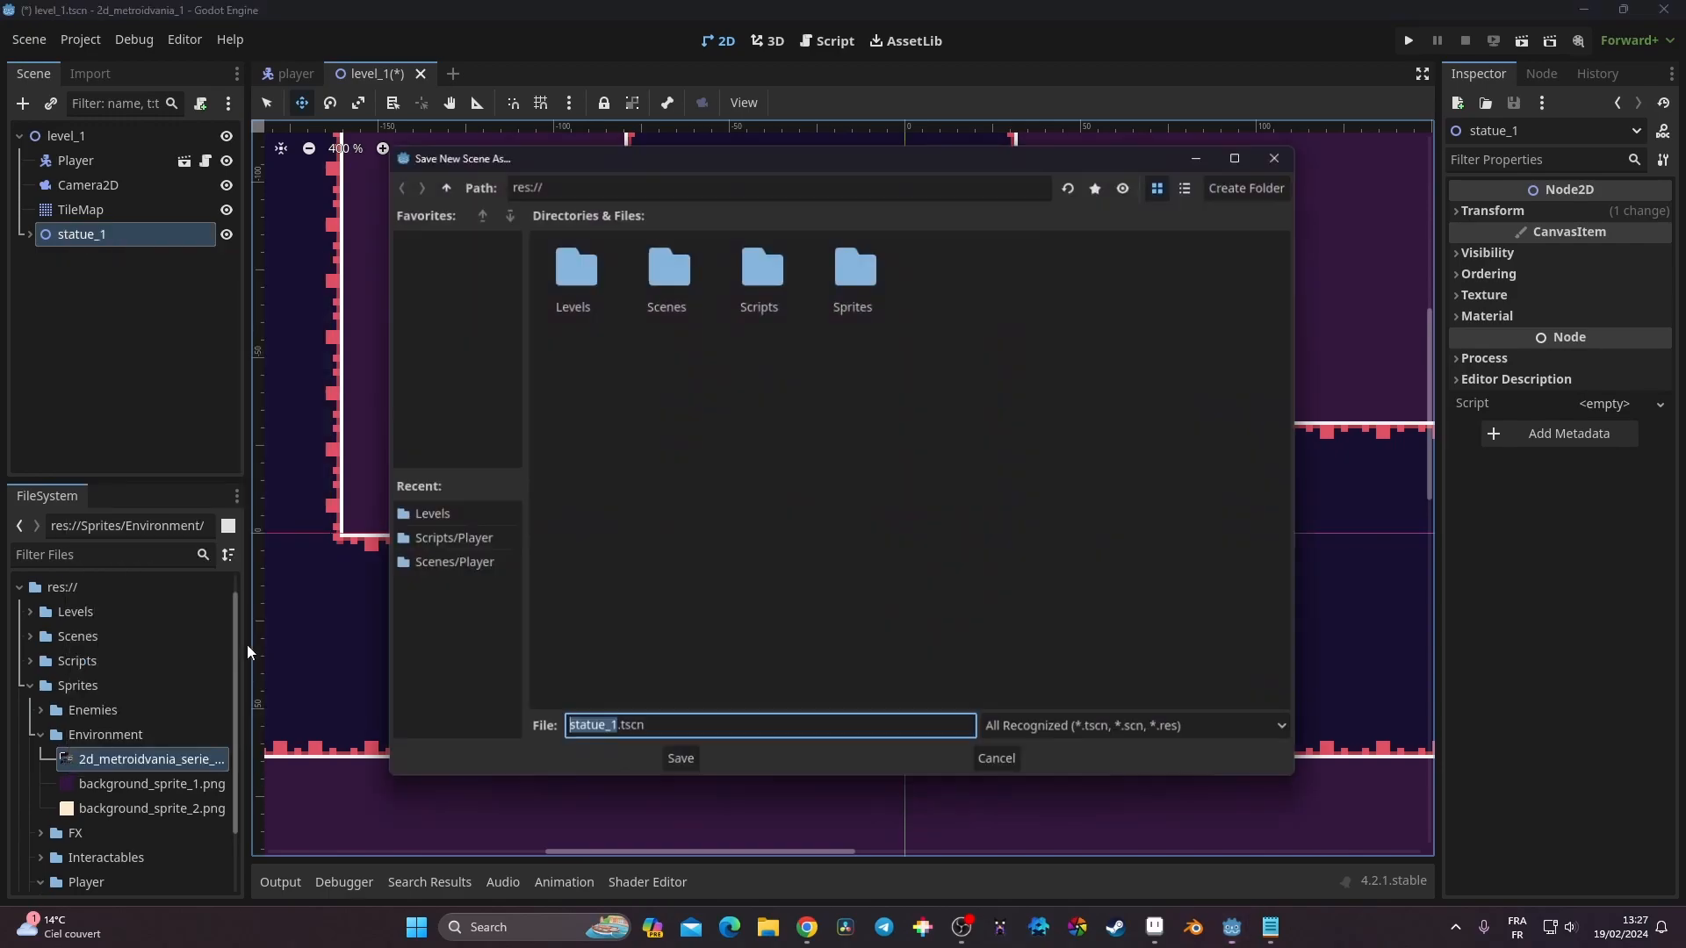
pyautogui.doubleClick(688, 267)
pyautogui.click(1265, 182)
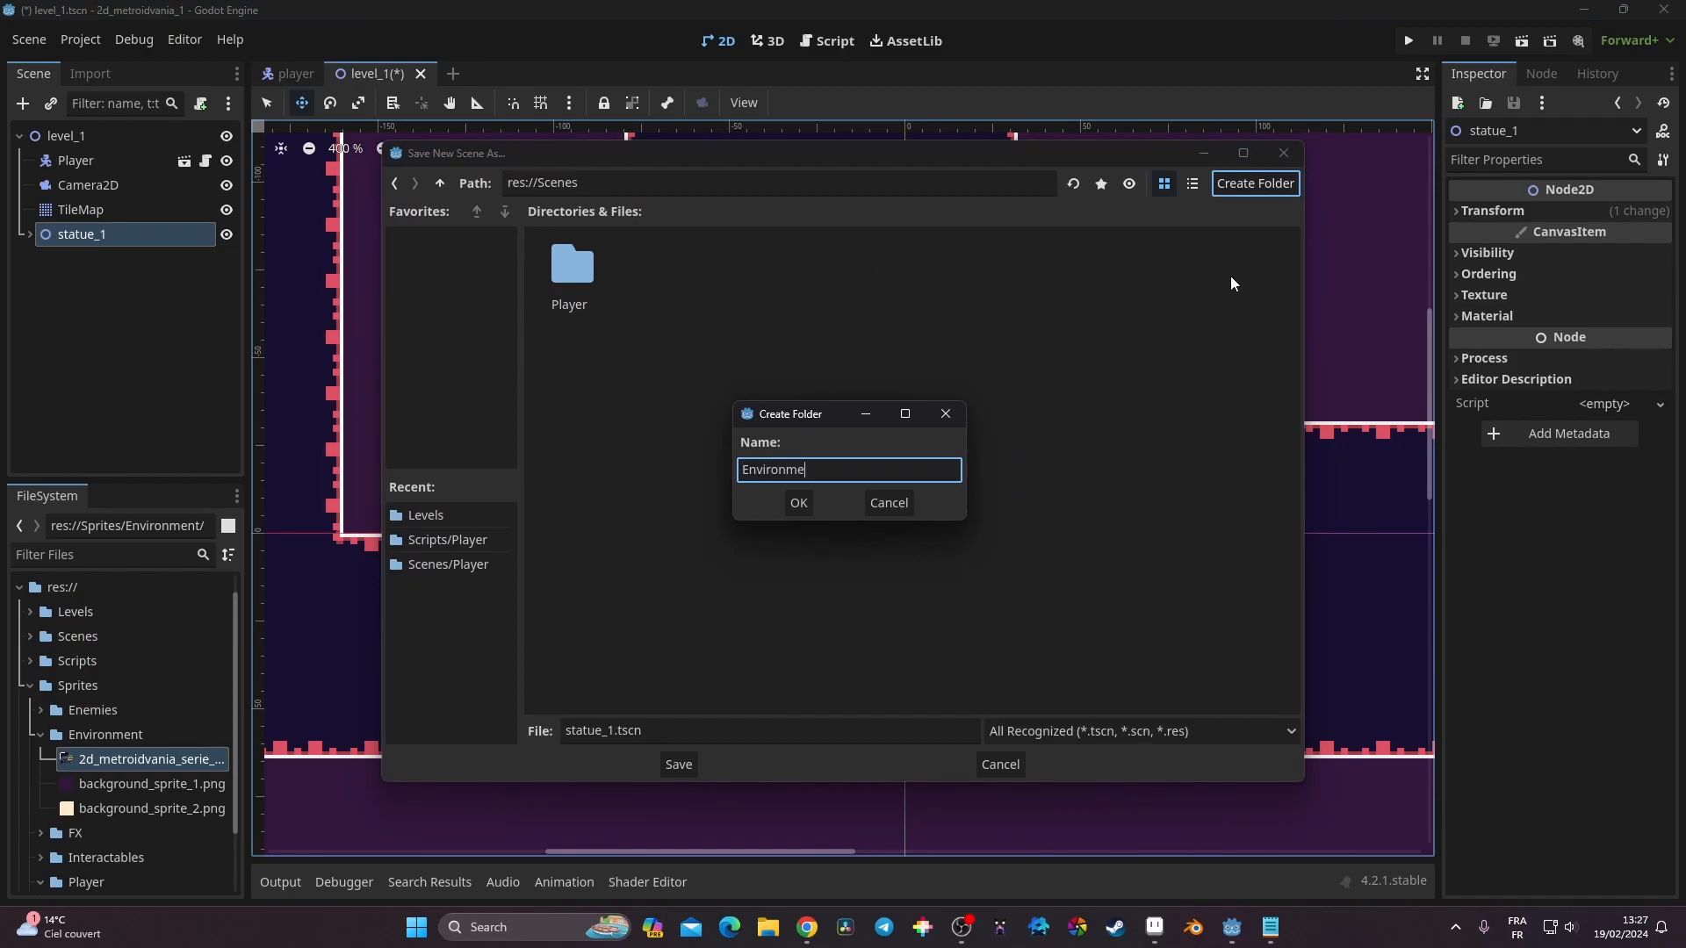
pyautogui.click(798, 502)
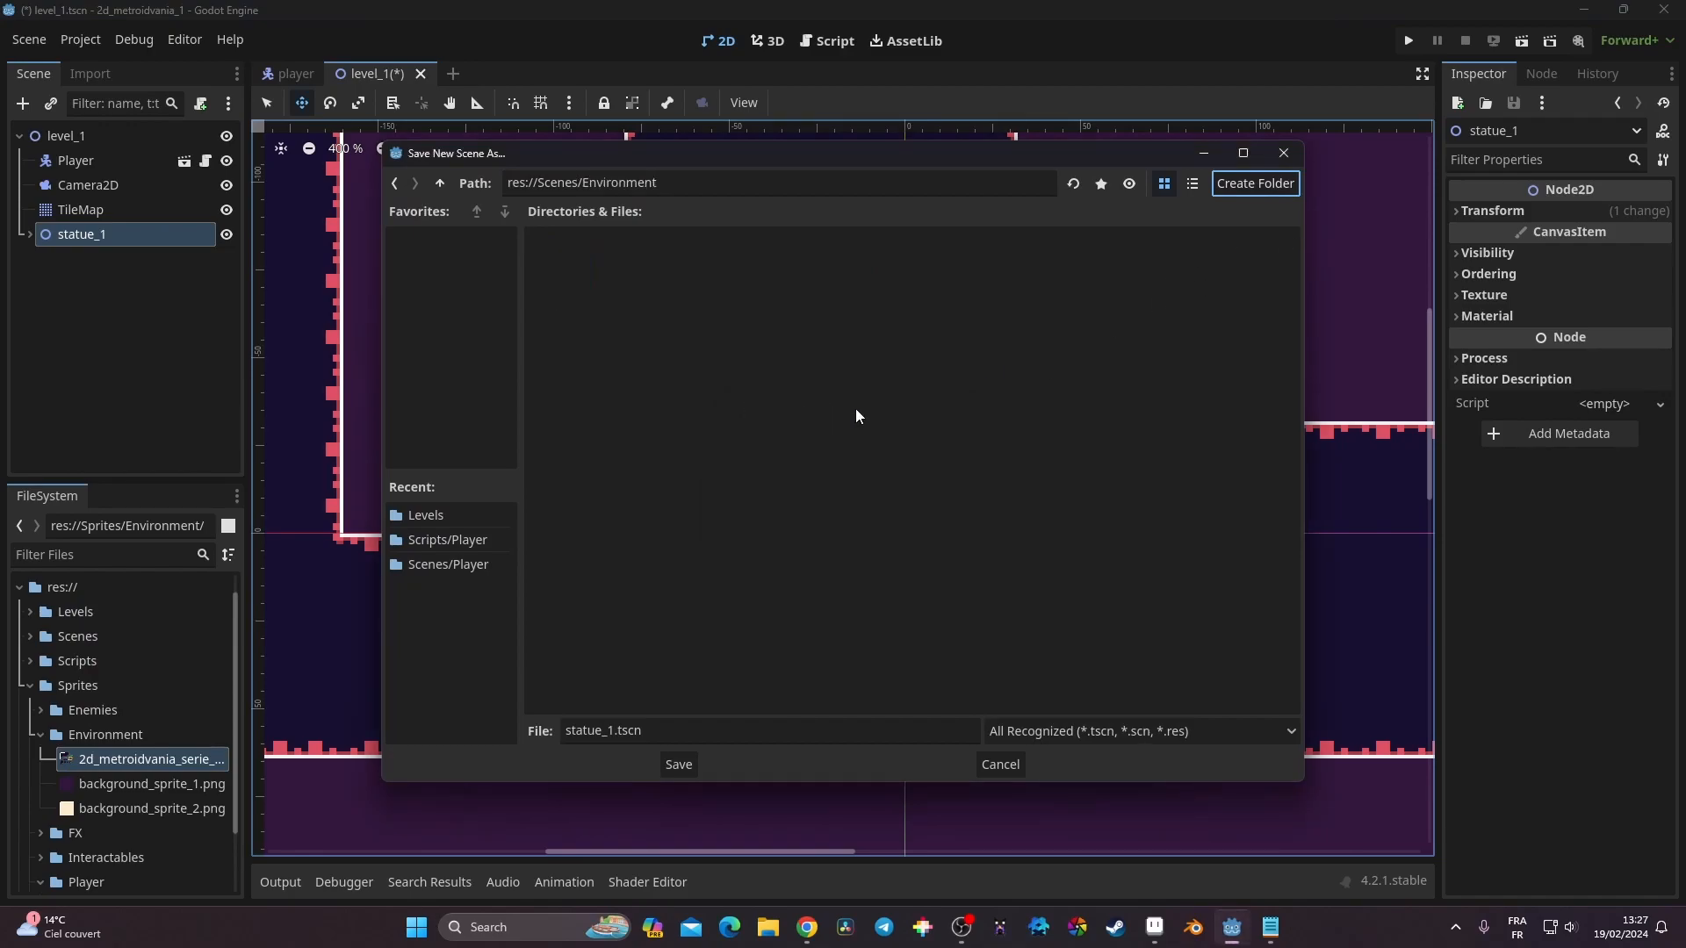
pyautogui.click(1261, 190)
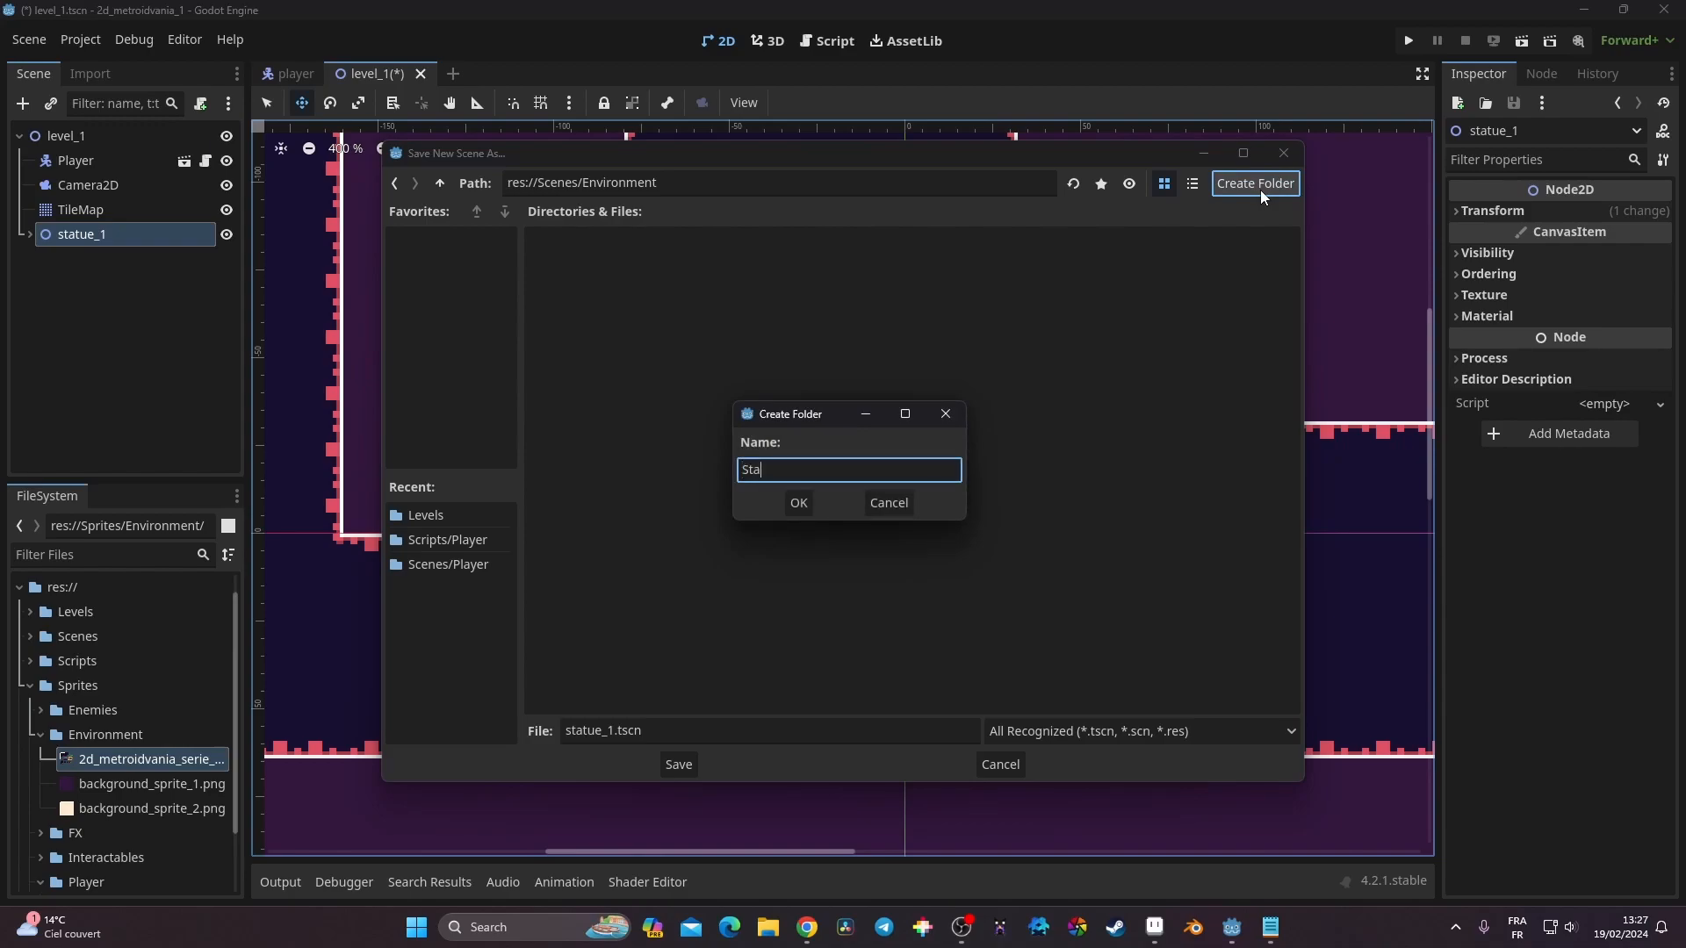
pyautogui.press('Return')
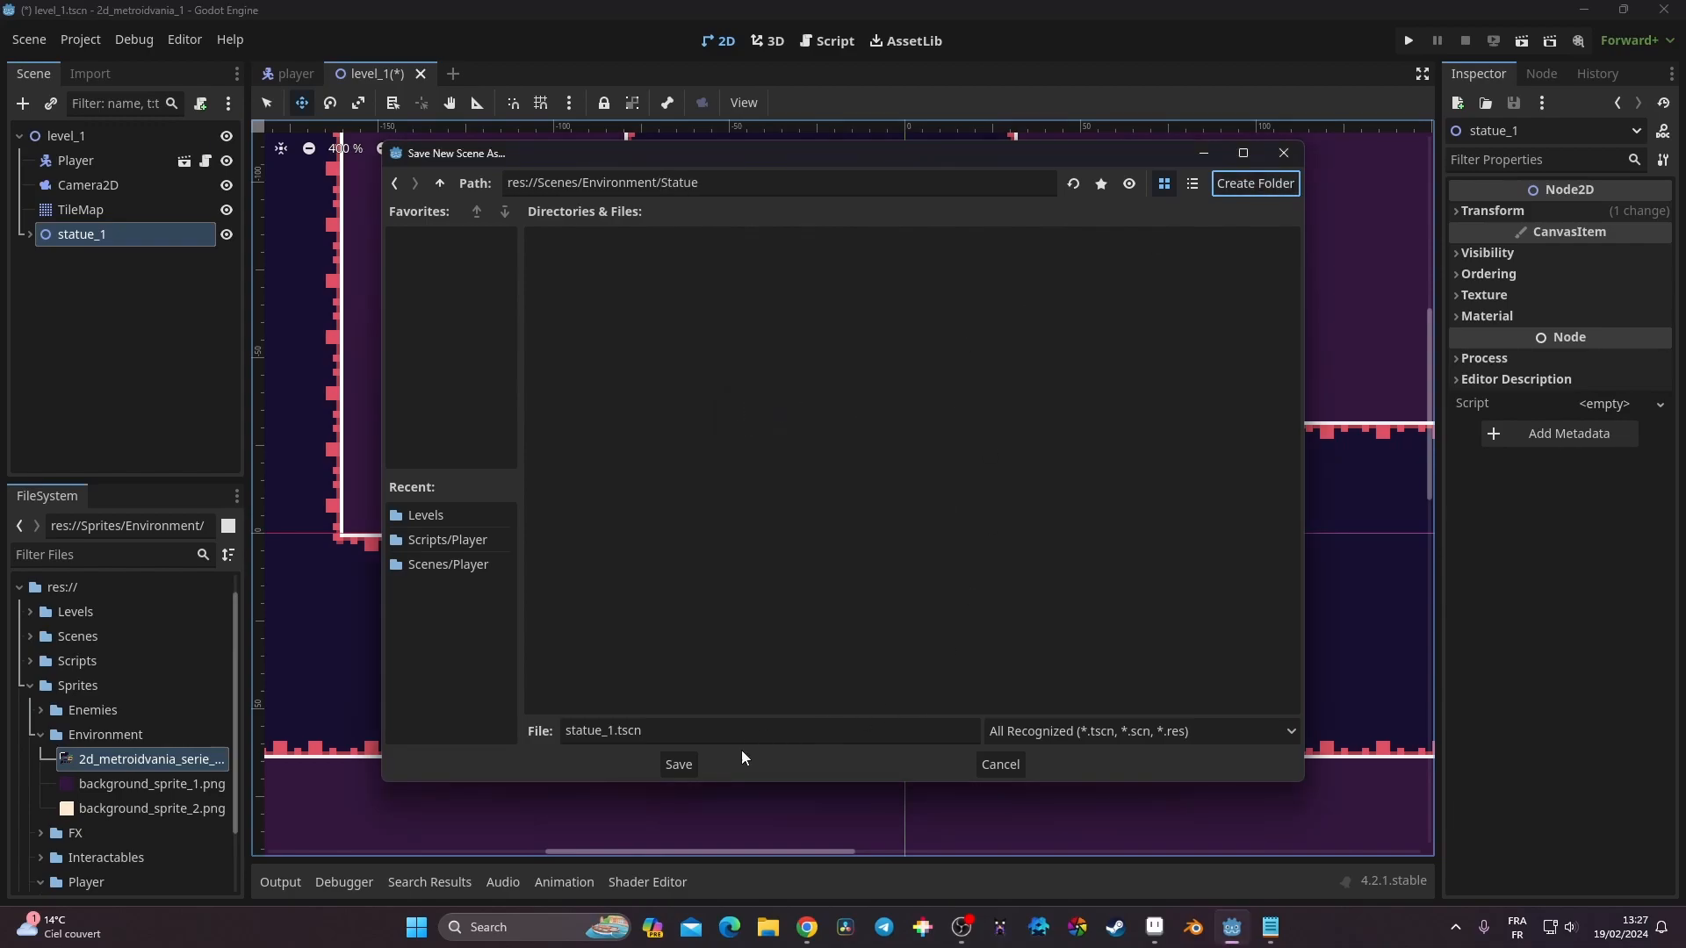
pyautogui.click(677, 765)
# Open the statue_1 scene and save a copy of it as statue_2.tscn in the same Statue folder
pyautogui.scroll(3, 826, 505)
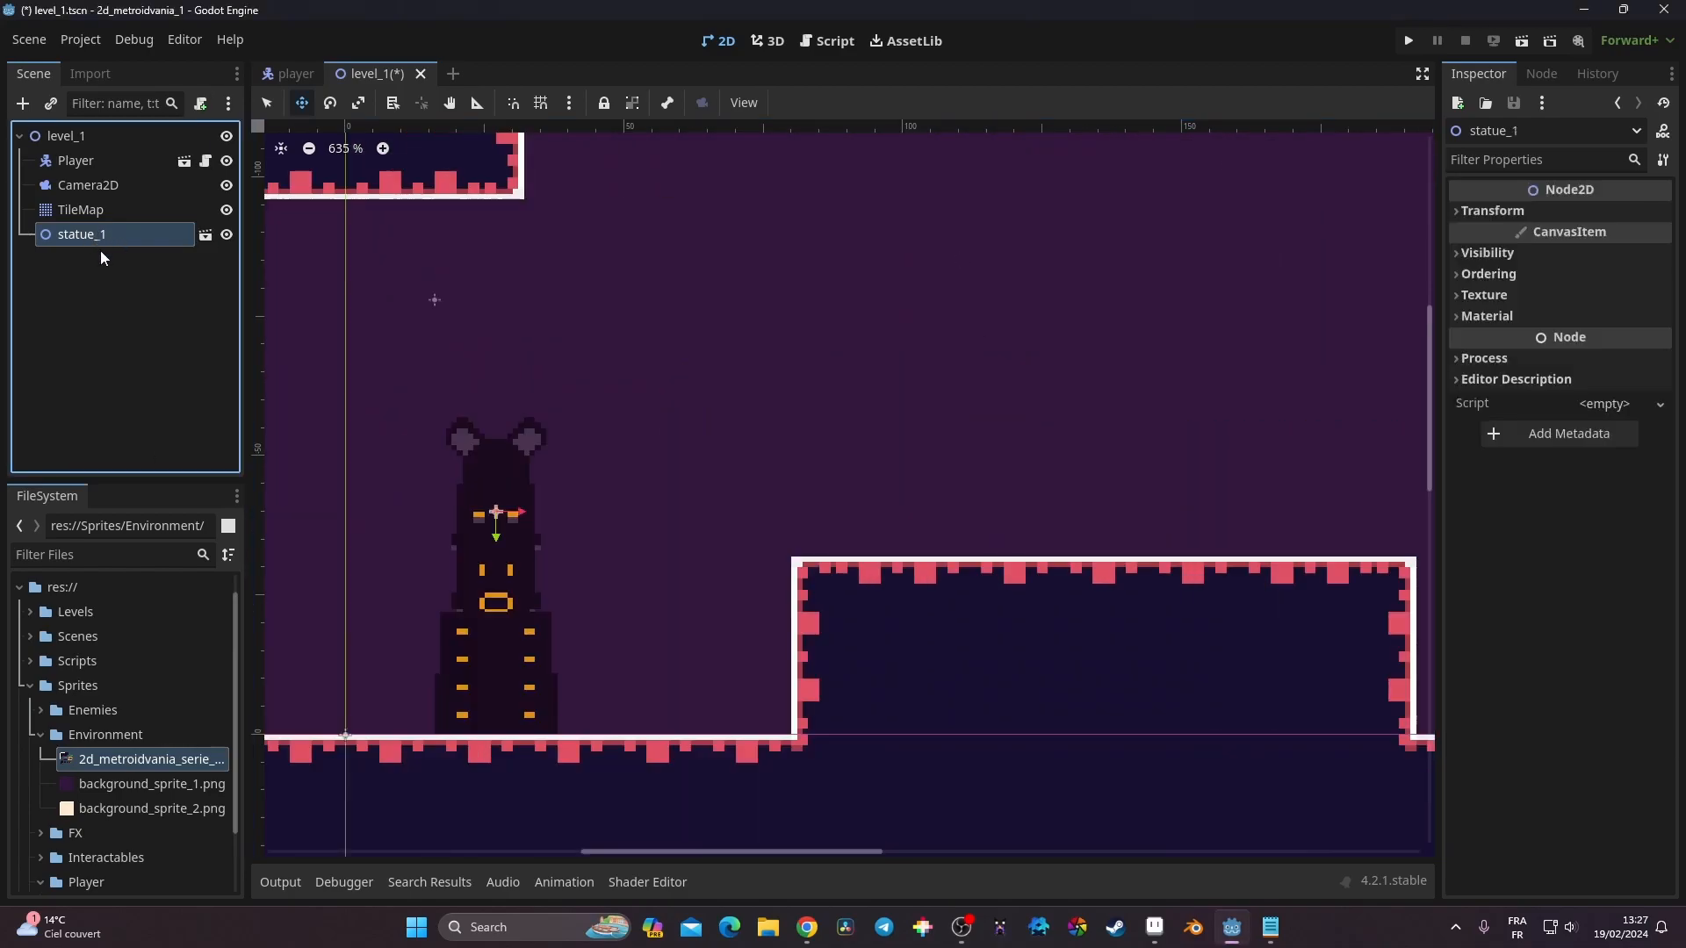
pyautogui.moveTo(803, 539); pyautogui.dragTo(1193, 538, button='middle')
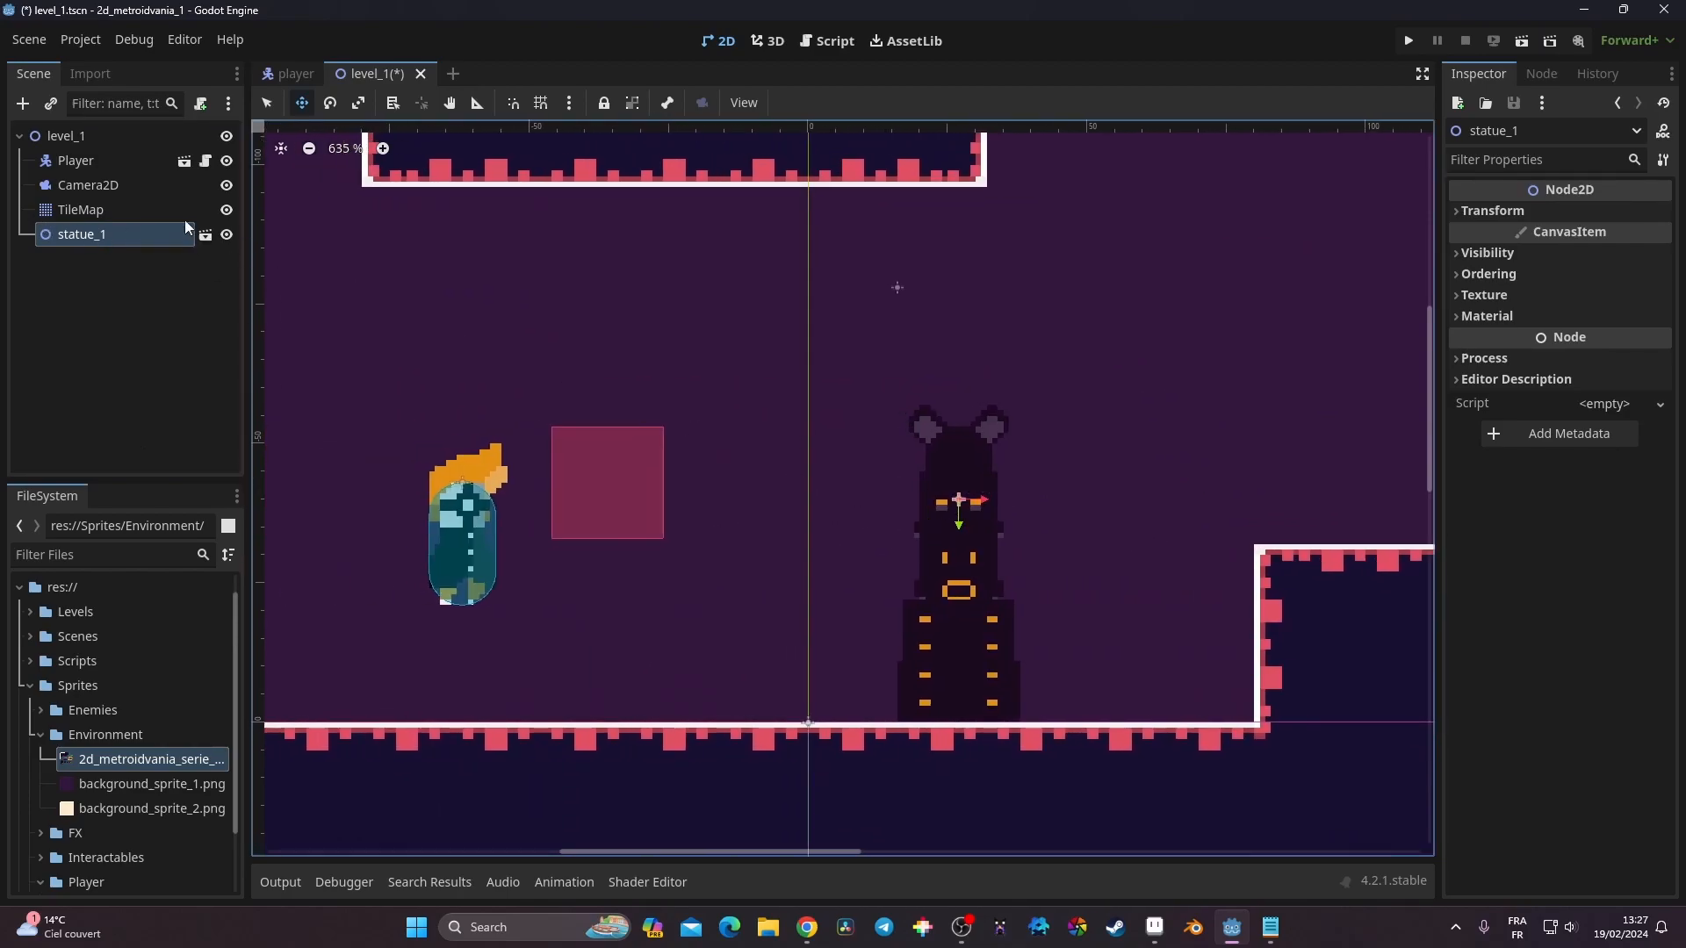
pyautogui.click(205, 235)
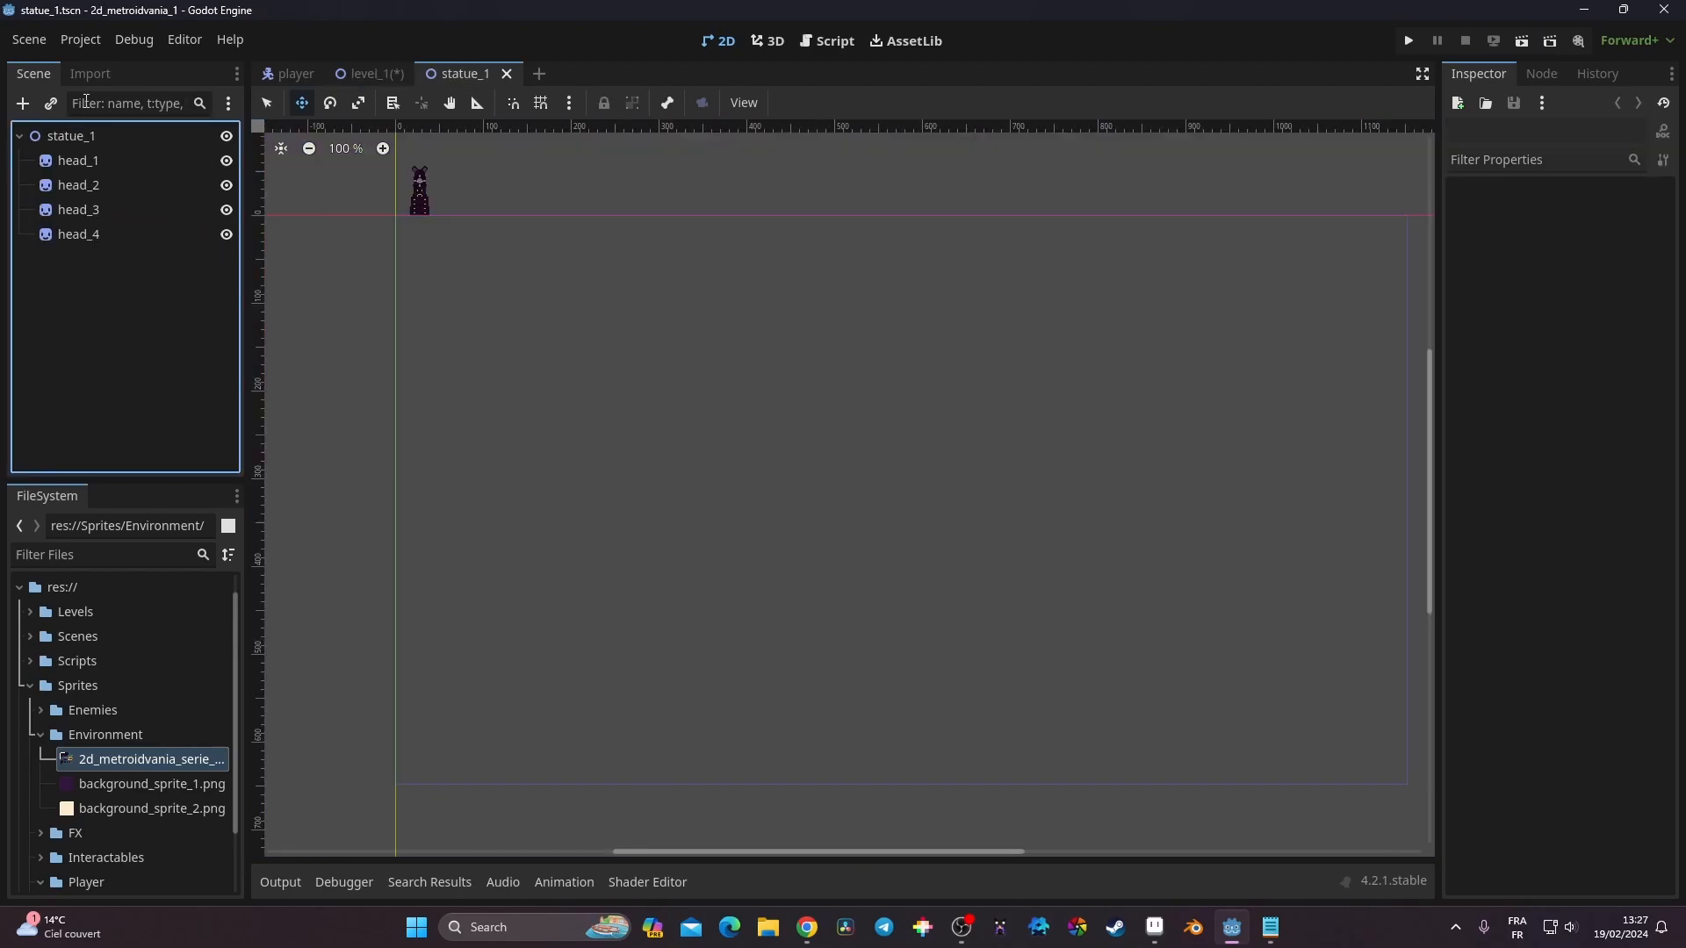
pyautogui.click(29, 40)
pyautogui.click(134, 227)
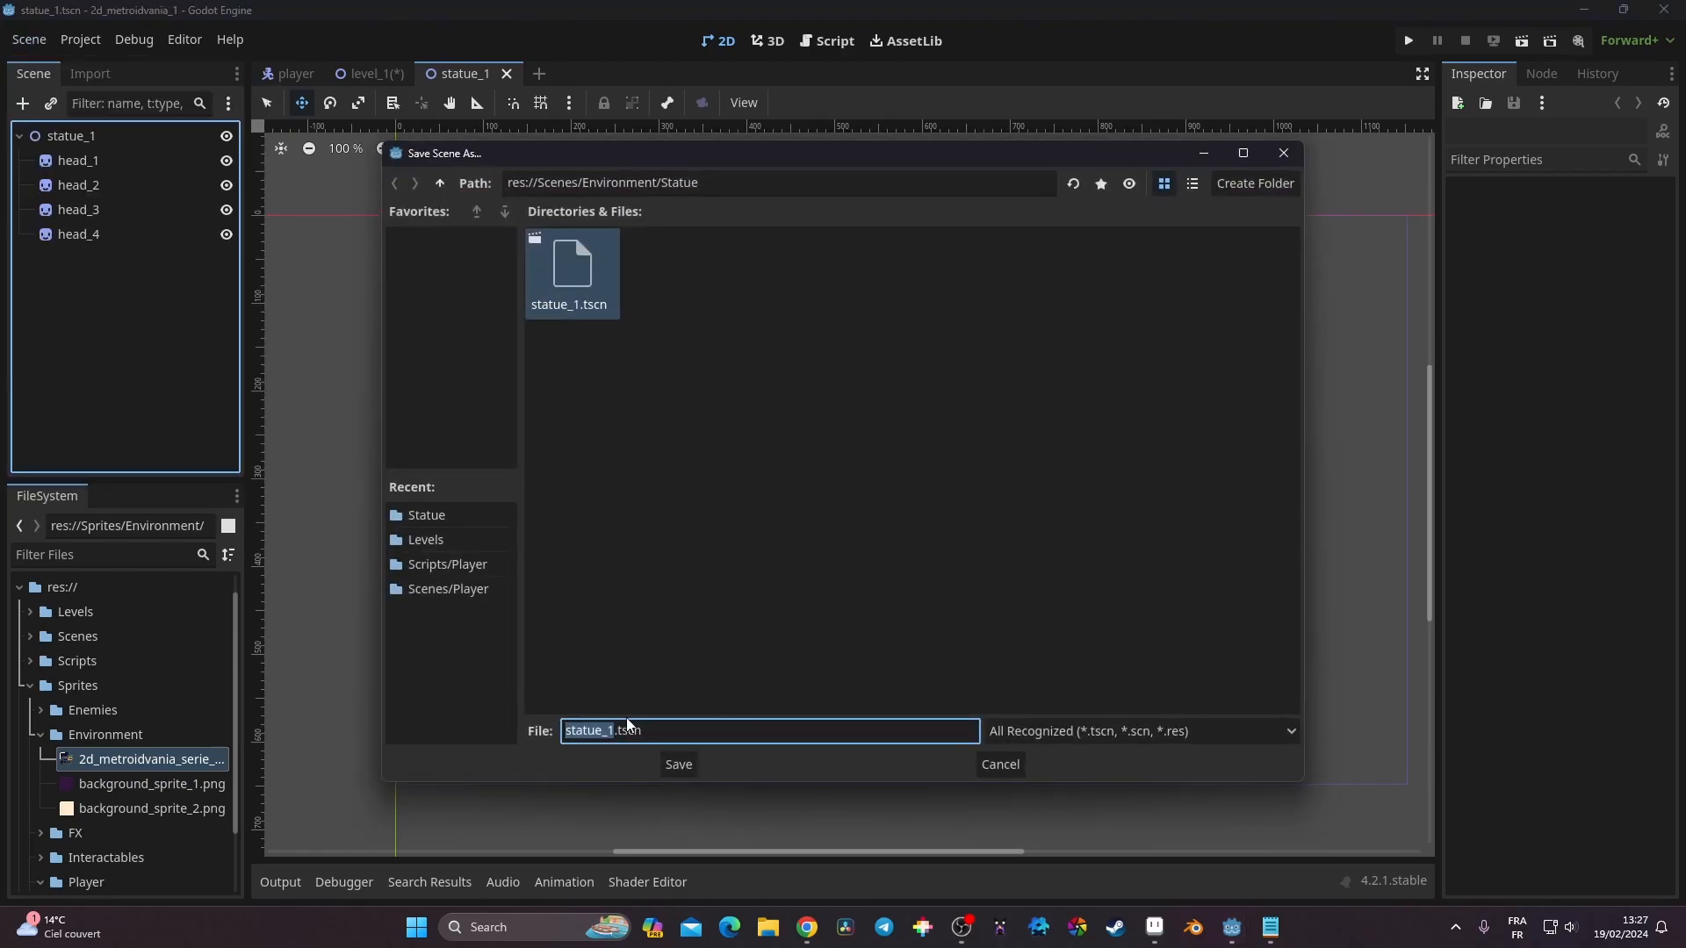
pyautogui.click(608, 734)
pyautogui.press('BackSpace')
pyautogui.write('2')
pyautogui.click(678, 771)
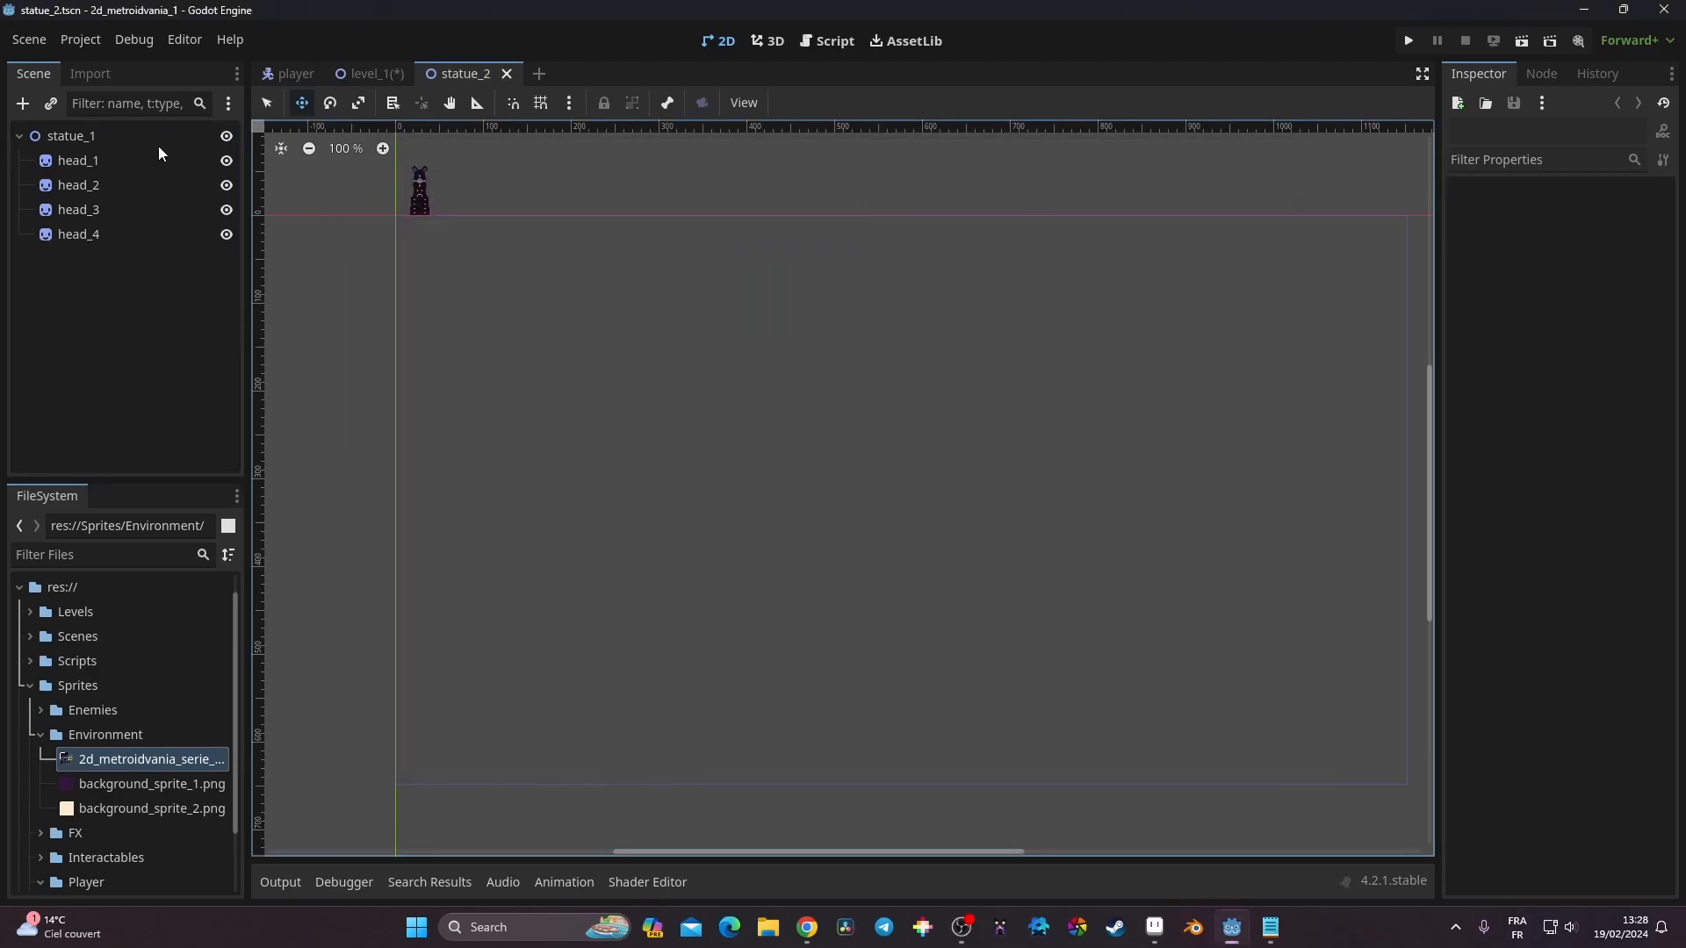
# Rename the root node of the new statue scene to statue_2
pyautogui.doubleClick(117, 135)
pyautogui.click(118, 134)
pyautogui.press('BackSpace')
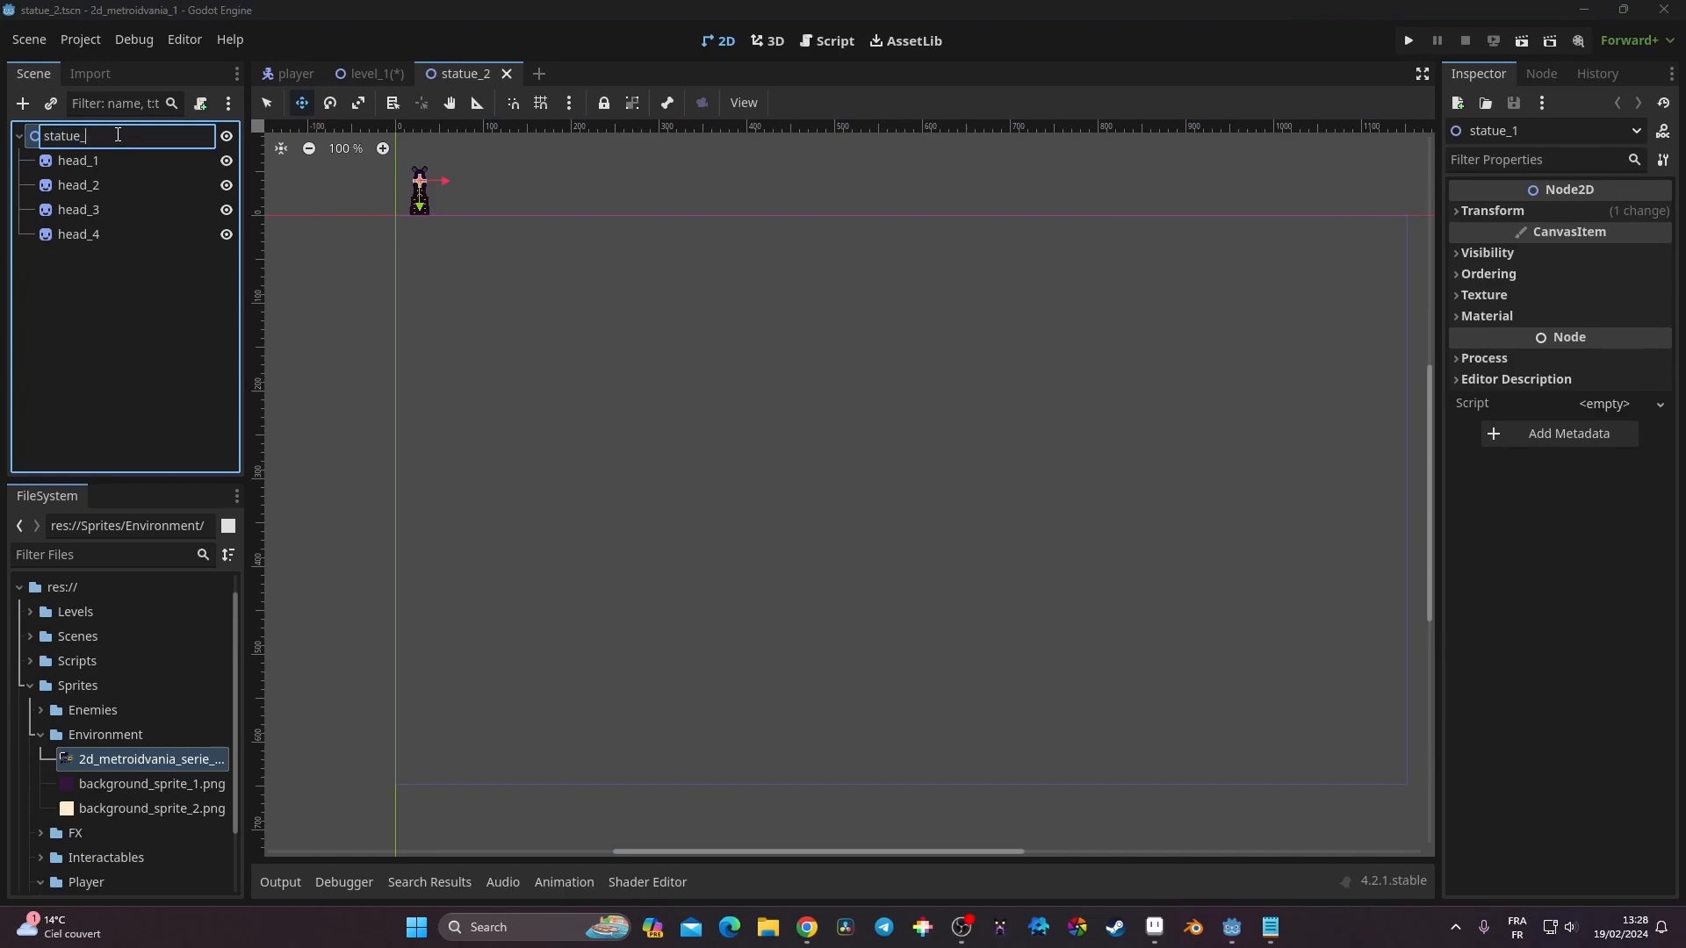
pyautogui.press('Return')
# Change head_2's texture region to the one-eyed, wide-mouthed face at x 96, y 111, w 16, h 18
pyautogui.click(79, 161)
pyautogui.scroll(3, 355, 208)
pyautogui.scroll(6, 365, 207)
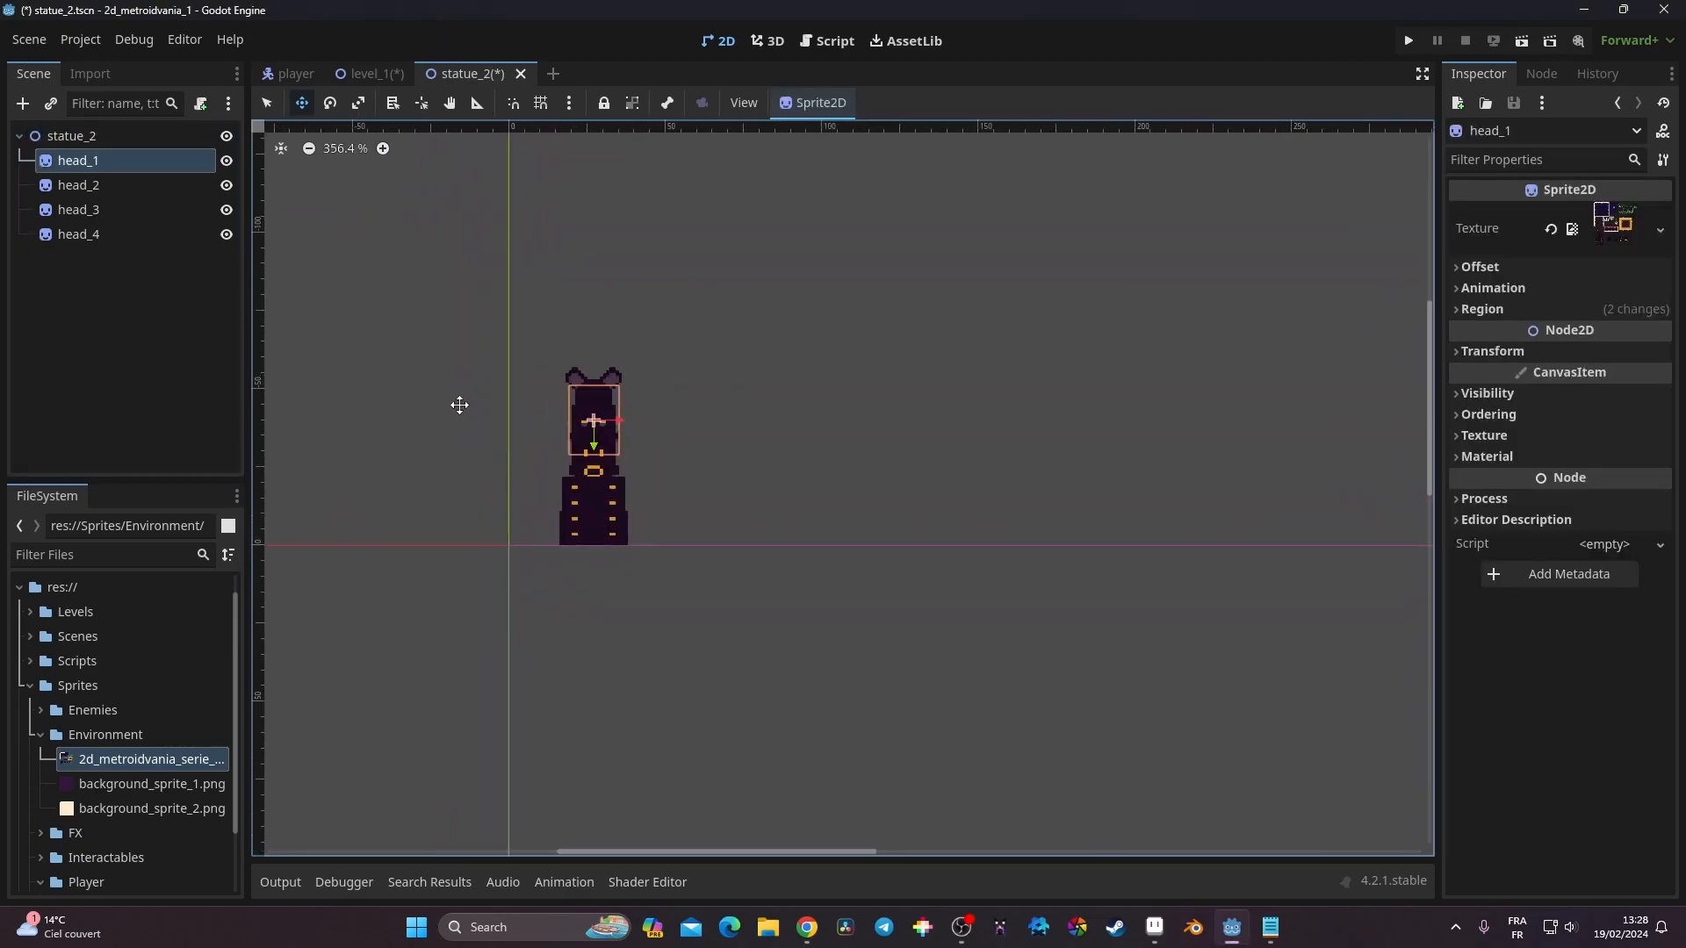
pyautogui.scroll(2, 459, 405)
pyautogui.click(84, 185)
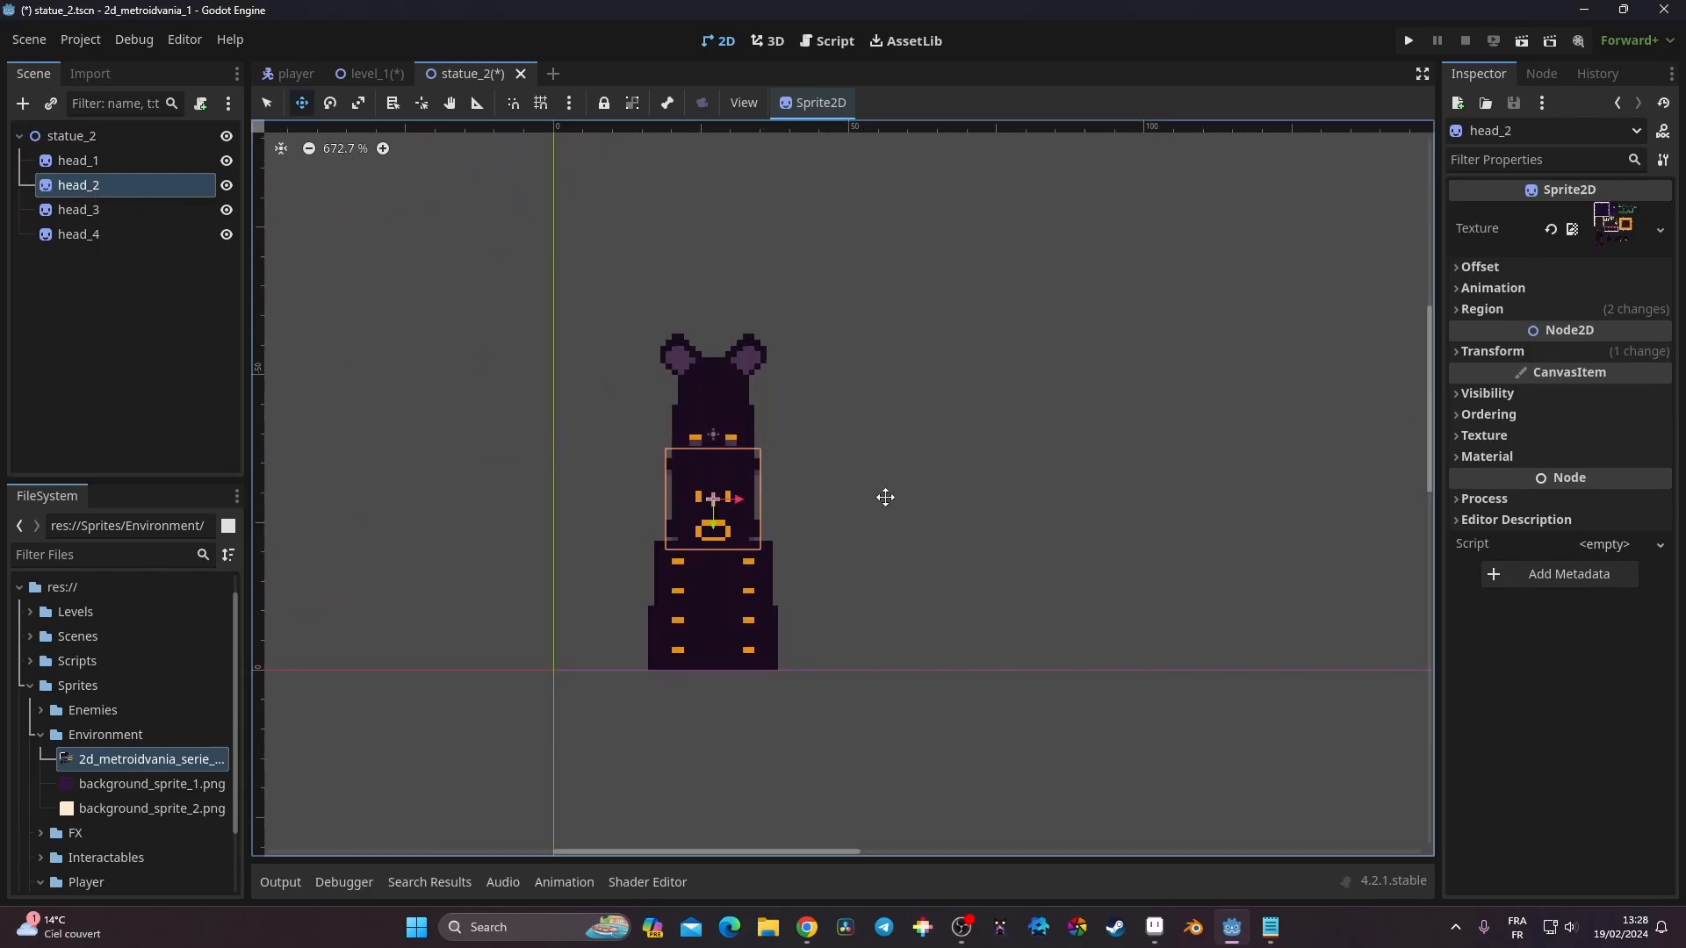
pyautogui.click(131, 163)
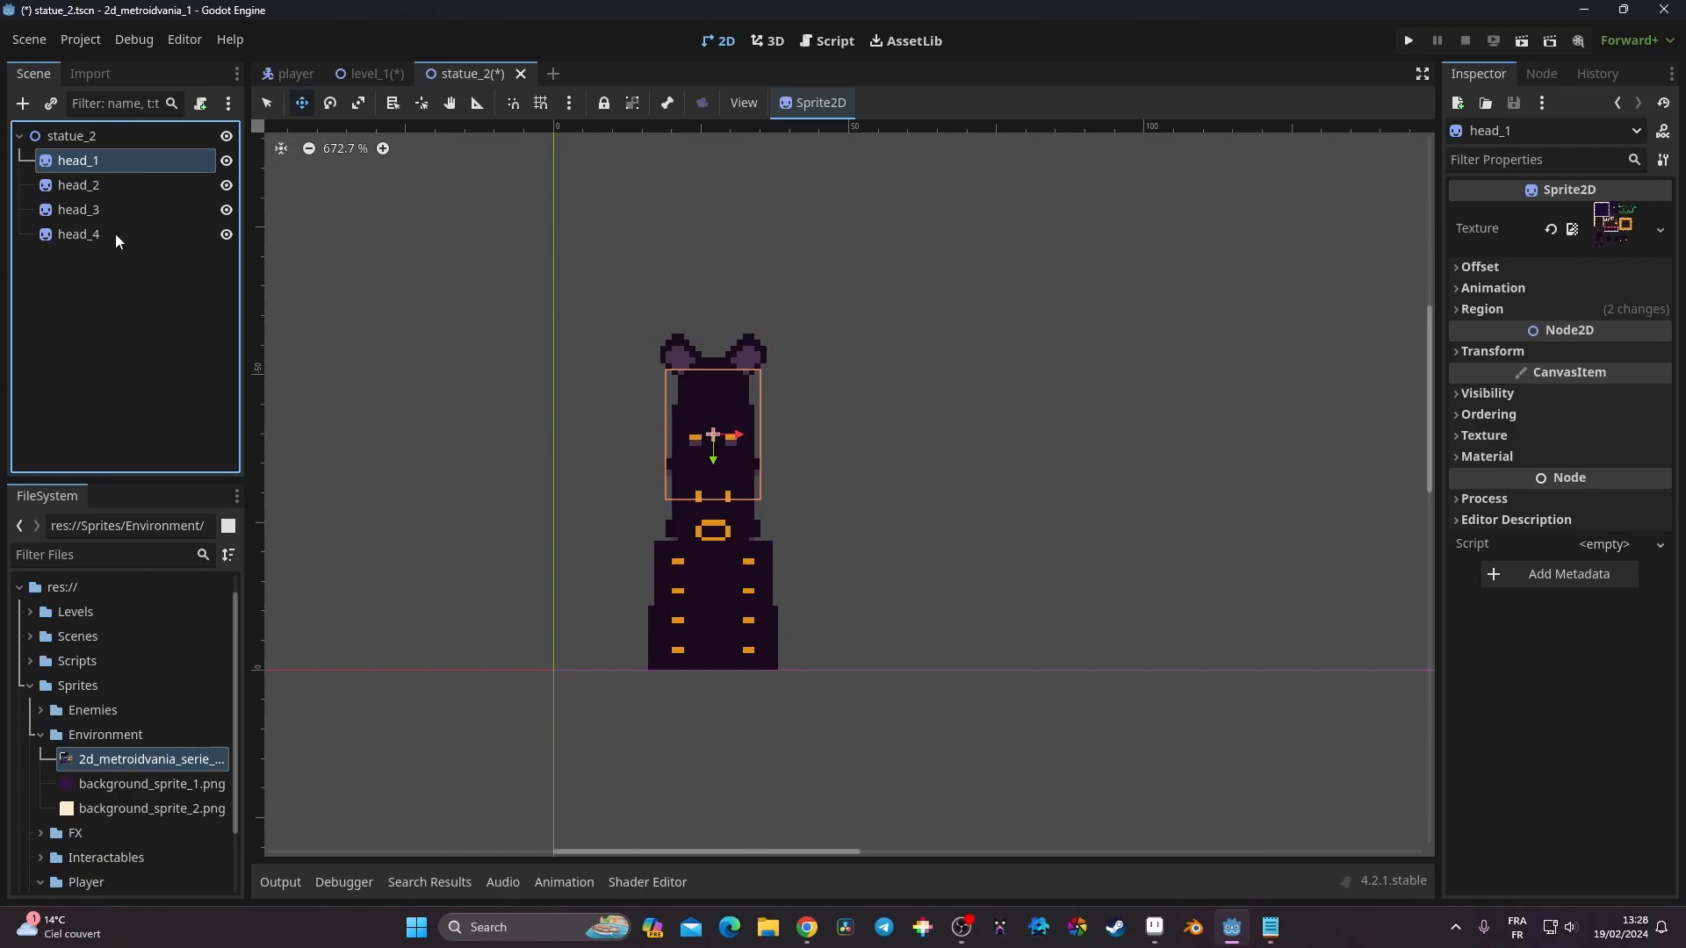
pyautogui.click(117, 235)
pyautogui.click(102, 184)
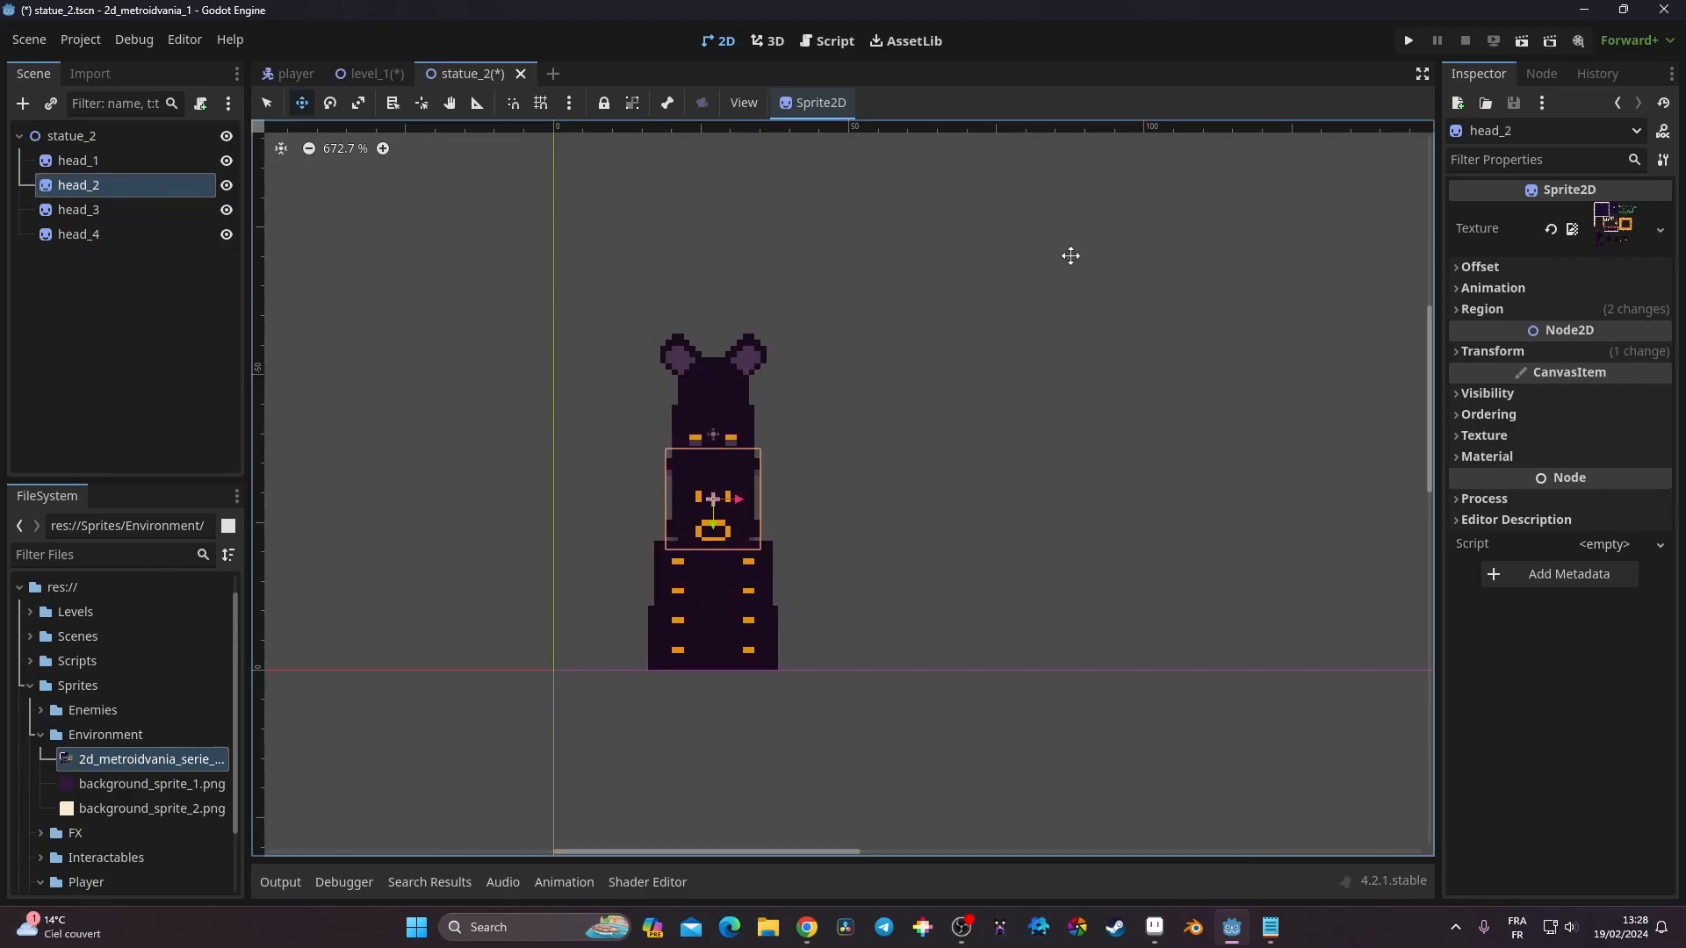
pyautogui.click(1528, 309)
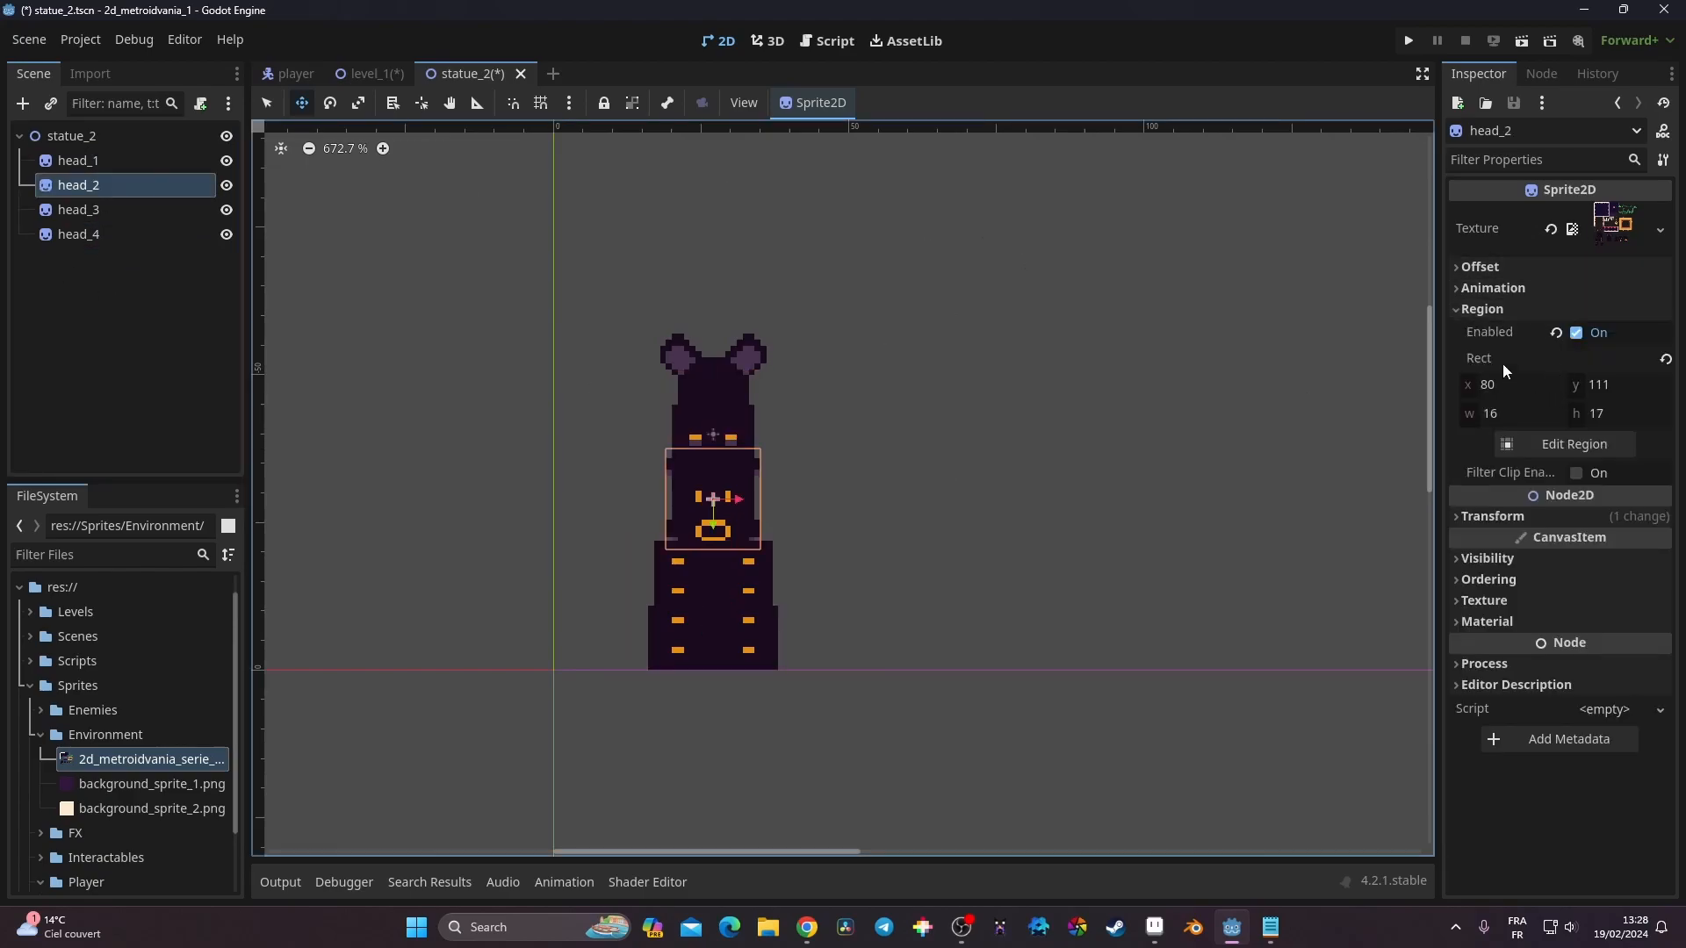
pyautogui.click(1533, 445)
pyautogui.moveTo(1105, 560); pyautogui.dragTo(1099, 364, button='middle')
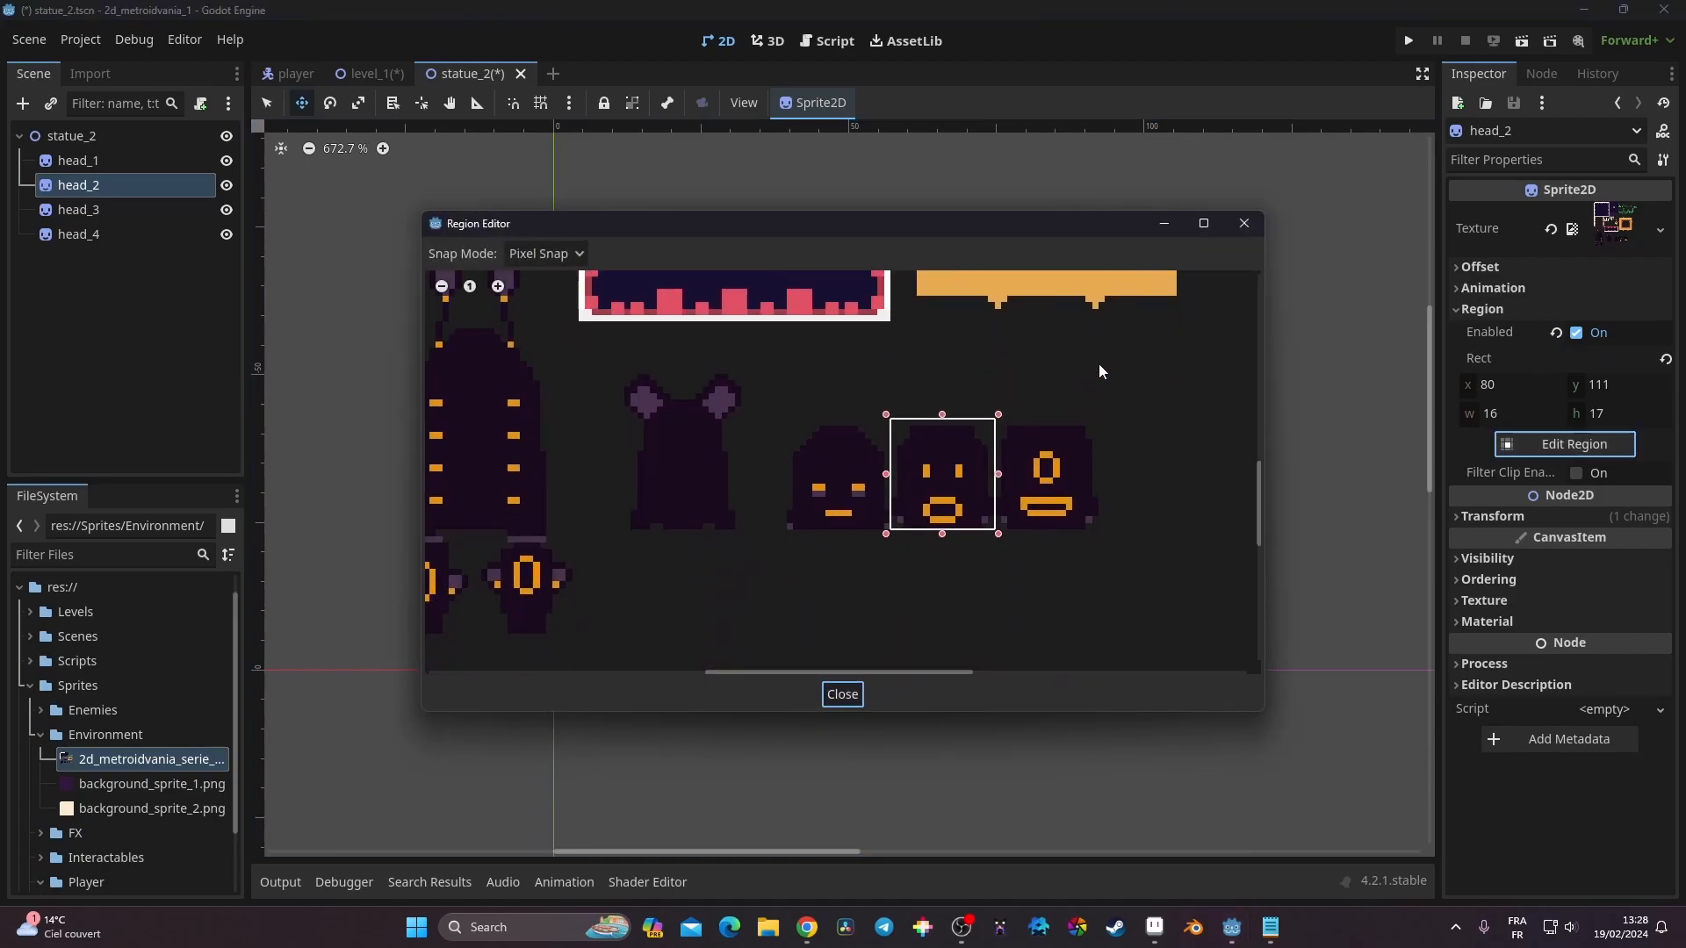
pyautogui.moveTo(1096, 539); pyautogui.dragTo(995, 421)
pyautogui.click(860, 707)
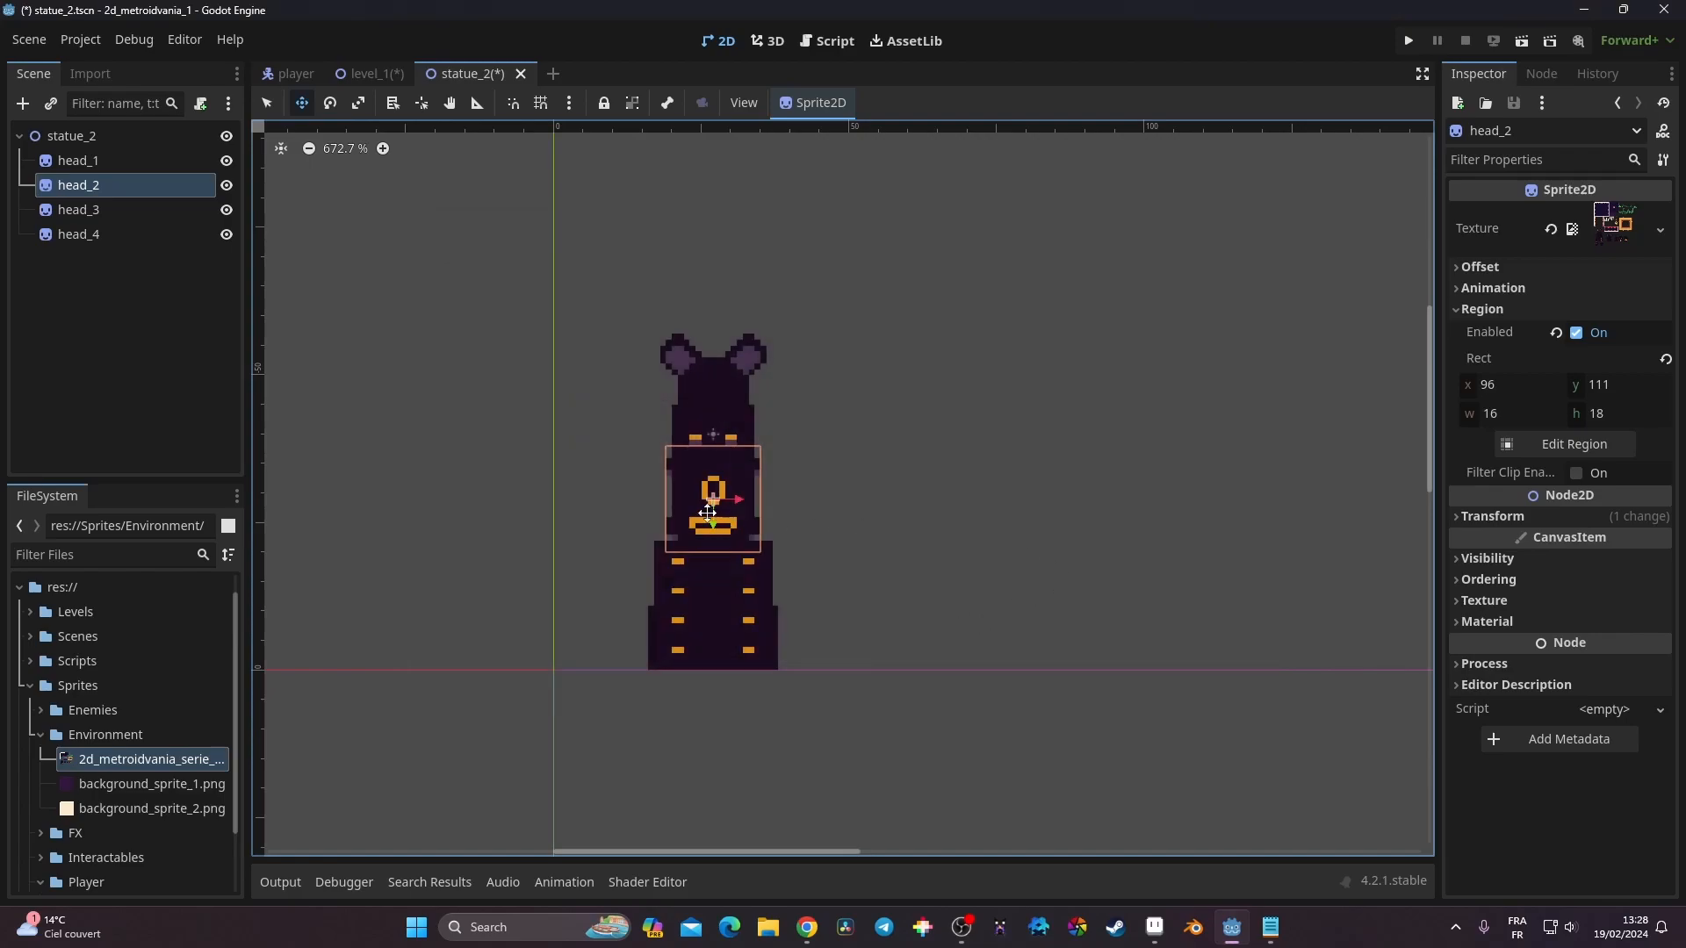
# Change head_1's texture region to the round-mouthed face at x 80, y 109, w 15, h 21
pyautogui.scroll(4, 703, 507)
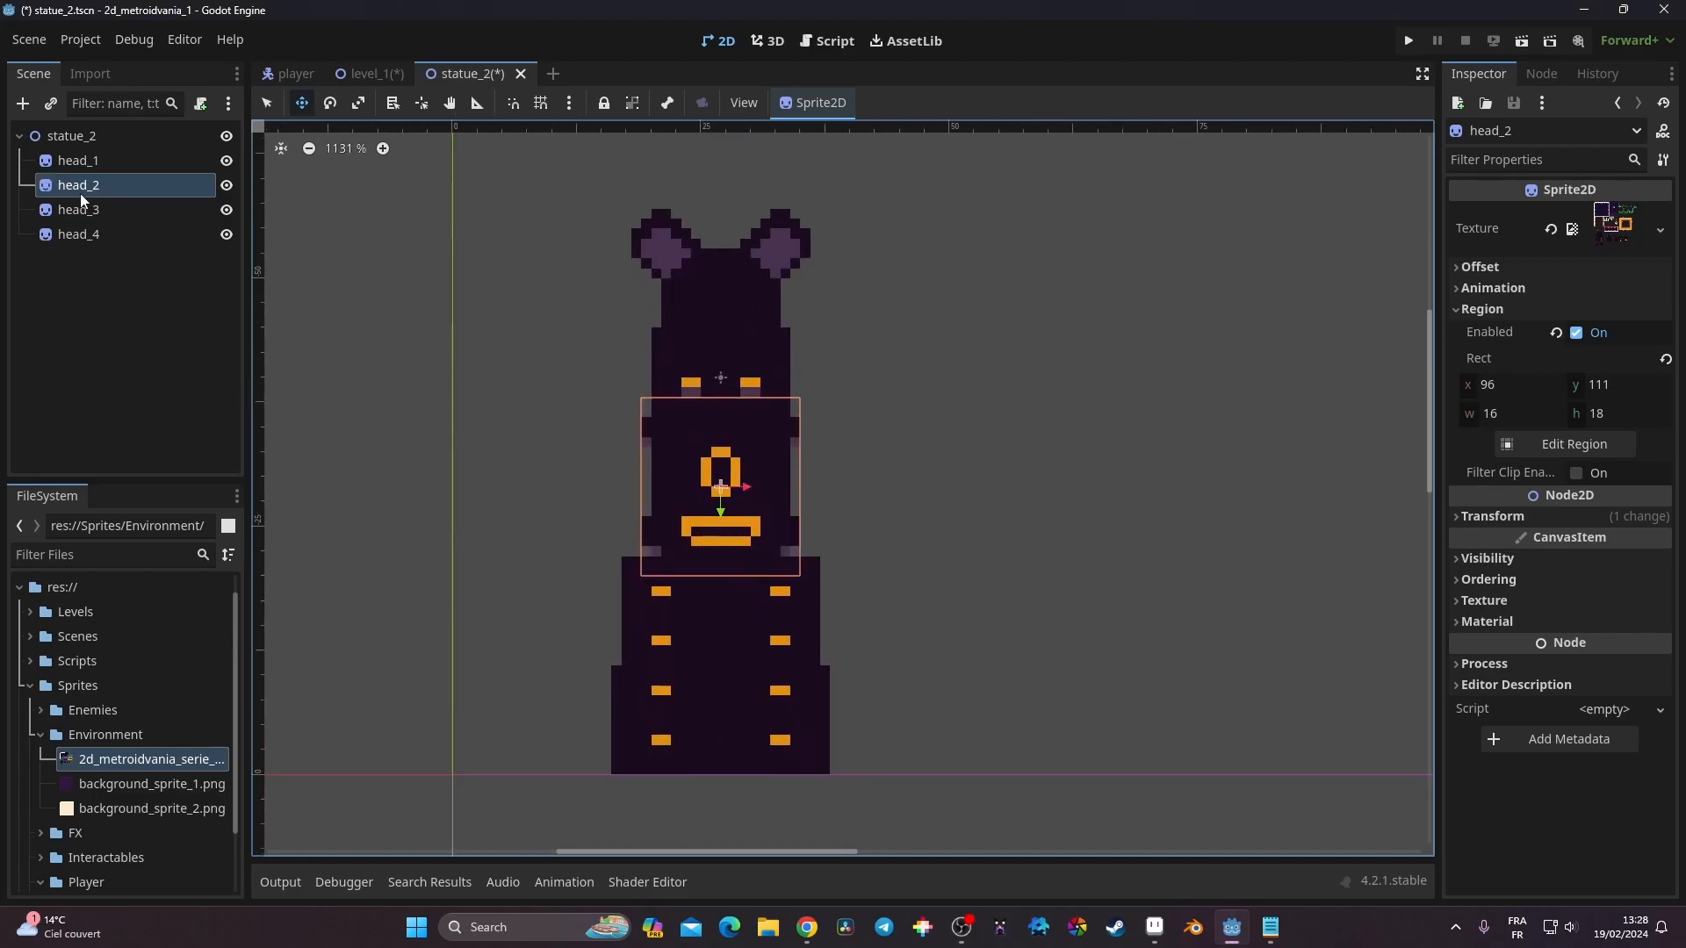
pyautogui.click(81, 163)
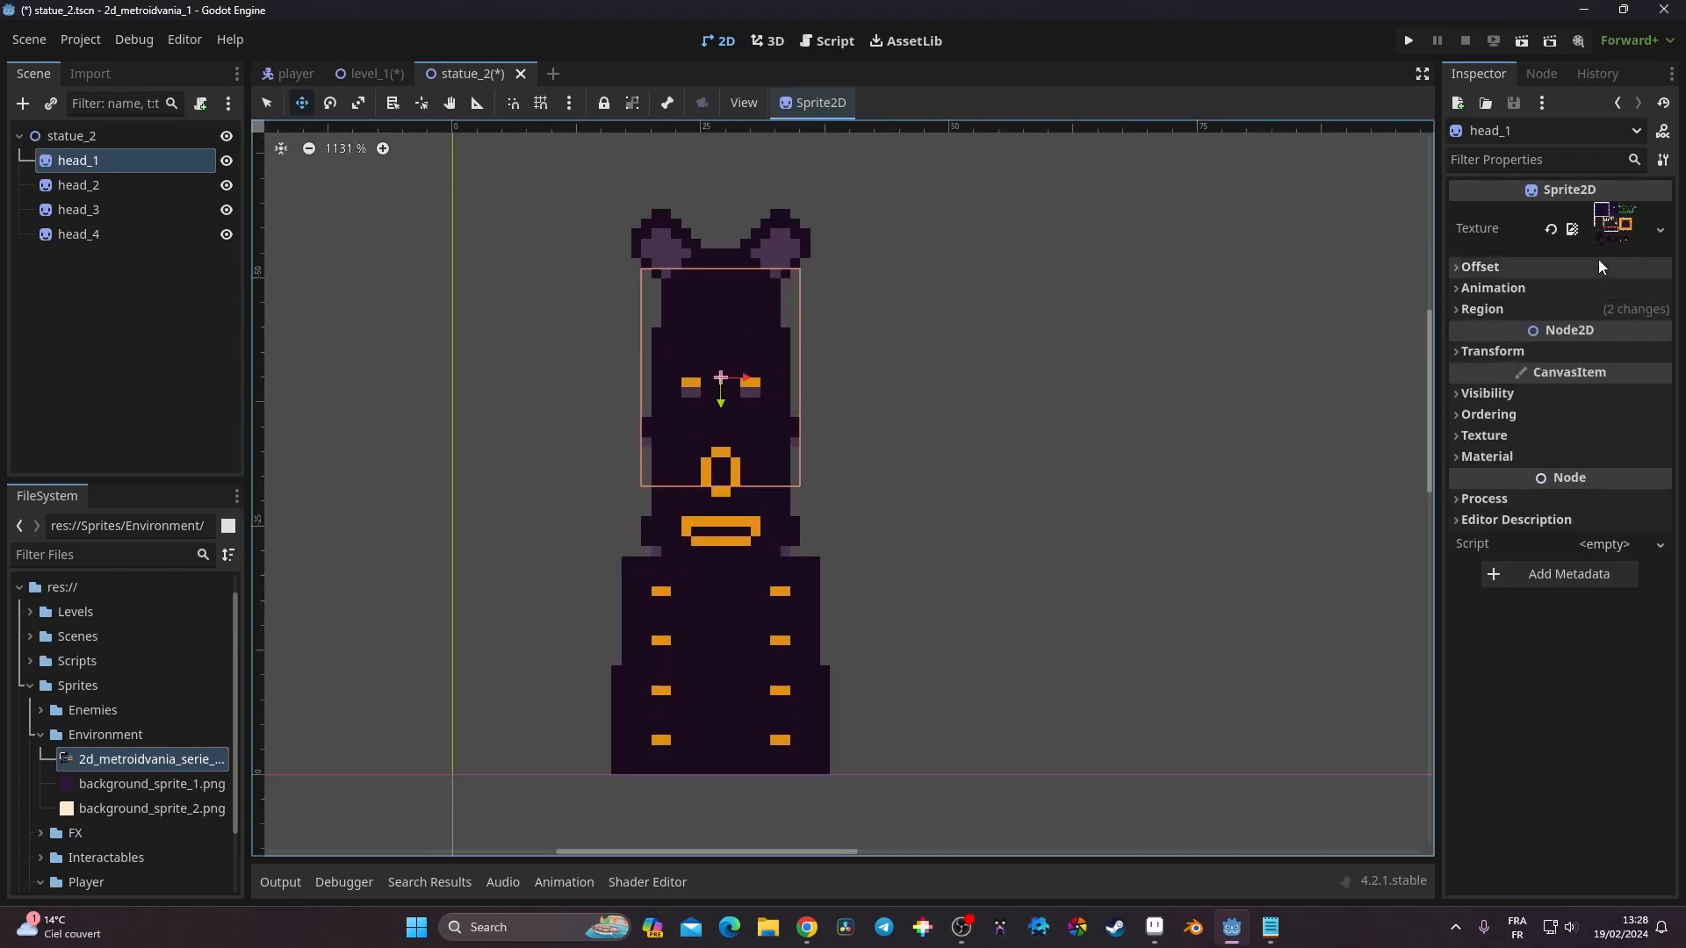
pyautogui.click(1545, 309)
pyautogui.click(1593, 441)
pyautogui.moveTo(731, 489); pyautogui.dragTo(929, 373, button='middle')
pyautogui.moveTo(816, 582); pyautogui.dragTo(813, 458, button='middle')
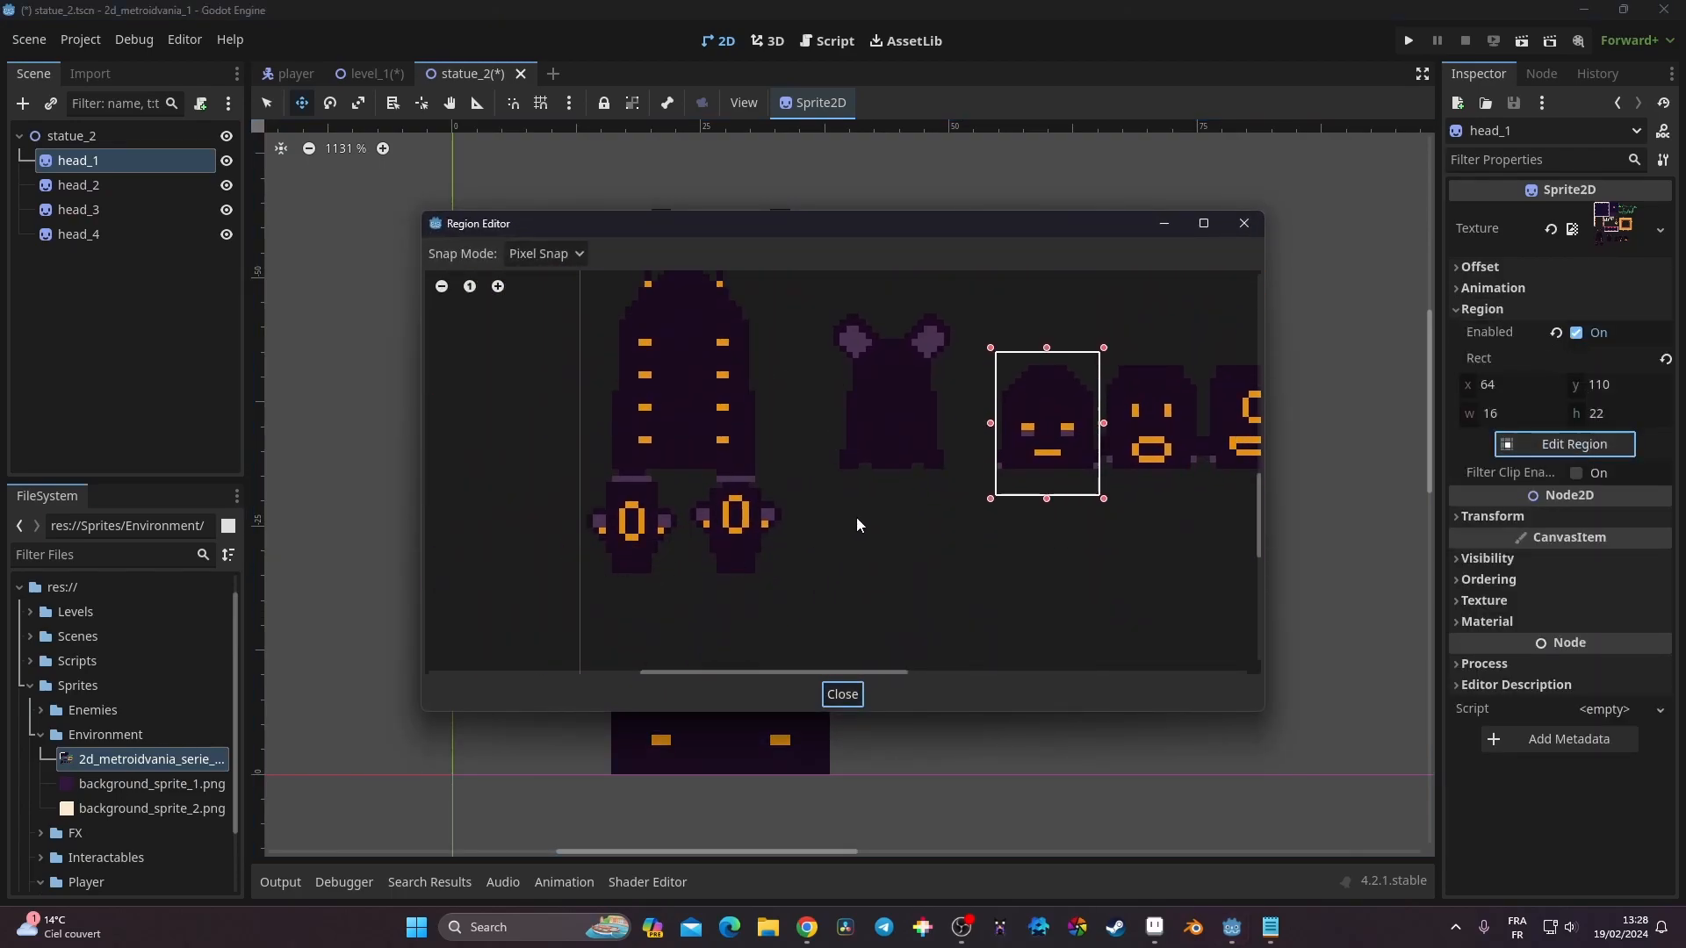
pyautogui.moveTo(857, 524); pyautogui.dragTo(720, 533, button='middle')
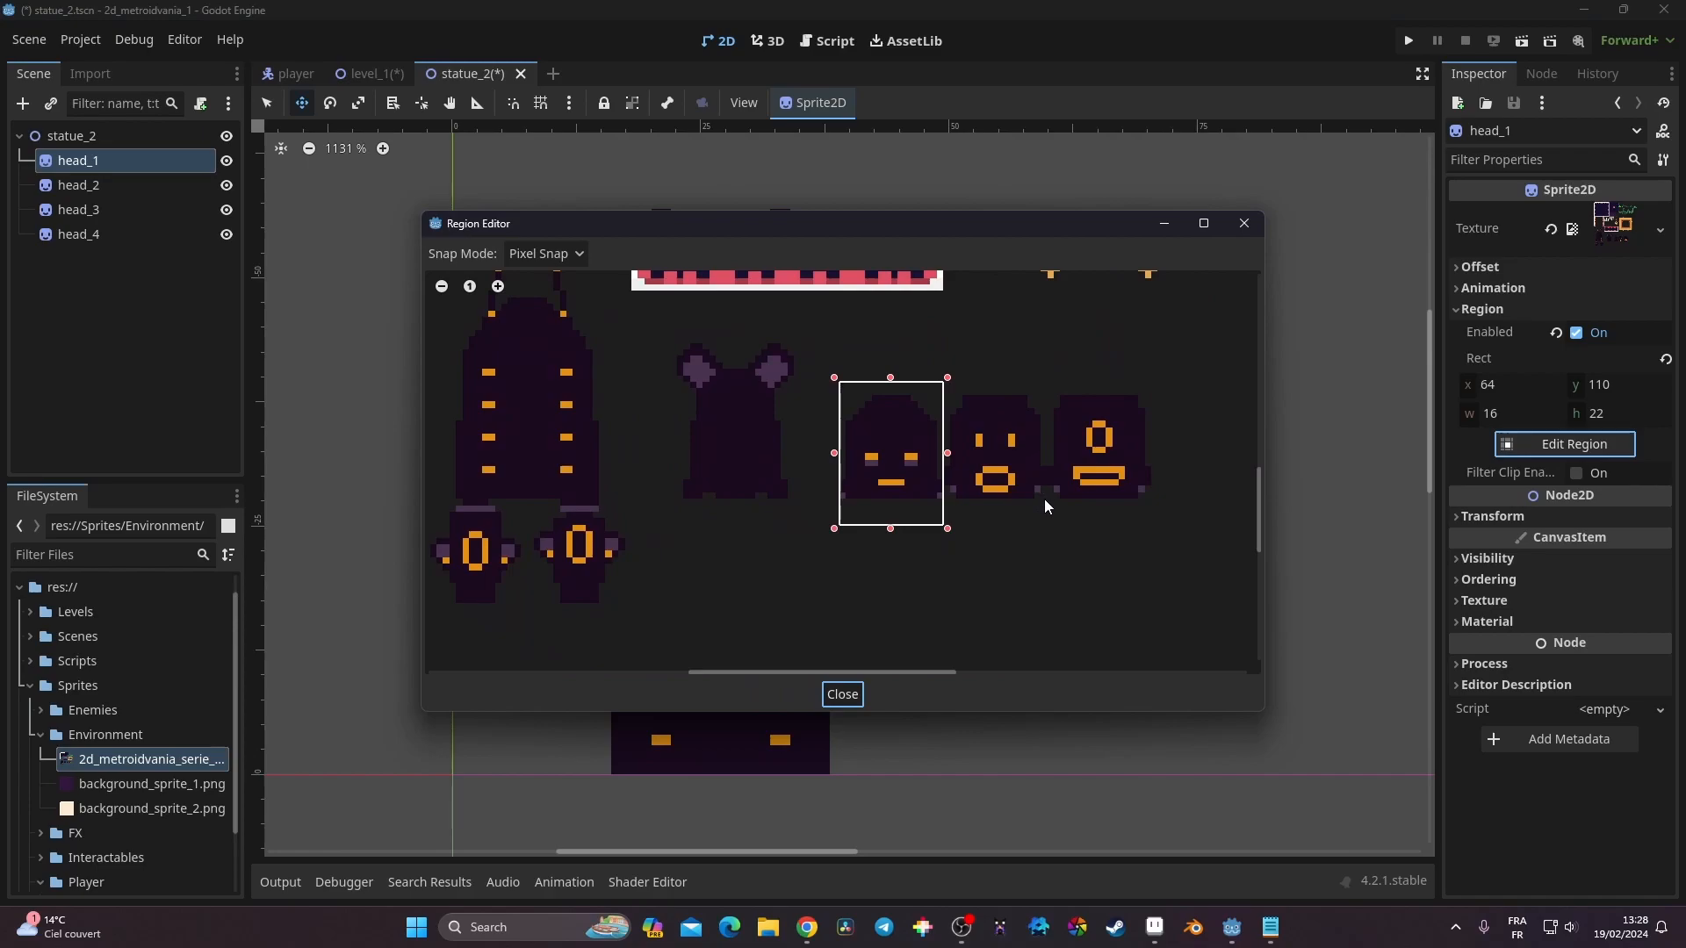
pyautogui.moveTo(1044, 515); pyautogui.dragTo(947, 379)
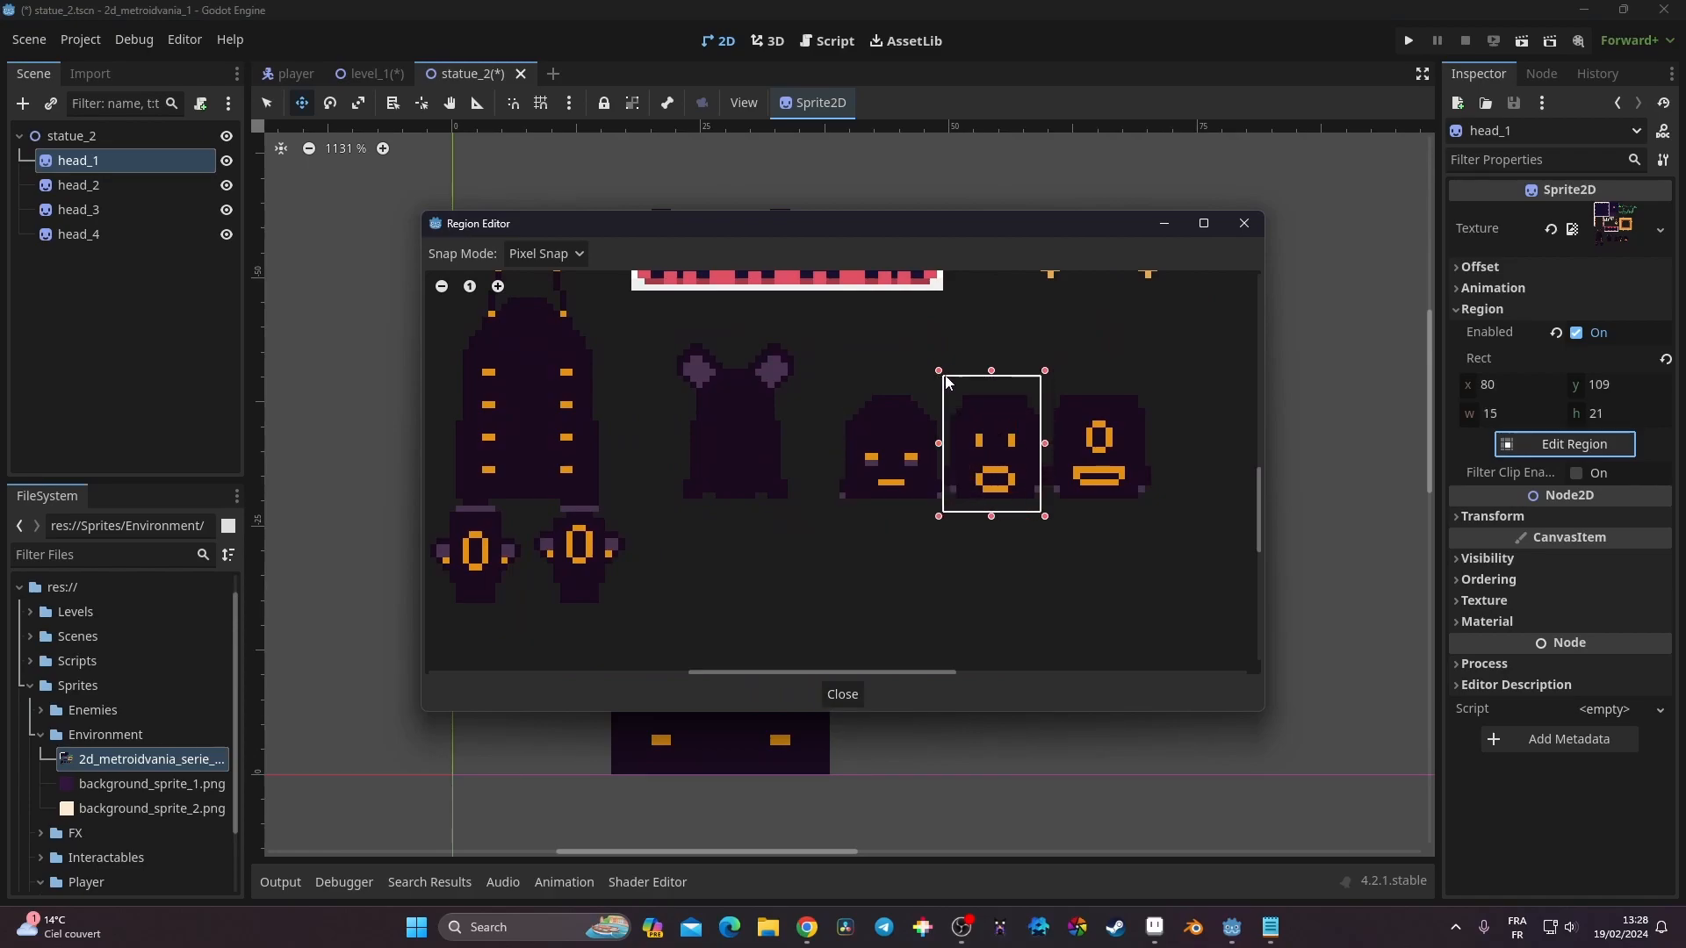
pyautogui.click(841, 694)
# Move head_1 straight up above the head_2 face, and raise the eared head_3 slightly to sit on top of it
pyautogui.moveTo(748, 469); pyautogui.dragTo(748, 417)
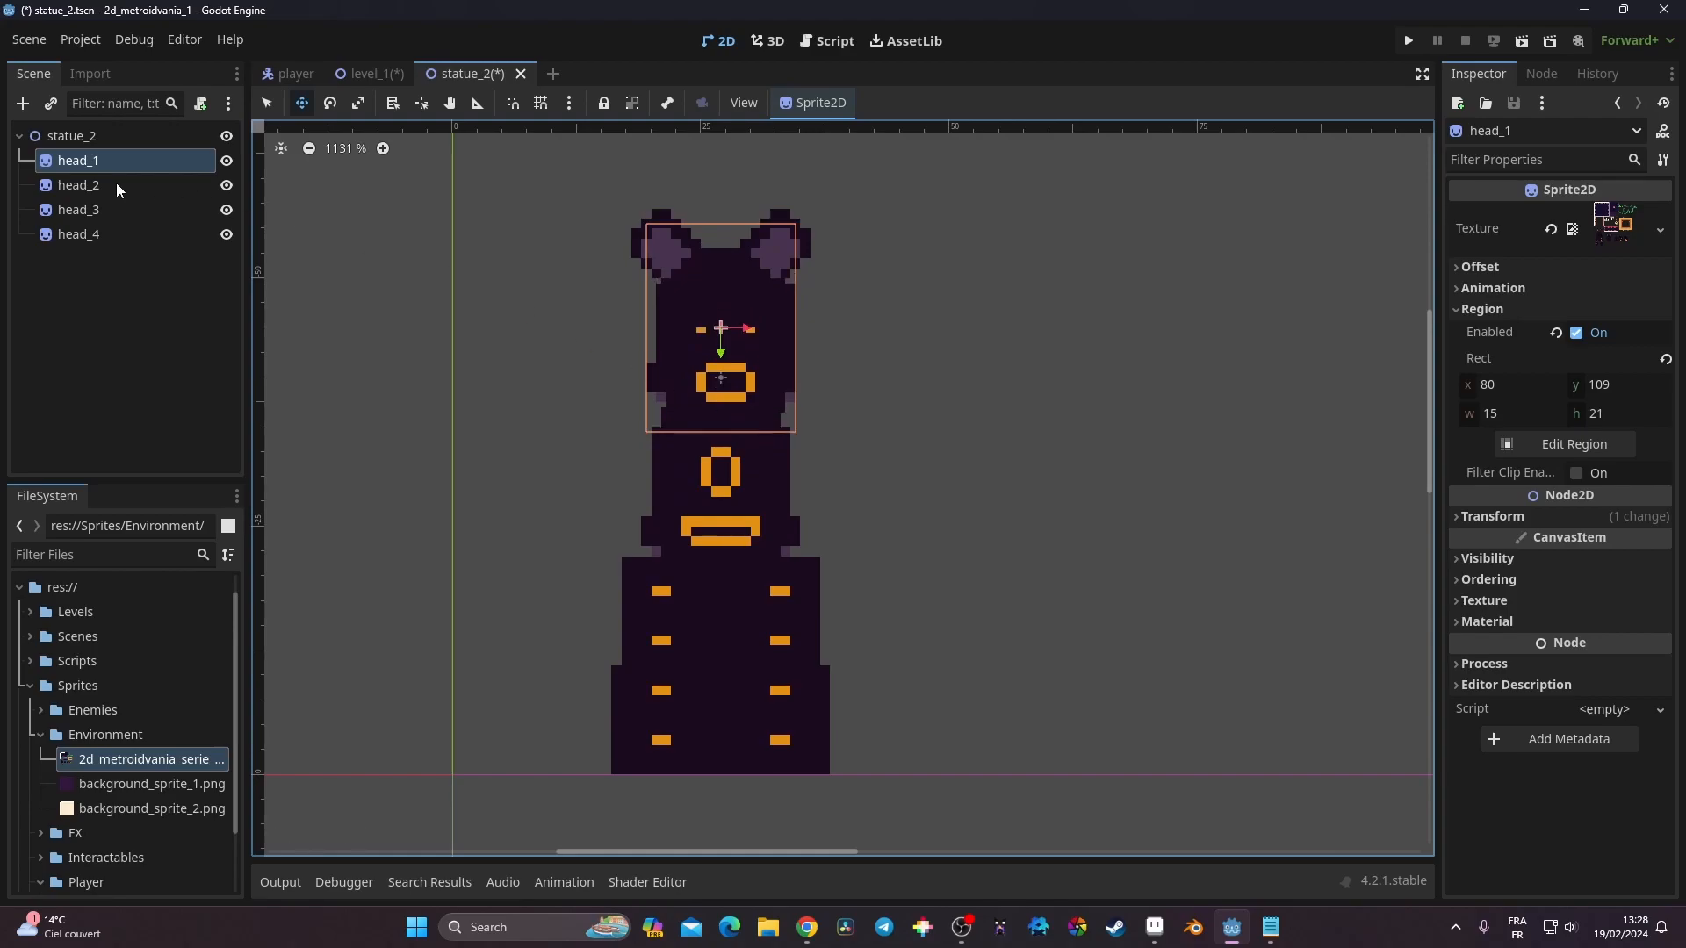
pyautogui.click(102, 235)
pyautogui.click(213, 206)
pyautogui.moveTo(672, 228); pyautogui.dragTo(671, 207)
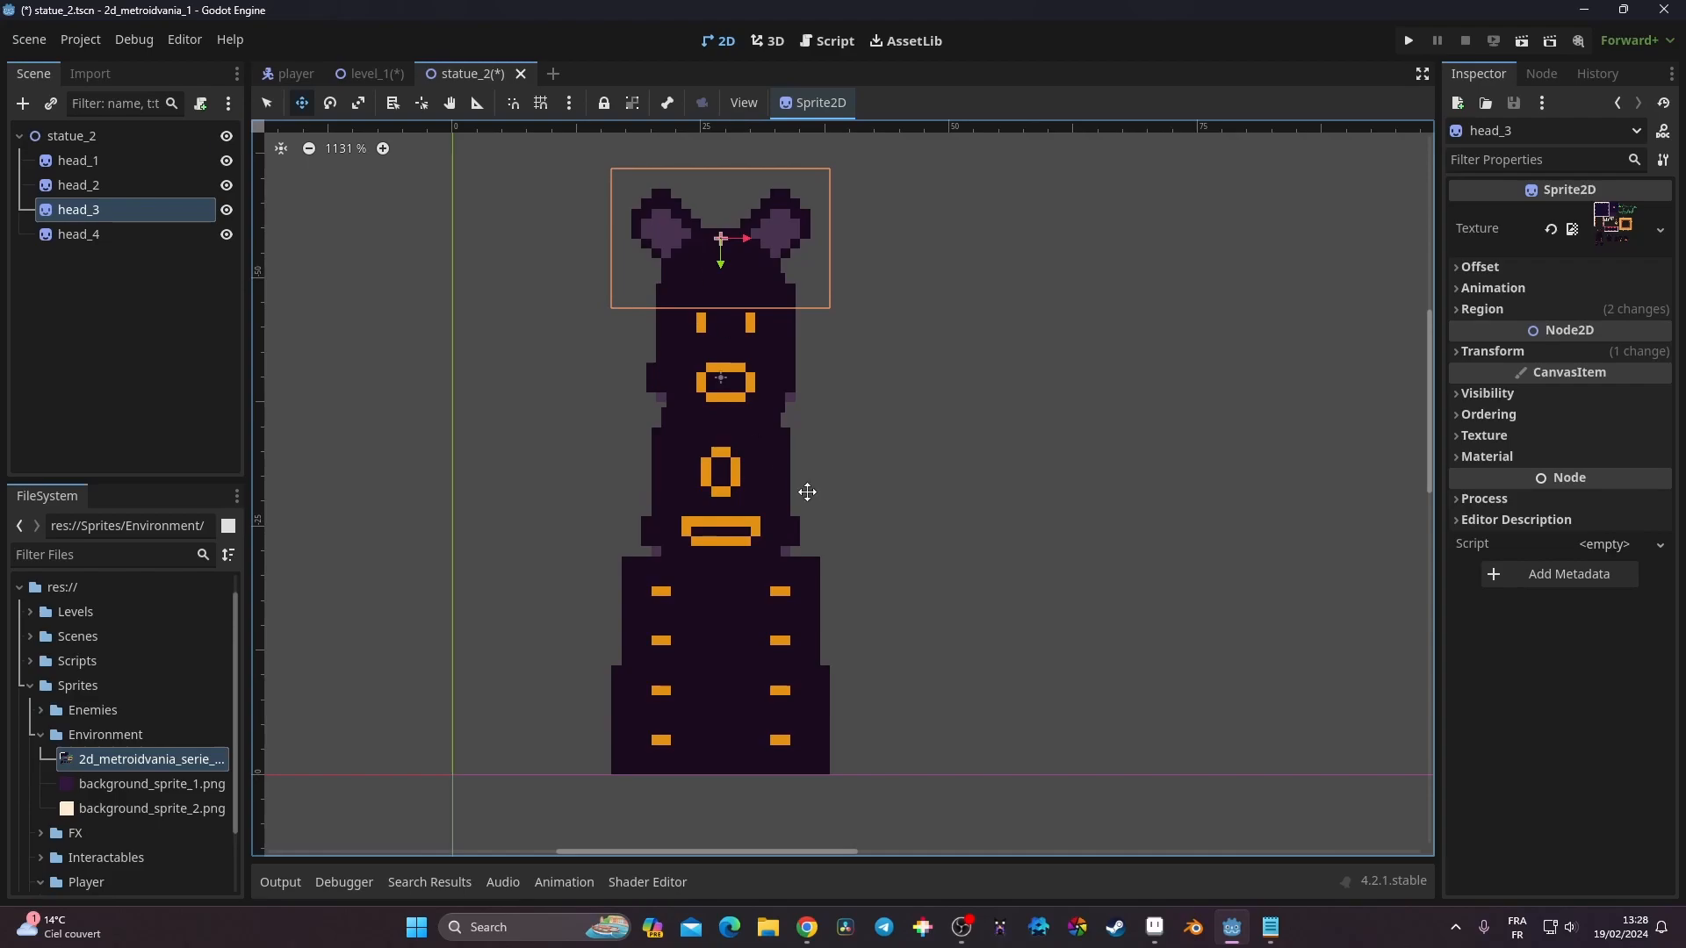
# Crop head_4's texture region to x 6, y 107, w 20, h 20 and shift the body piece horizontally to centre it beneath head_2
pyautogui.click(96, 235)
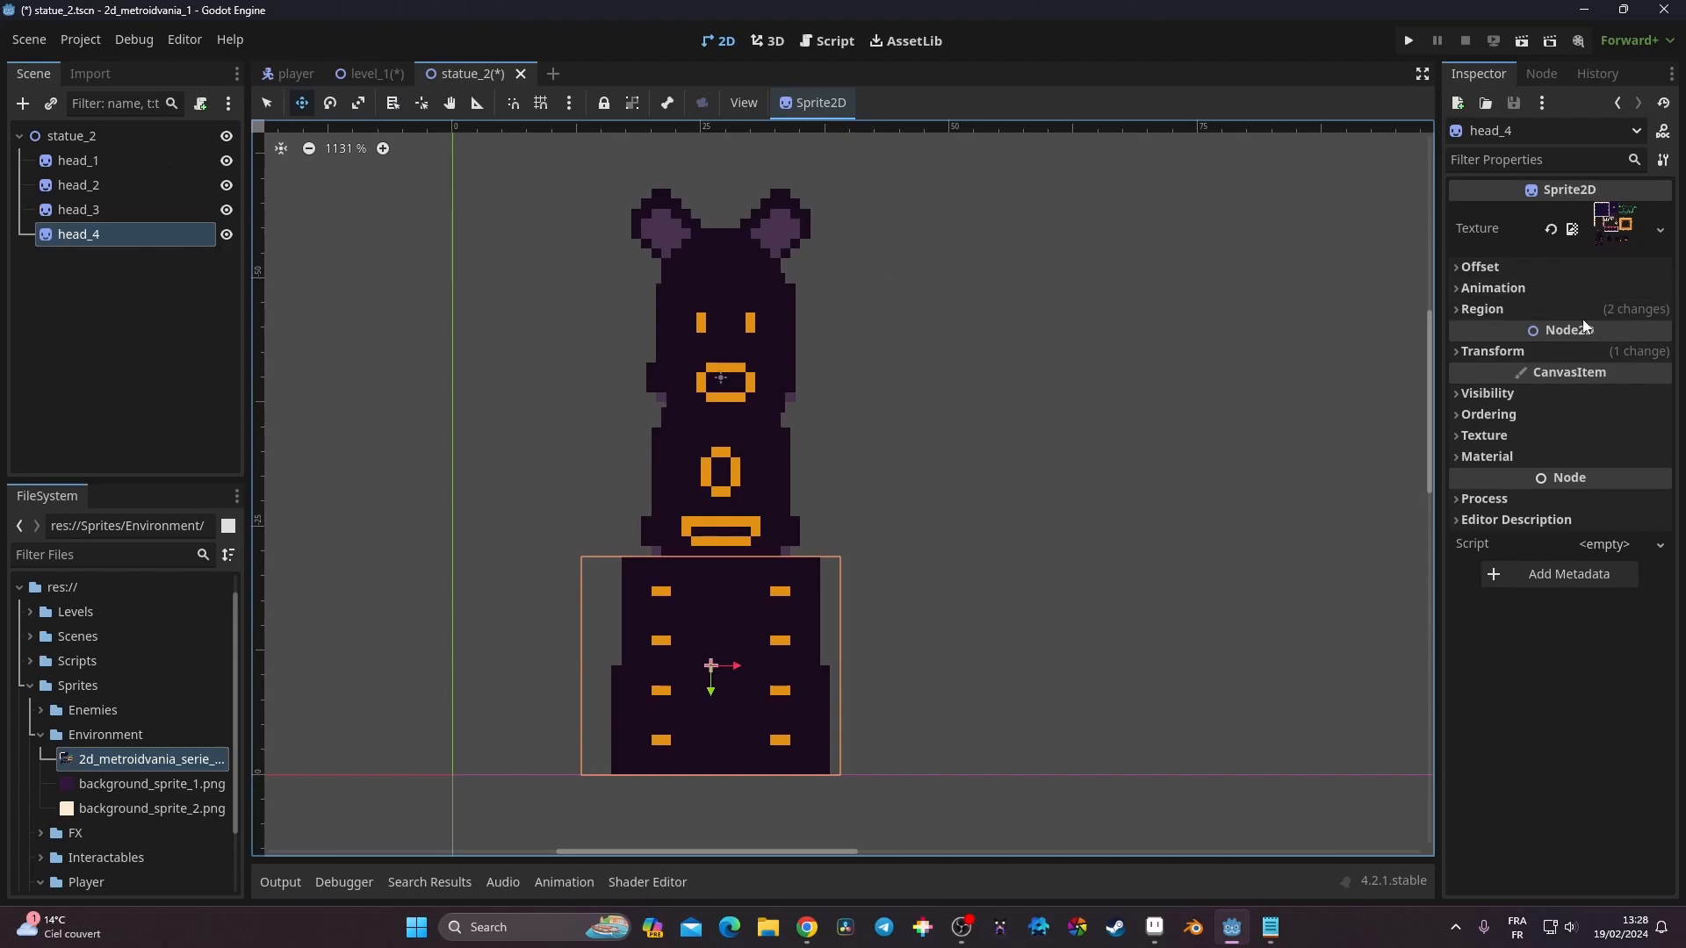
pyautogui.click(1546, 309)
pyautogui.click(1565, 444)
pyautogui.moveTo(913, 437); pyautogui.dragTo(1018, 382, button='middle')
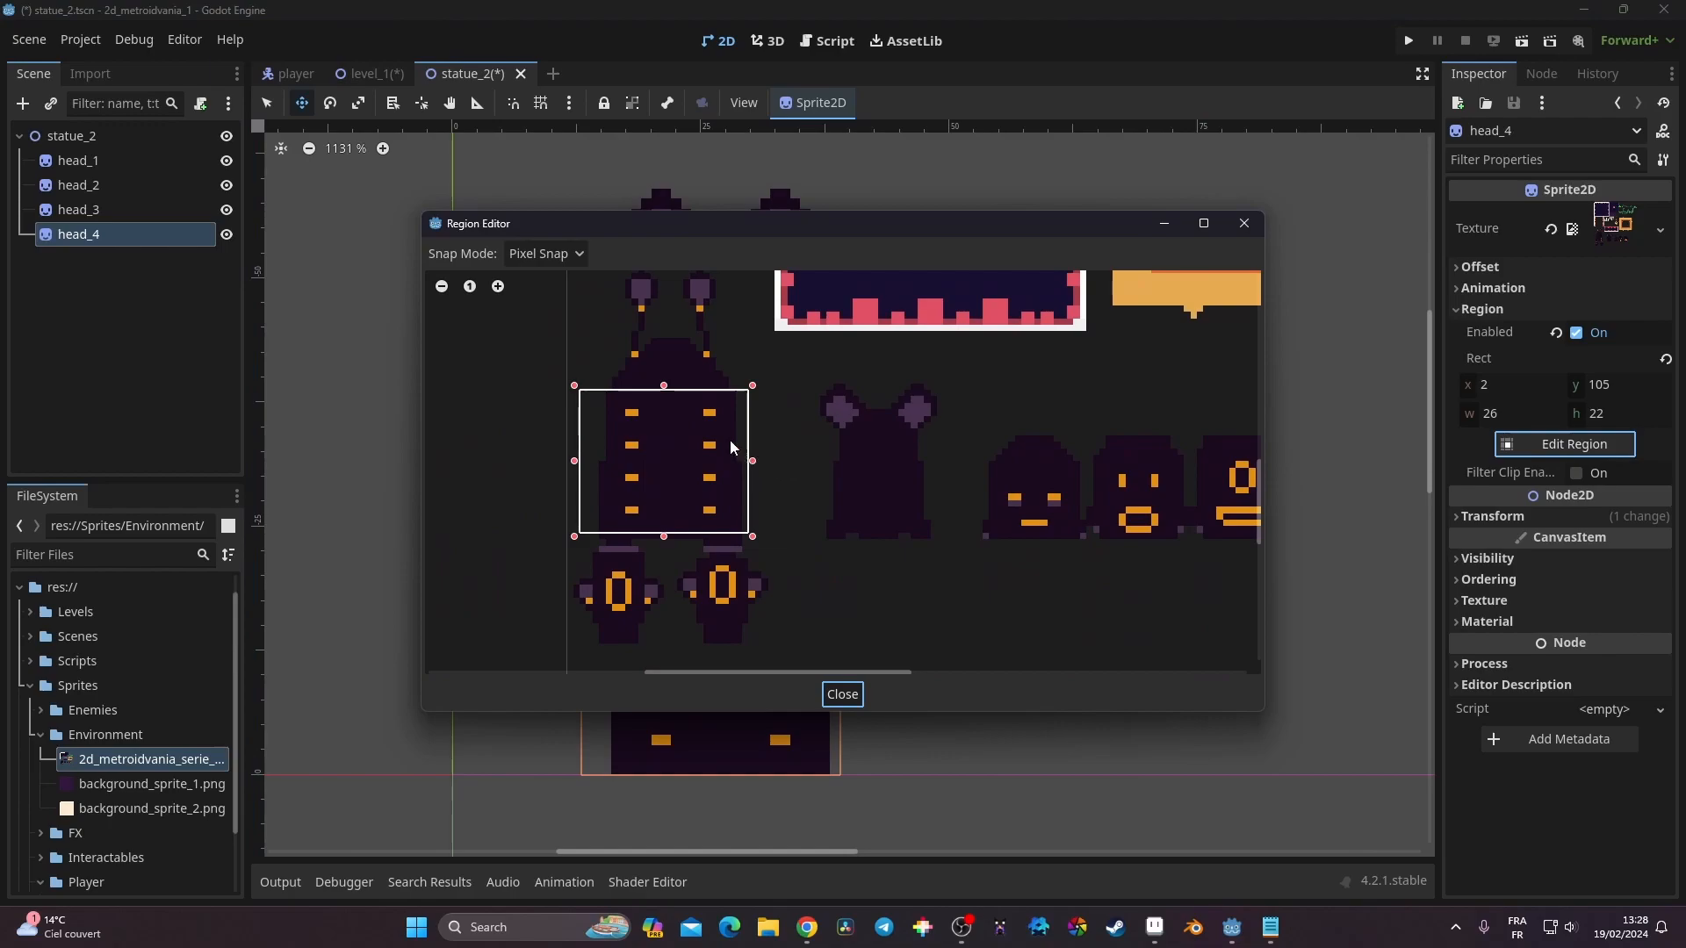
pyautogui.moveTo(666, 388); pyautogui.dragTo(667, 408)
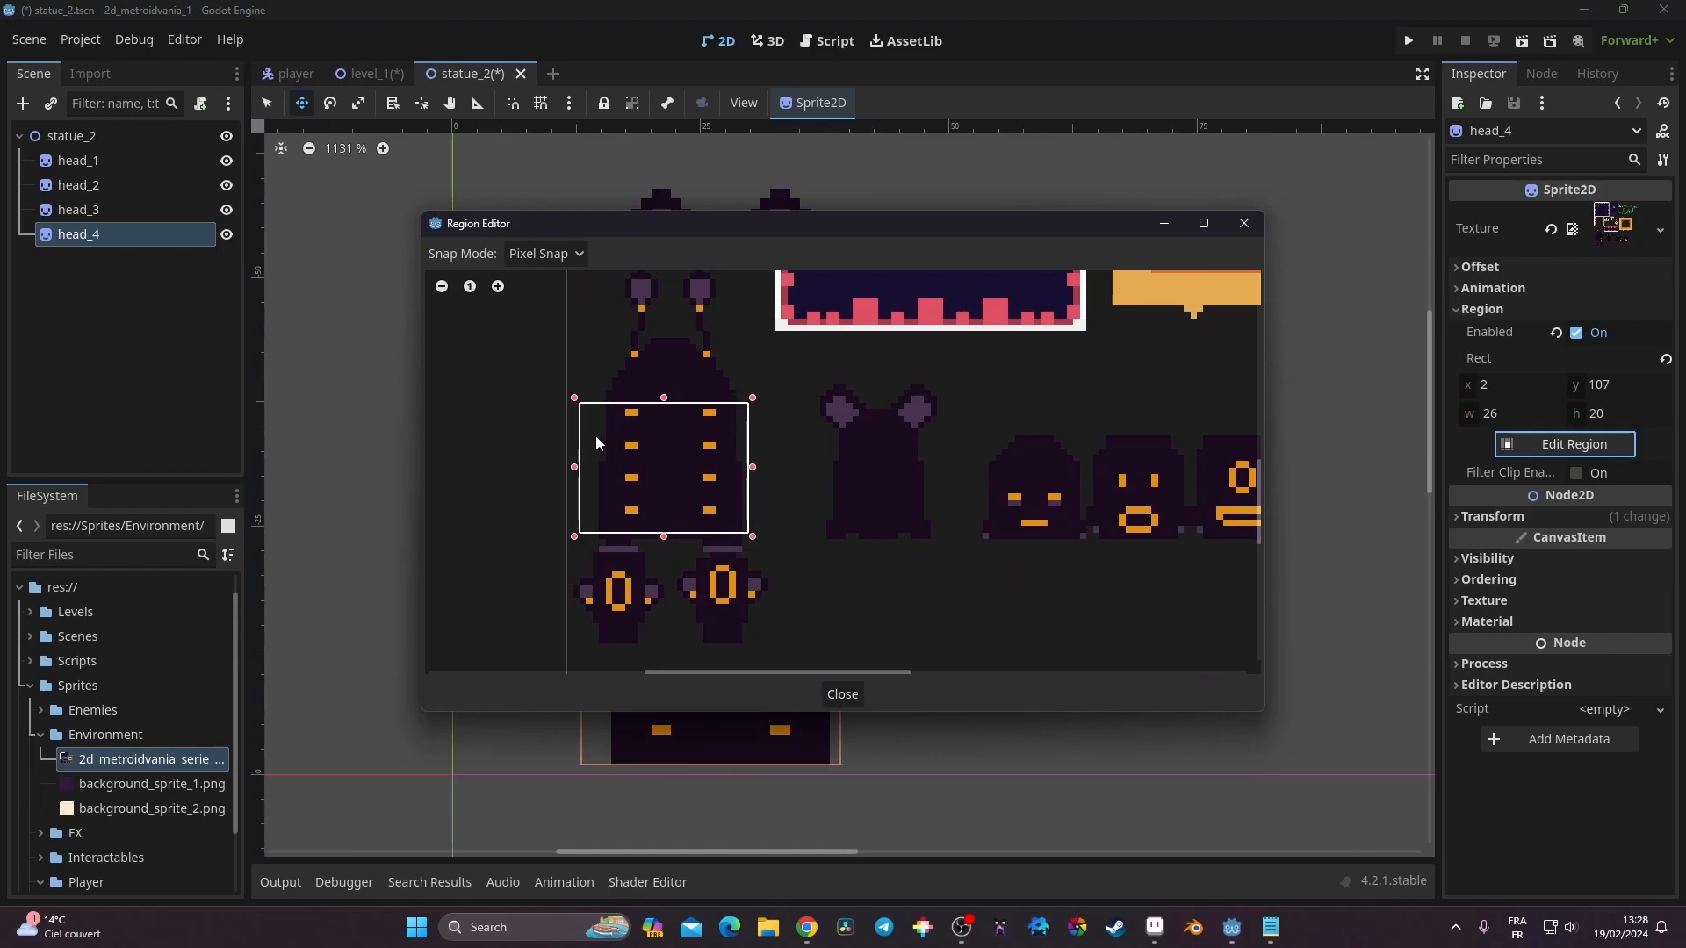
pyautogui.moveTo(578, 467); pyautogui.dragTo(605, 466)
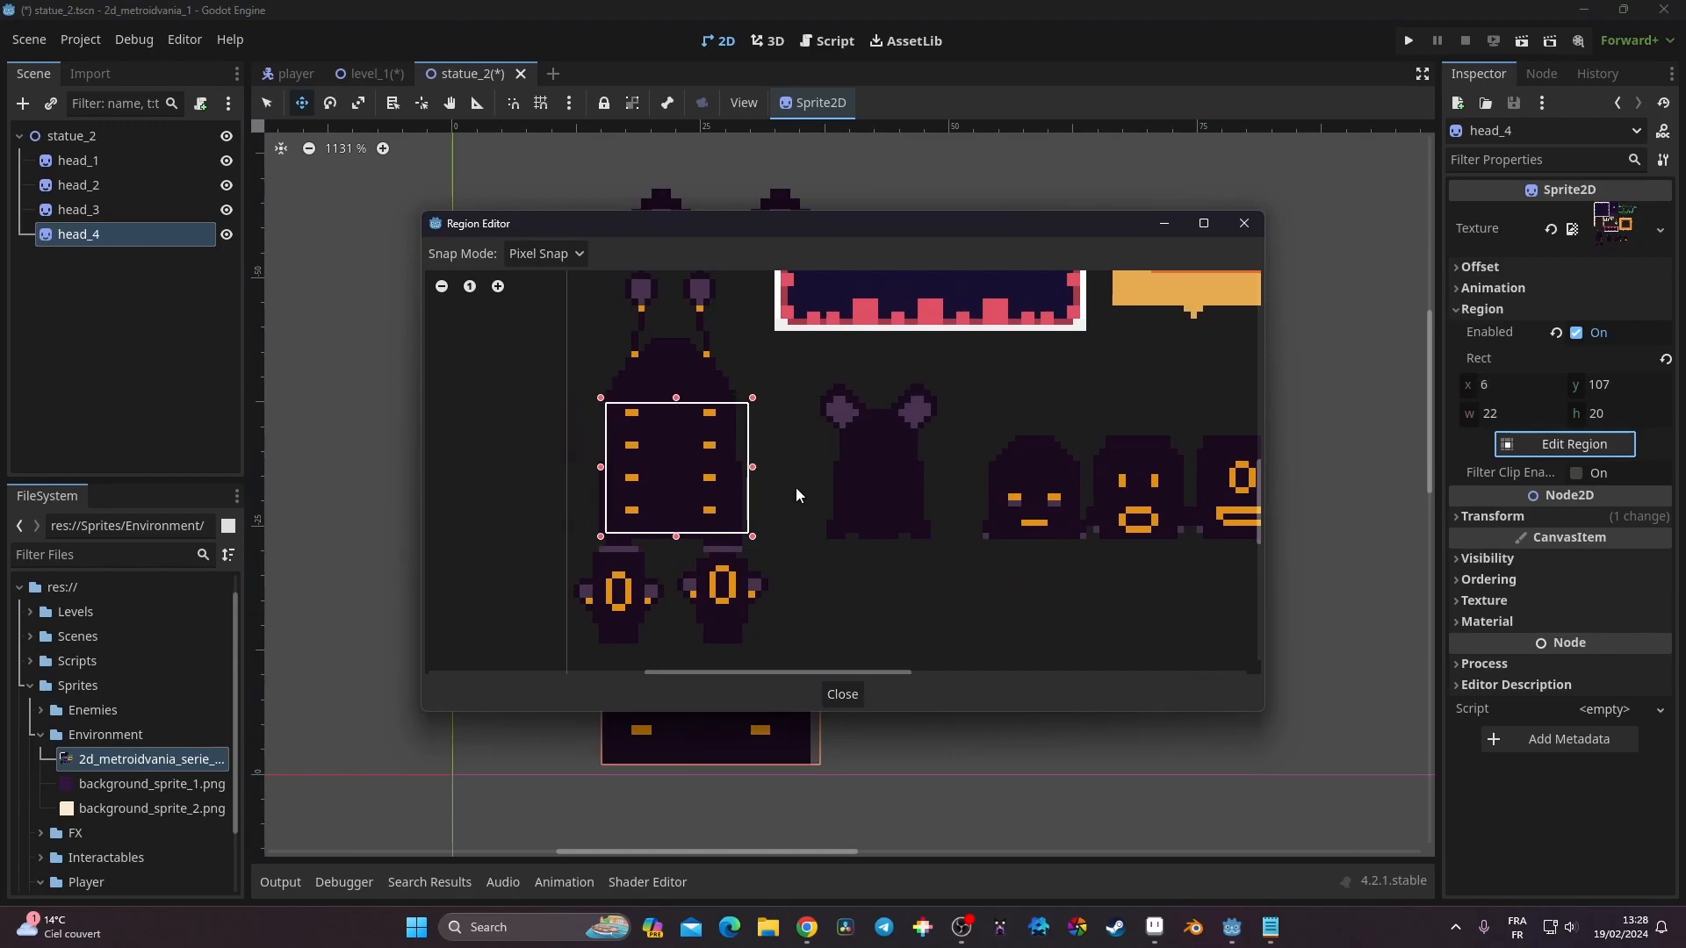
pyautogui.moveTo(748, 473); pyautogui.dragTo(737, 473)
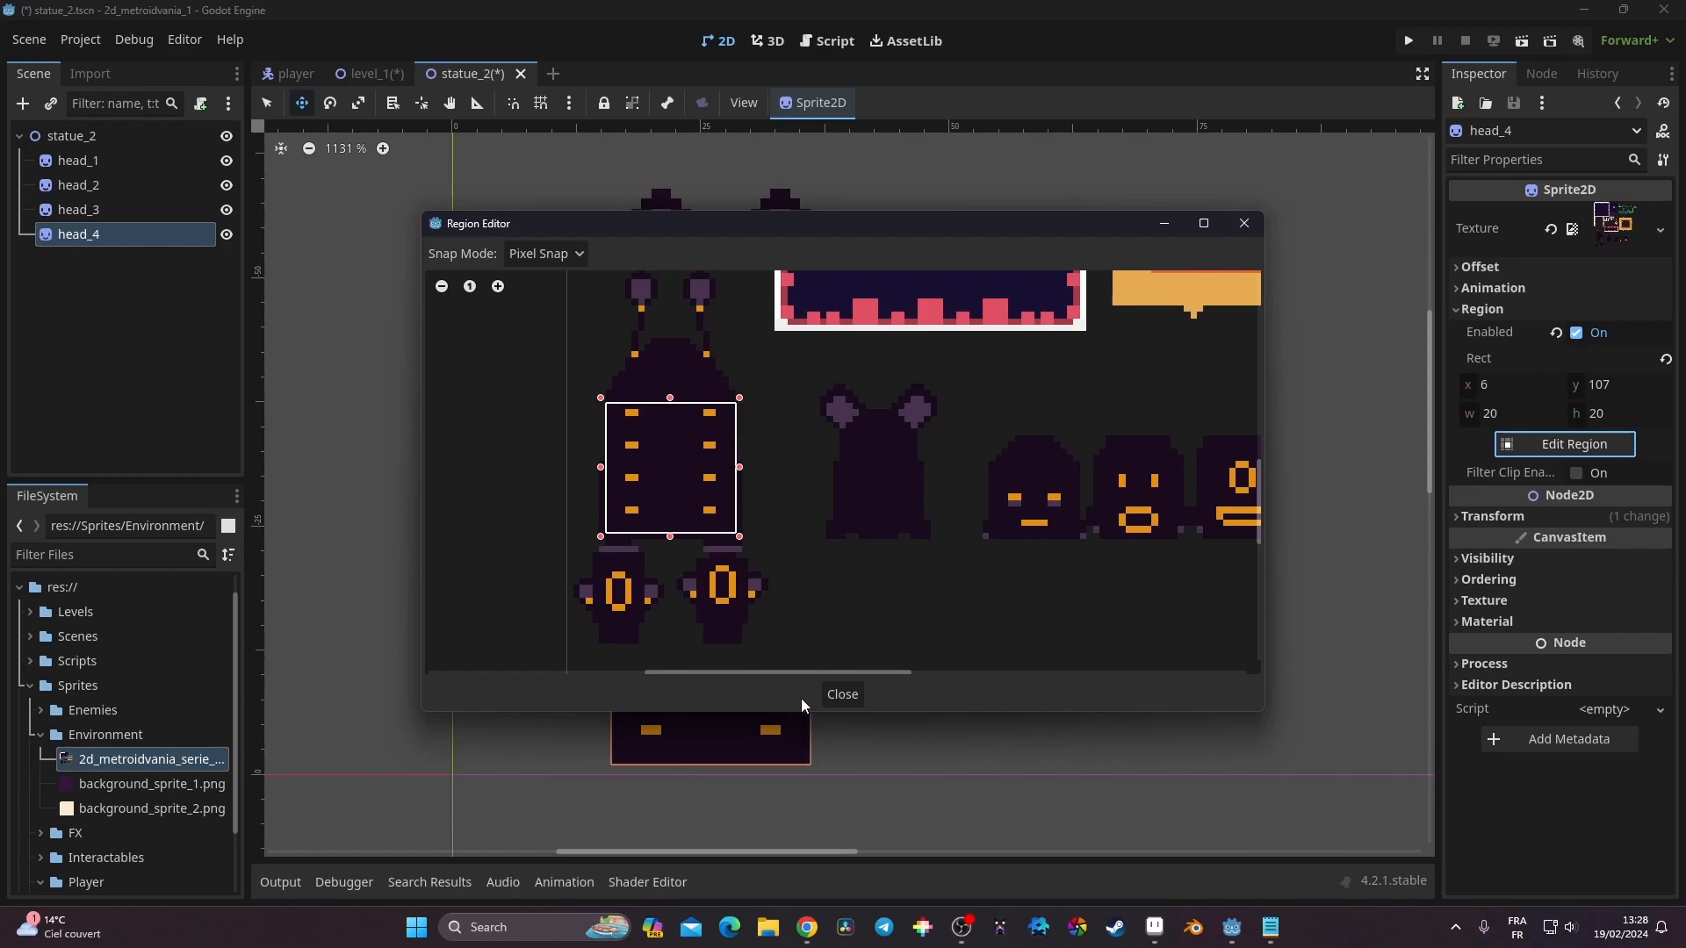
pyautogui.click(839, 693)
pyautogui.moveTo(739, 661); pyautogui.dragTo(751, 660)
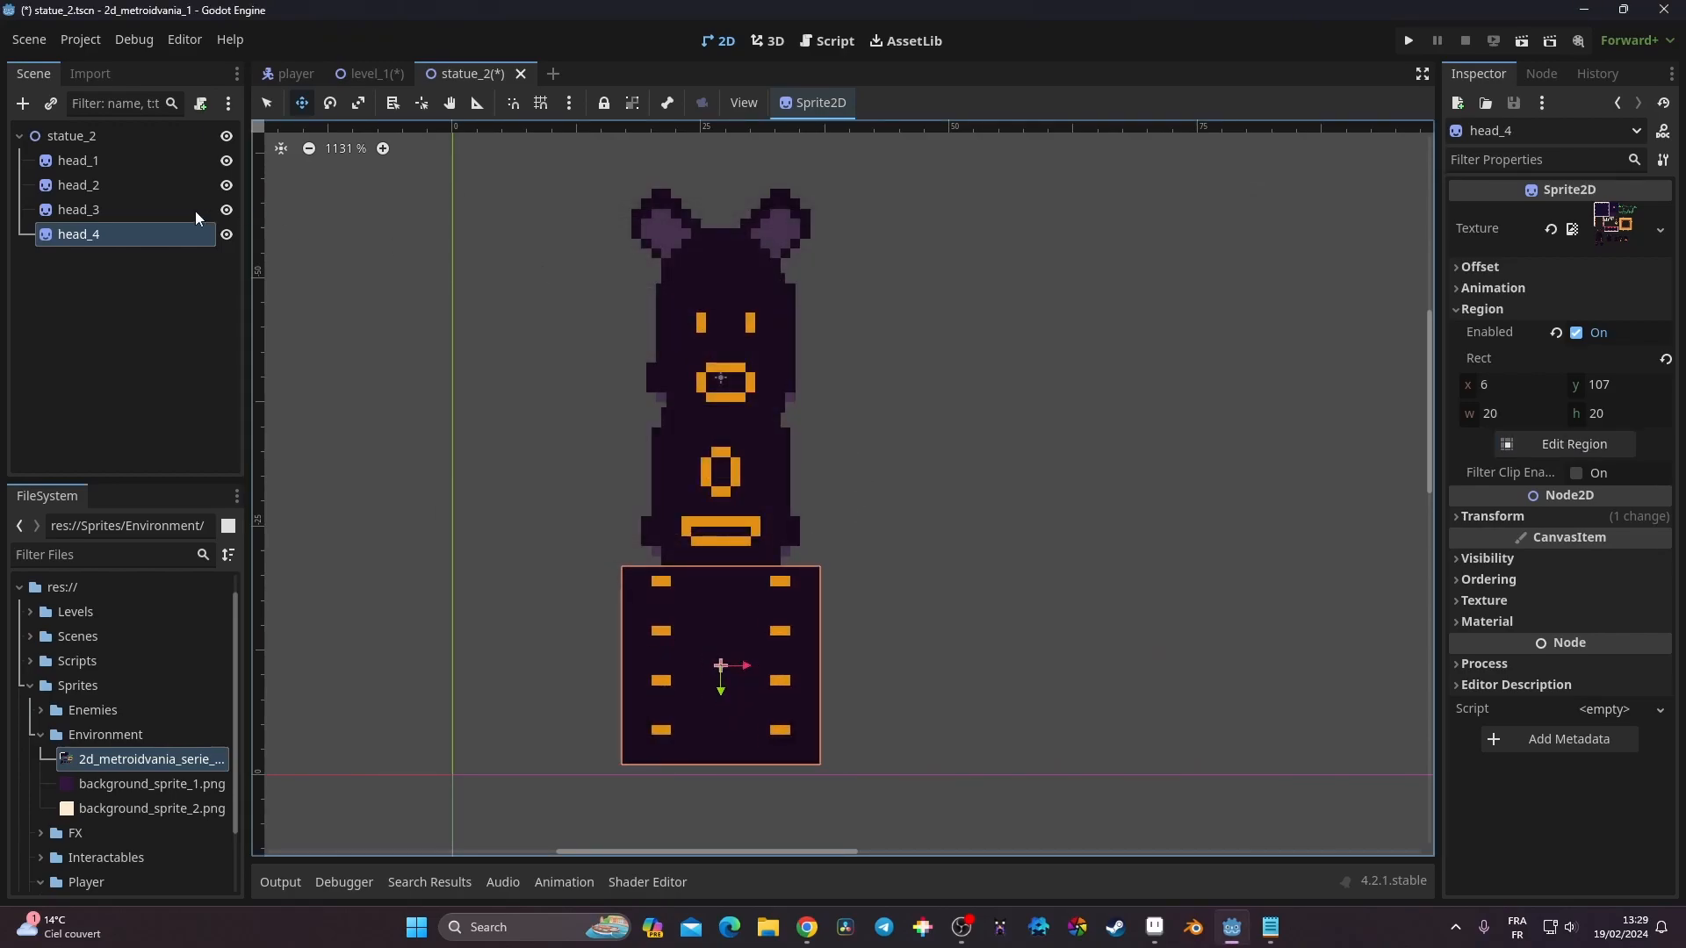
# Save the statue_2 scene and return to the level_1 scene with its root node selected
pyautogui.hotkey('ctrl', 's')
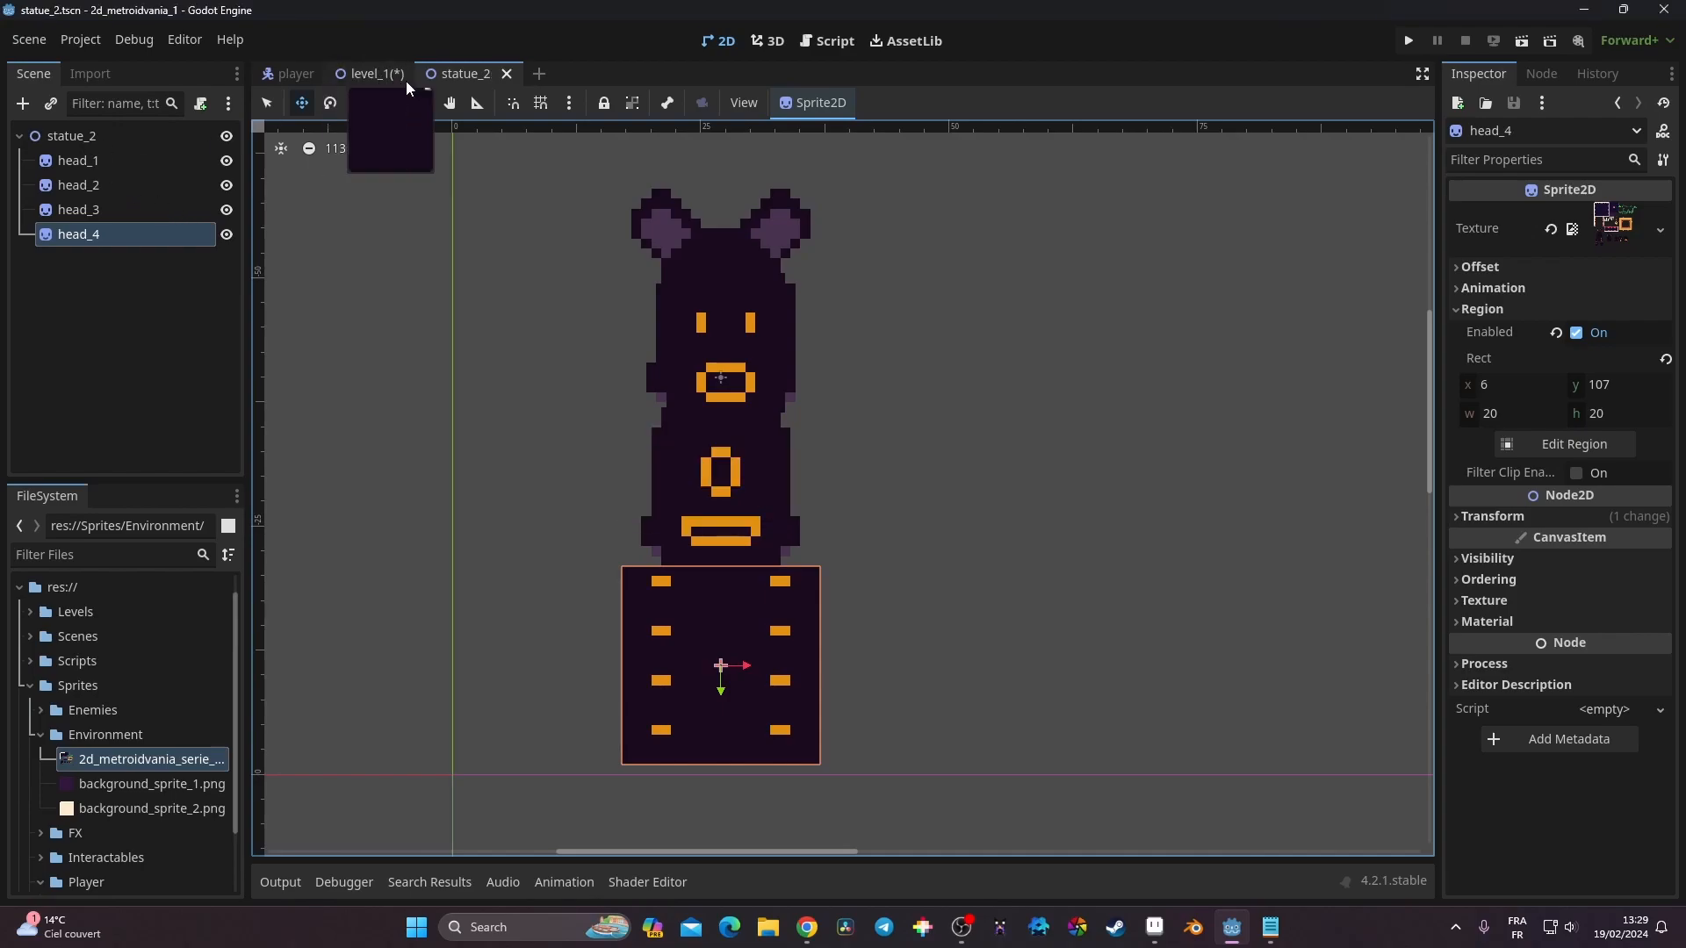
pyautogui.click(371, 76)
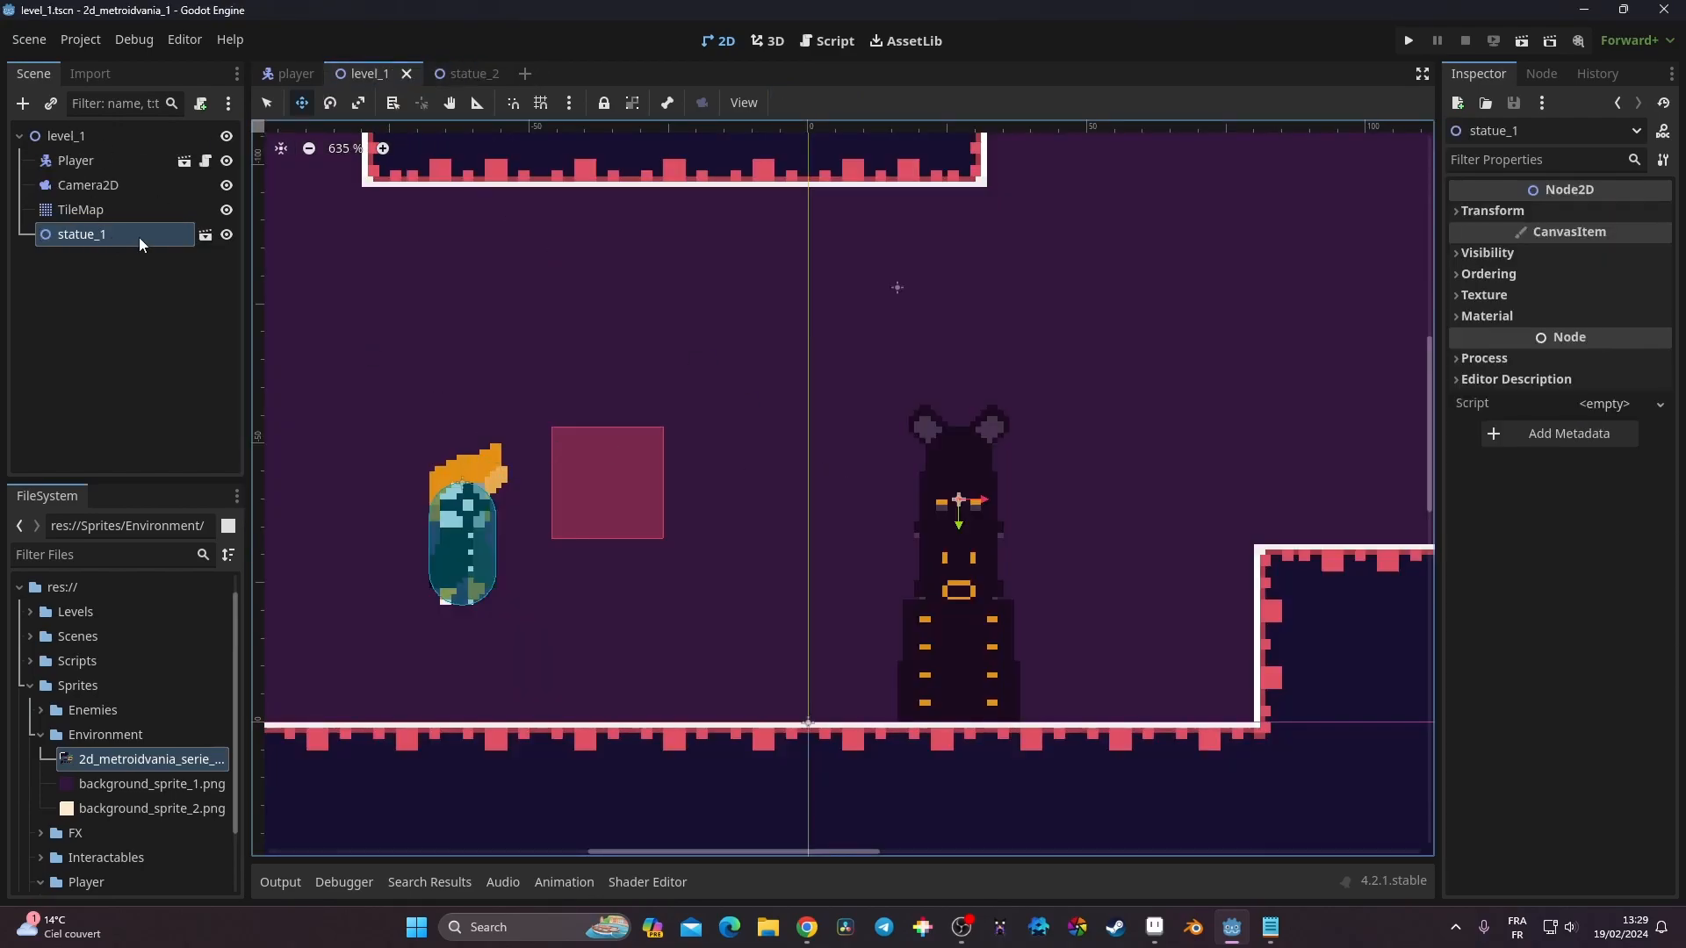
pyautogui.click(79, 137)
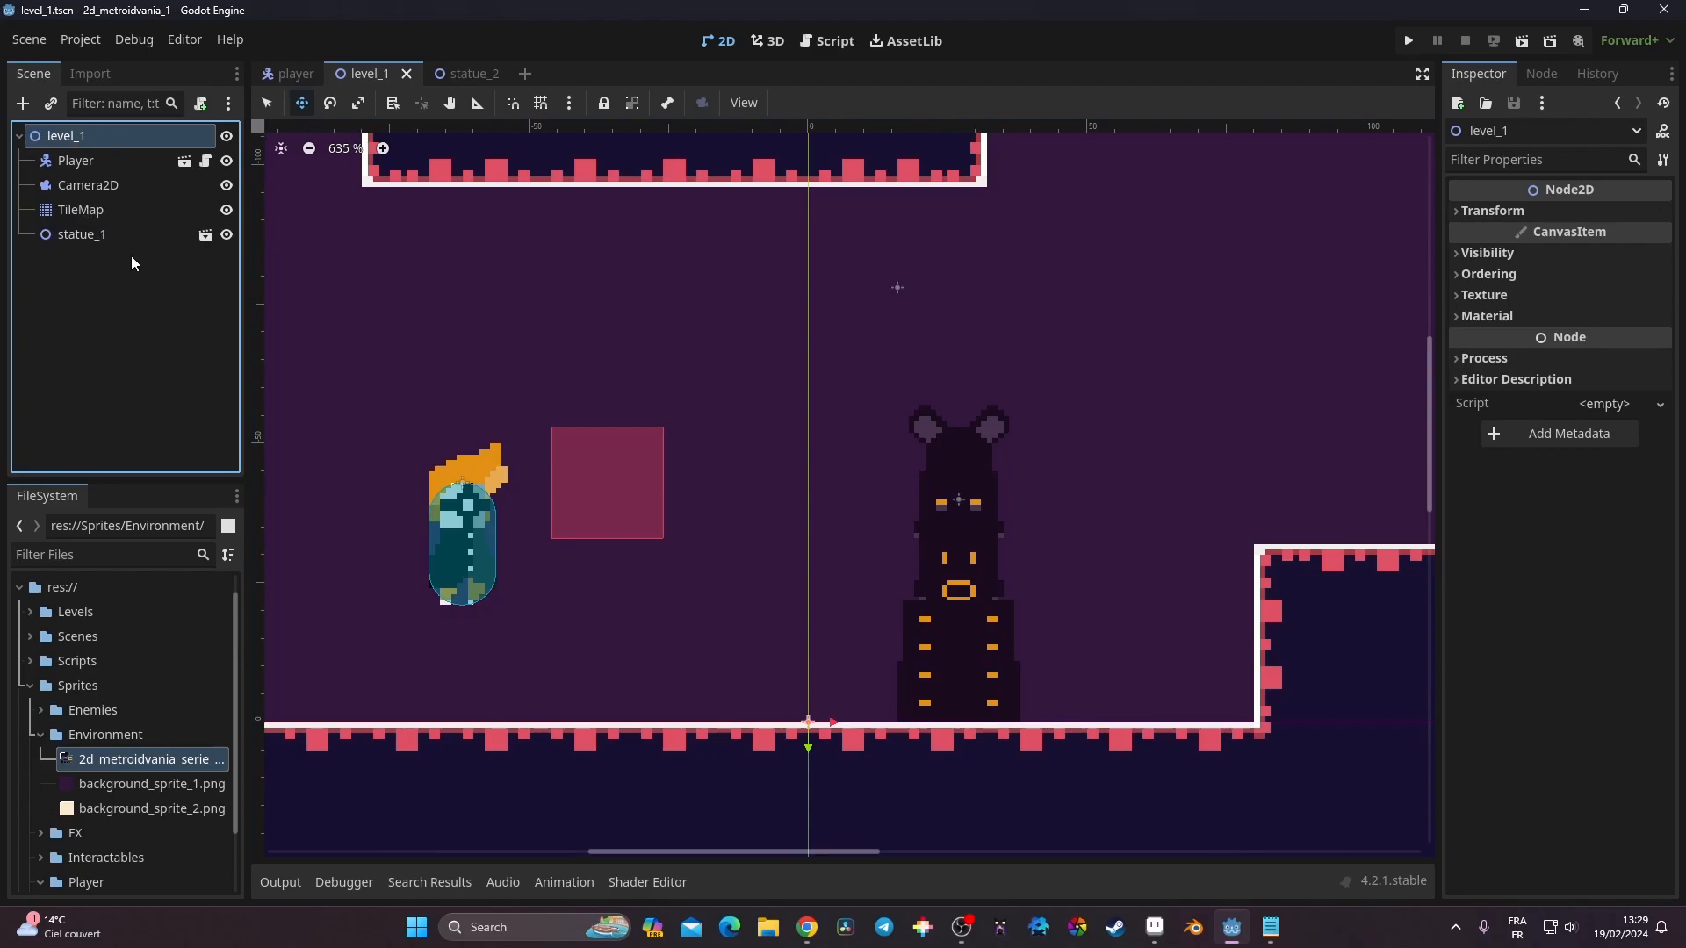
# Add a Node2D child to level_1 and rename it statue
pyautogui.click(31, 104)
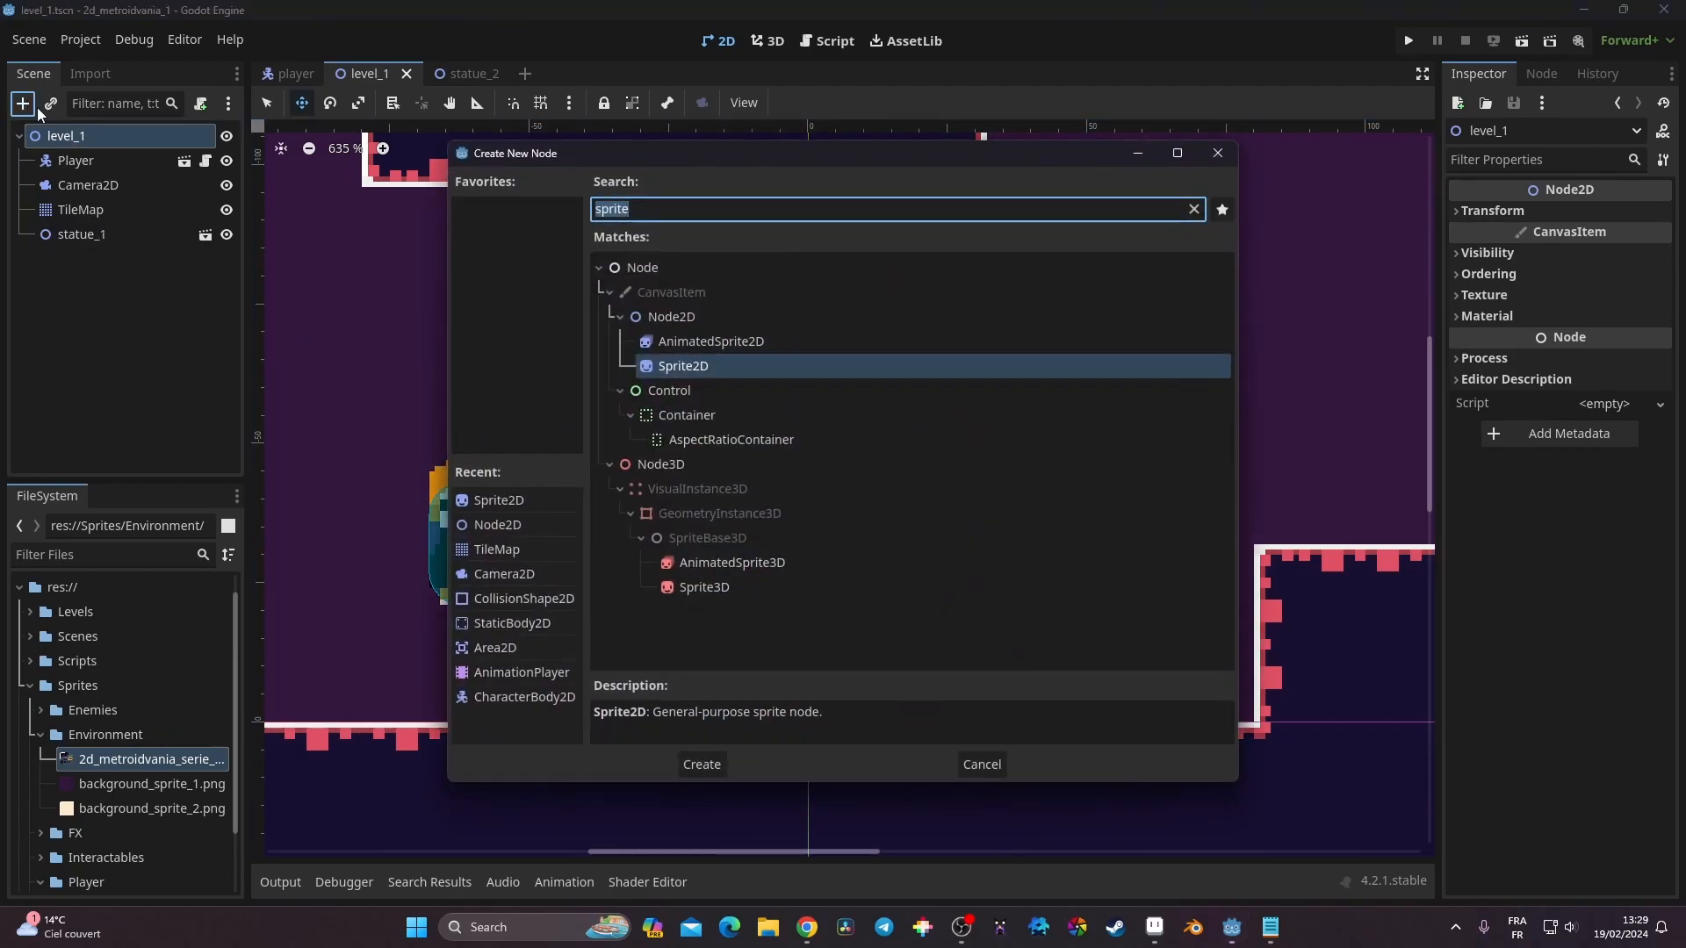
pyautogui.write('node')
pyautogui.press('Down')
pyautogui.press('Down')
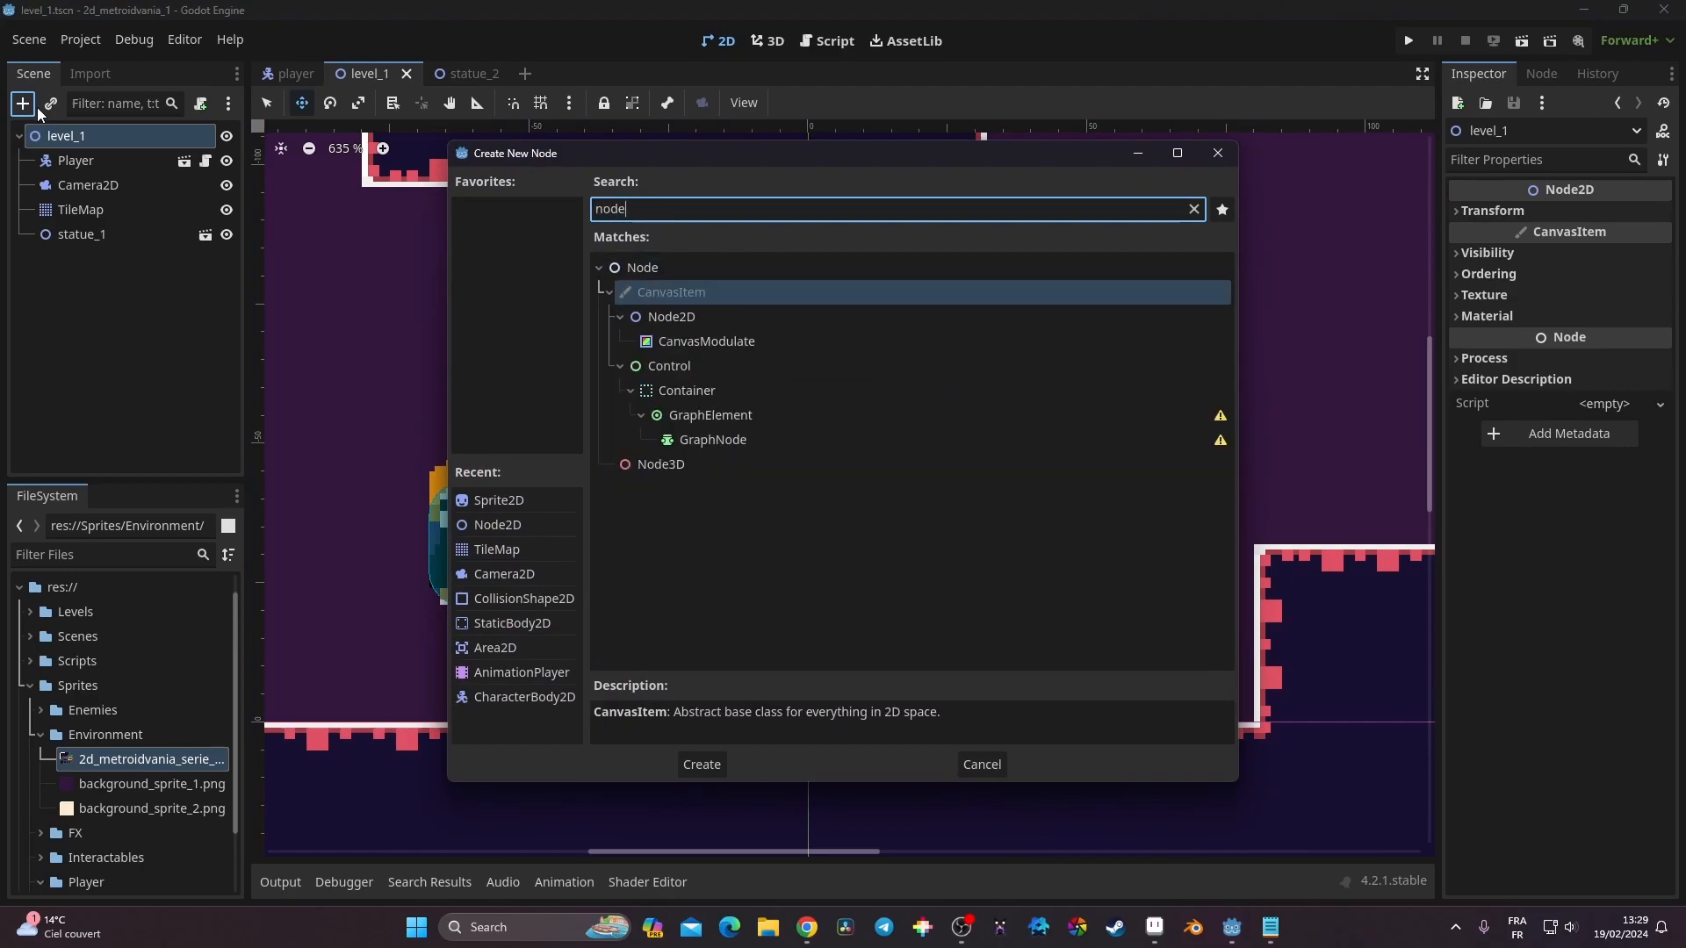
pyautogui.press('Return')
pyautogui.doubleClick(122, 264)
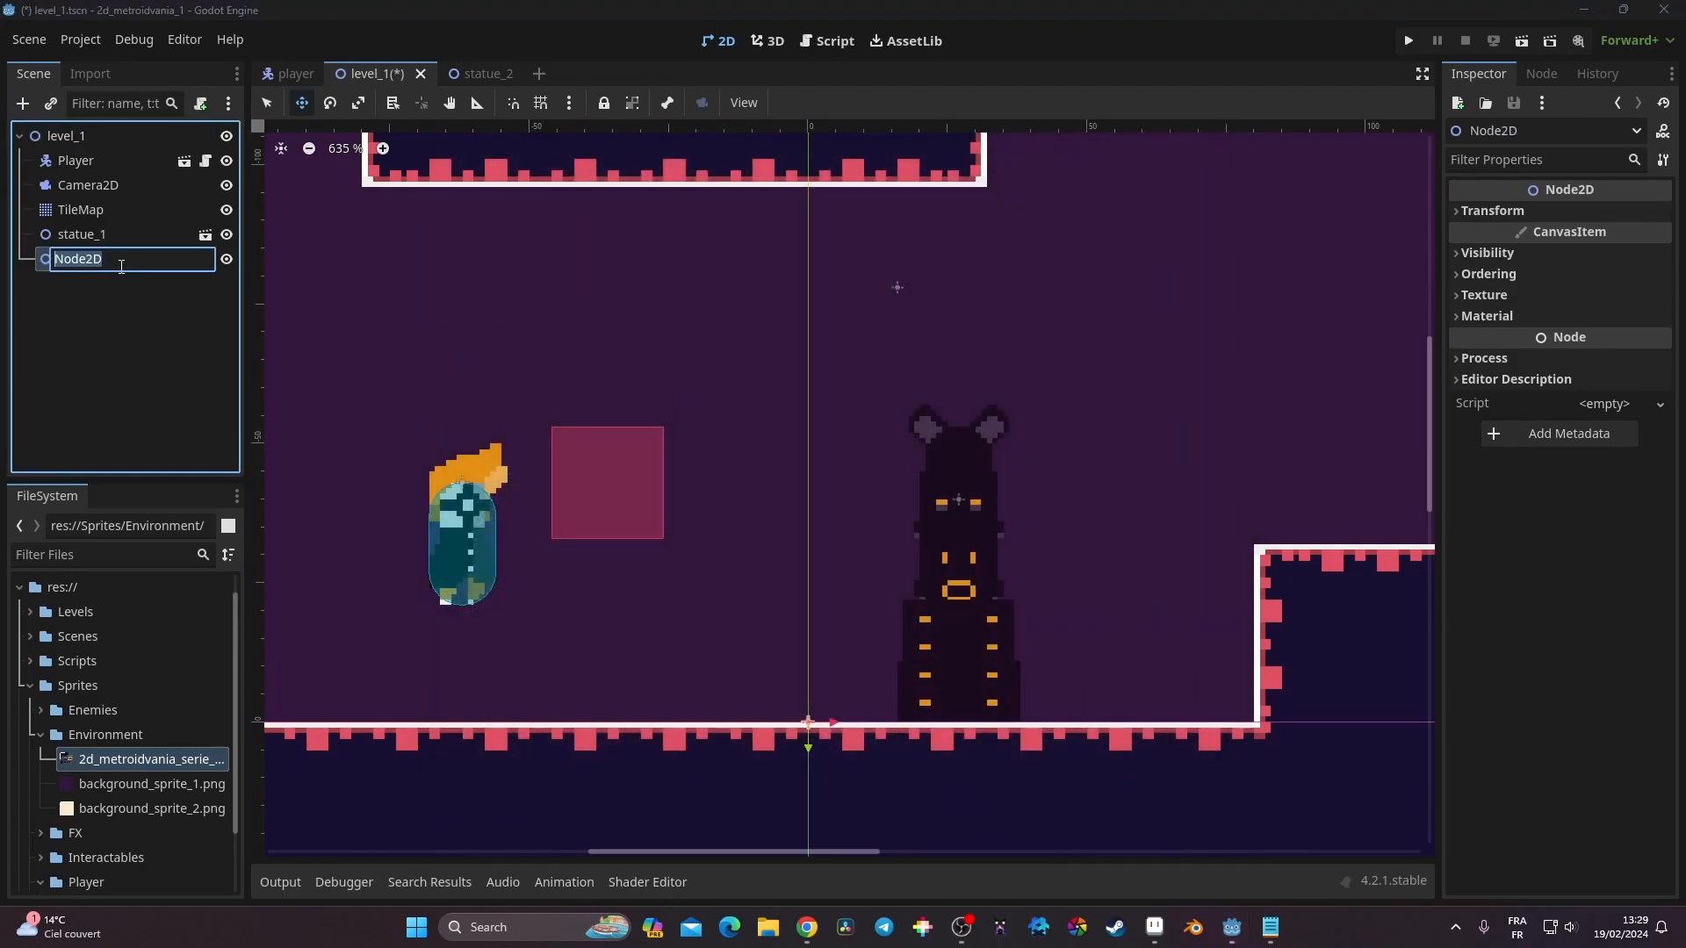
pyautogui.write('statue')
pyautogui.press('Return')
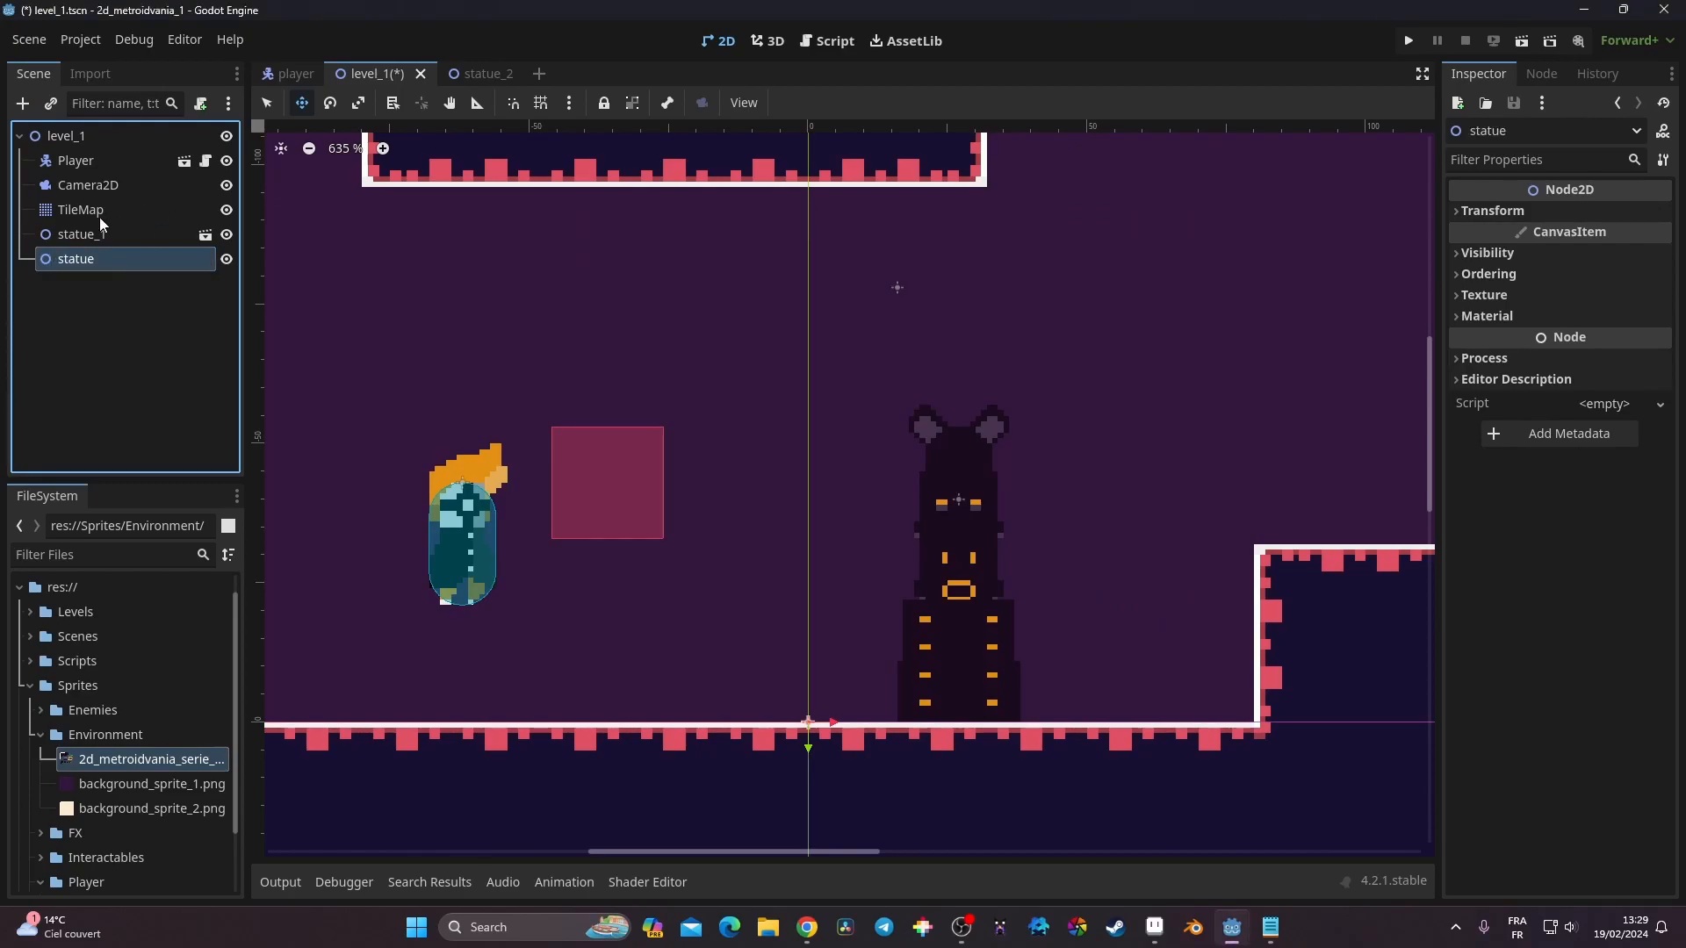
# Reparent the statue_1 instance under the statue node and select the statue node
pyautogui.click(86, 238)
pyautogui.moveTo(79, 235); pyautogui.dragTo(102, 256)
pyautogui.click(132, 226)
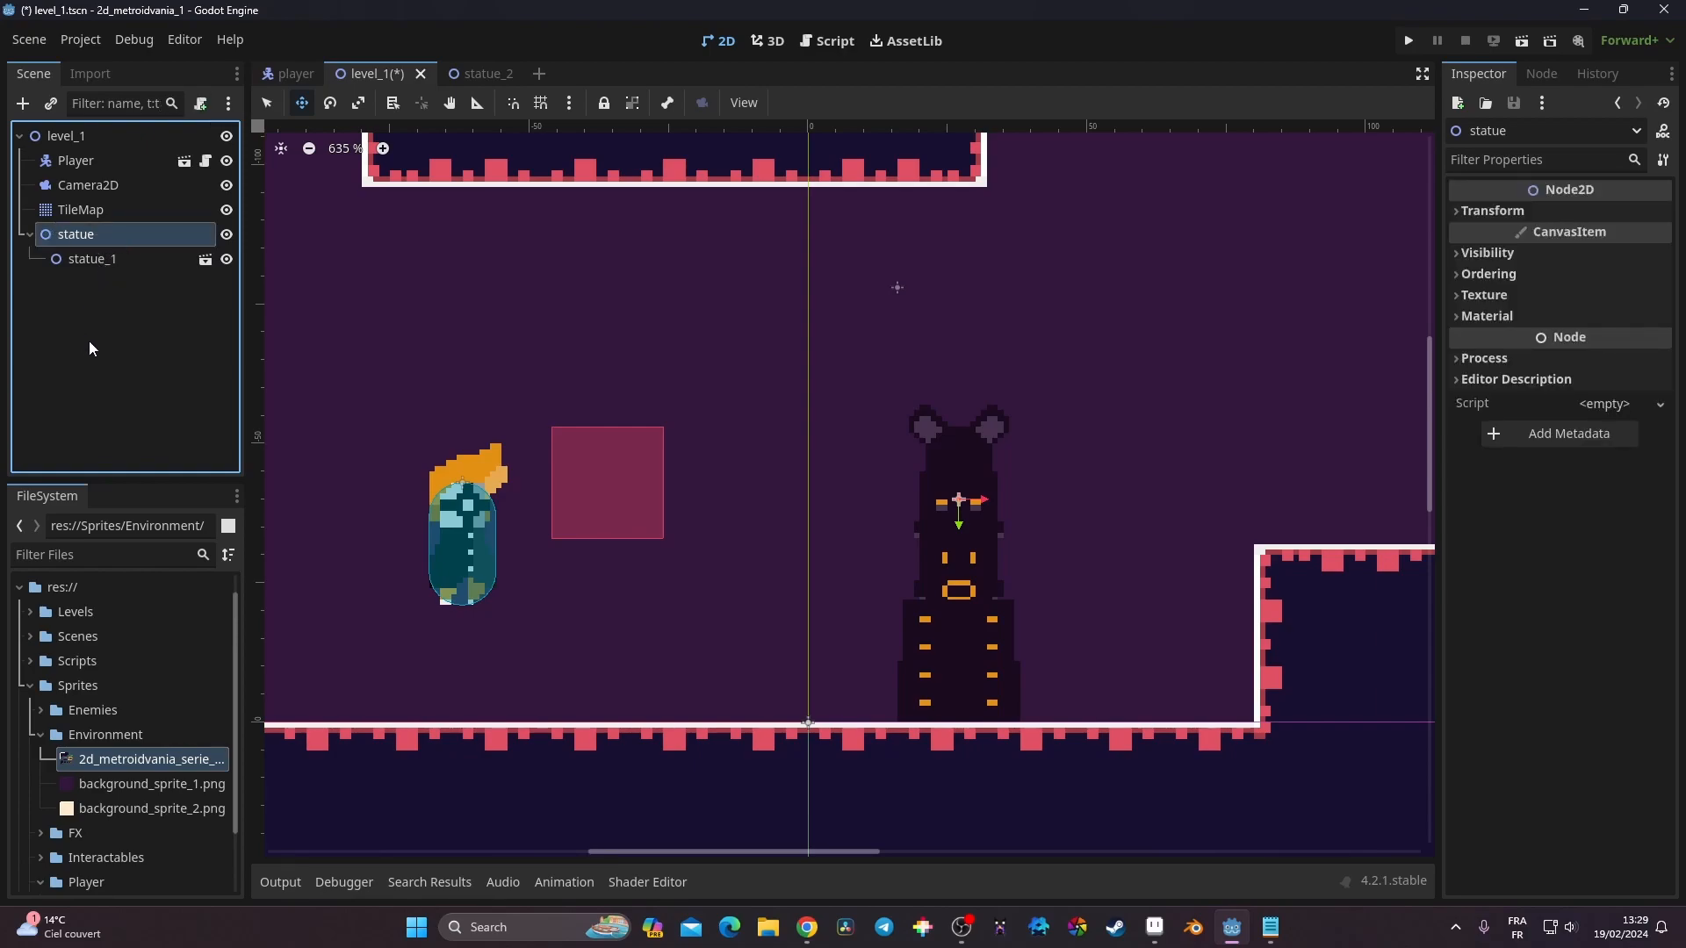
# Instantiate statue_2.tscn as a child of statue and stand it on the raised platform beyond statue_1
pyautogui.click(50, 103)
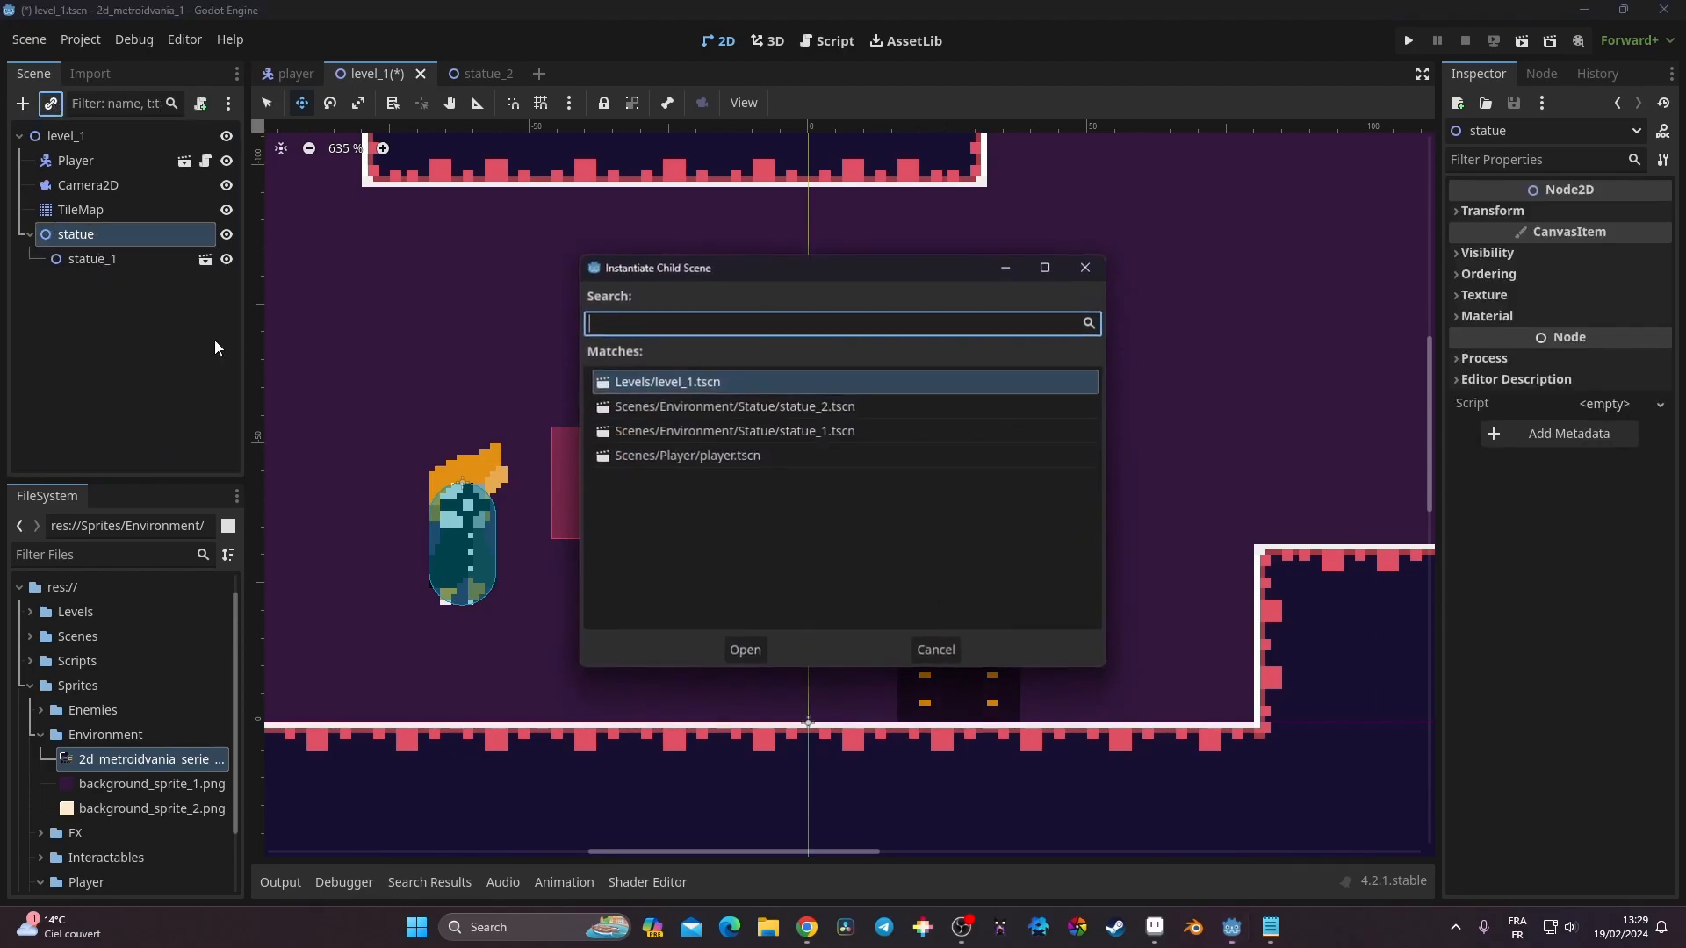
pyautogui.click(805, 410)
pyautogui.click(747, 651)
pyautogui.scroll(-8, 661, 496)
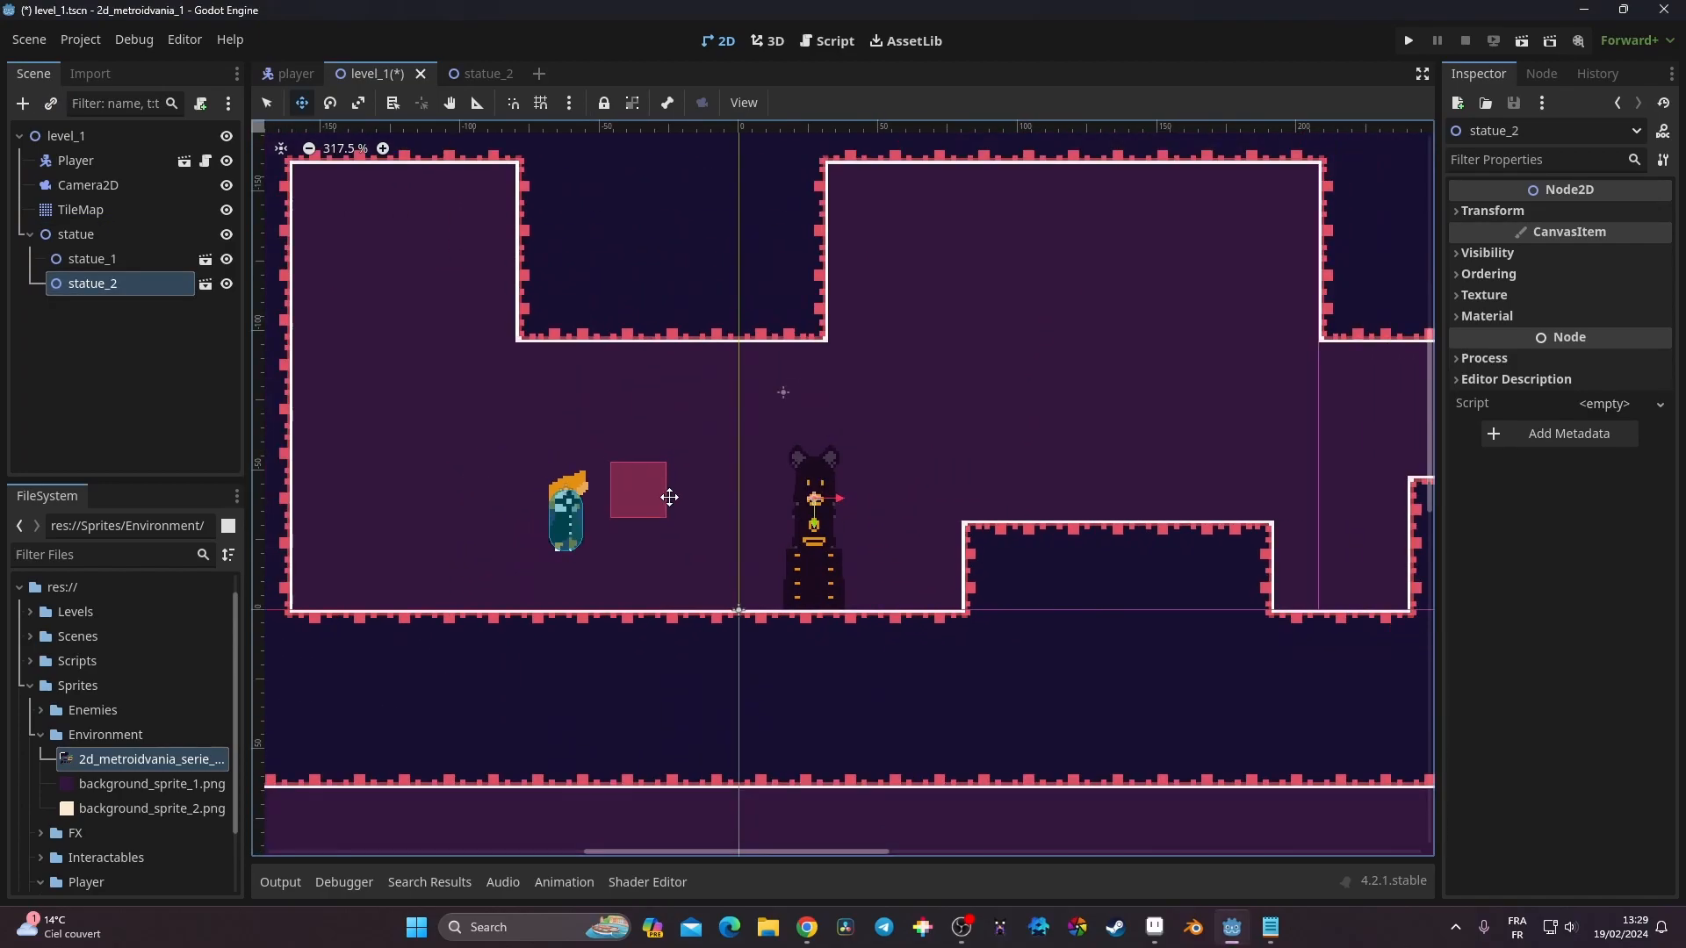
pyautogui.moveTo(856, 528); pyautogui.dragTo(1025, 464)
pyautogui.scroll(11, 945, 478)
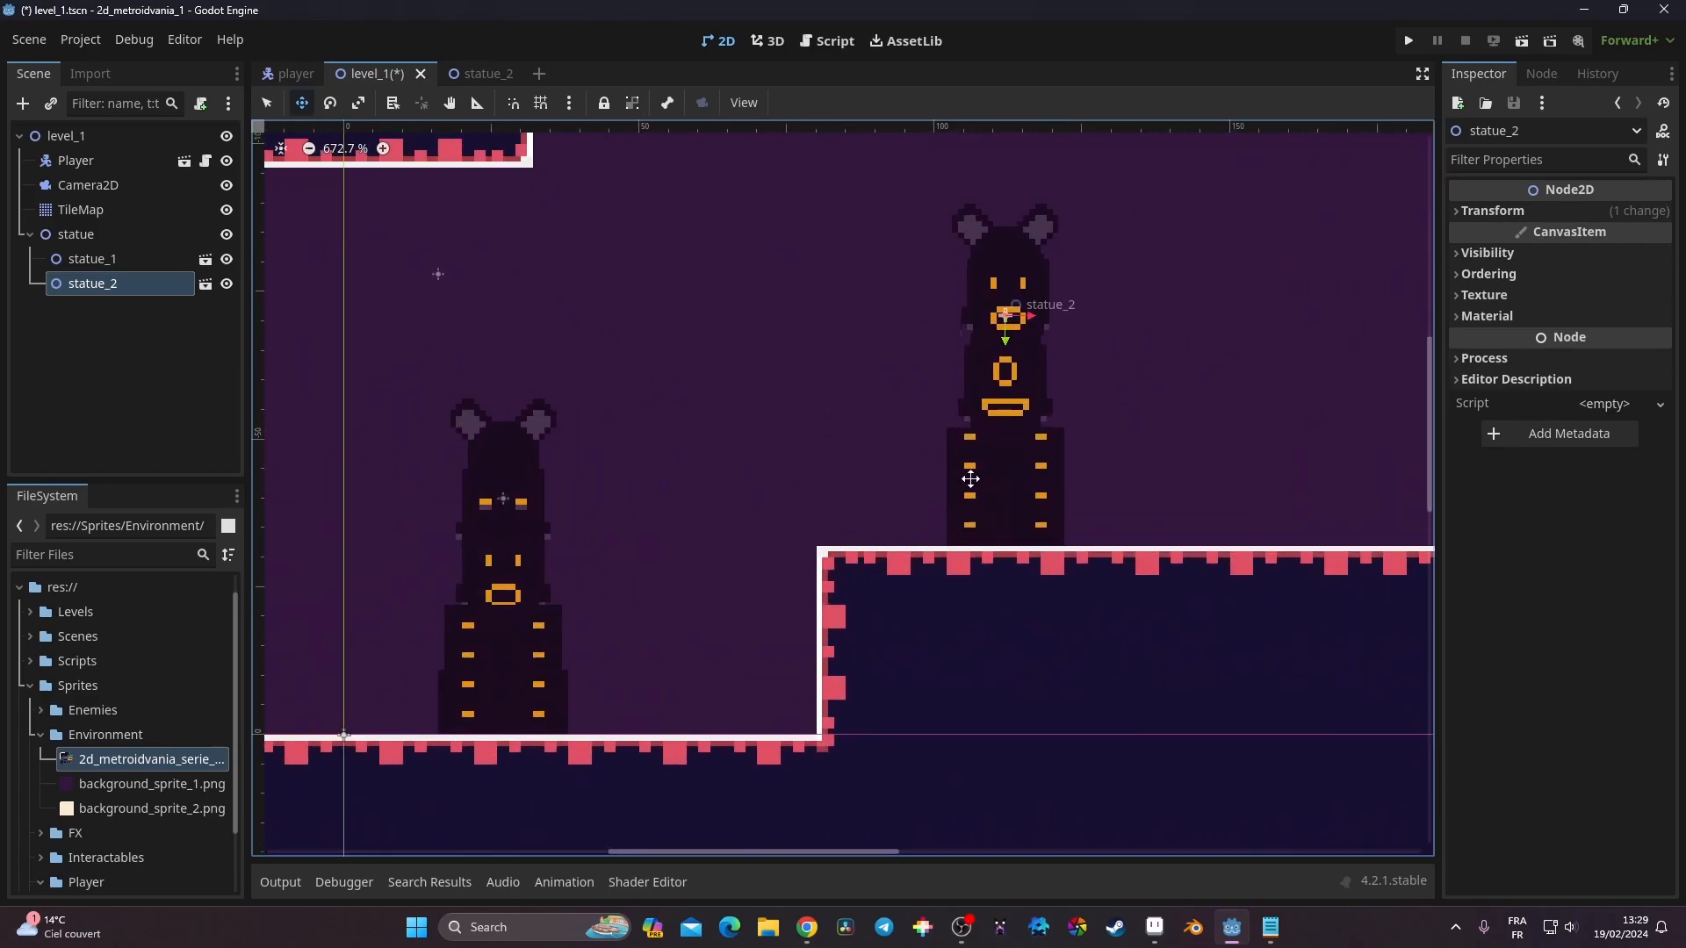
# Run the project and move the player past both statues to check how they are layered, and end the test run
pyautogui.click(1409, 40)
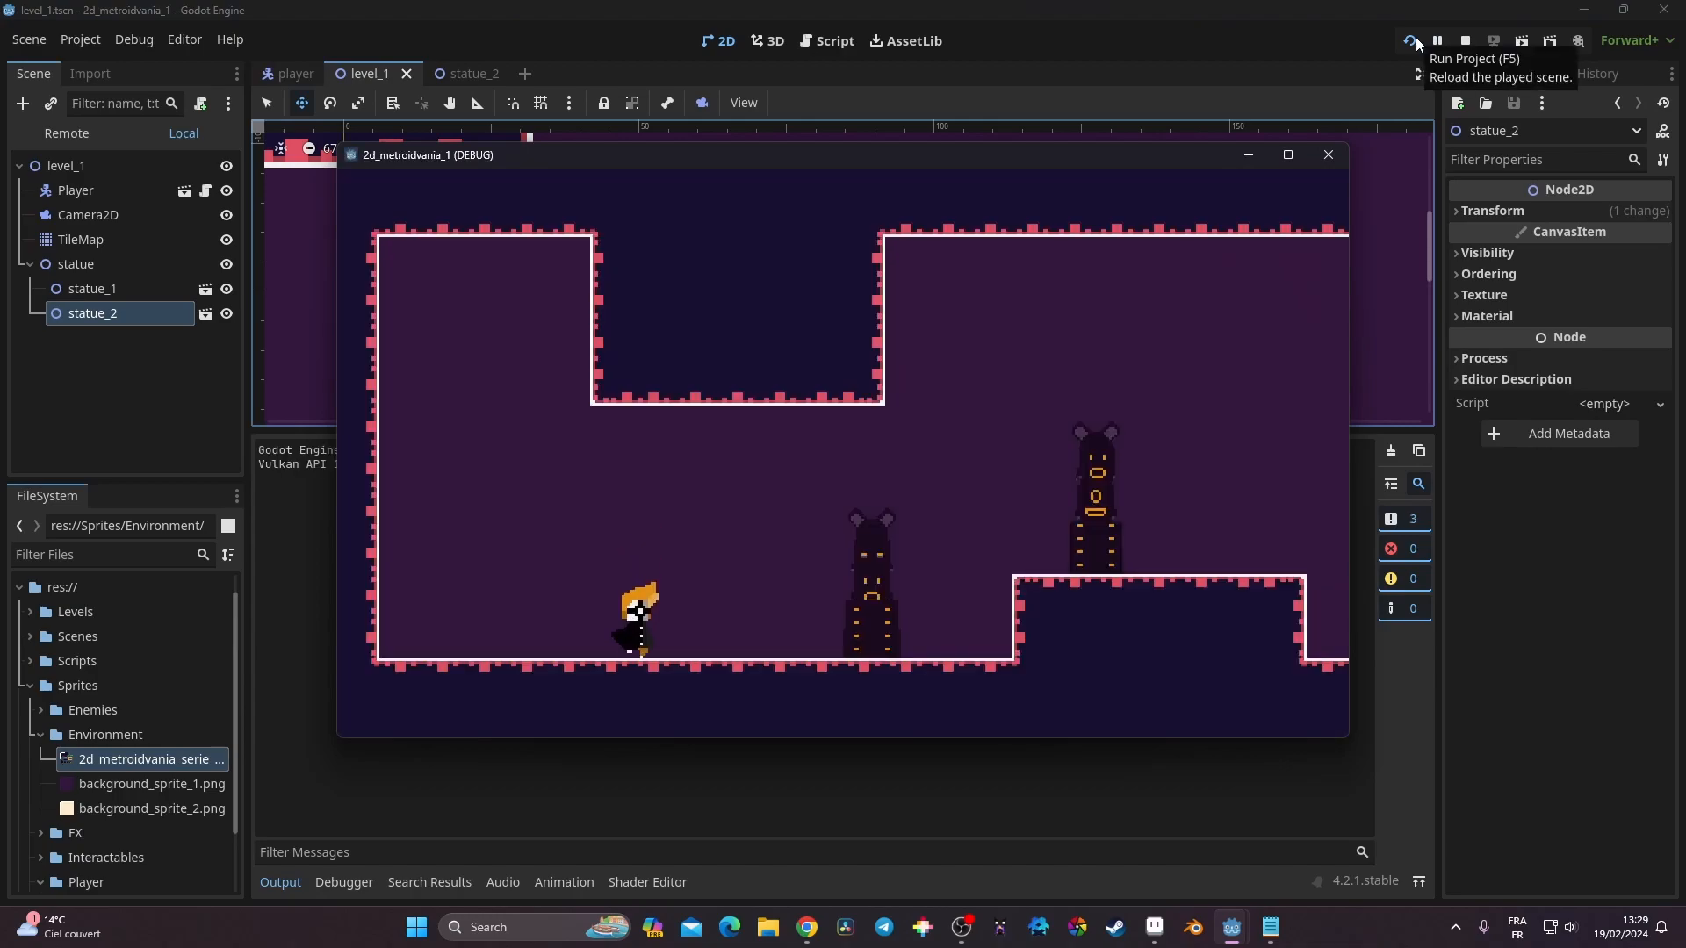
pyautogui.press('Left')
pyautogui.press('Right')
pyautogui.press('space')
pyautogui.press('Left')
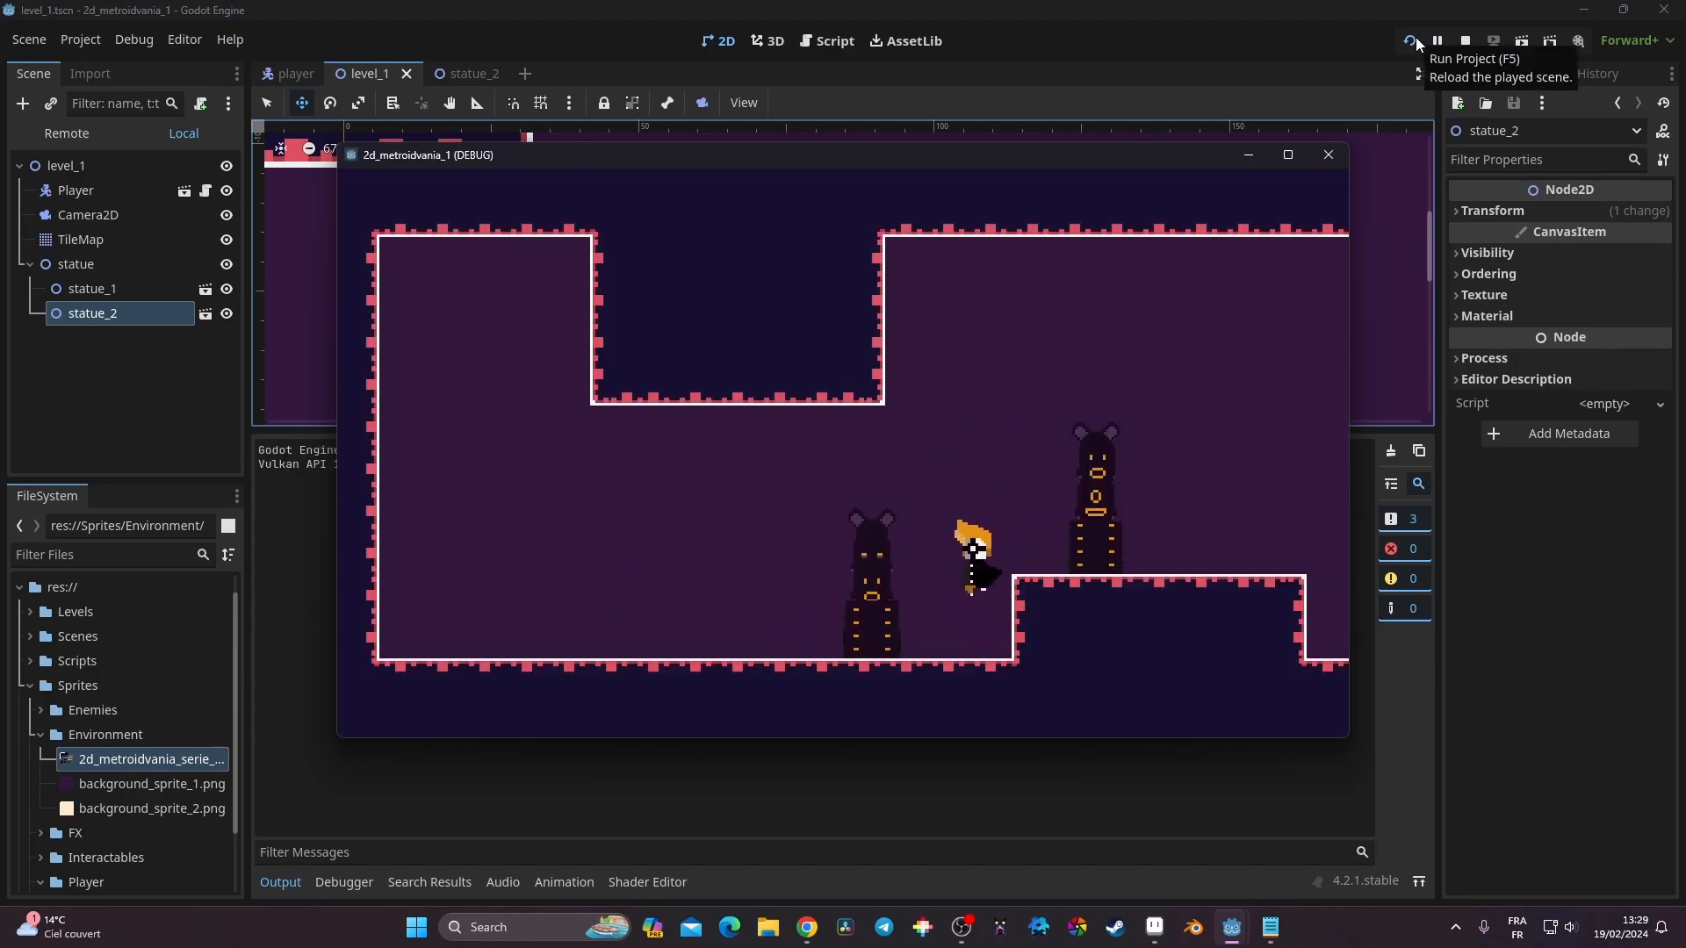
pyautogui.click(1326, 156)
# Open the statue_1 scene, set its root node's Z index to -1 and save the scene
pyautogui.click(112, 258)
pyautogui.click(205, 260)
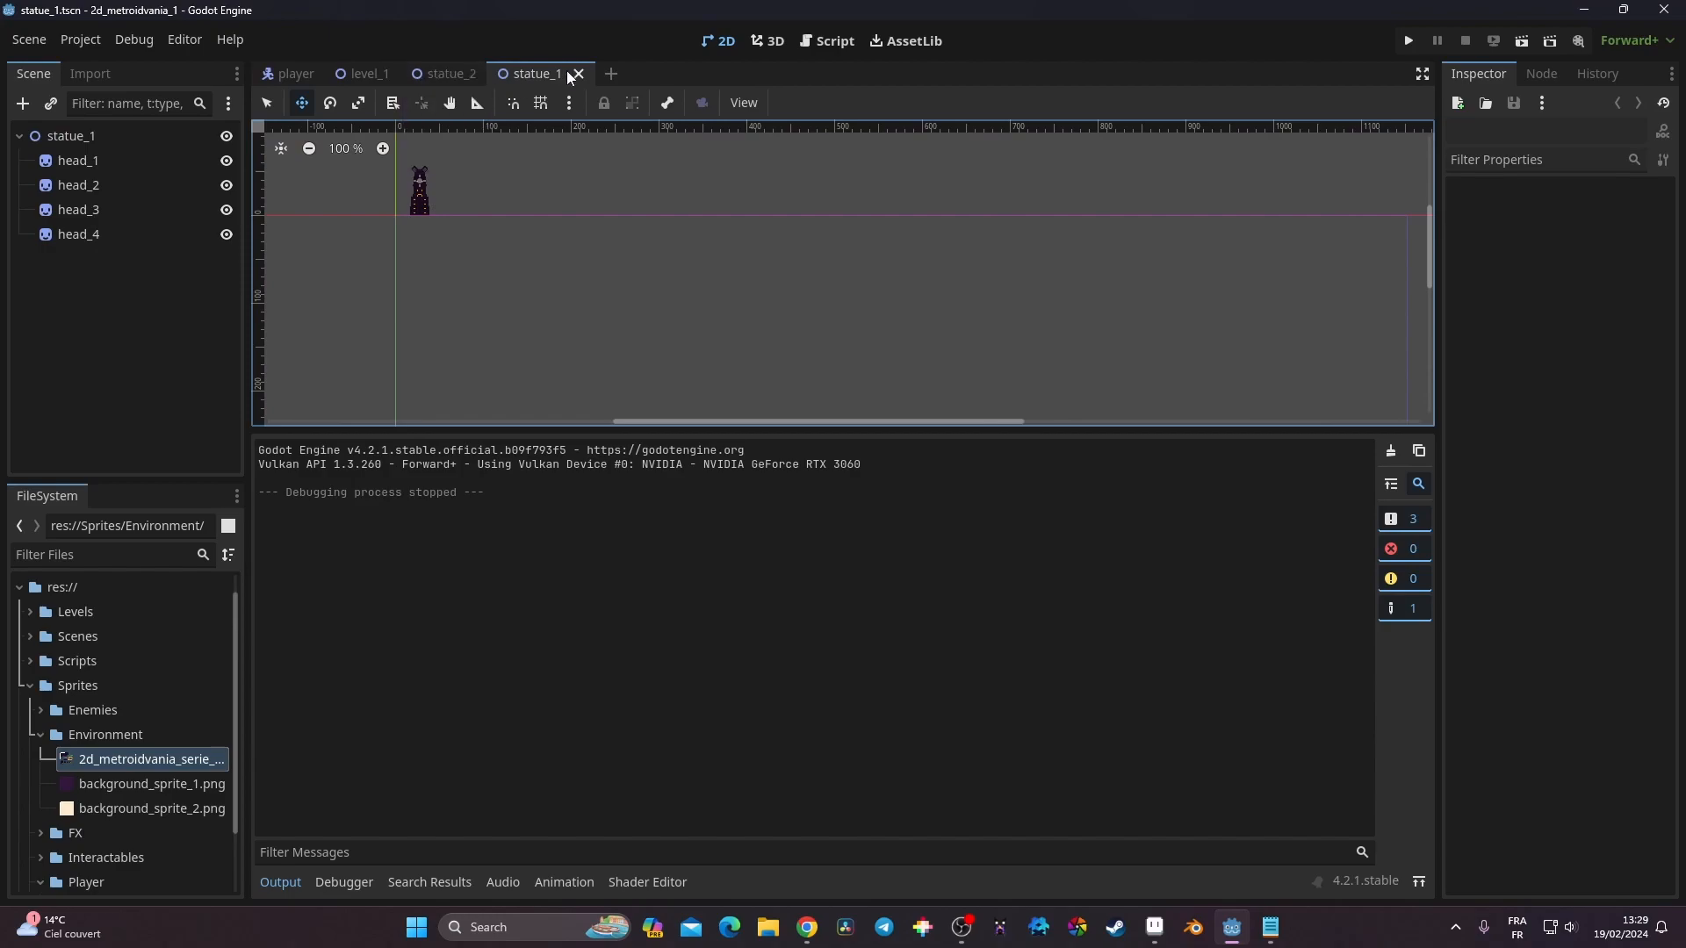
pyautogui.click(123, 133)
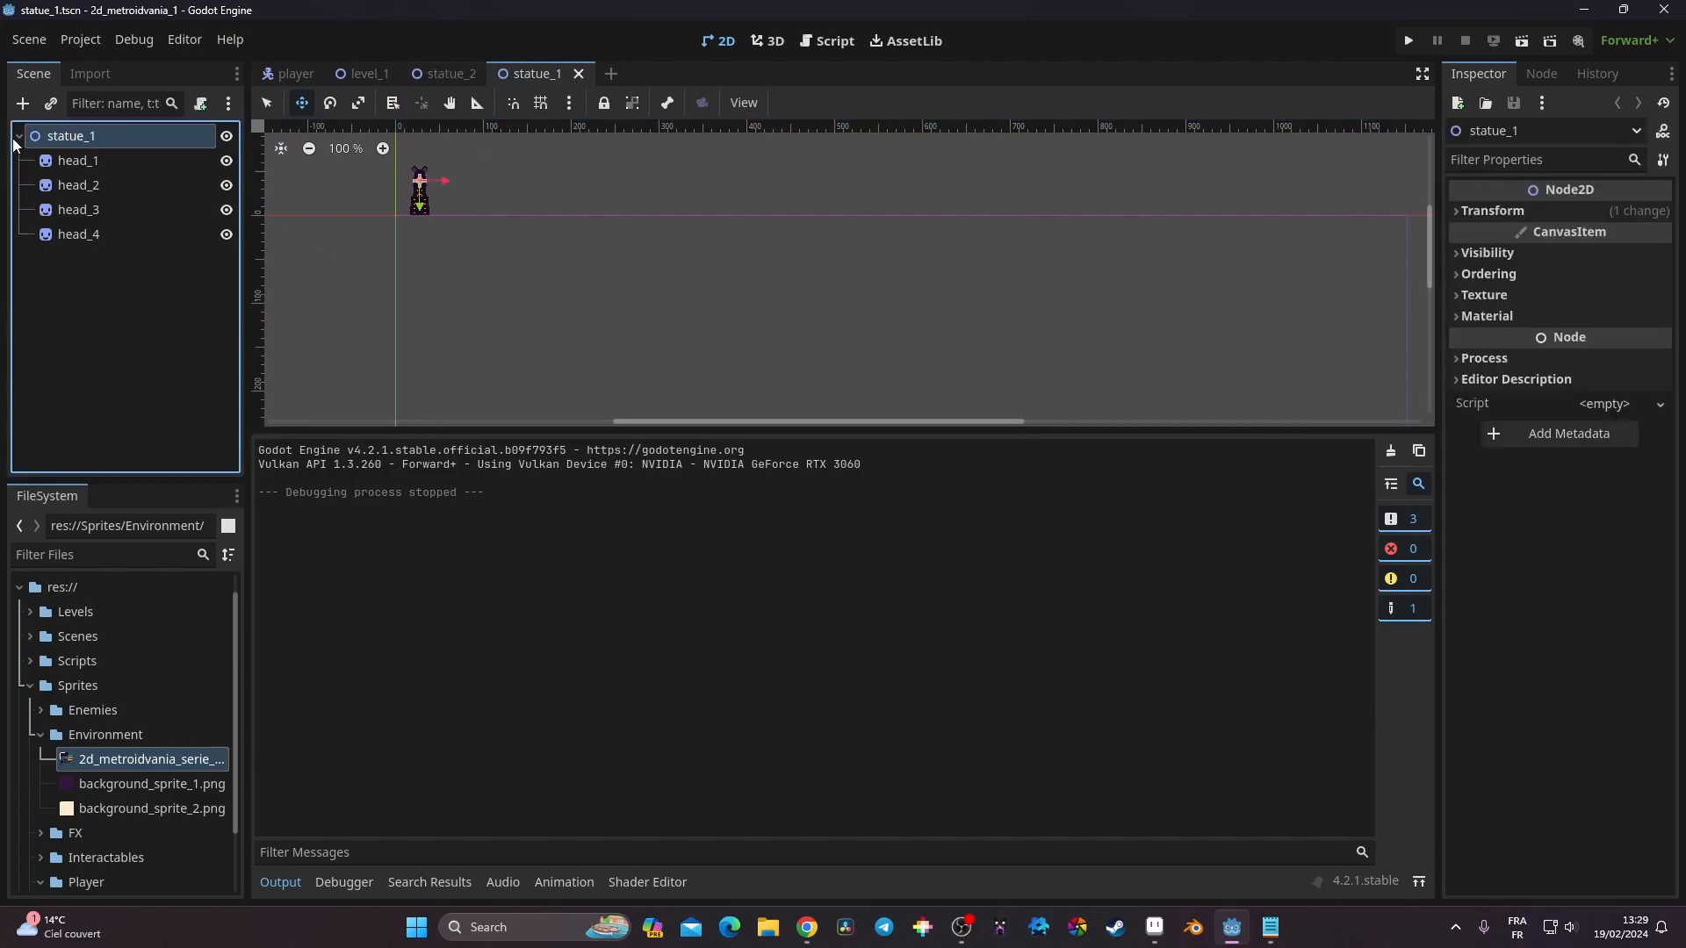
pyautogui.click(1491, 274)
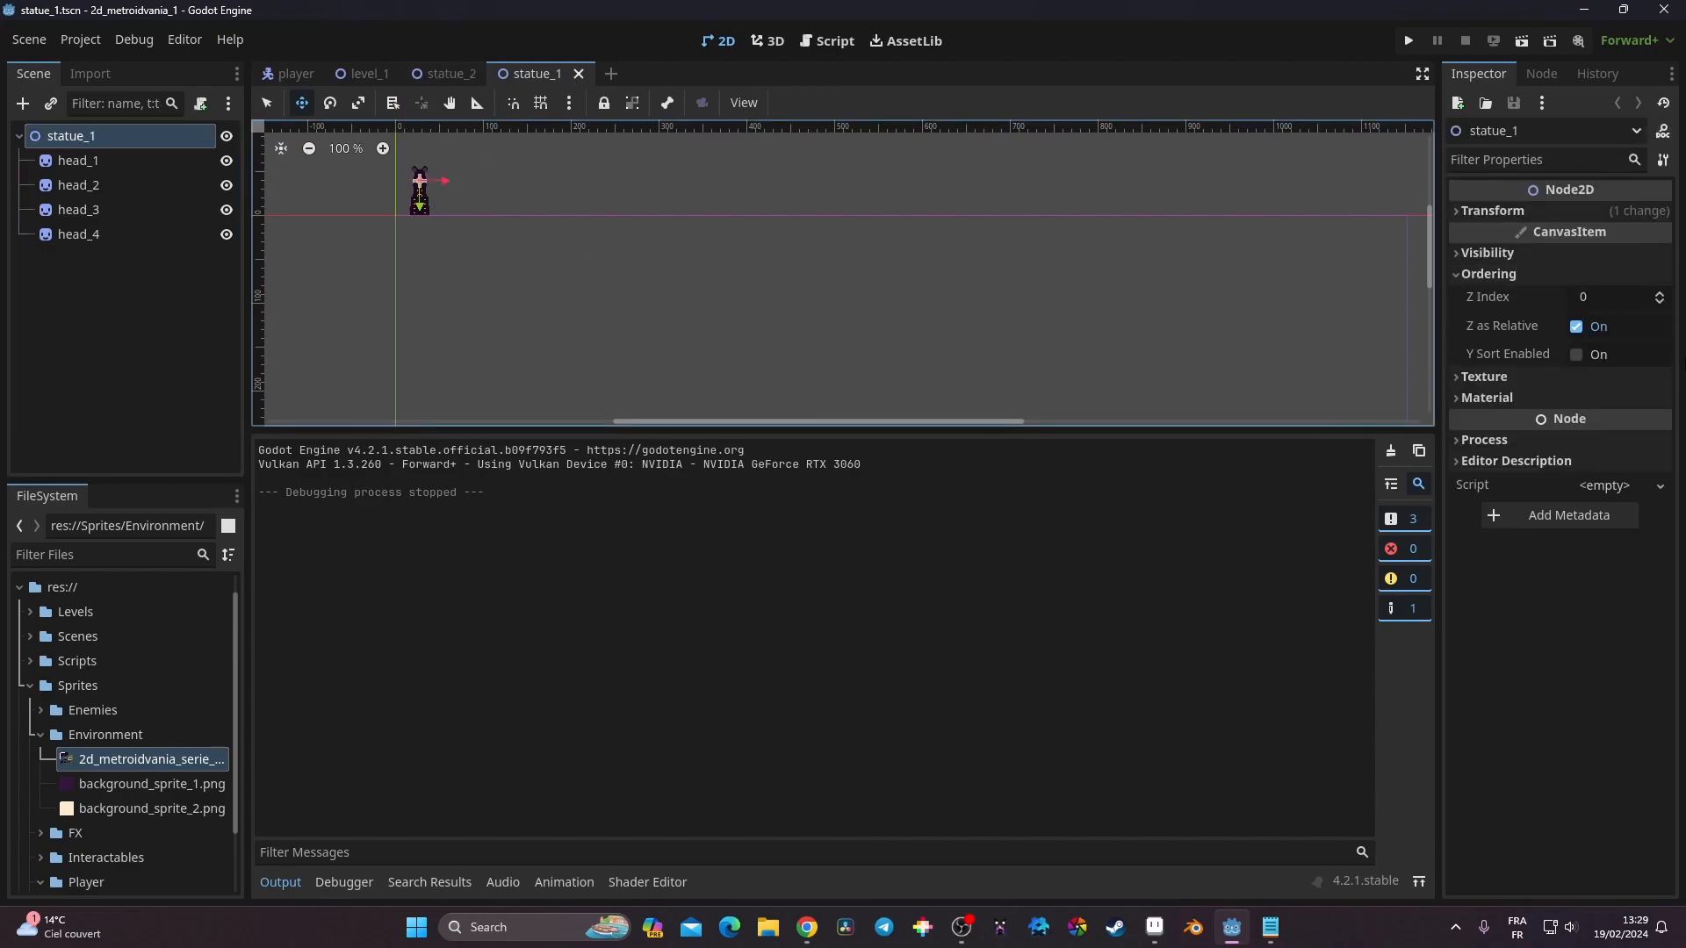
pyautogui.click(1662, 304)
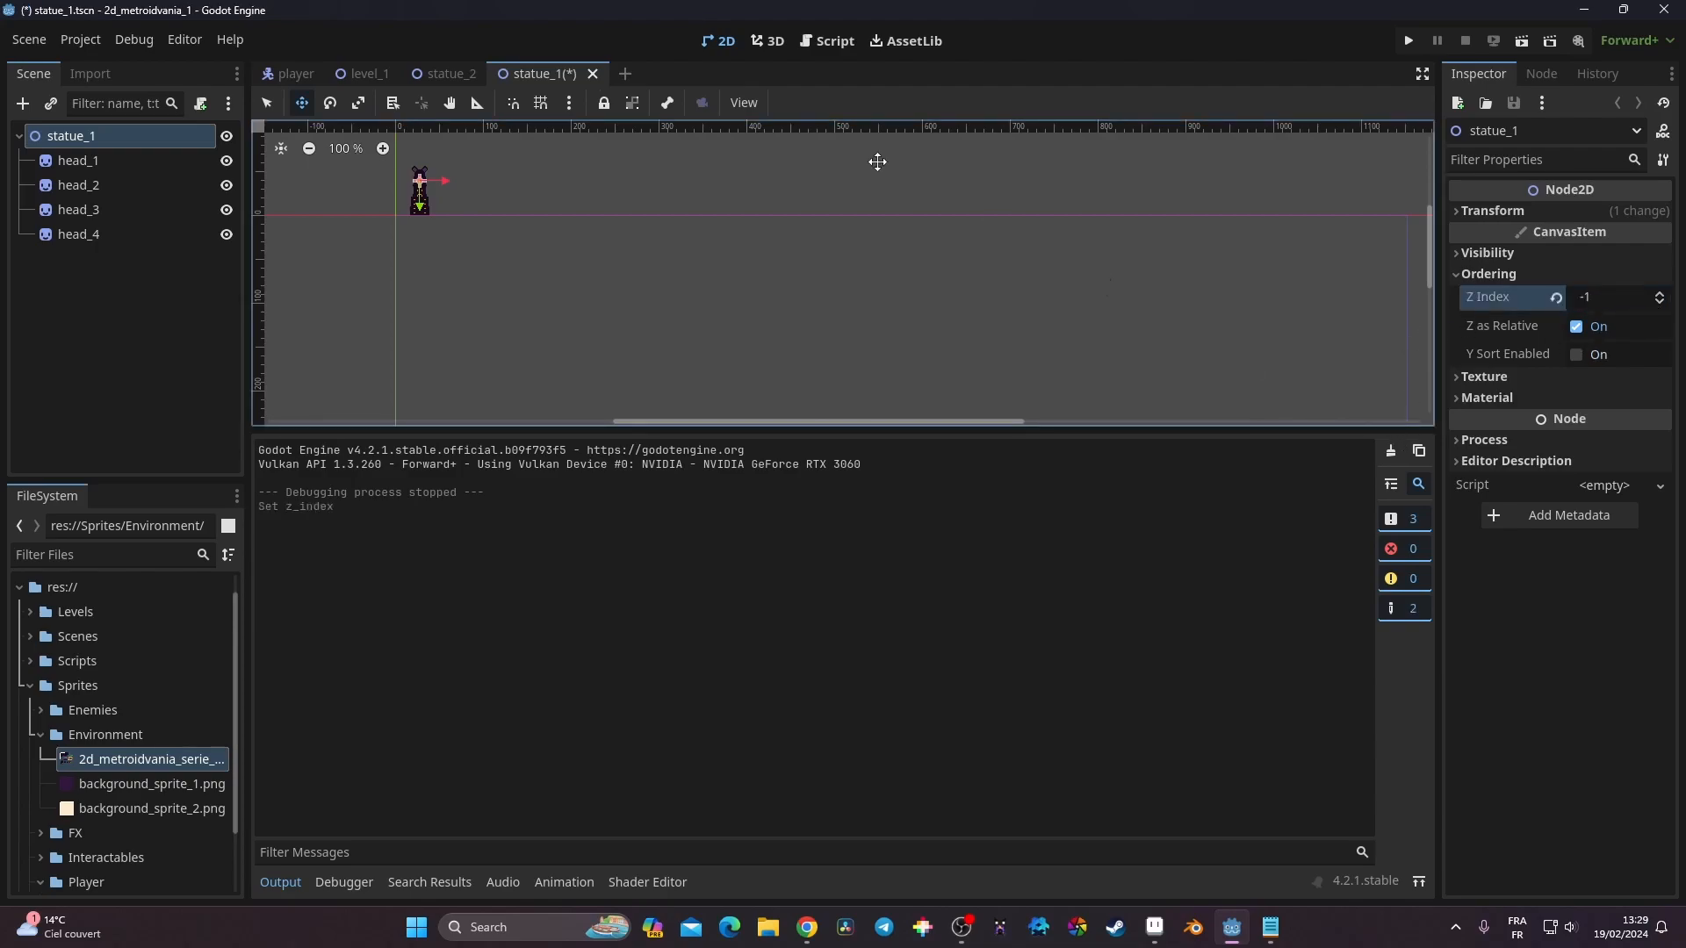
pyautogui.hotkey('ctrl', 's')
# Set the Z index of the statue_2 scene's root node to -1 and save the scene
pyautogui.click(442, 72)
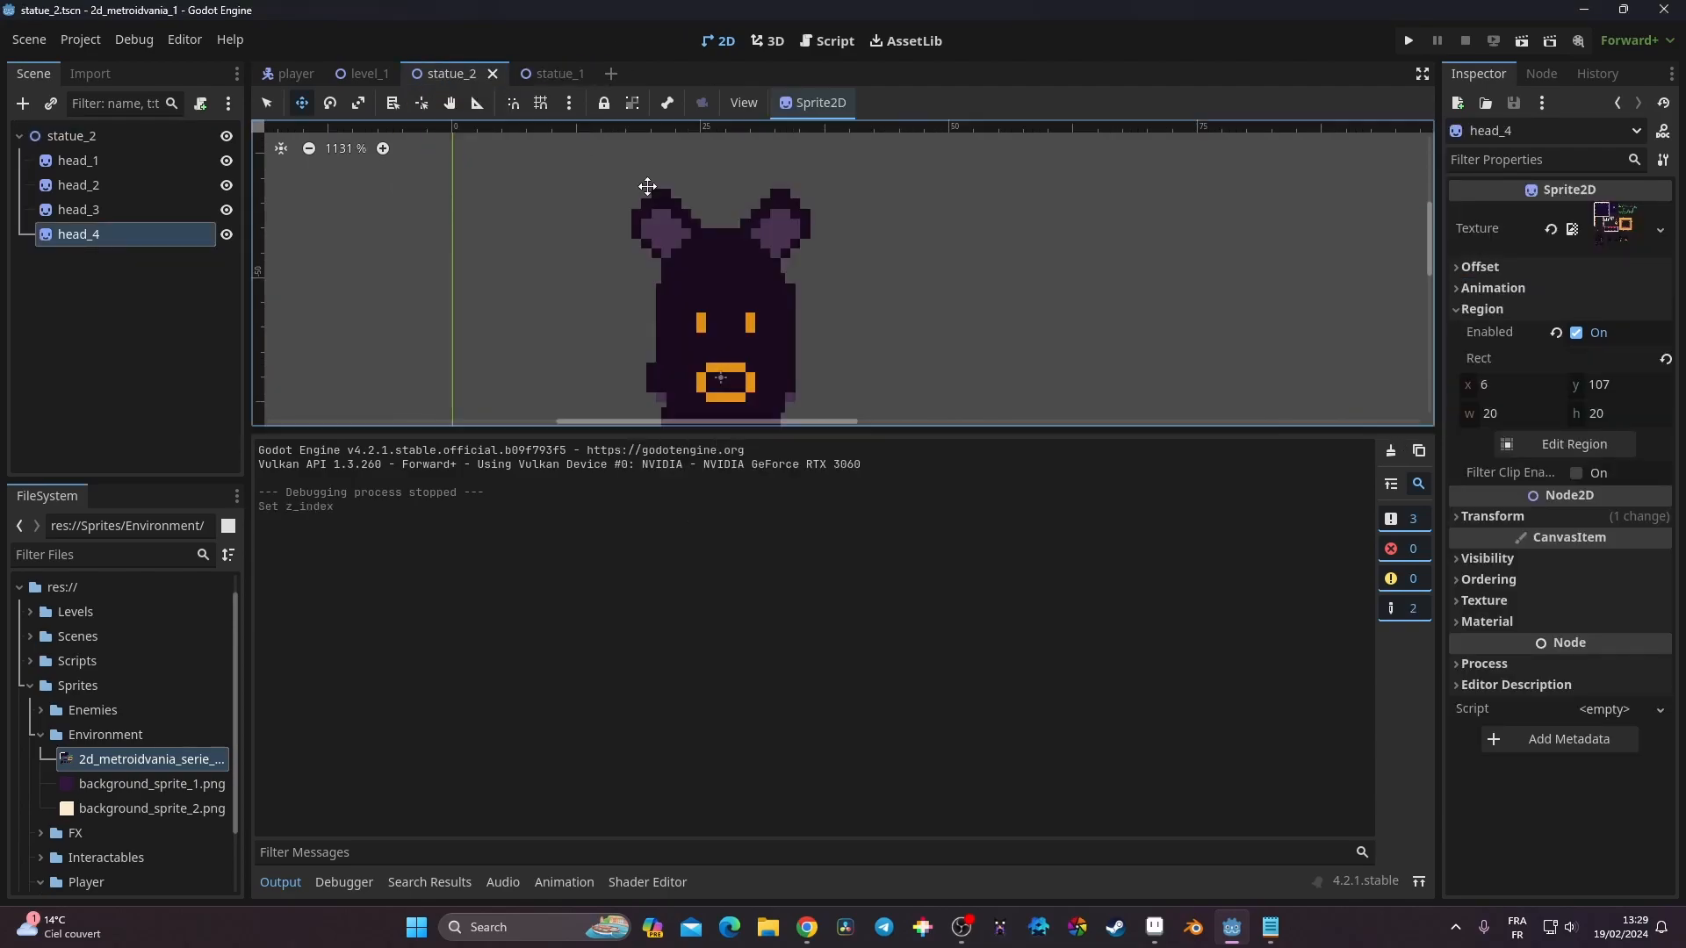
pyautogui.click(97, 139)
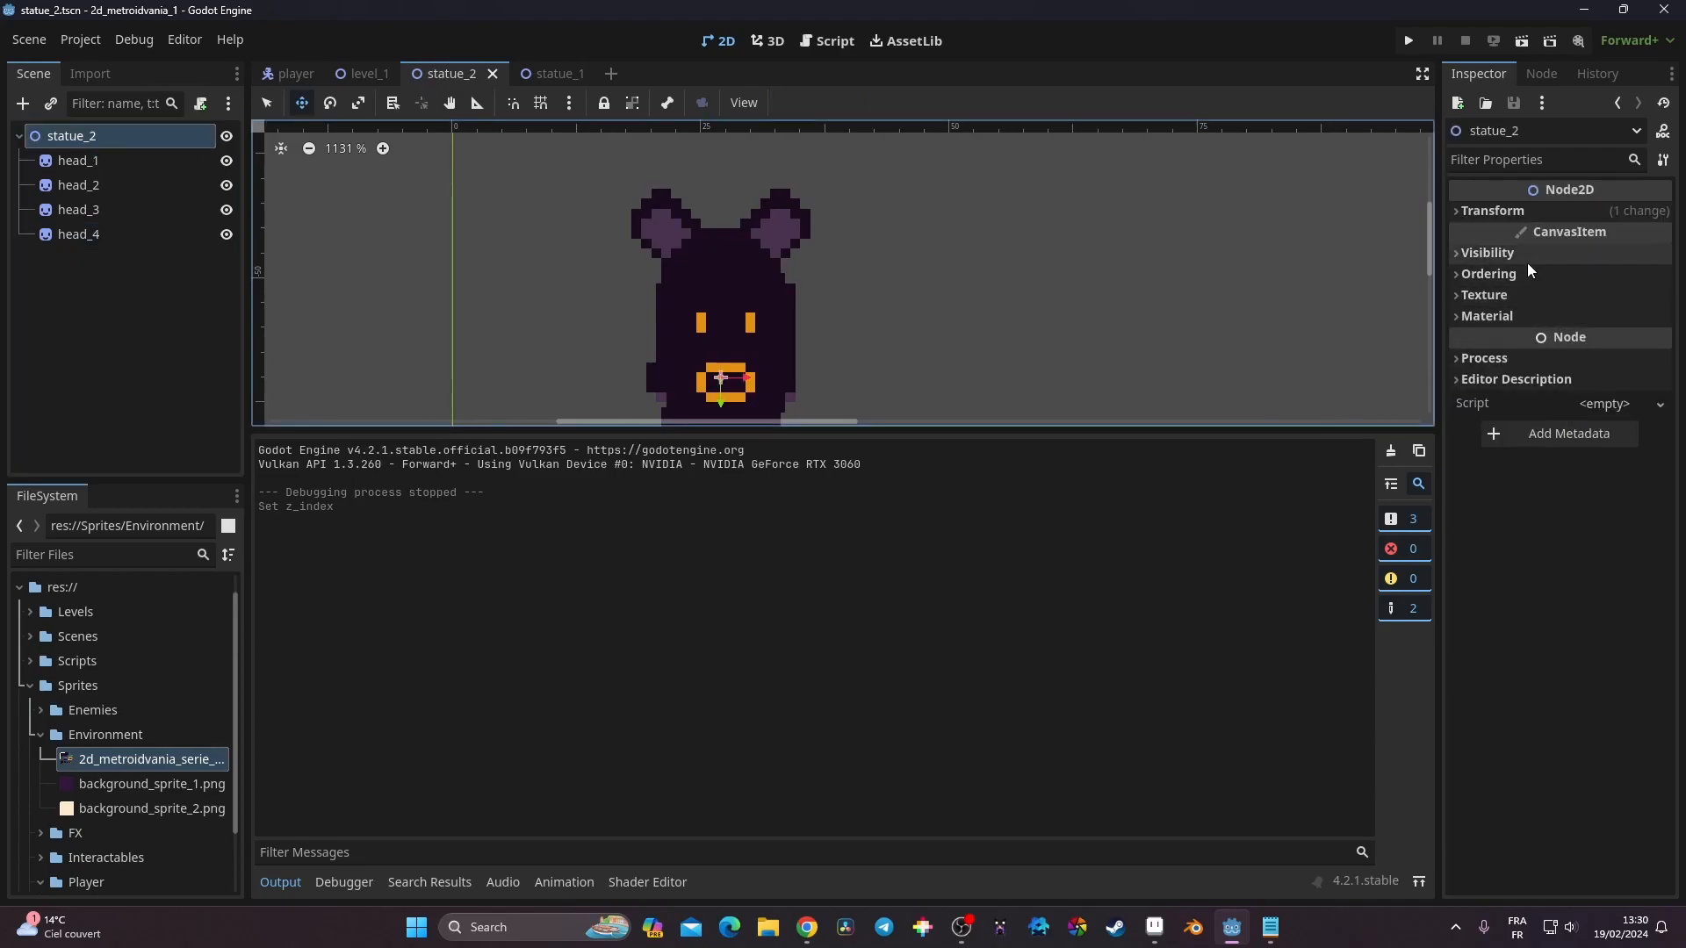
pyautogui.click(1495, 277)
pyautogui.click(1660, 296)
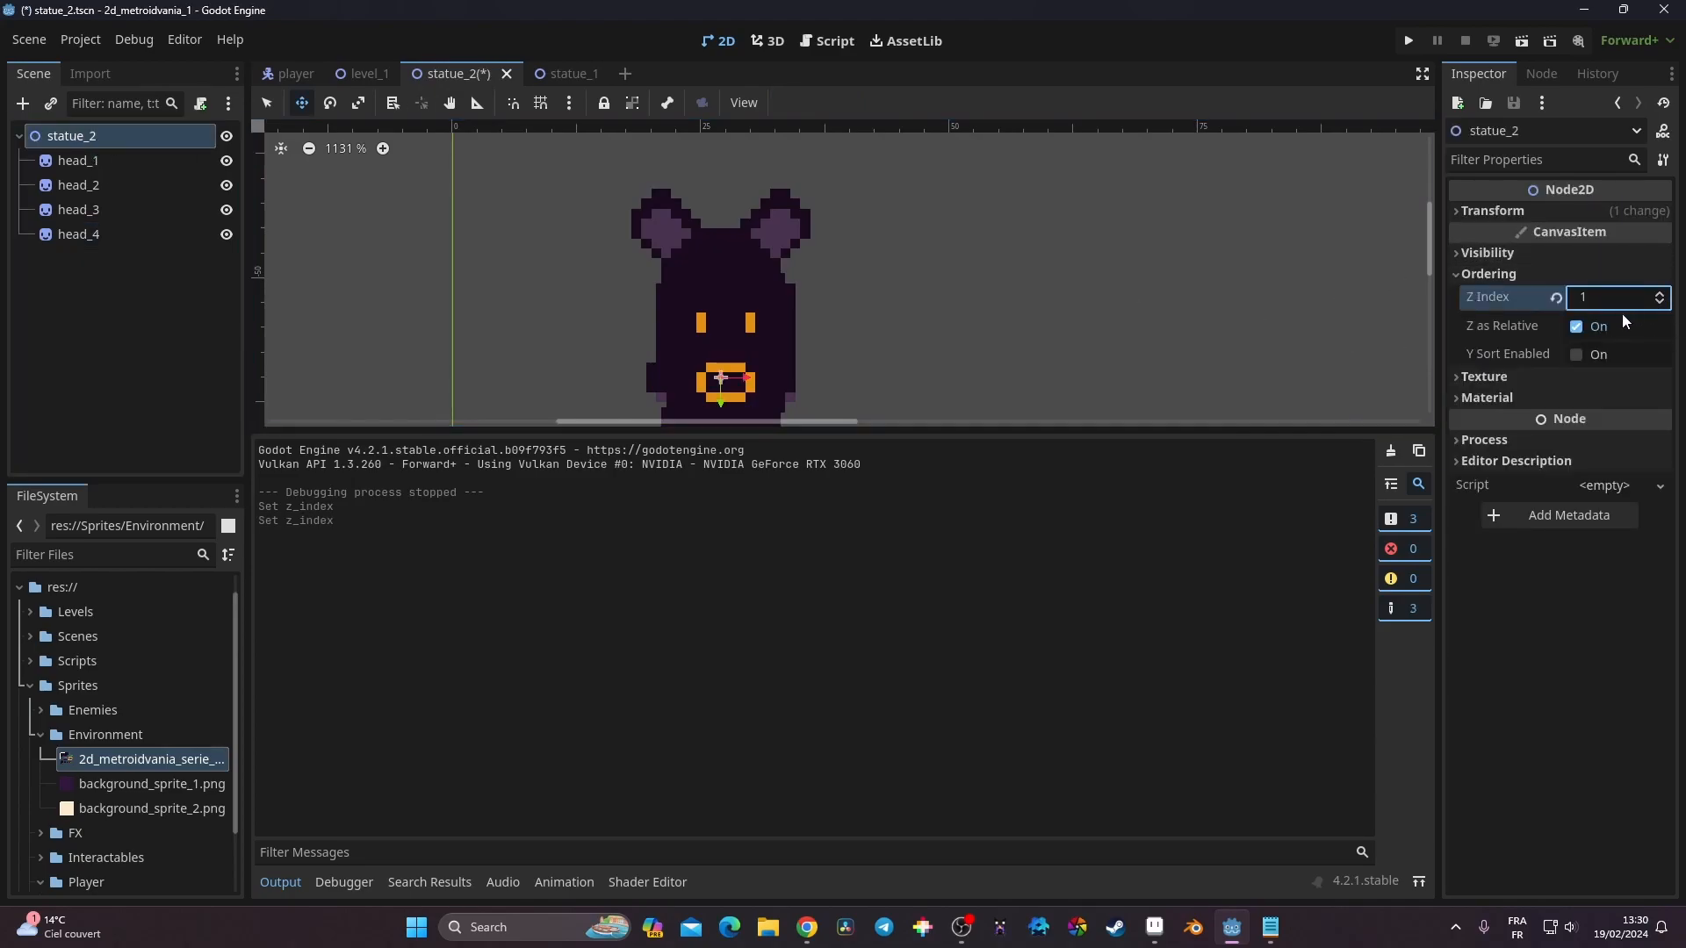
pyautogui.doubleClick(1658, 305)
pyautogui.hotkey('ctrl', 's')
# Run the project again, walk and jump the player across the statues to check the draw order, and close the game
pyautogui.click(1408, 42)
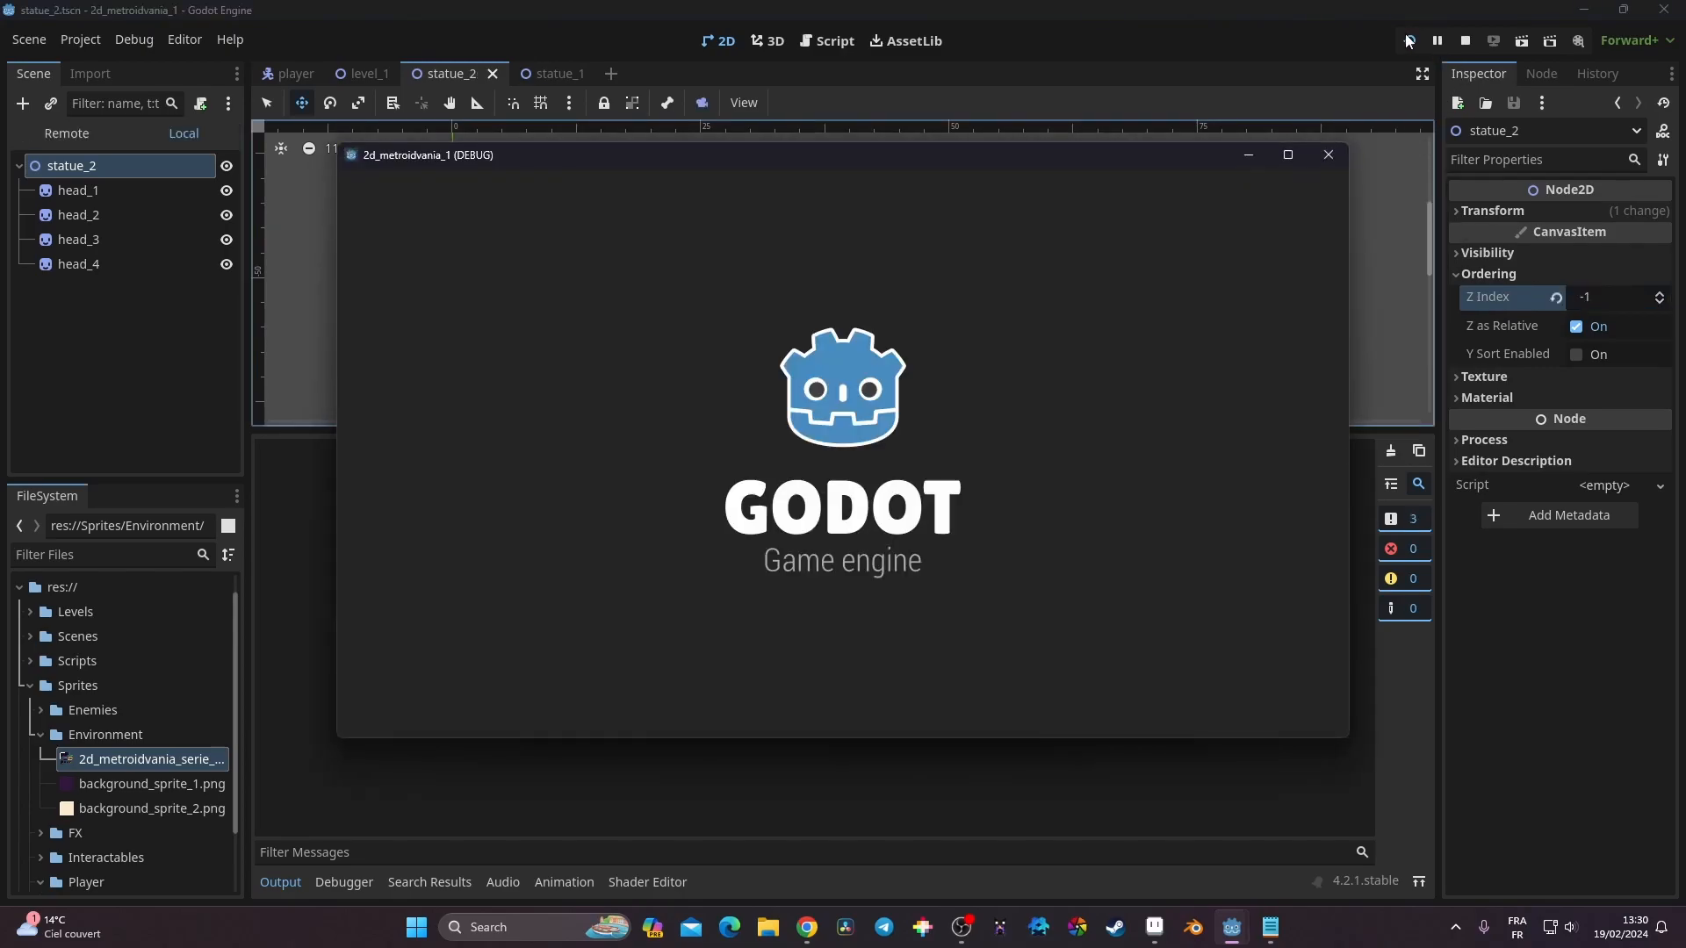
pyautogui.press('Right')
pyautogui.press('Left')
pyautogui.press('Right')
pyautogui.press('space')
pyautogui.press('Left')
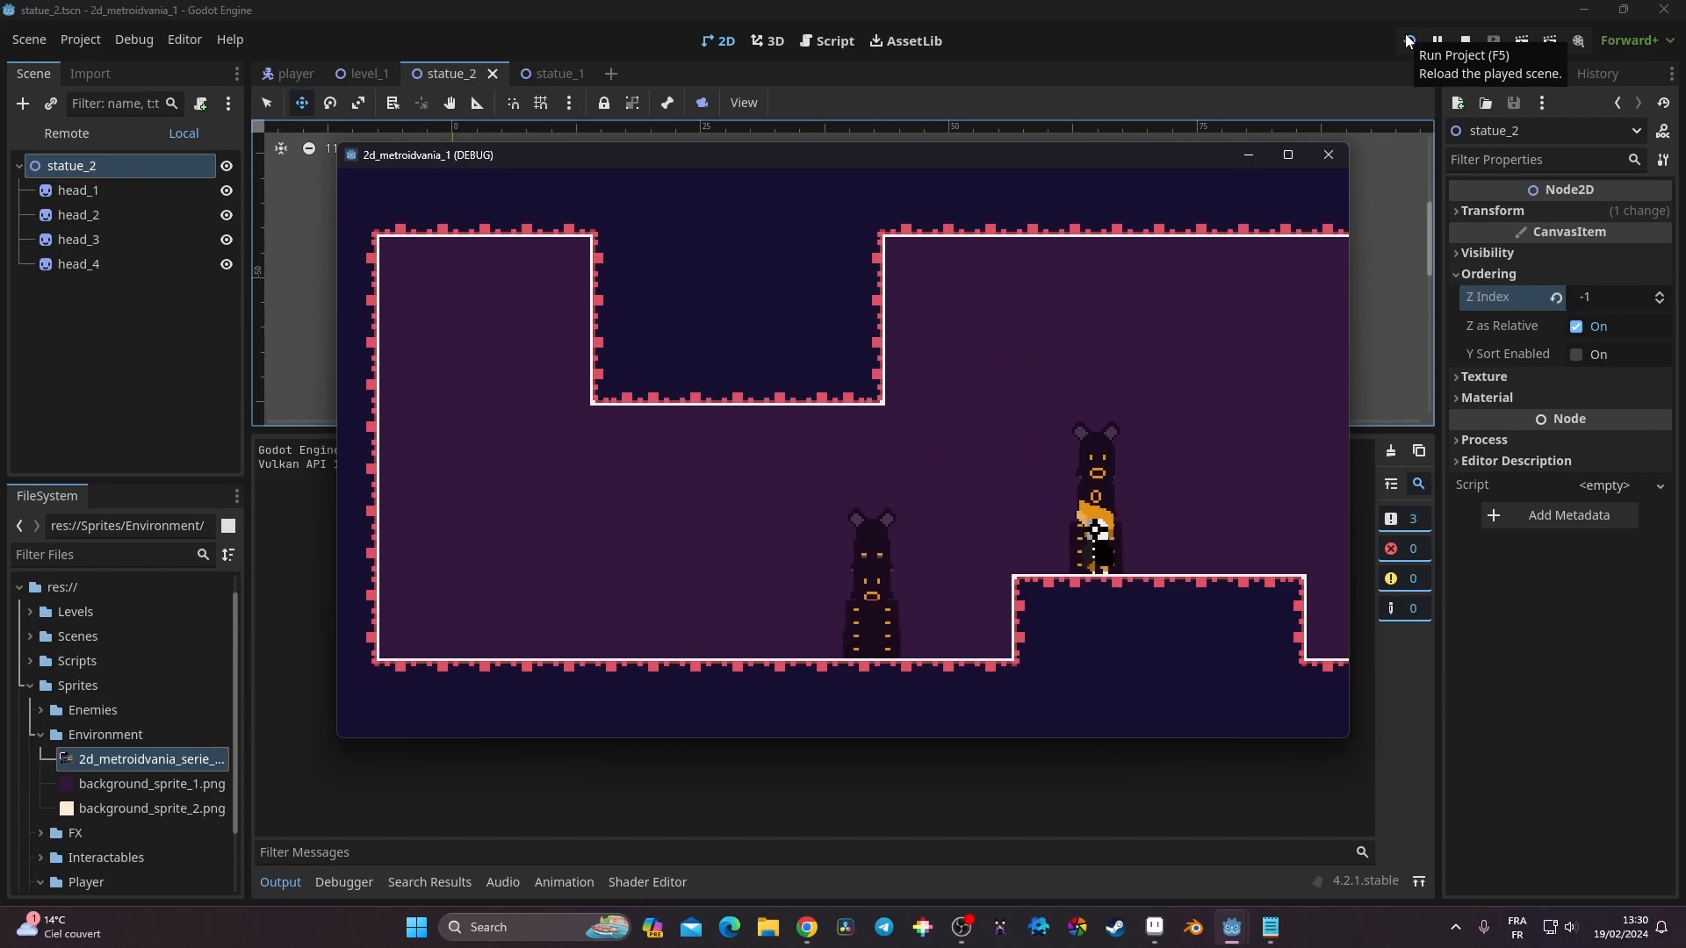
pyautogui.click(1328, 157)
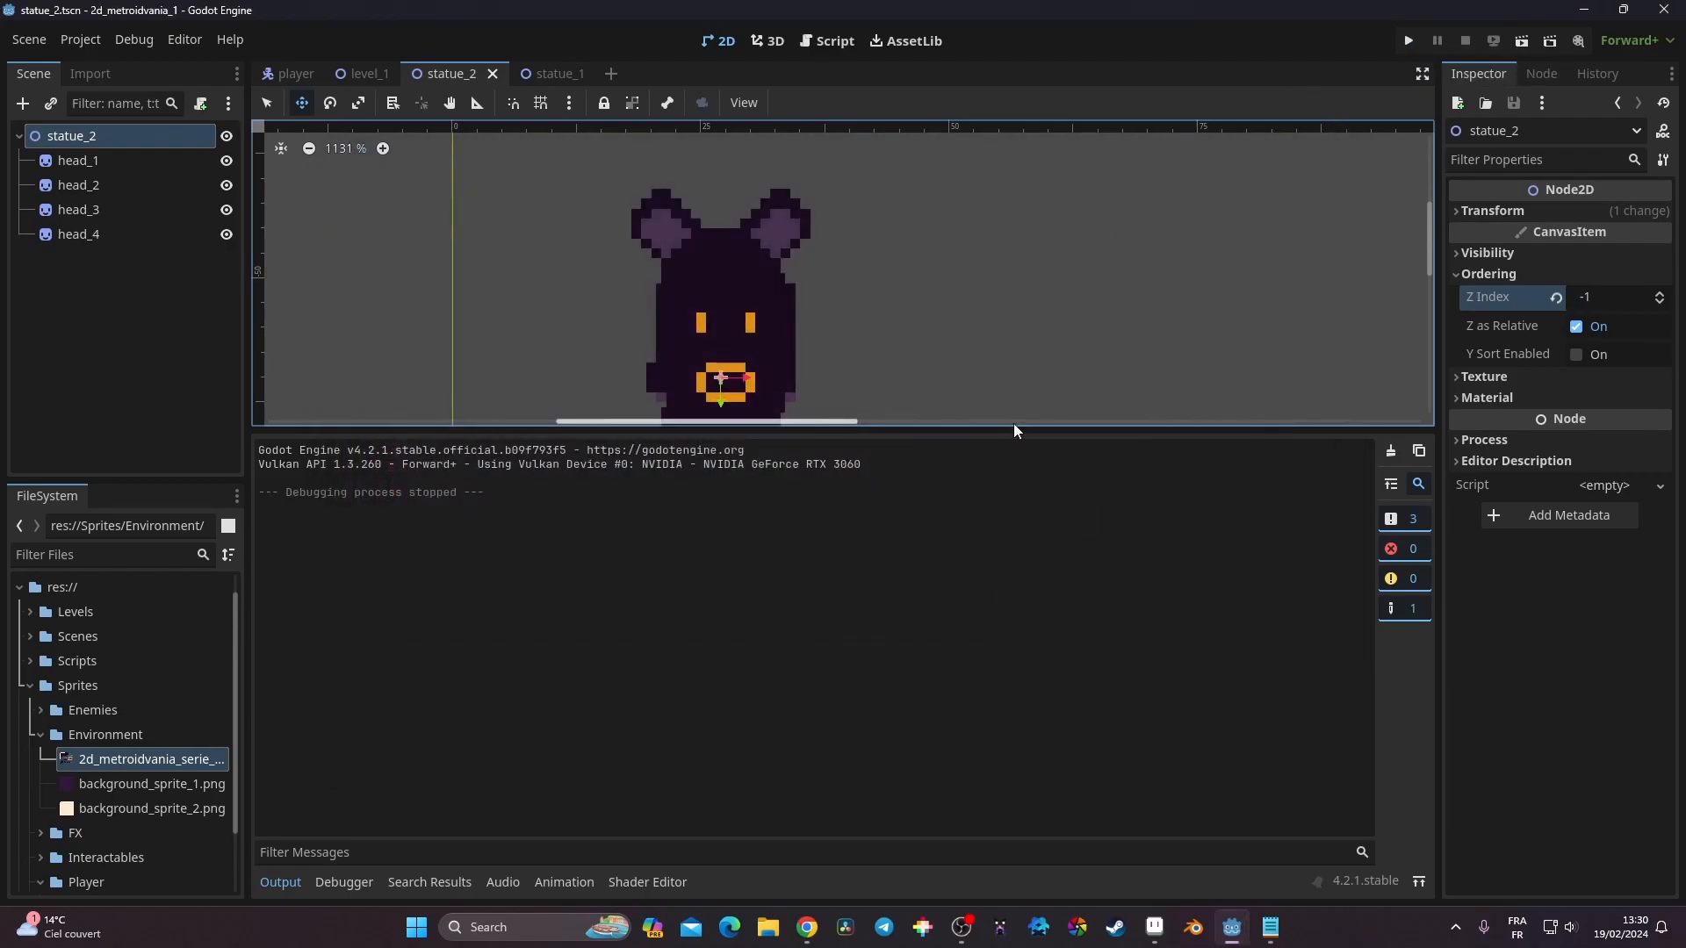
# In level_1, rename the TileMap's statue layer to grass and set that layer's Z index to 1
pyautogui.click(288, 74)
pyautogui.click(381, 74)
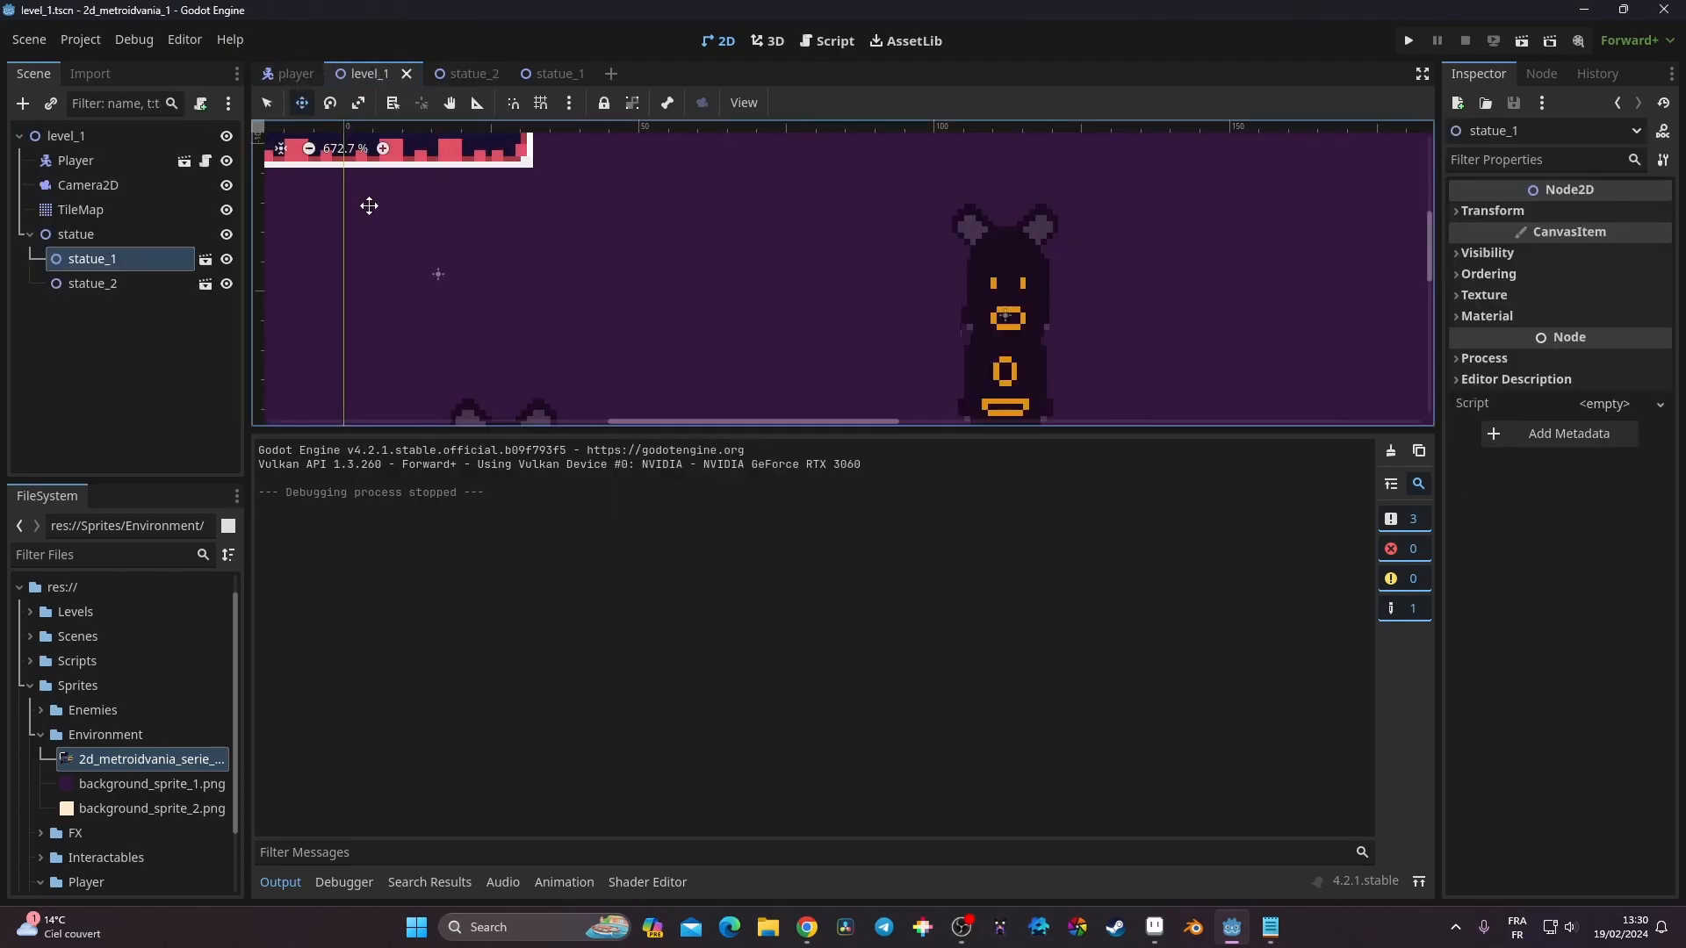
pyautogui.click(84, 209)
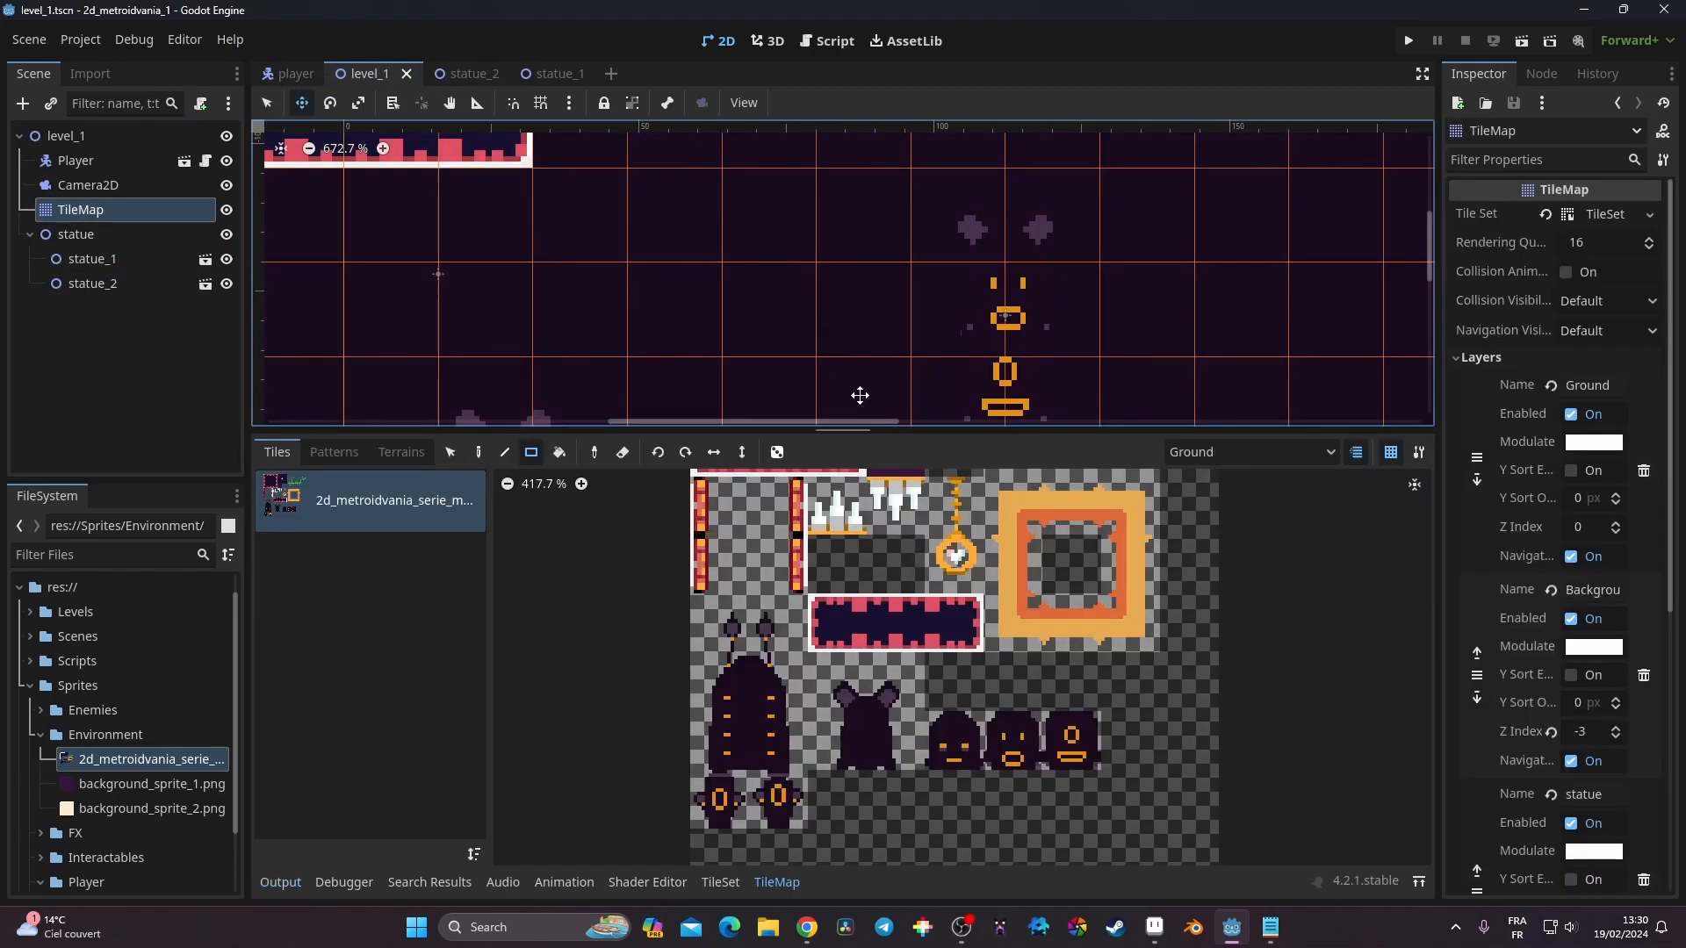
pyautogui.scroll(-5, 1531, 535)
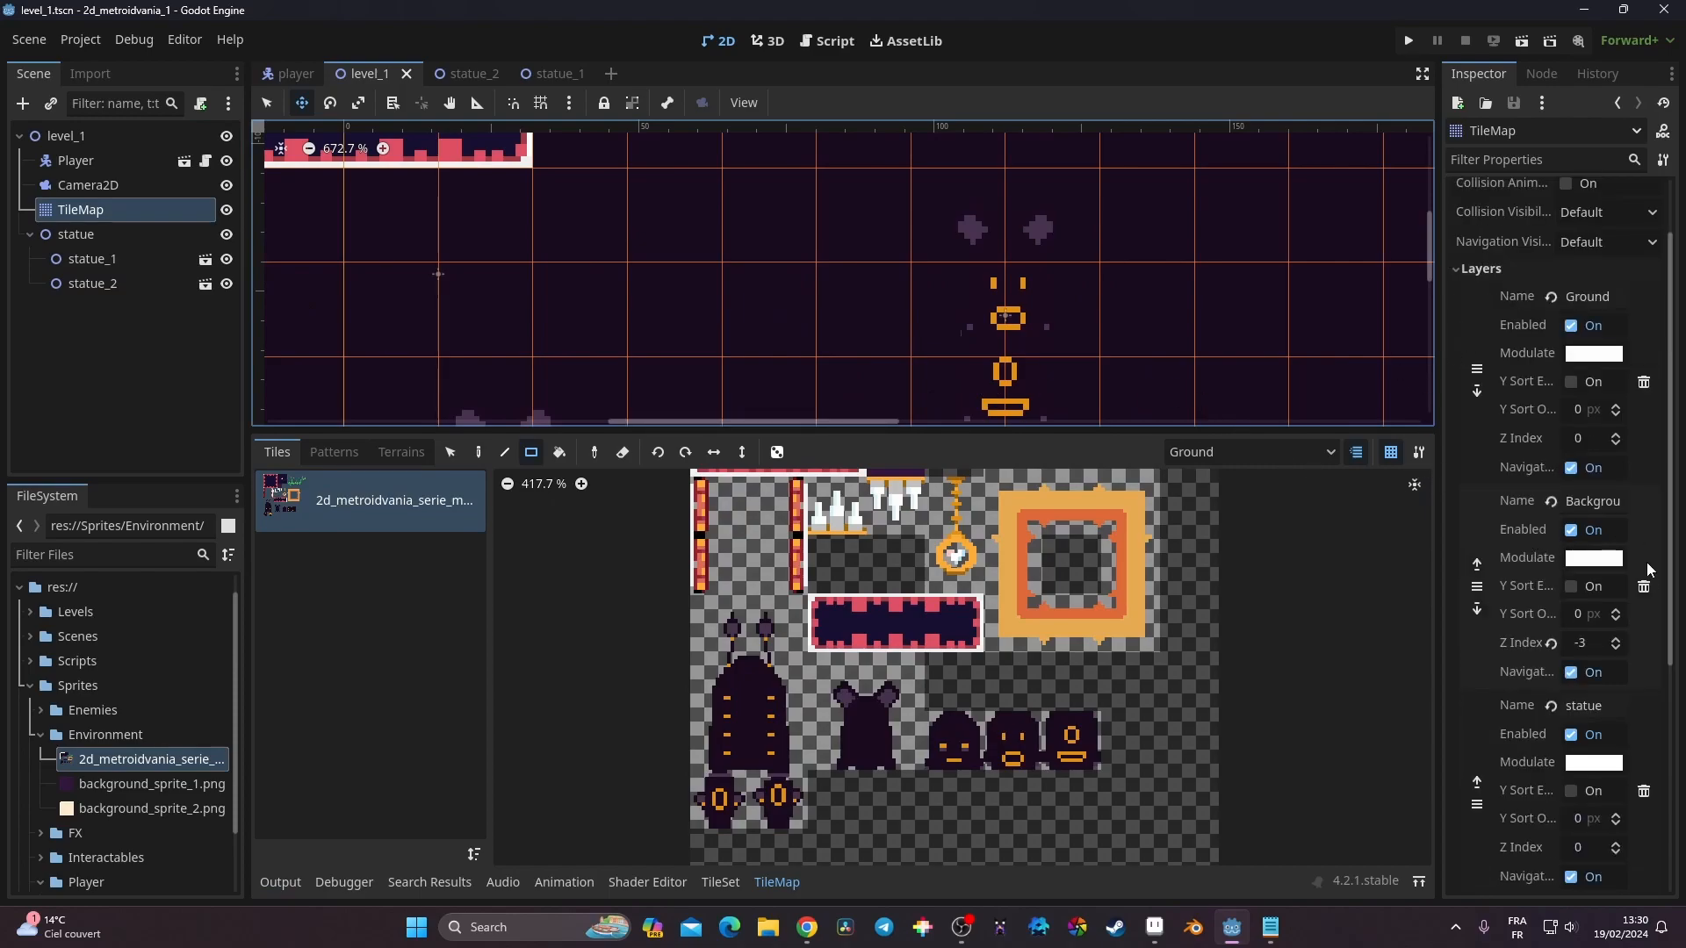
pyautogui.scroll(5, 1592, 559)
pyautogui.click(1488, 354)
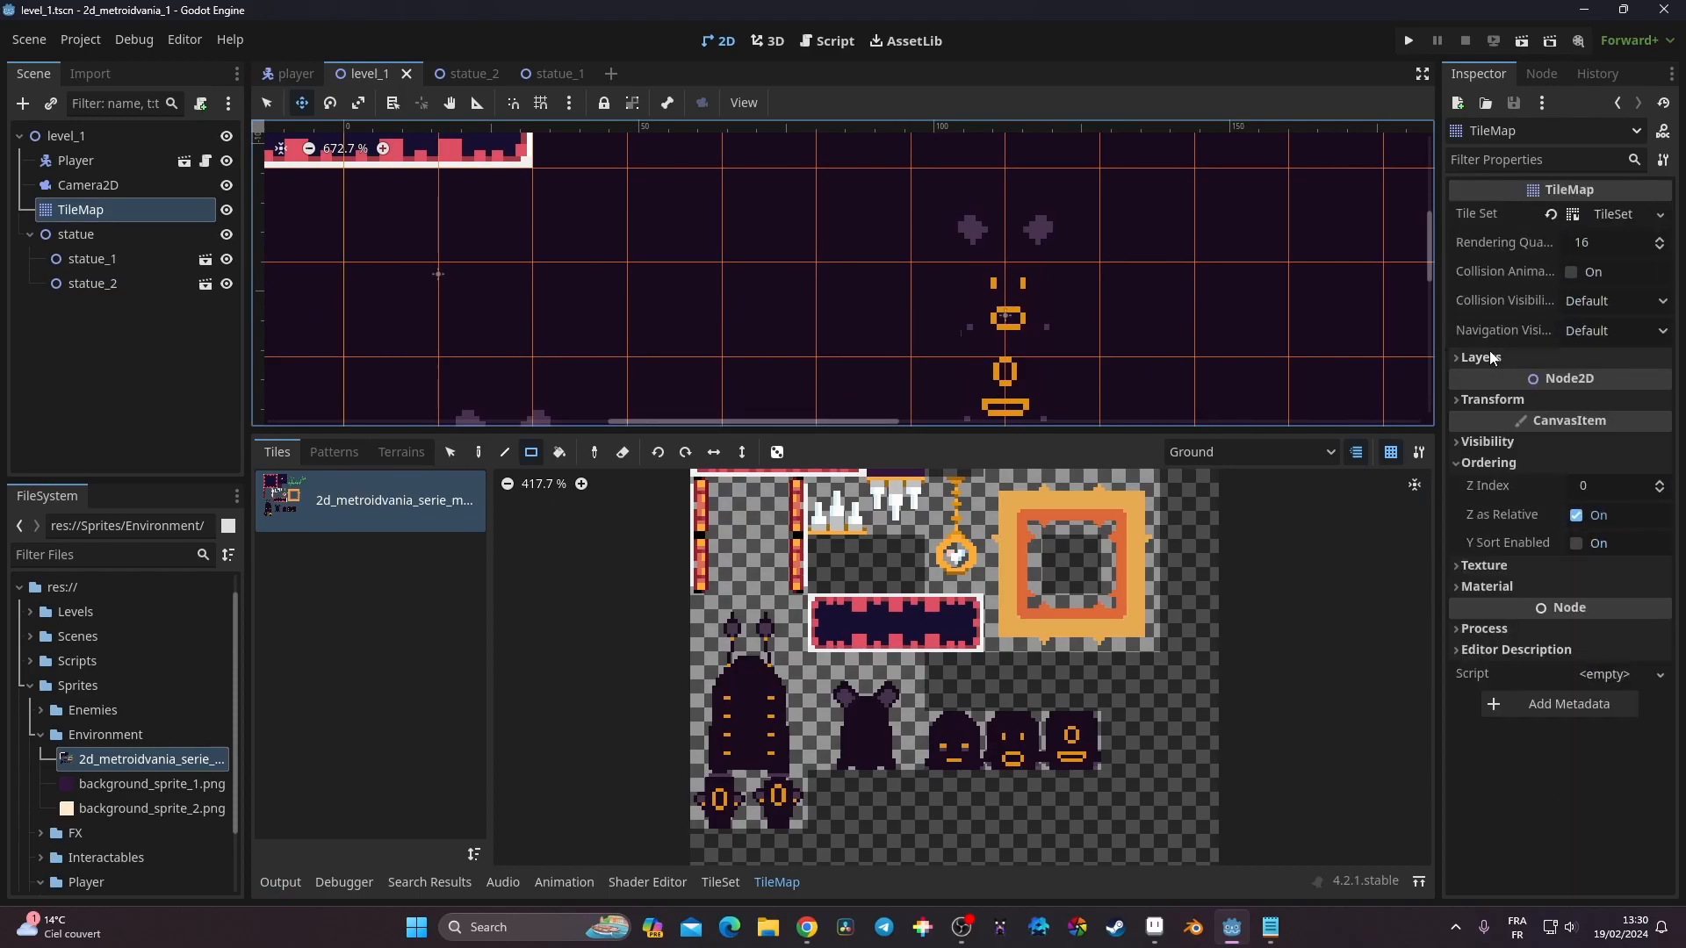
pyautogui.click(1483, 357)
pyautogui.scroll(-5, 1524, 640)
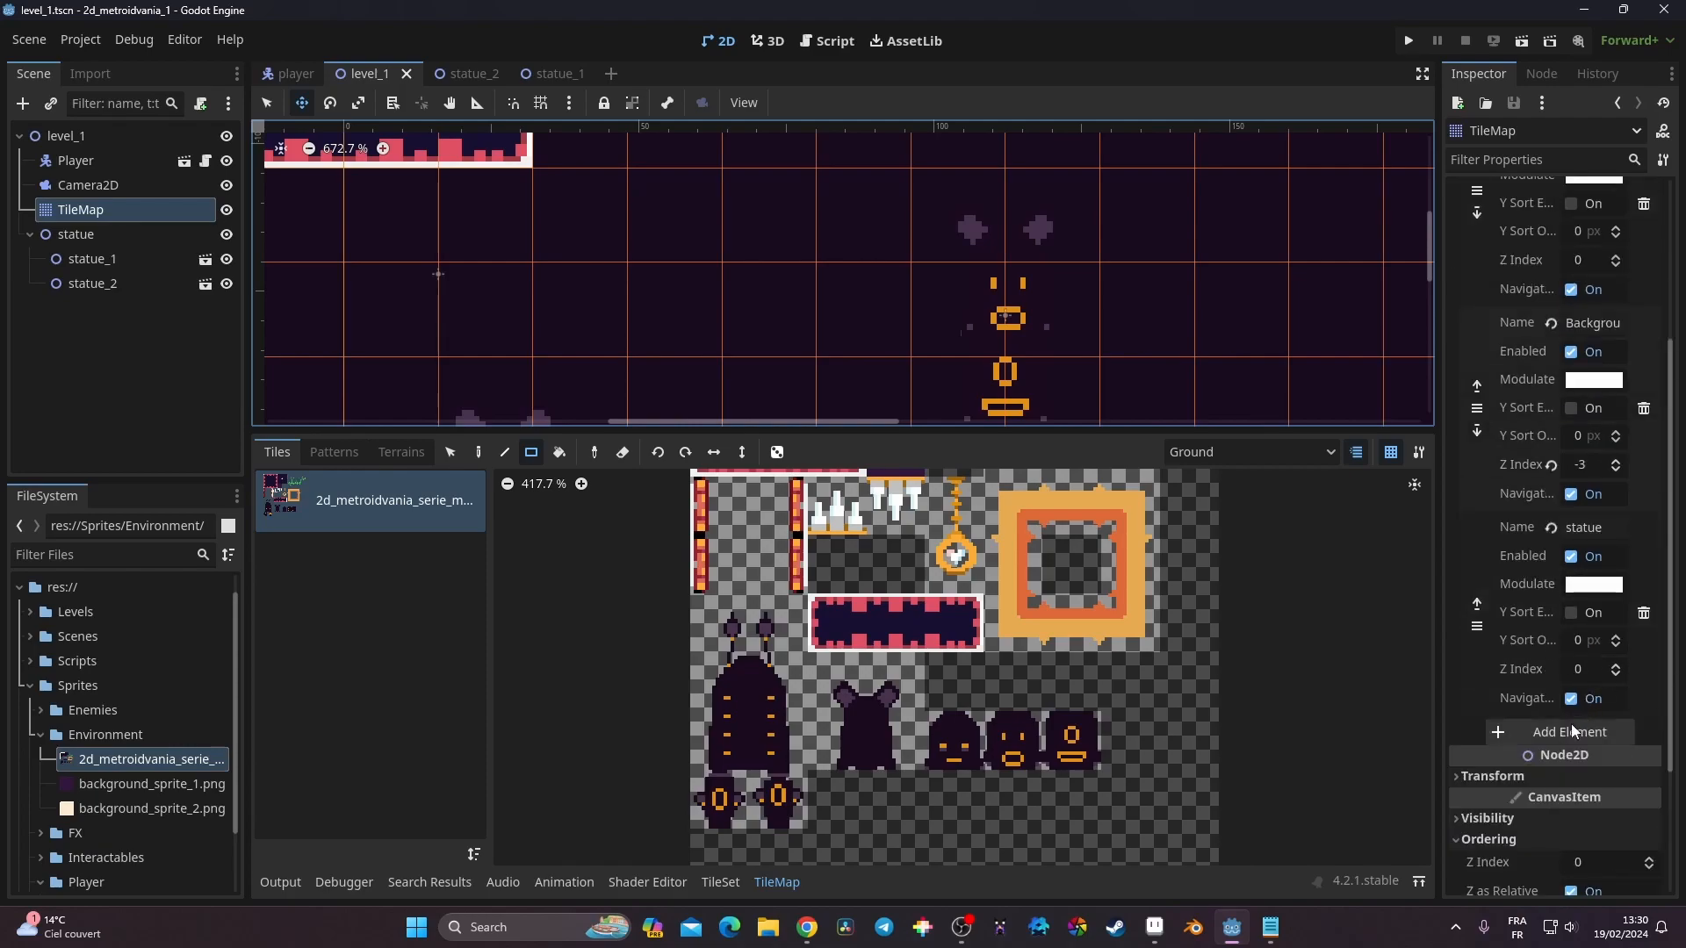
pyautogui.click(1594, 528)
pyautogui.doubleClick(1590, 527)
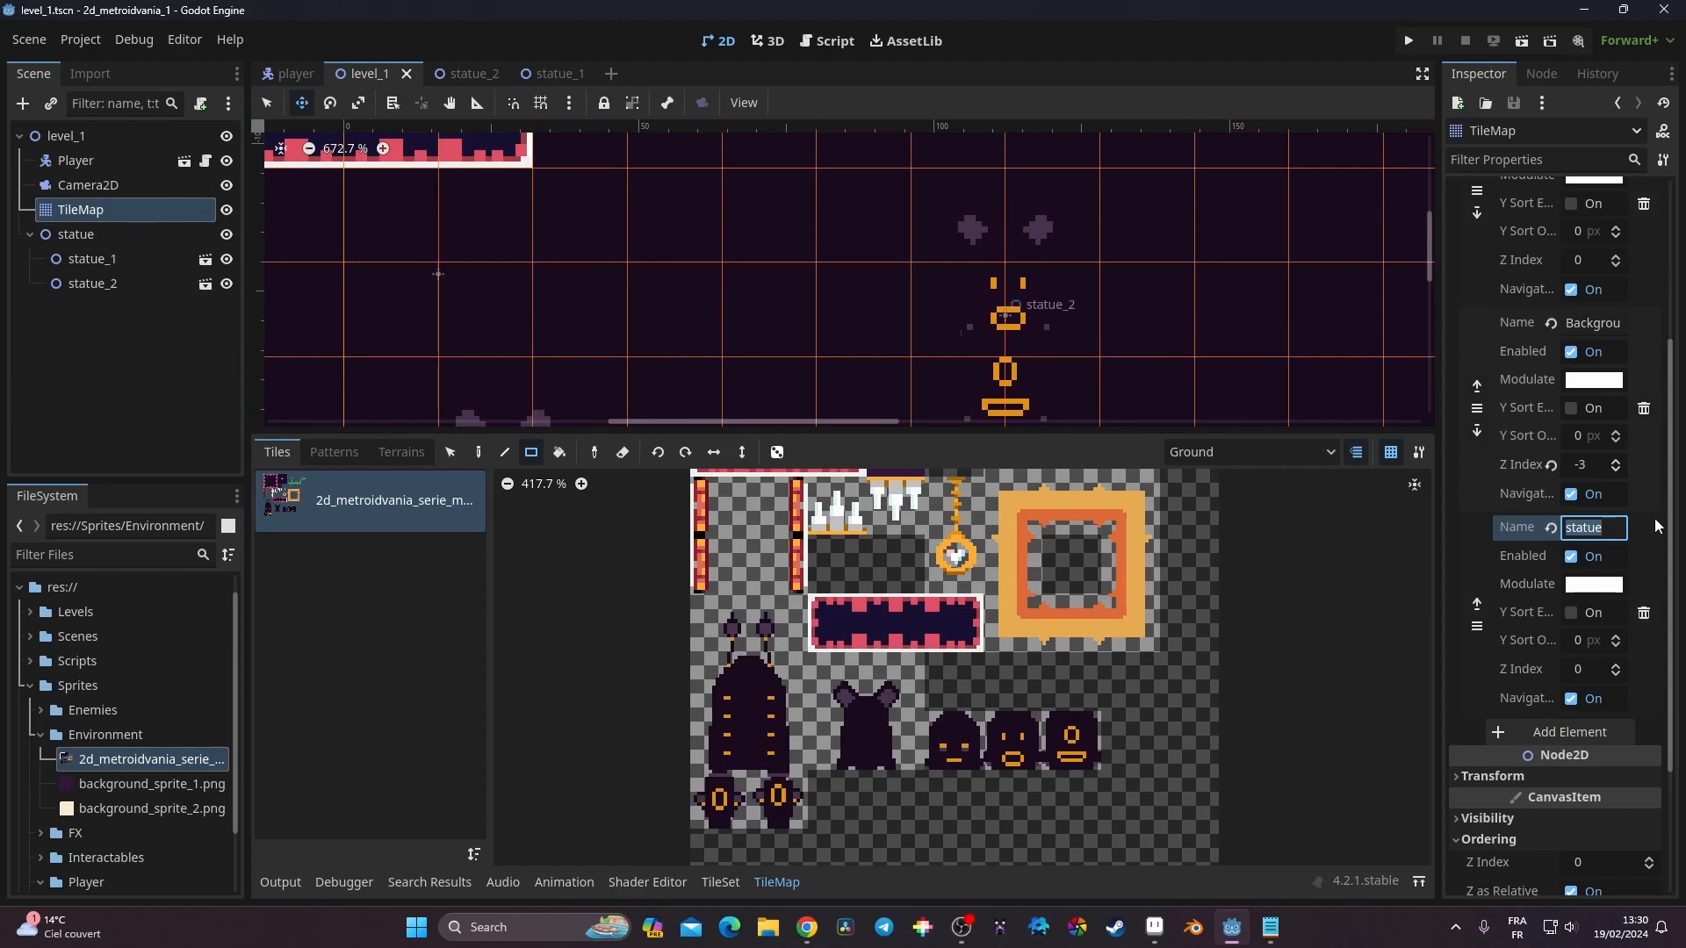
pyautogui.write('grass')
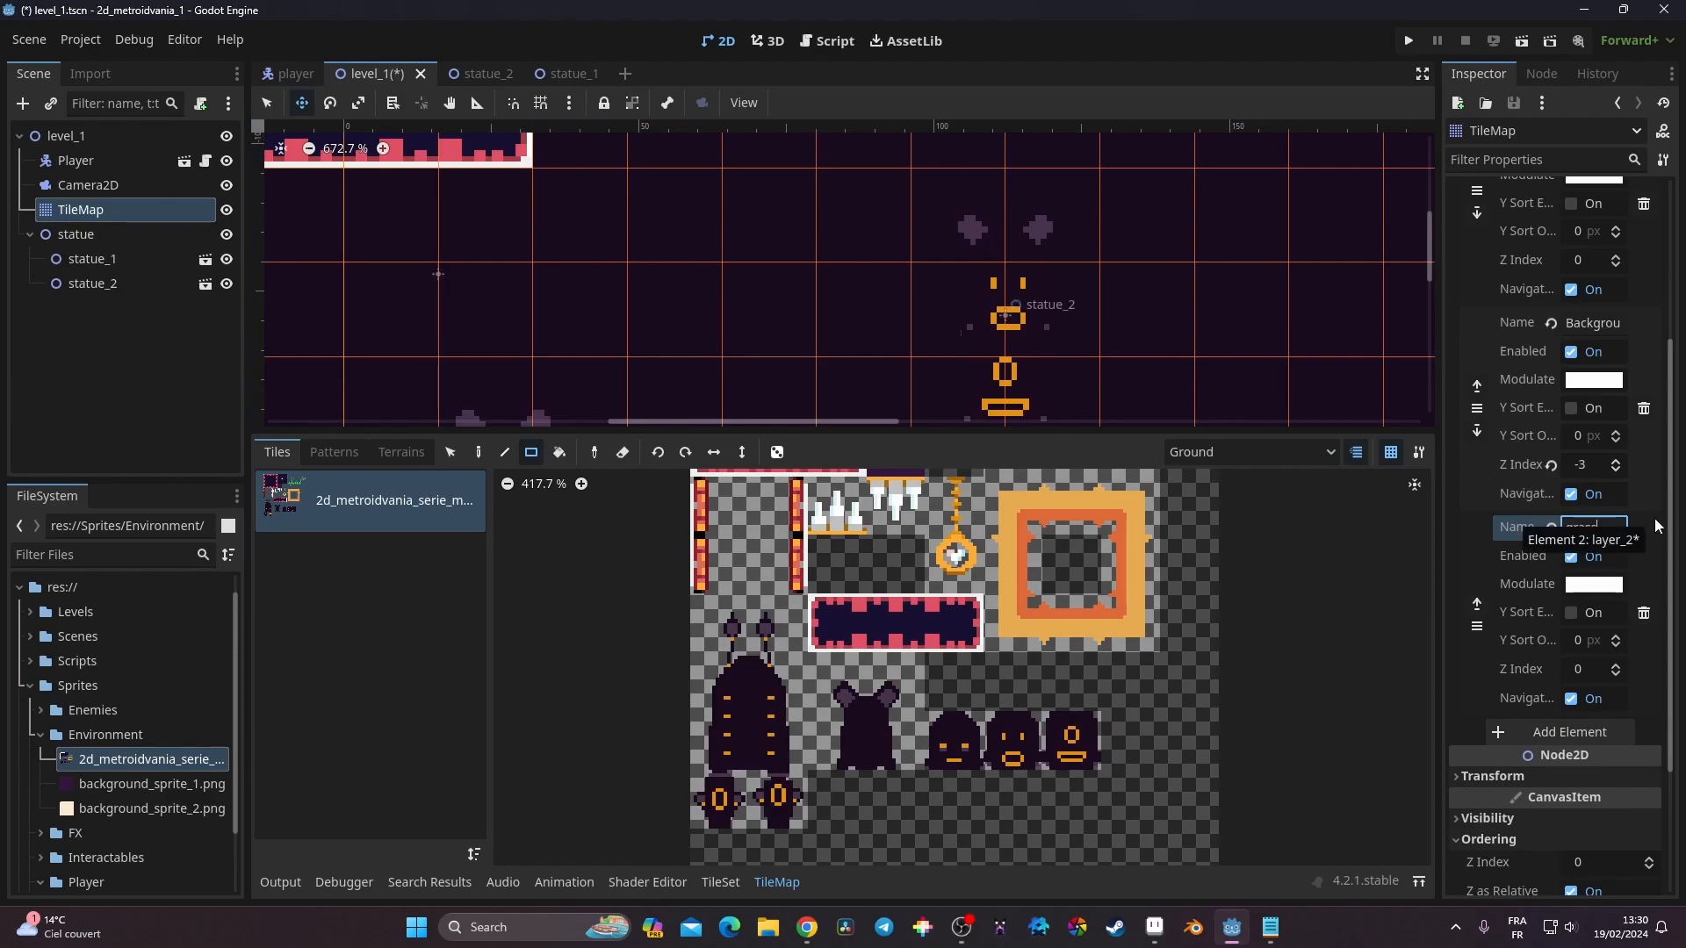
pyautogui.press('Return')
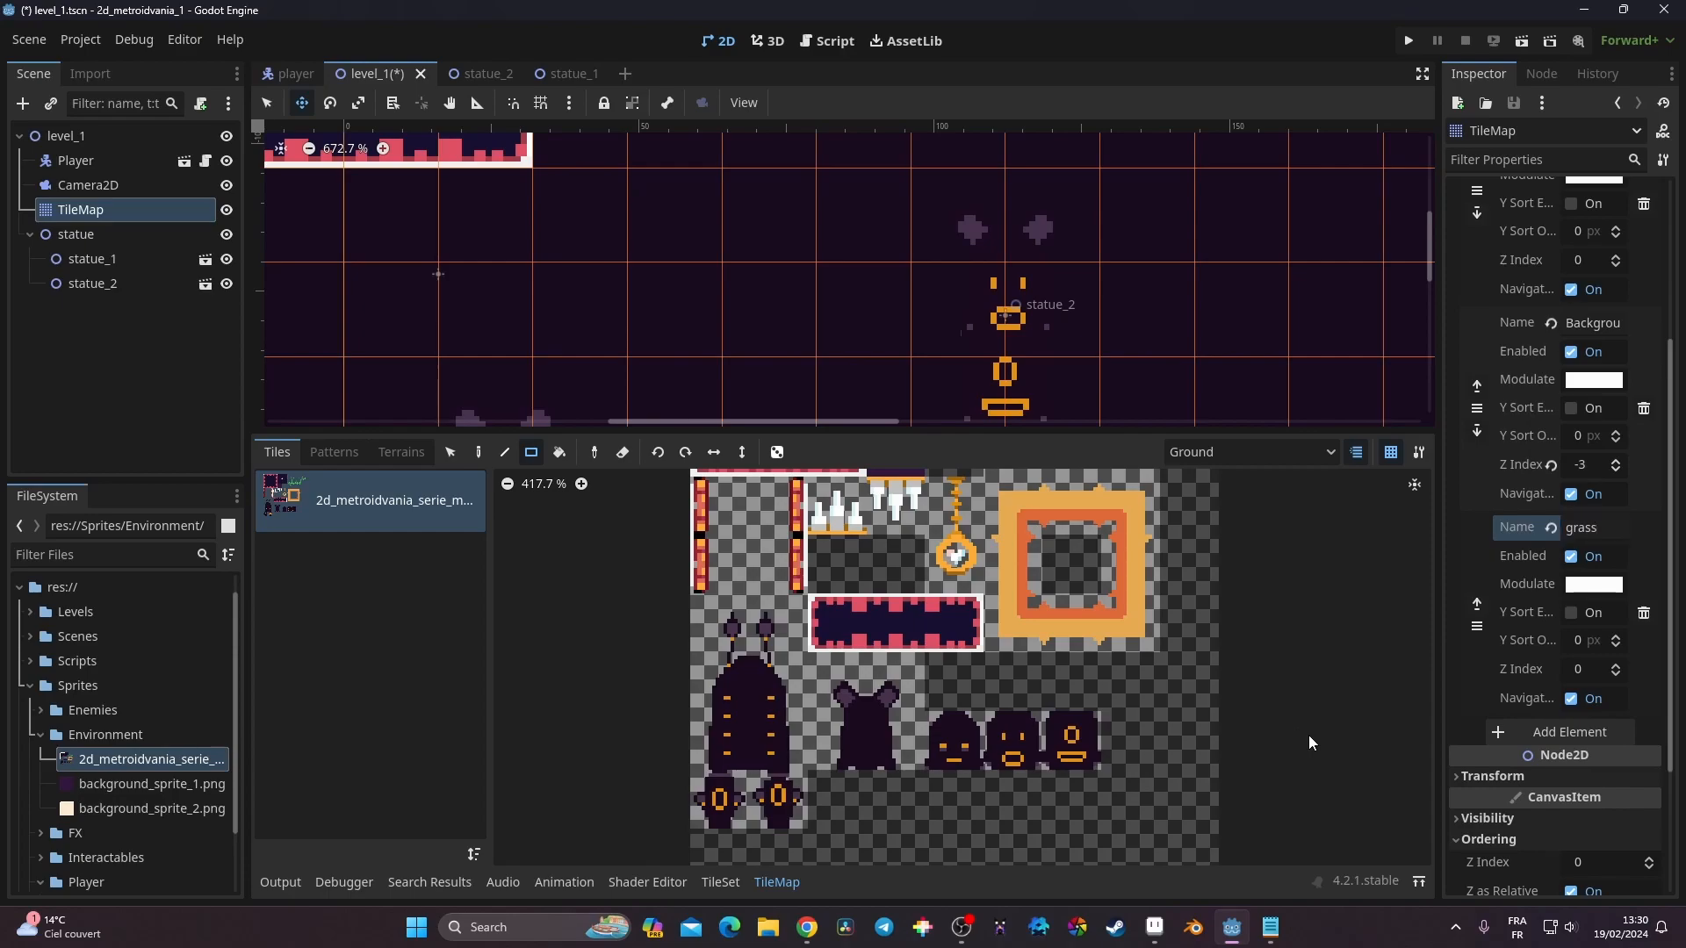
pyautogui.click(1619, 644)
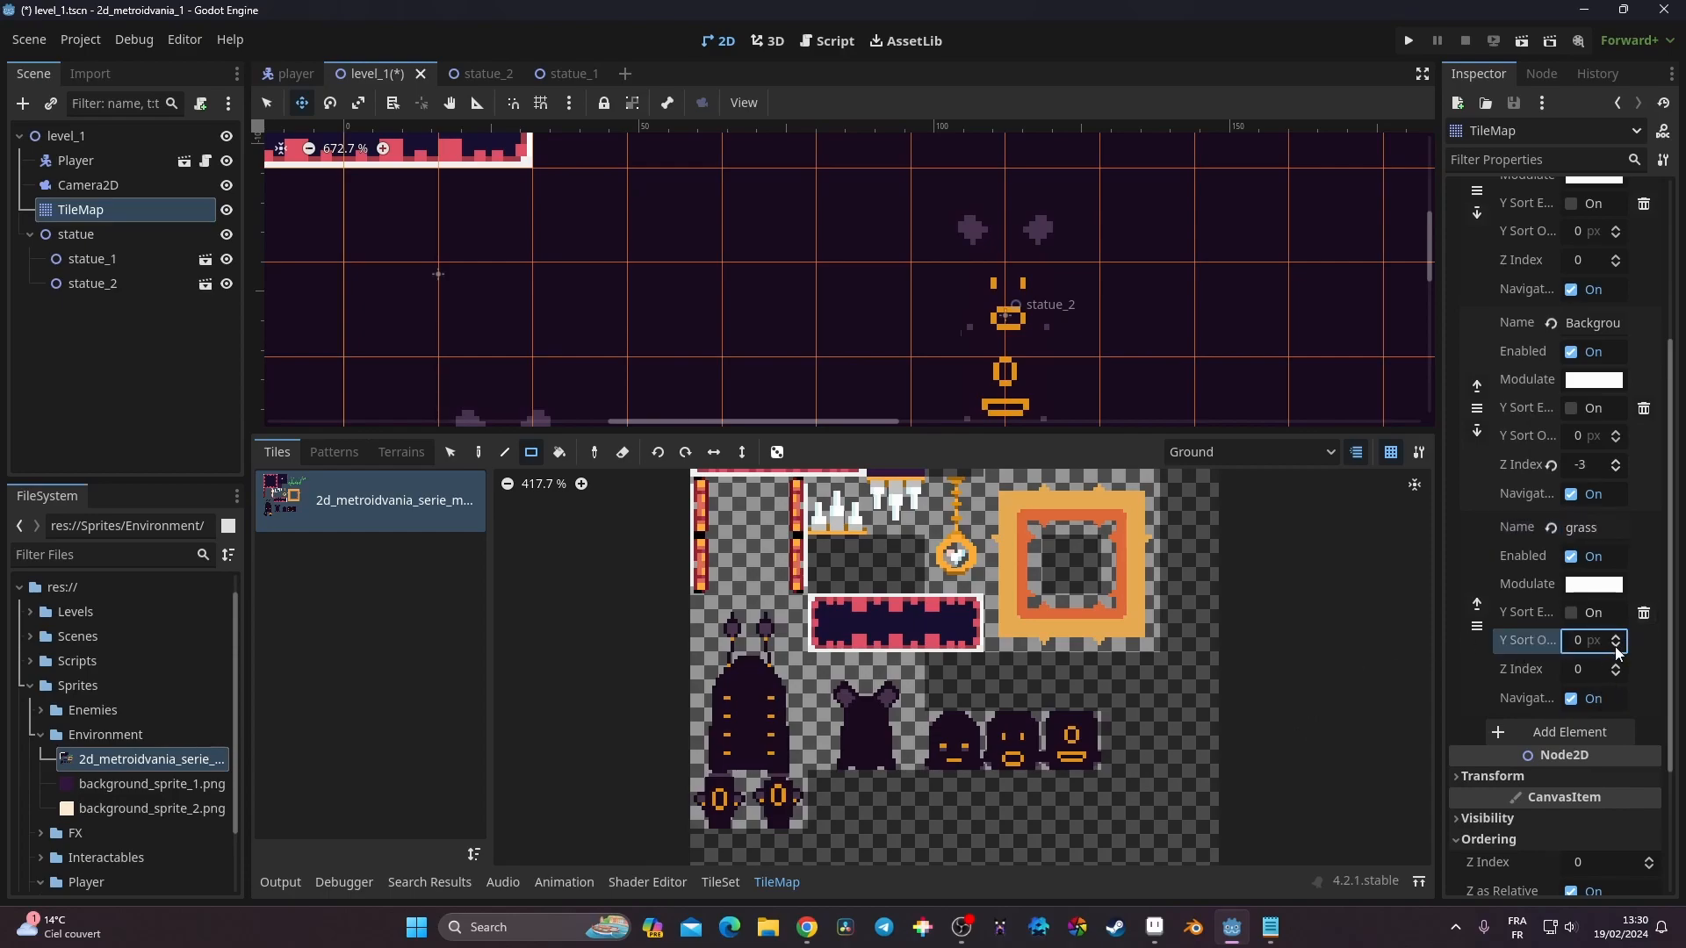
pyautogui.click(1616, 666)
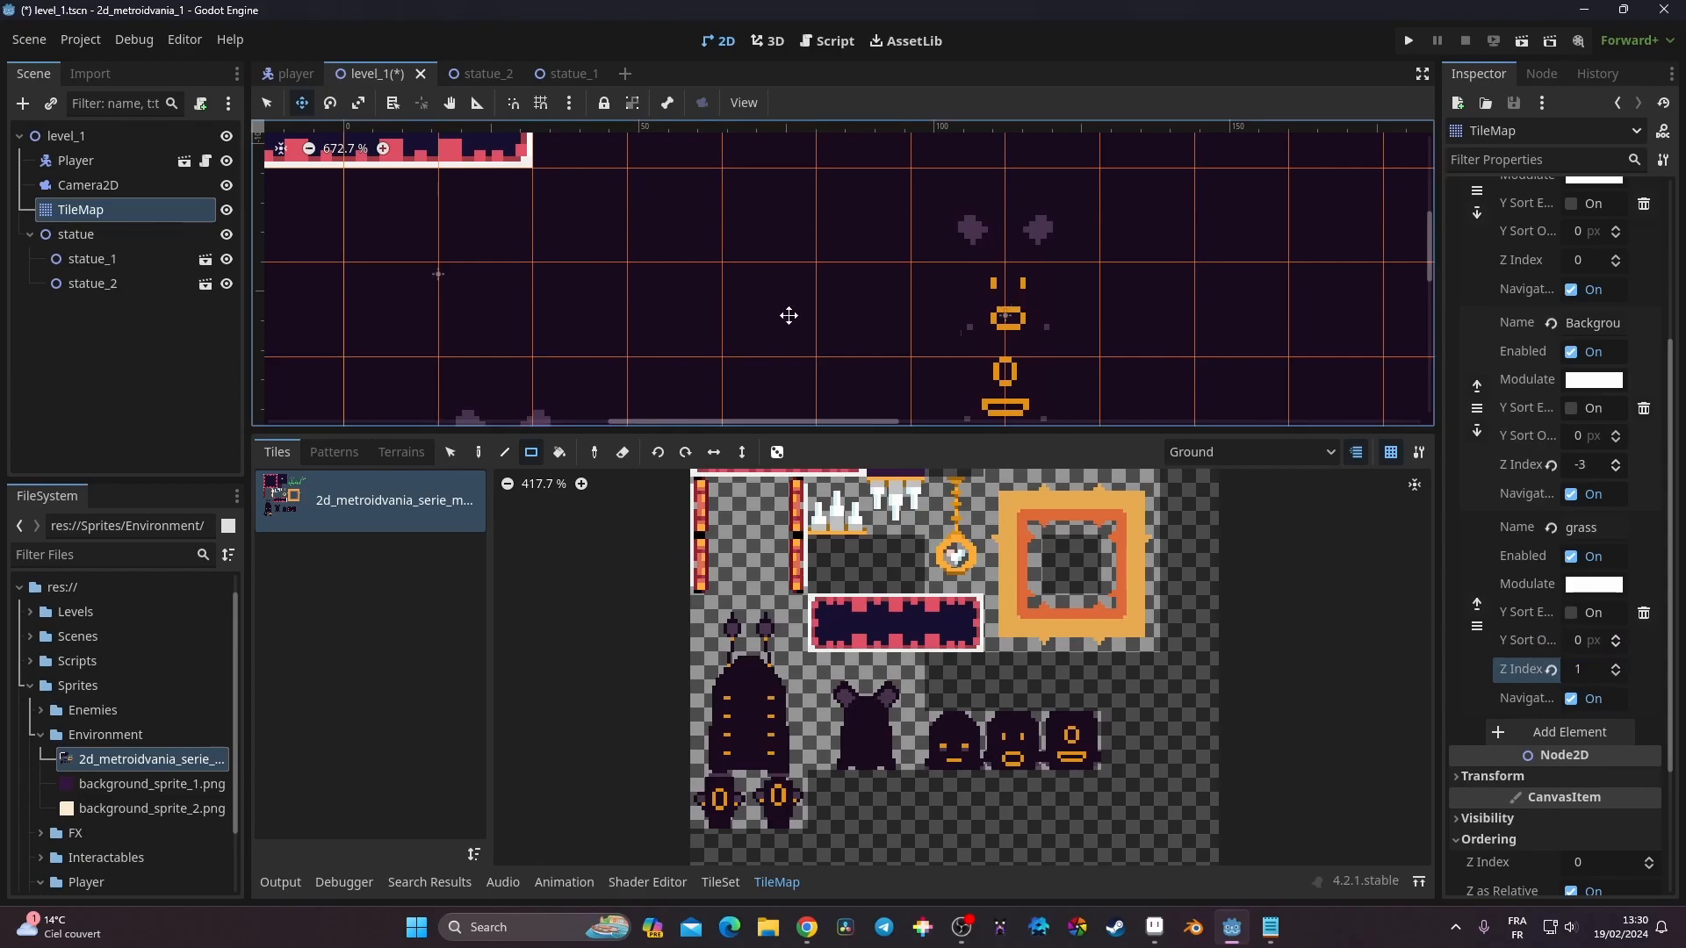
# Switch TileMap painting to the grass layer and select the four upright floor-grass tiles from the tileset
pyautogui.scroll(2, 886, 795)
pyautogui.scroll(1, 885, 795)
pyautogui.keyDown('ctrl'); pyautogui.scroll(3, 1019, 585); pyautogui.keyUp('ctrl')
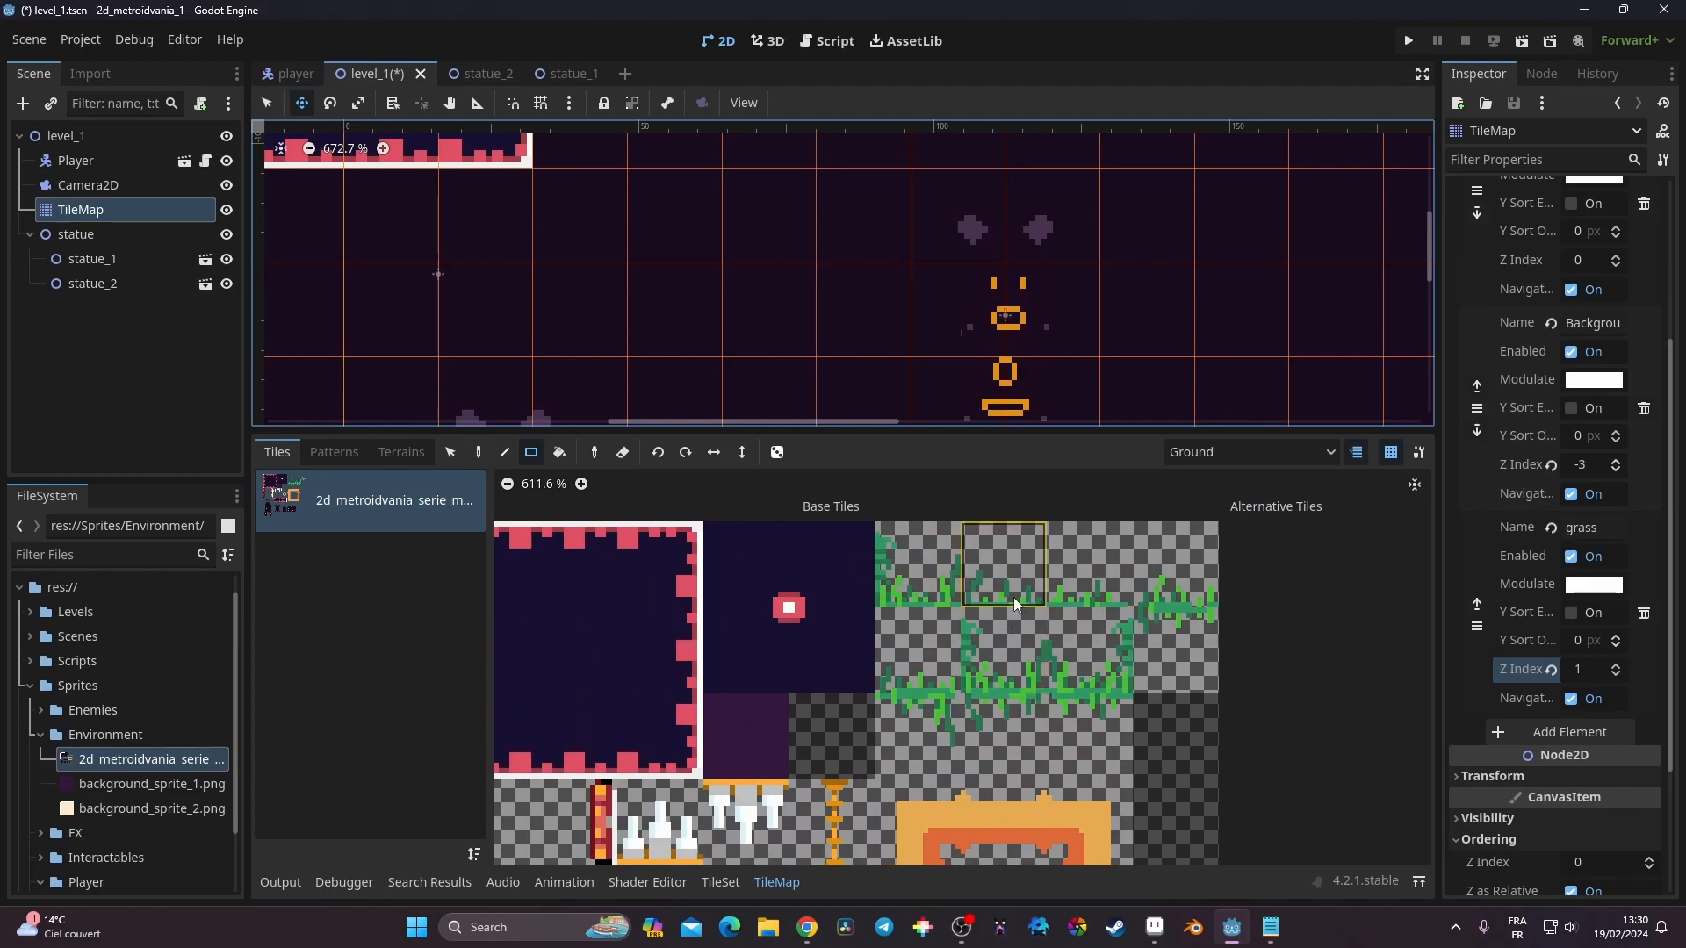
pyautogui.moveTo(1013, 597); pyautogui.dragTo(1178, 602)
pyautogui.scroll(-5, 877, 274)
pyautogui.moveTo(878, 275); pyautogui.dragTo(951, 189, button='middle')
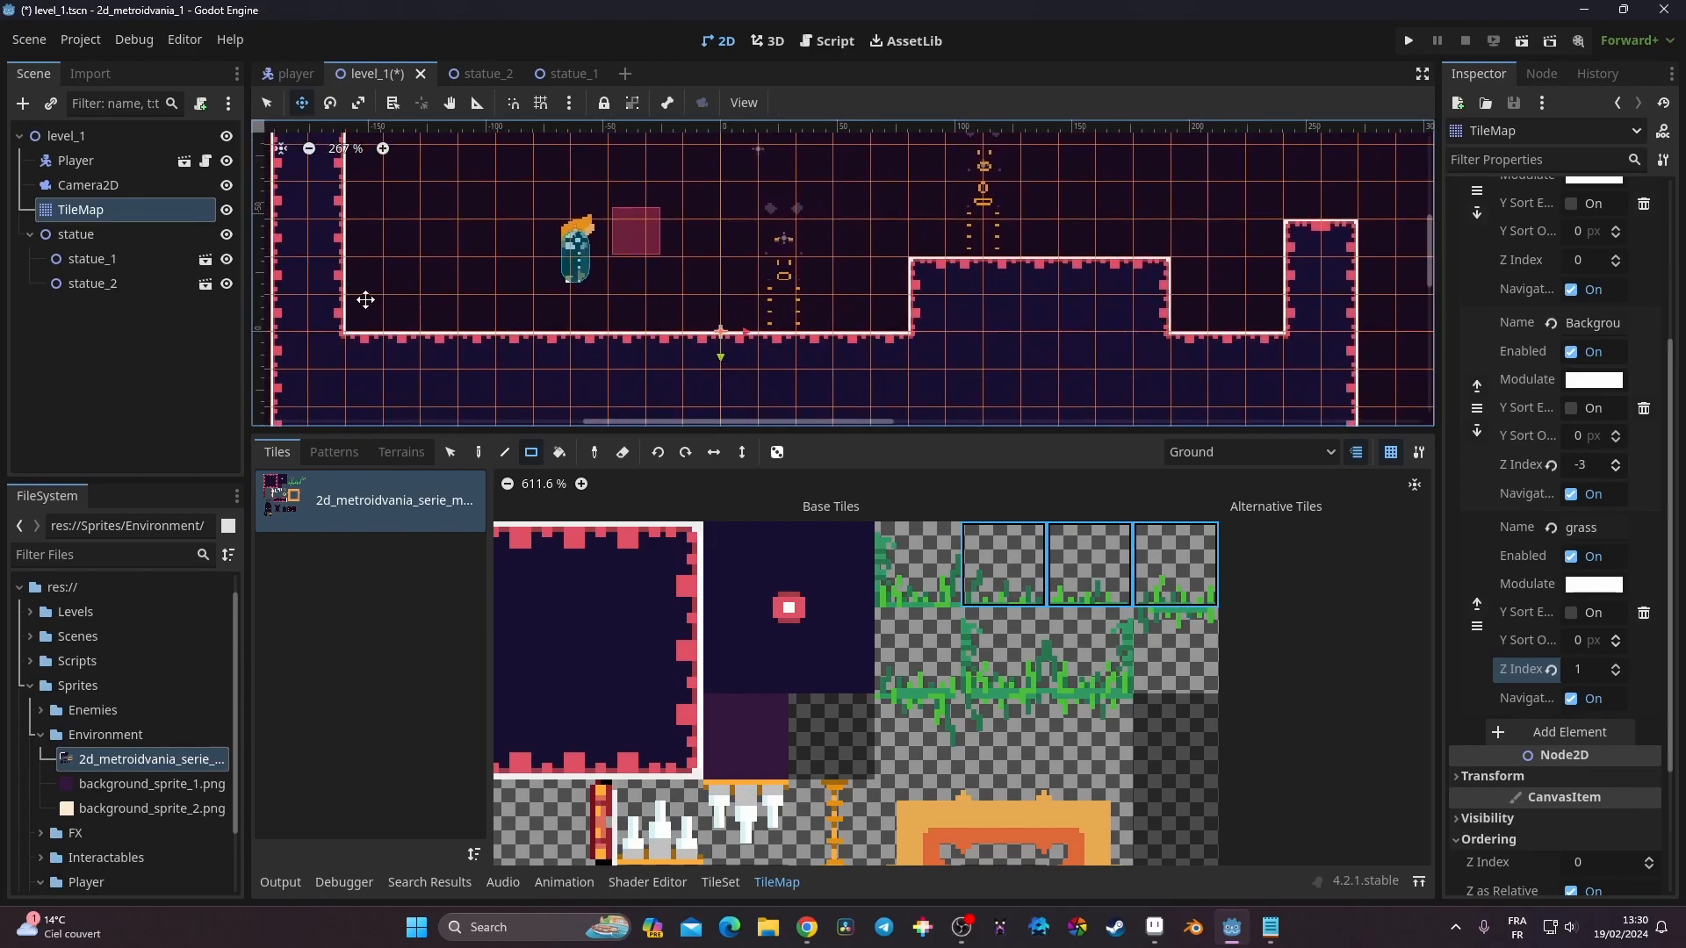
pyautogui.click(1247, 453)
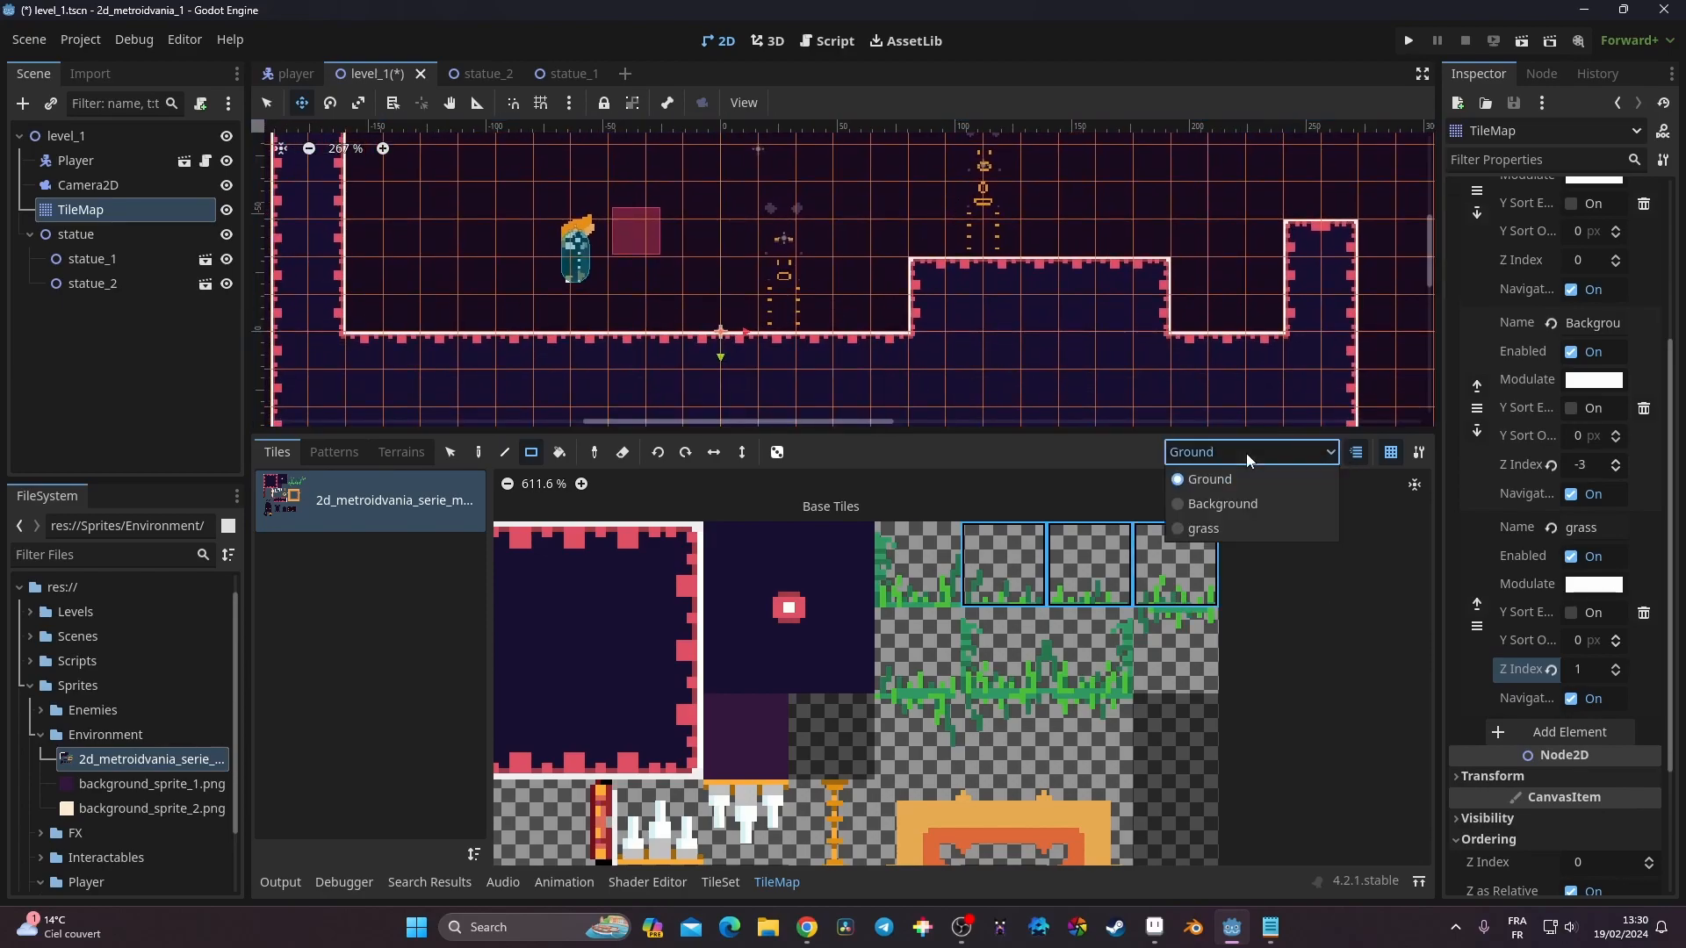
pyautogui.click(1231, 527)
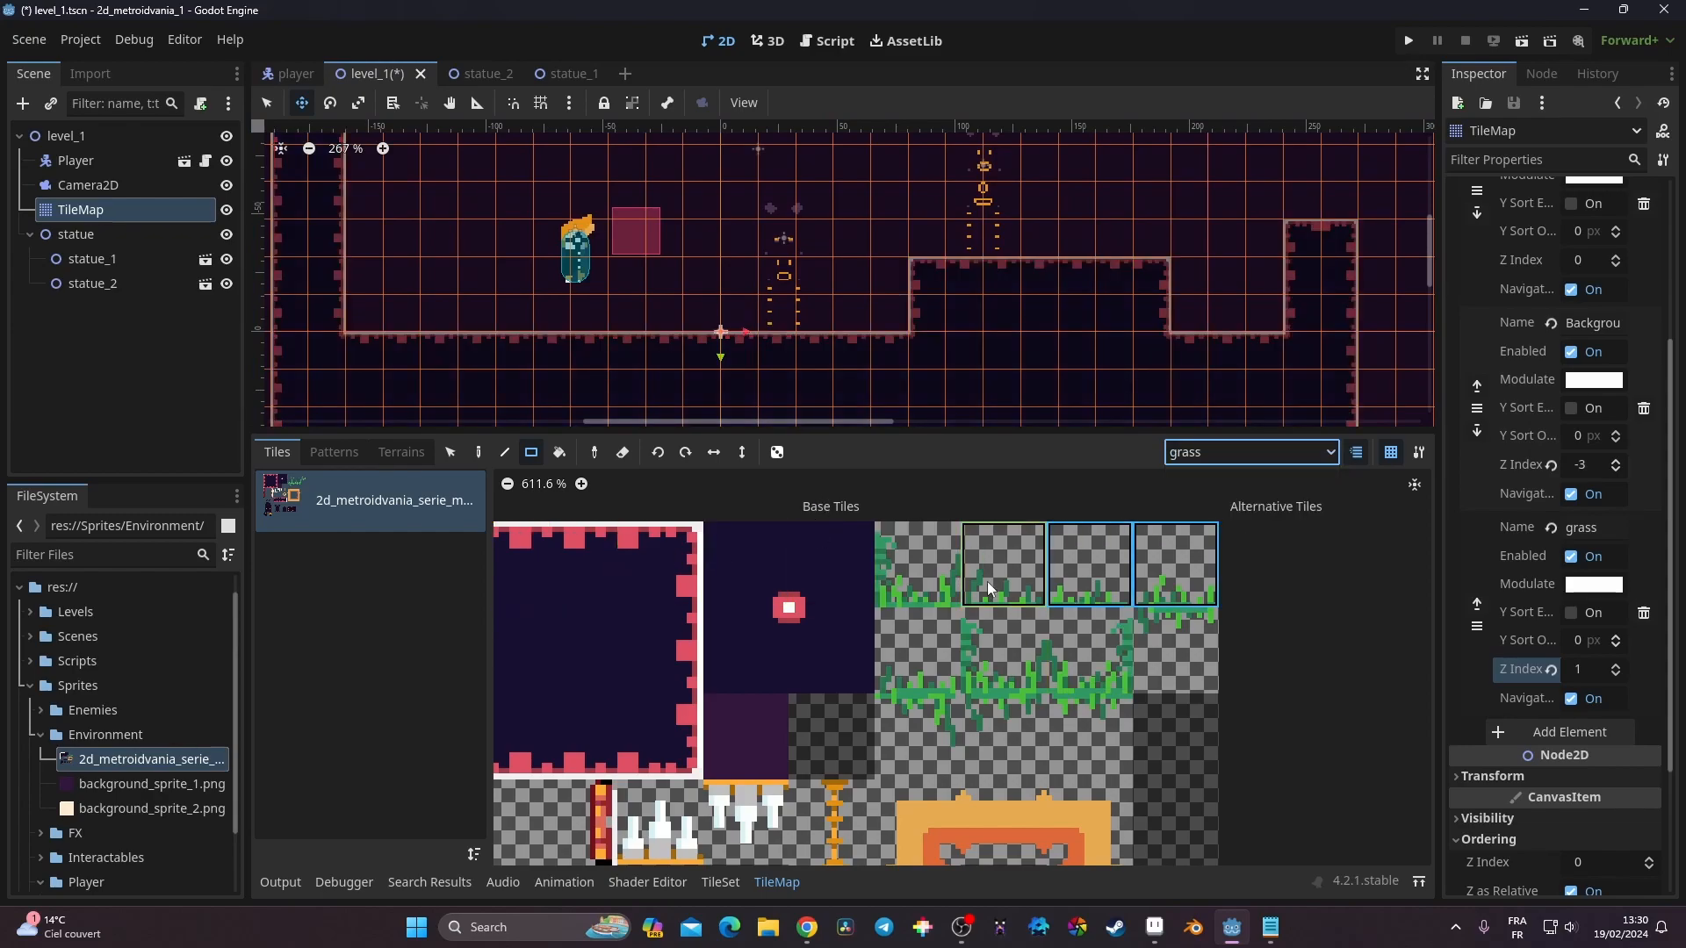
pyautogui.moveTo(992, 571); pyautogui.dragTo(1177, 580)
pyautogui.keyDown('shift'); pyautogui.click(941, 664); pyautogui.keyUp('shift')
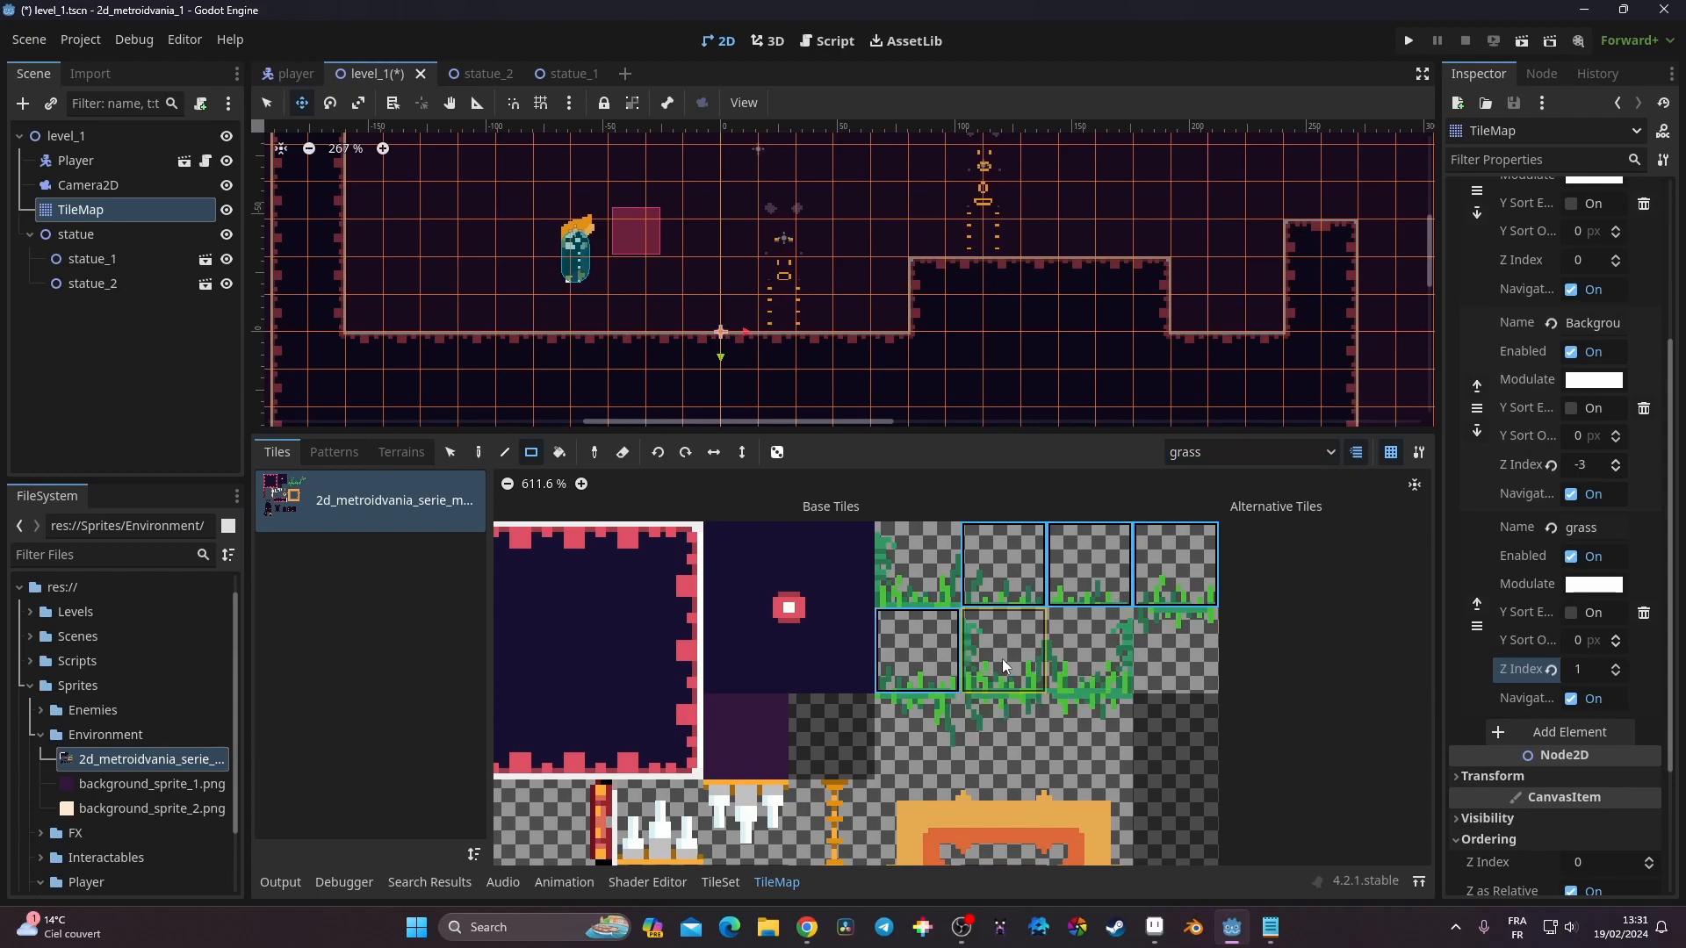
# Enable random tile placement with a scattering of 5 and paint grass along the lower floor
pyautogui.click(777, 454)
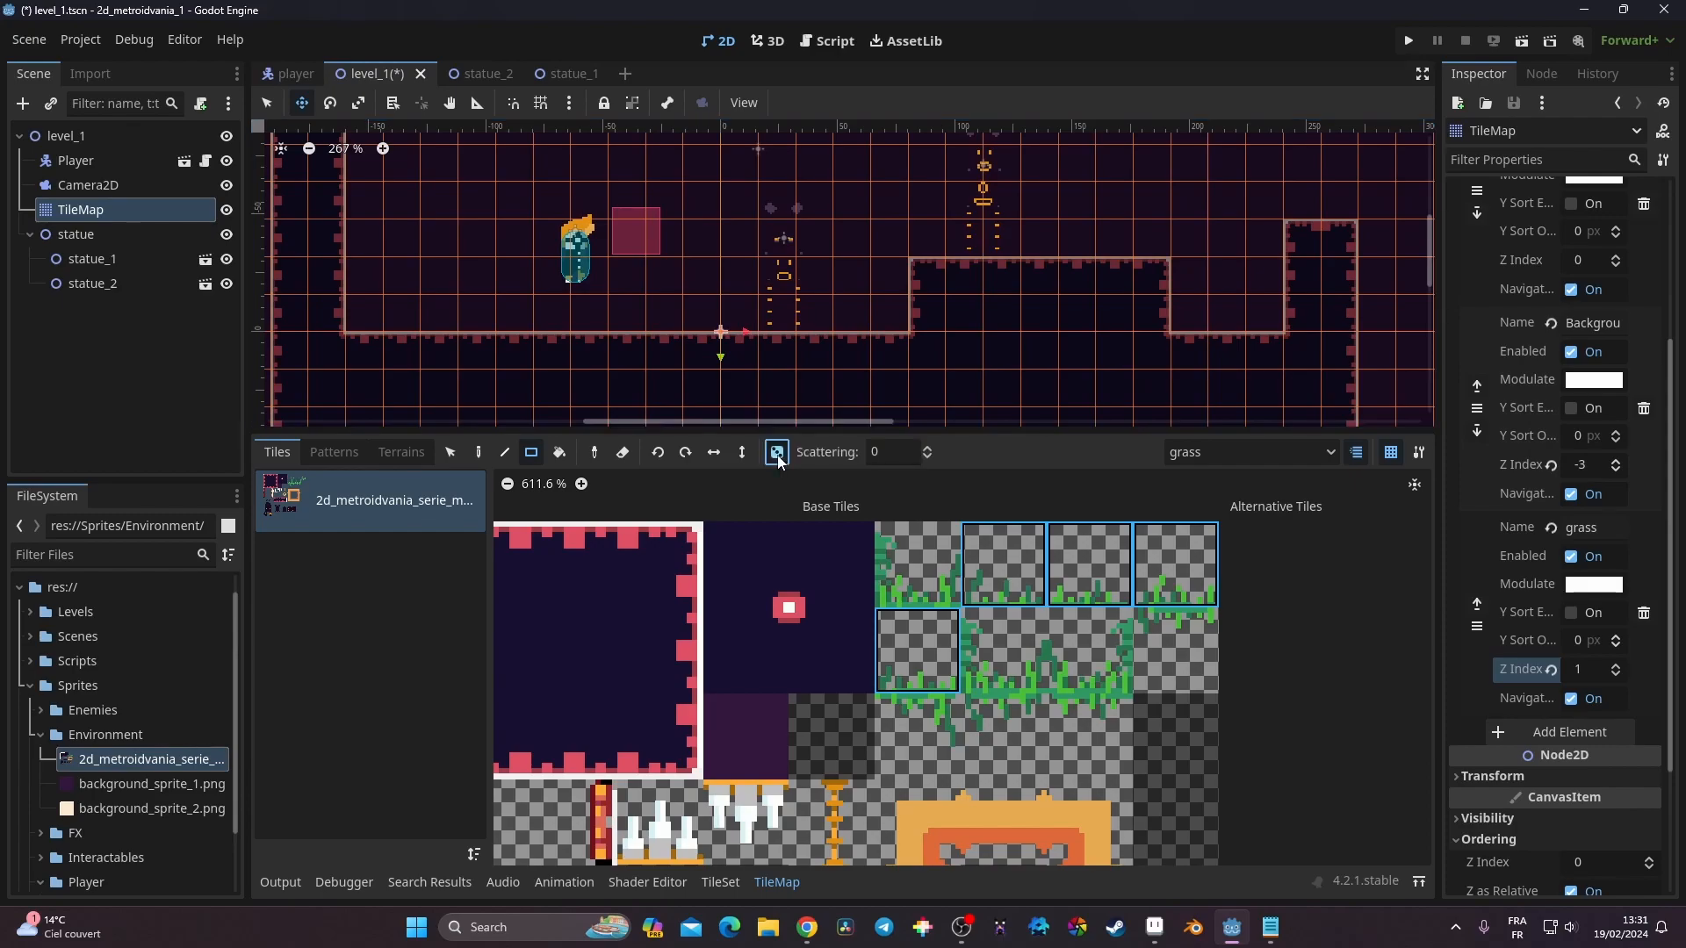
pyautogui.click(902, 455)
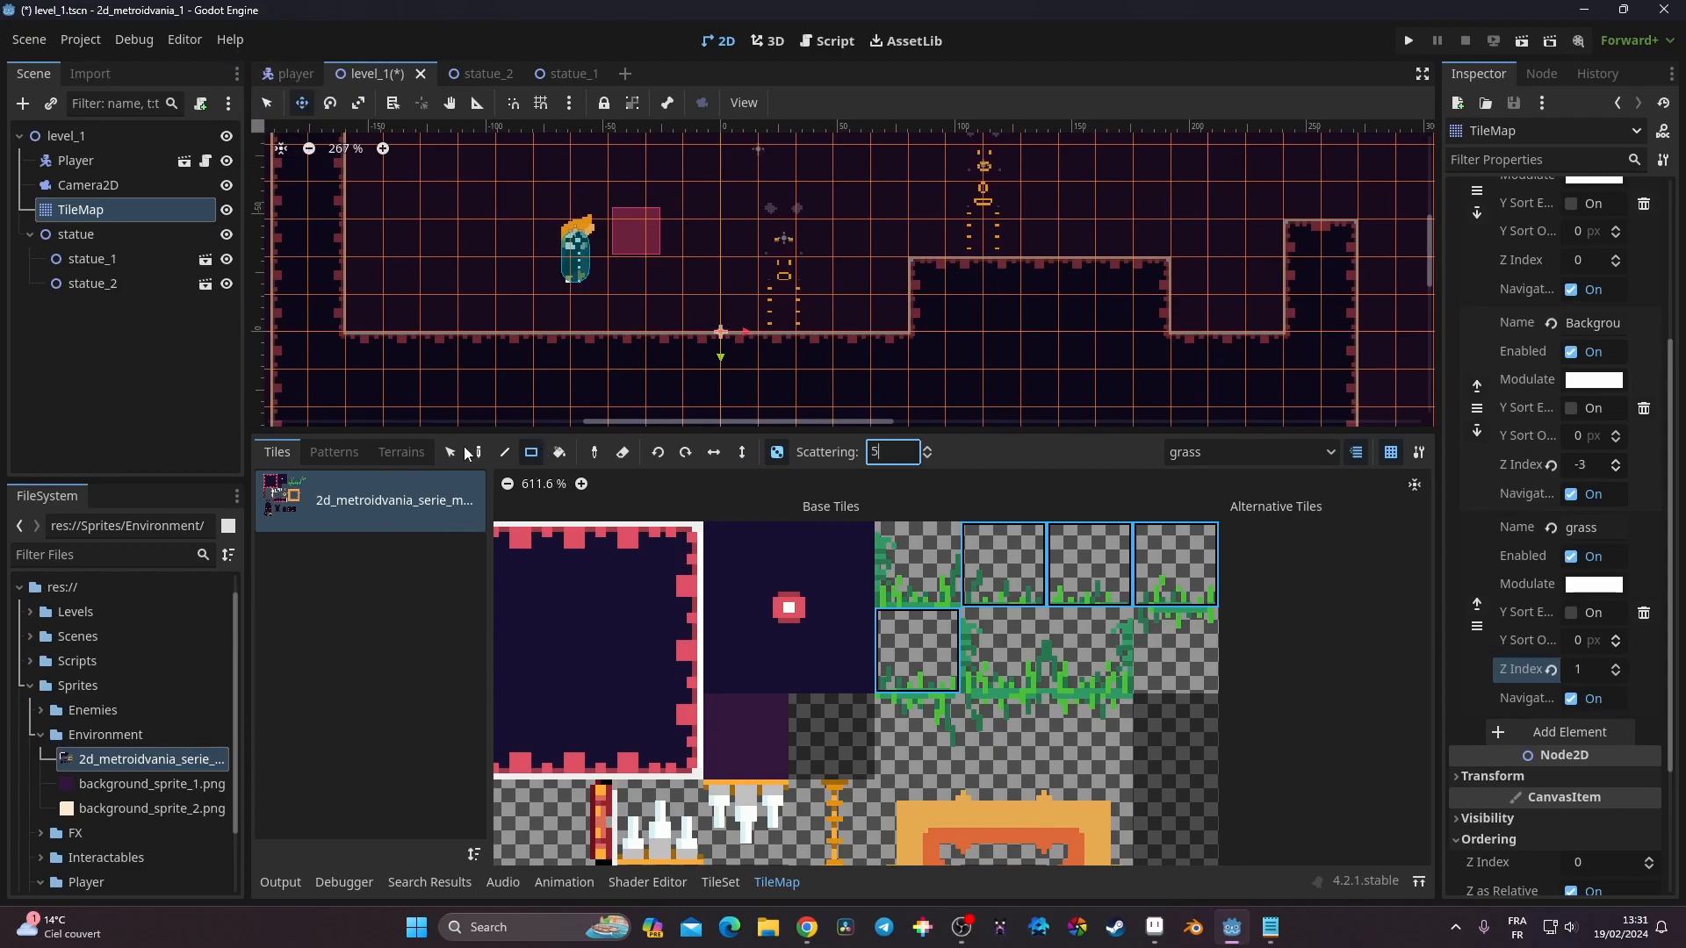
pyautogui.click(267, 103)
pyautogui.moveTo(365, 323); pyautogui.dragTo(885, 323)
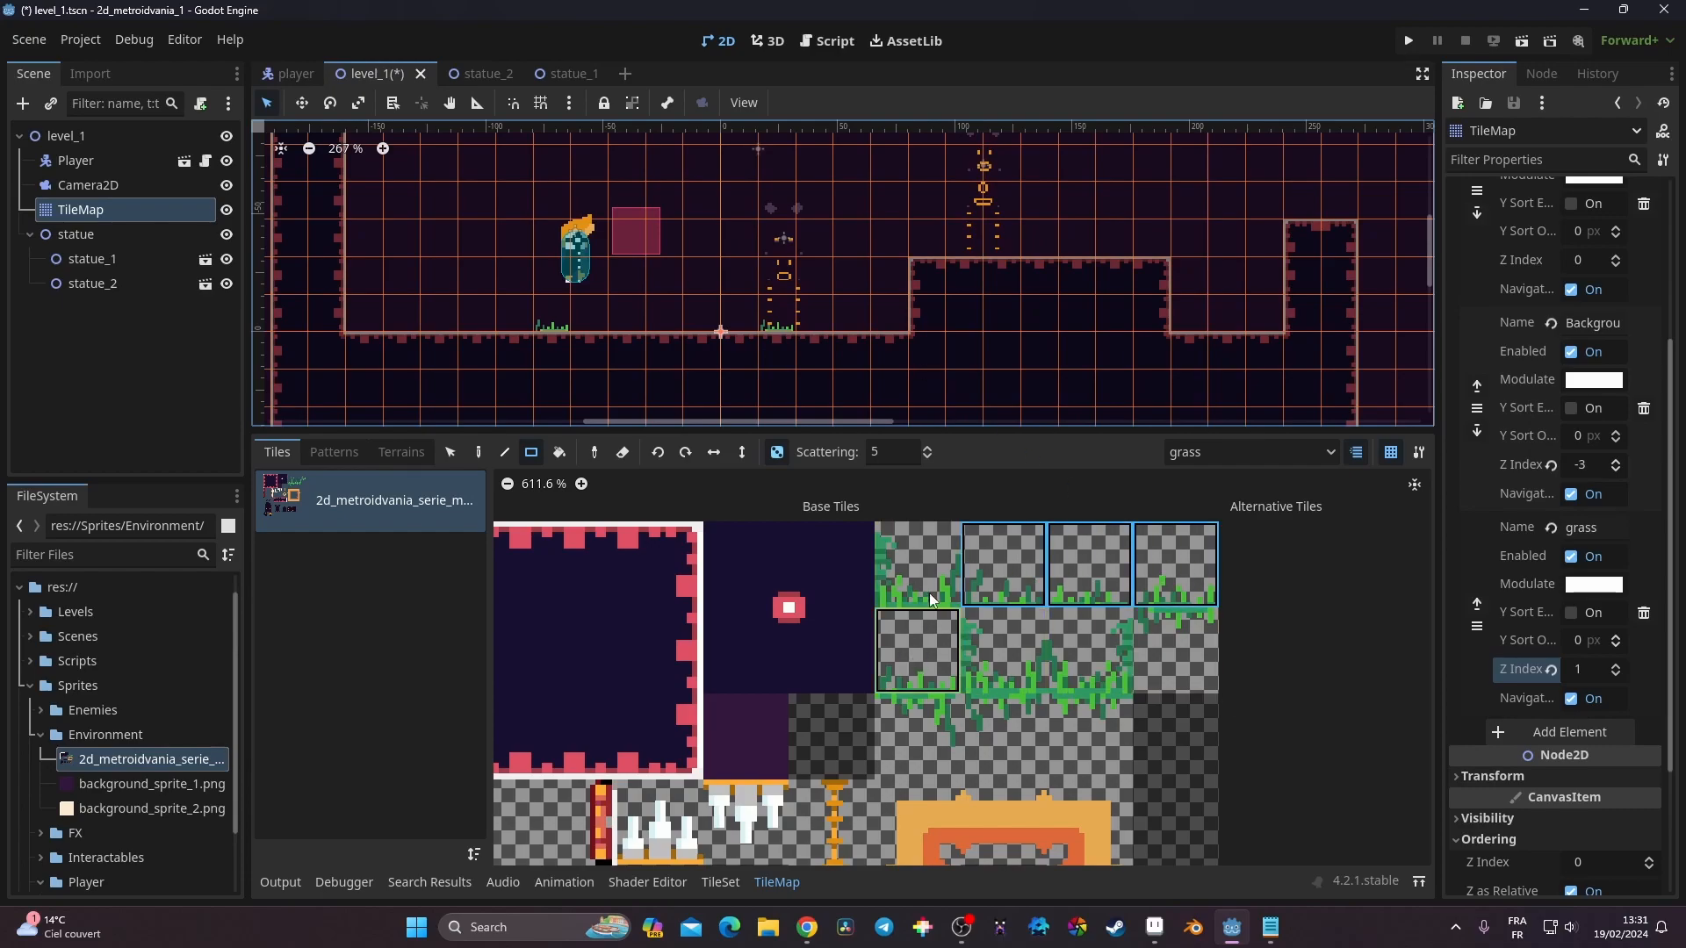
# Set the scattering to 2 and paint another pass of random grass along the lower floor
pyautogui.click(891, 450)
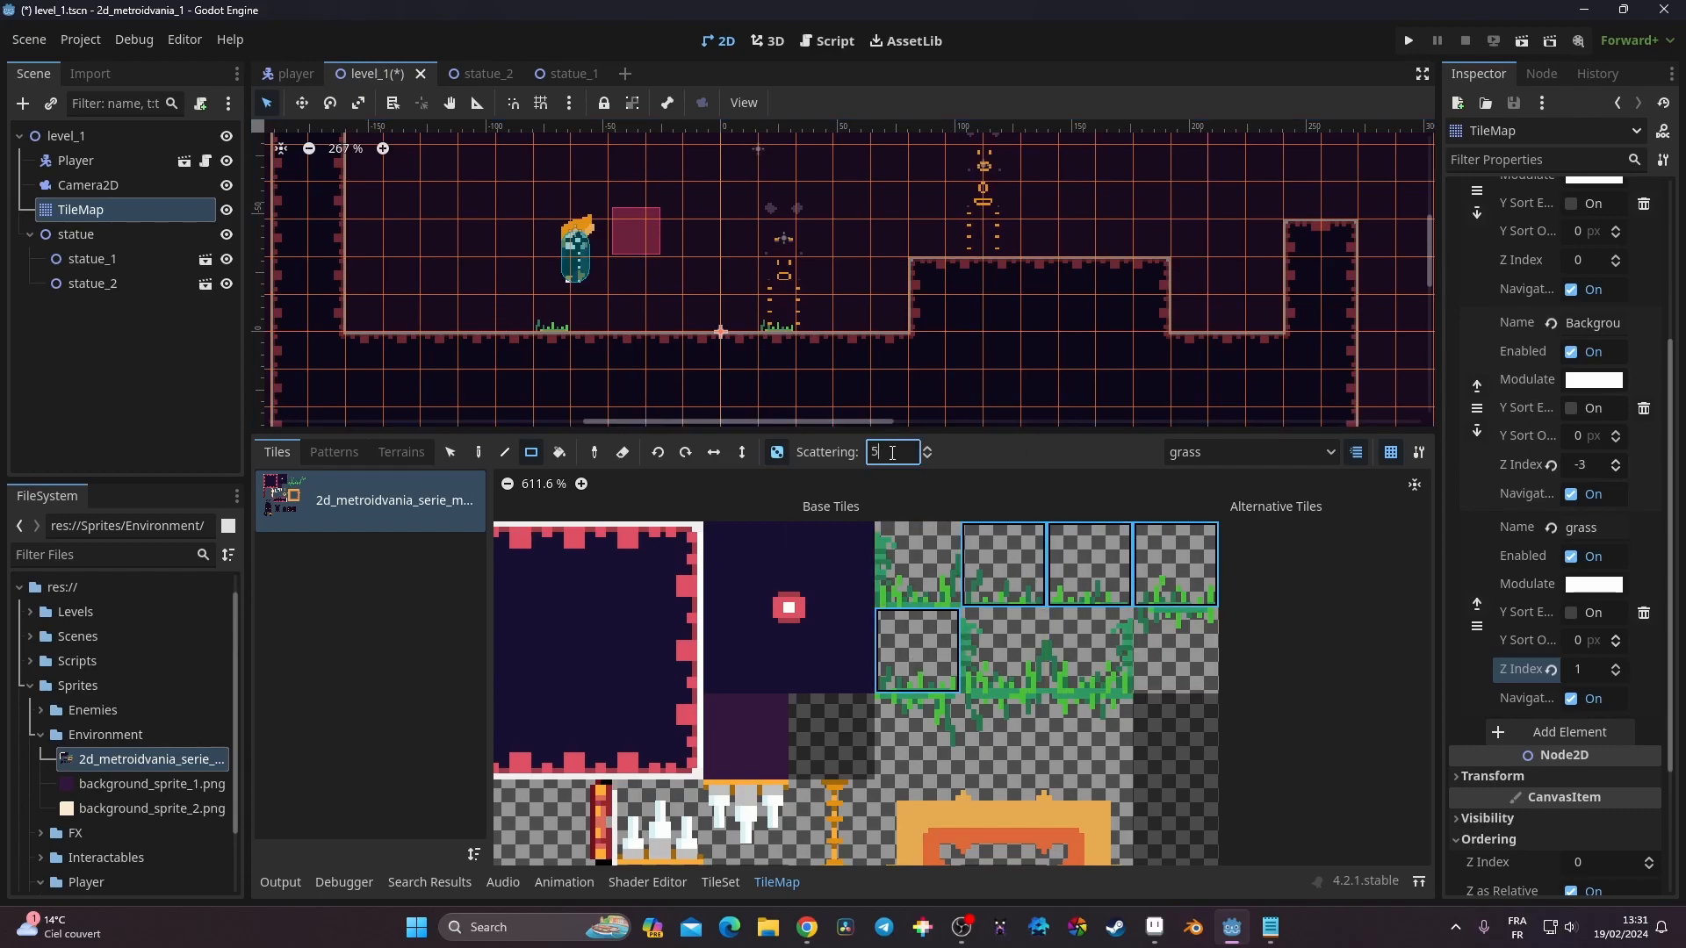
pyautogui.press('BackSpace')
pyautogui.moveTo(357, 316)
pyautogui.mouseDown()
pyautogui.moveTo(968, 321)
pyautogui.moveTo(900, 322)
pyautogui.mouseUp()
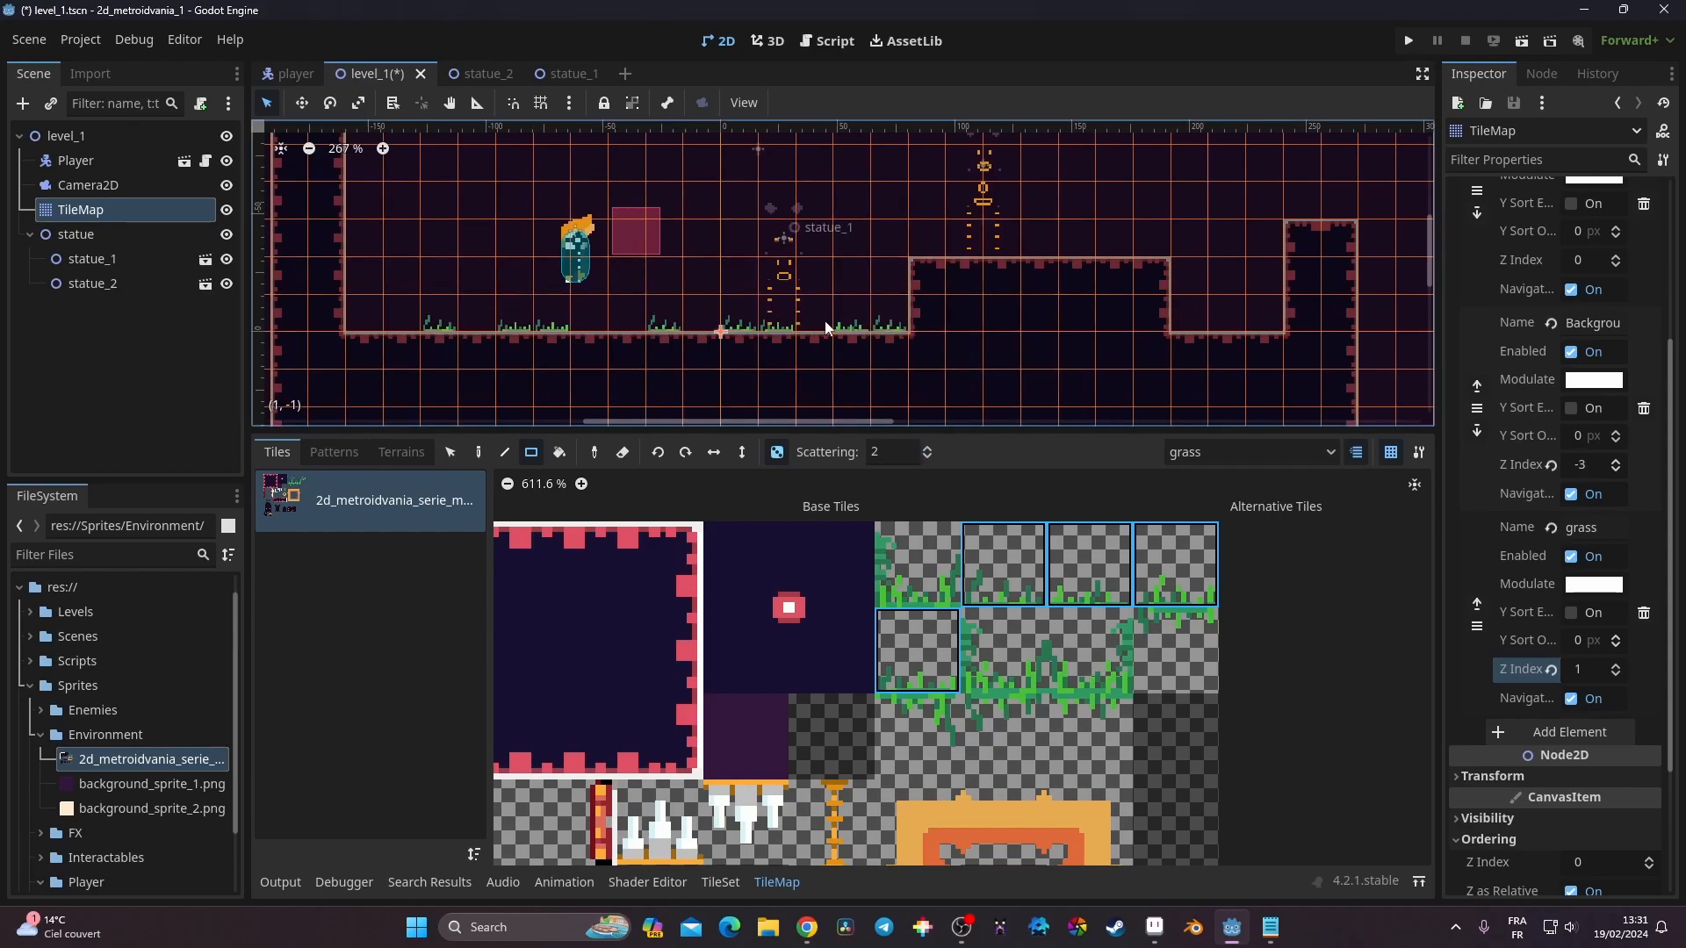
# Select the four hanging-grass tiles and paint them under the central ceiling block and the ceiling right of it
pyautogui.moveTo(724, 246); pyautogui.dragTo(664, 186, button='middle')
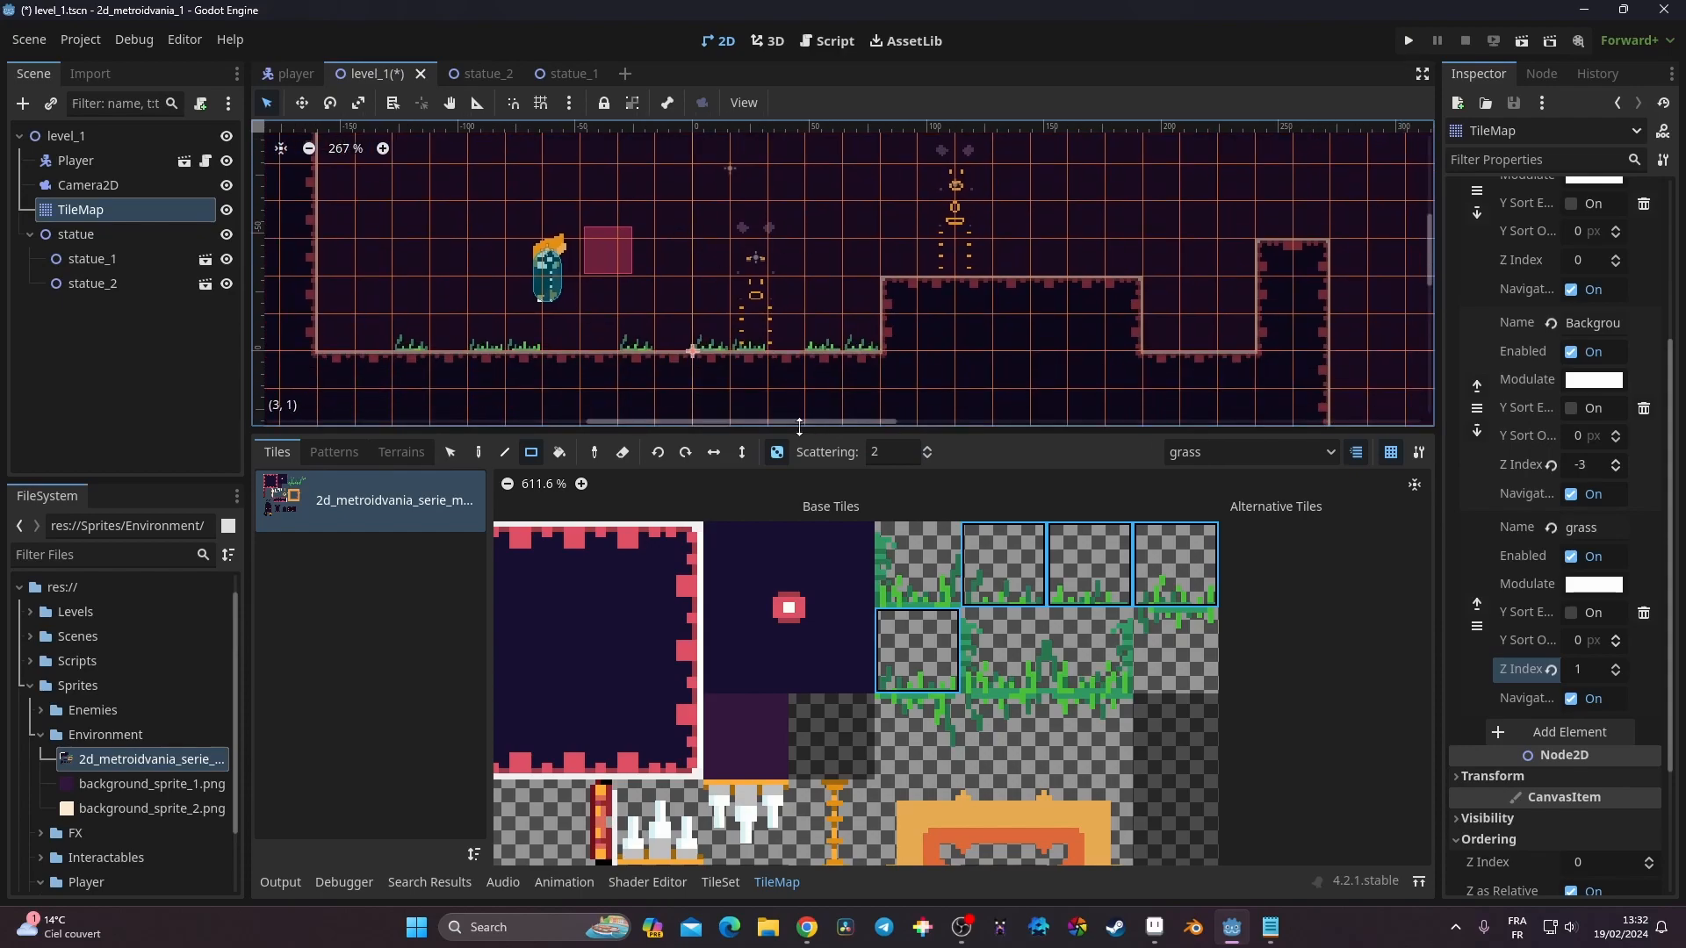
pyautogui.moveTo(940, 715); pyautogui.dragTo(1129, 692)
pyautogui.keyDown('shift'); pyautogui.click(1210, 657); pyautogui.keyUp('shift')
pyautogui.scroll(-1, 858, 332)
pyautogui.moveTo(847, 339); pyautogui.dragTo(926, 445, button='middle')
pyautogui.moveTo(672, 282); pyautogui.dragTo(860, 287)
pyautogui.moveTo(897, 163); pyautogui.dragTo(1185, 182)
# Set the scattering to 1, add hanging grass to the ceiling right of the central block, and erase the stray tiles above it
pyautogui.click(903, 451)
pyautogui.press('BackSpace')
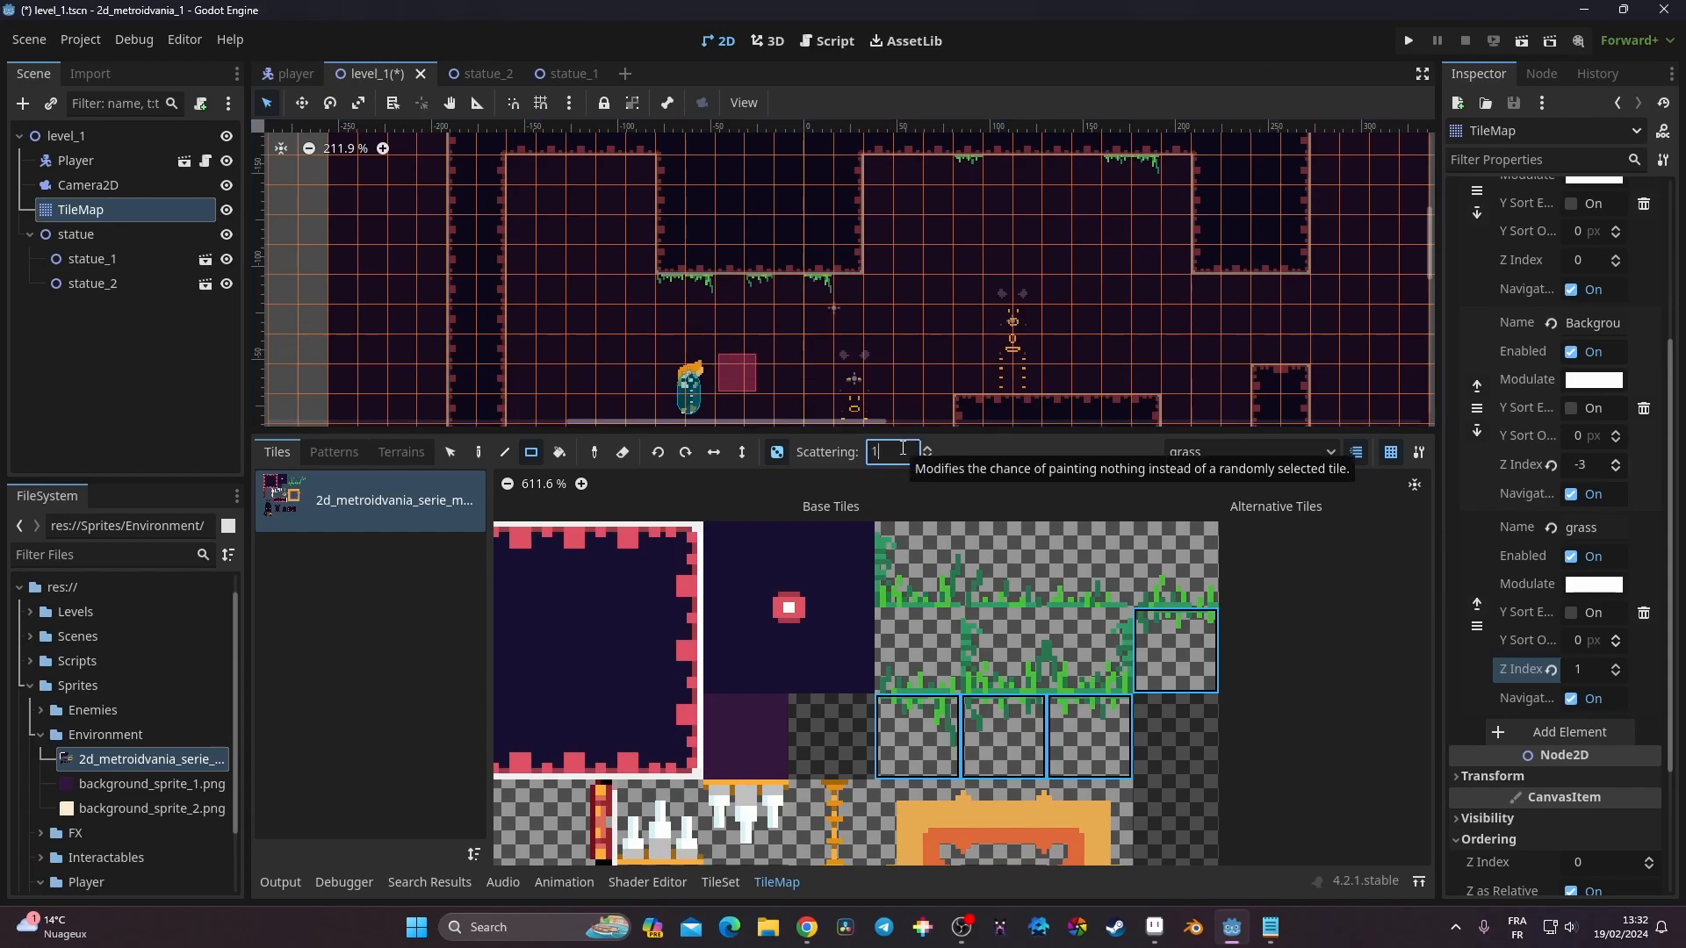
pyautogui.moveTo(908, 160); pyautogui.dragTo(1061, 155)
pyautogui.moveTo(1121, 183); pyautogui.dragTo(1098, 336, button='middle')
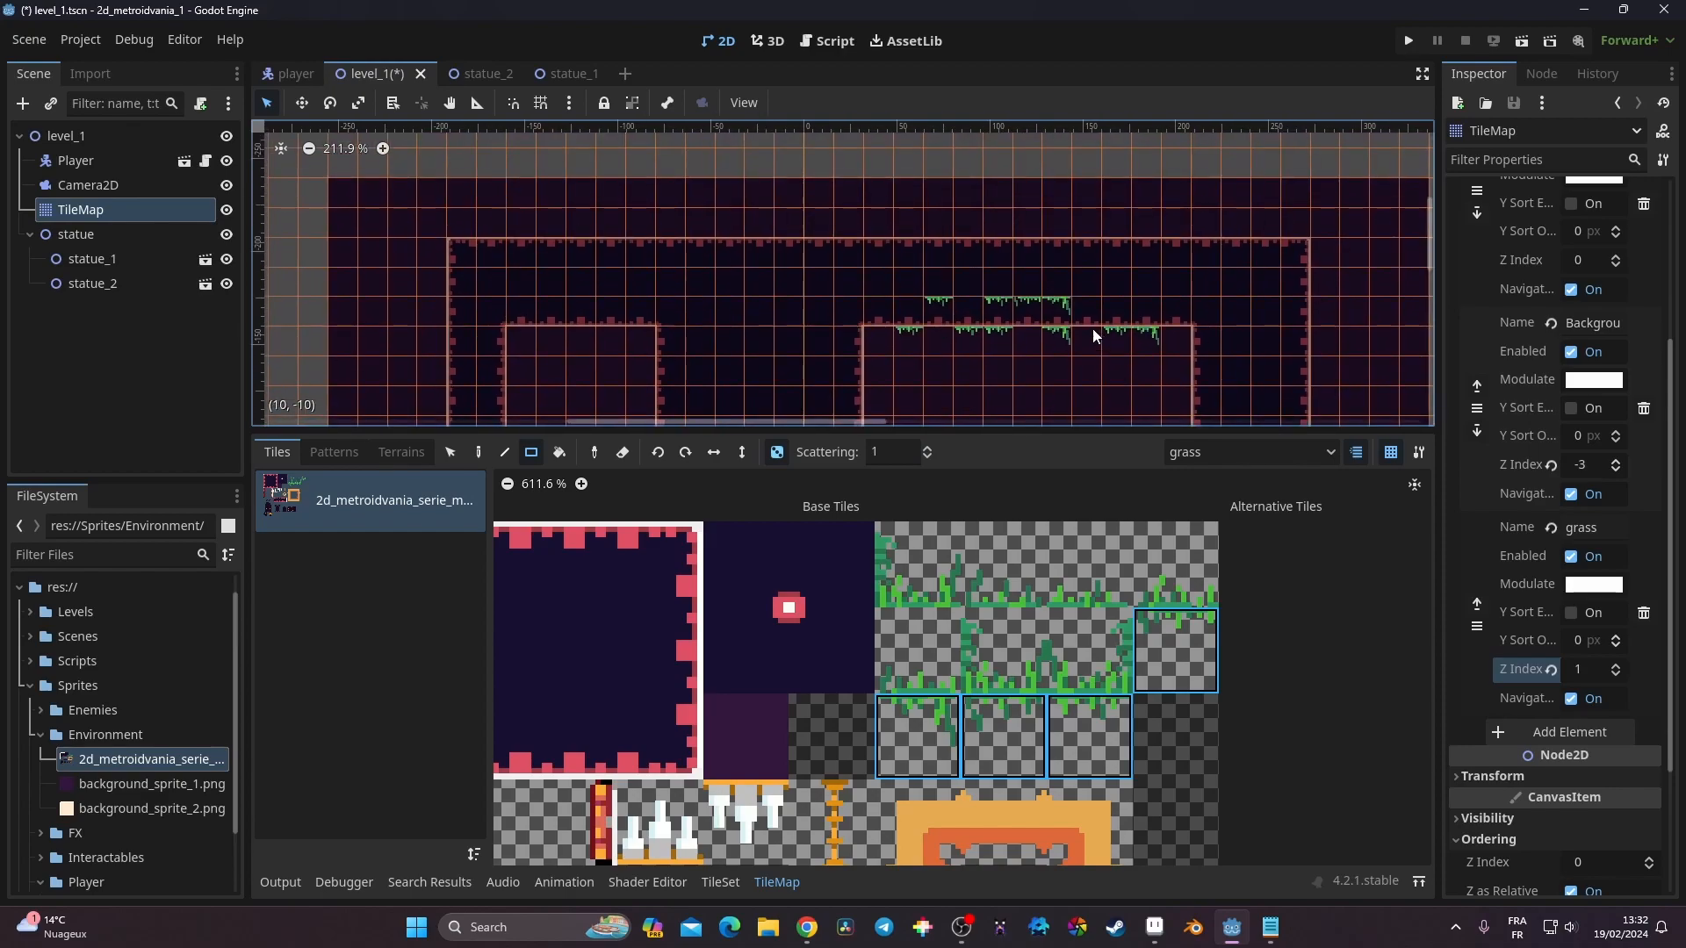
pyautogui.moveTo(1071, 317); pyautogui.dragTo(908, 325, button='right')
# Paint random hanging grass along the ceiling left of the central block
pyautogui.moveTo(1177, 355); pyautogui.dragTo(1052, 244, button='middle')
pyautogui.moveTo(514, 223); pyautogui.dragTo(615, 215)
pyautogui.moveTo(615, 202); pyautogui.dragTo(626, 178, button='middle')
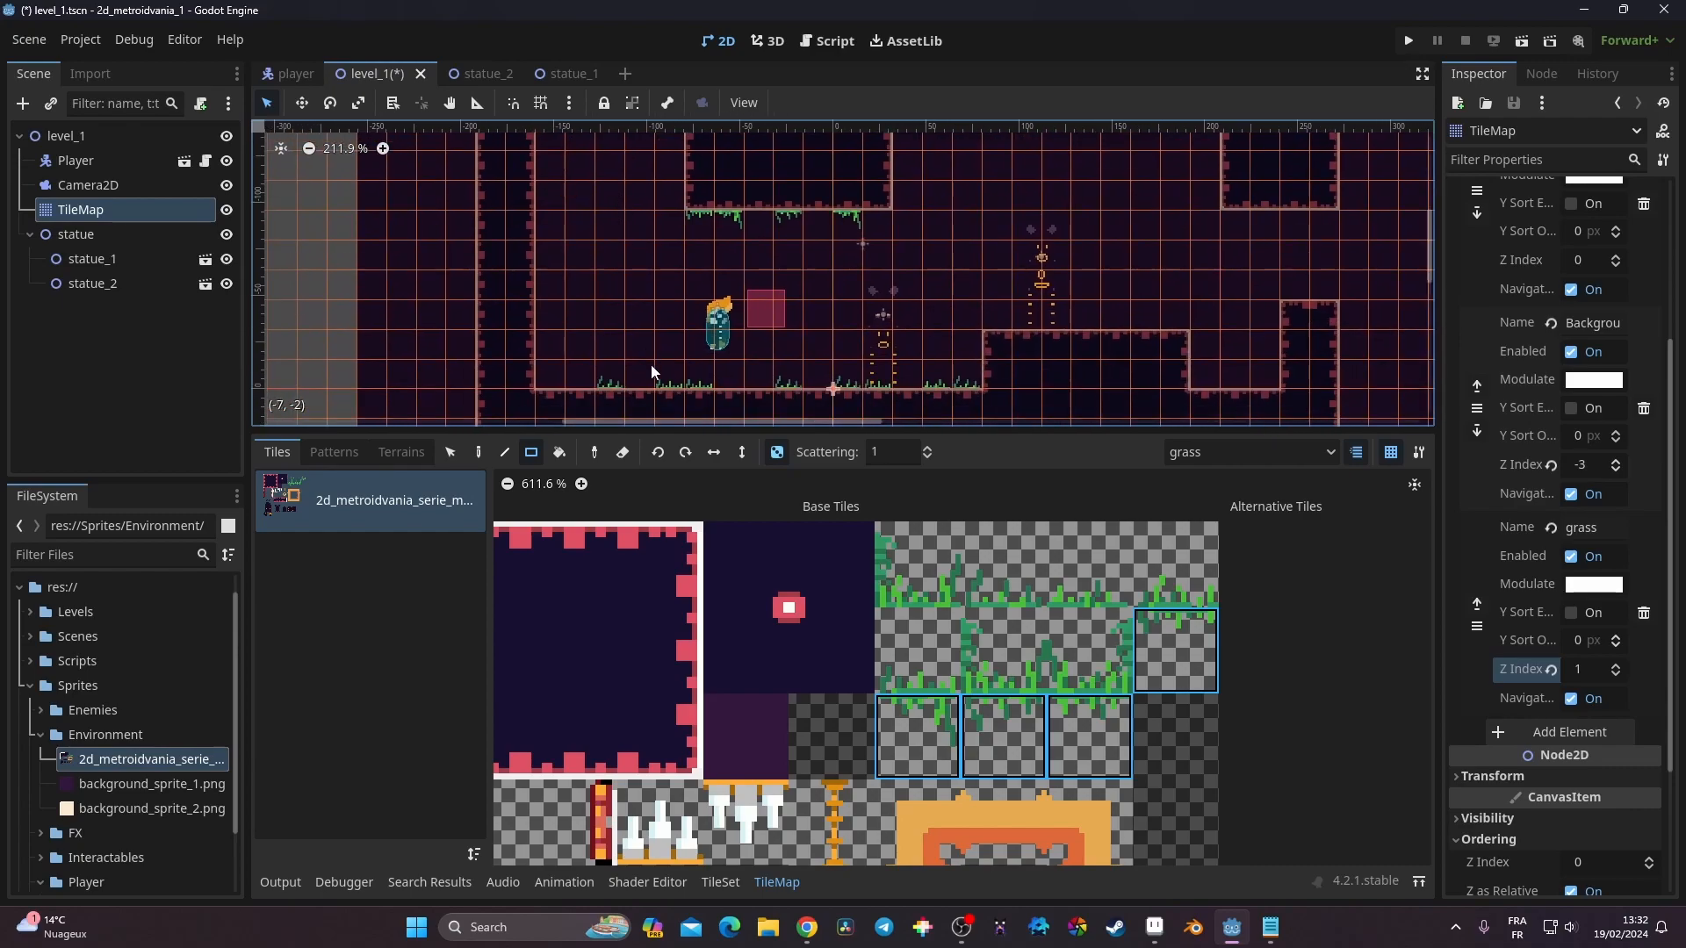
# Reselect the four upright floor-grass tiles and paint them across the top of the raised platform beside the second statue
pyautogui.click(1175, 584)
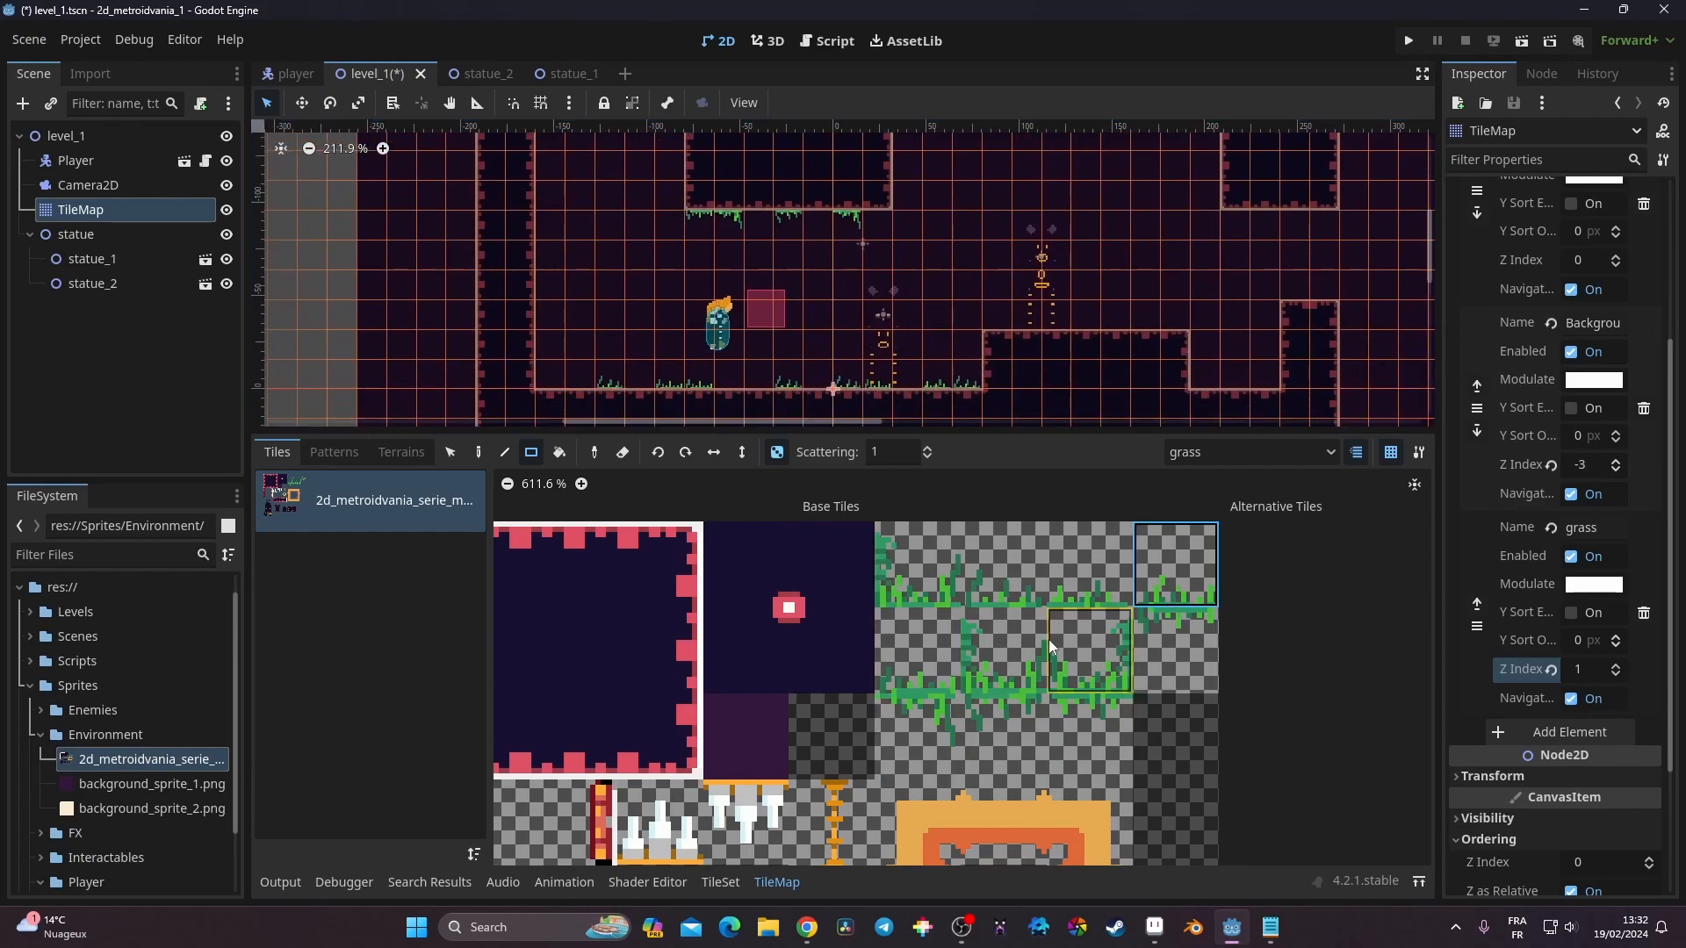
pyautogui.keyDown('shift'); pyautogui.click(1104, 584); pyautogui.keyUp('shift')
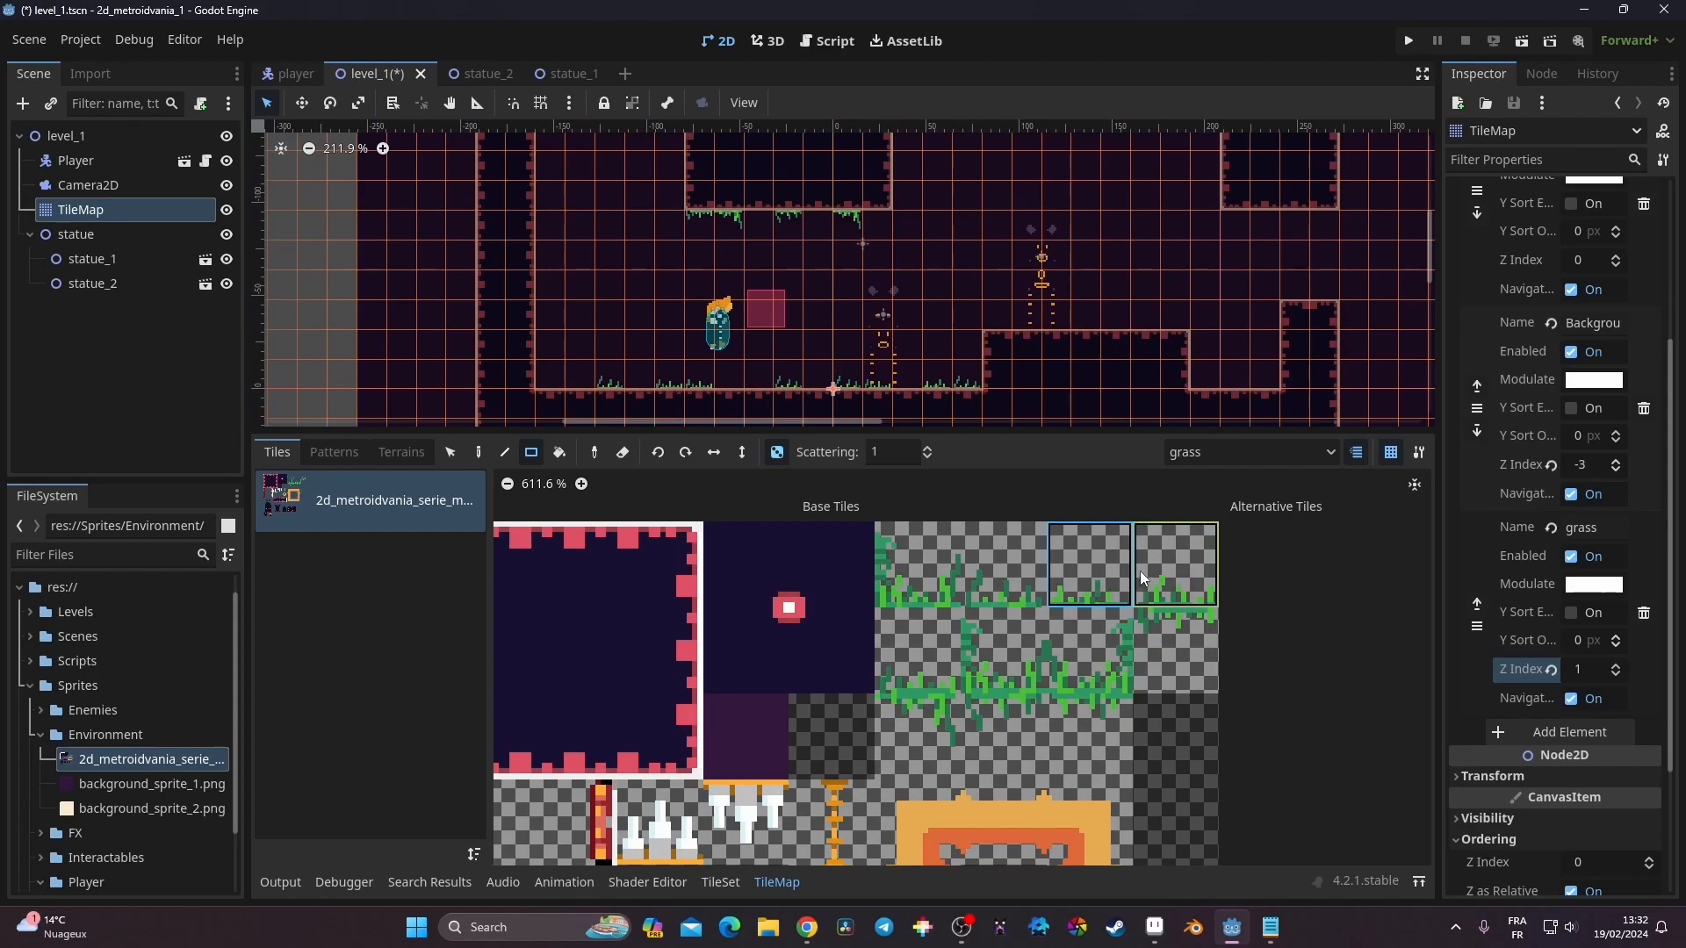
pyautogui.keyDown('shift'); pyautogui.click(993, 568); pyautogui.keyUp('shift')
pyautogui.keyDown('shift'); pyautogui.click(929, 652); pyautogui.keyUp('shift')
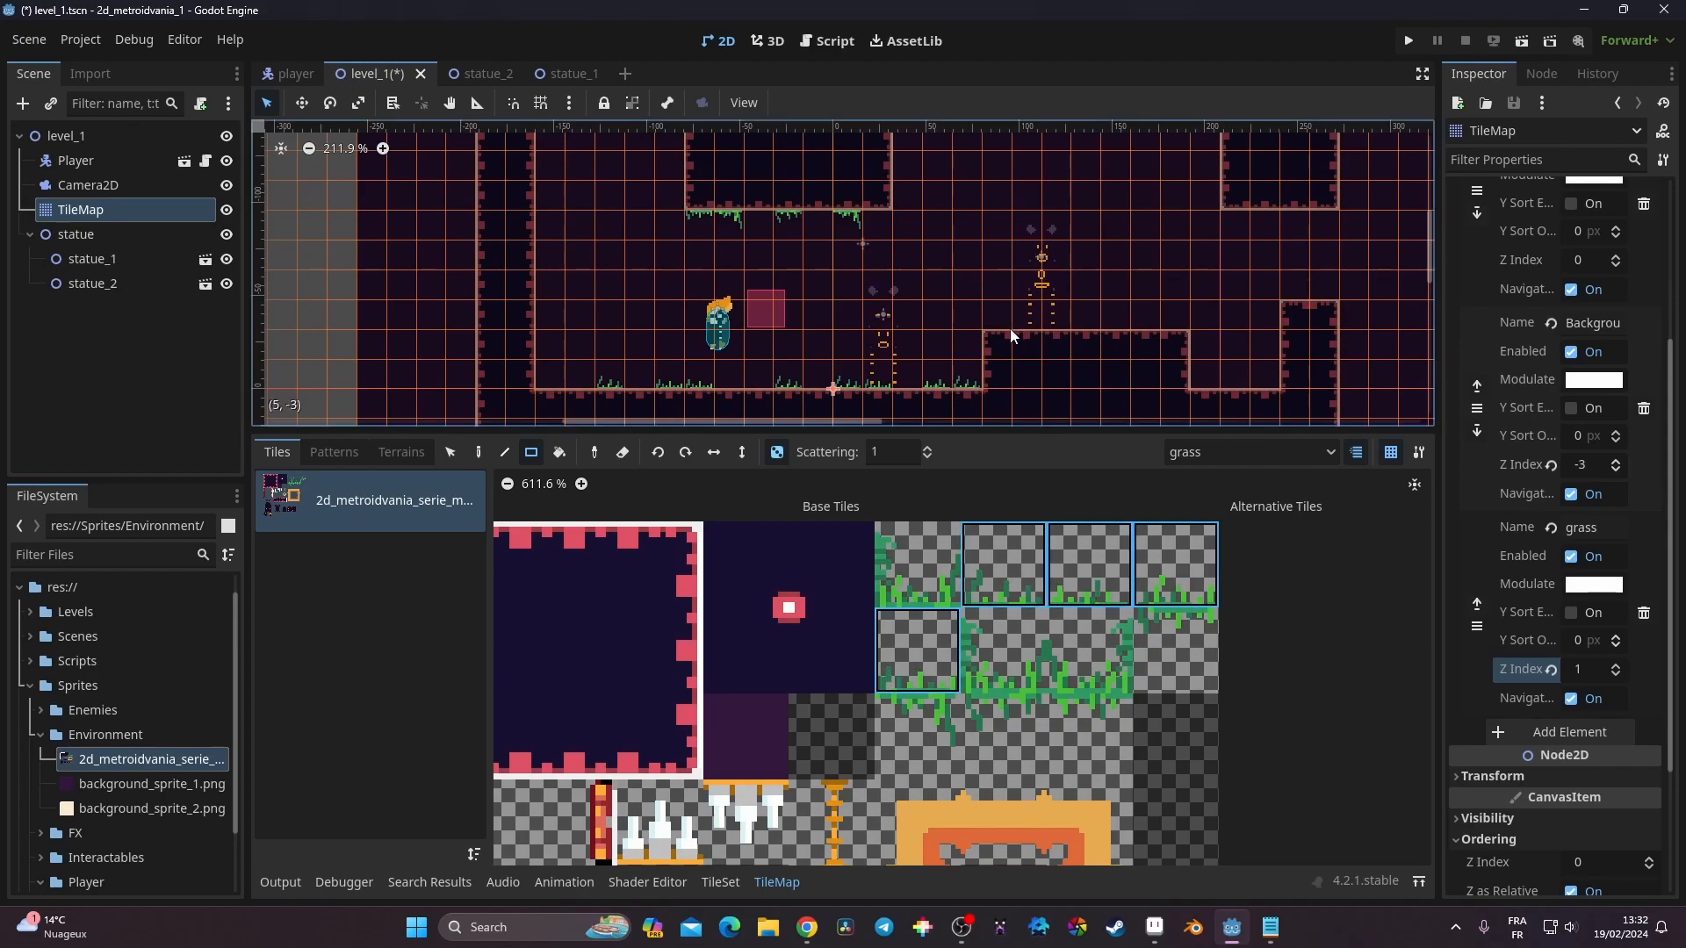
pyautogui.moveTo(1020, 321); pyautogui.dragTo(1147, 320)
pyautogui.moveTo(1142, 288); pyautogui.dragTo(1101, 332, button='middle')
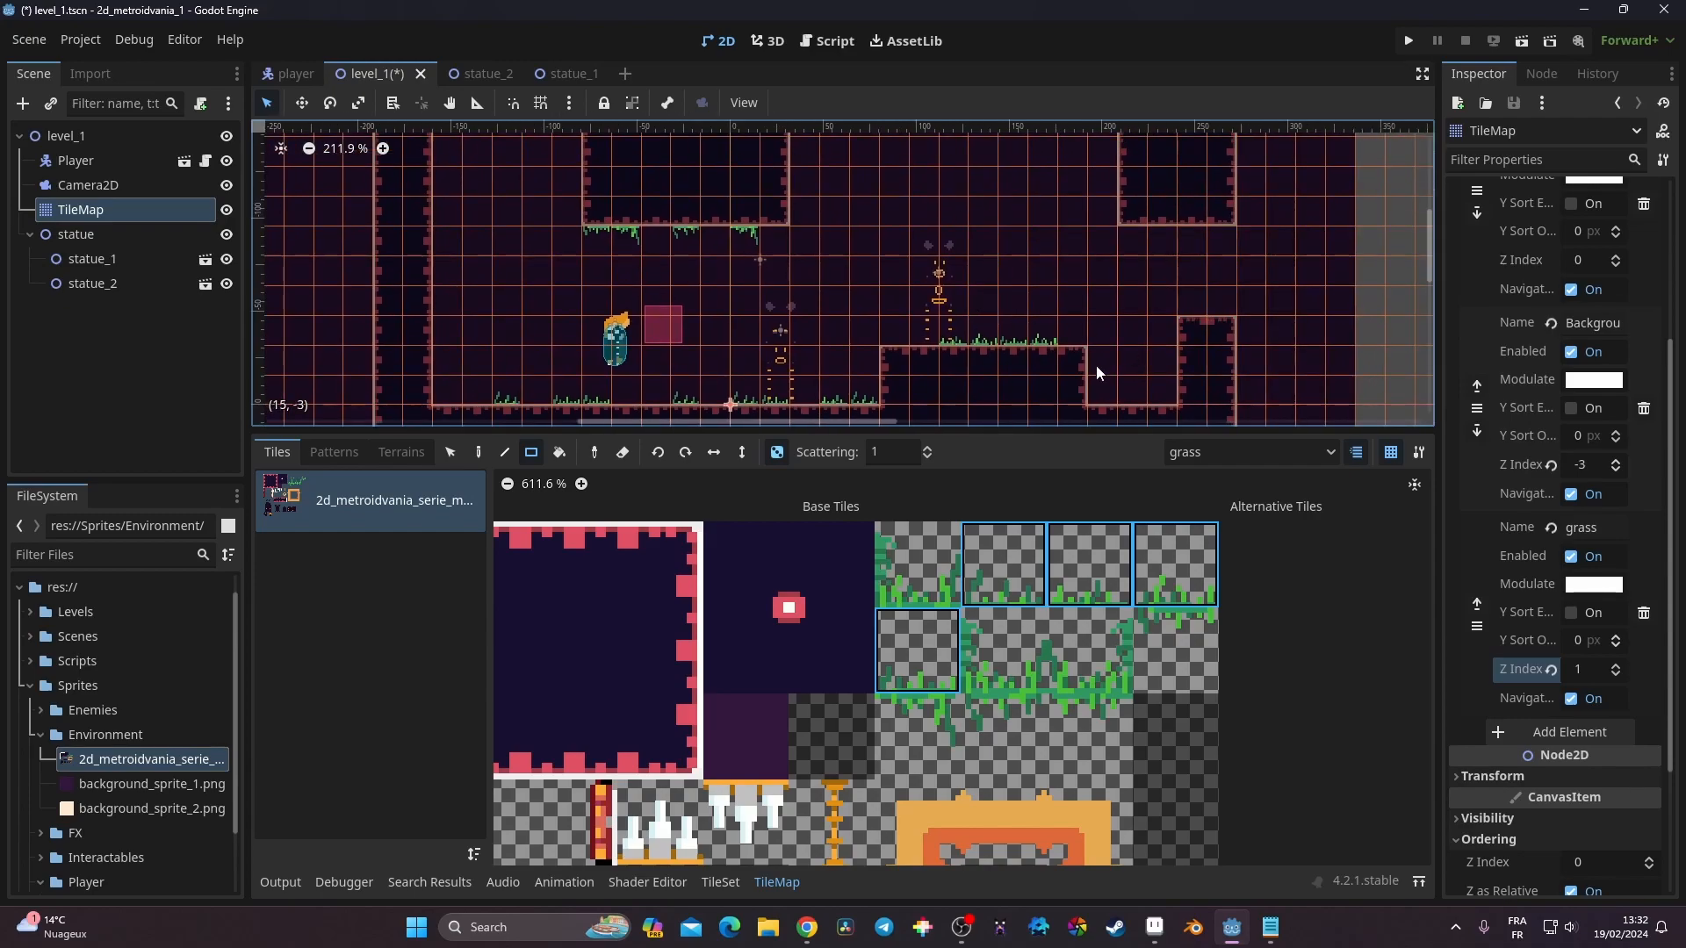
pyautogui.scroll(-1, 957, 534)
pyautogui.hscroll(5, 793, 204)
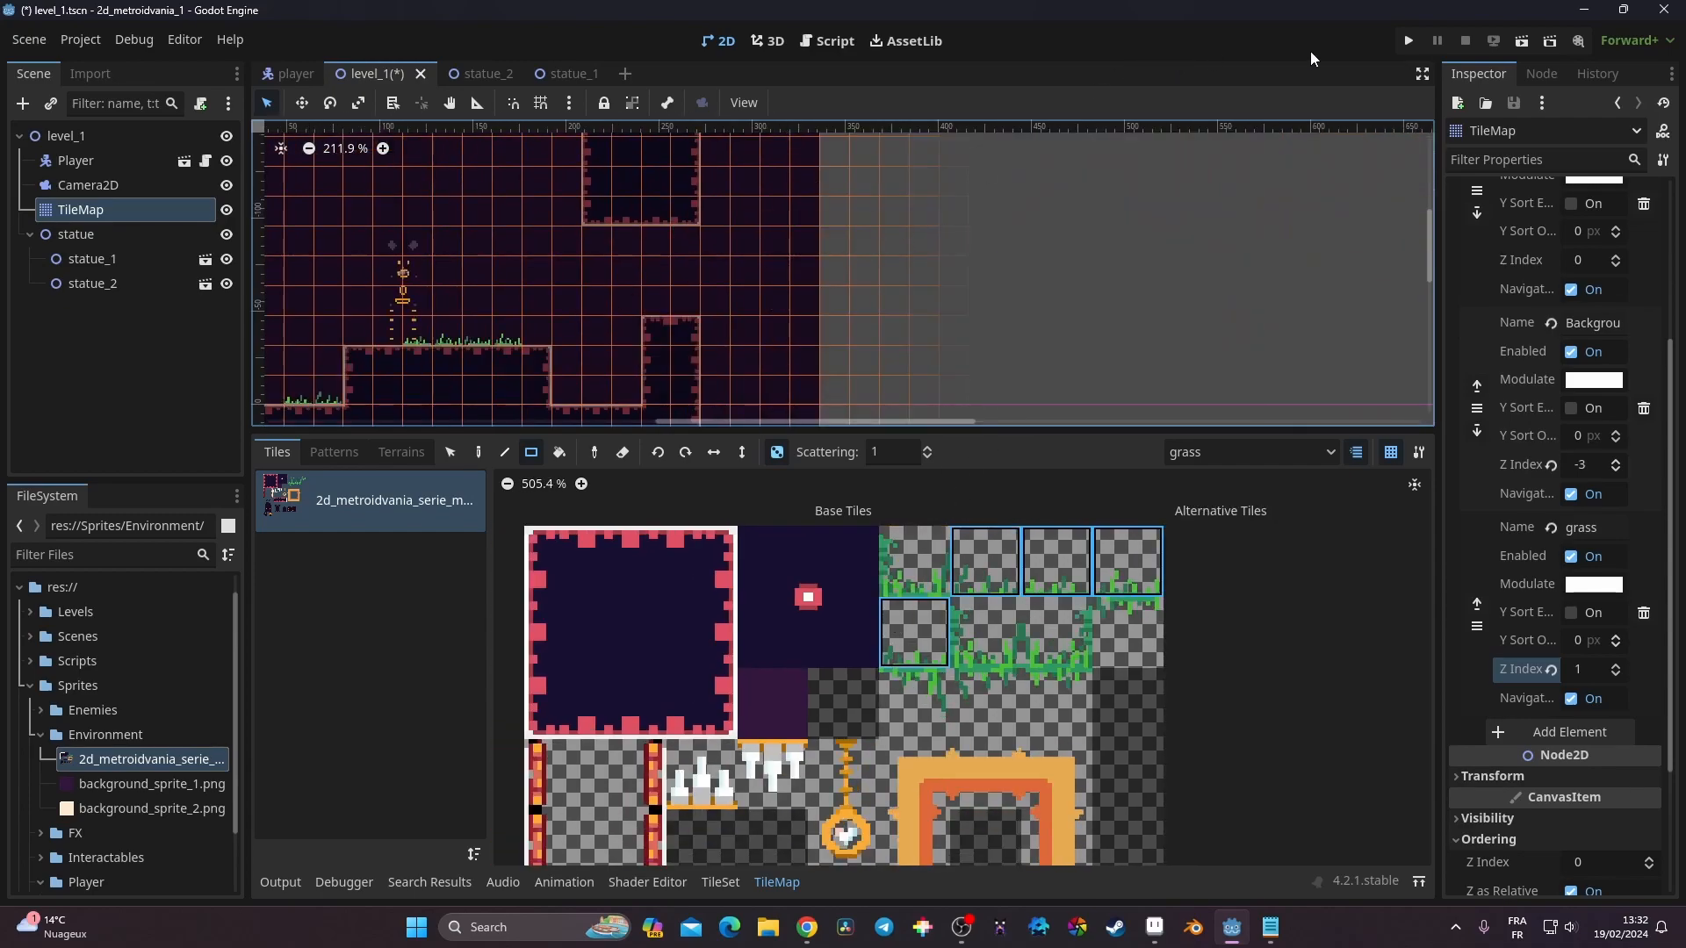
# Run the project, walk and jump the player through the grass, maximize the game window, and close the game
pyautogui.click(1409, 41)
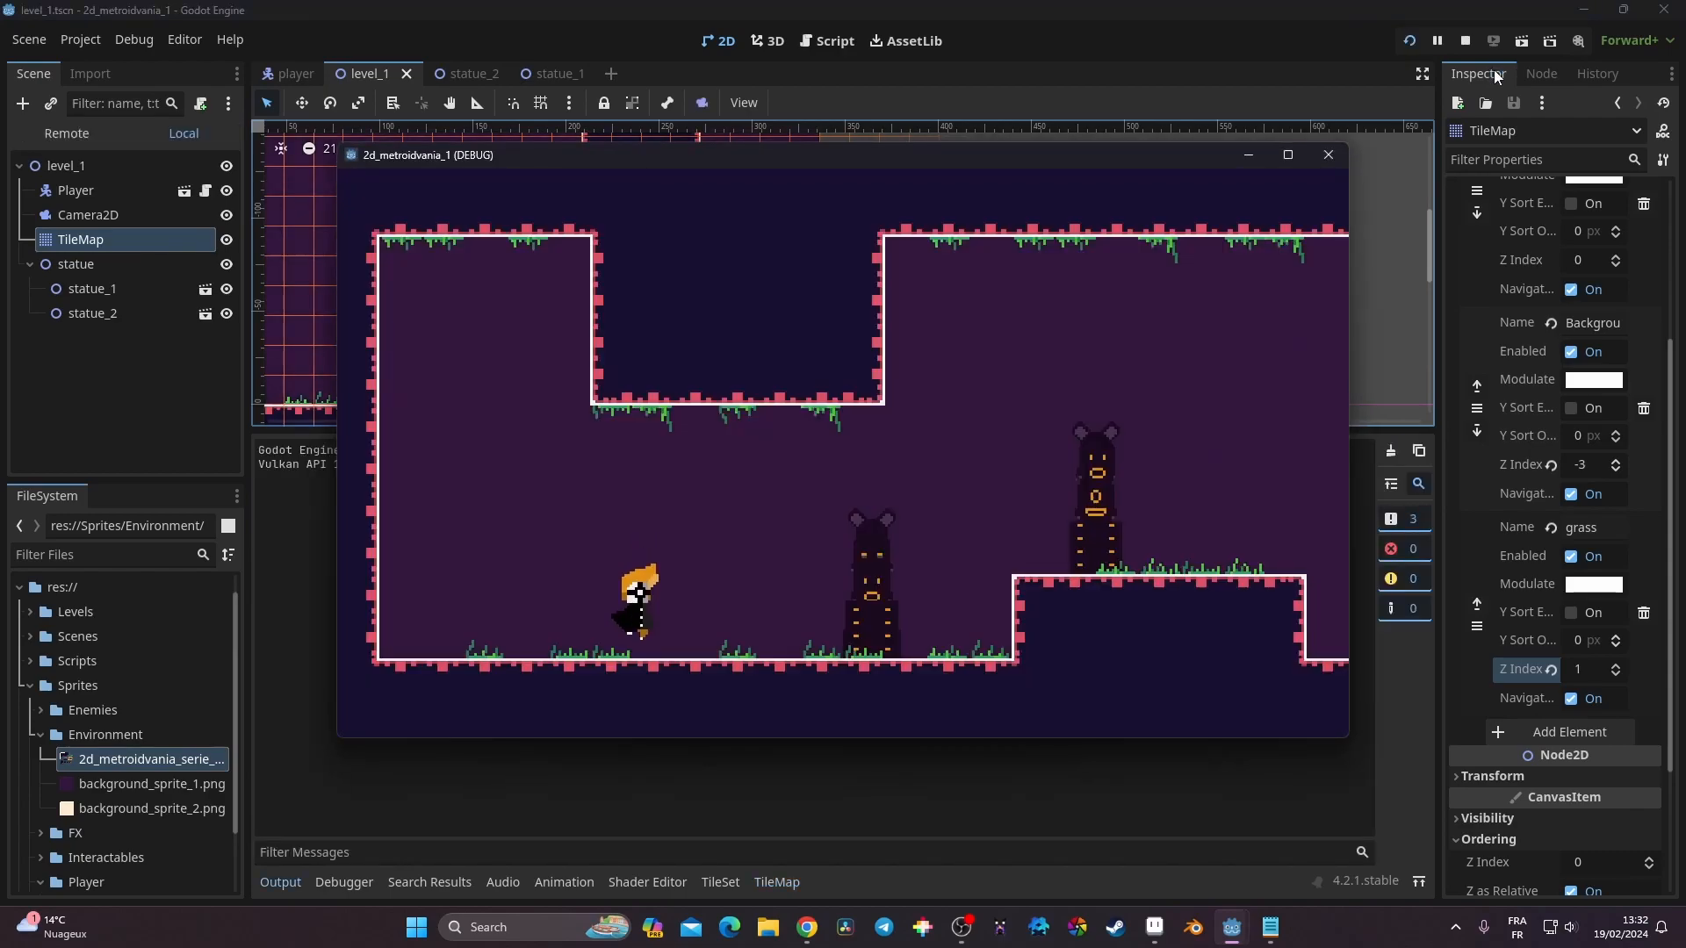
pyautogui.press('Right')
pyautogui.press('Left')
pyautogui.press('Right')
pyautogui.press('space')
pyautogui.press('Left')
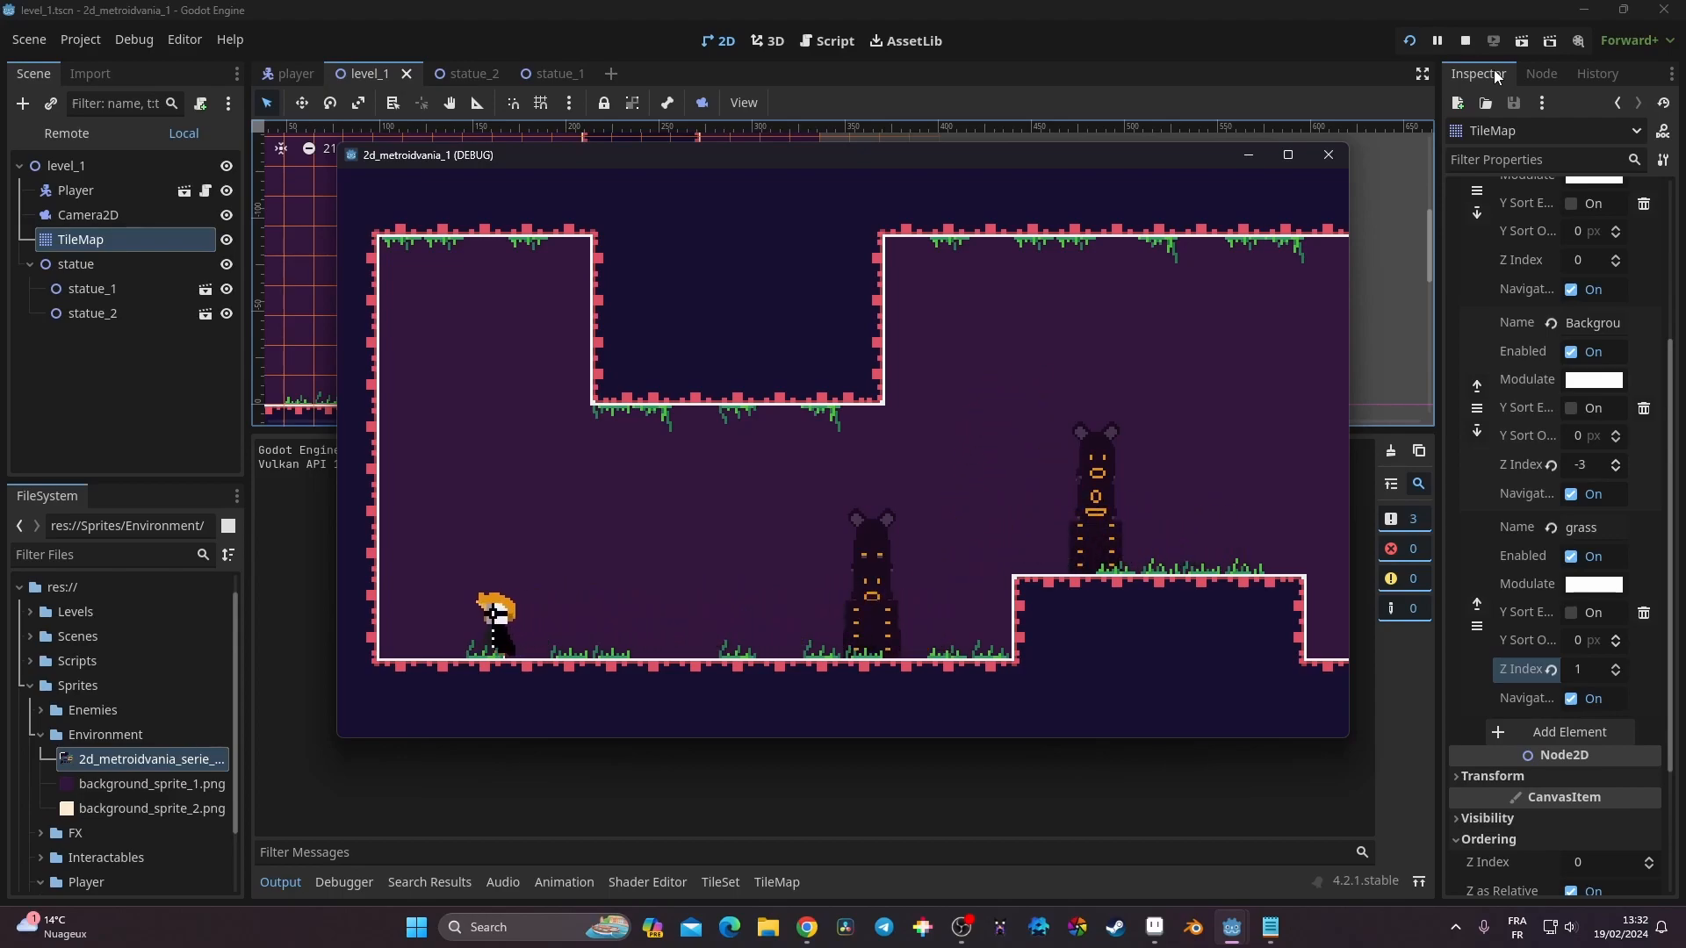
pyautogui.press('Right')
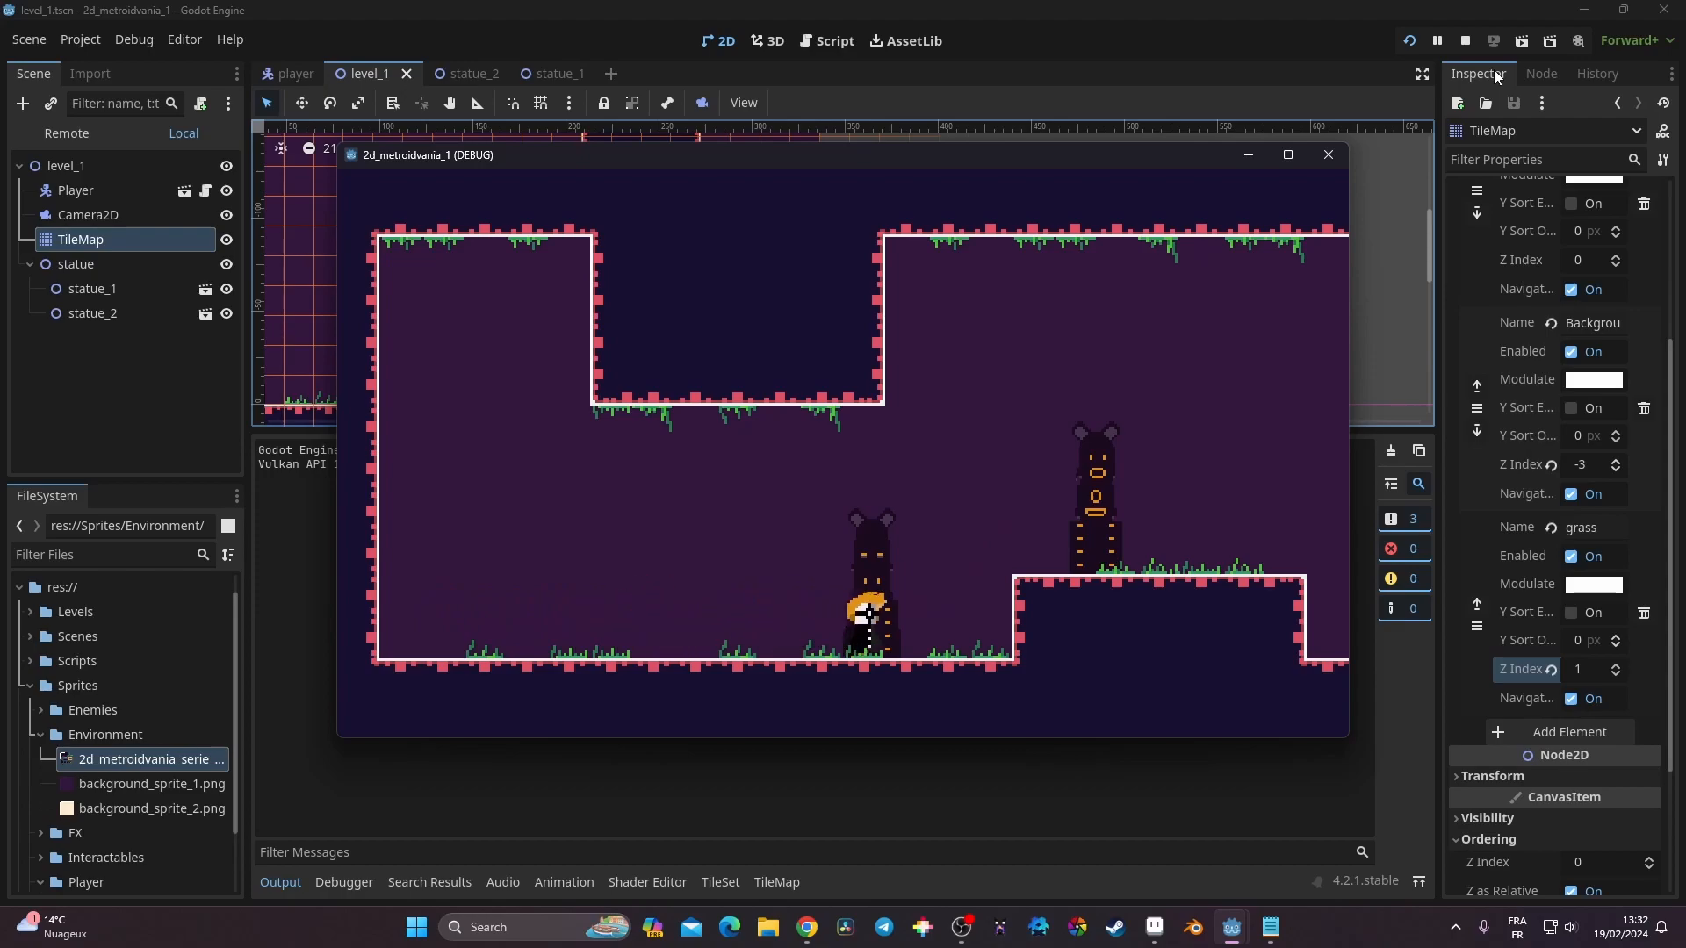
pyautogui.press('super+Up')
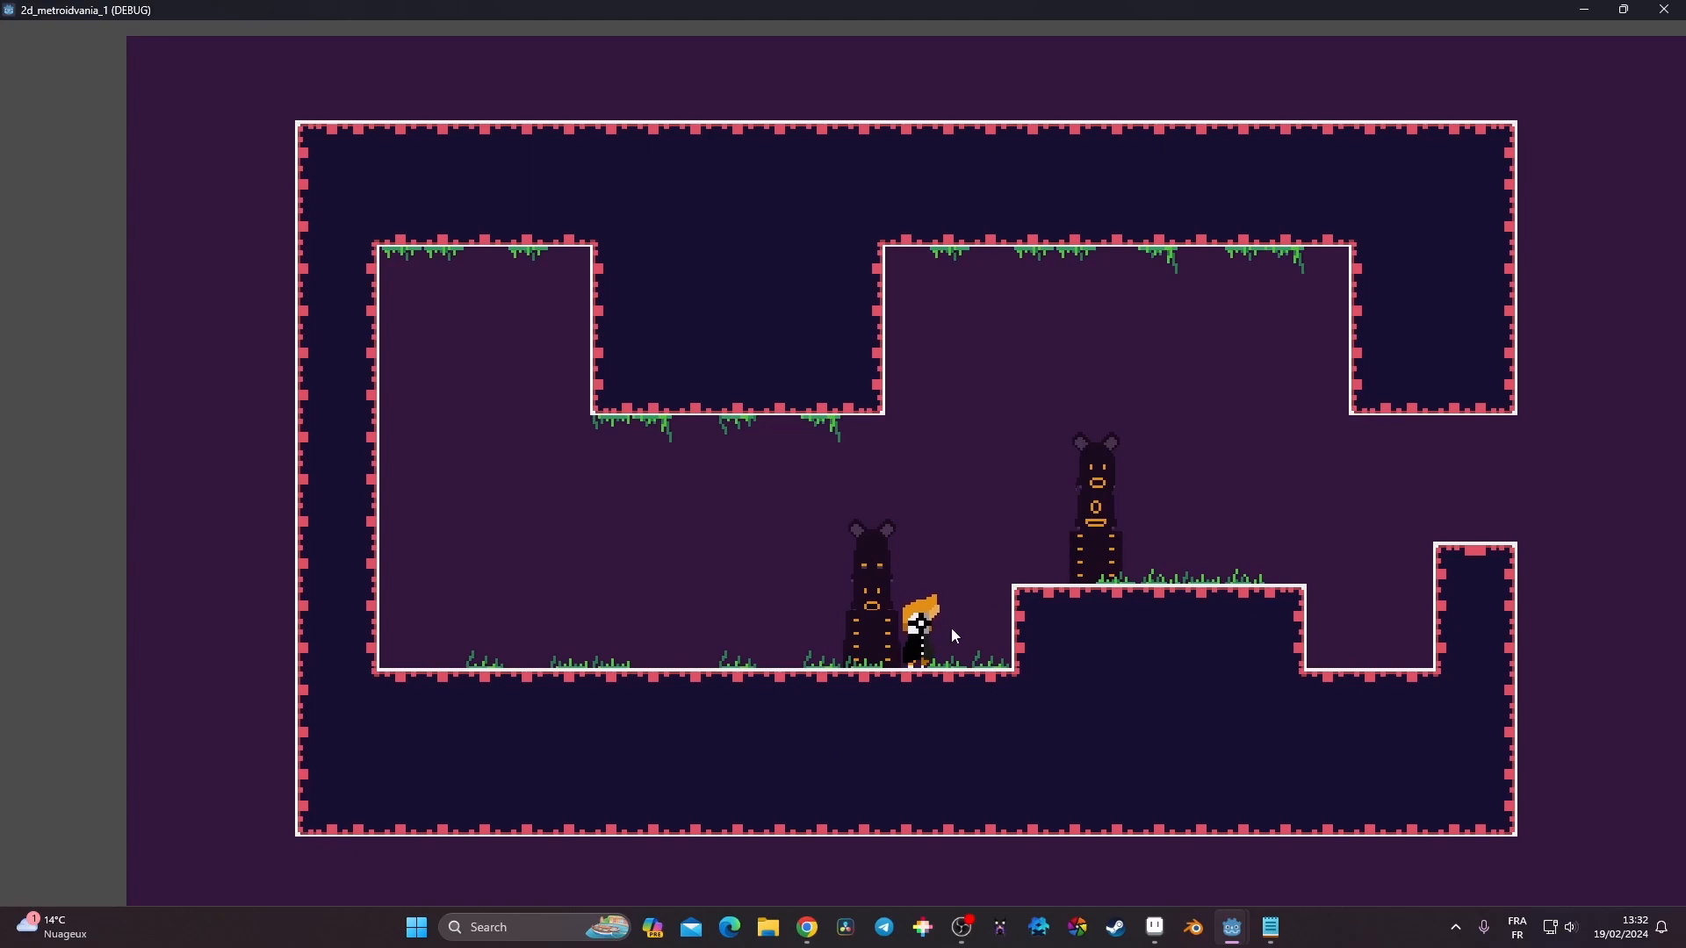
pyautogui.click(1664, 10)
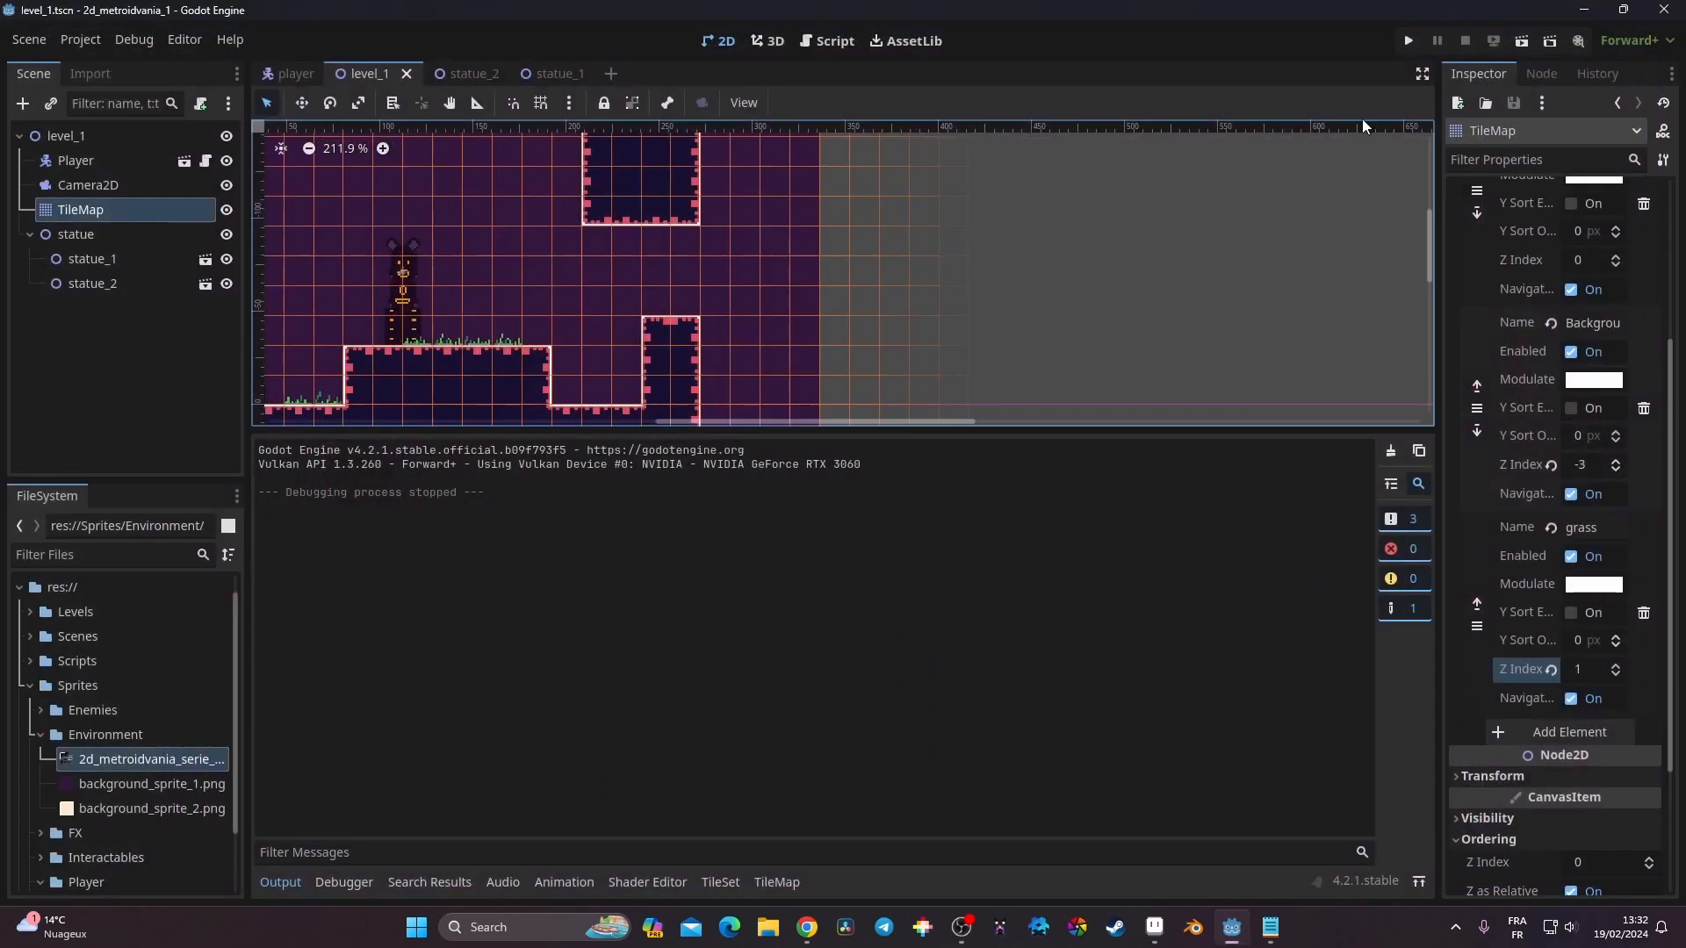
# In the project's display window settings, set the stretch mode to canvas_items and close the settings
pyautogui.click(81, 37)
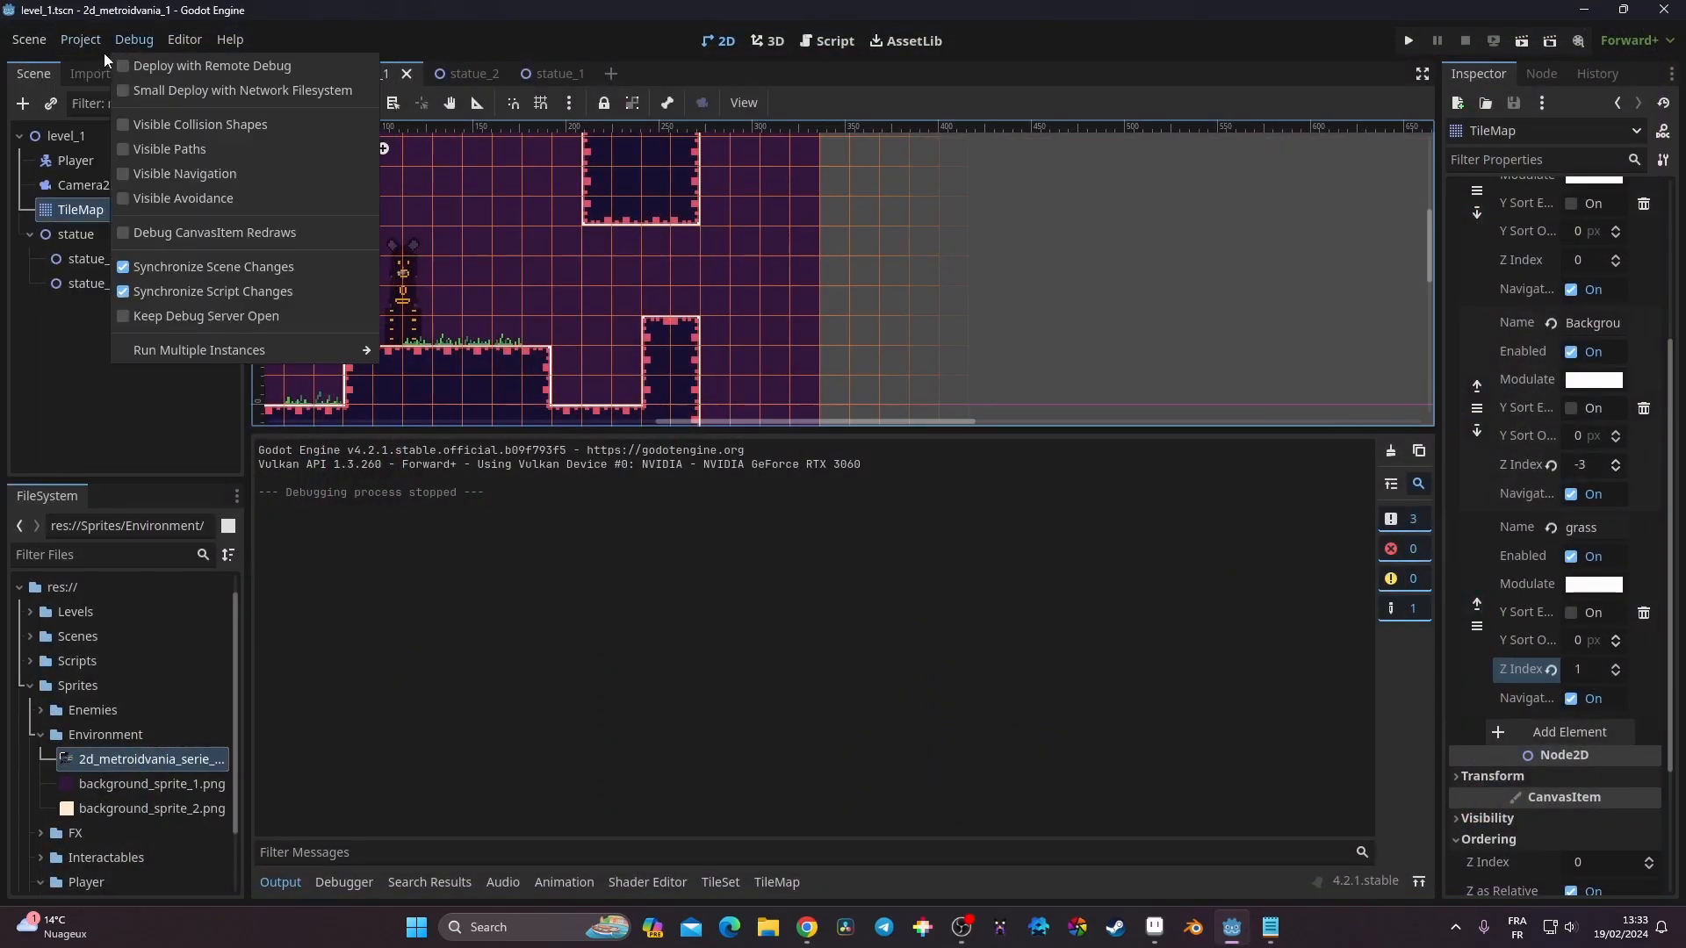
pyautogui.click(94, 64)
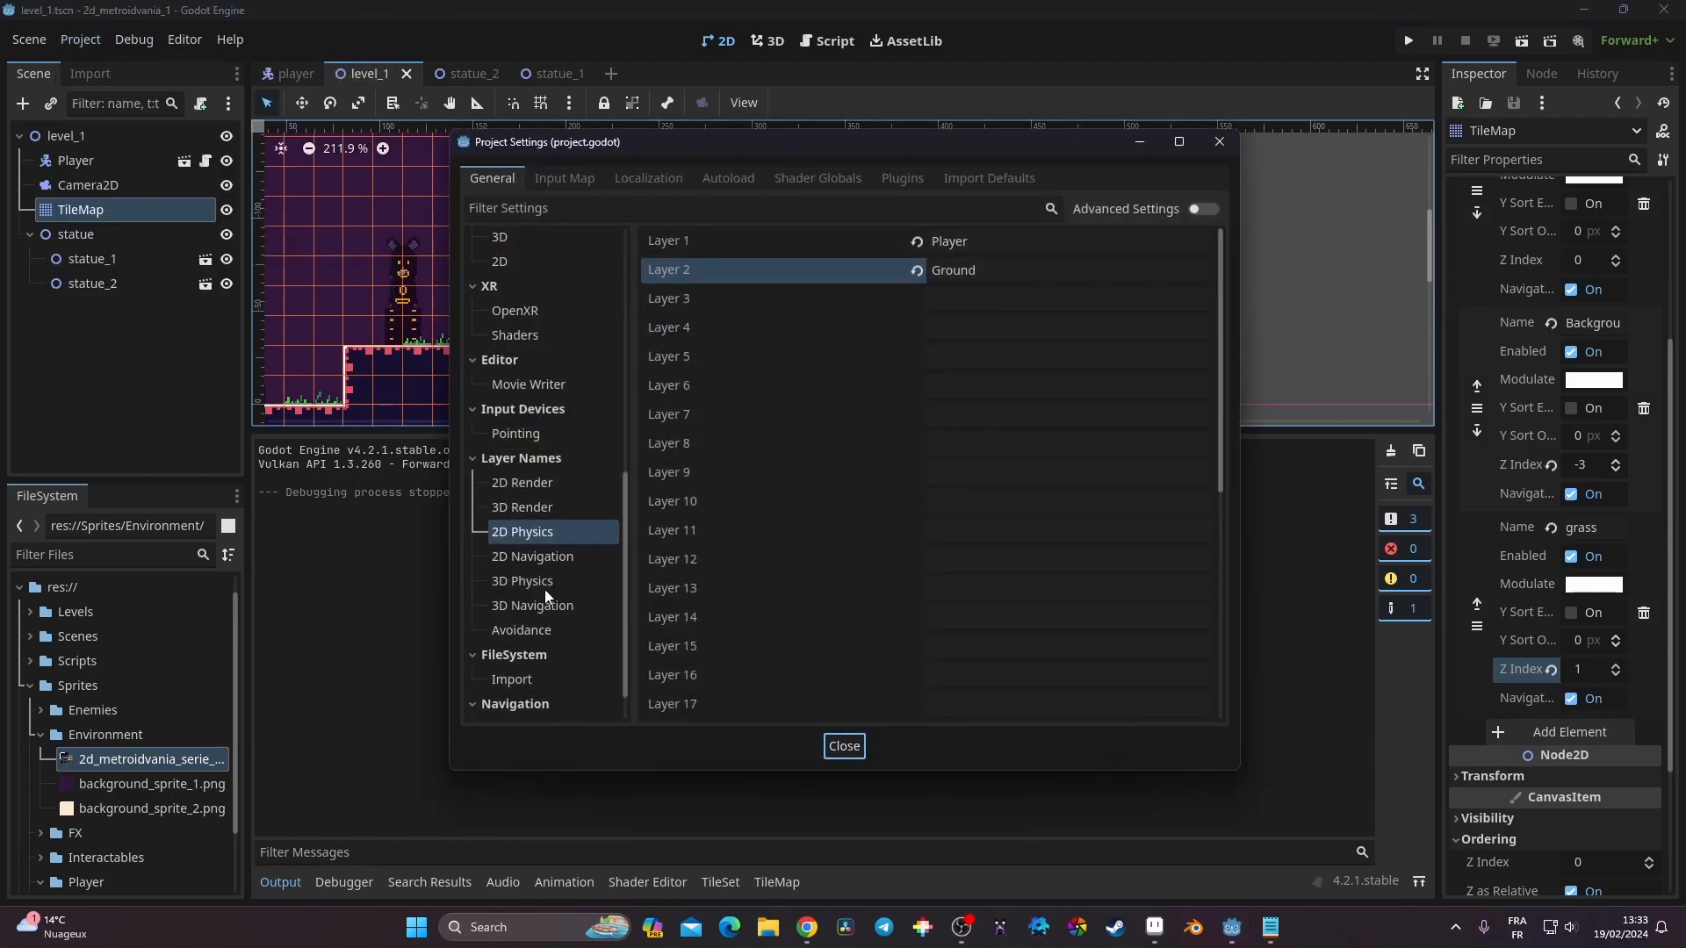
pyautogui.scroll(10, 536, 562)
pyautogui.click(541, 368)
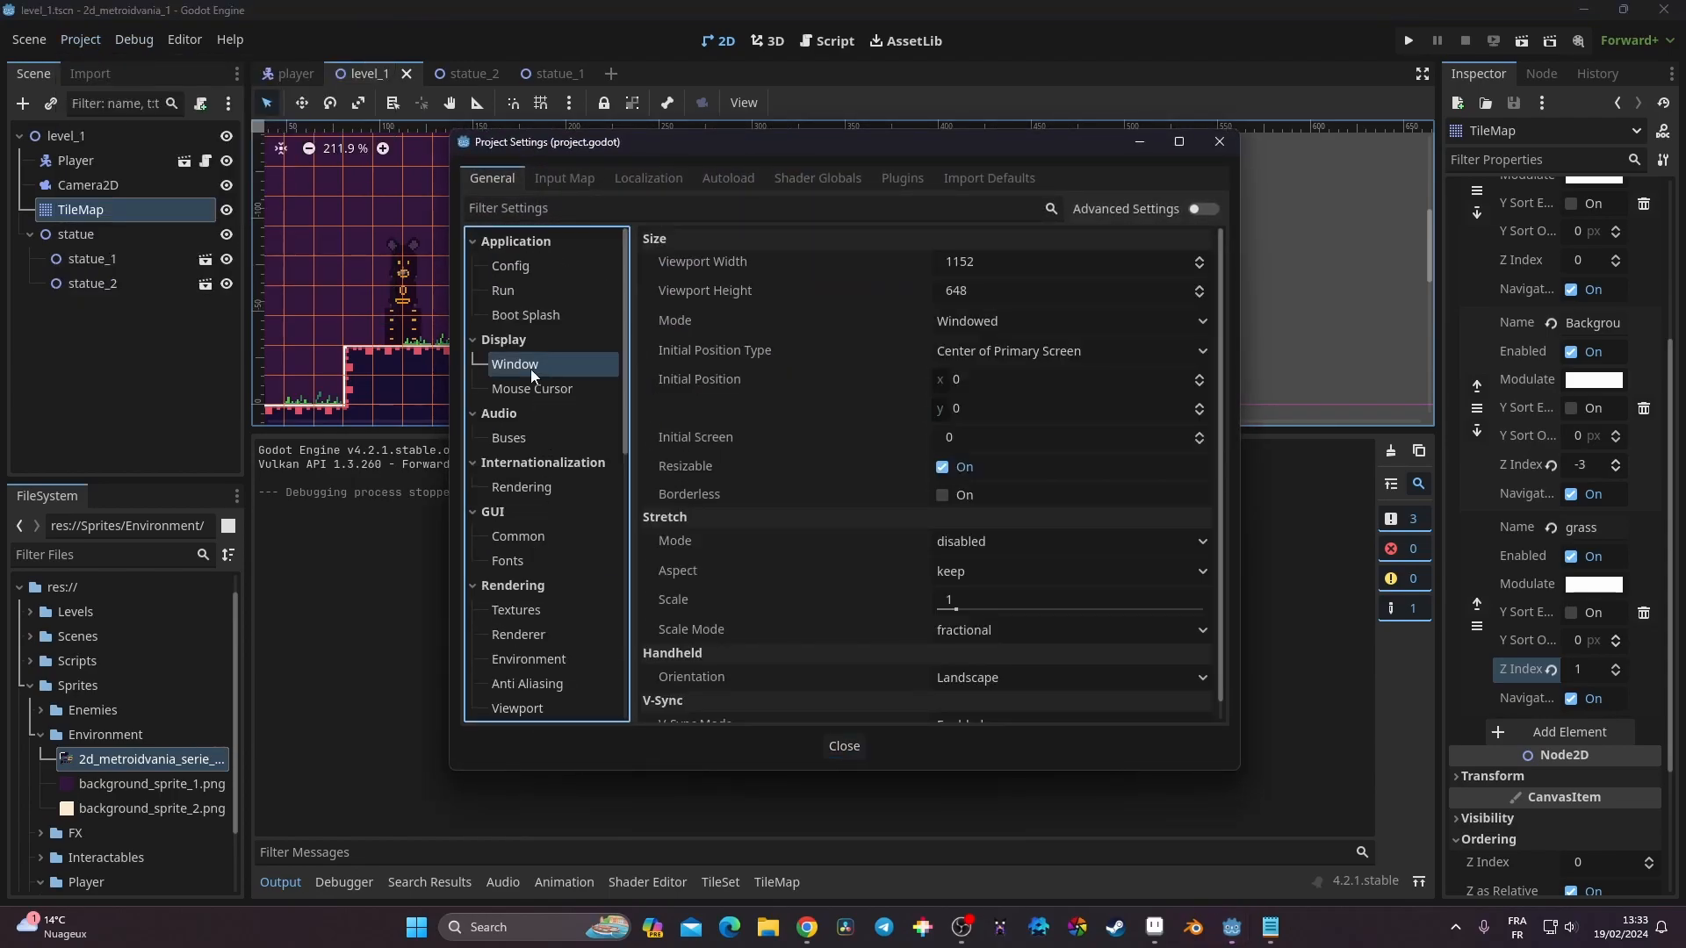
pyautogui.click(1018, 541)
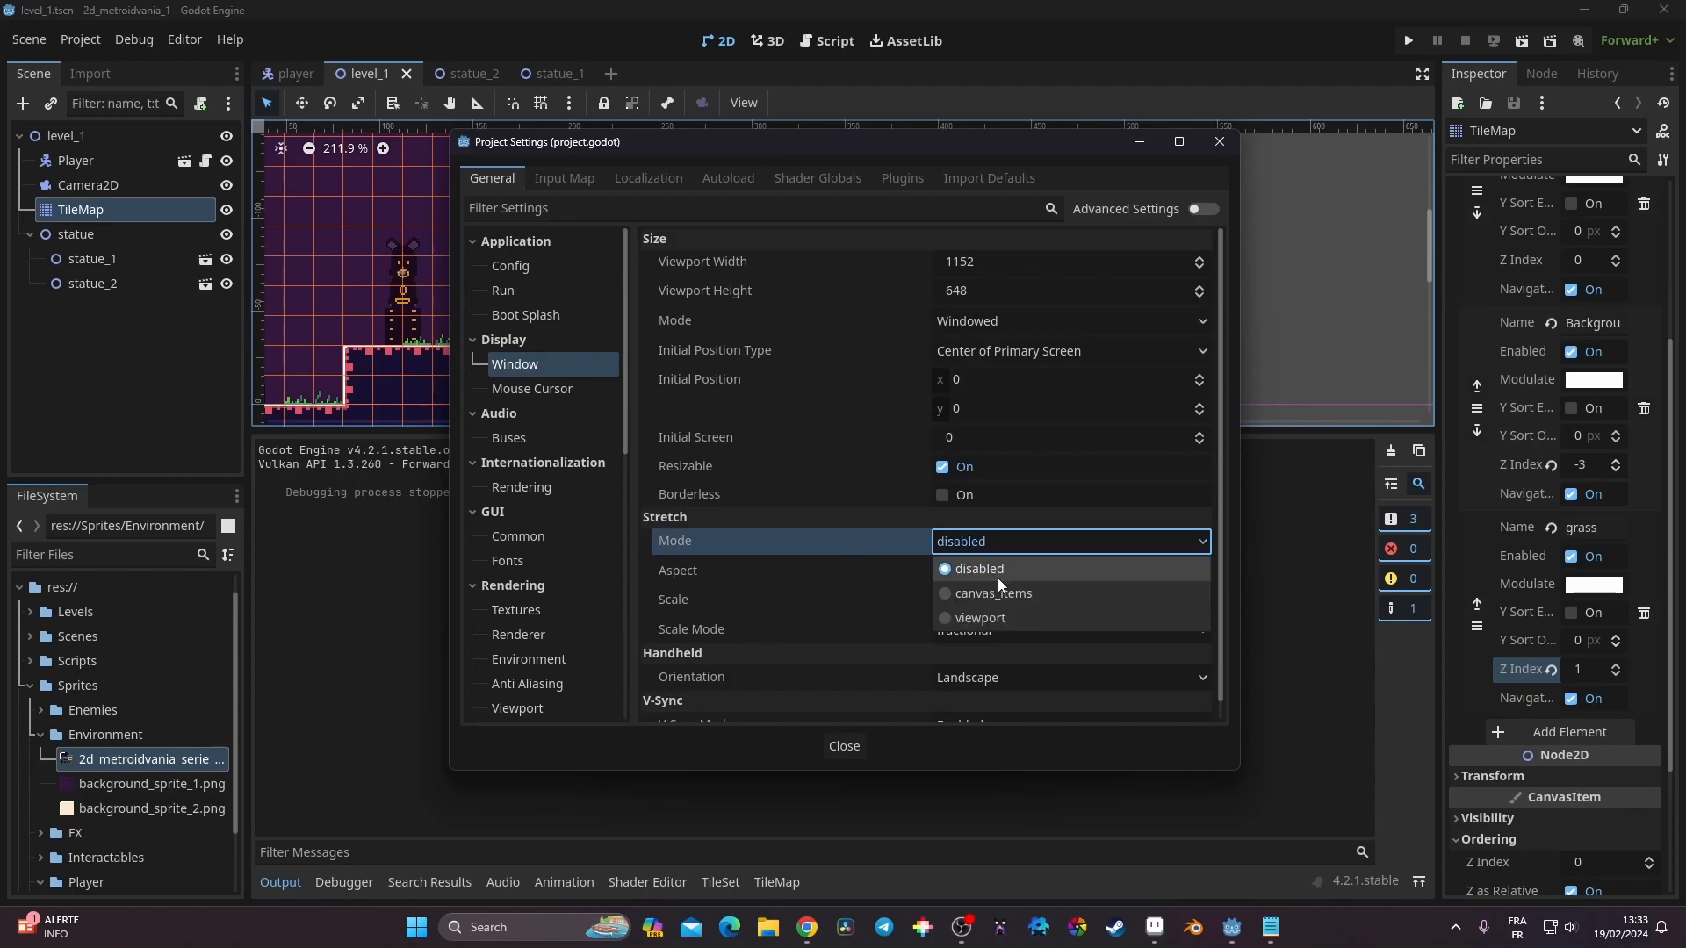
pyautogui.click(832, 584)
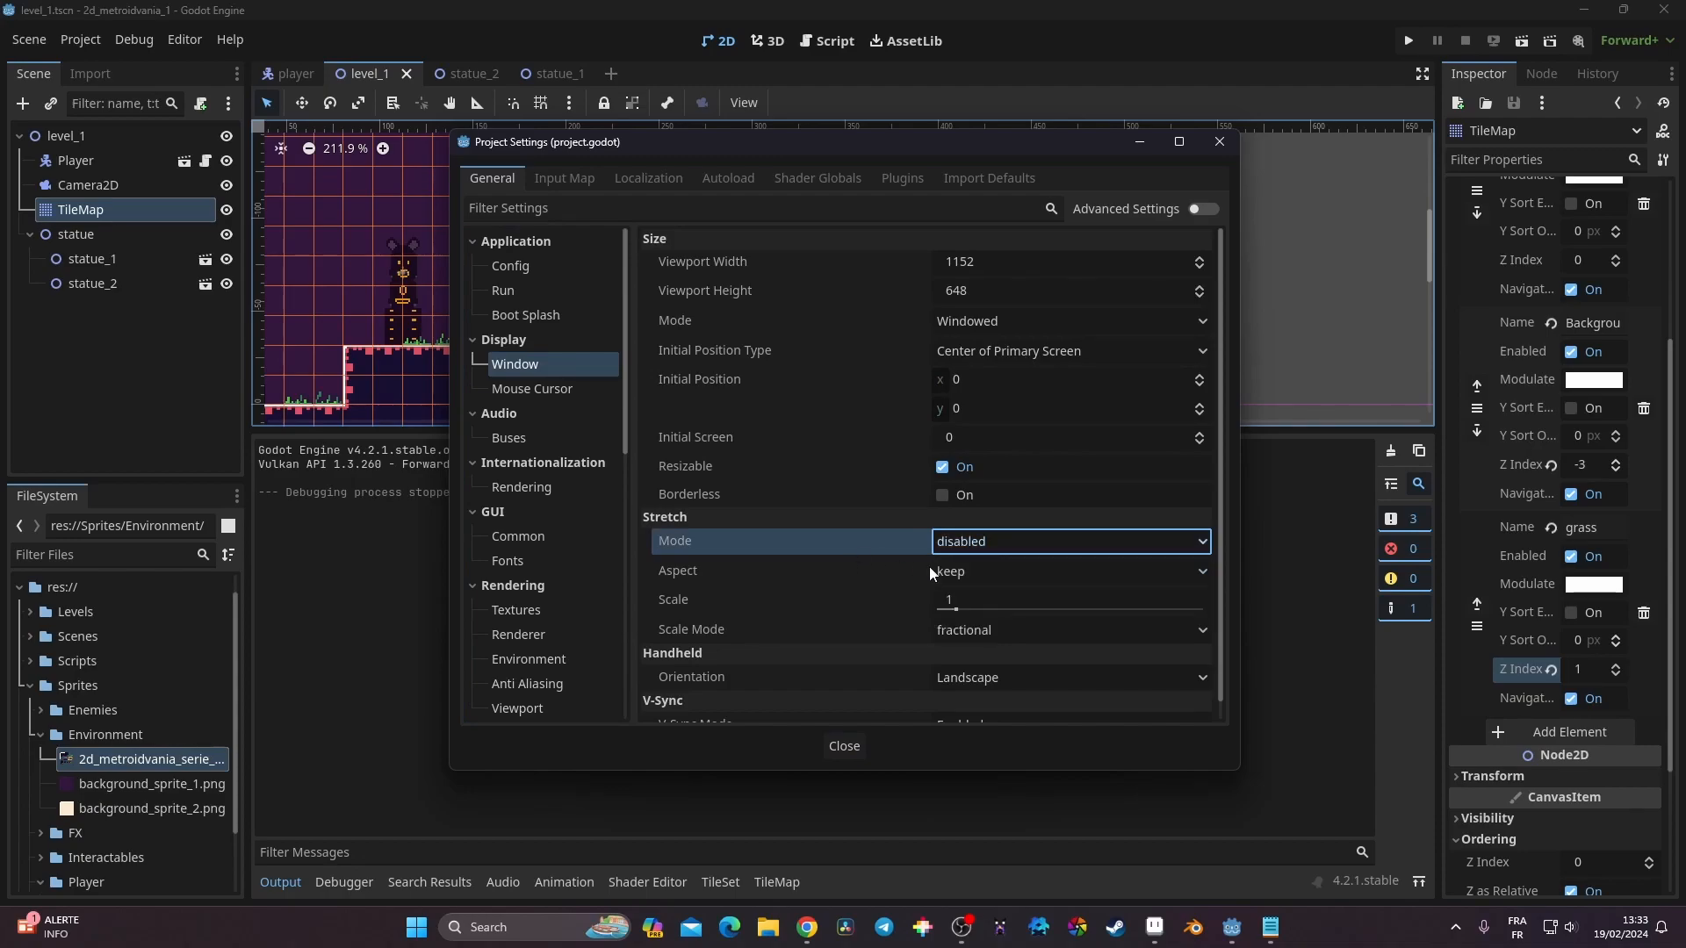
pyautogui.click(967, 572)
pyautogui.click(966, 541)
pyautogui.click(966, 541)
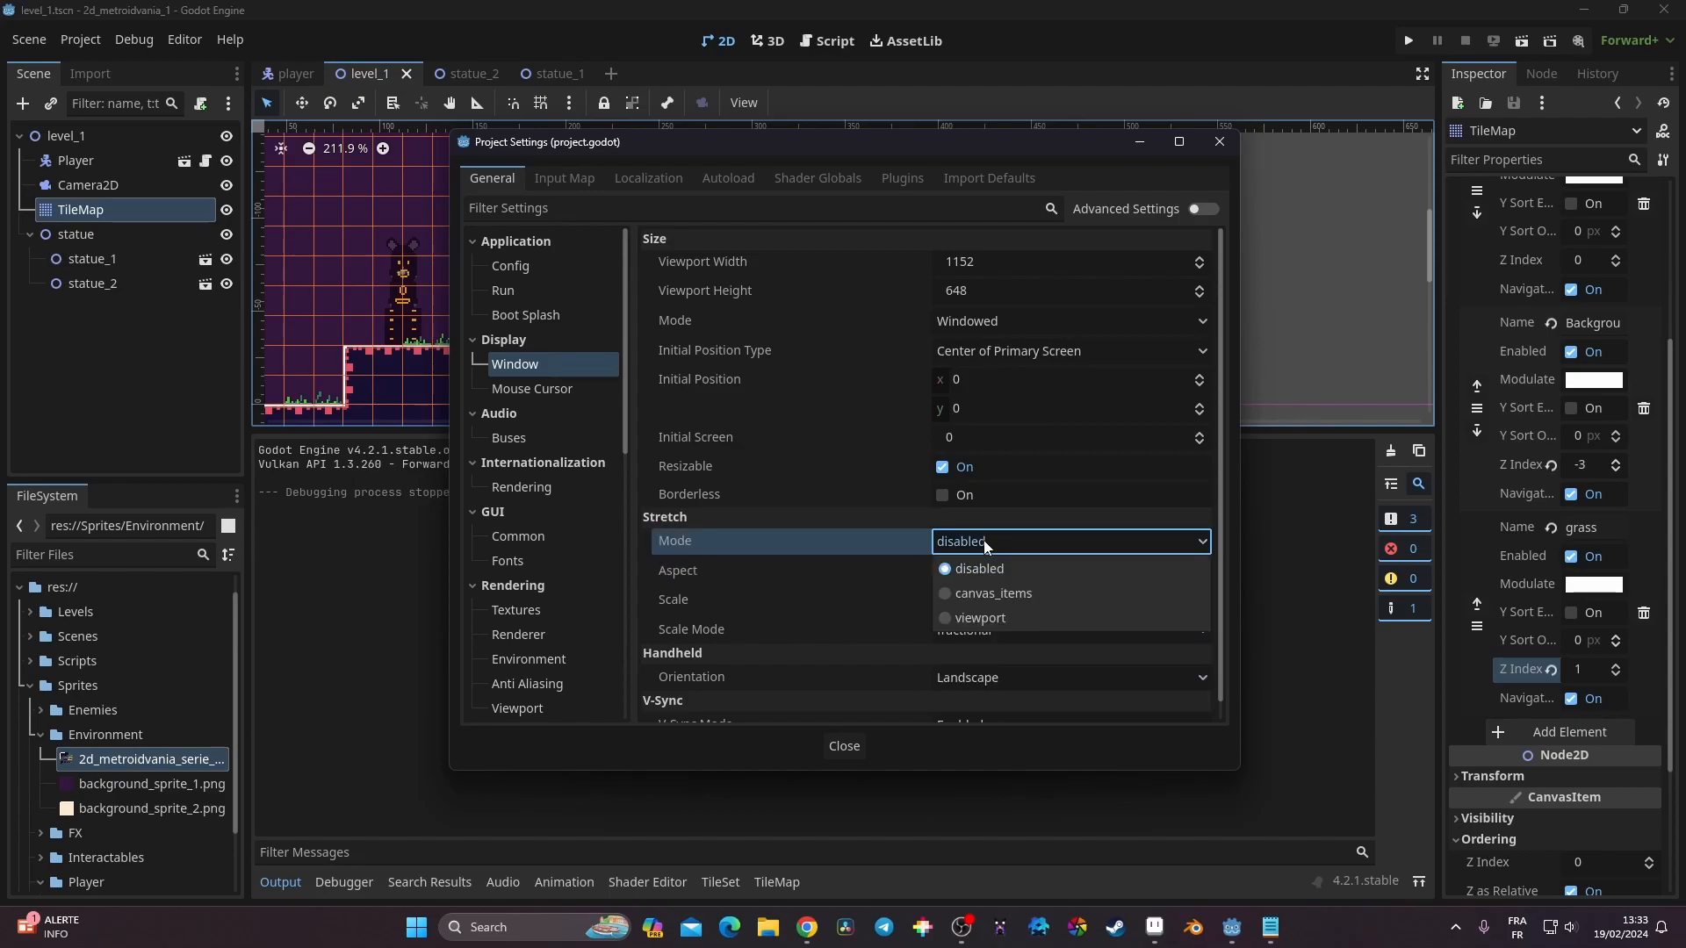
pyautogui.click(1026, 592)
pyautogui.click(845, 747)
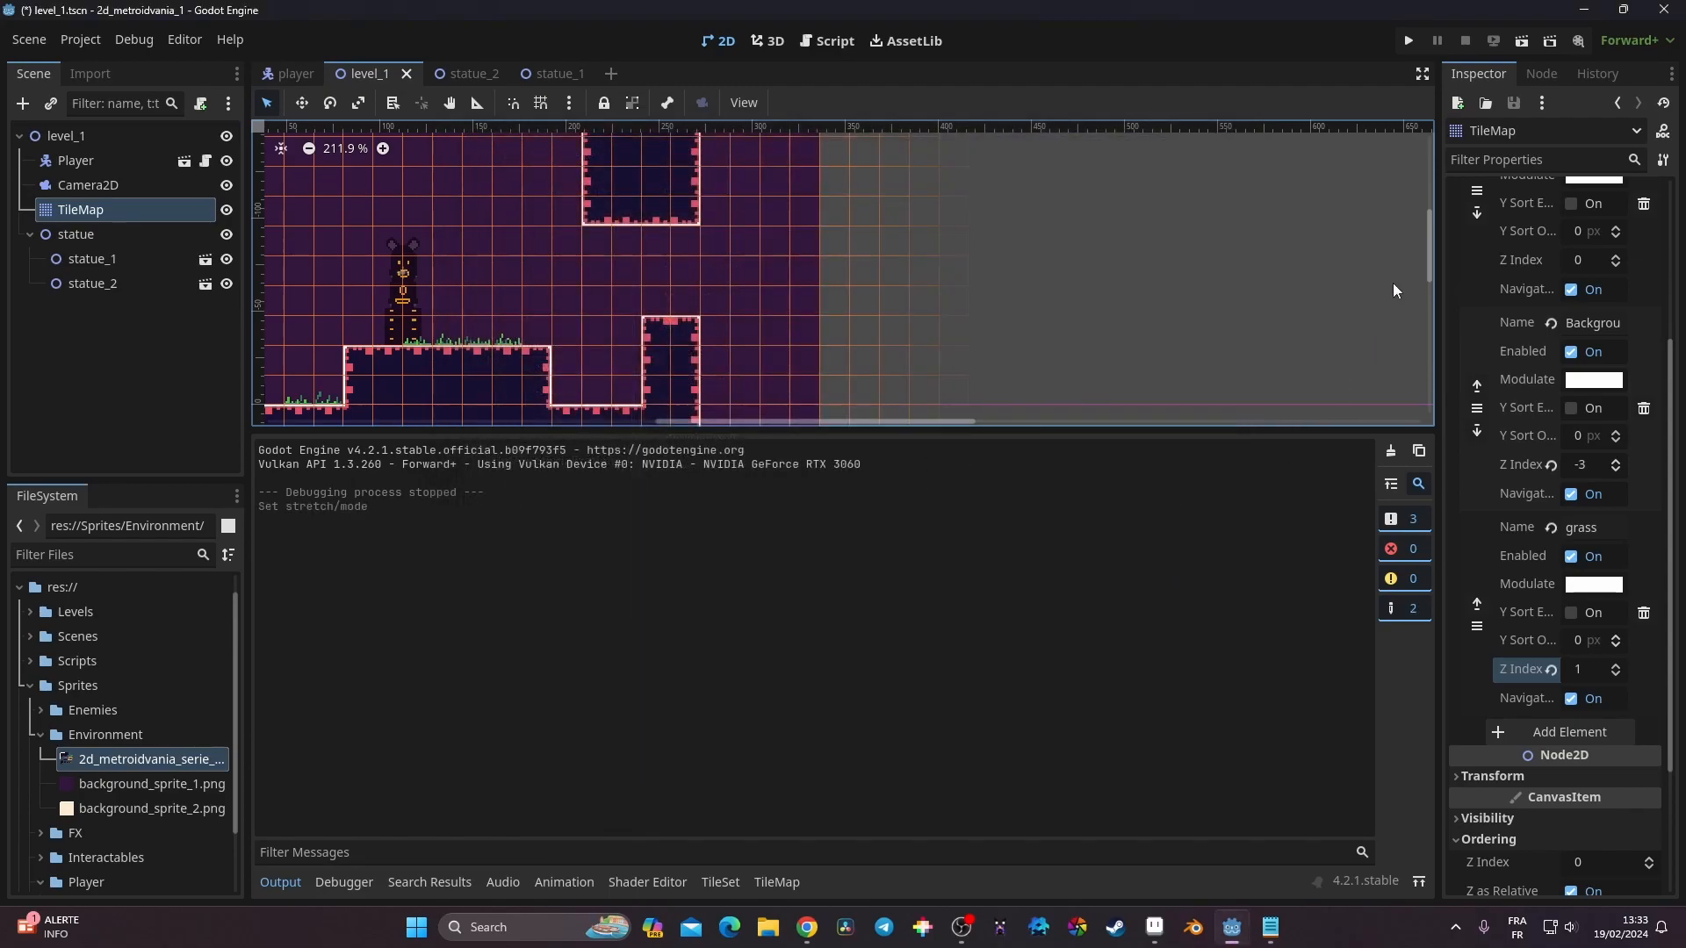
# Run the project with the game window maximized, walk and jump the player around to check the scaling, and close the game
pyautogui.click(1411, 41)
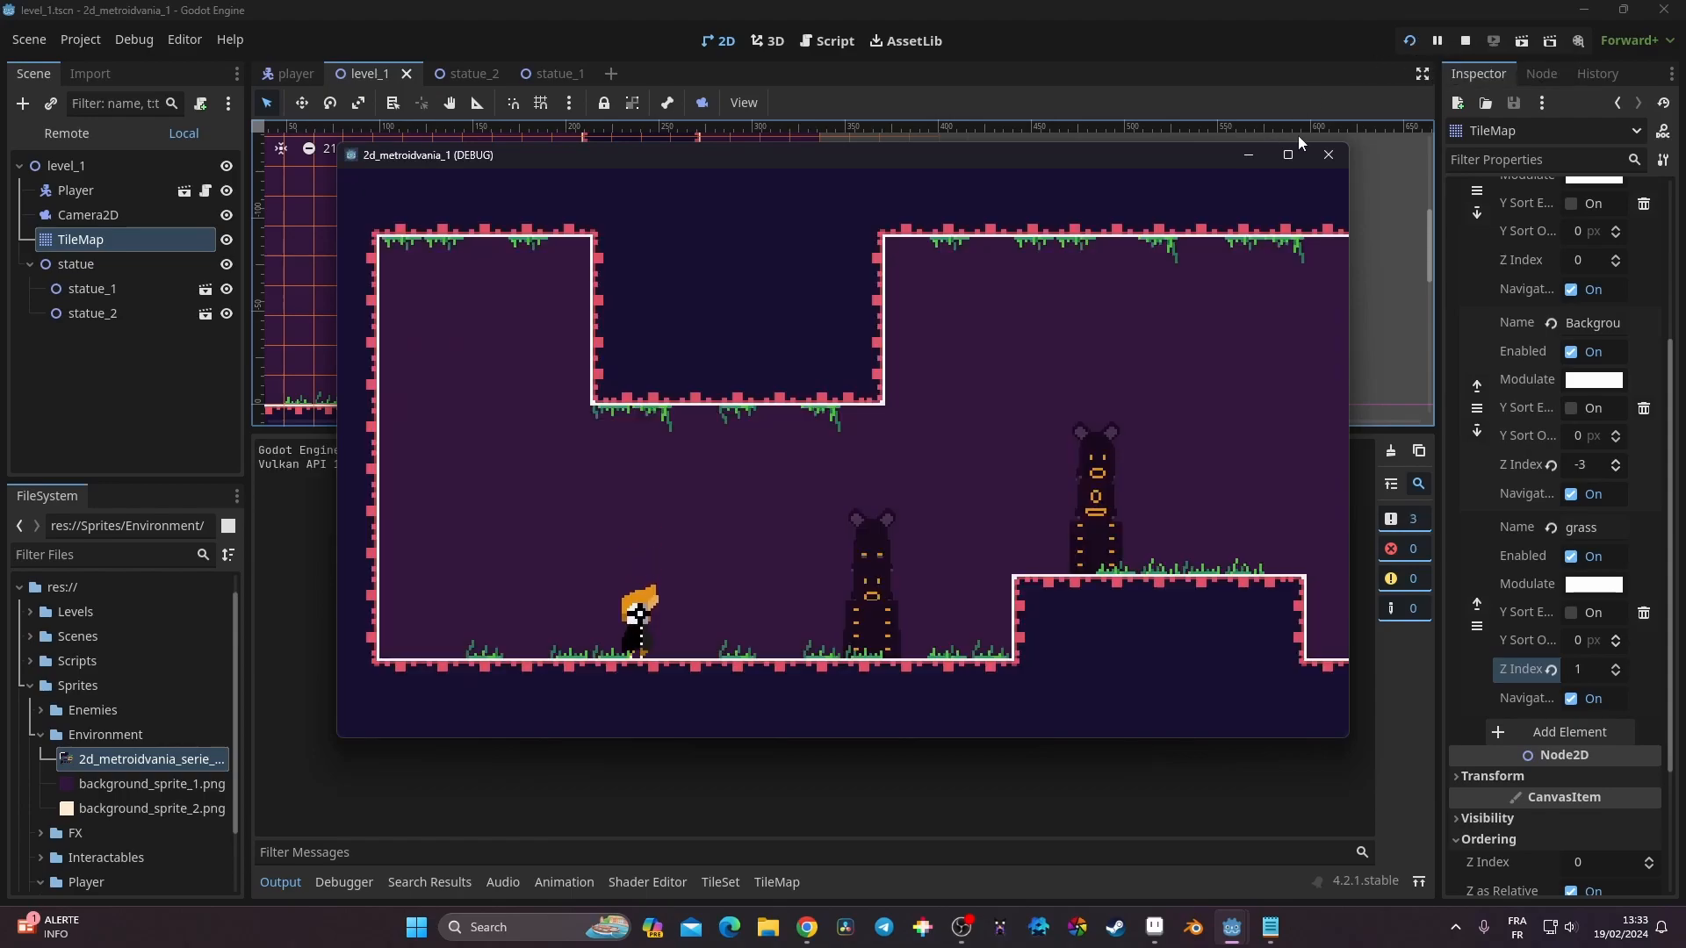
pyautogui.click(1288, 153)
pyautogui.press('Left')
pyautogui.press('Right')
pyautogui.press('space')
pyautogui.press('space')
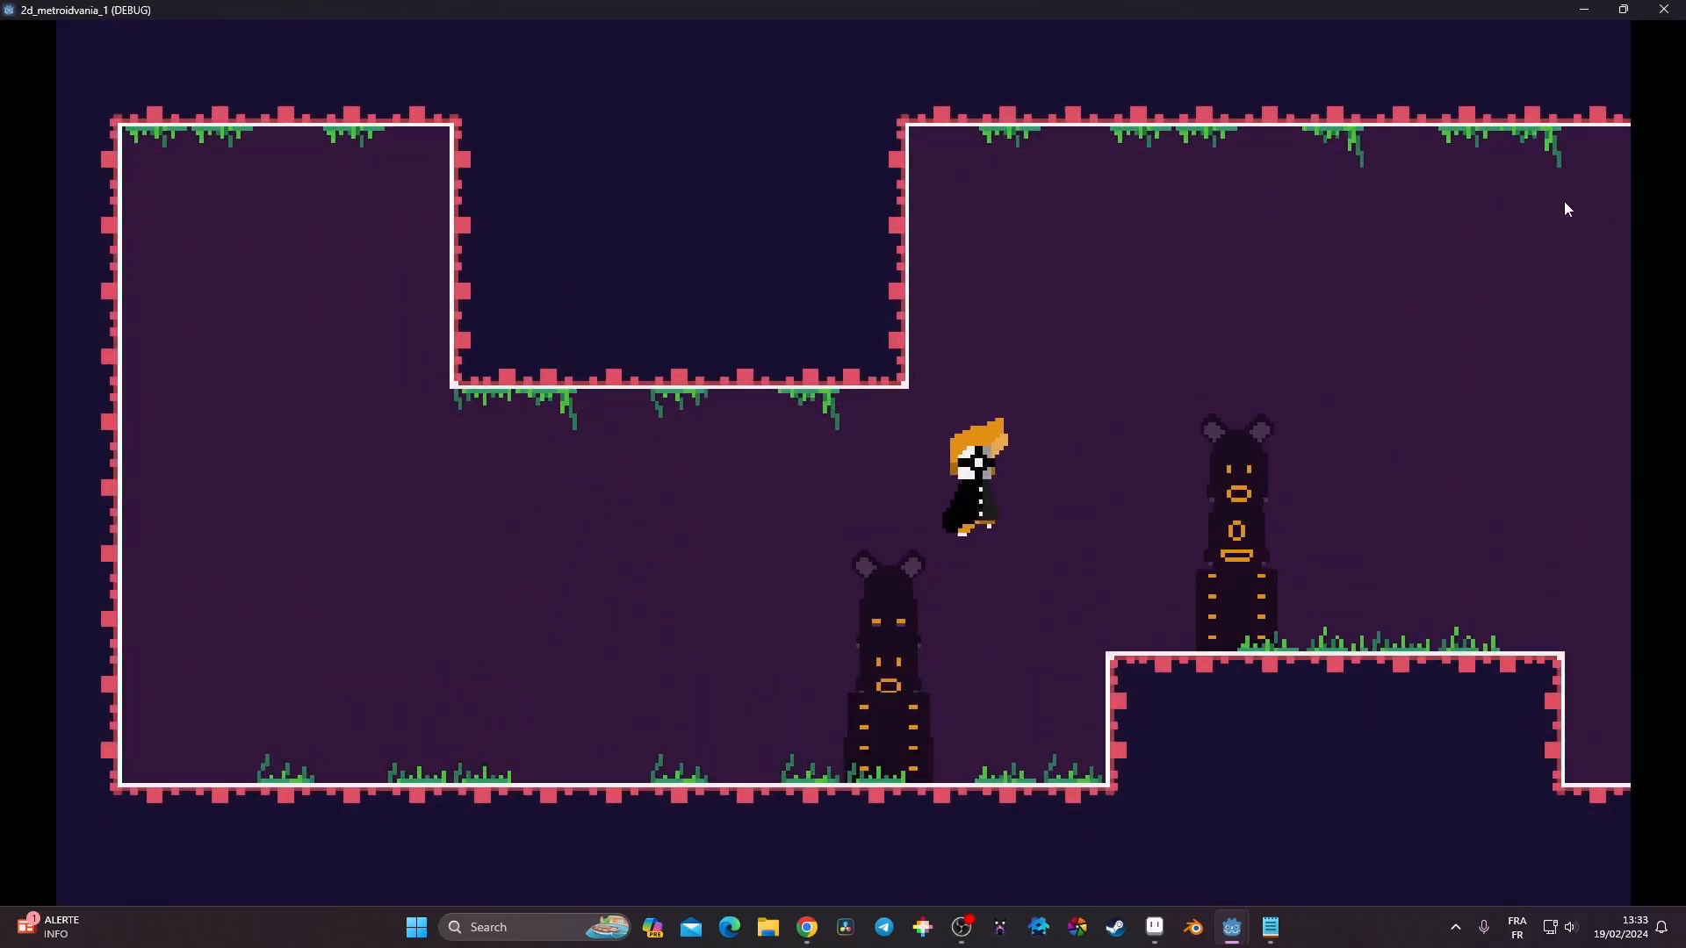
pyautogui.press('Left')
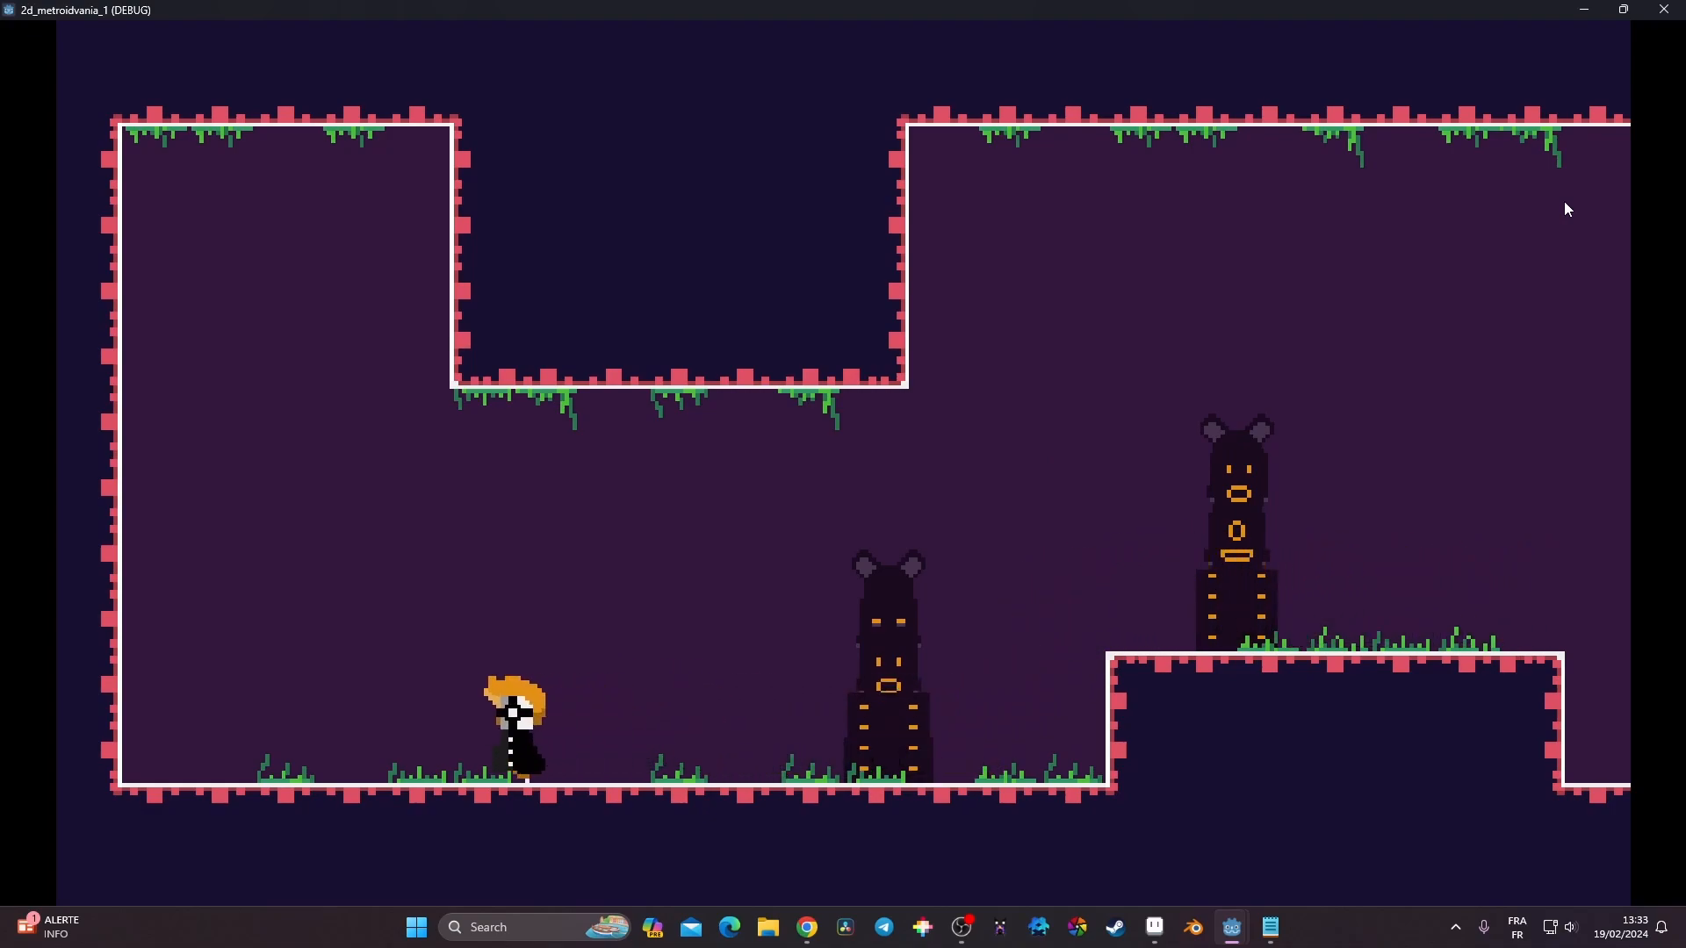
pyautogui.press('Right')
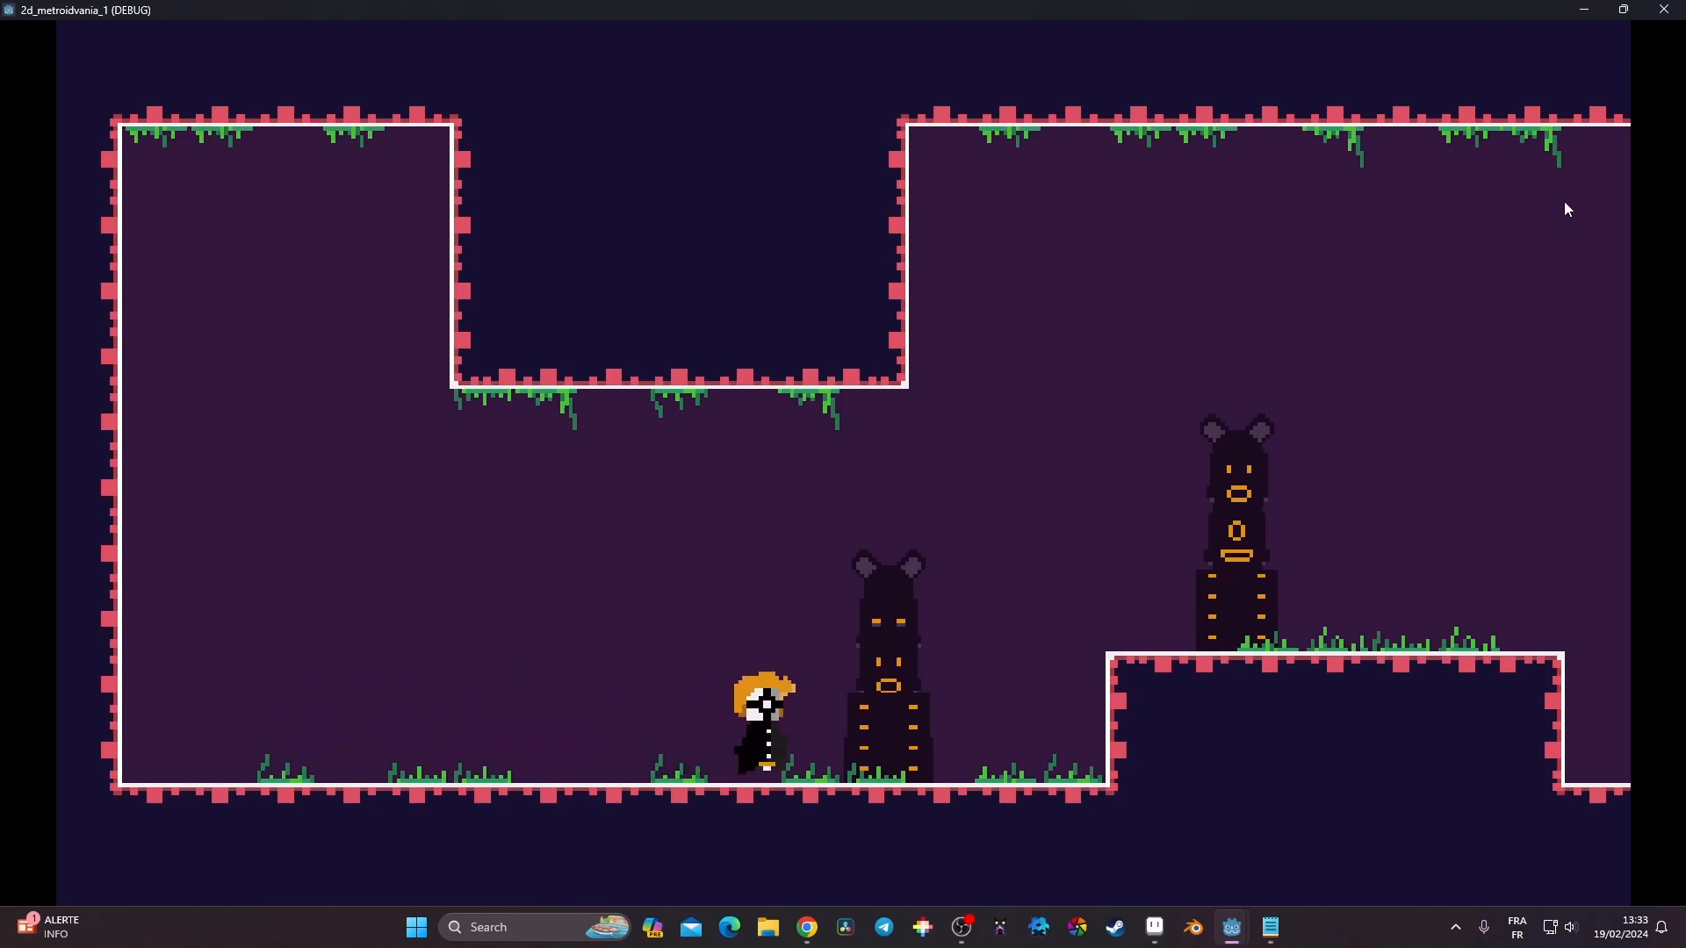
pyautogui.press('space')
pyautogui.press('Left')
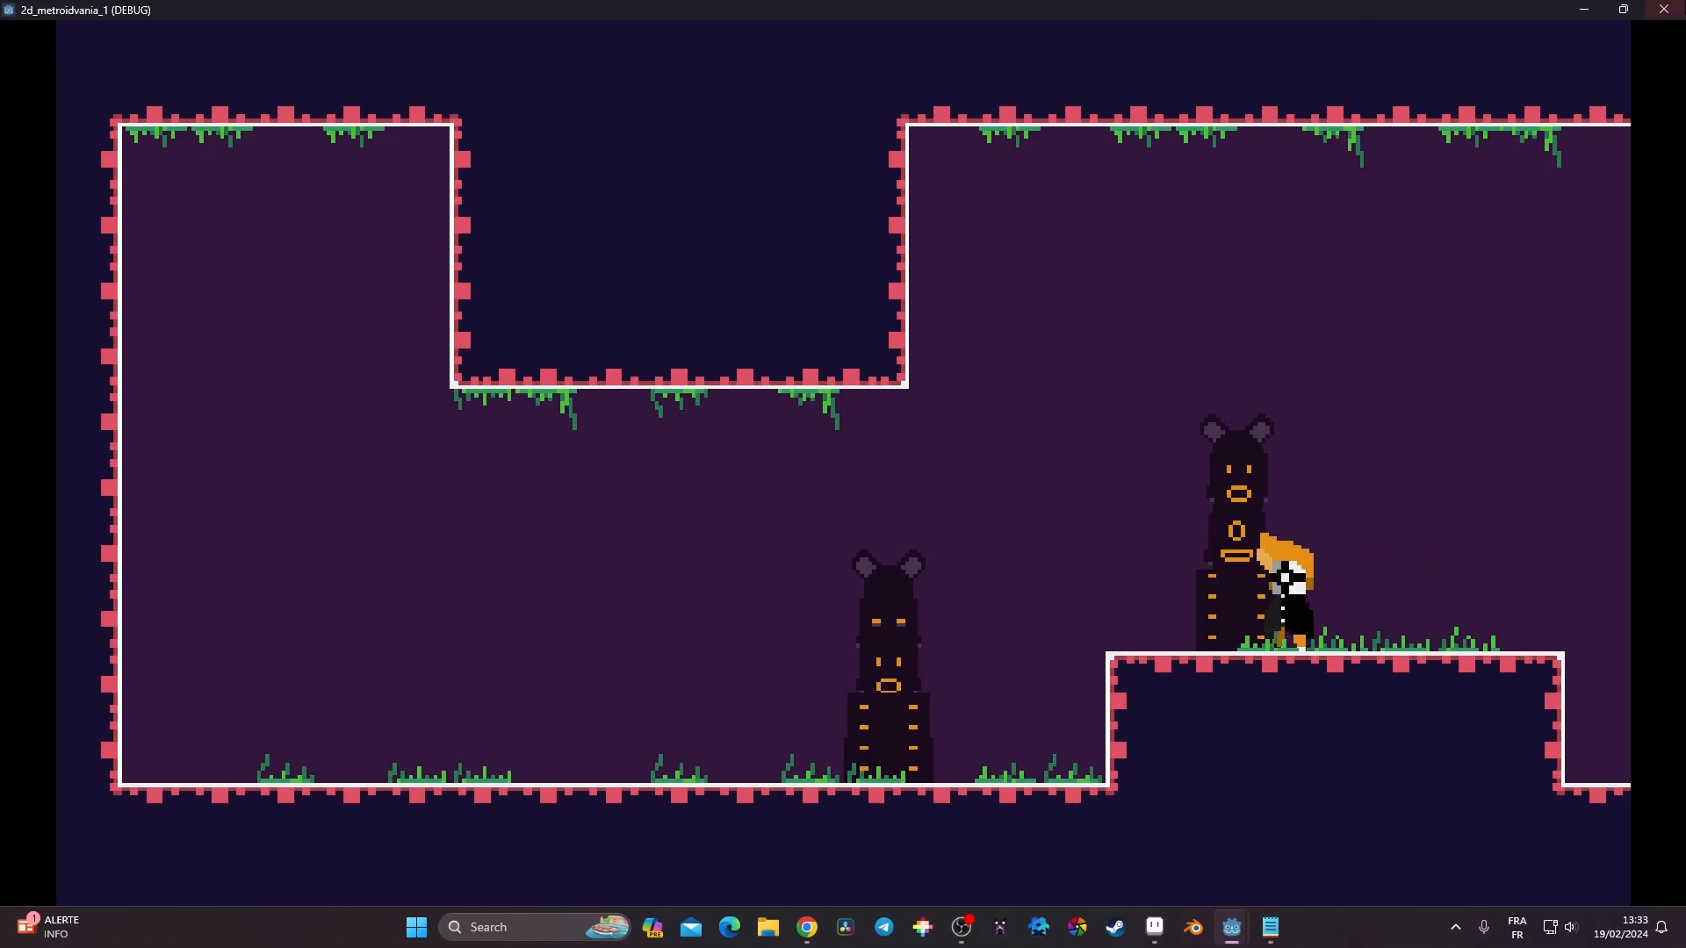
pyautogui.press('Left')
pyautogui.press('Left')
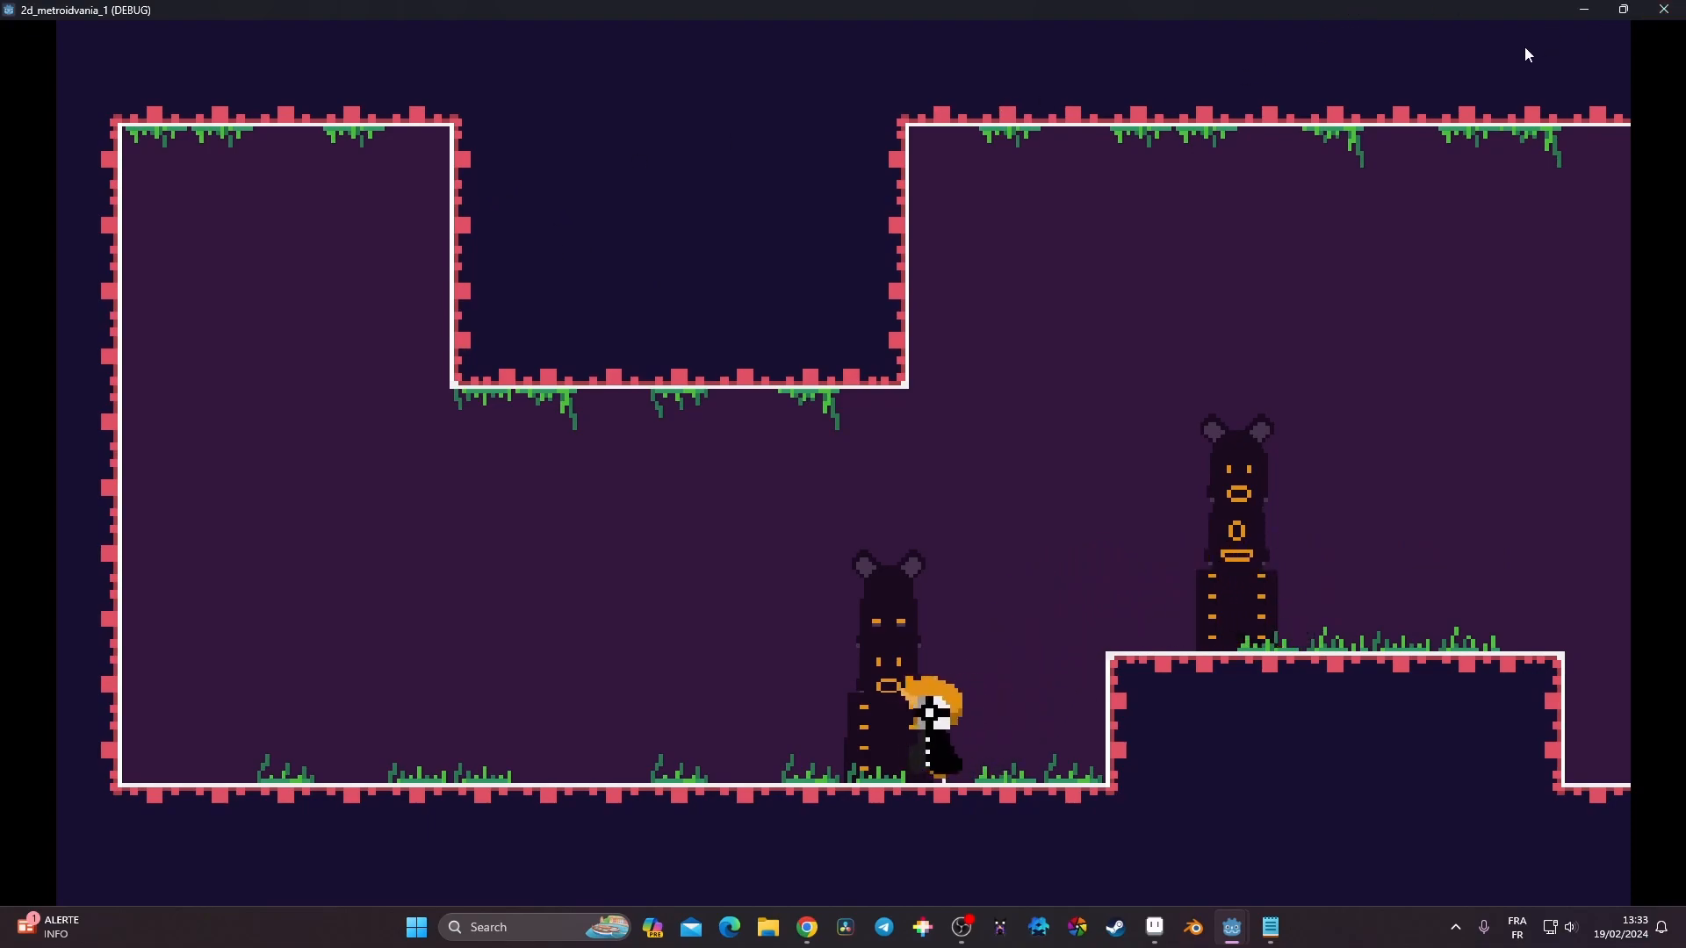
pyautogui.press('Right')
pyautogui.press('space')
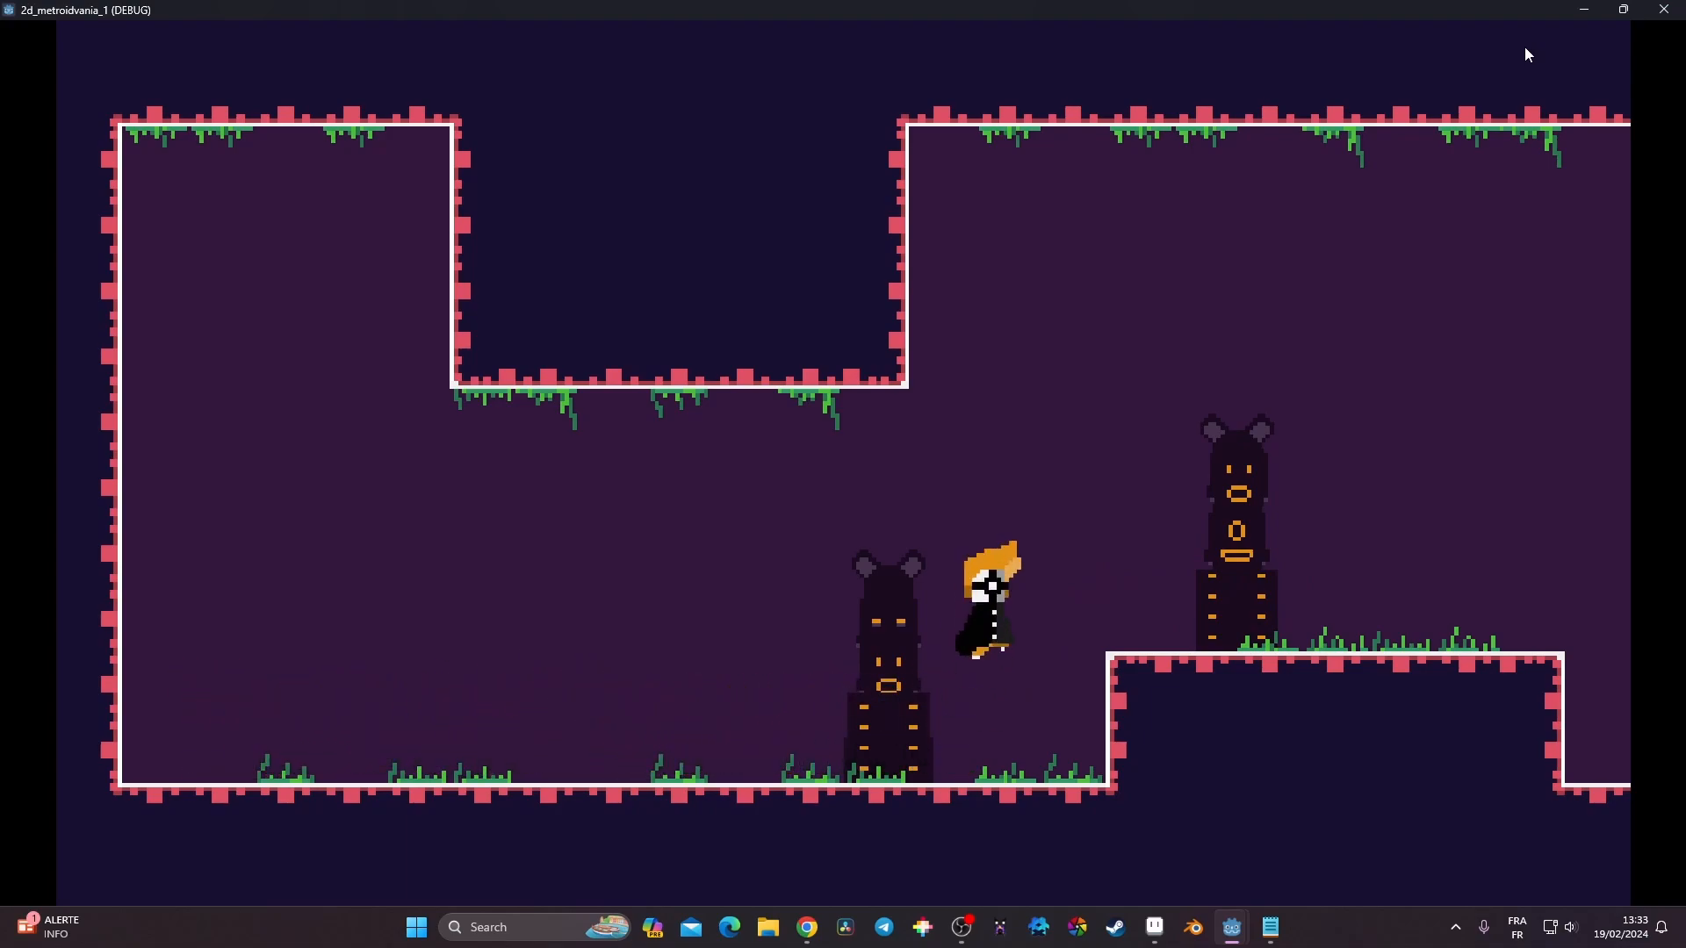
pyautogui.press('Left')
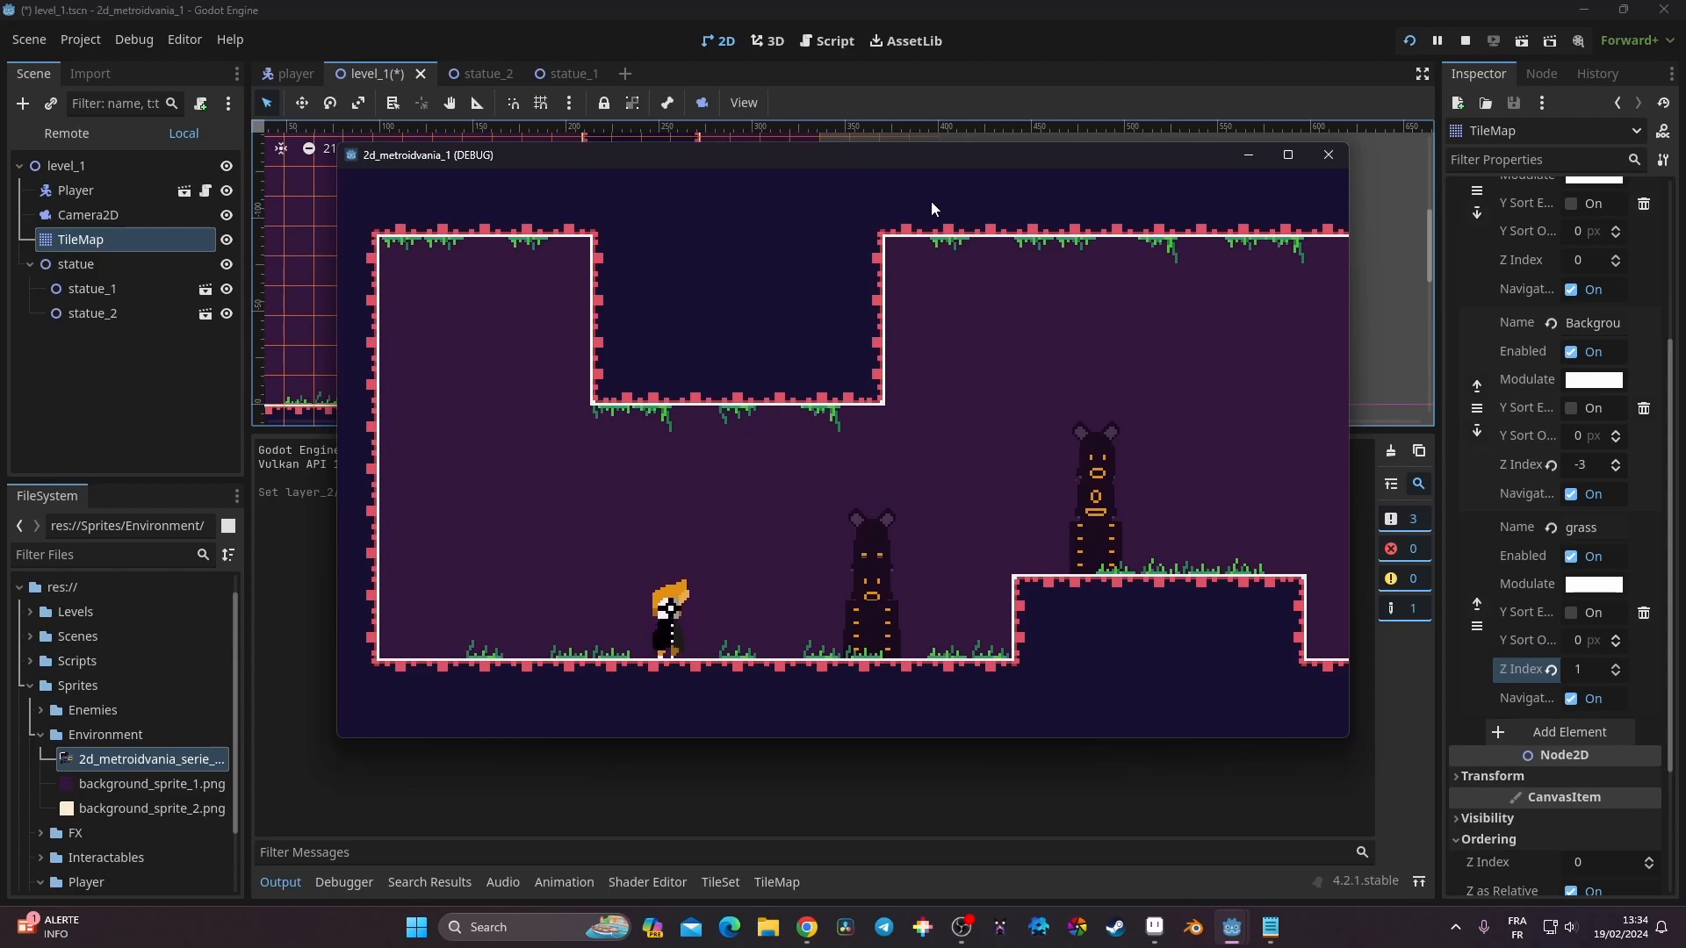
pyautogui.click(1326, 156)
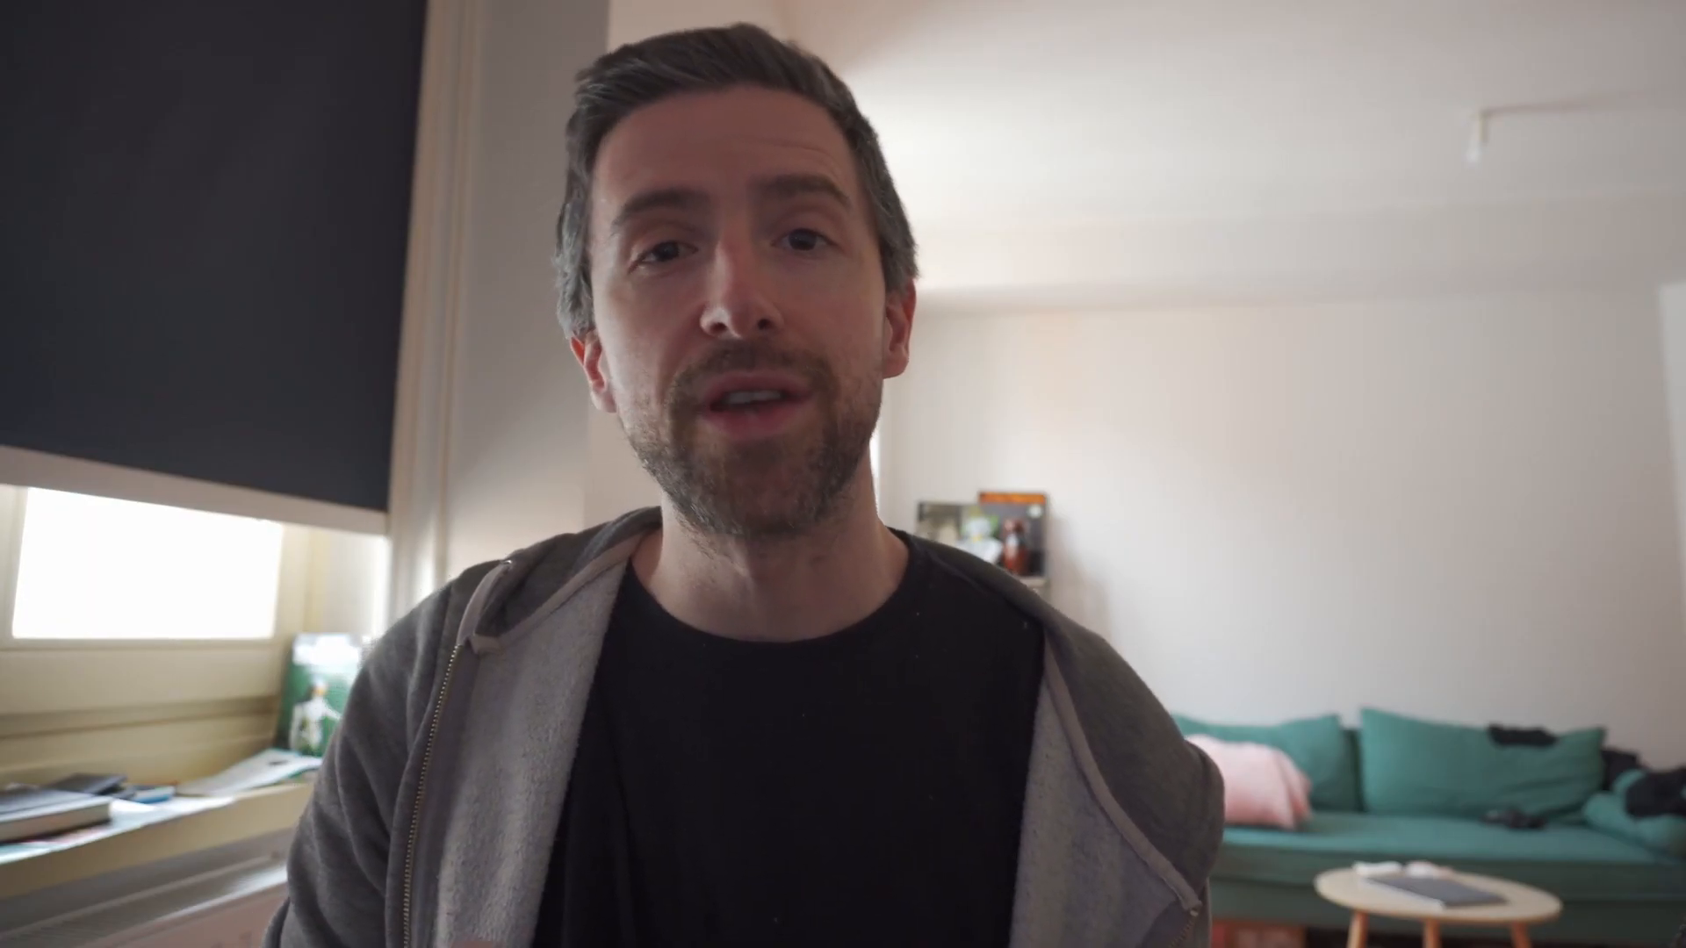